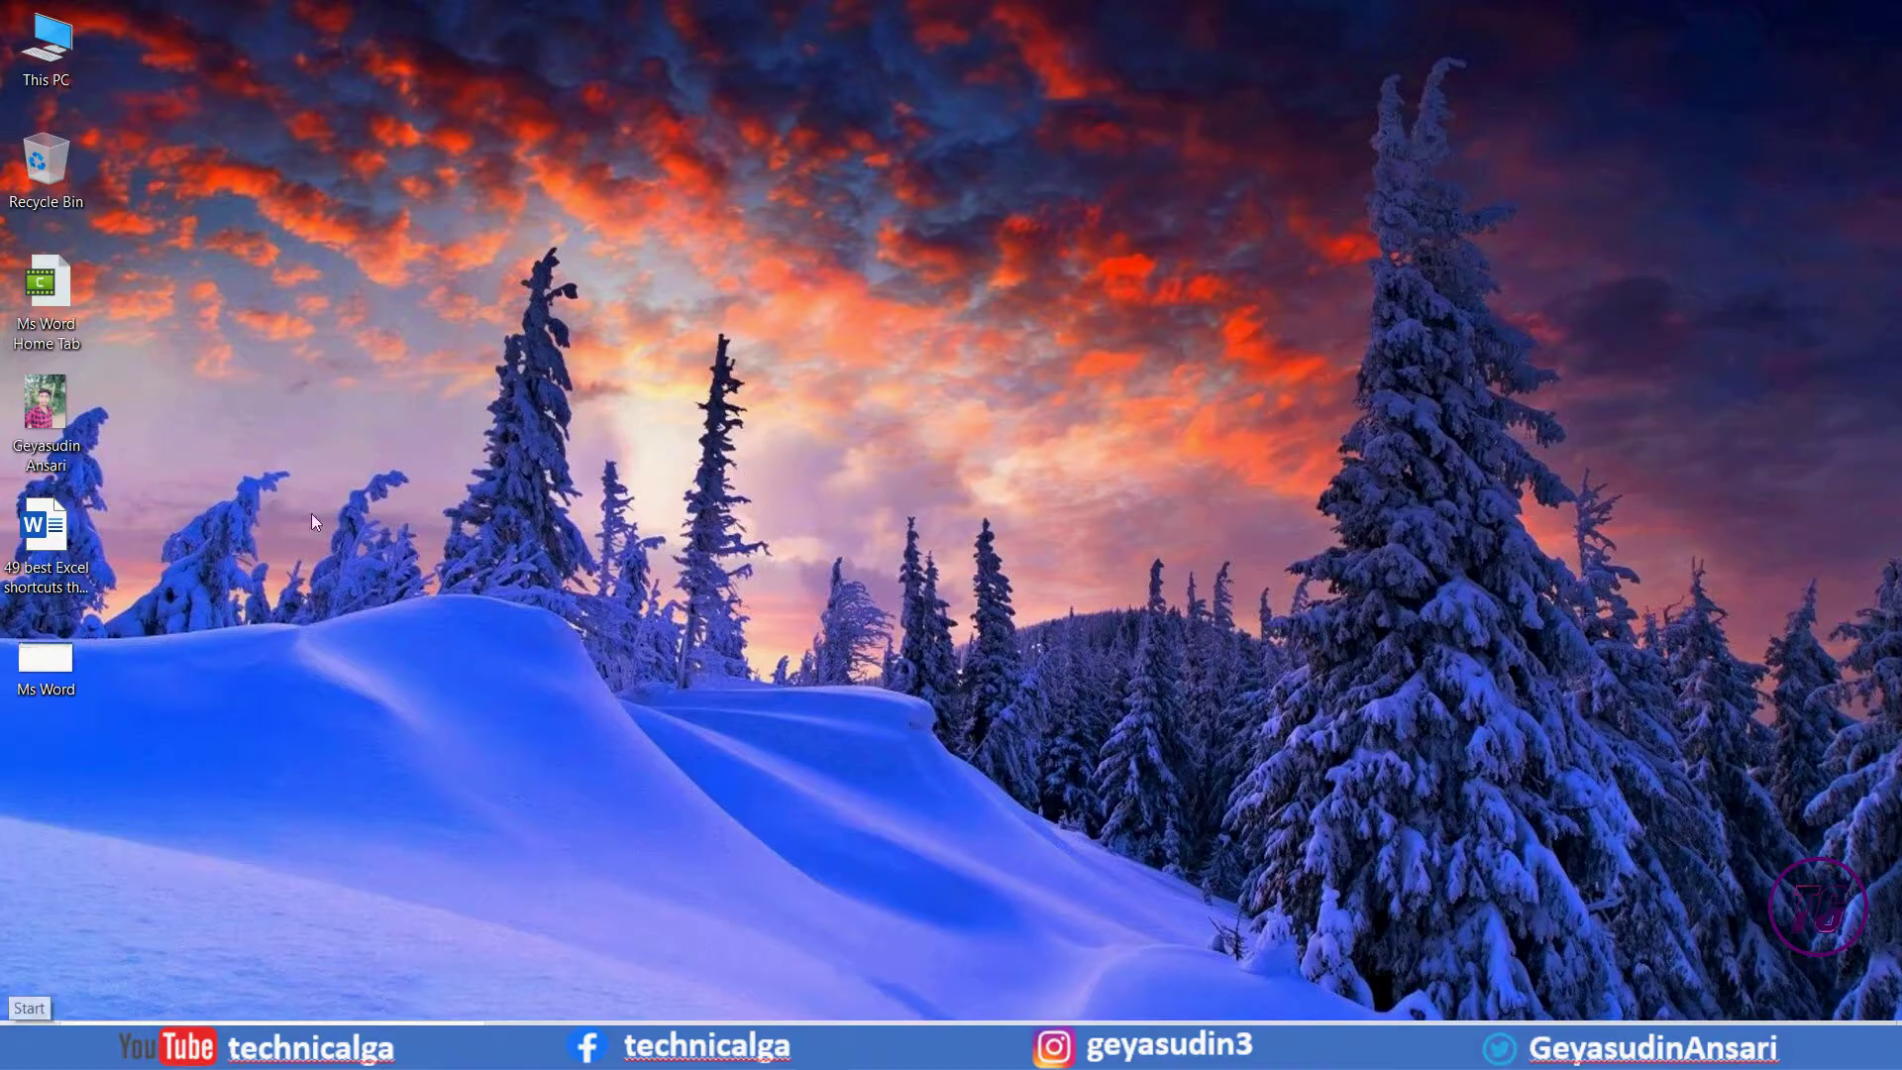
Refresh the desktop twice, then launch Excel from the Start menu's MS OFFICE tiles.
{"action": "right_click", "coordinate": [331, 412]}
{"action": "left_click", "coordinate": [281, 492]}
{"action": "right_click", "coordinate": [293, 254]}
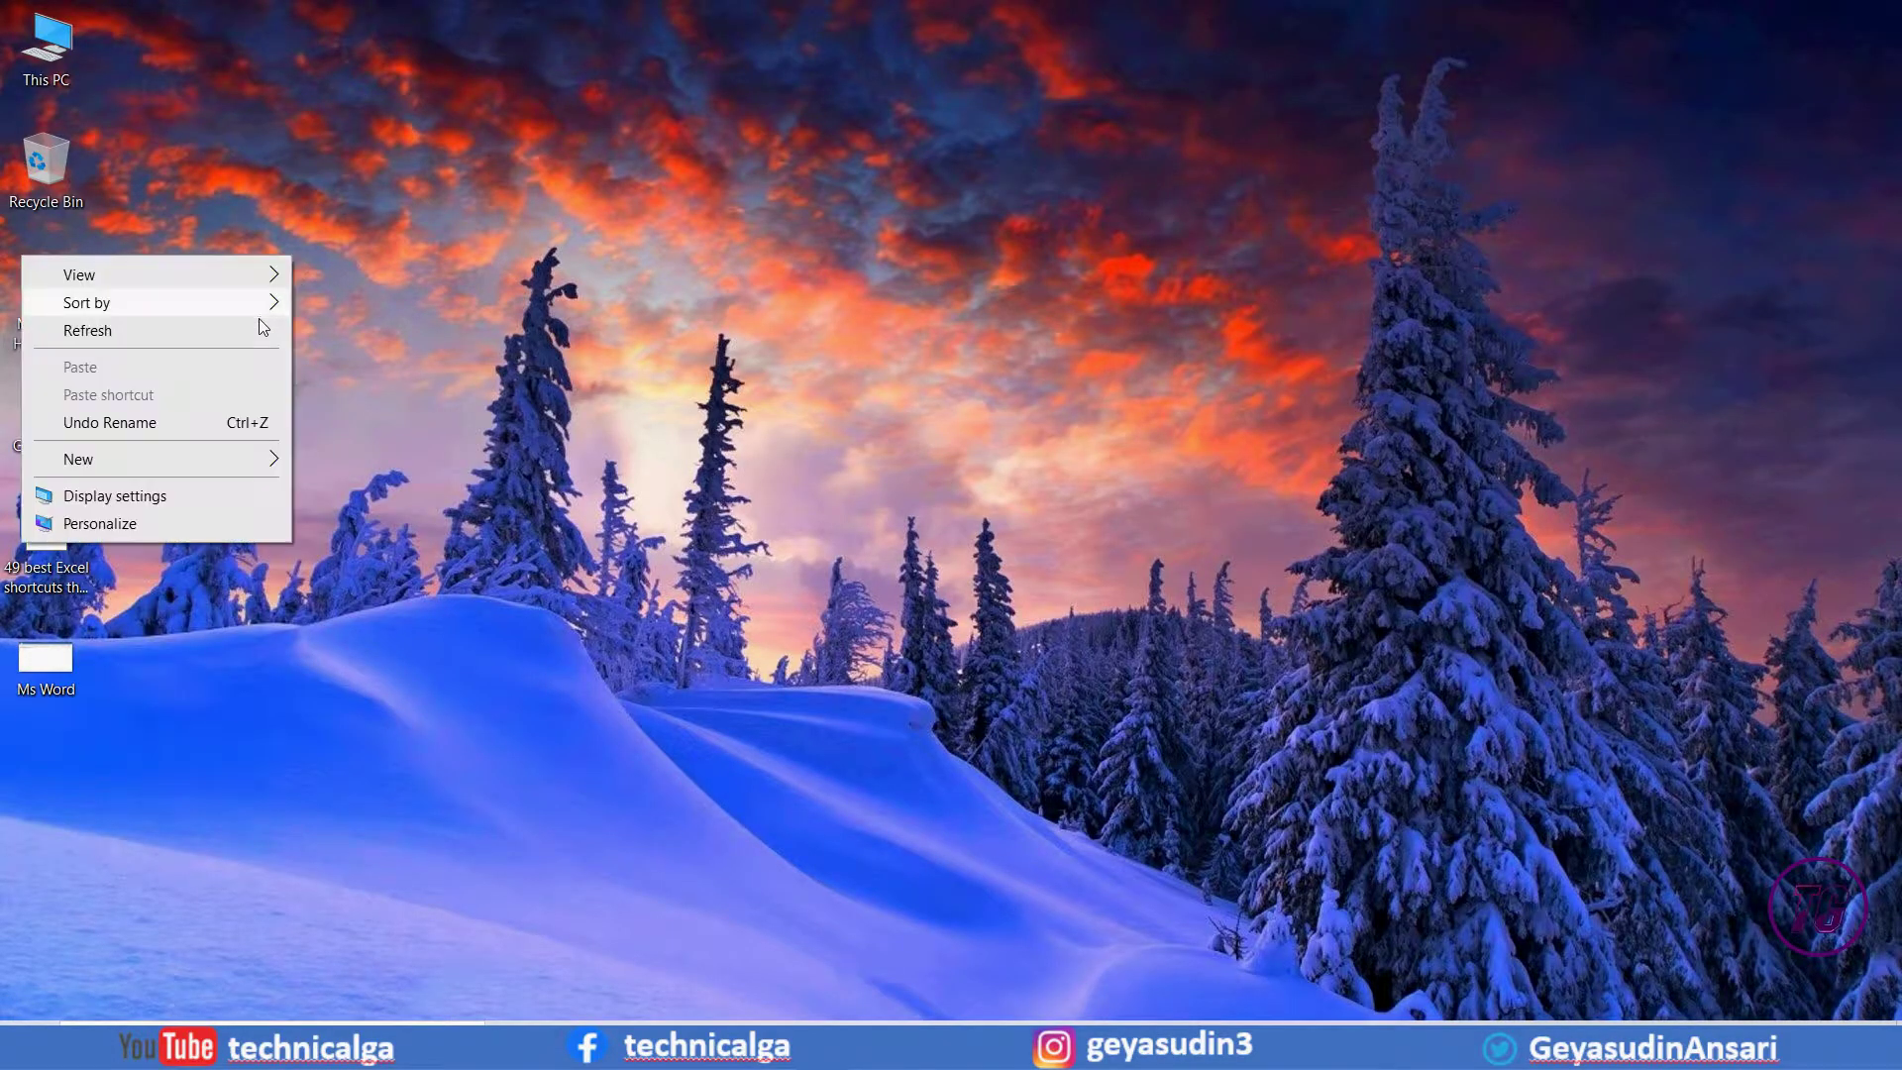
{"action": "left_click", "coordinate": [262, 327]}
{"action": "right_click", "coordinate": [24, 256]}
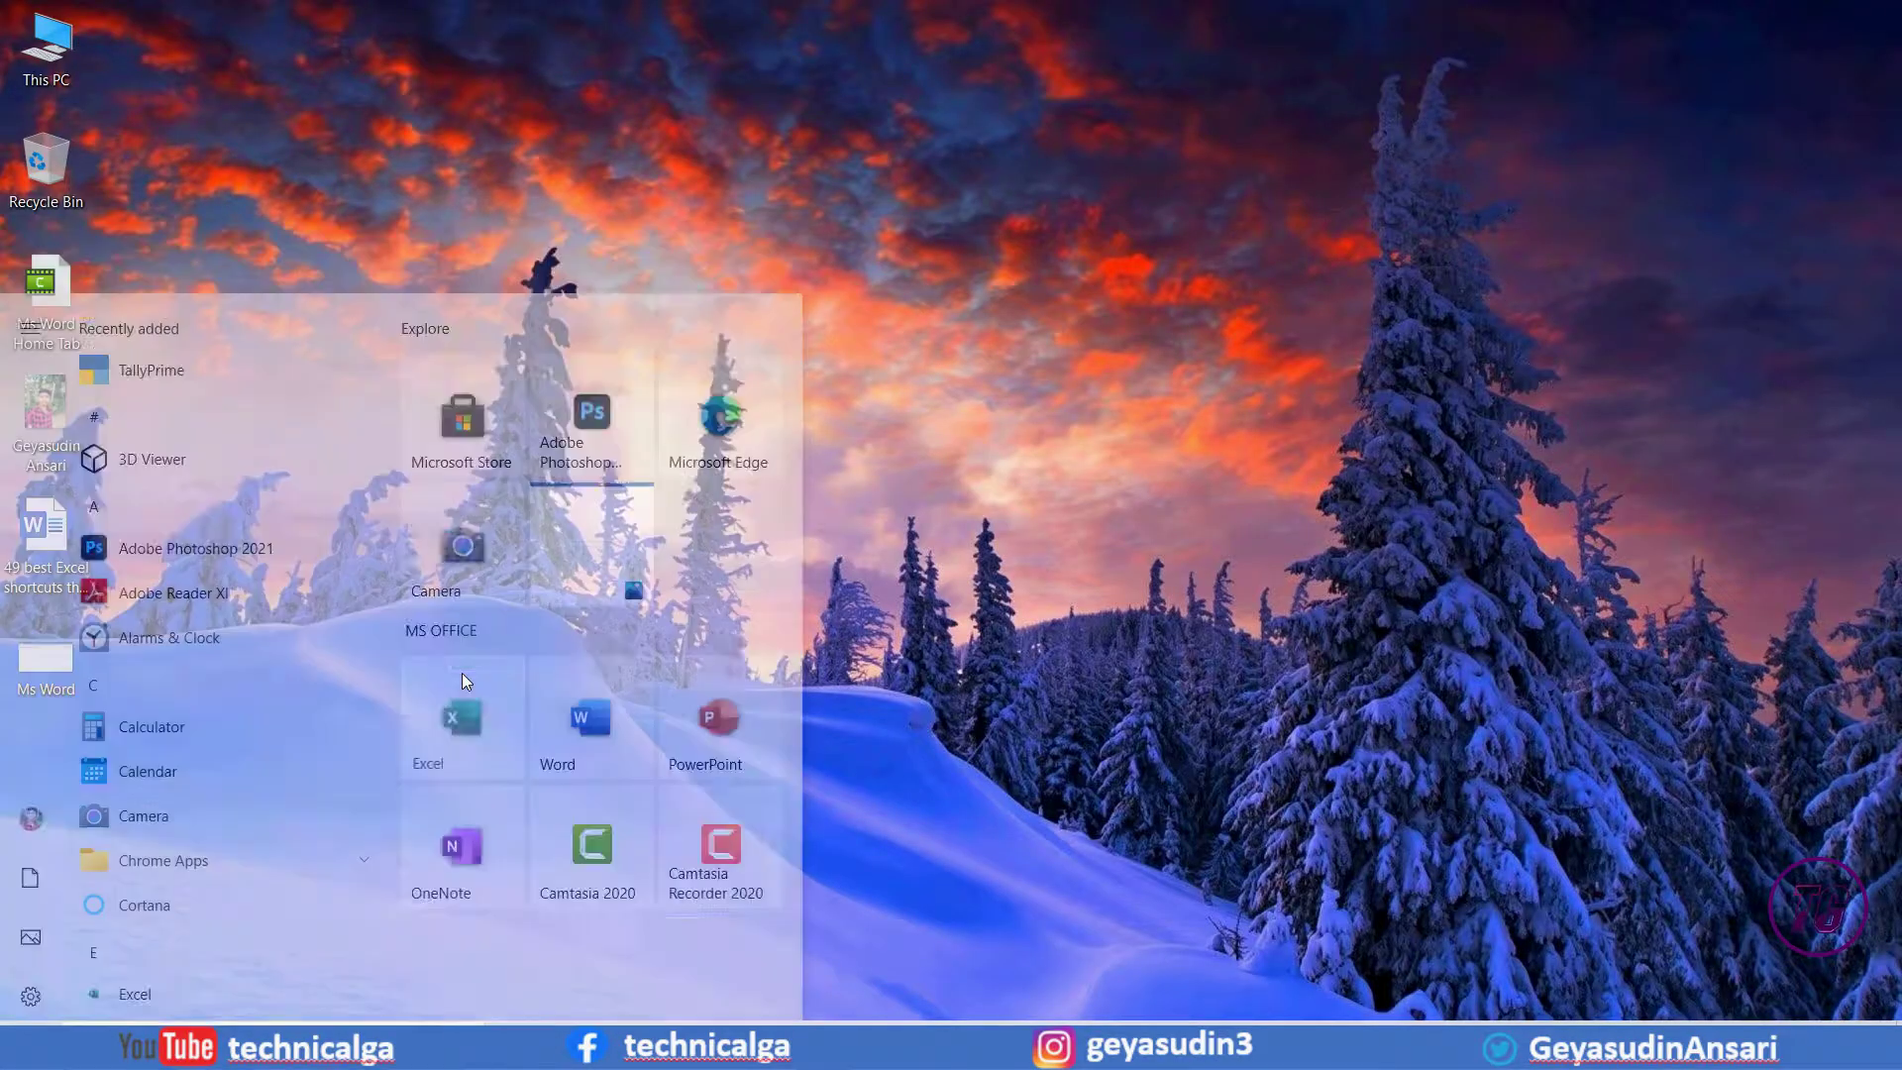
{"action": "left_click", "coordinate": [462, 674]}
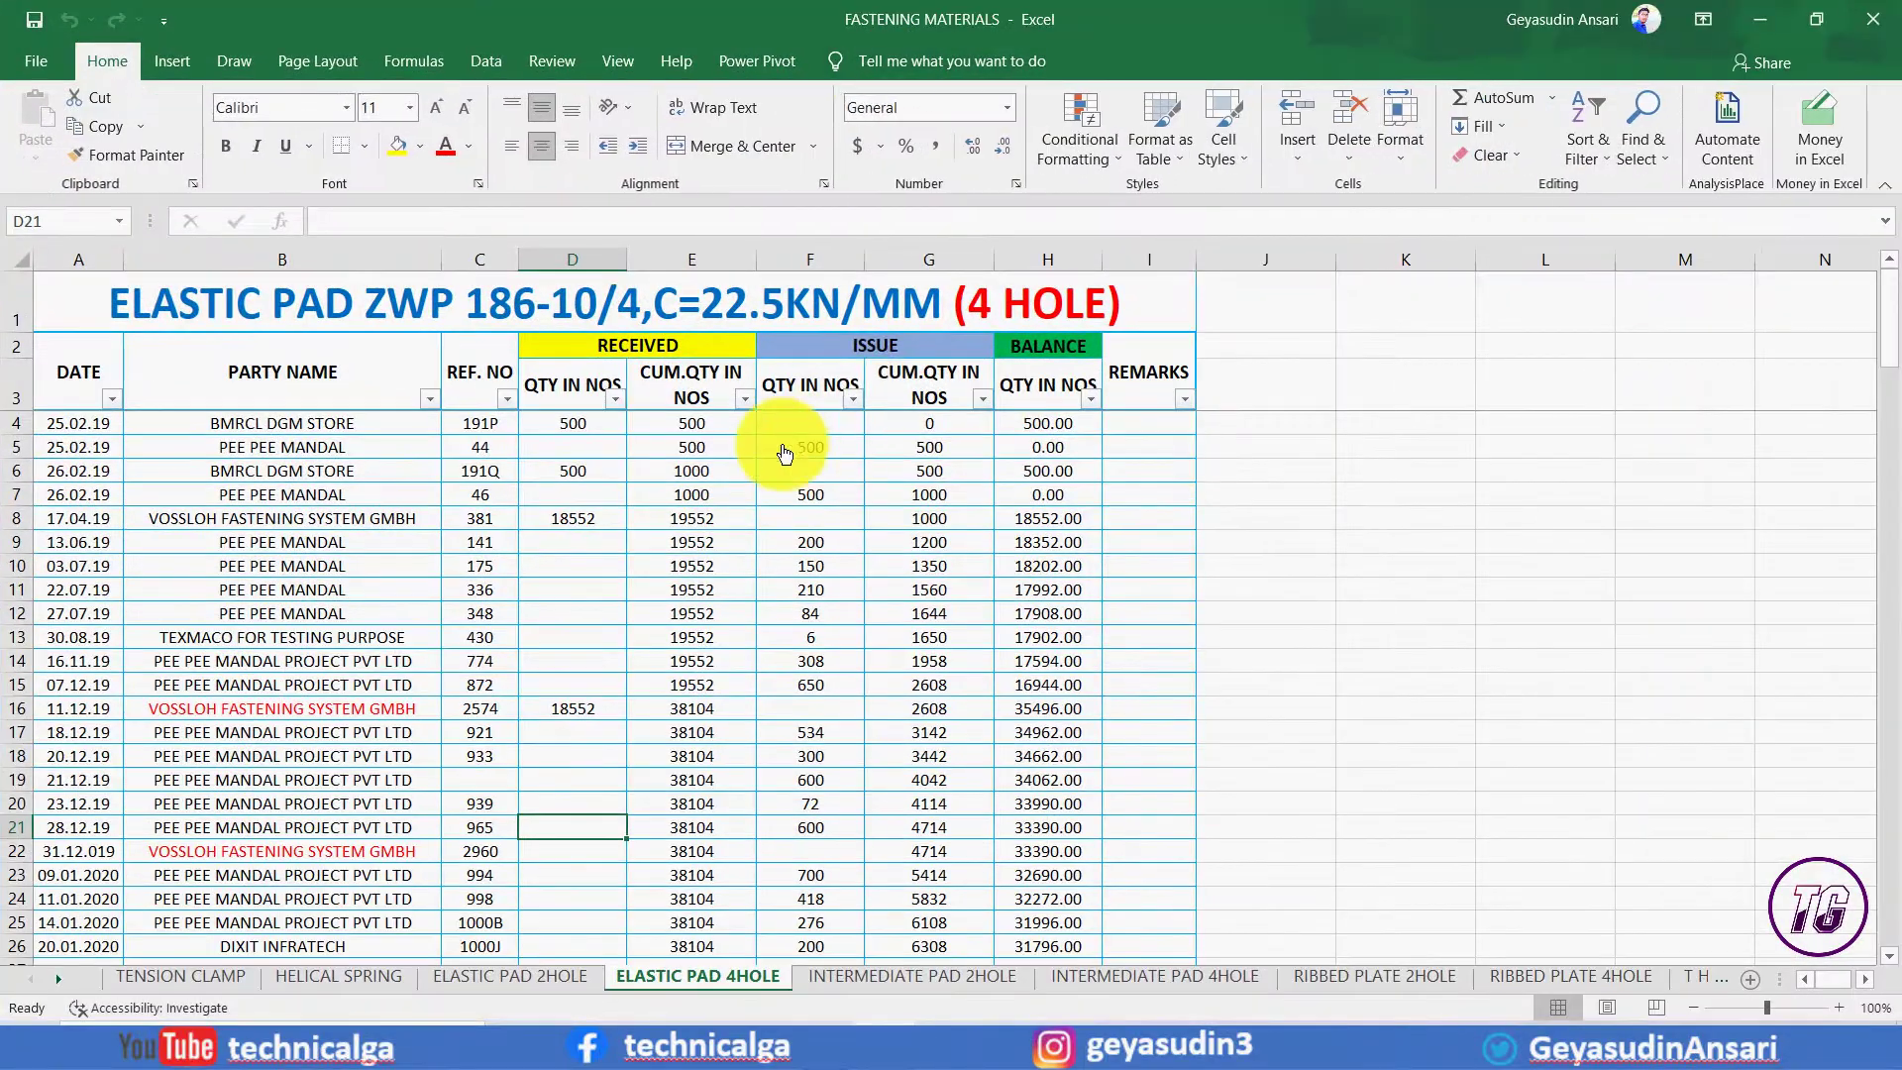
Browse the ELASTIC PAD 4HOLE cells and select VOSSLOH FASTENING SYSTEM GMBH in B8.
{"action": "left_click", "coordinate": [288, 519]}
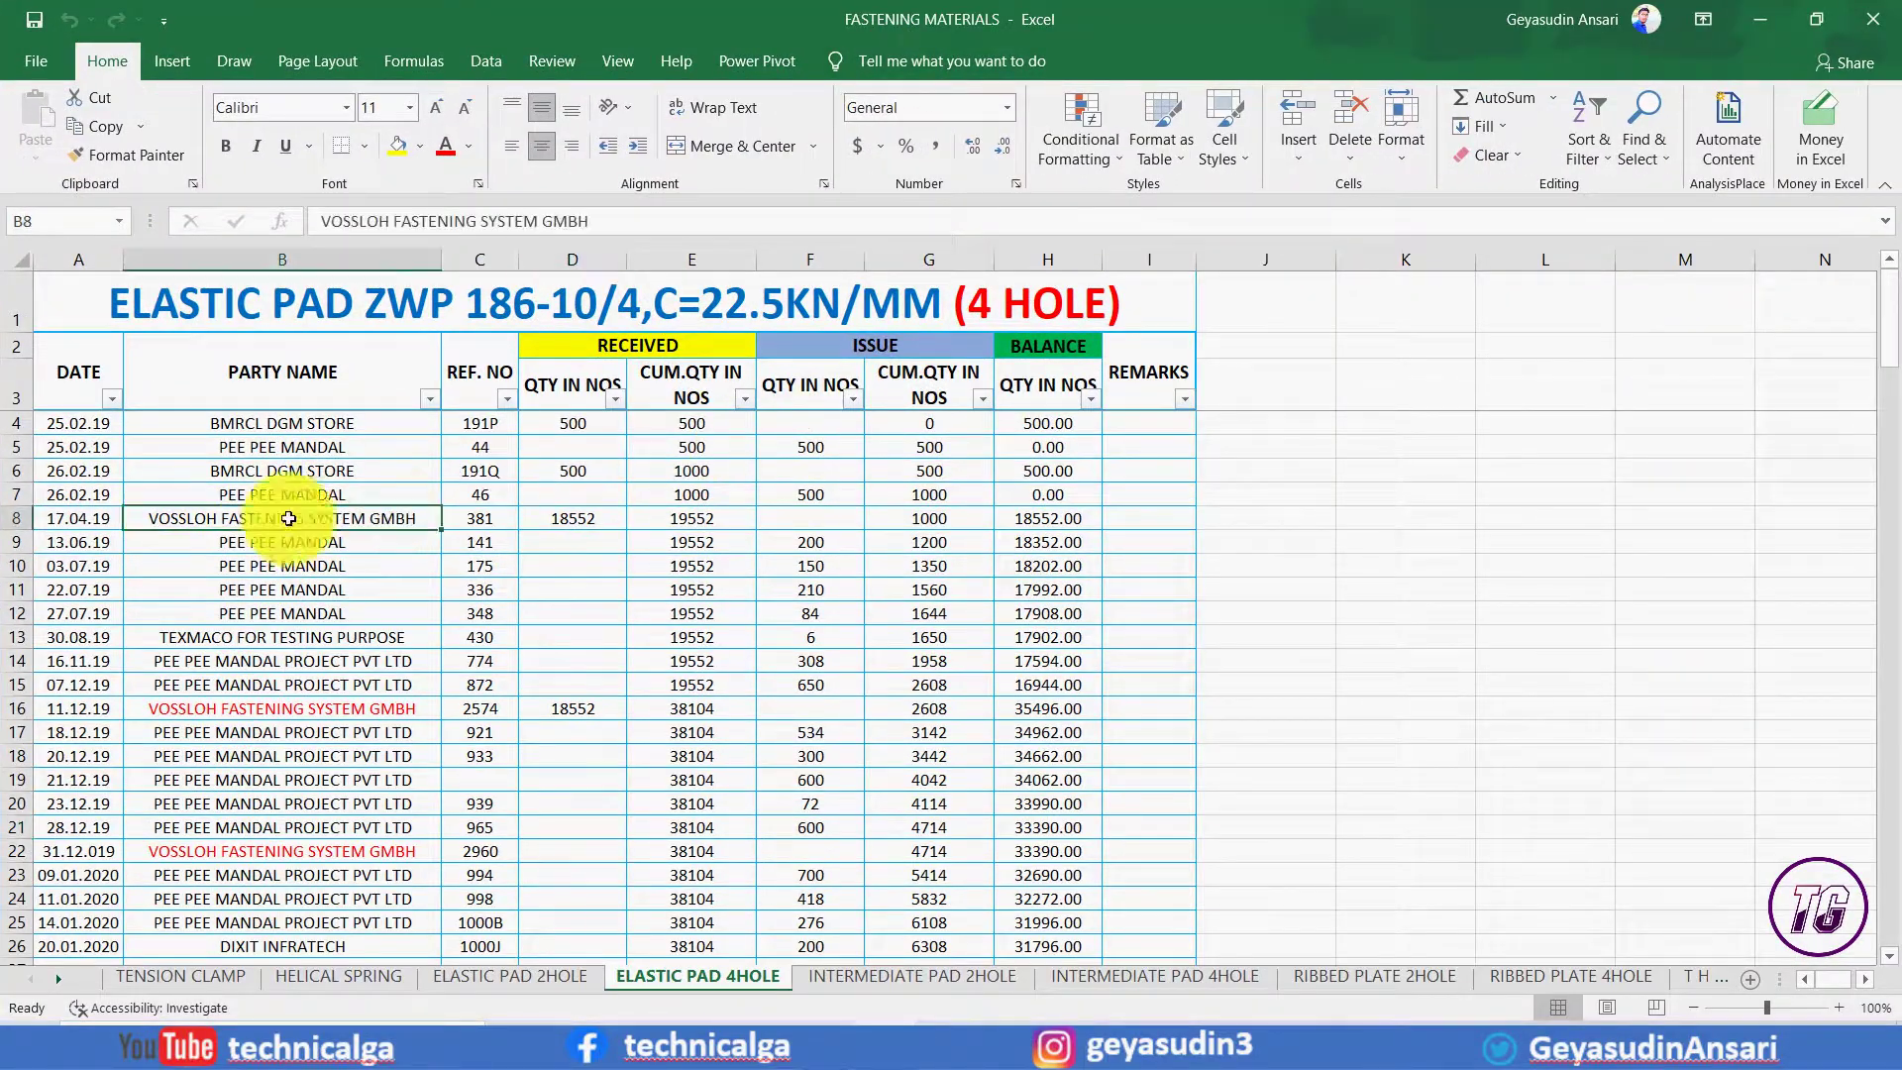
{"action": "scroll", "coordinate": [288, 518], "scroll_direction": "down", "scroll_amount": 1}
{"action": "scroll", "coordinate": [302, 500], "scroll_direction": "down", "scroll_amount": 15}
{"action": "scroll", "coordinate": [306, 497], "scroll_direction": "up", "scroll_amount": 9}
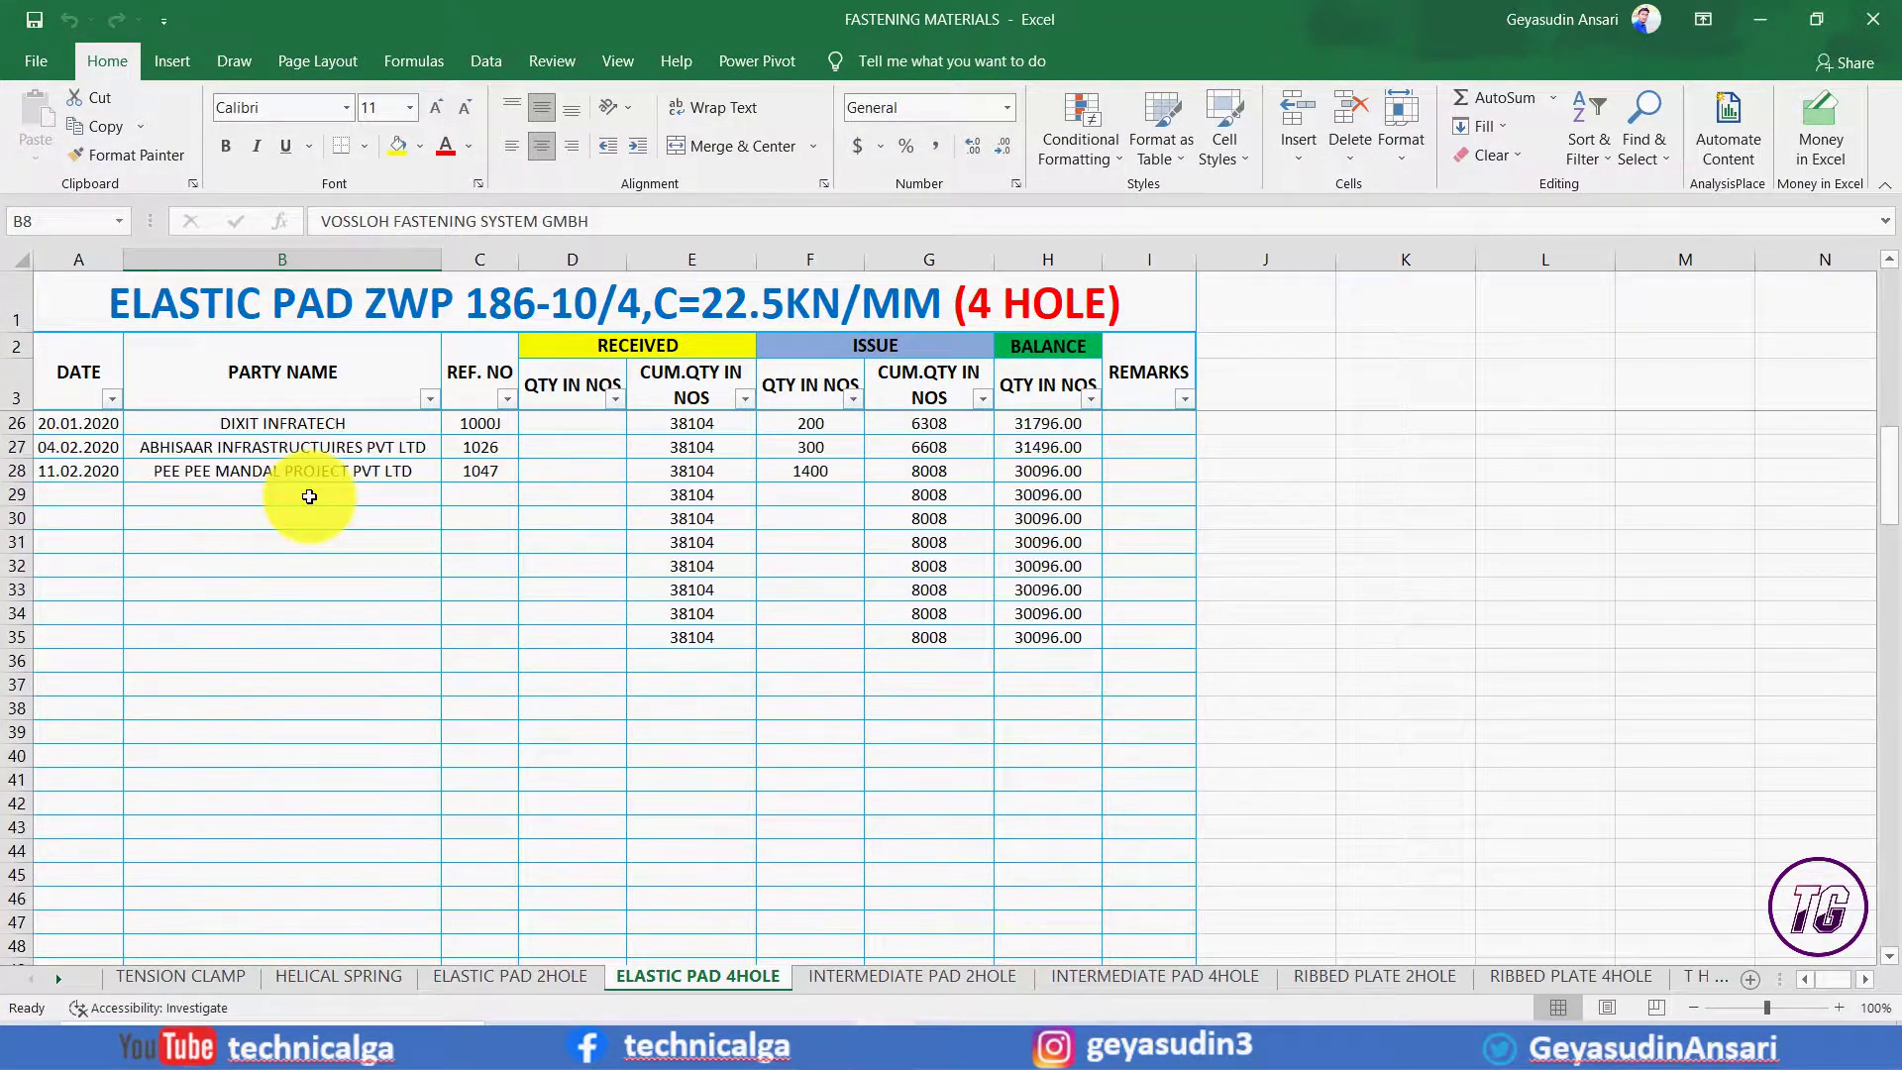
{"action": "scroll", "coordinate": [309, 496], "scroll_direction": "up", "scroll_amount": 7}
{"action": "scroll", "coordinate": [297, 488], "scroll_direction": "up", "scroll_amount": 1}
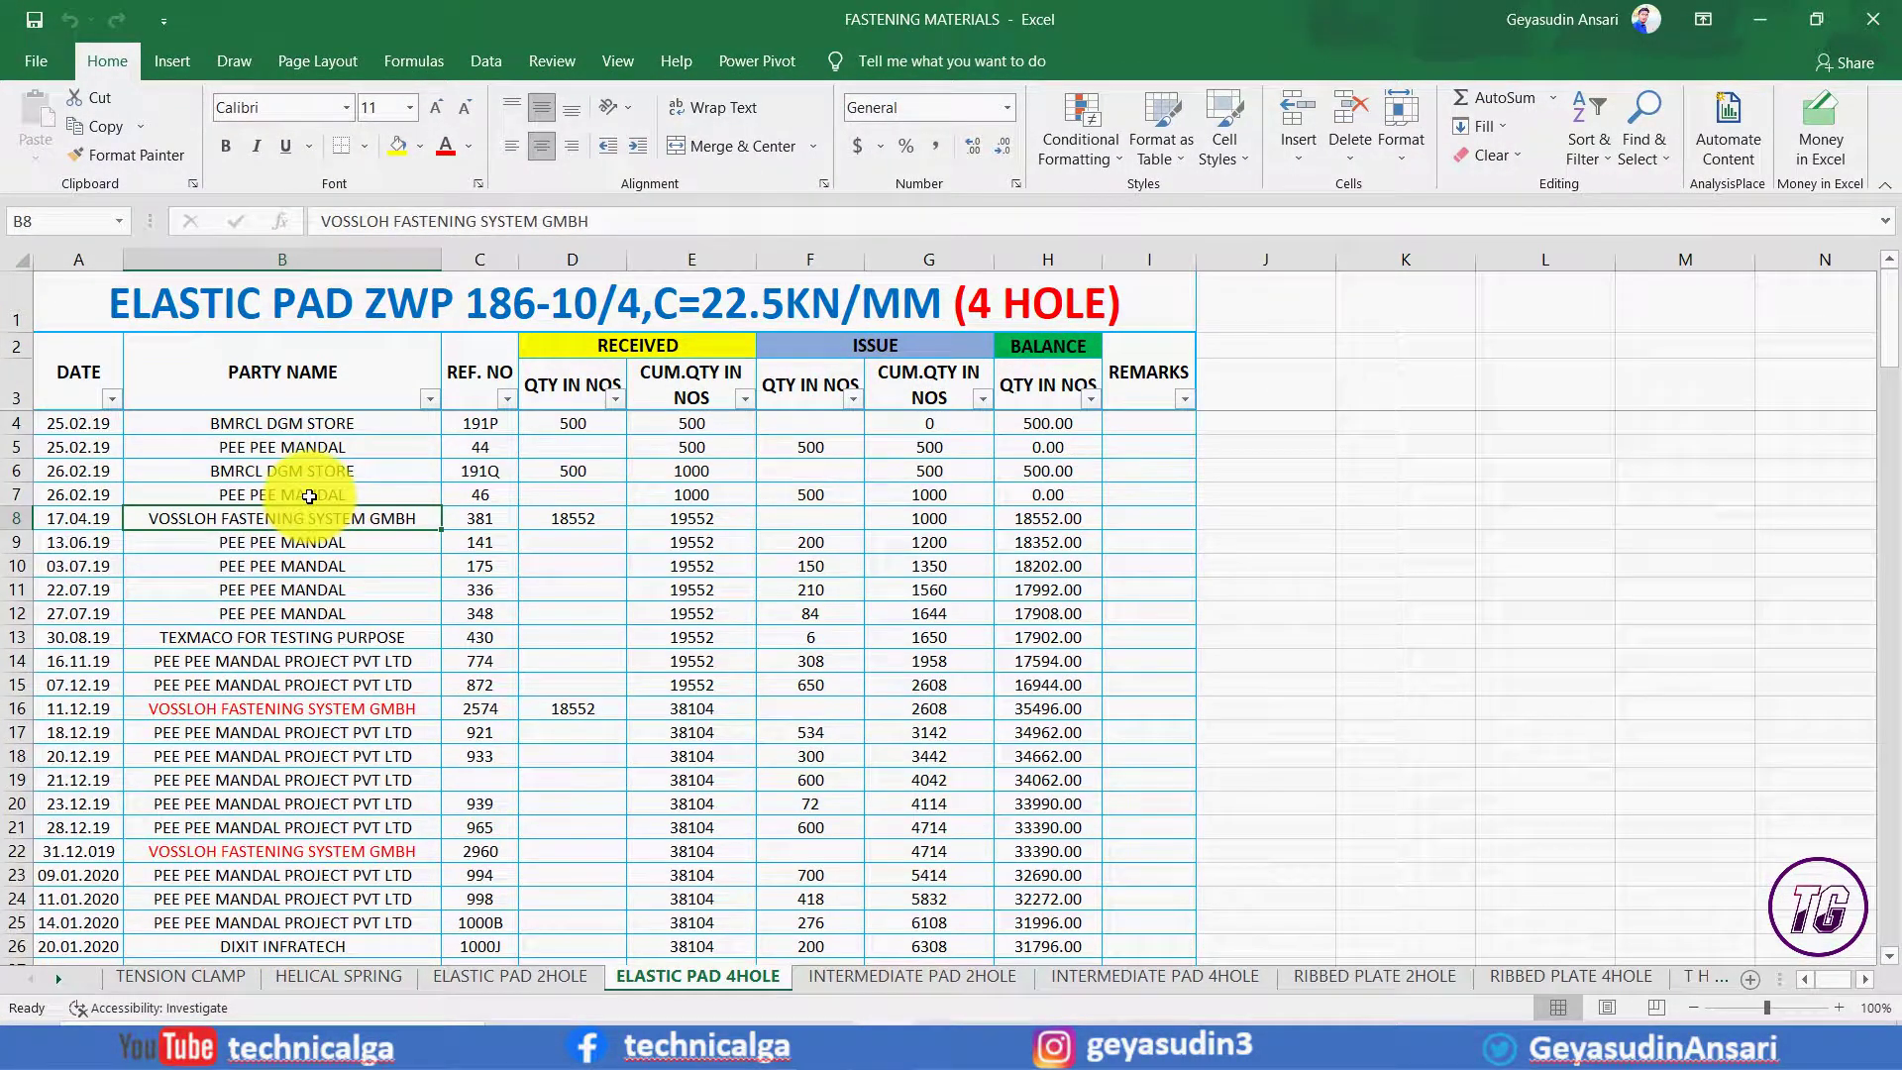
{"action": "left_click", "coordinate": [122, 472]}
{"action": "left_click", "coordinate": [701, 475]}
{"action": "left_click", "coordinate": [337, 493]}
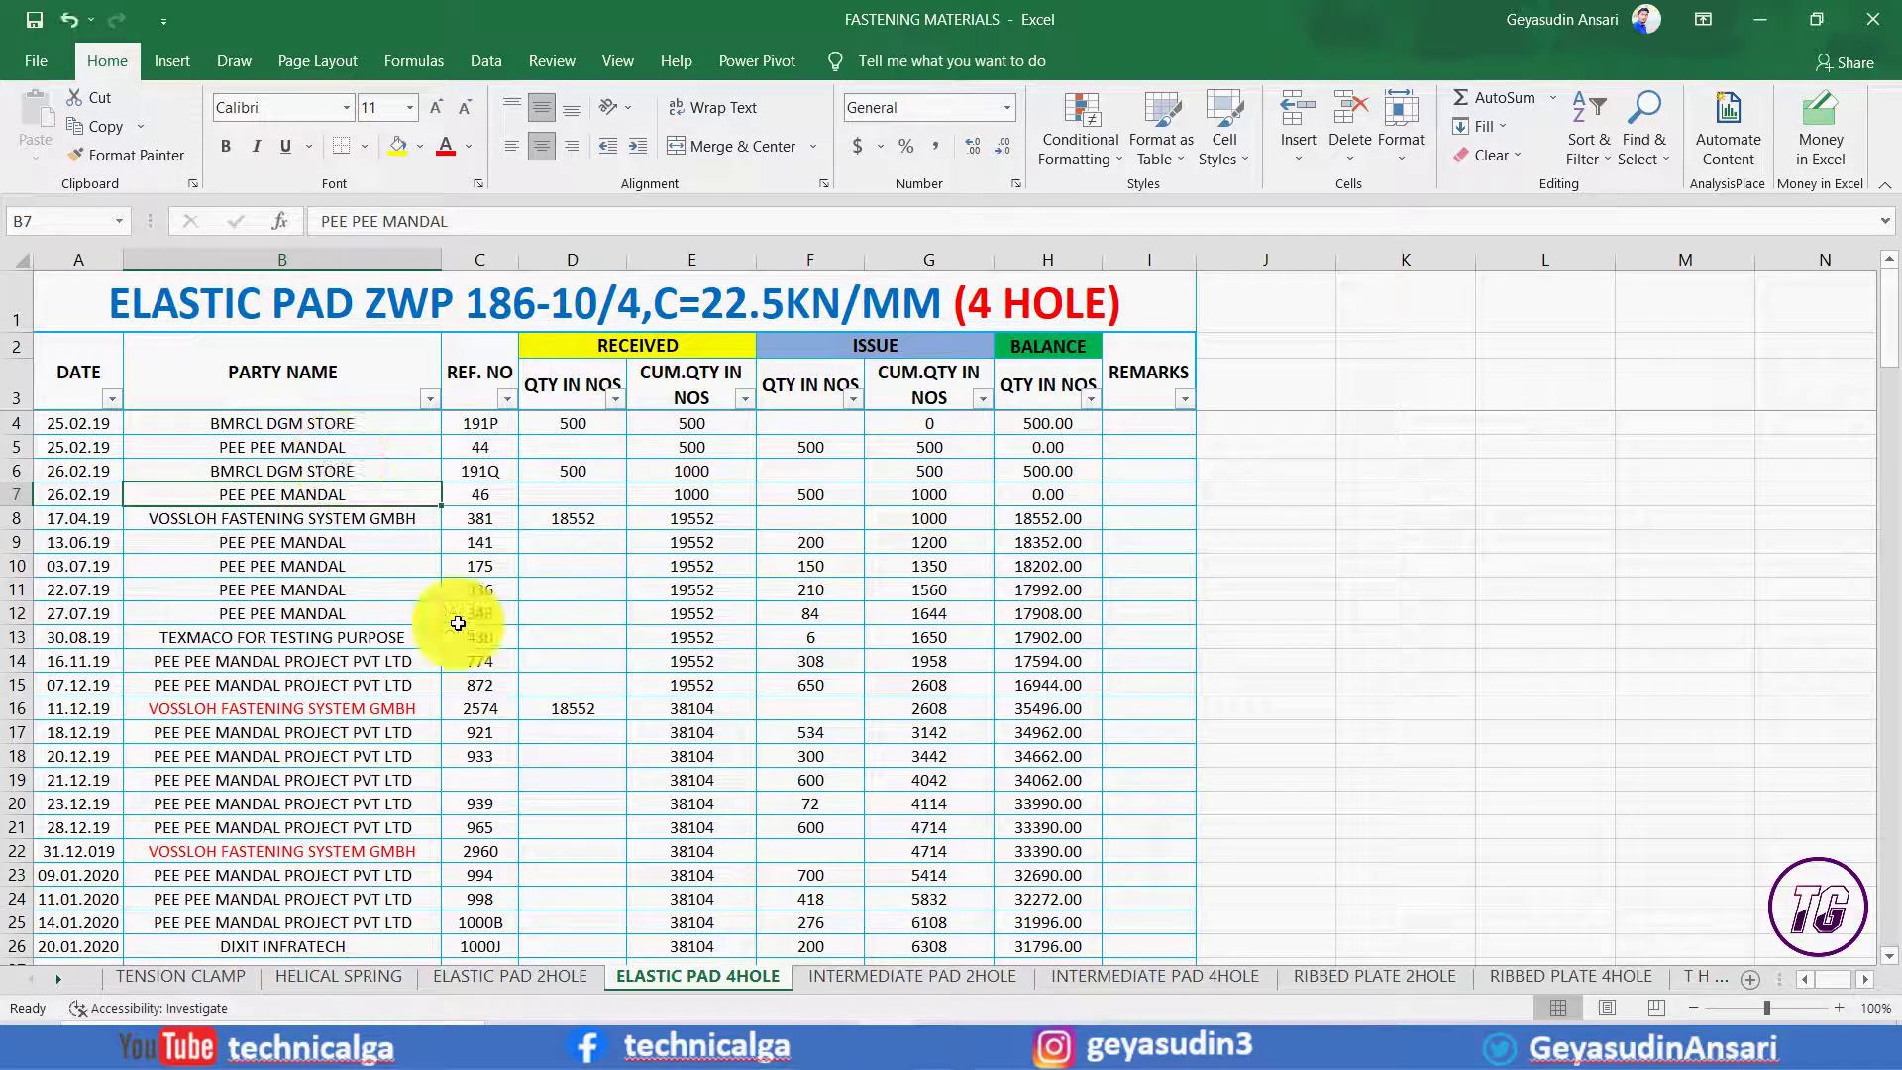
{"action": "key", "text": "F4"}
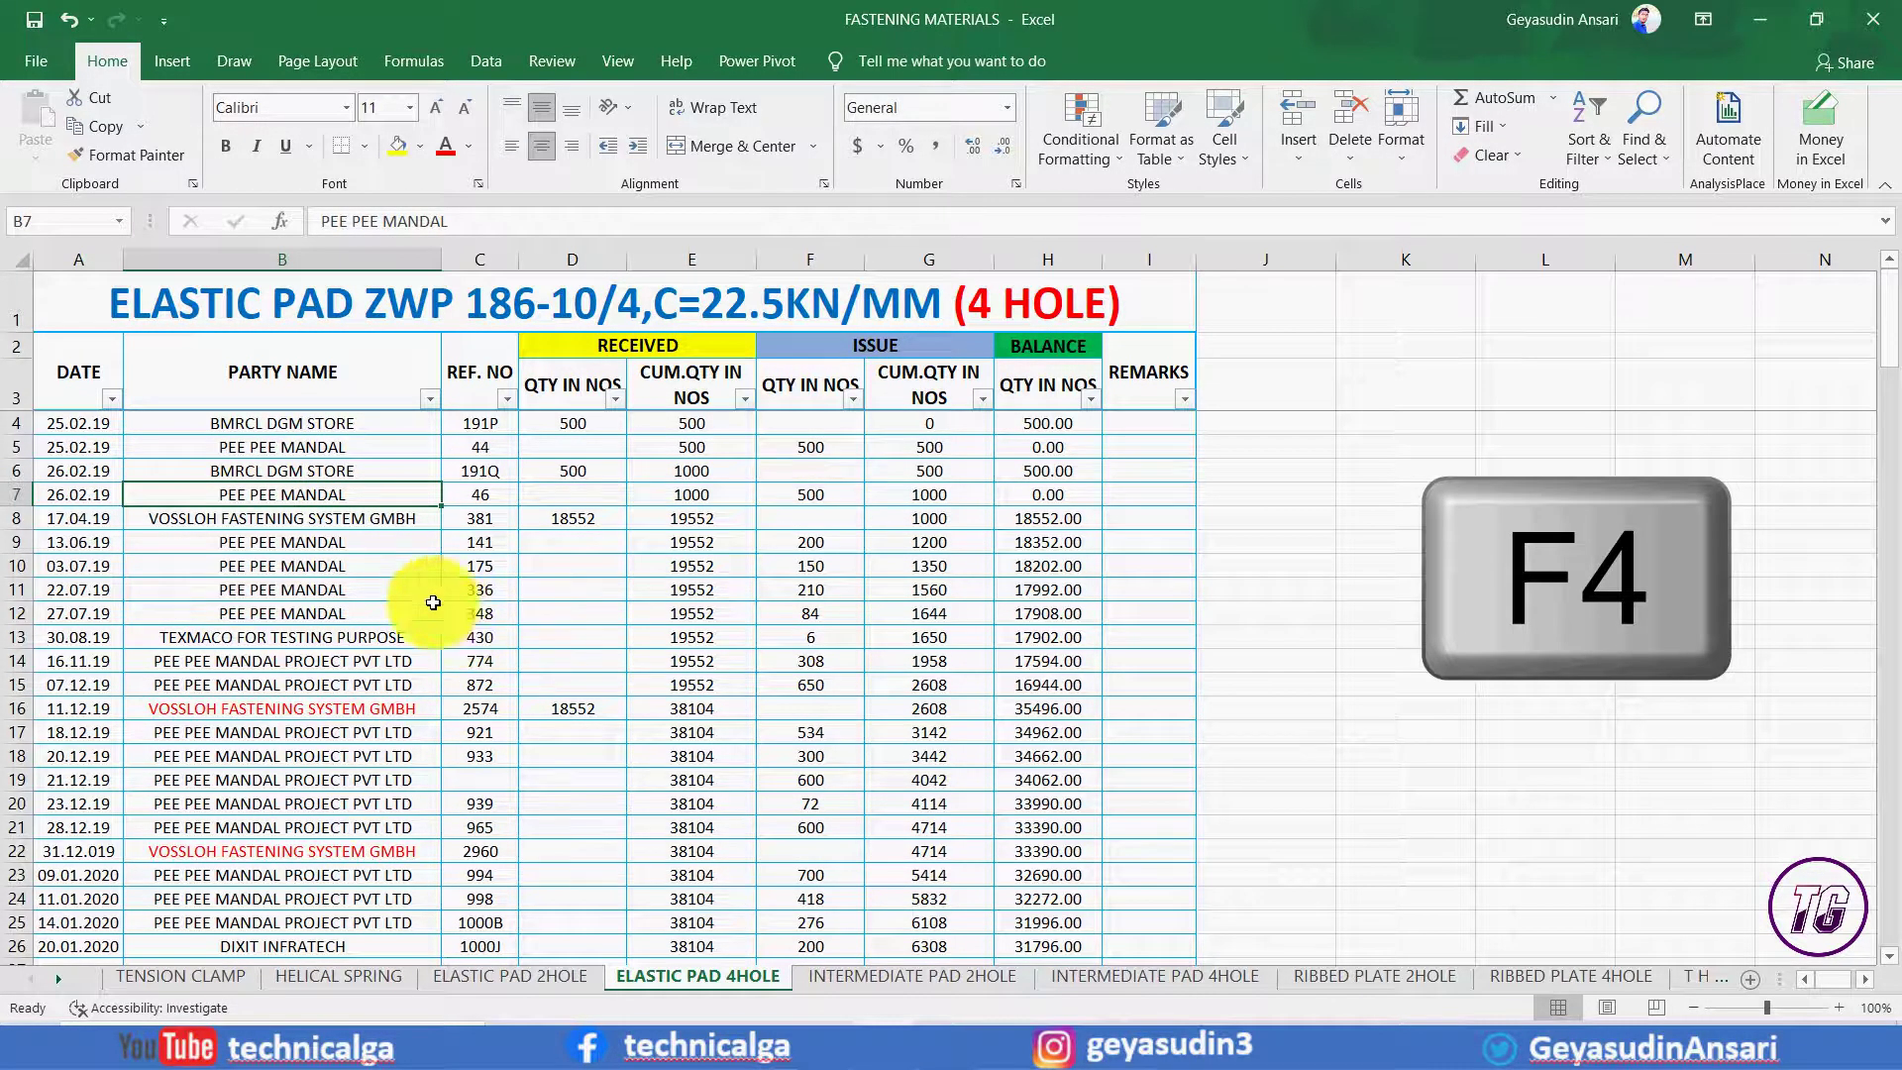
{"action": "left_click", "coordinate": [330, 513]}
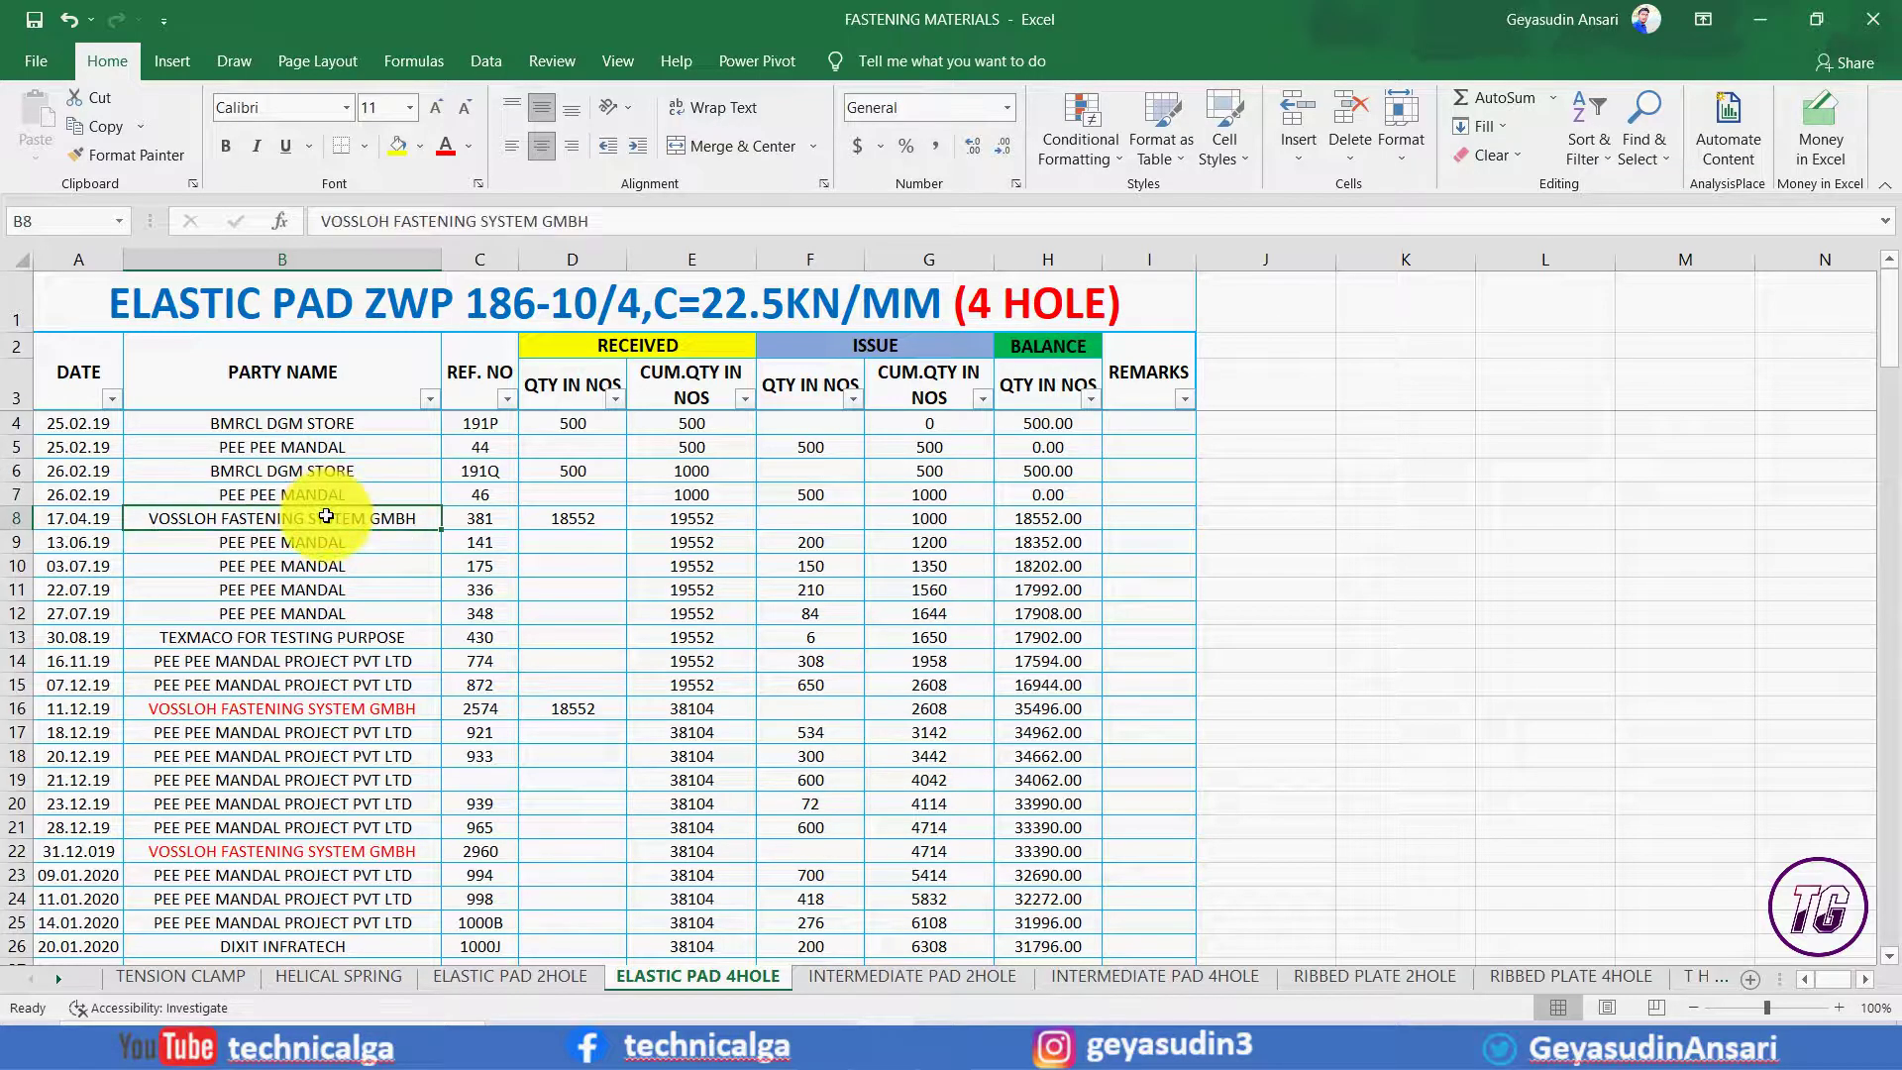
{"action": "key", "text": "ctrl+c"}
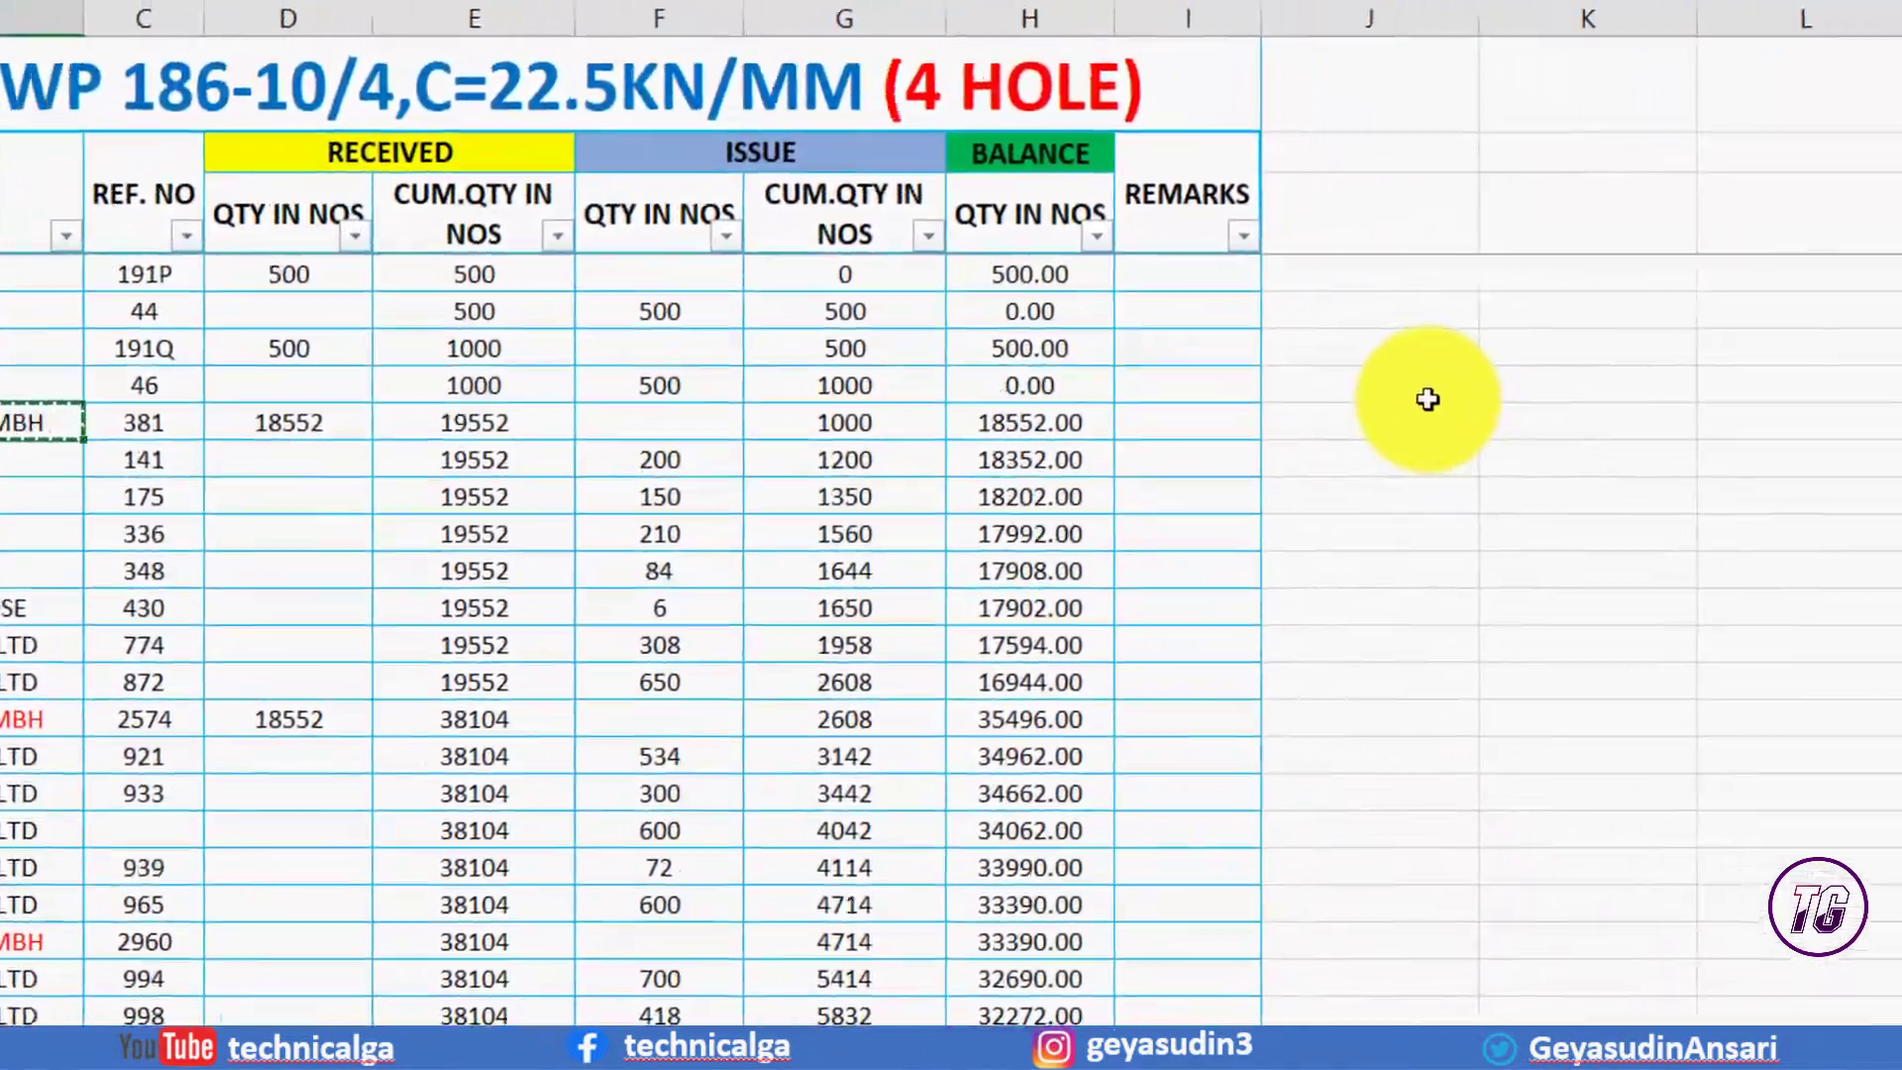
{"action": "left_click", "coordinate": [1368, 400]}
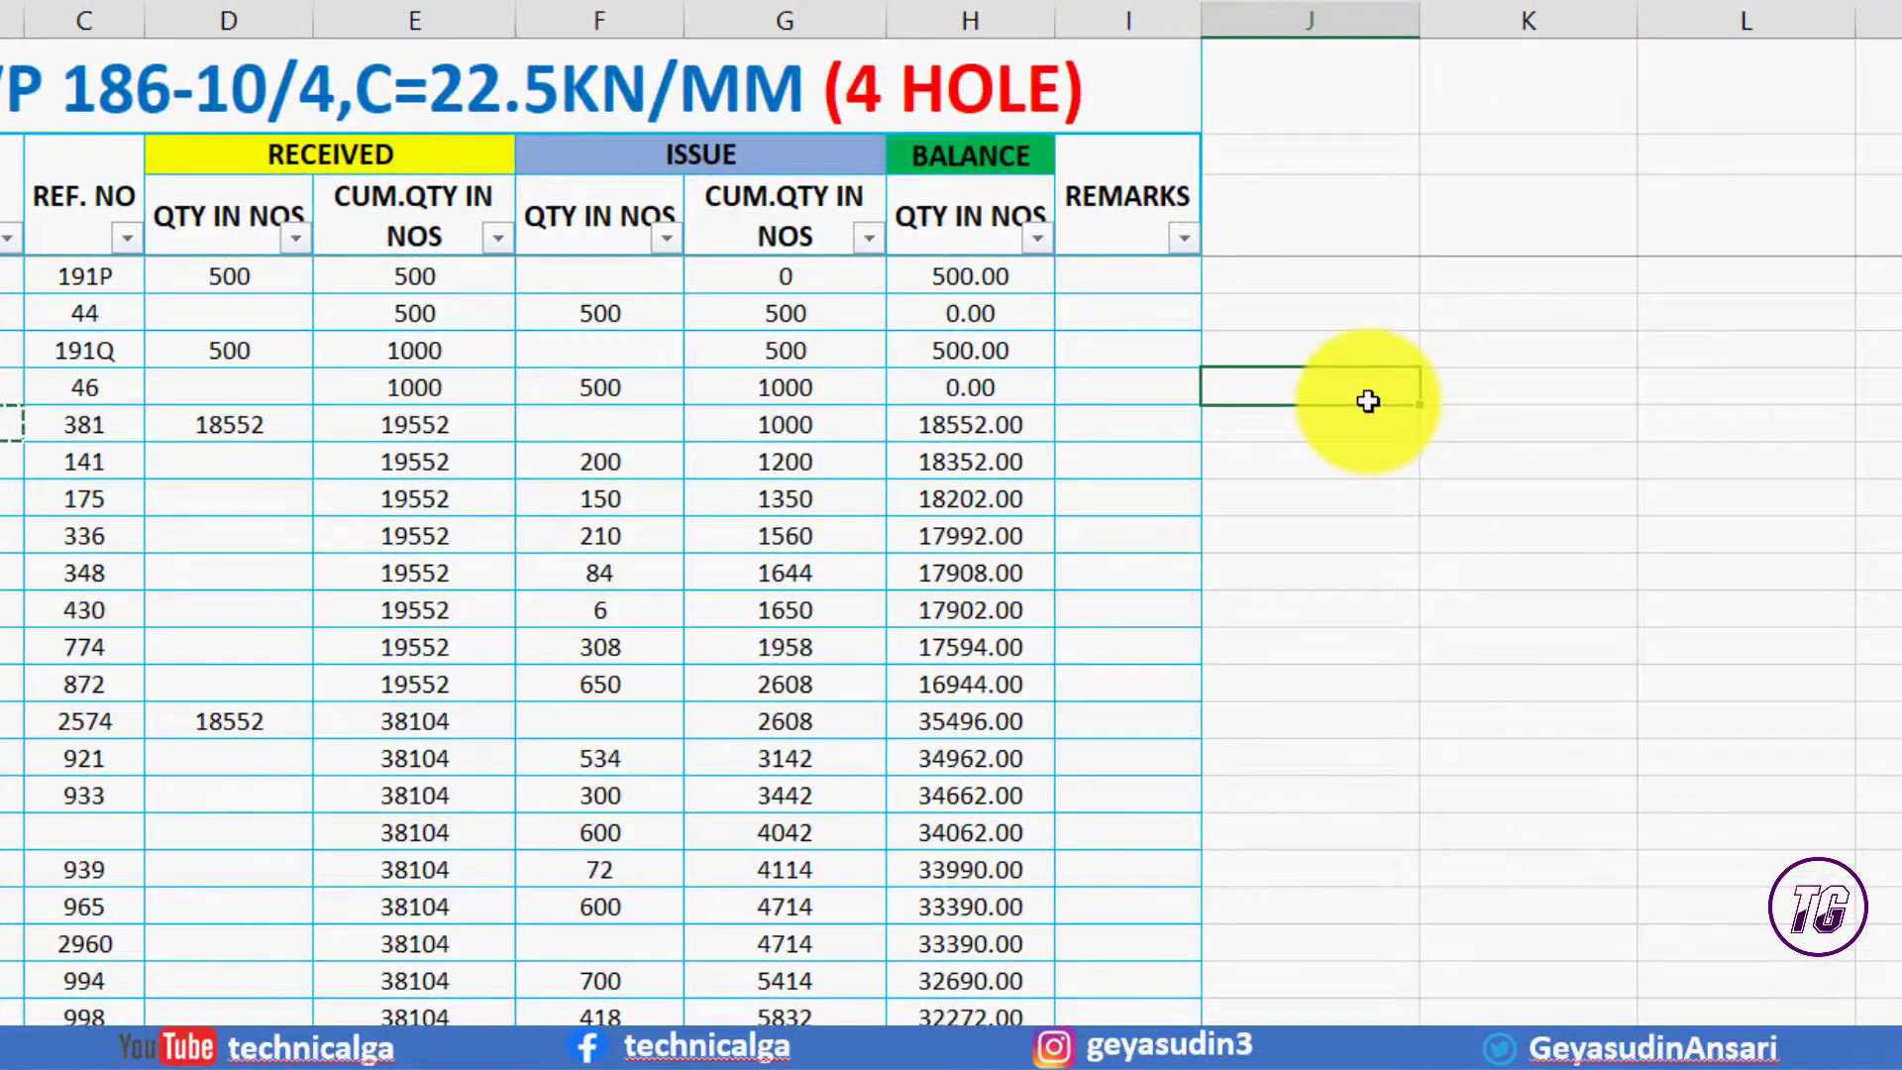
{"action": "key", "text": "ctrl+v"}
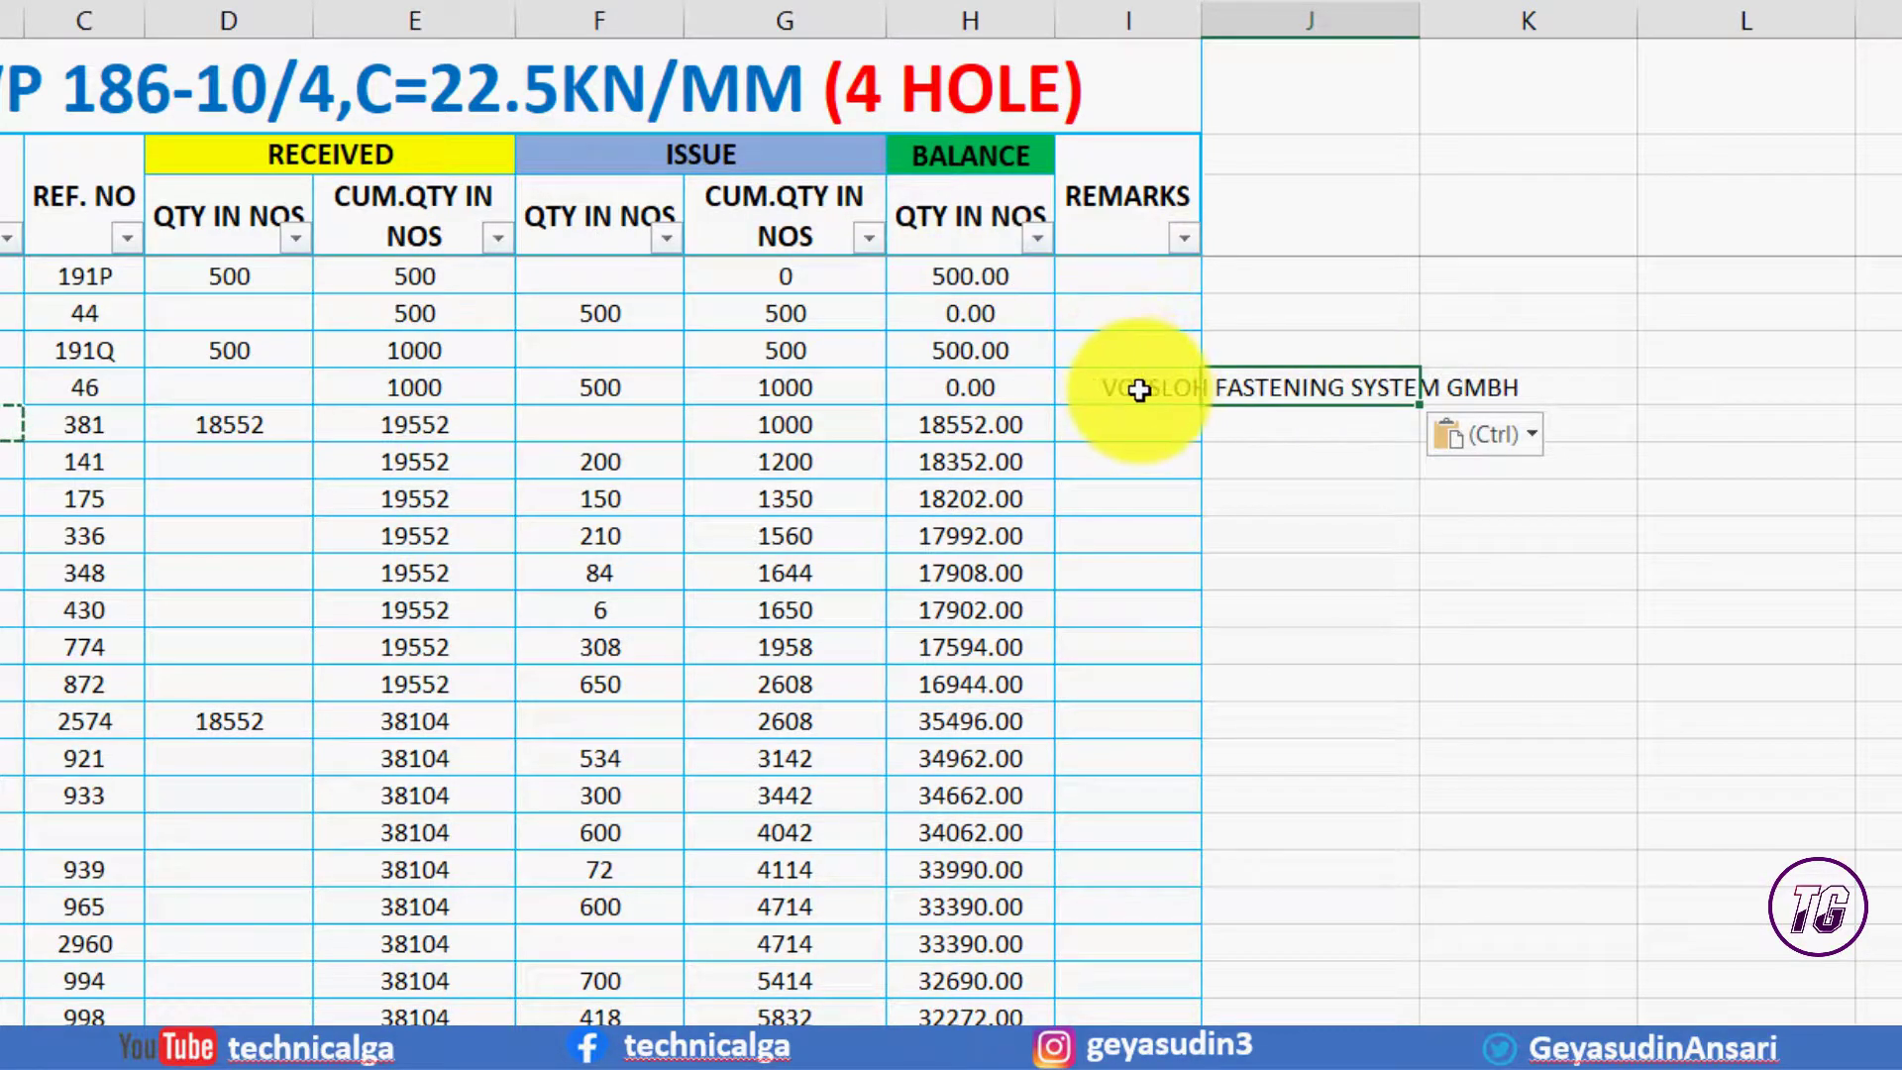
{"action": "left_click", "coordinate": [1284, 423]}
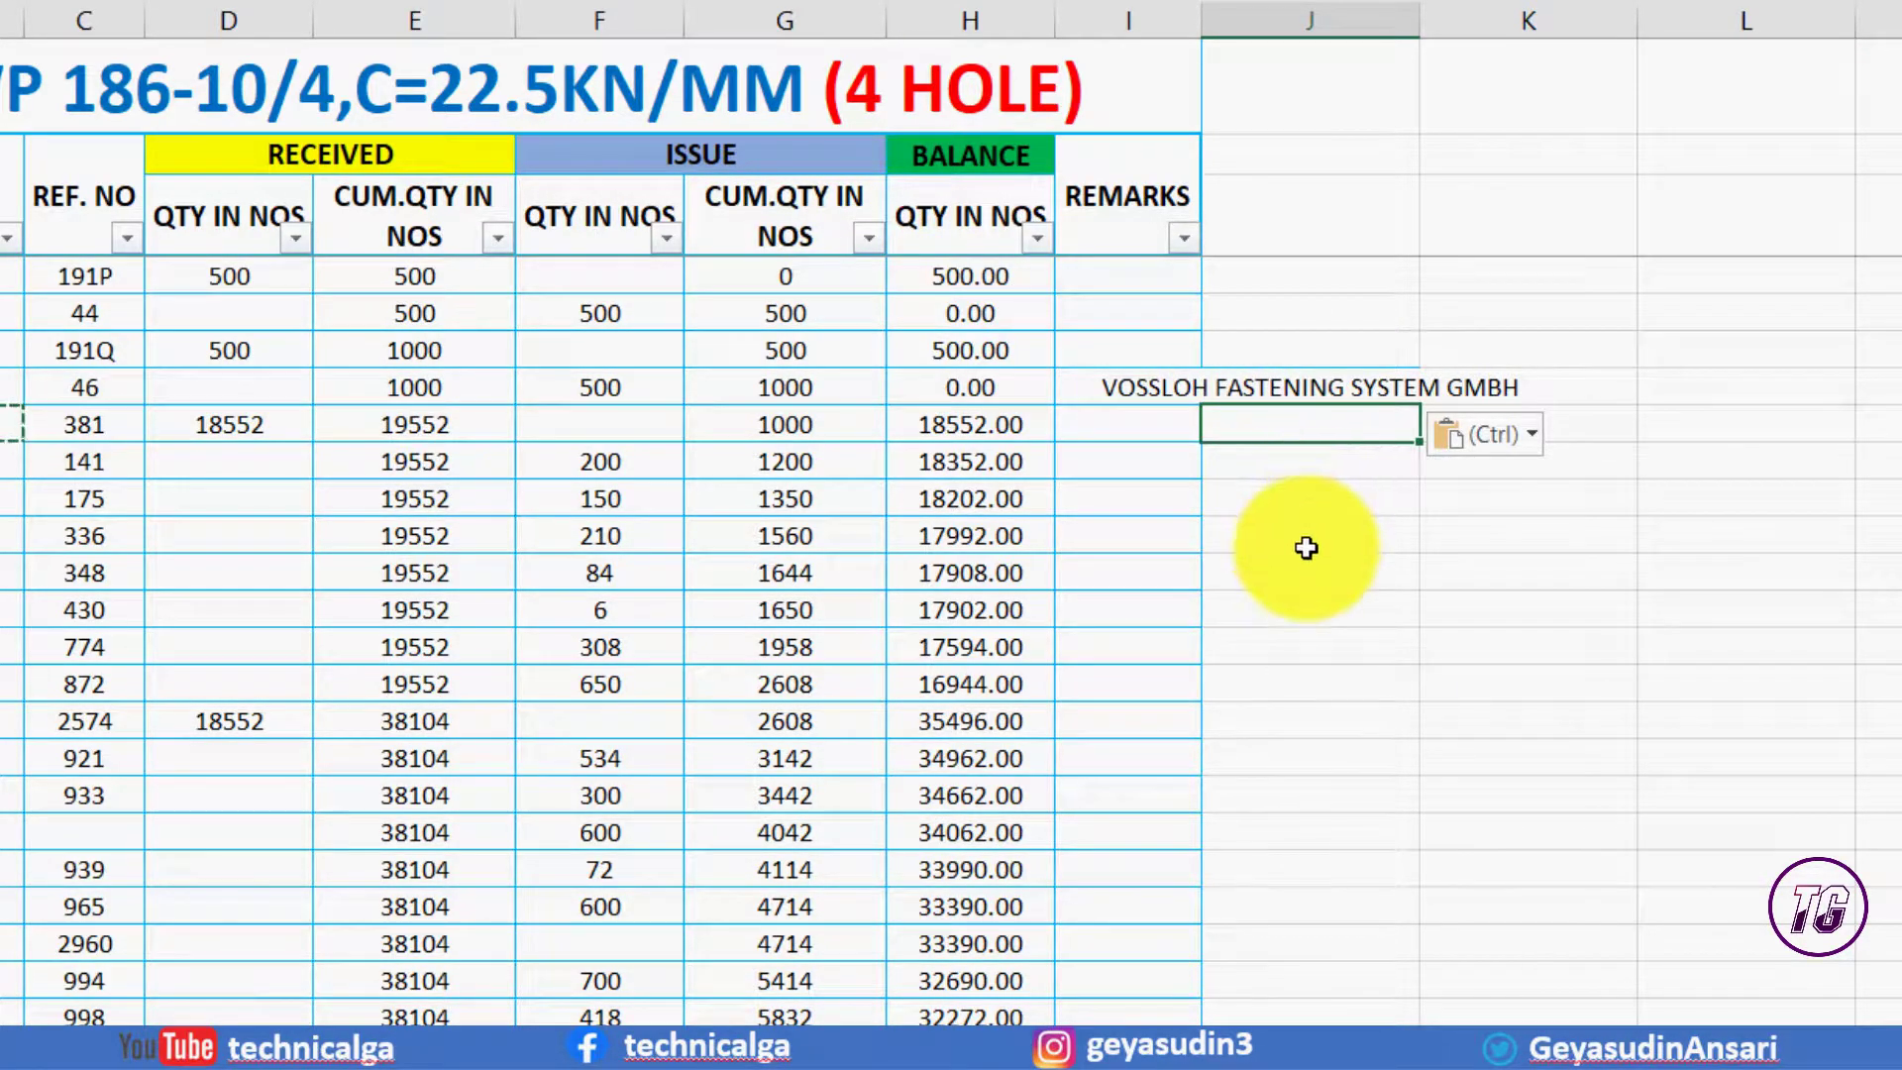
{"action": "left_click", "coordinate": [1294, 613]}
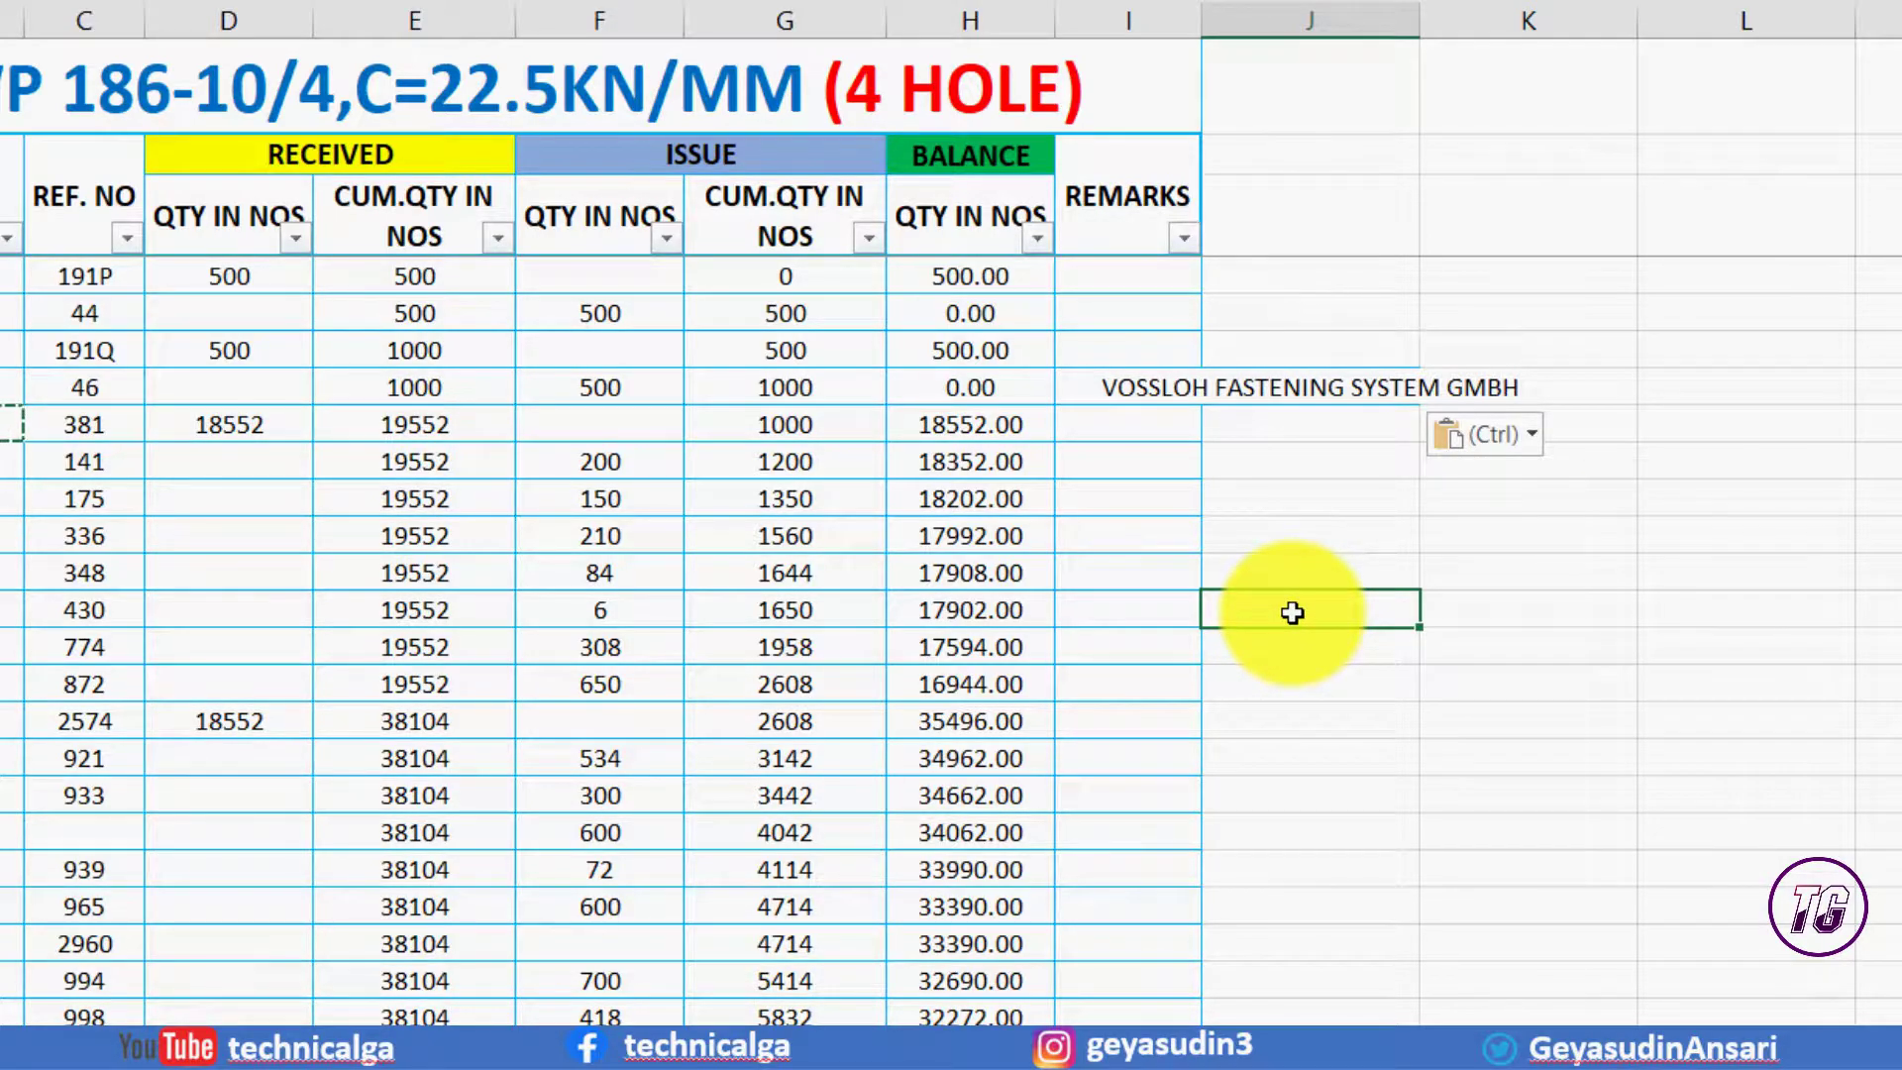
{"action": "key", "text": "ctrl+v"}
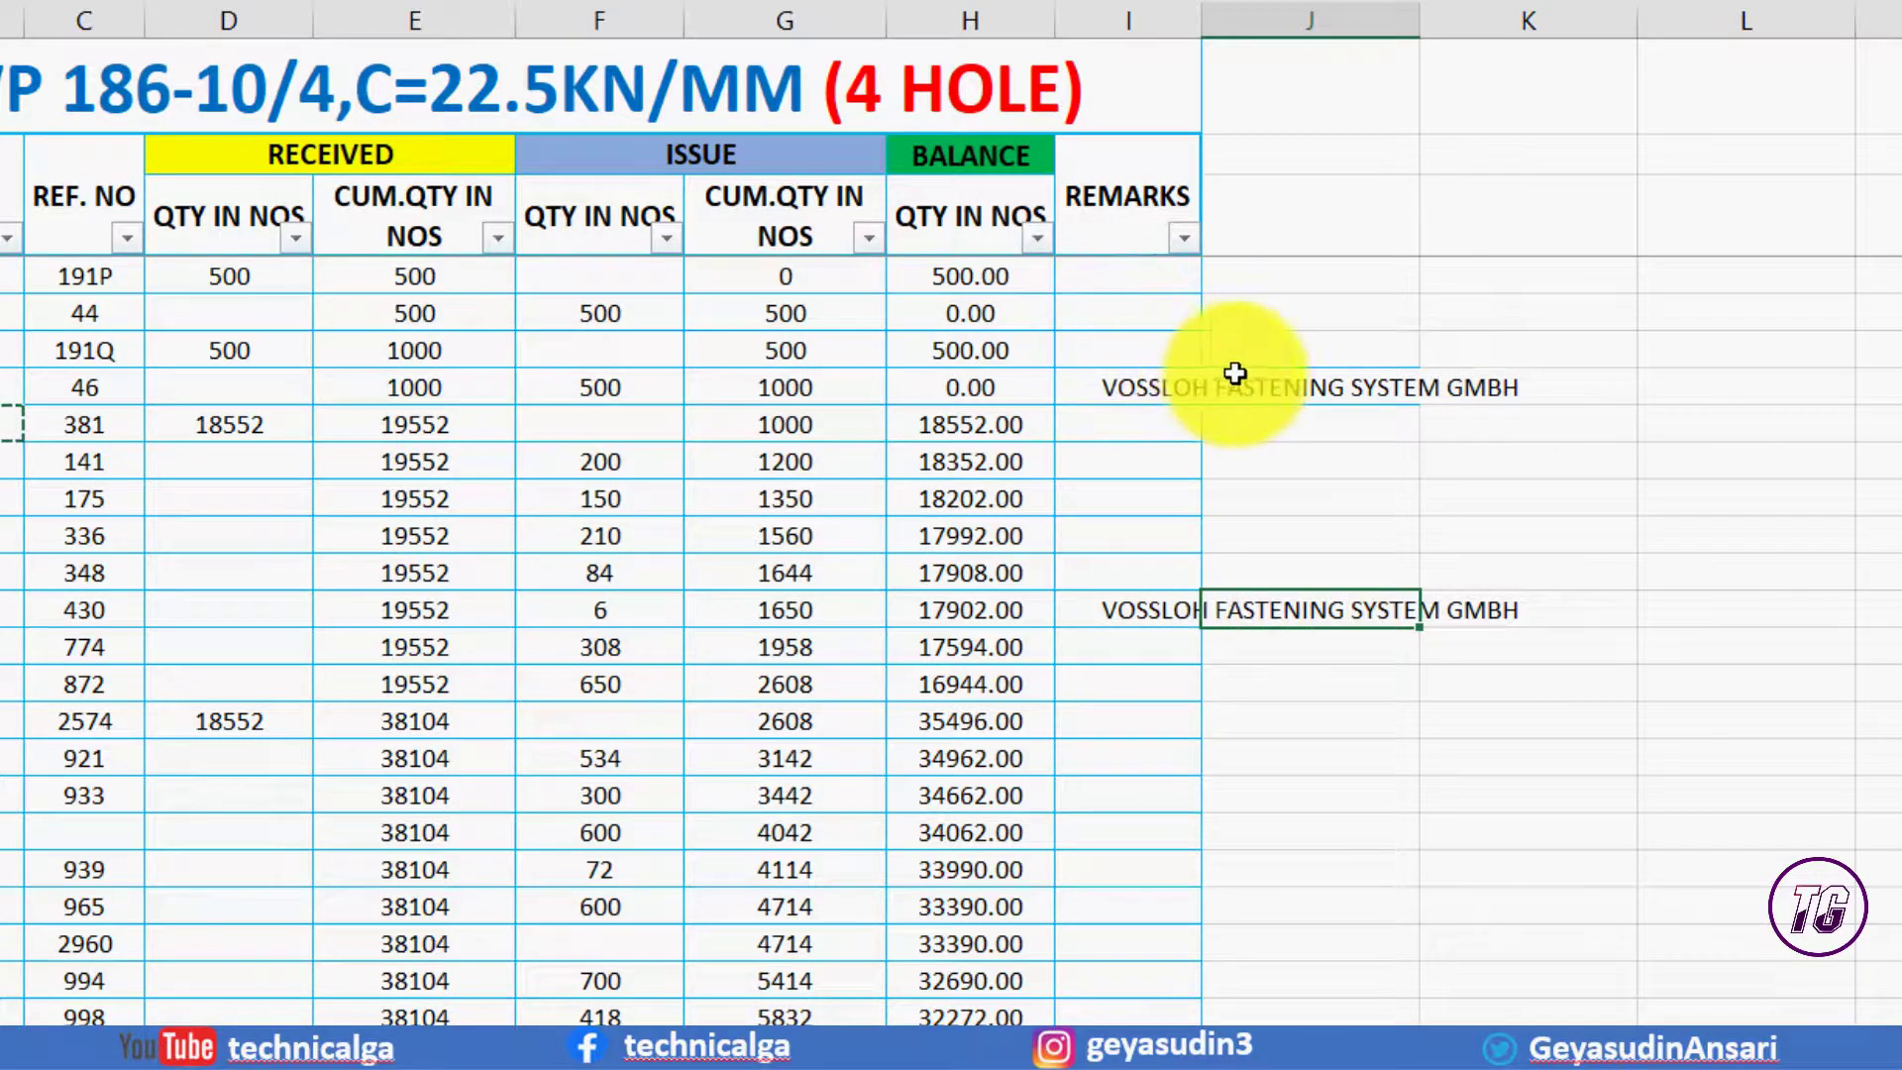
{"action": "left_click", "coordinate": [1234, 384]}
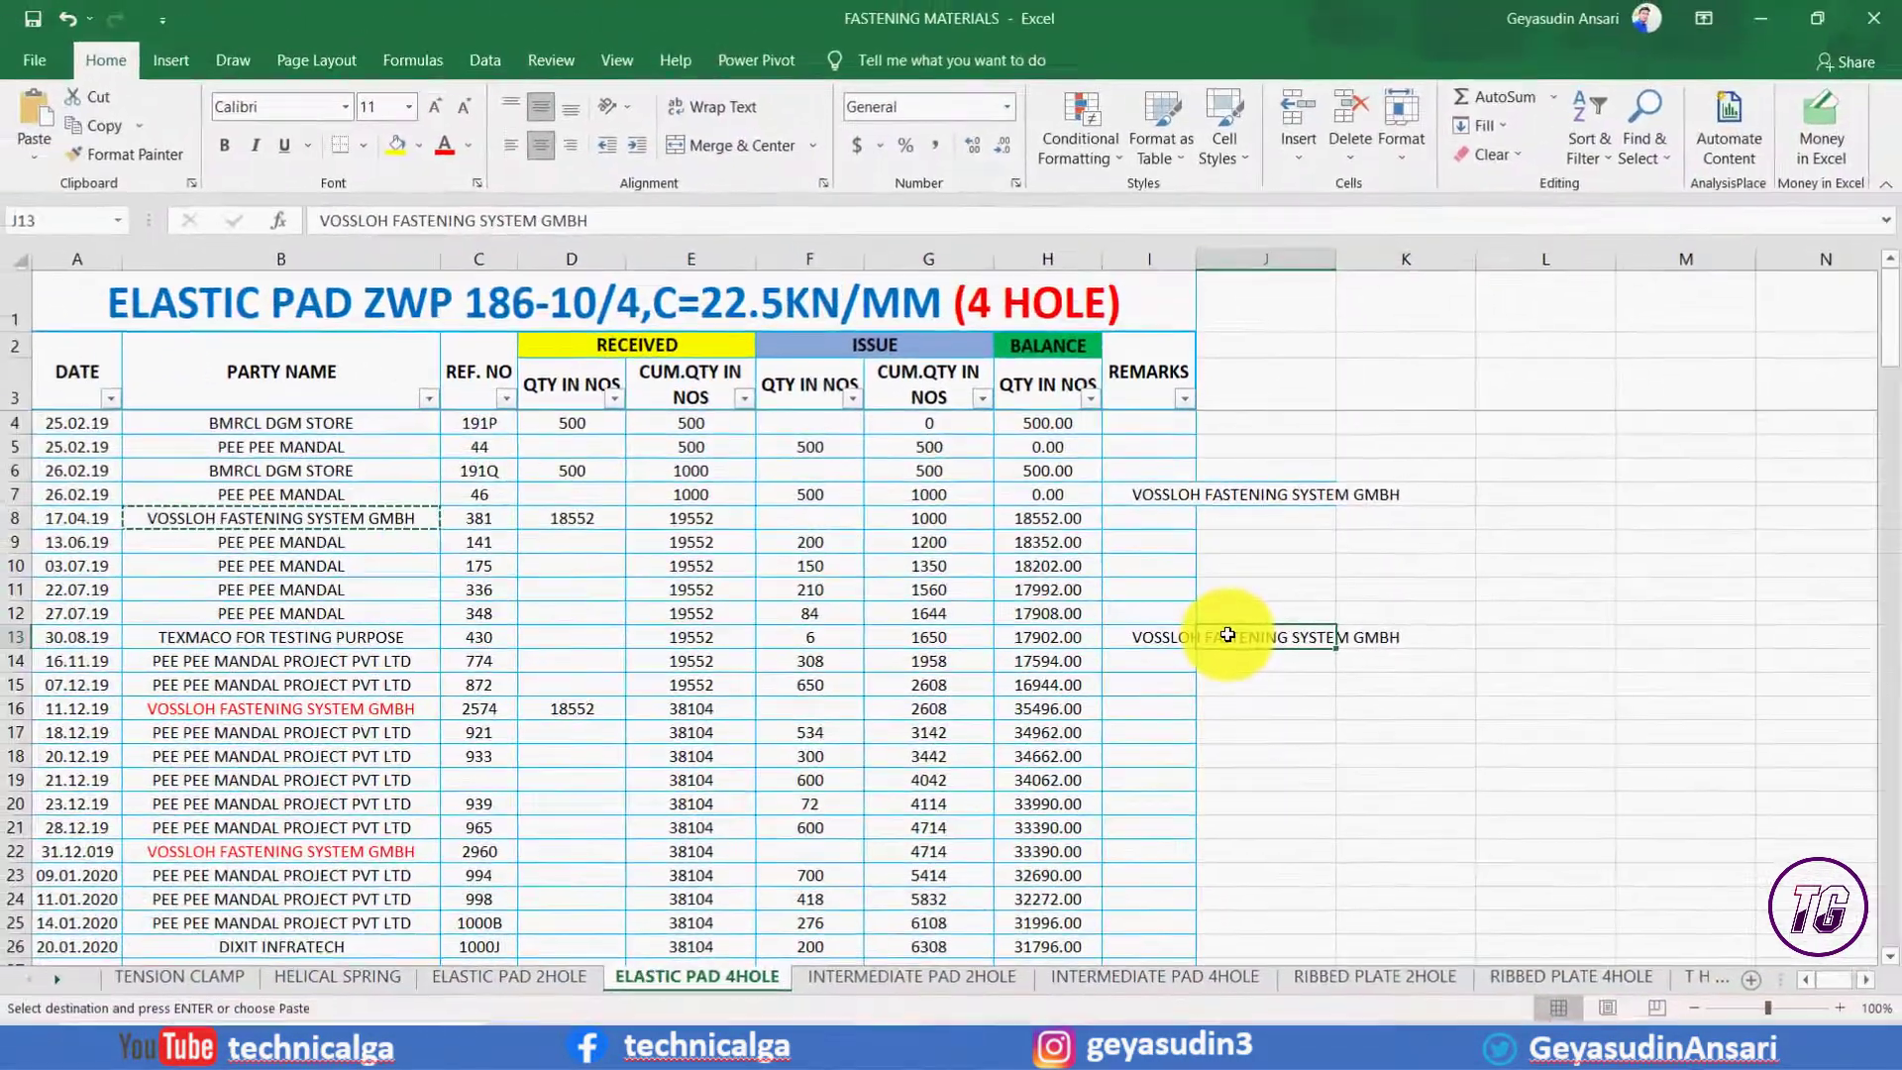
{"action": "key", "text": "ctrl+1"}
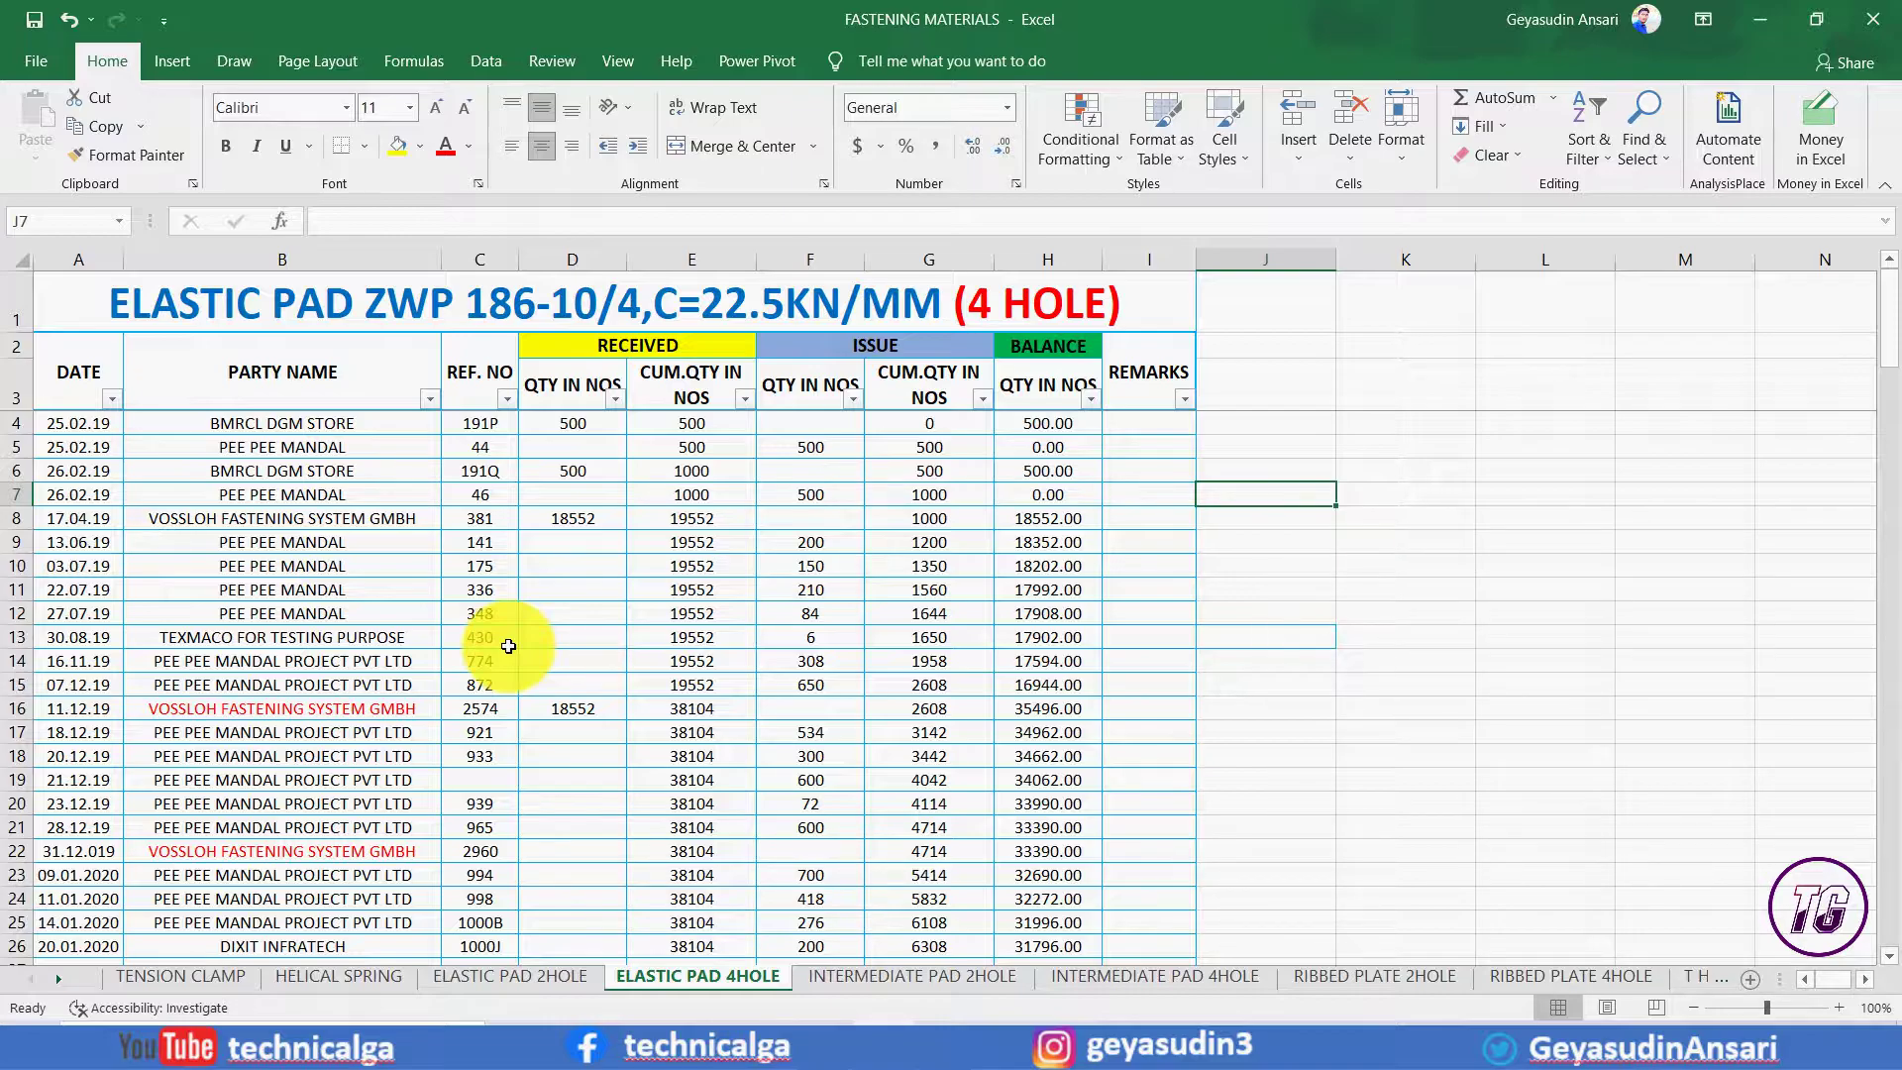
{"action": "key", "text": "ctrl+1"}
{"action": "left_click", "coordinate": [738, 507]}
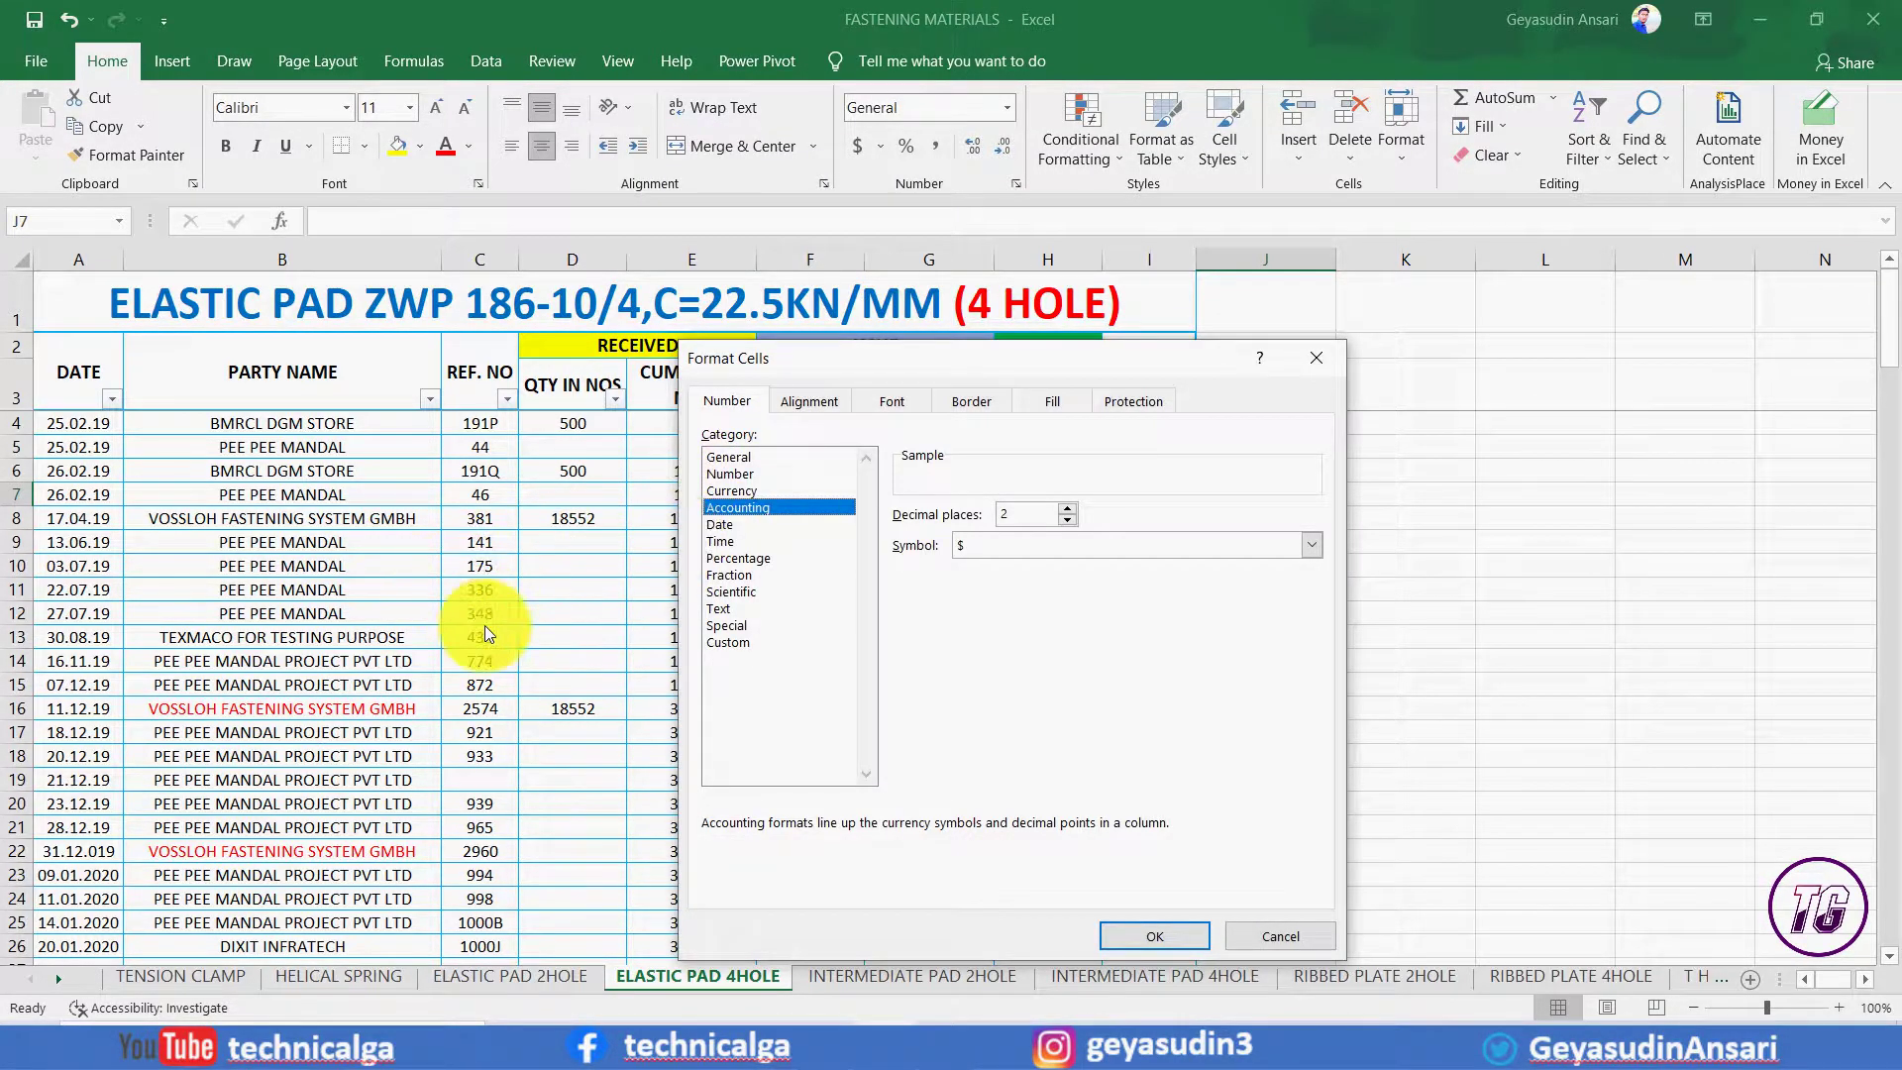
{"action": "left_click", "coordinate": [729, 459]}
{"action": "left_click", "coordinate": [729, 506]}
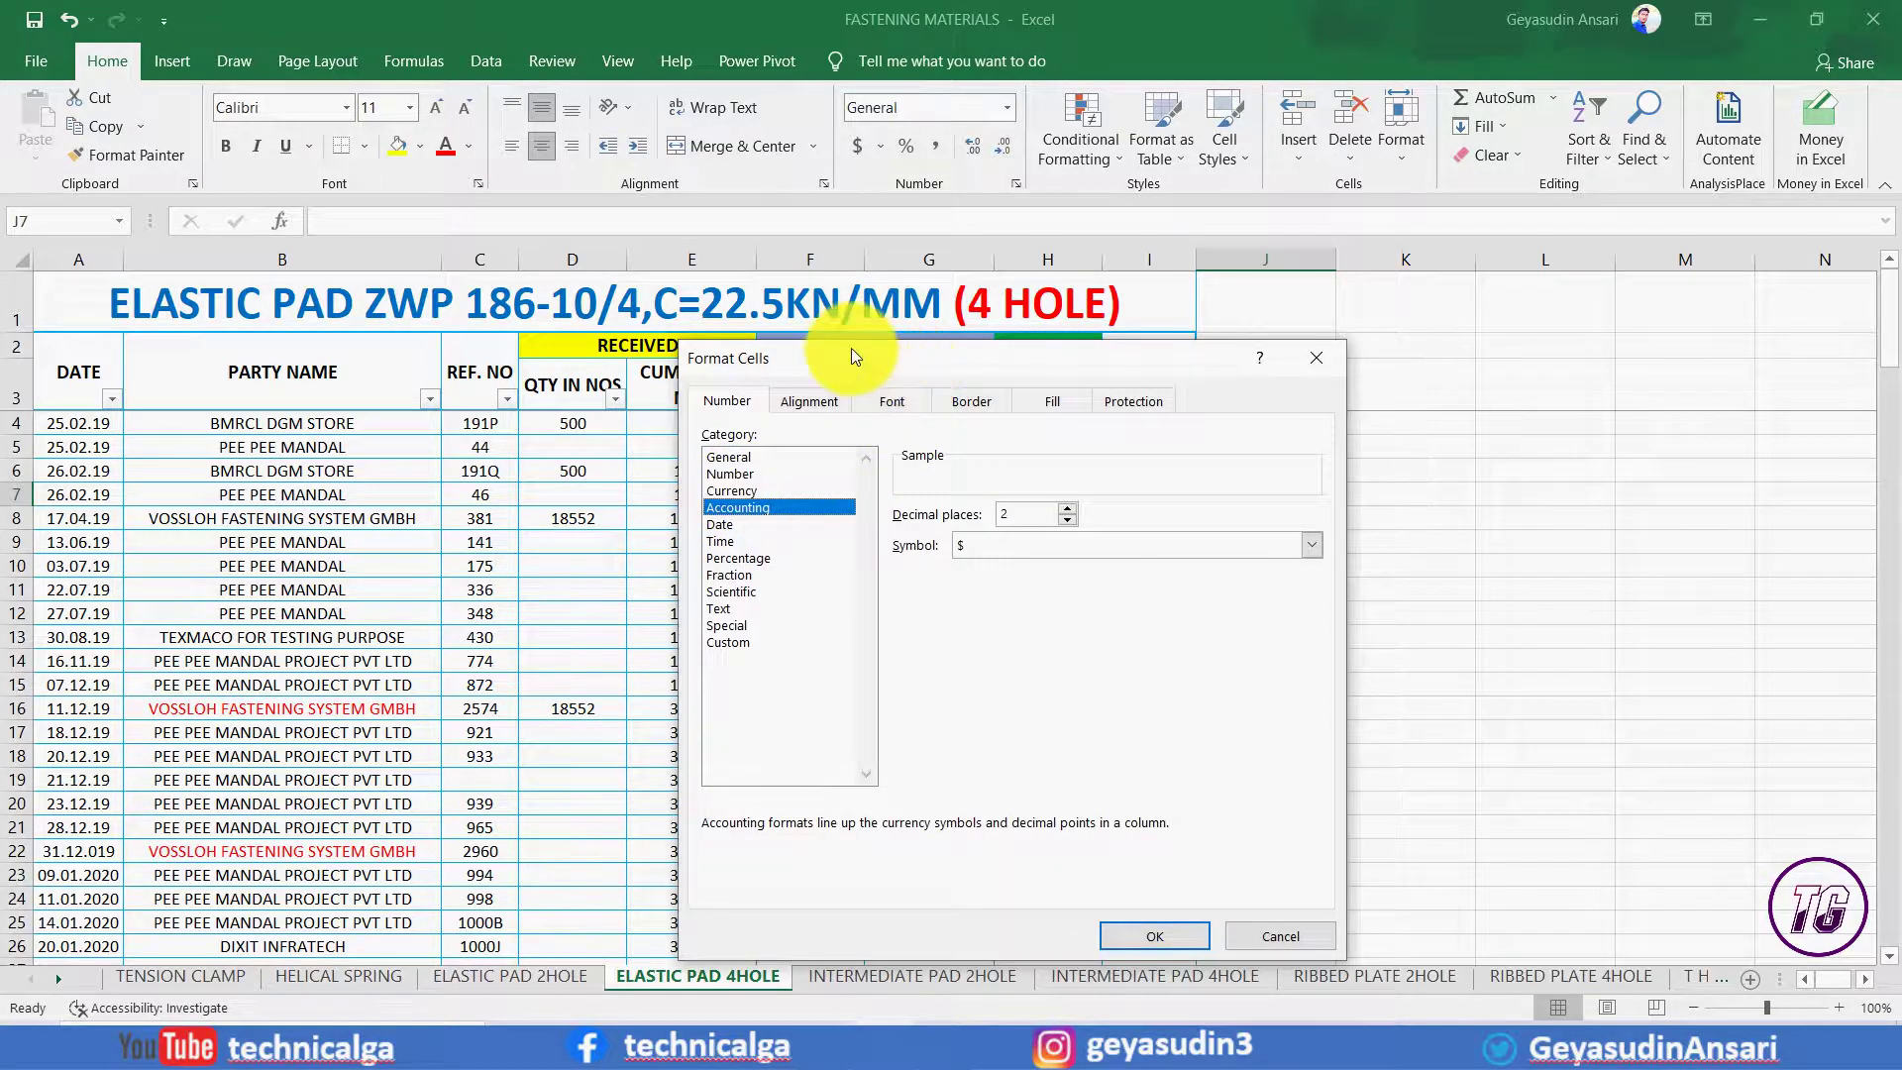
{"action": "left_click", "coordinate": [1229, 937]}
{"action": "left_click", "coordinate": [492, 621]}
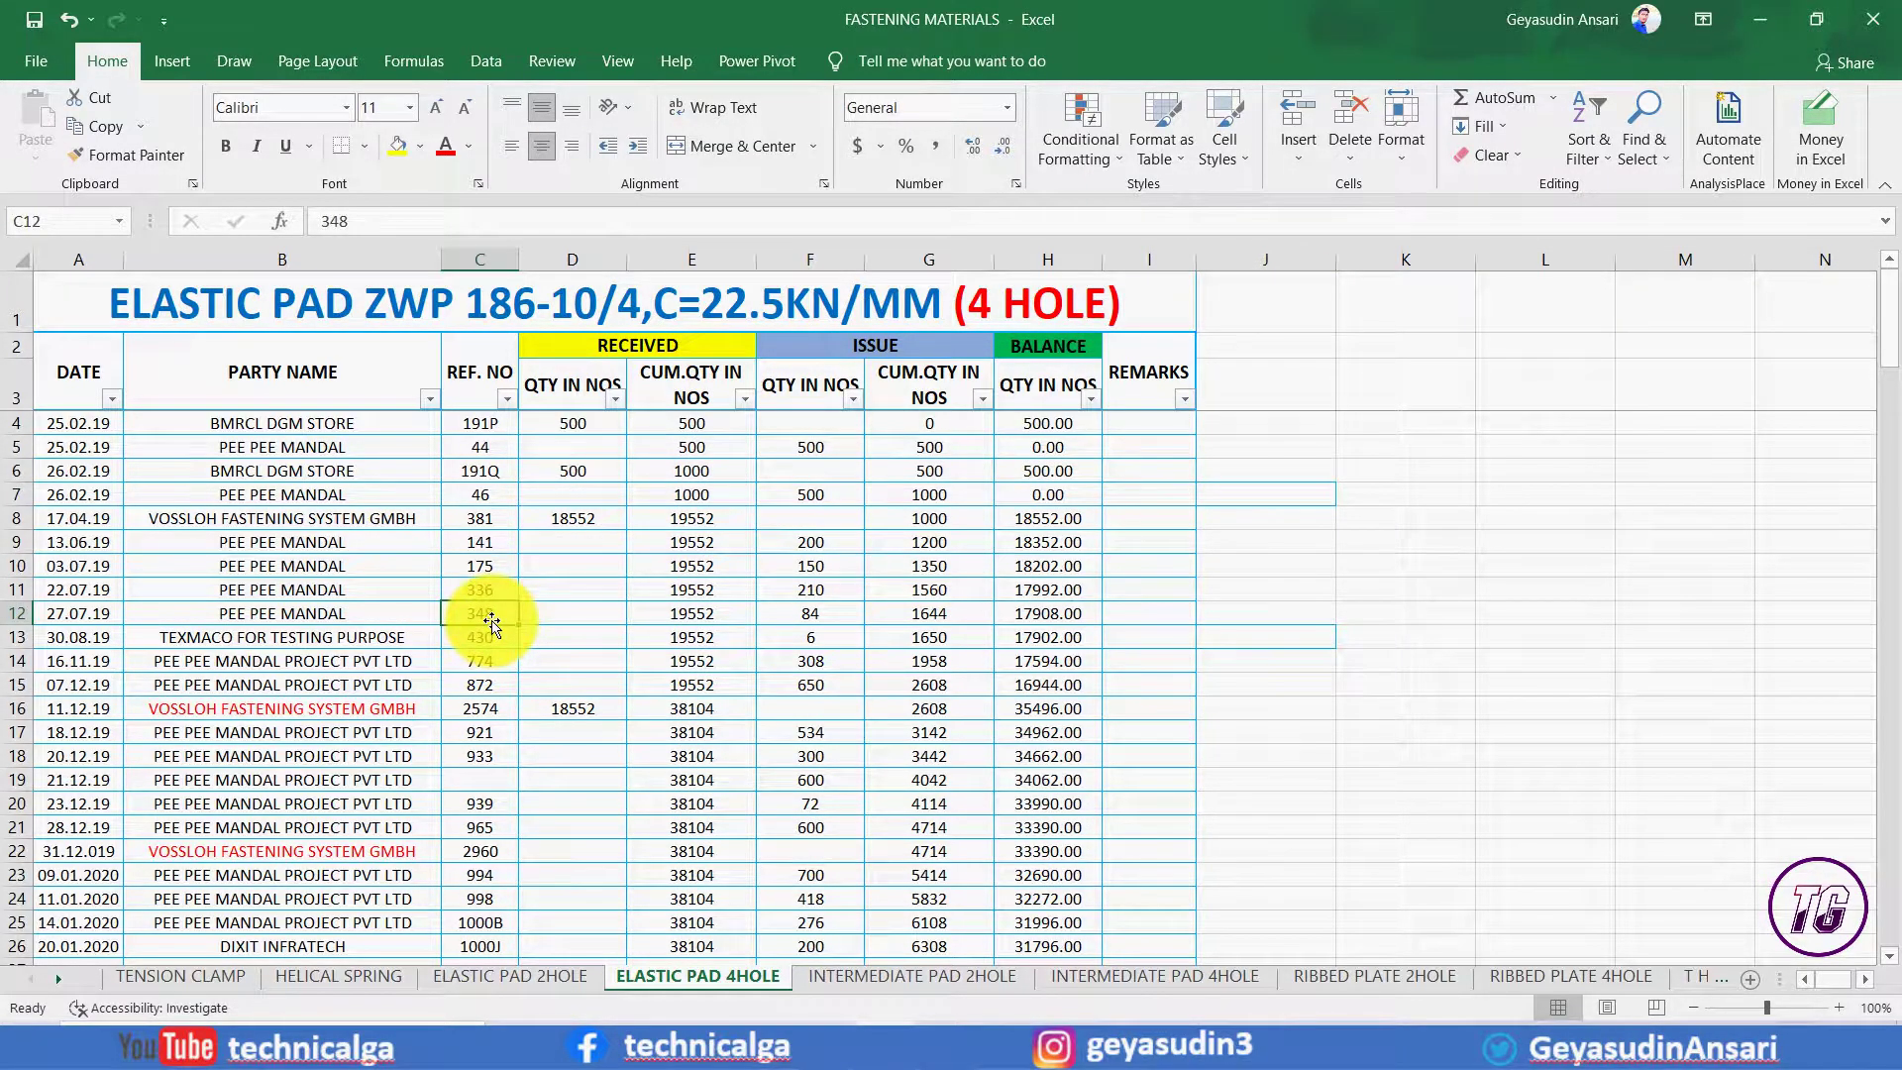
{"action": "key", "text": "ctrl+1"}
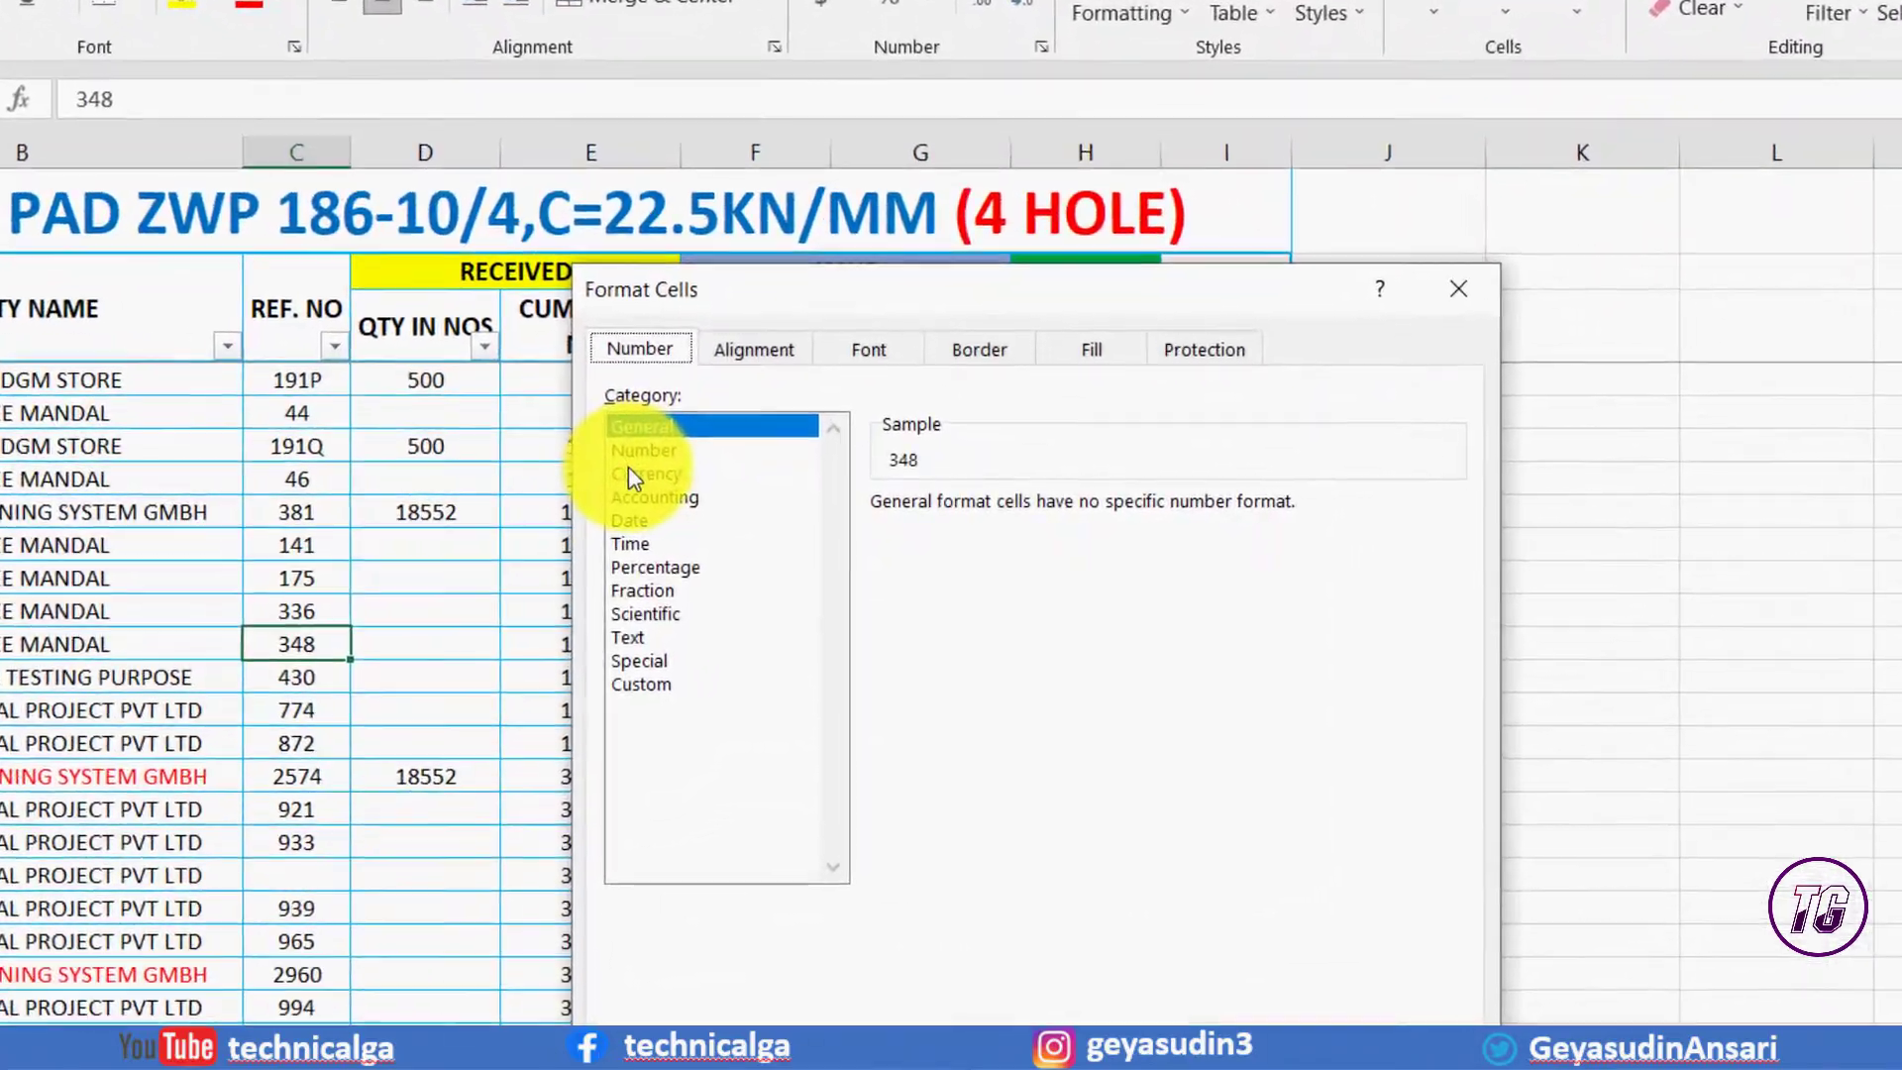
{"action": "left_click", "coordinate": [630, 473]}
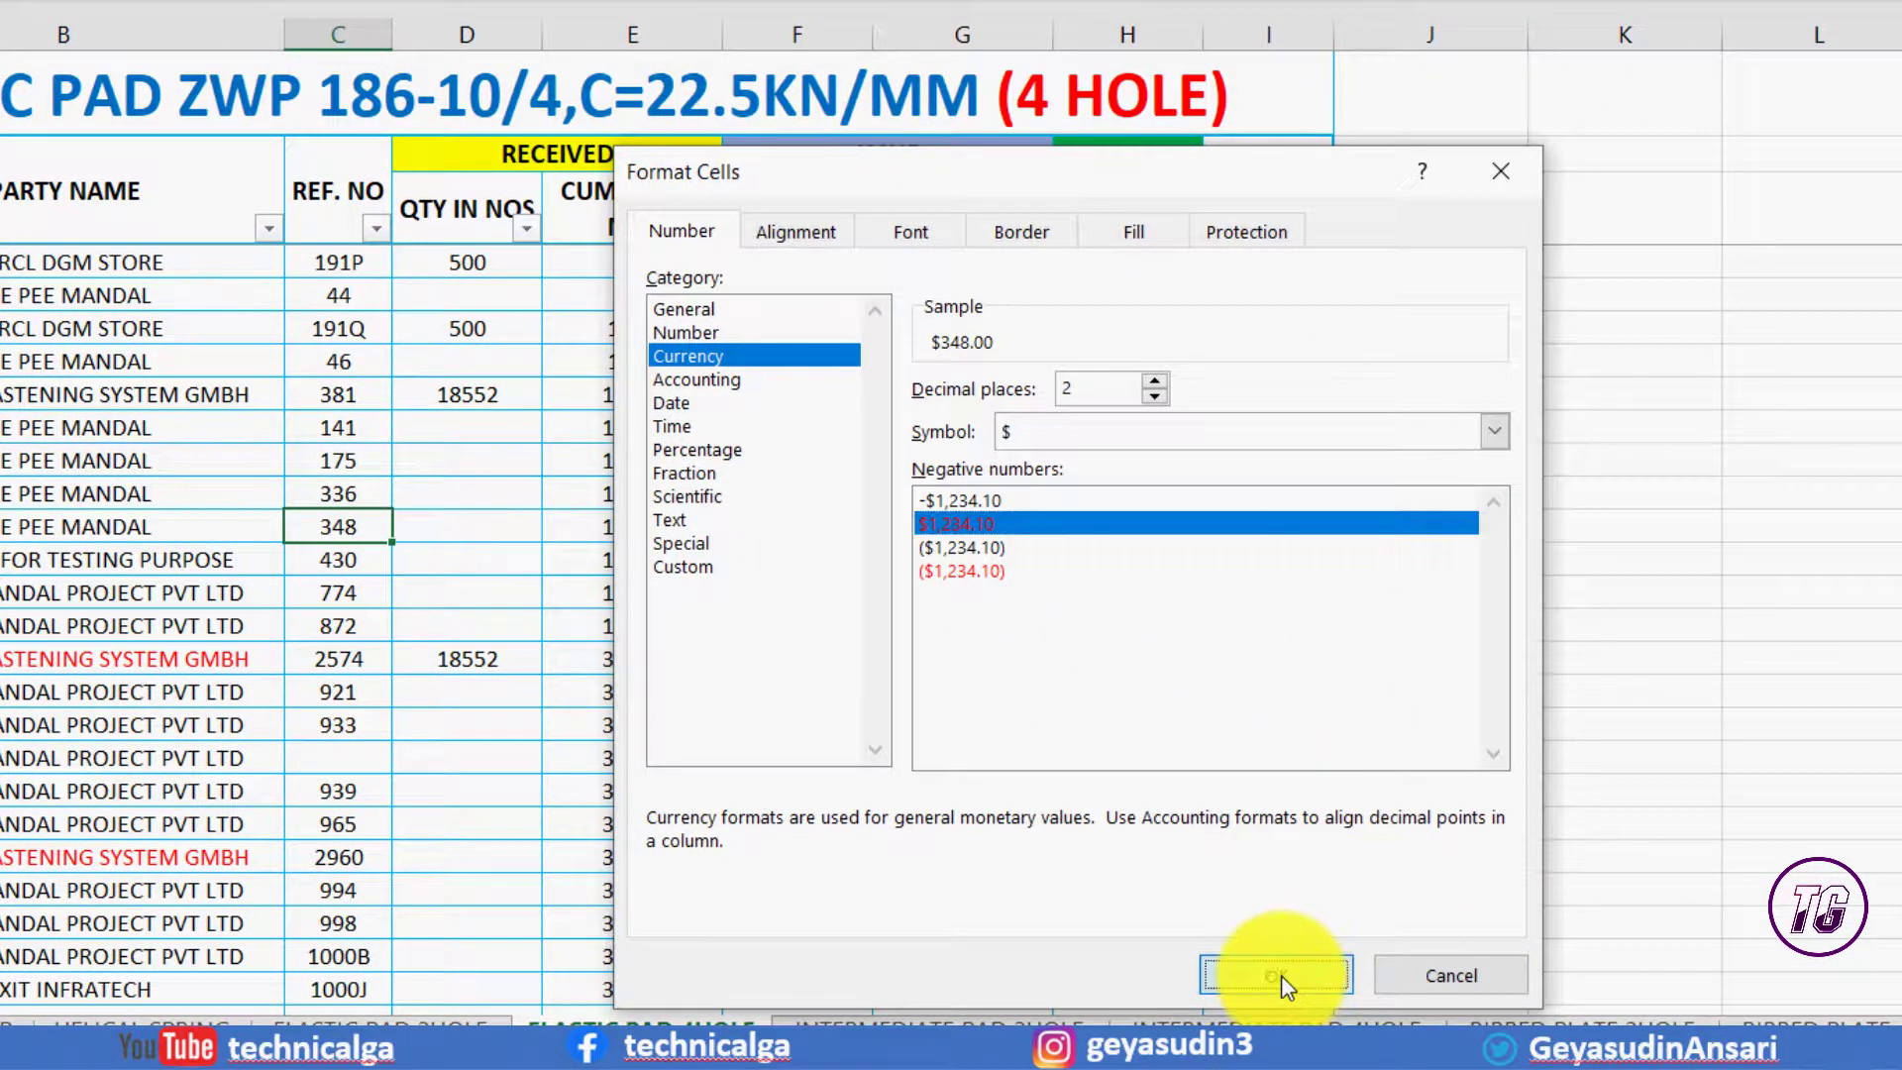
{"action": "left_click", "coordinate": [1278, 974]}
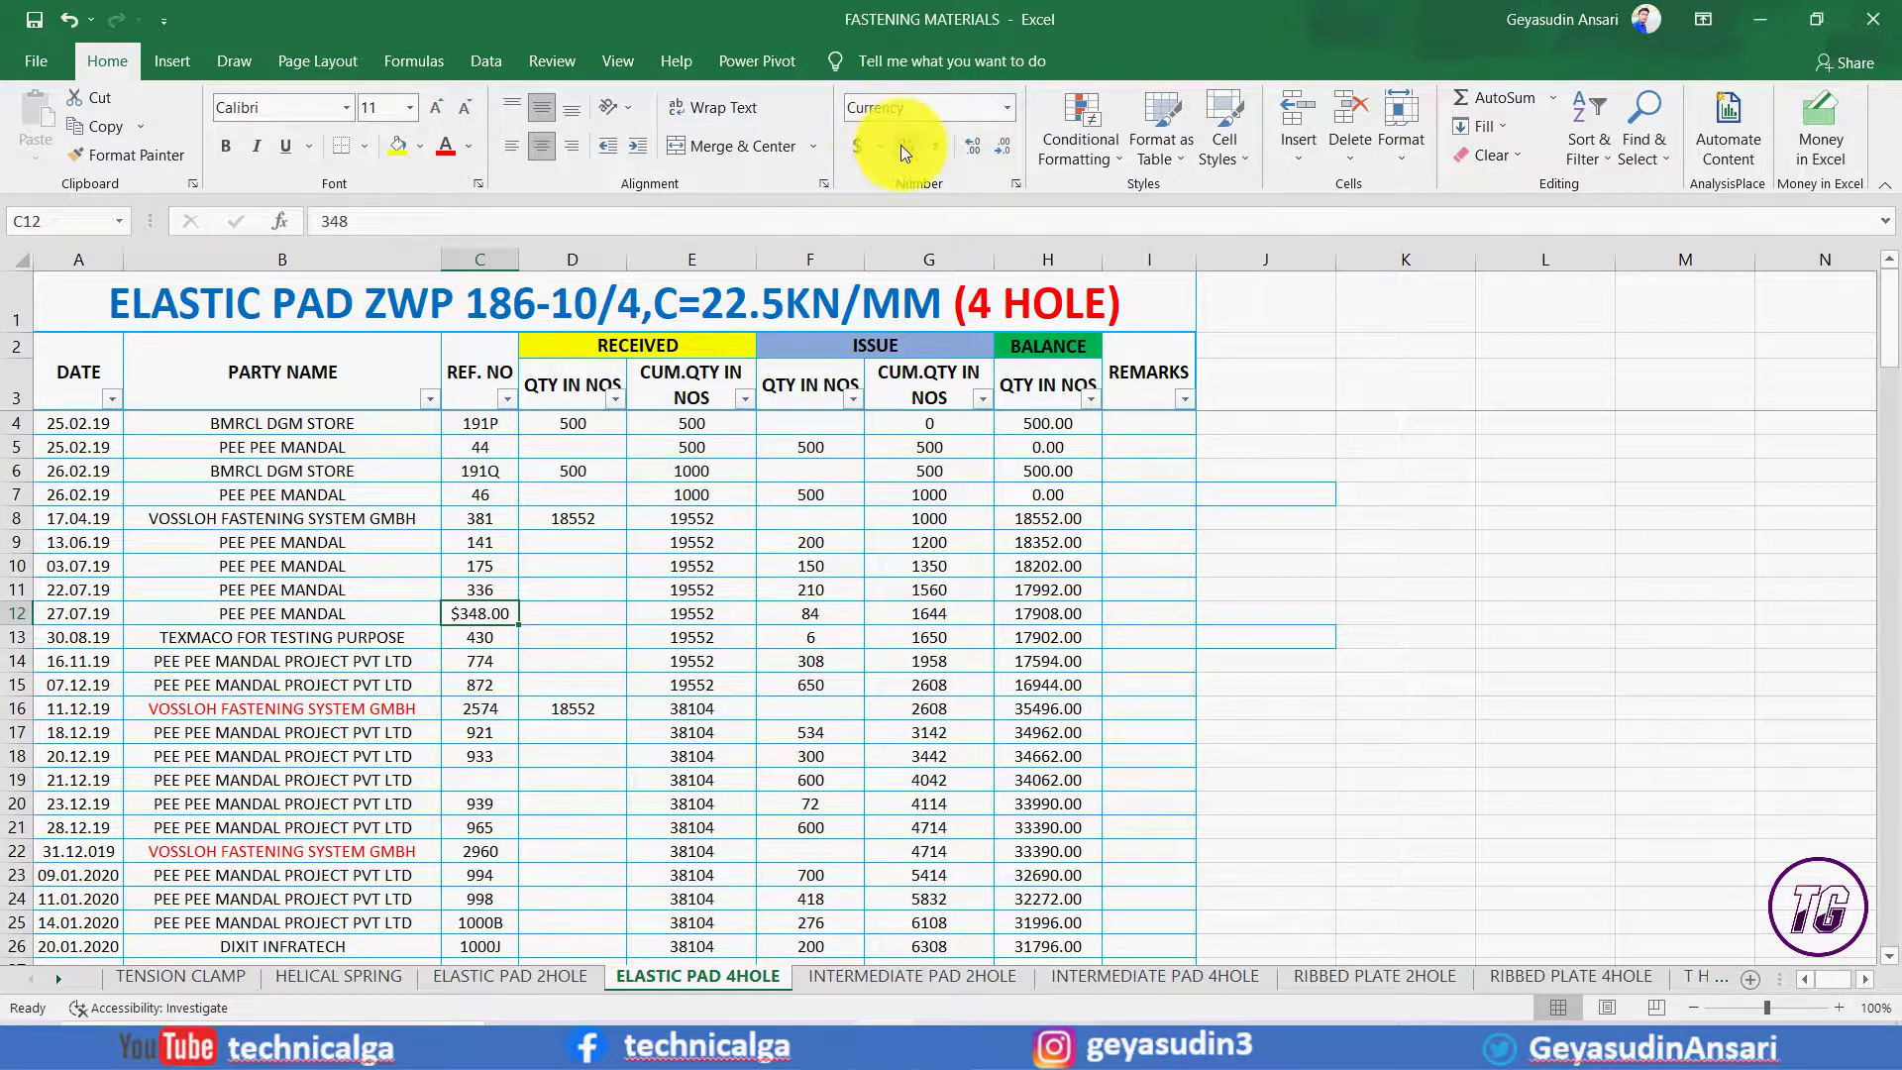
{"action": "key", "text": "ctrl+z"}
{"action": "key", "text": "F11"}
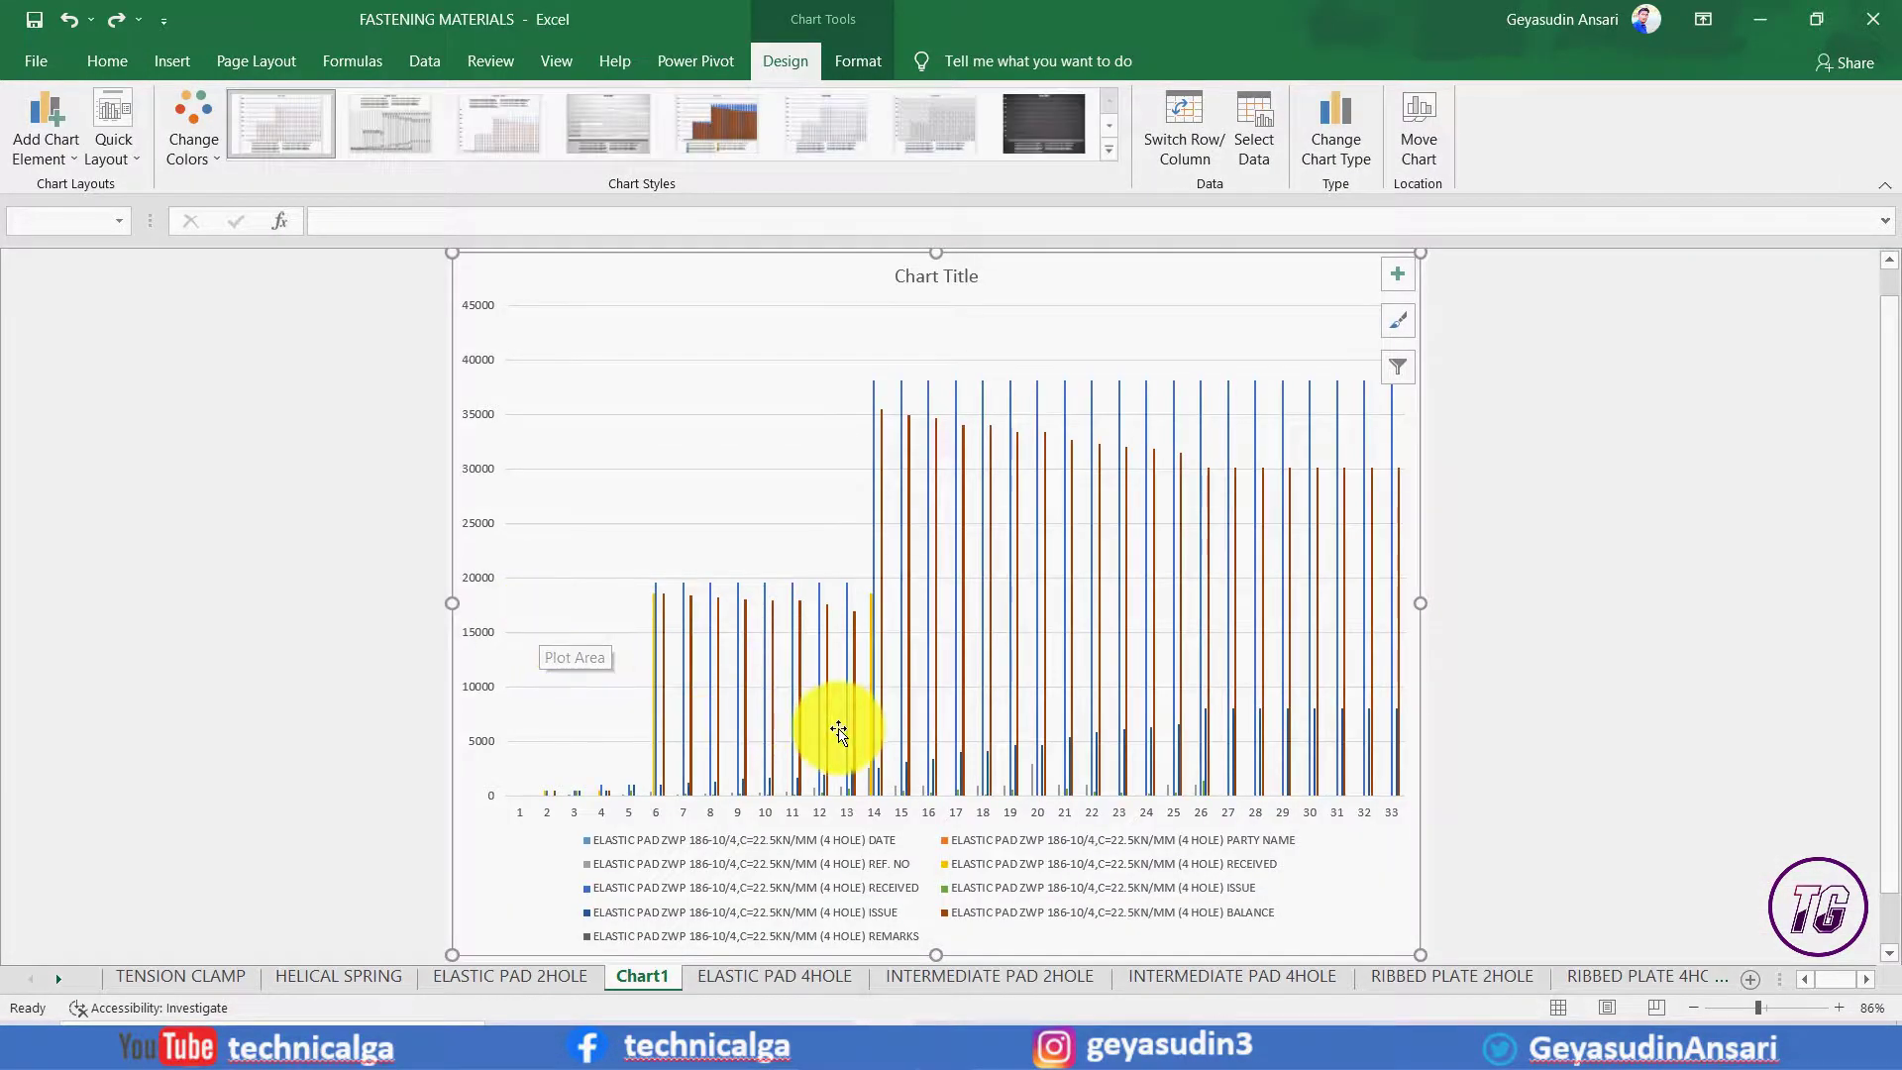
{"action": "scroll", "coordinate": [832, 728], "scroll_direction": "down", "scroll_amount": 1}
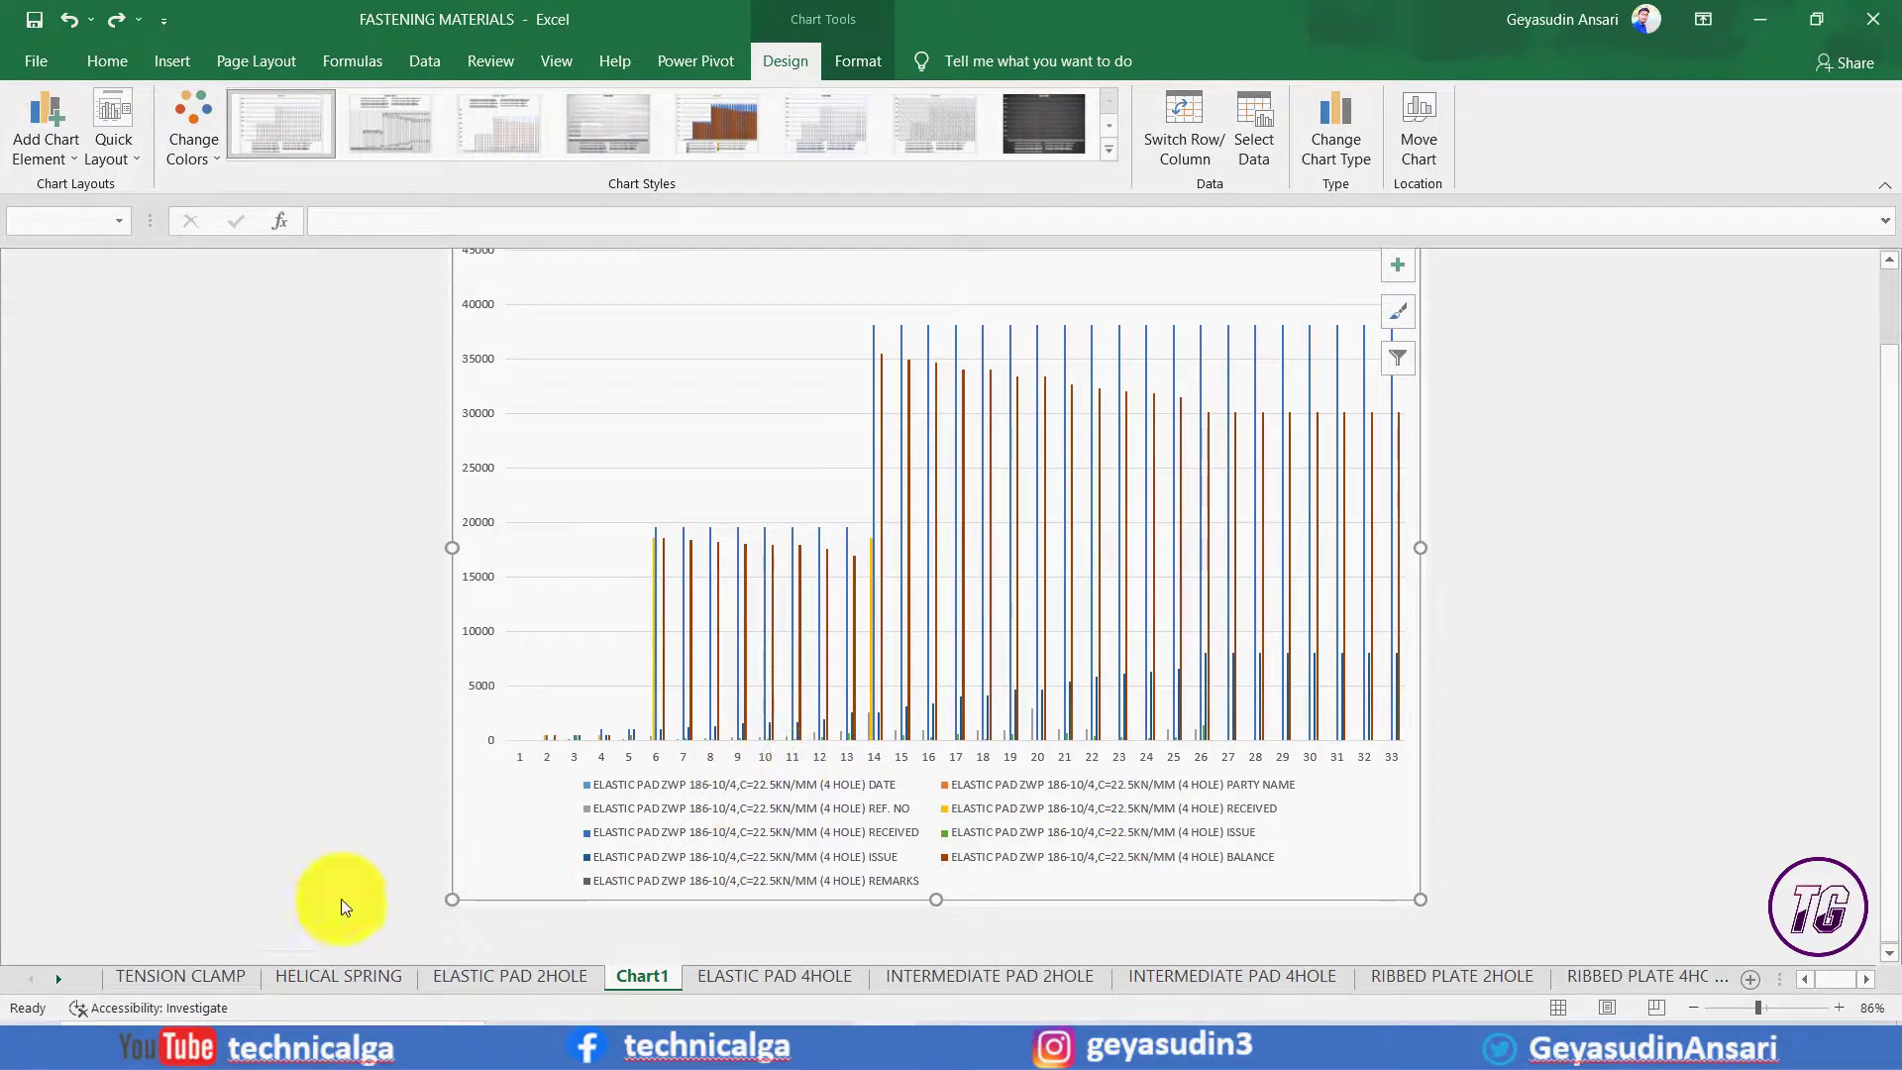
{"action": "left_click", "coordinate": [213, 976]}
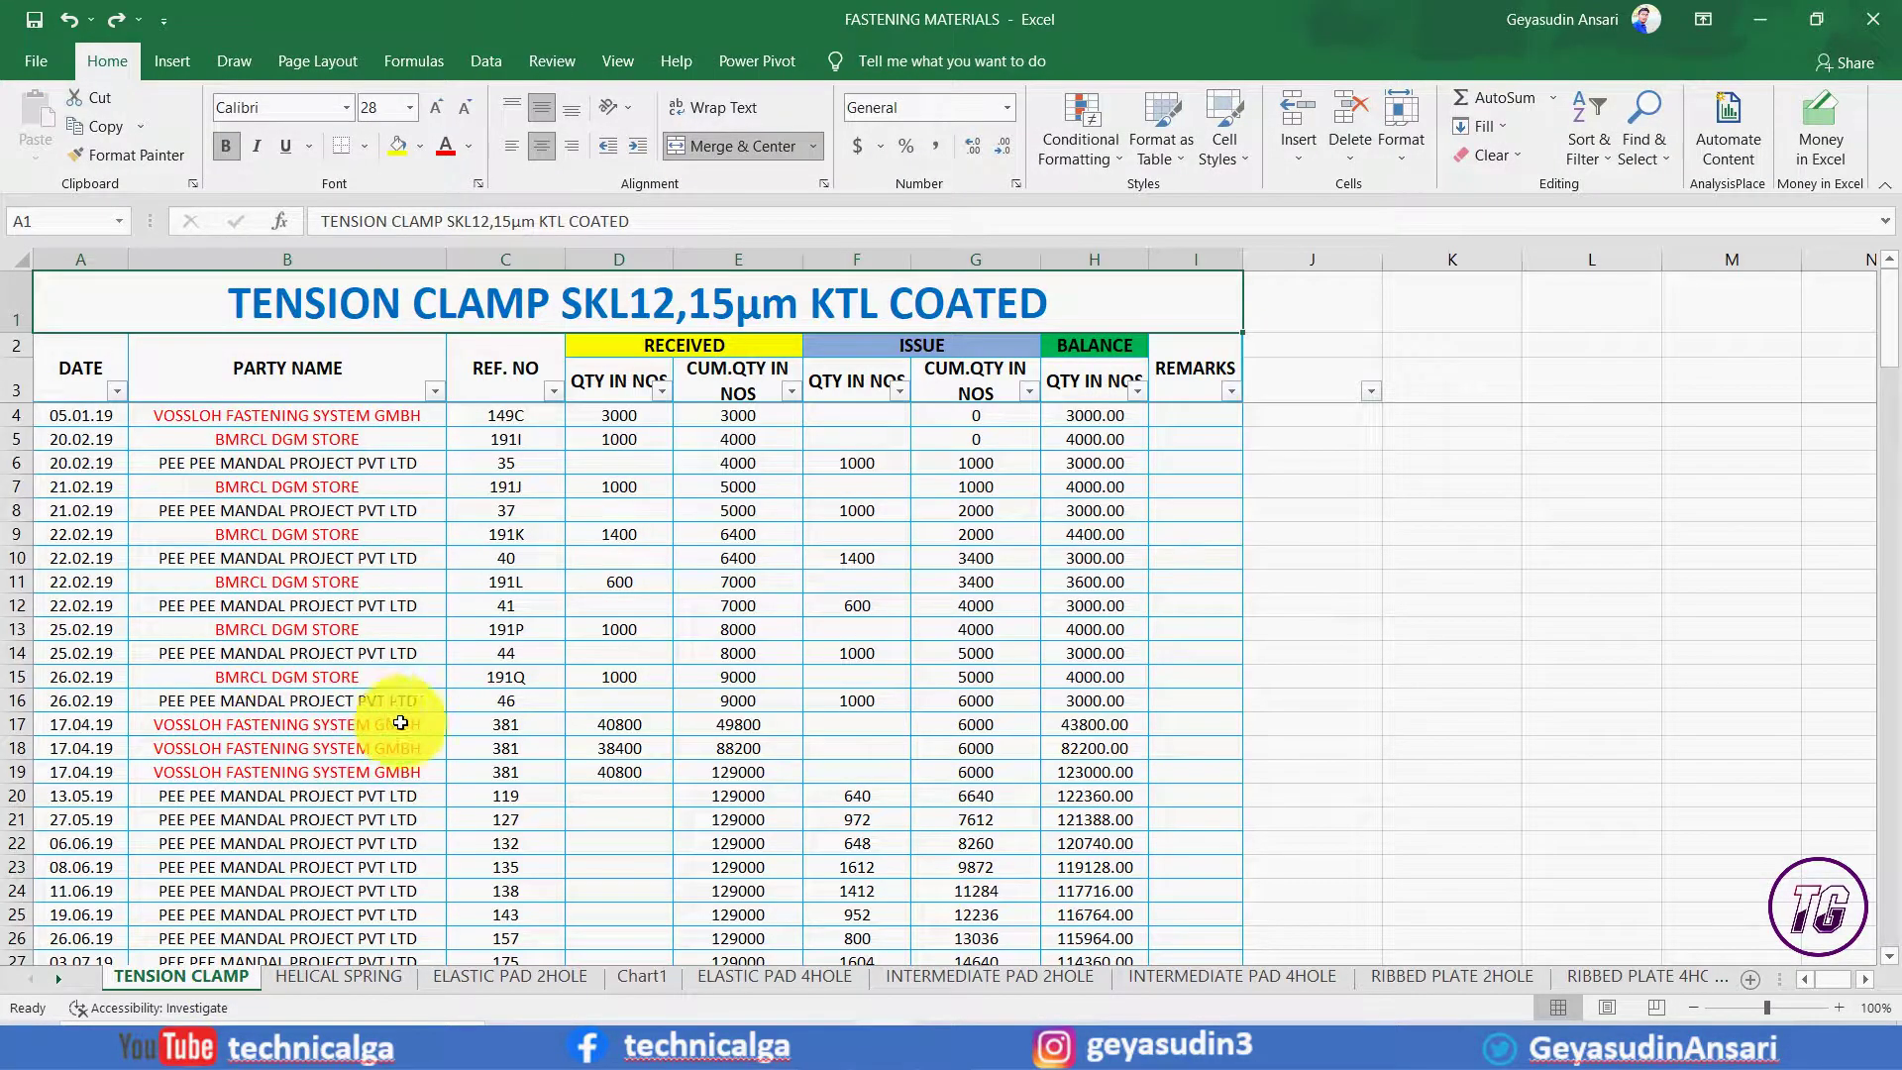
{"action": "left_click", "coordinate": [630, 979]}
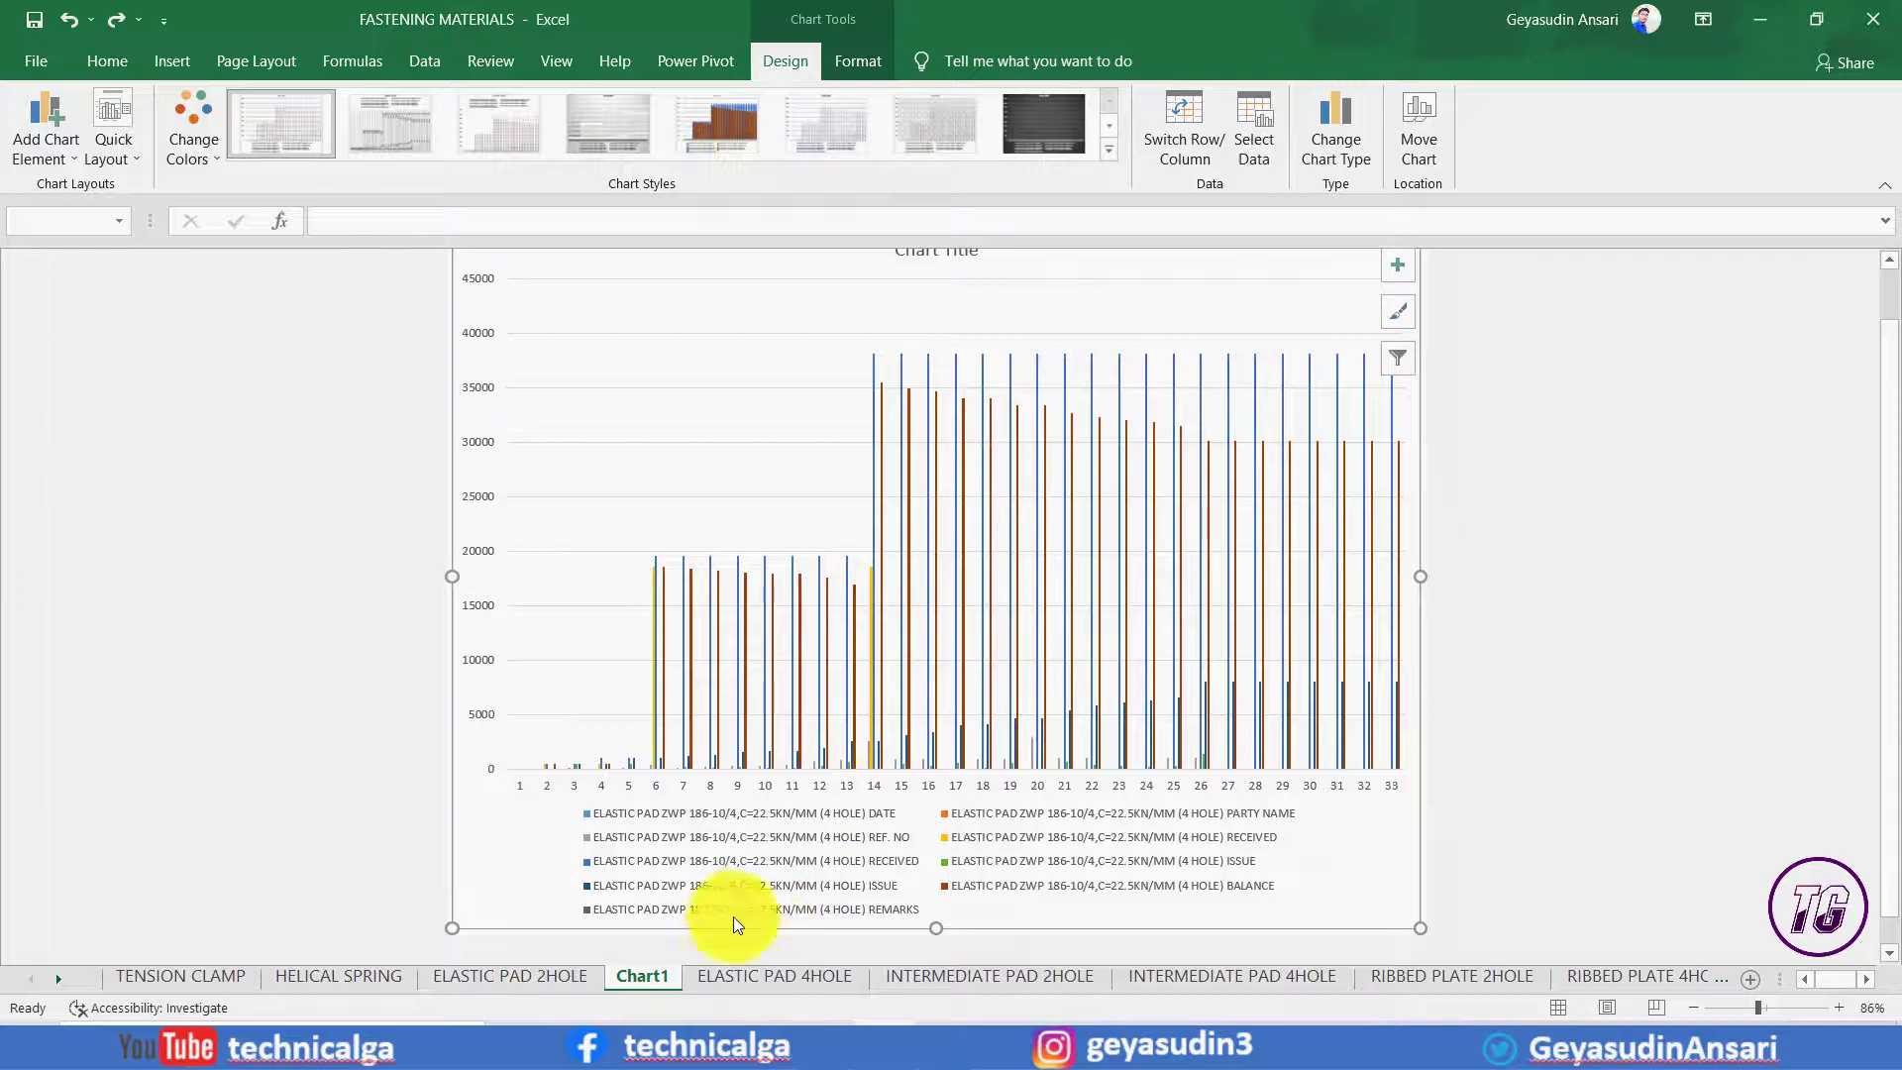
{"action": "left_click", "coordinate": [773, 976]}
{"action": "key", "text": "alt"}
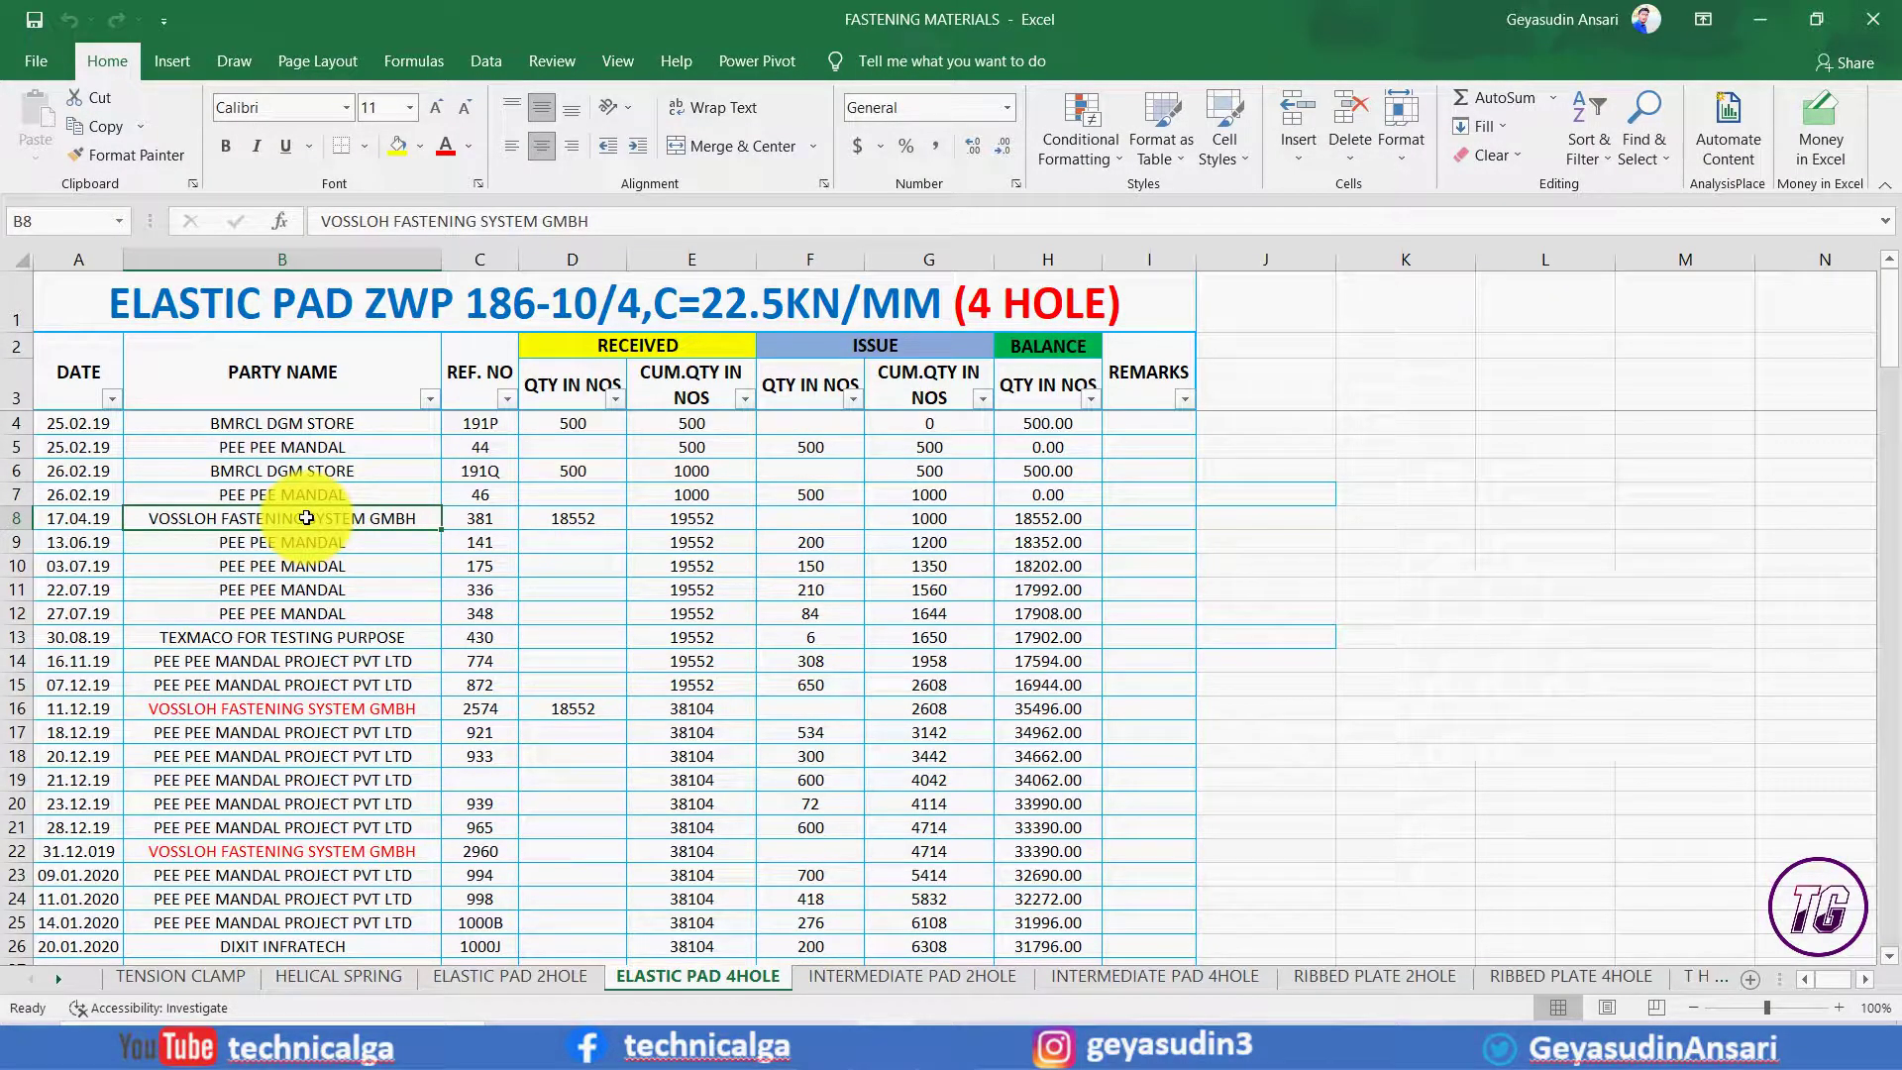
{"action": "key", "text": "alt"}
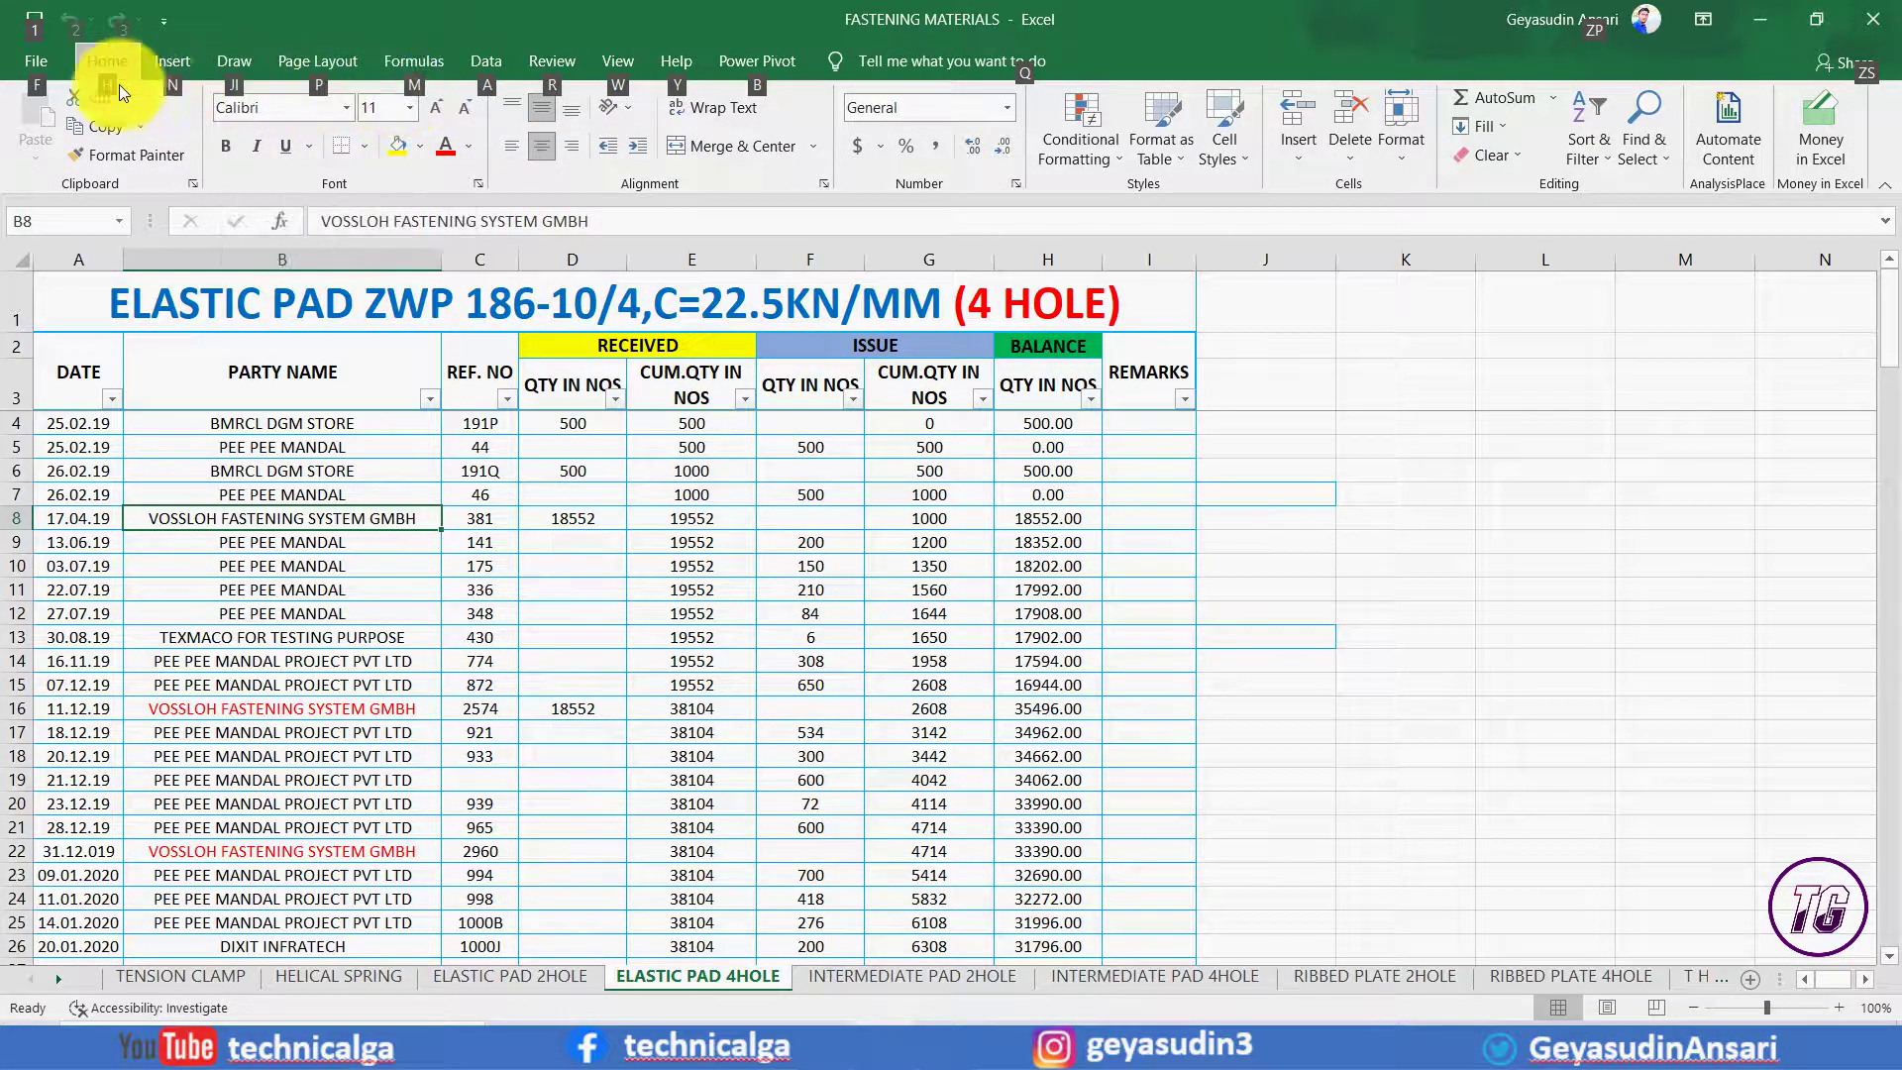
{"action": "key", "text": "Escape"}
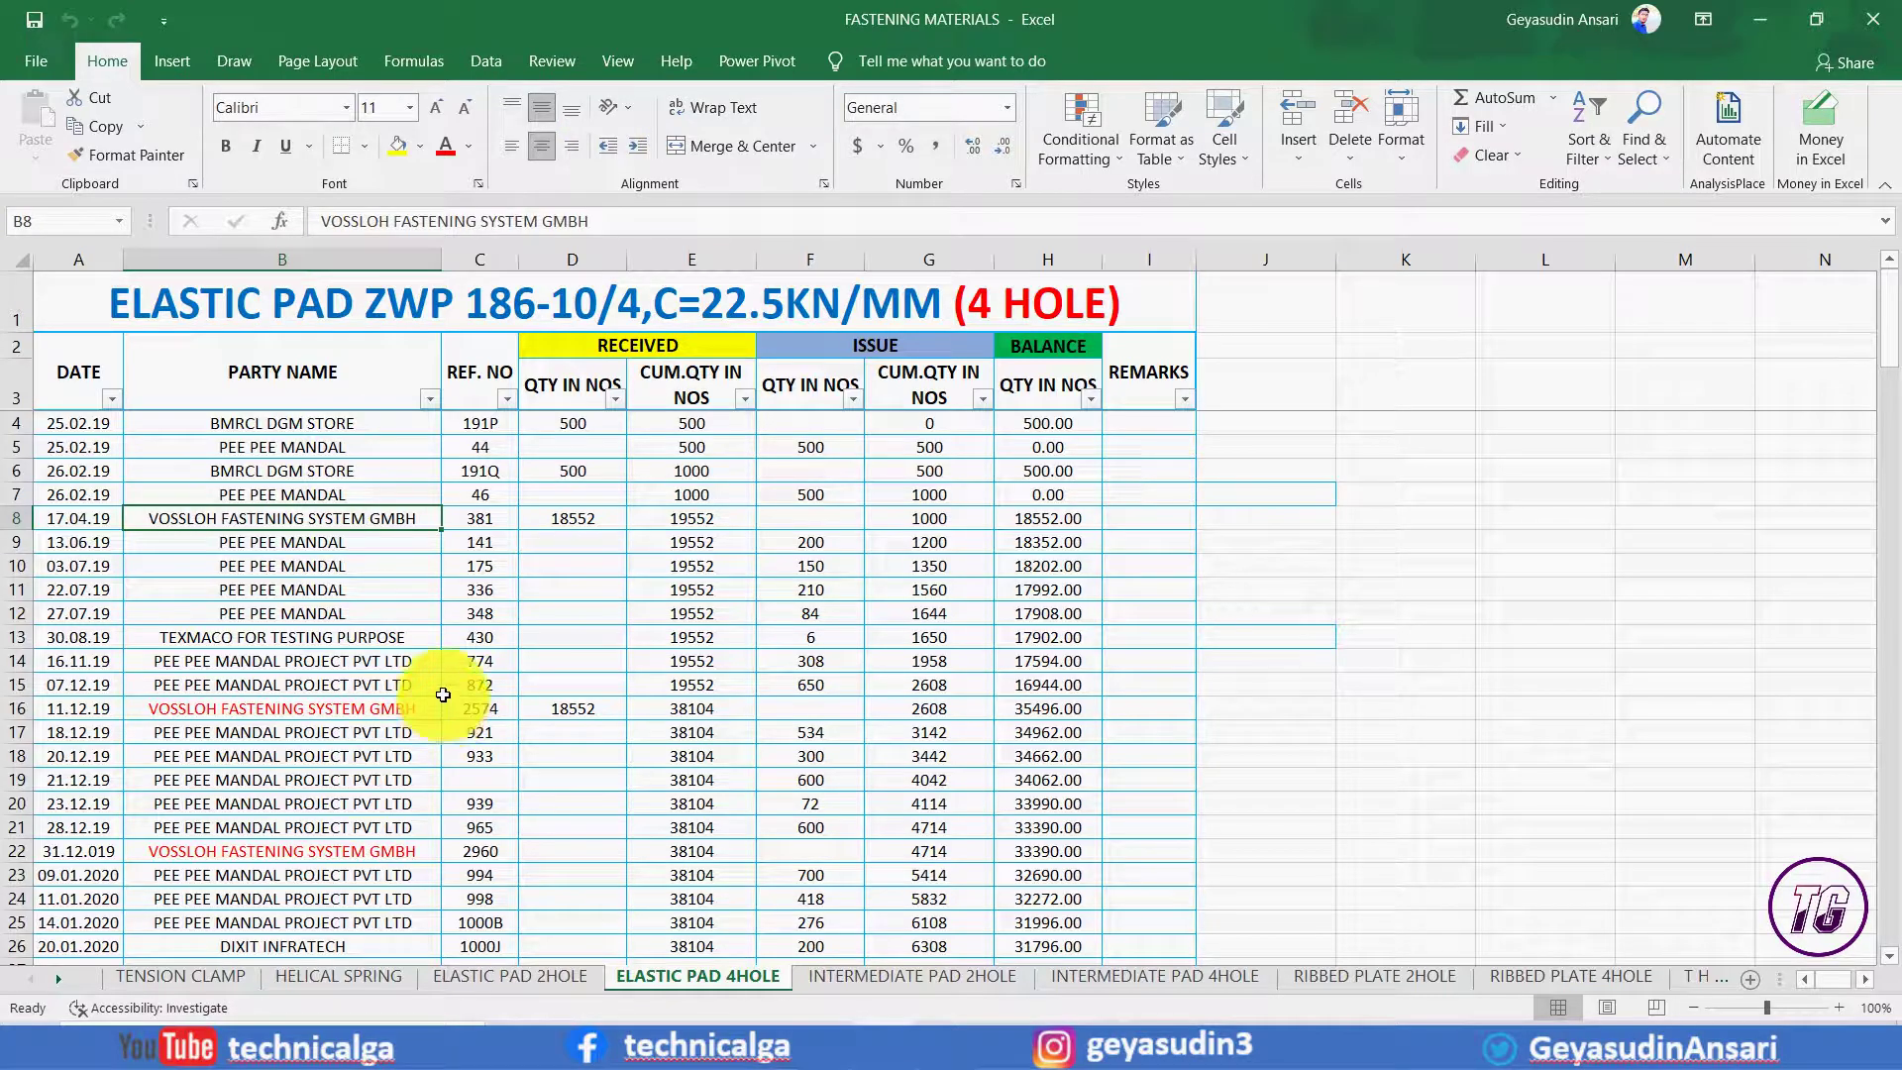
{"action": "scroll", "coordinate": [649, 694], "scroll_direction": "down", "scroll_amount": 7}
{"action": "scroll", "coordinate": [655, 691], "scroll_direction": "up", "scroll_amount": 3}
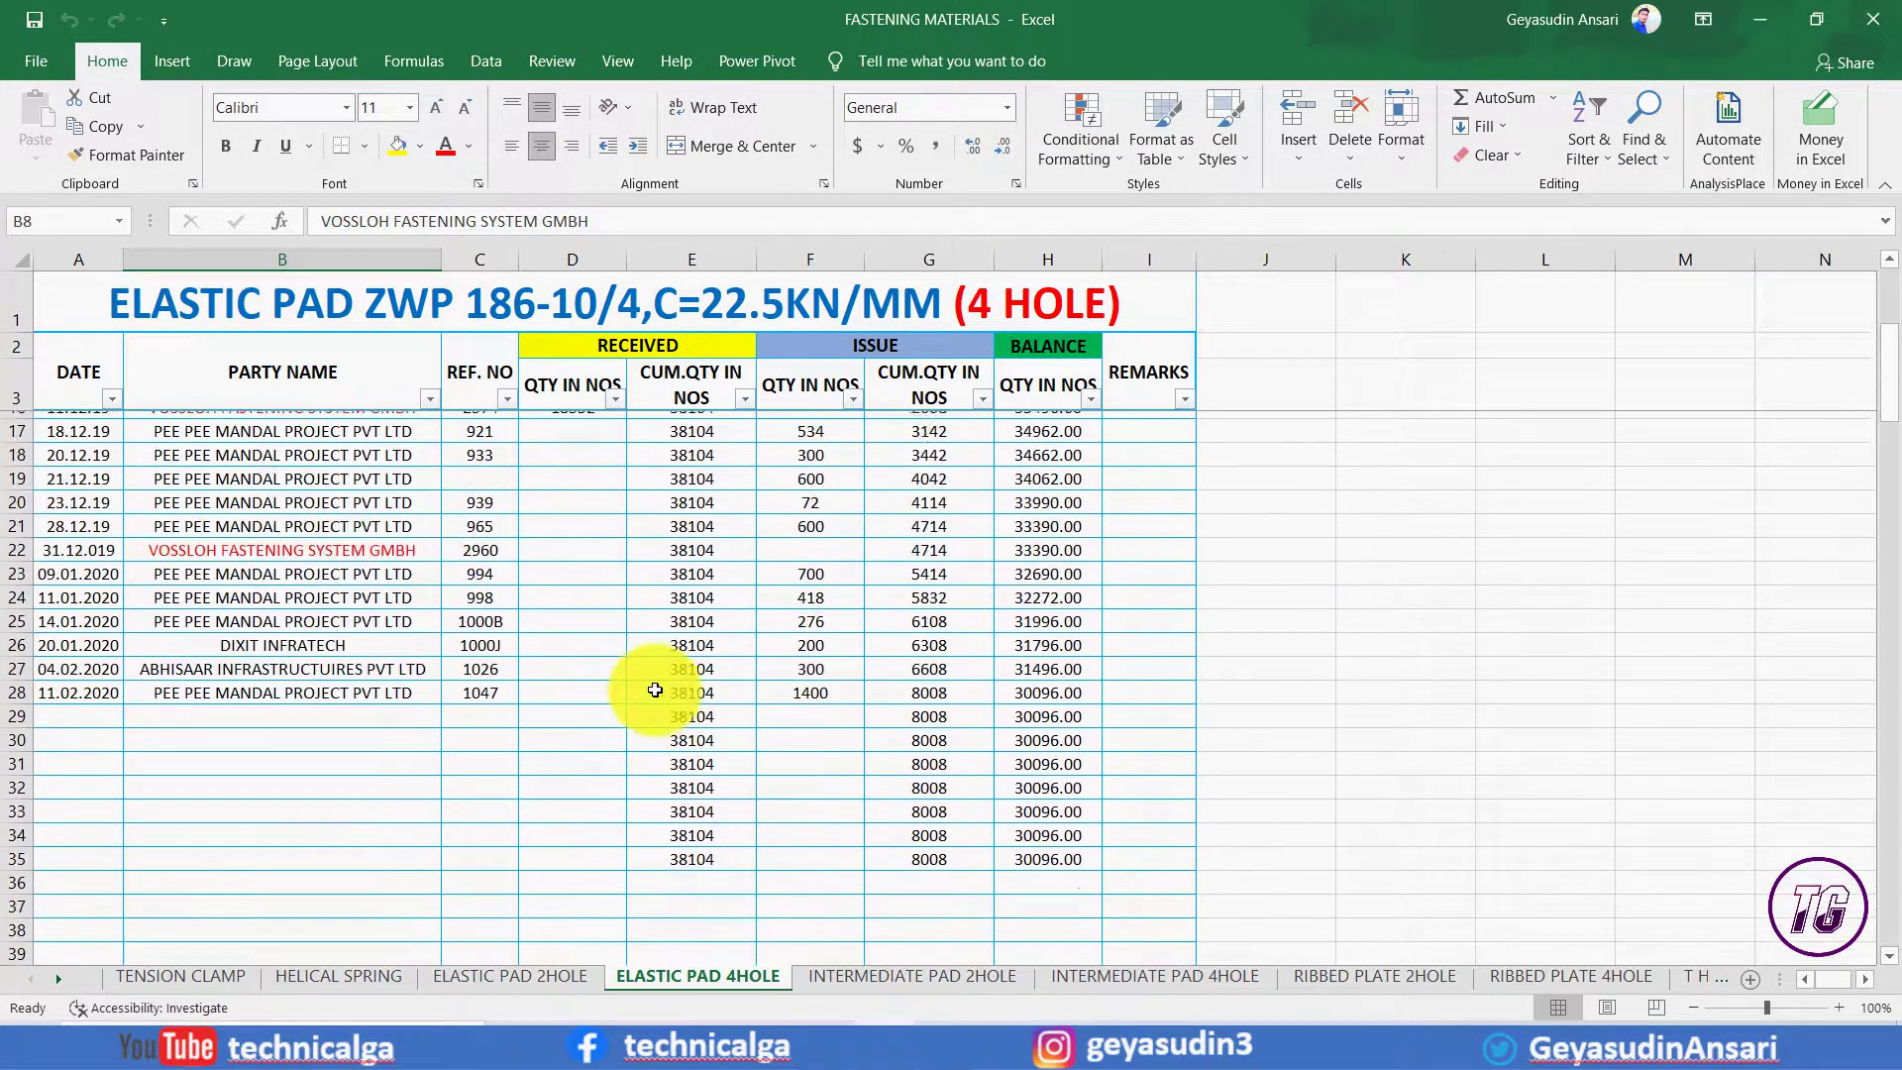
{"action": "scroll", "coordinate": [655, 690], "scroll_direction": "up", "scroll_amount": 1}
{"action": "left_click", "coordinate": [484, 543]}
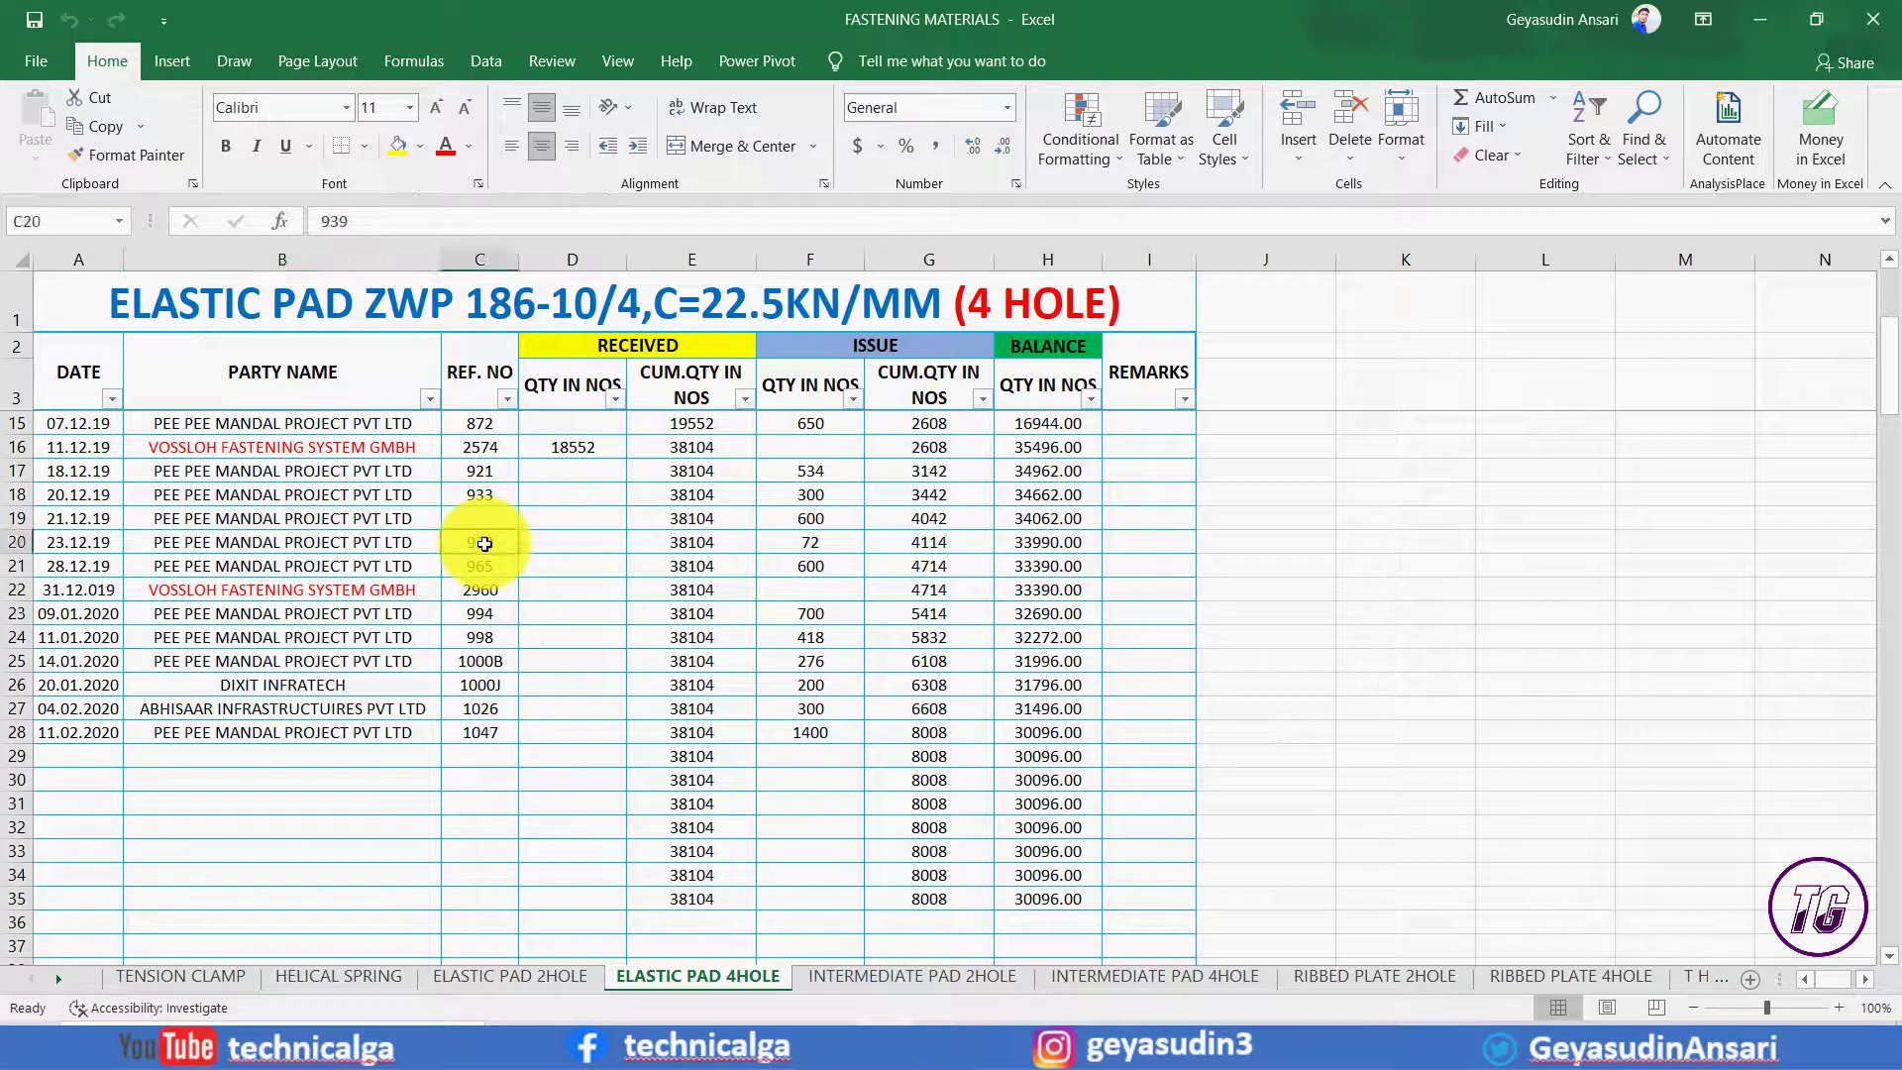
{"action": "left_click_drag", "start_coordinate": [484, 544], "coordinate": [485, 732]}
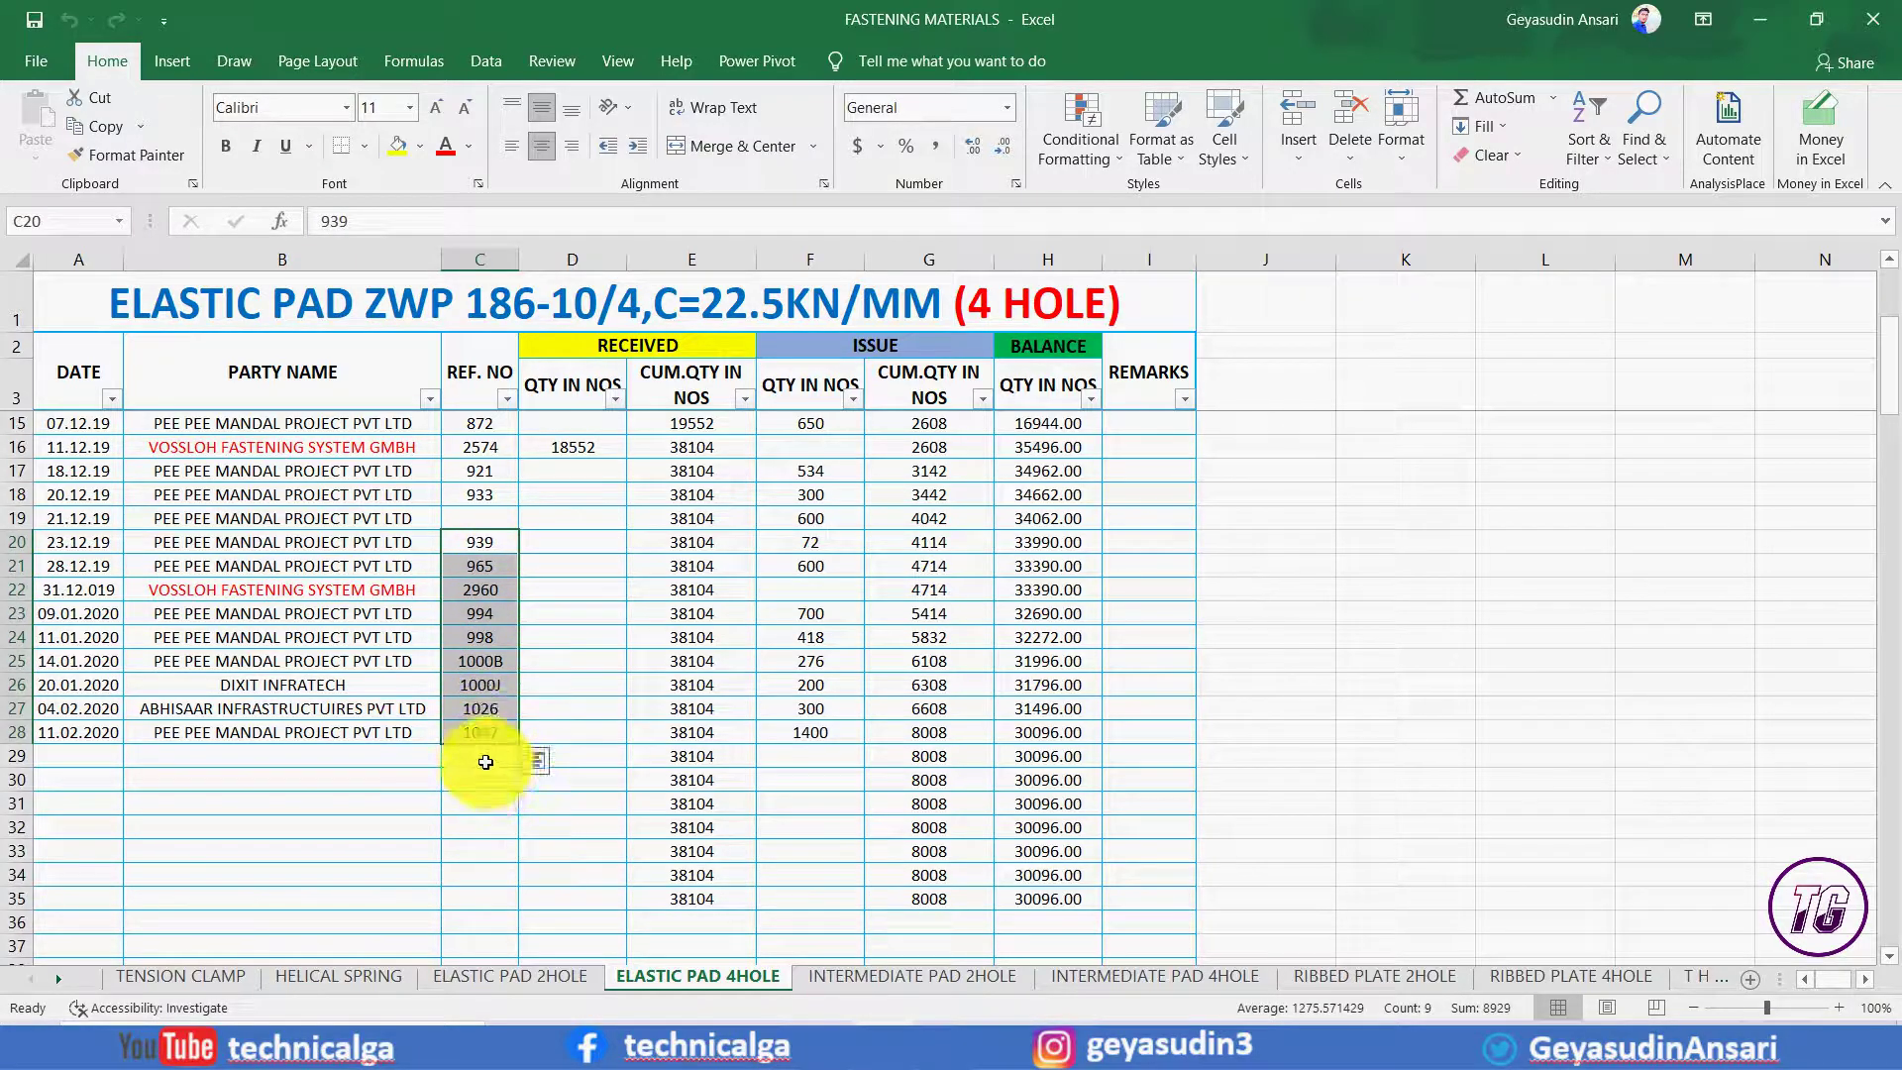
{"action": "key", "text": "alt+equal"}
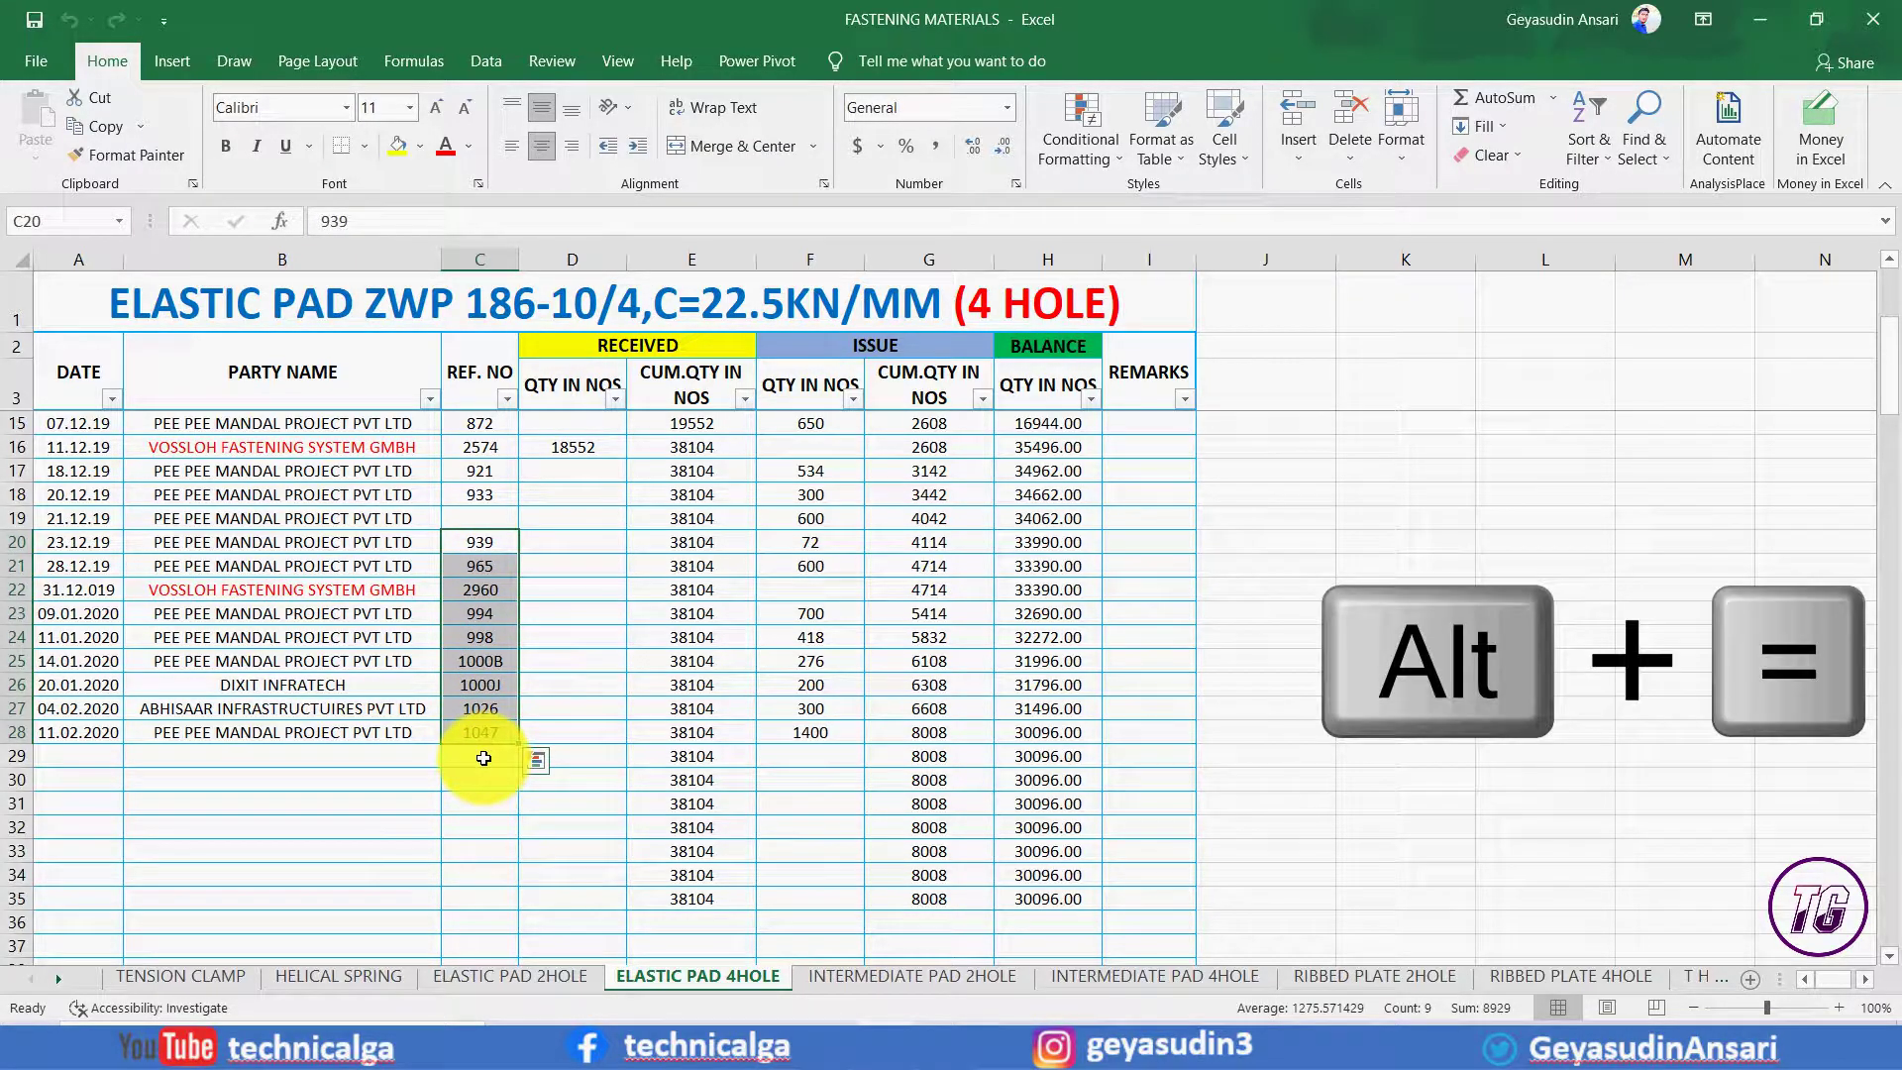
{"action": "left_click", "coordinate": [484, 758]}
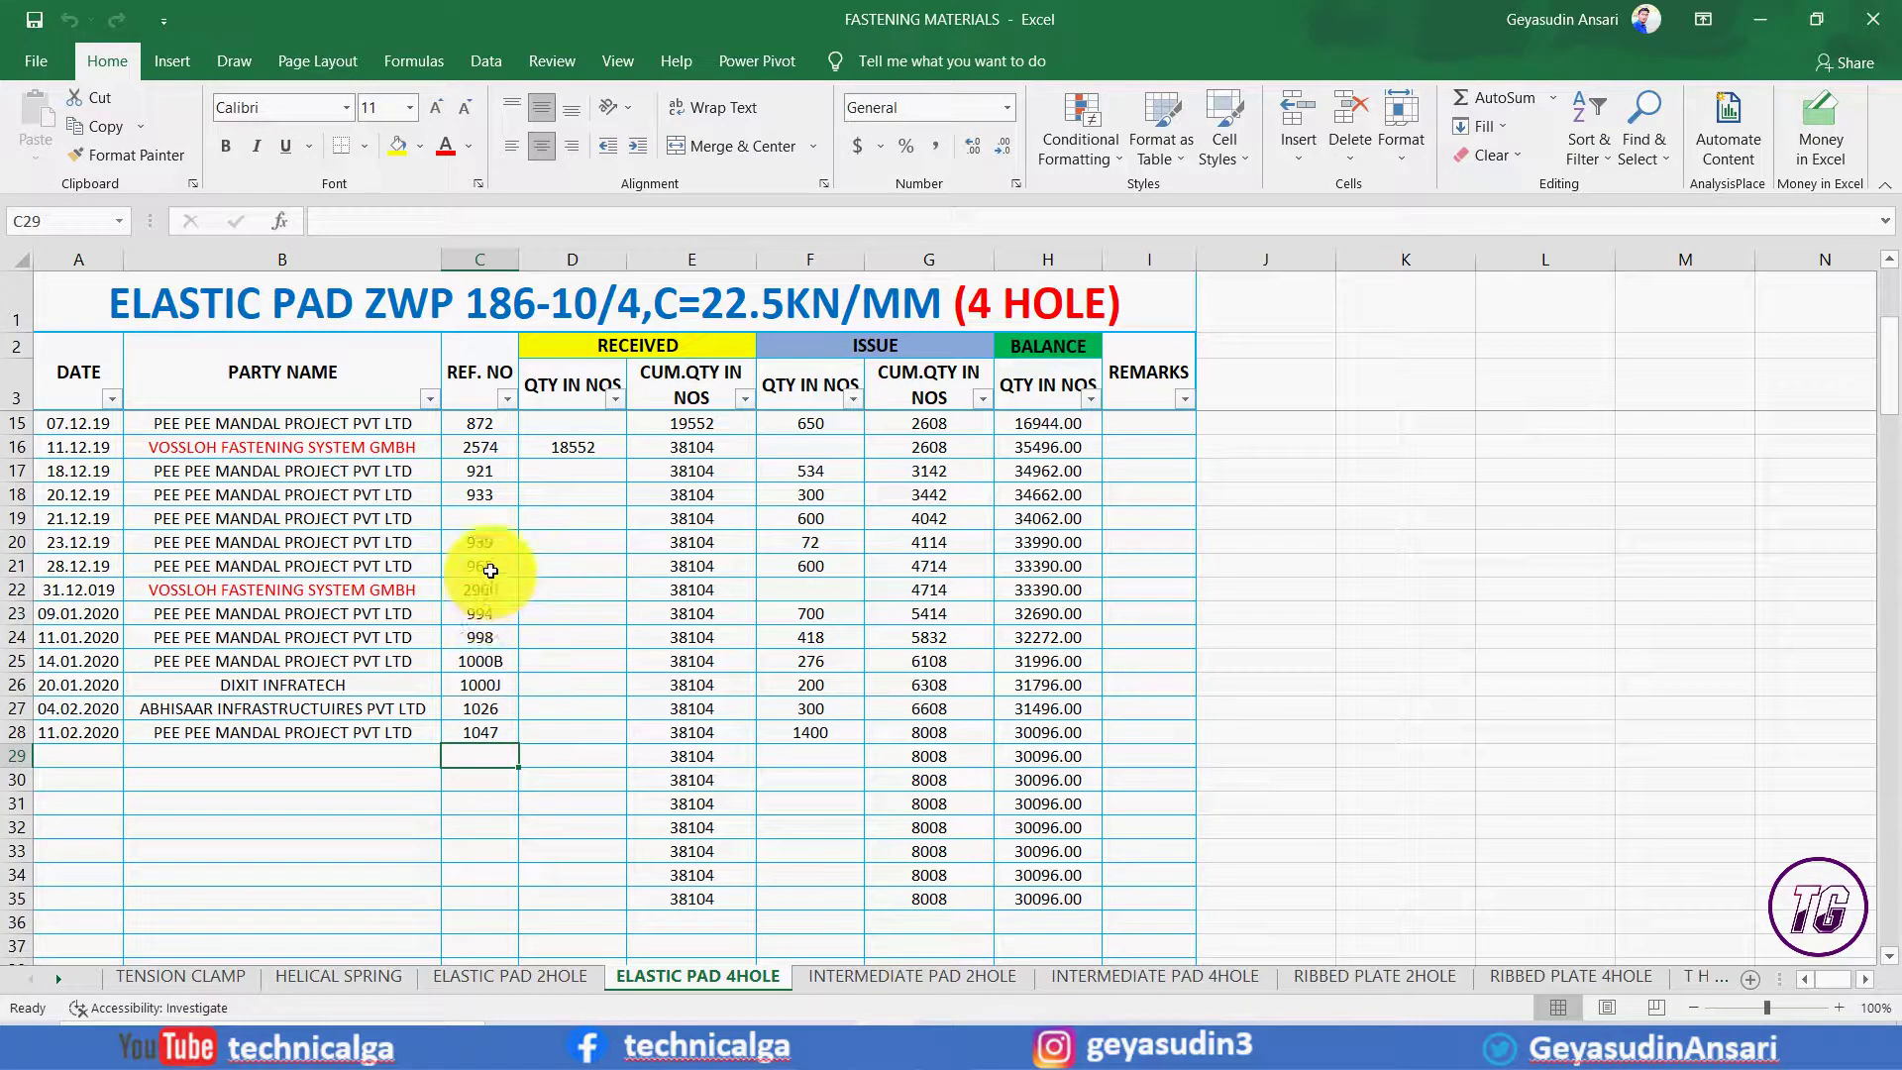
{"action": "left_click_drag", "start_coordinate": [488, 546], "coordinate": [485, 723]}
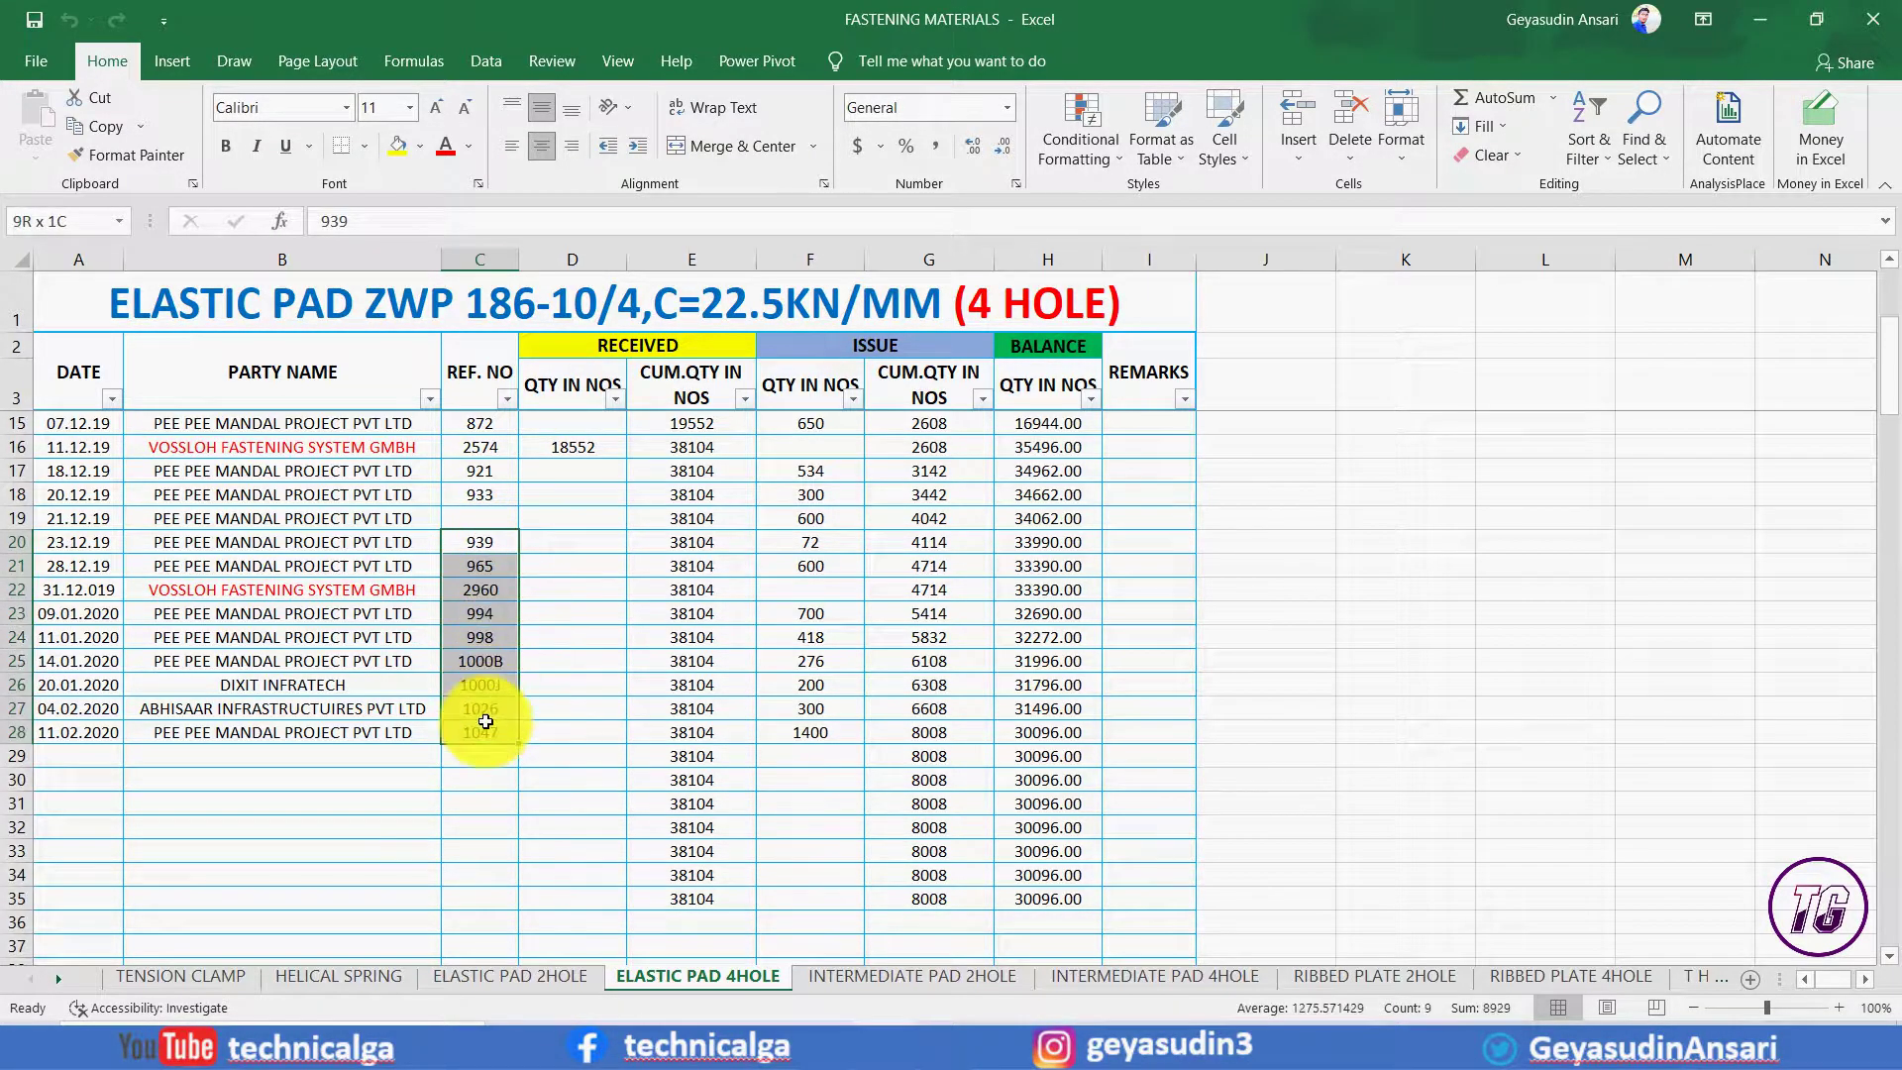
{"action": "left_click", "coordinate": [478, 513]}
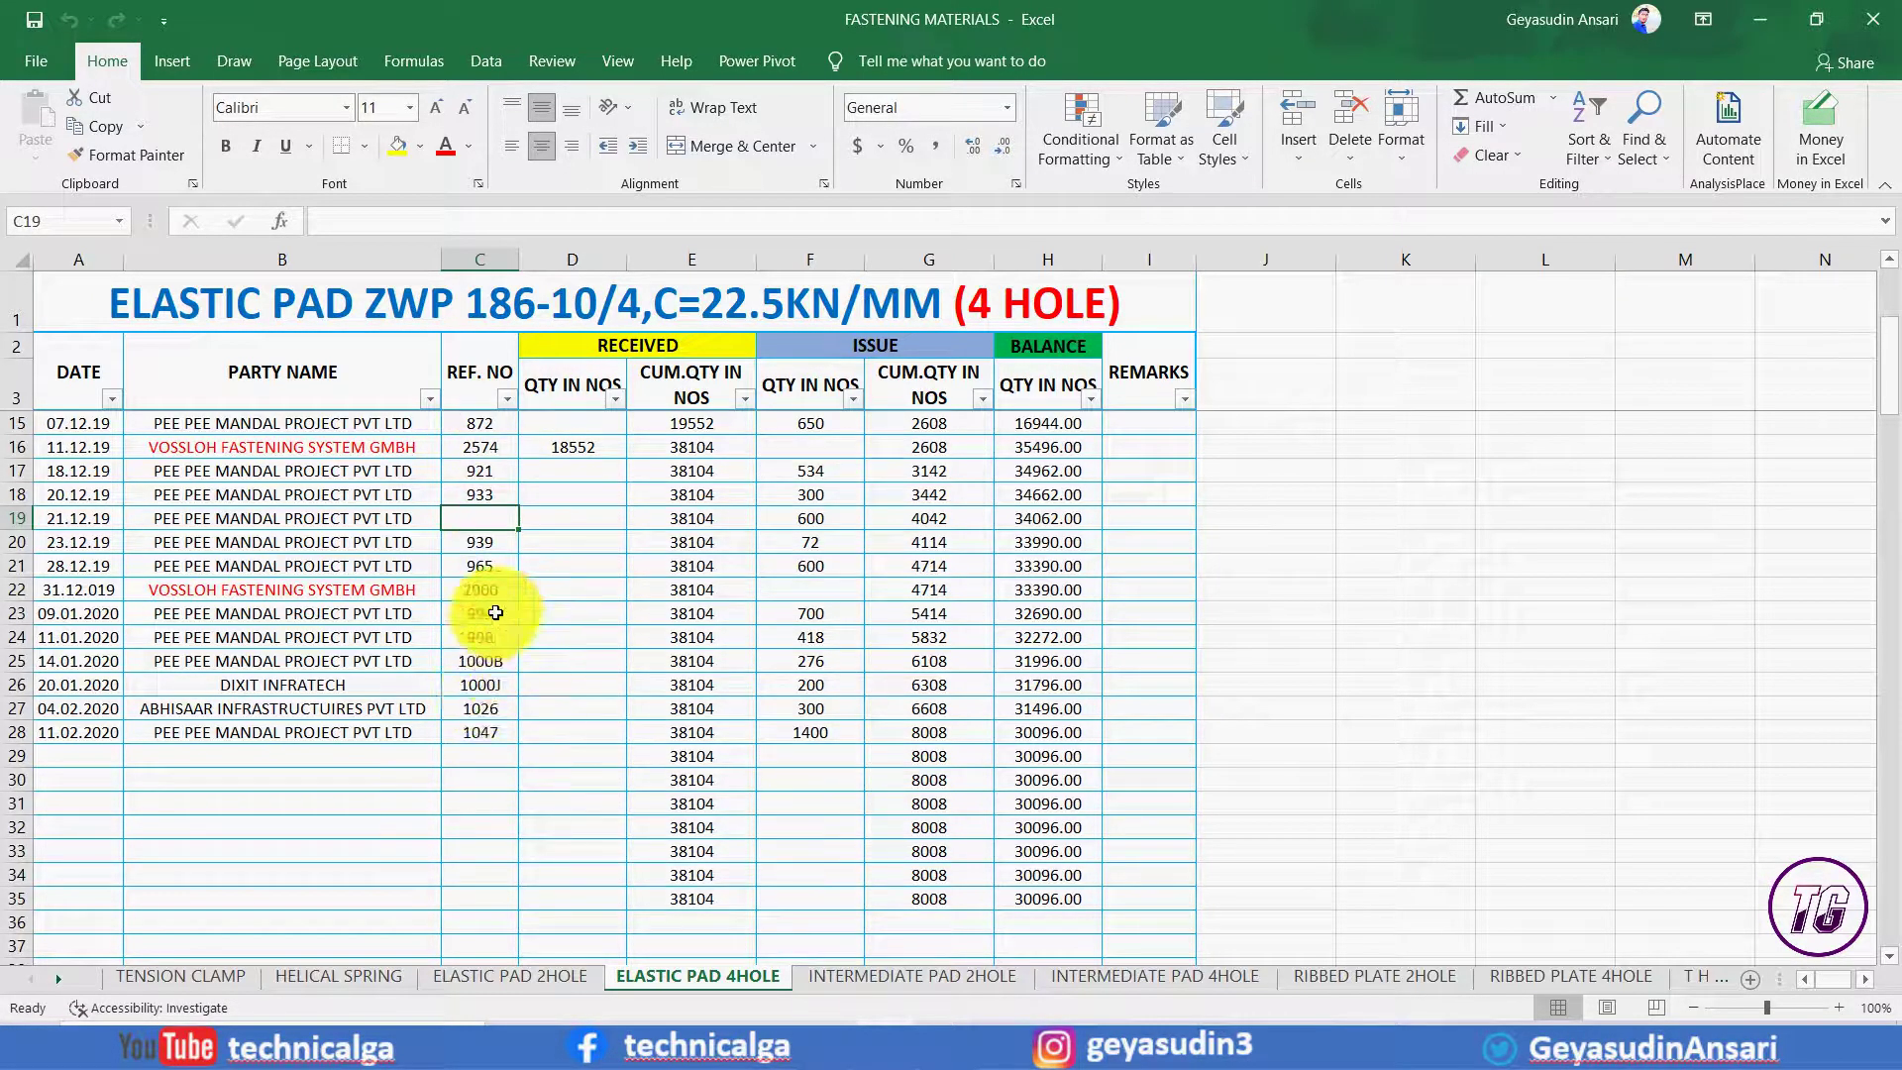
{"action": "left_click", "coordinate": [480, 755]}
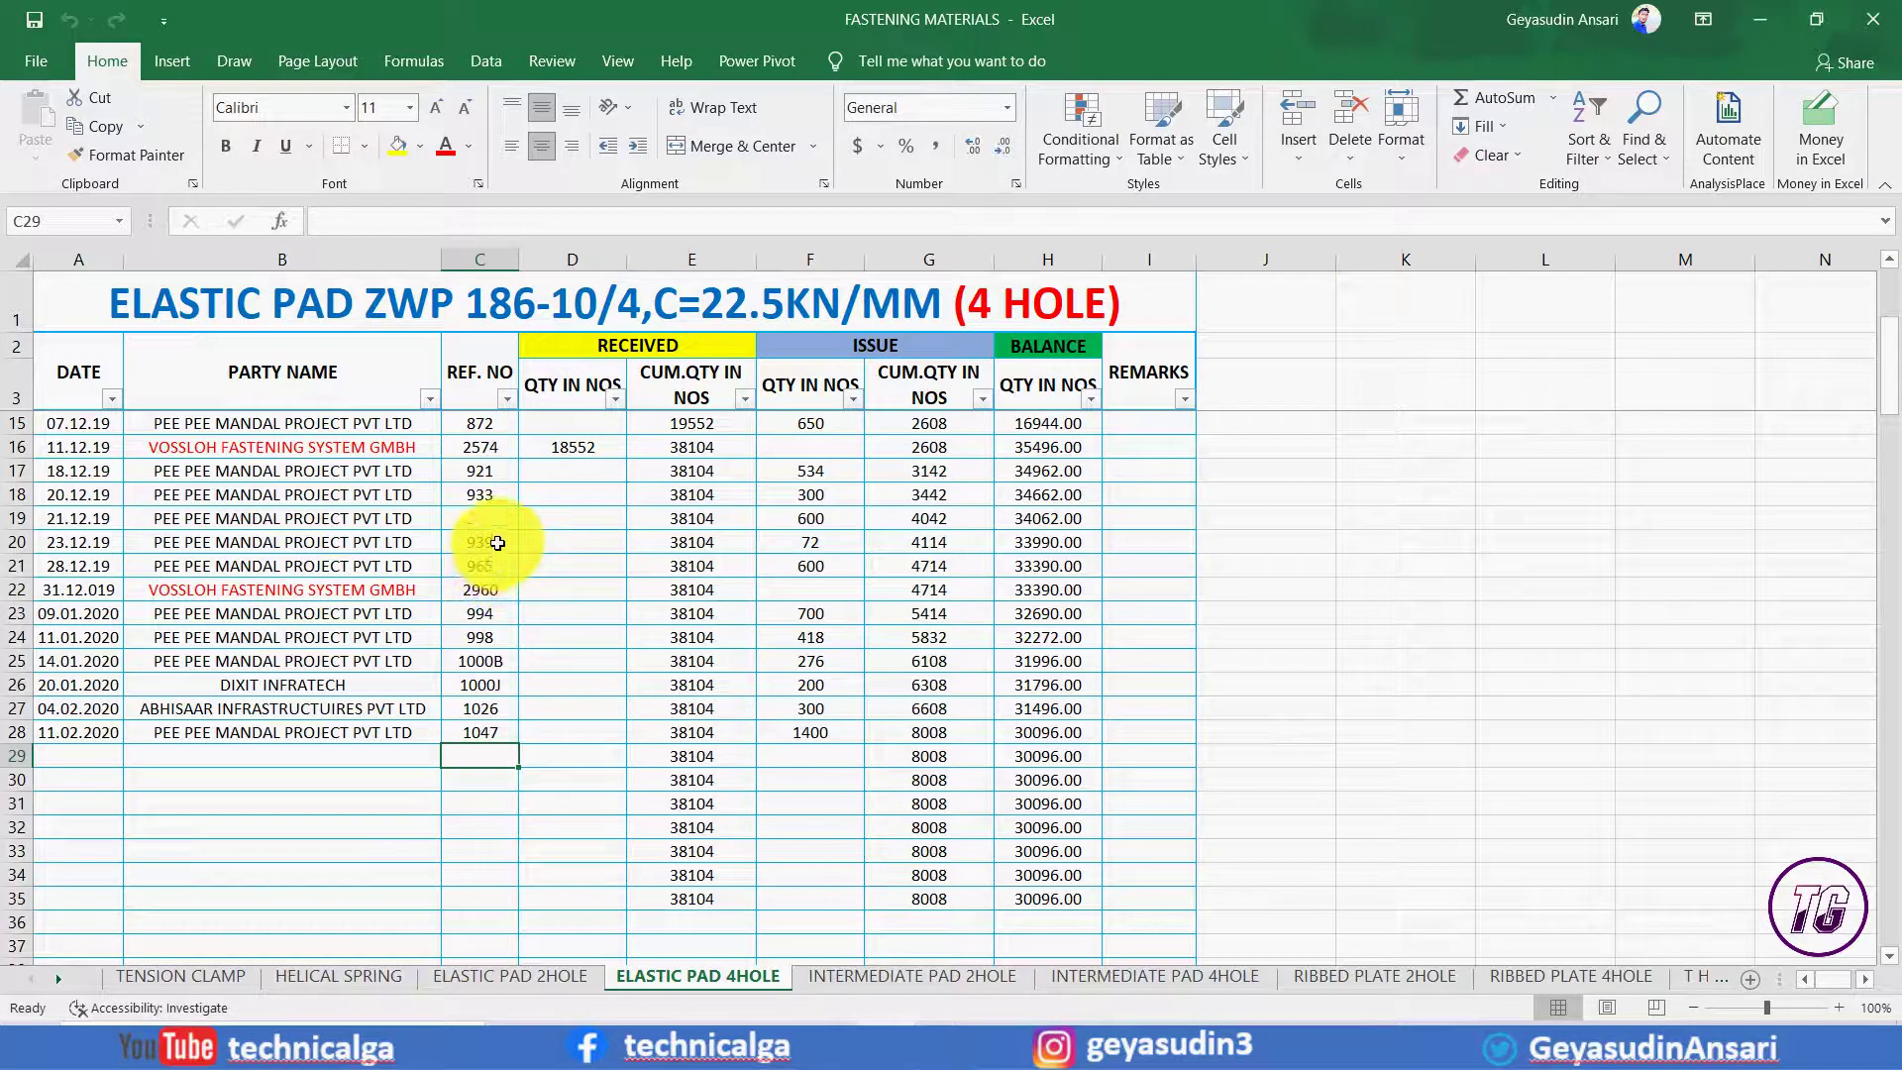
{"action": "left_click_drag", "start_coordinate": [487, 542], "coordinate": [488, 733]}
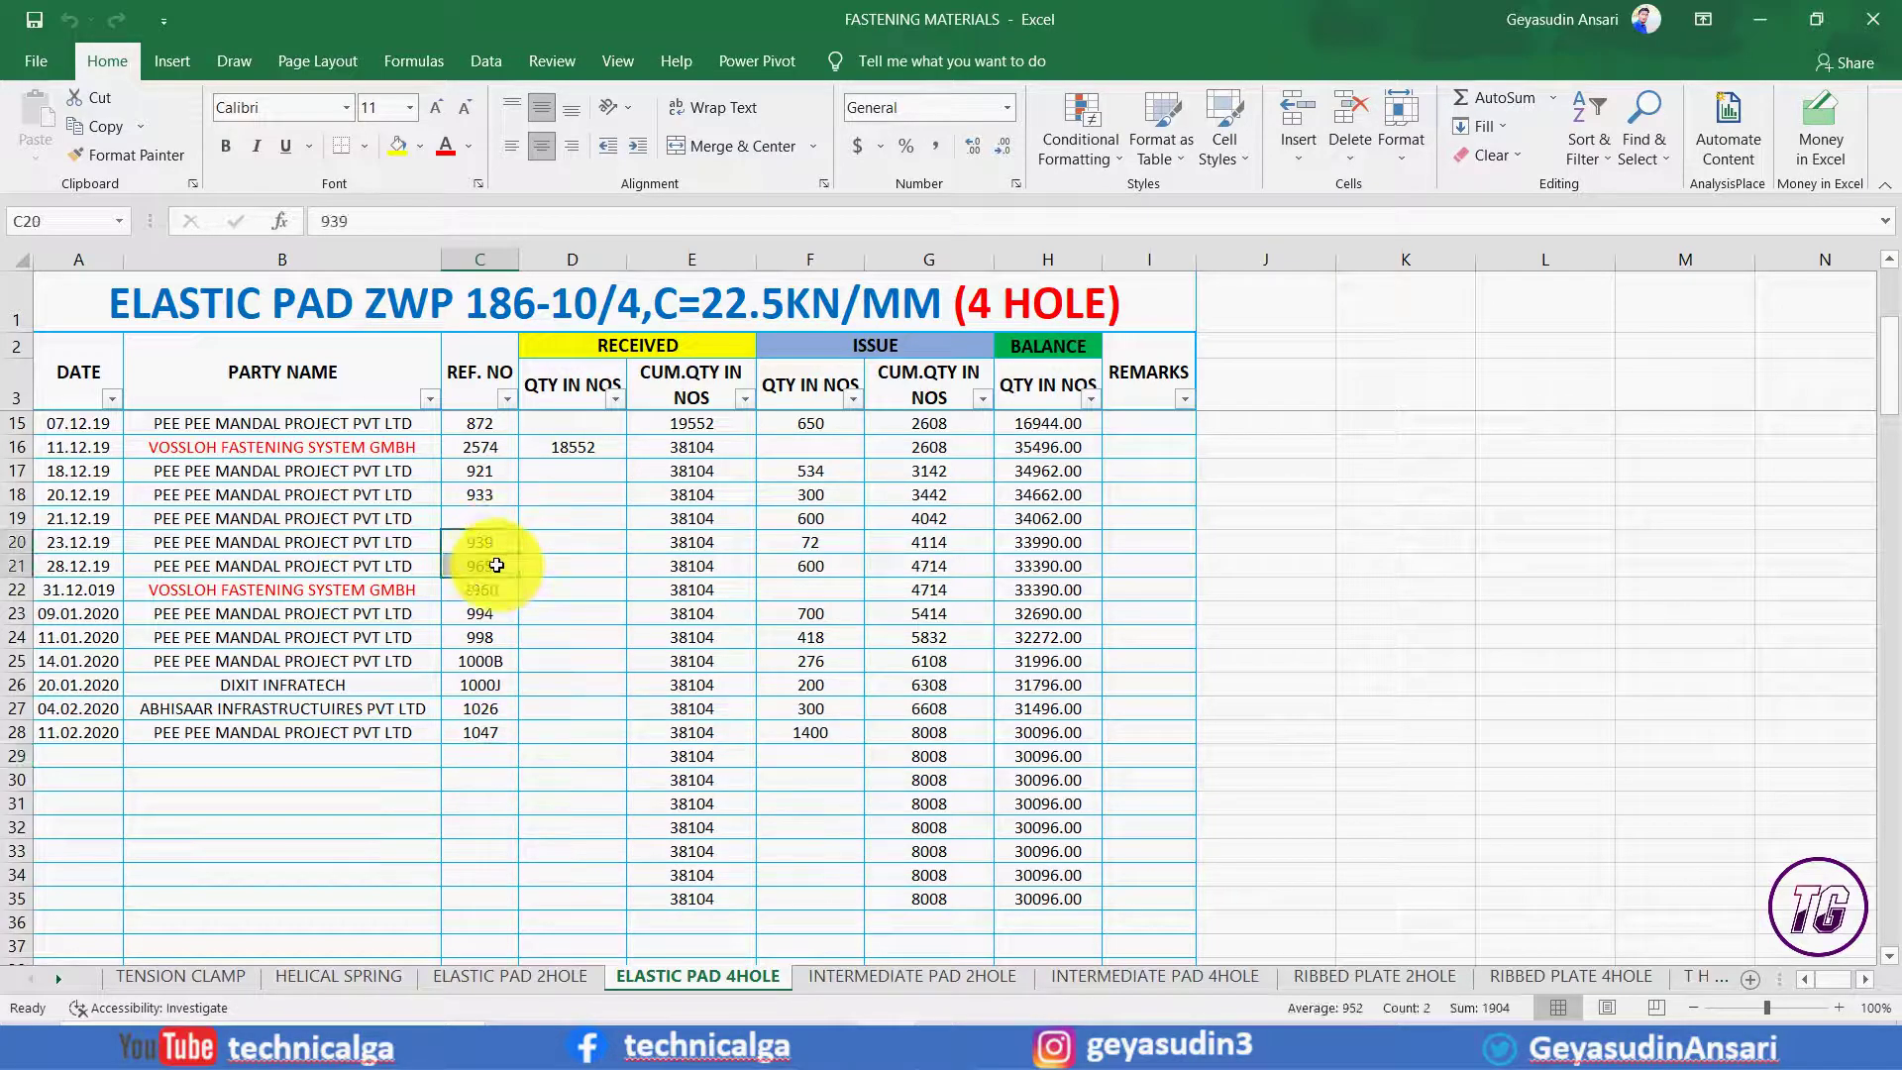
{"action": "left_click", "coordinate": [481, 754]}
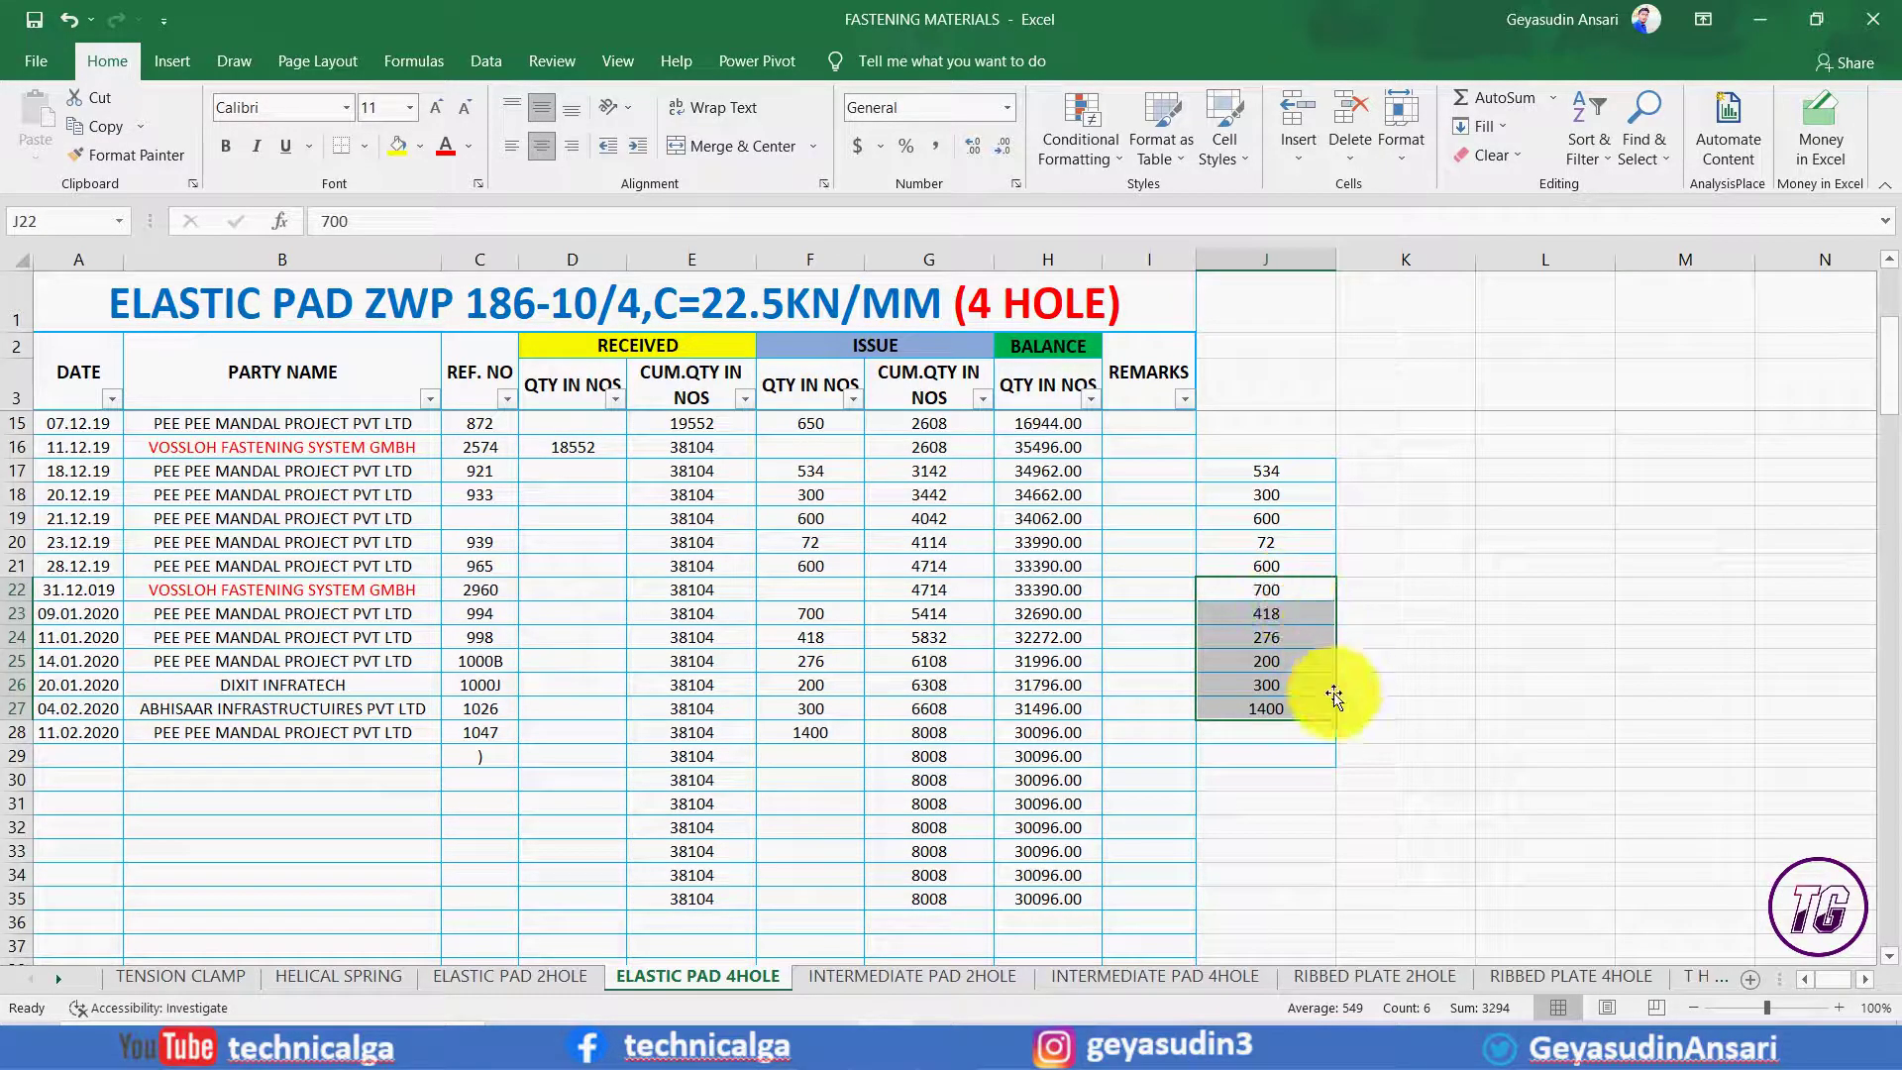
{"action": "left_click", "coordinate": [1287, 729]}
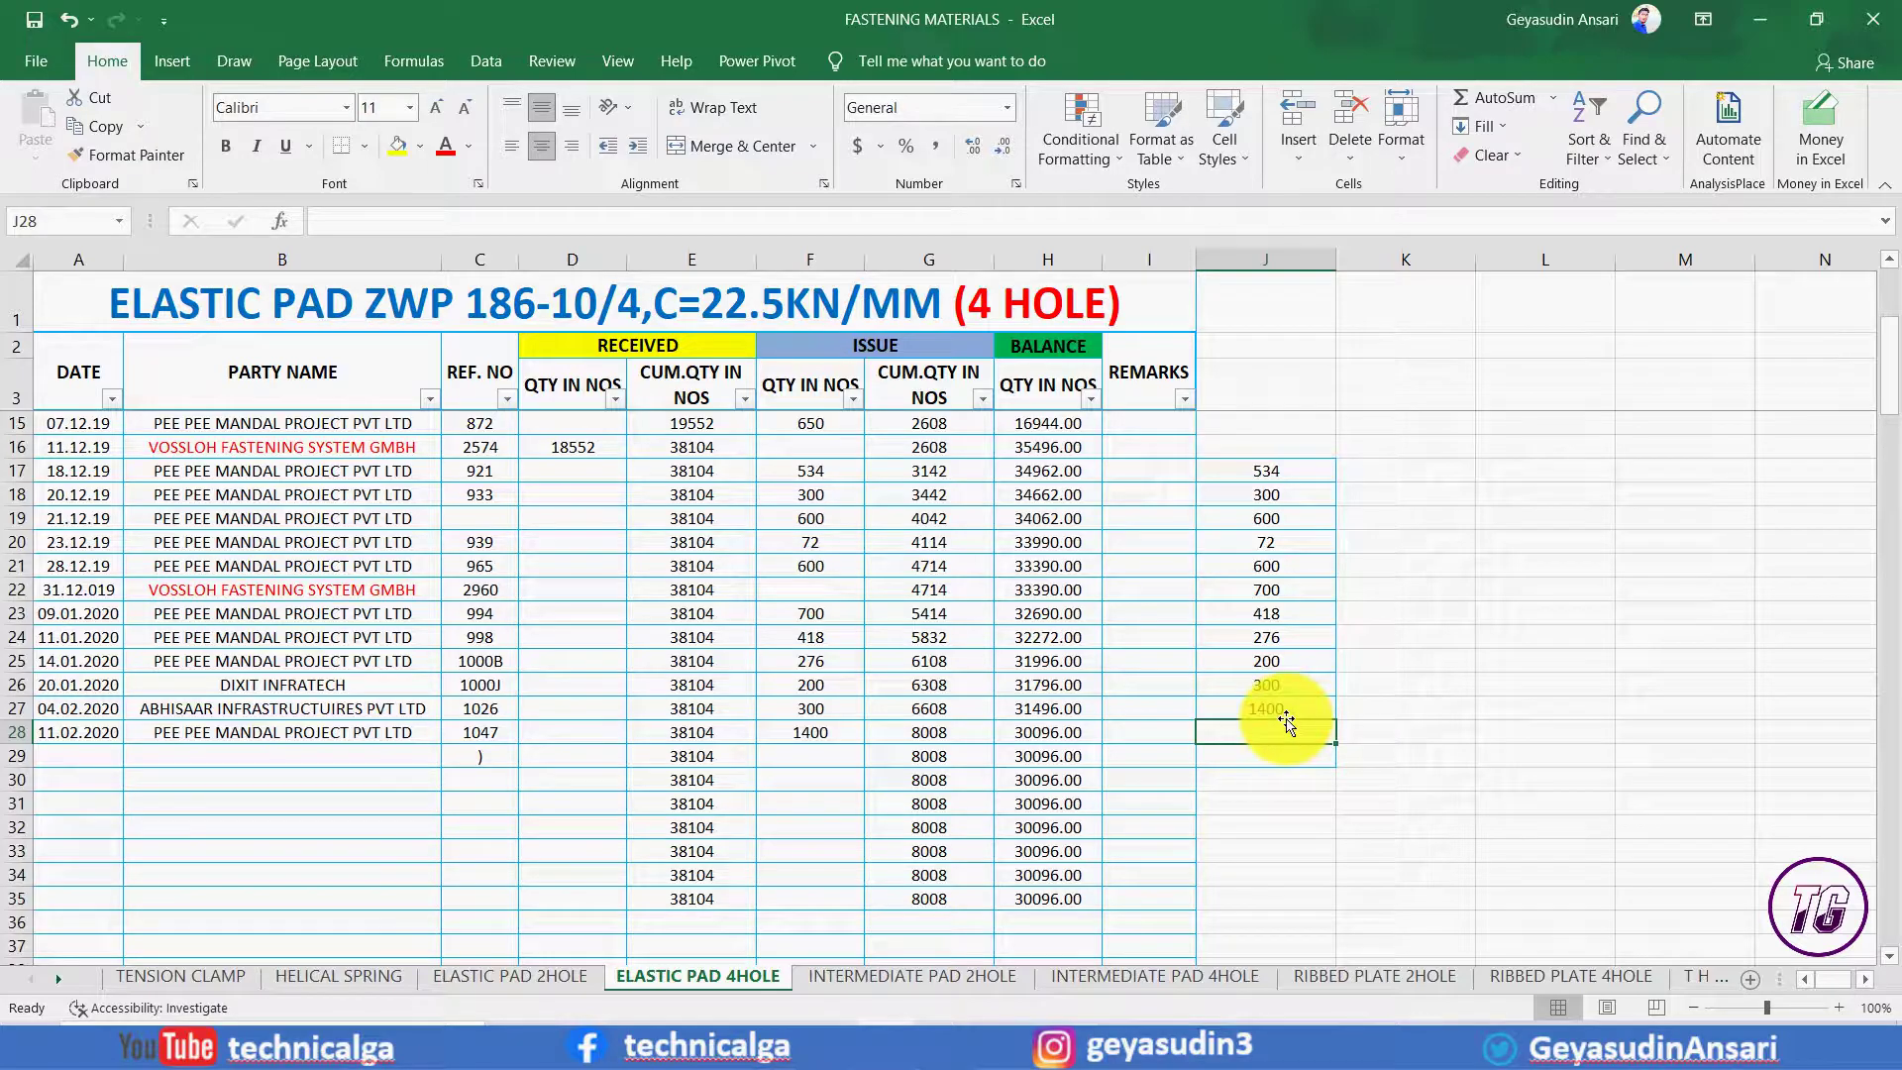
{"action": "left_click_drag", "start_coordinate": [1287, 472], "coordinate": [1294, 687]}
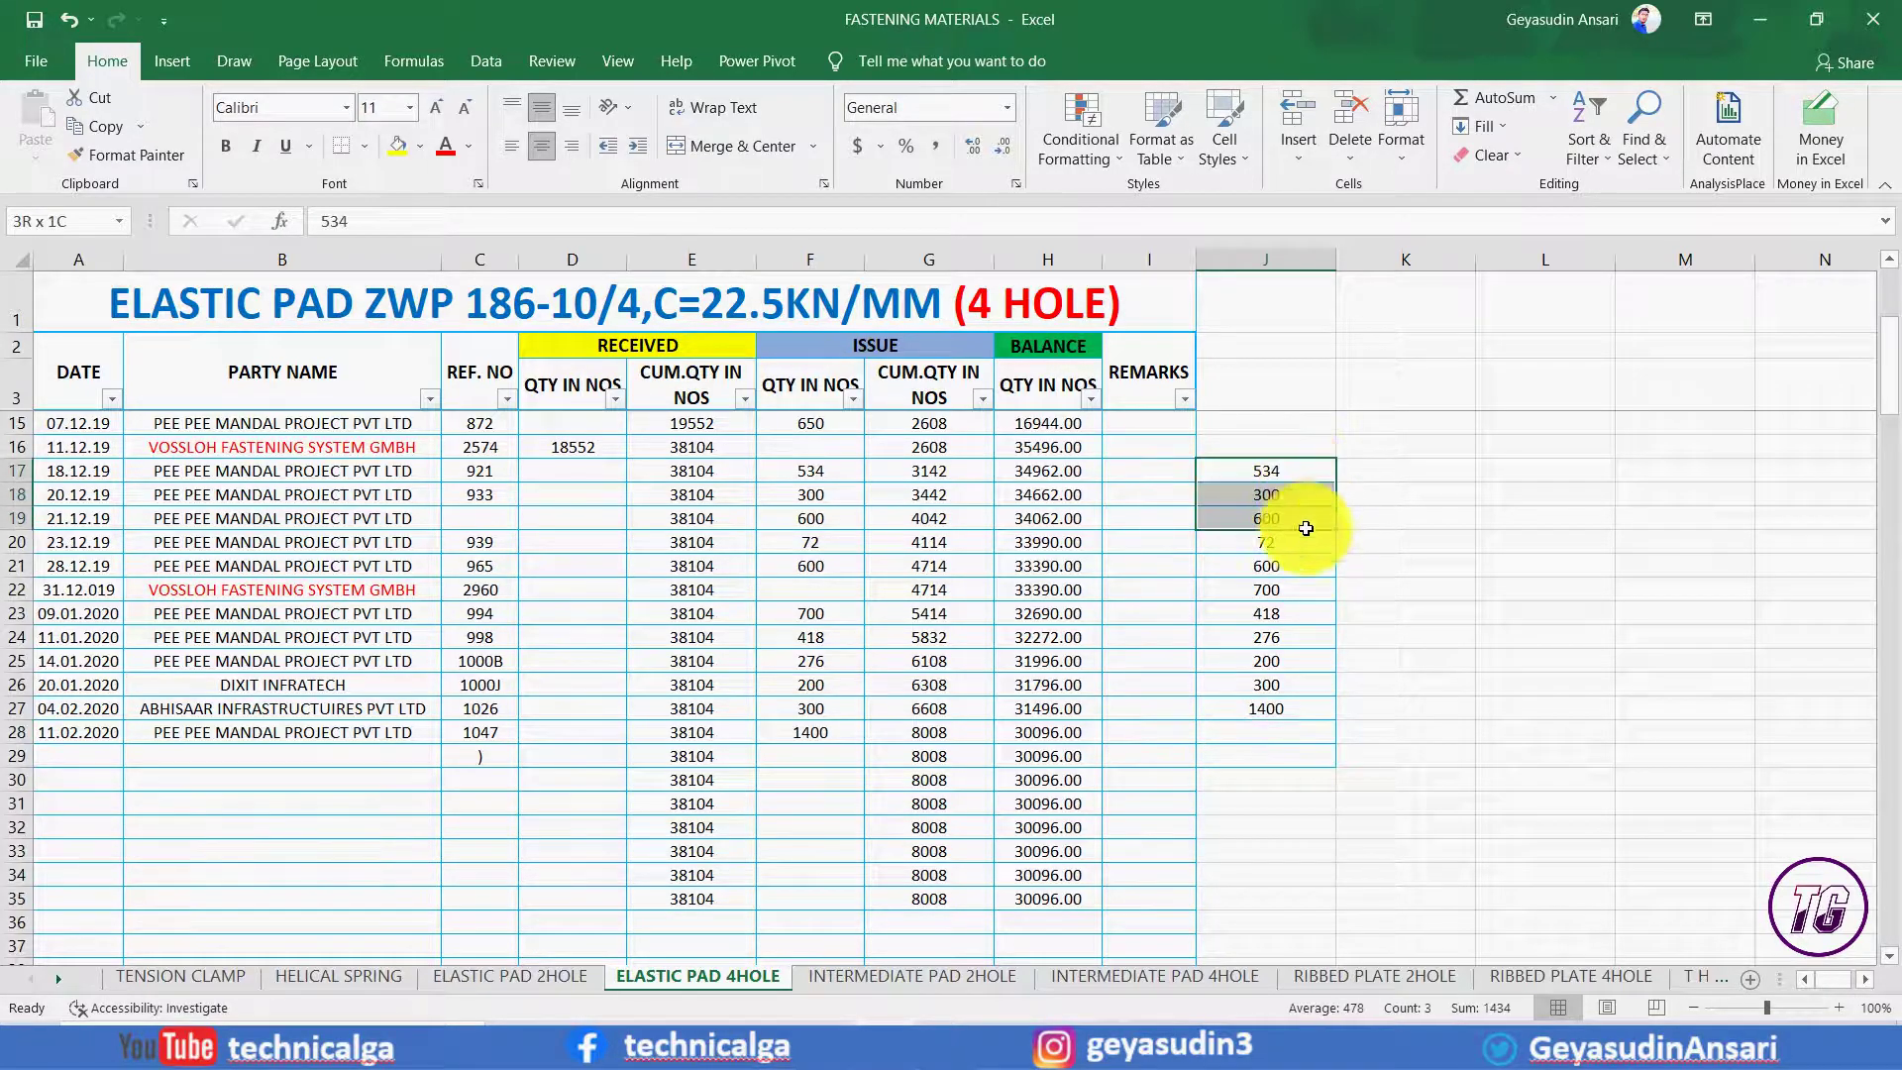
{"action": "left_click", "coordinate": [1266, 733]}
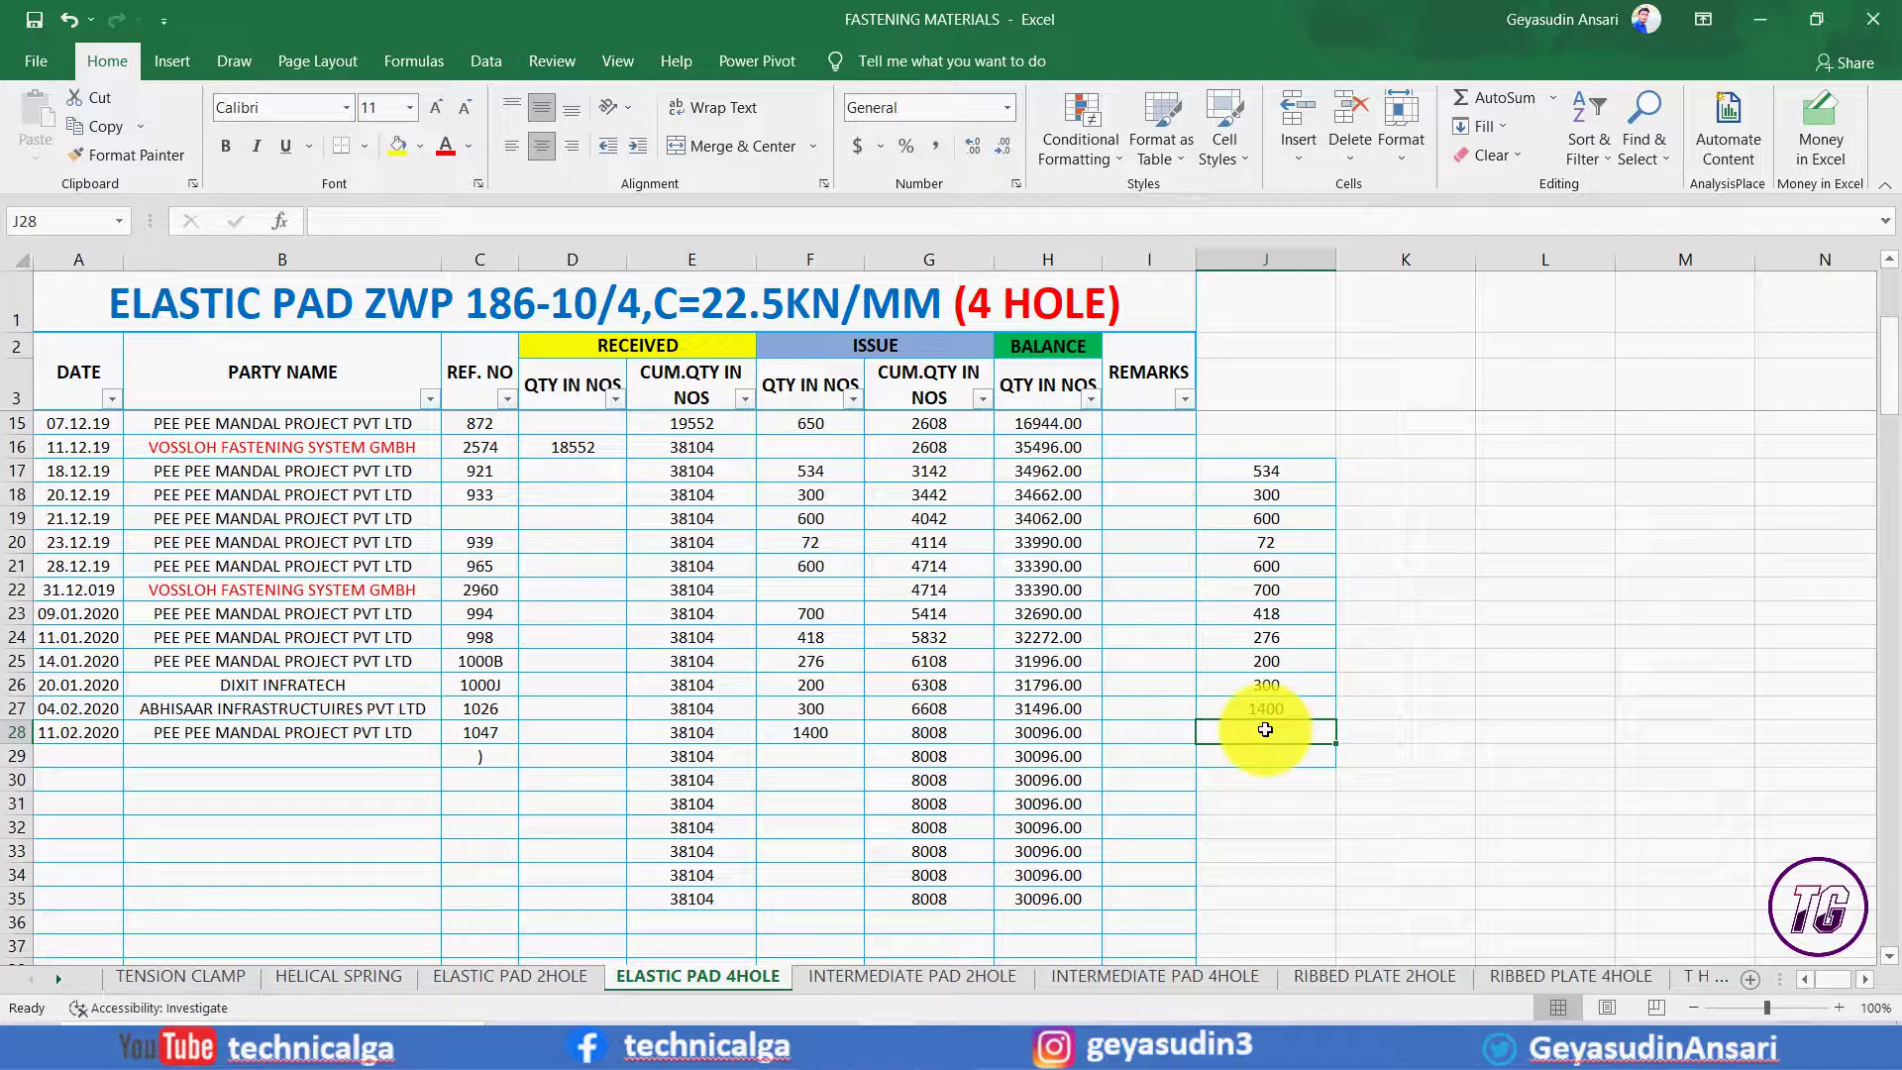
{"action": "key", "text": "alt+equal"}
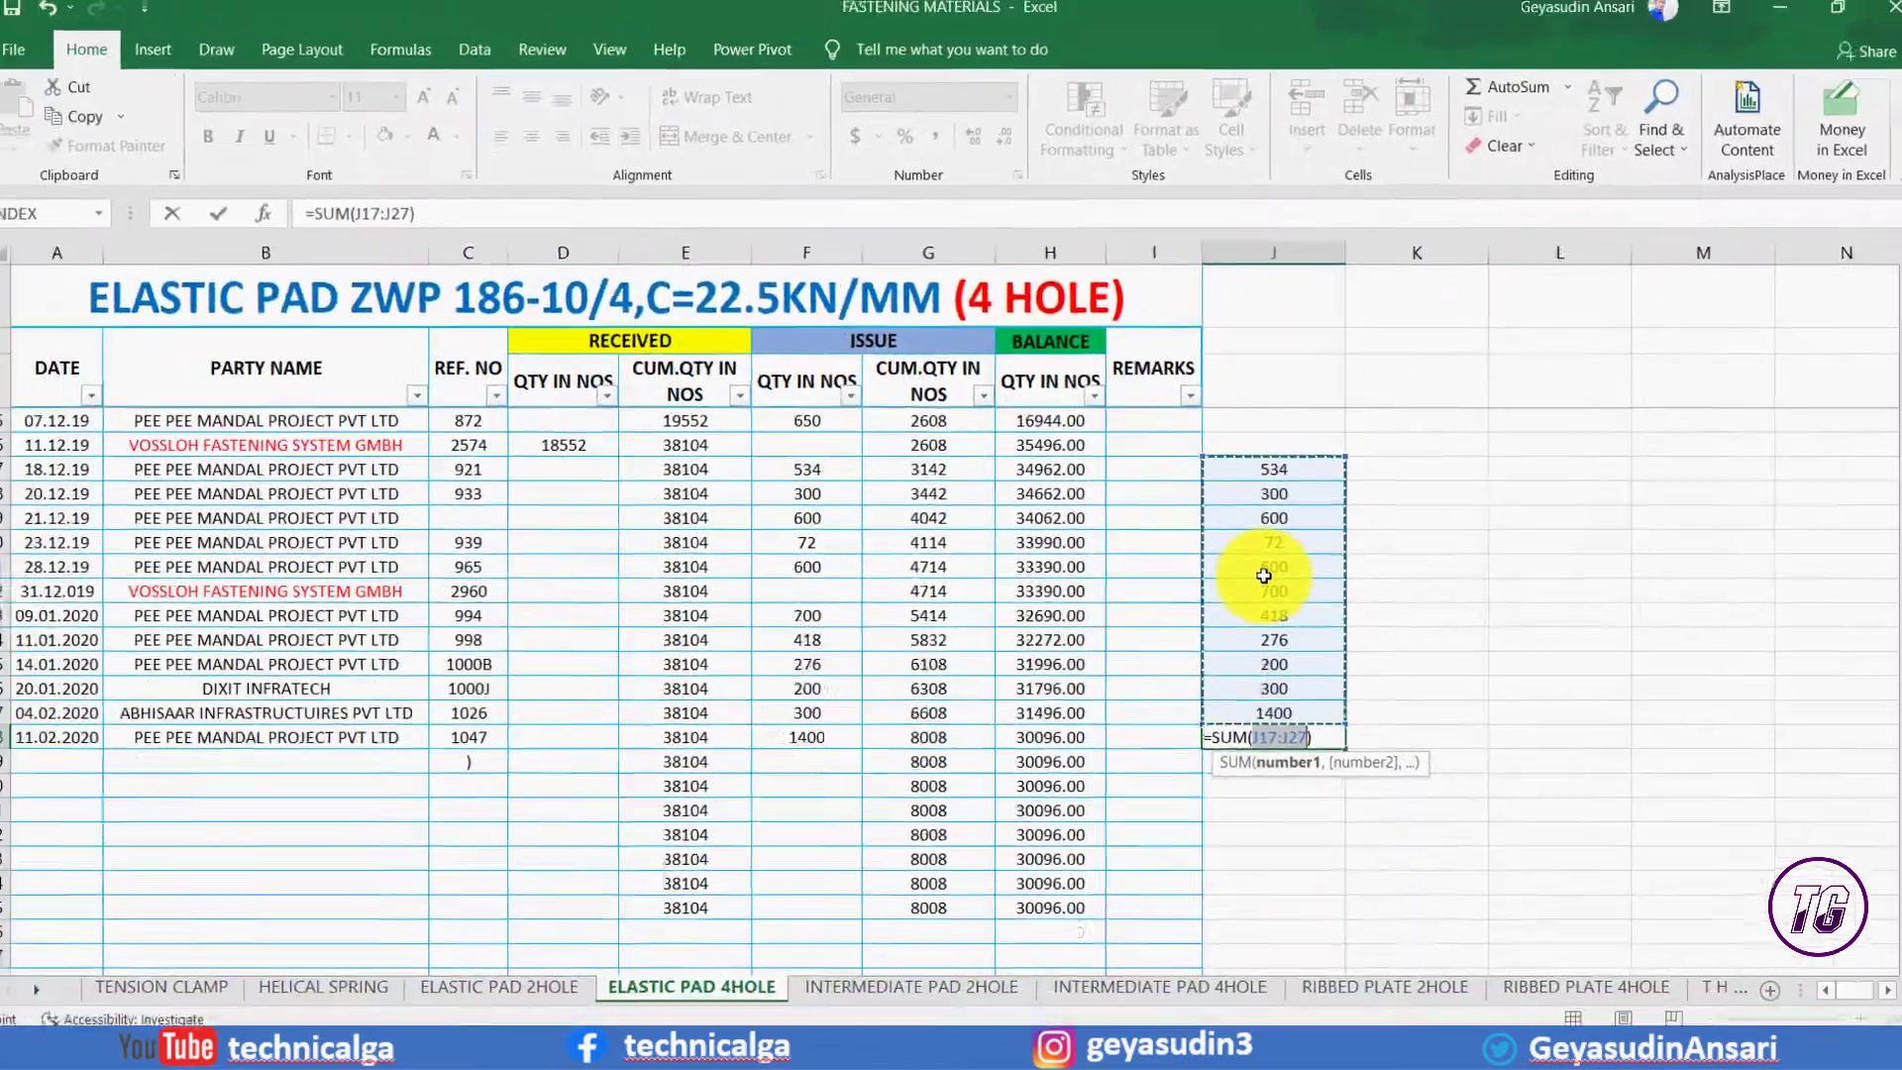
{"action": "key", "text": "Return"}
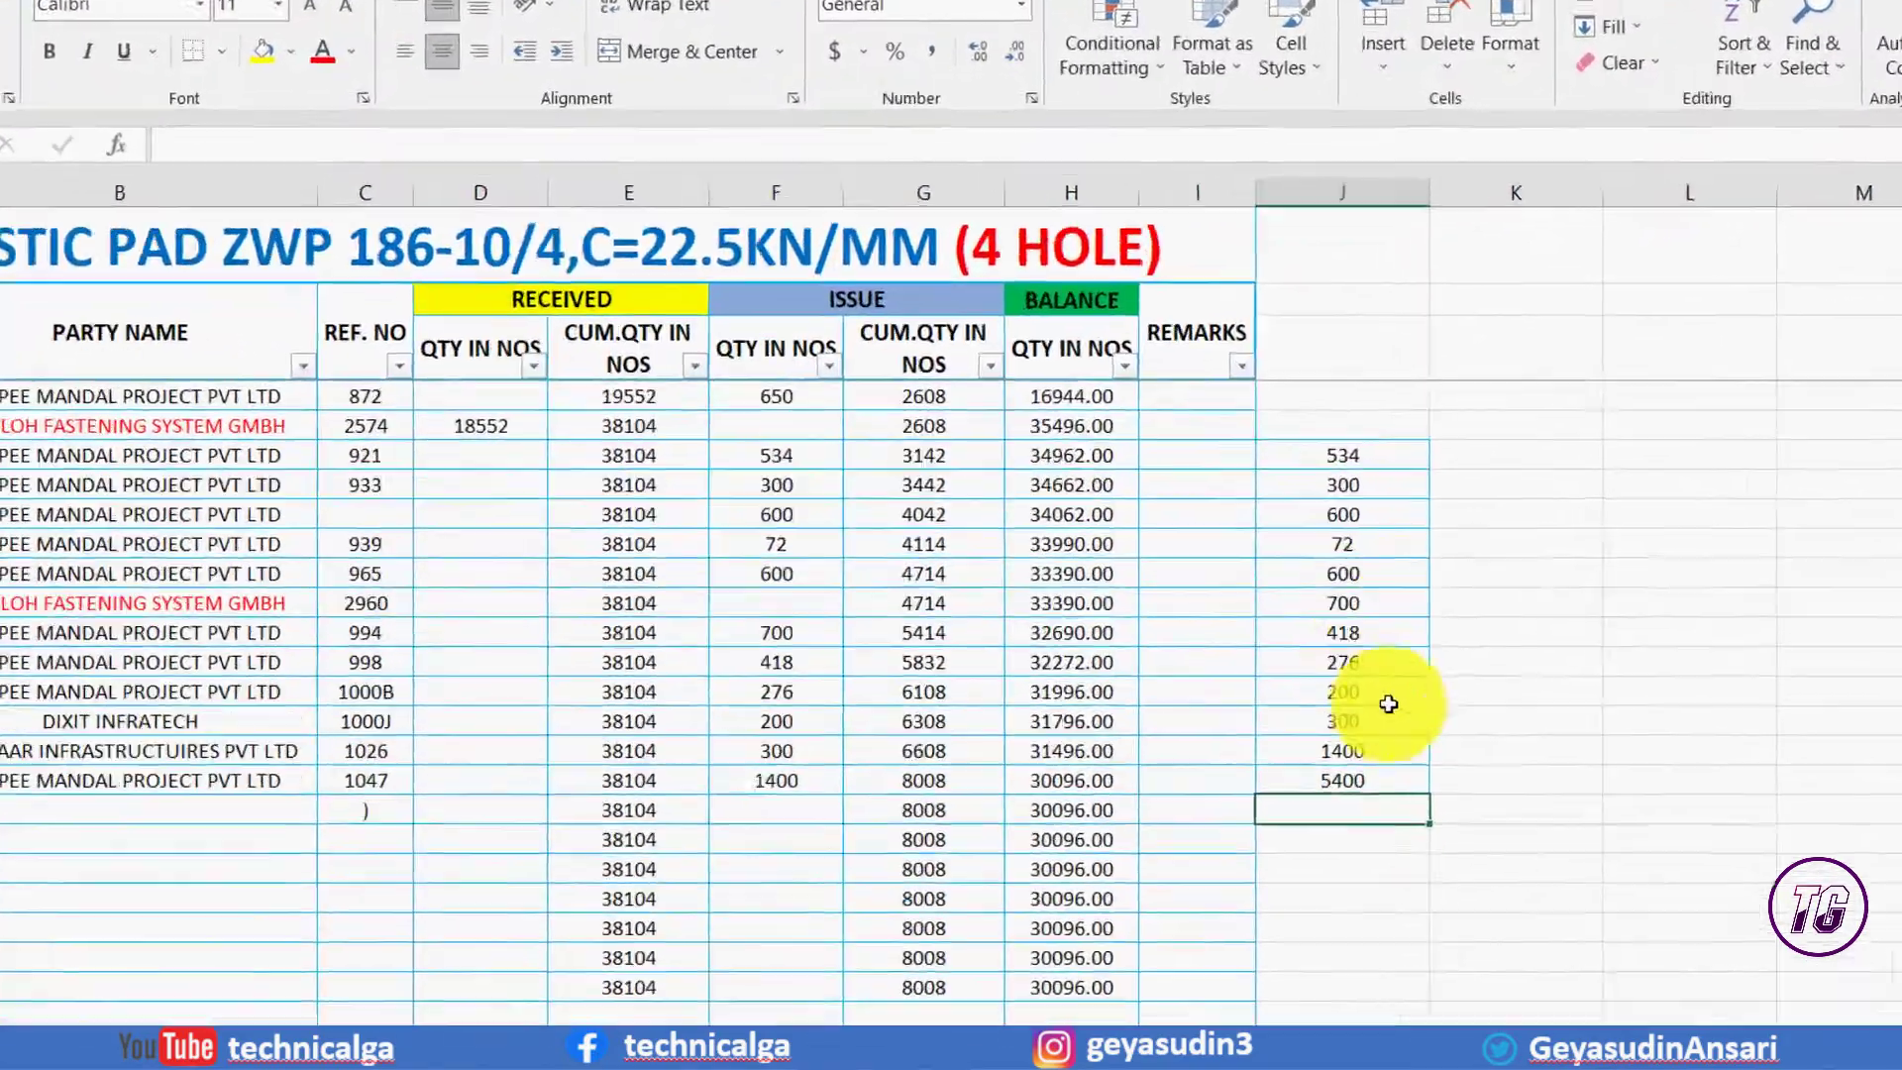
{"action": "left_click", "coordinate": [1516, 878]}
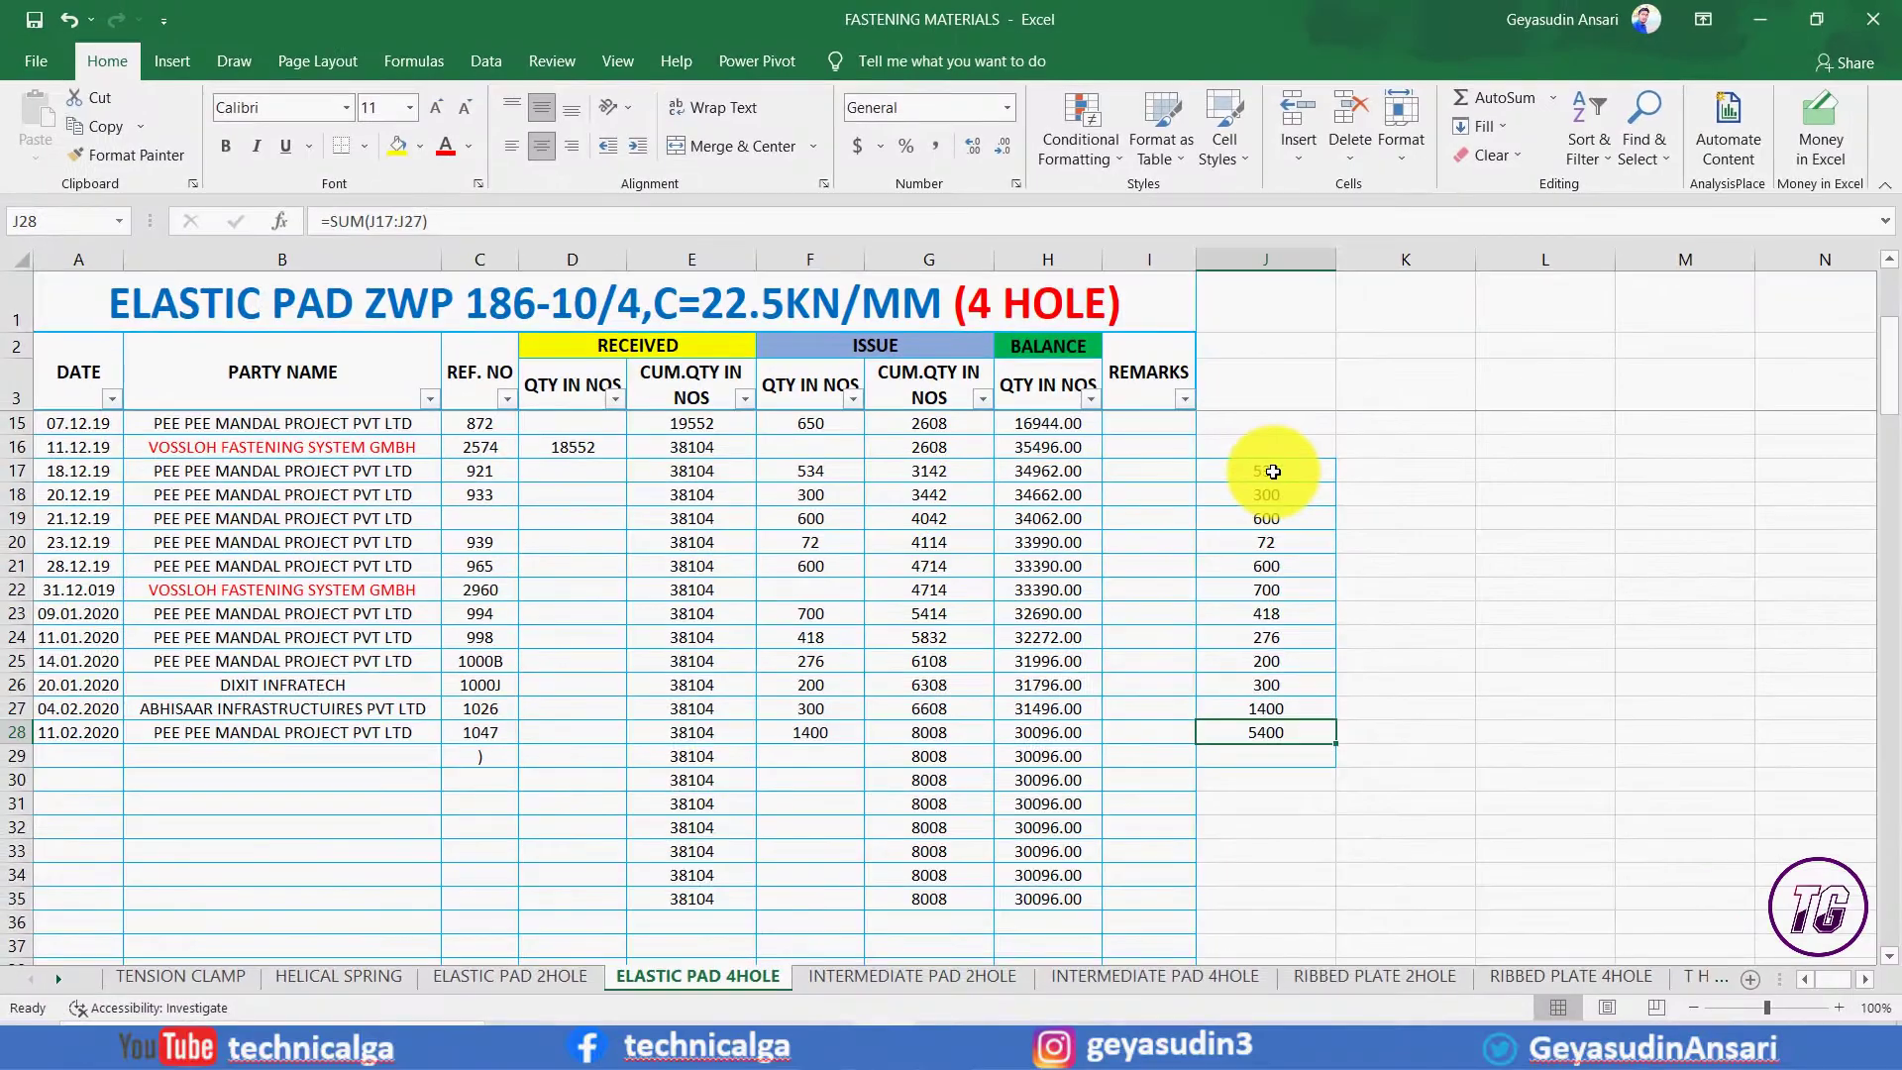
{"action": "left_click_drag", "start_coordinate": [1263, 473], "coordinate": [1278, 709]}
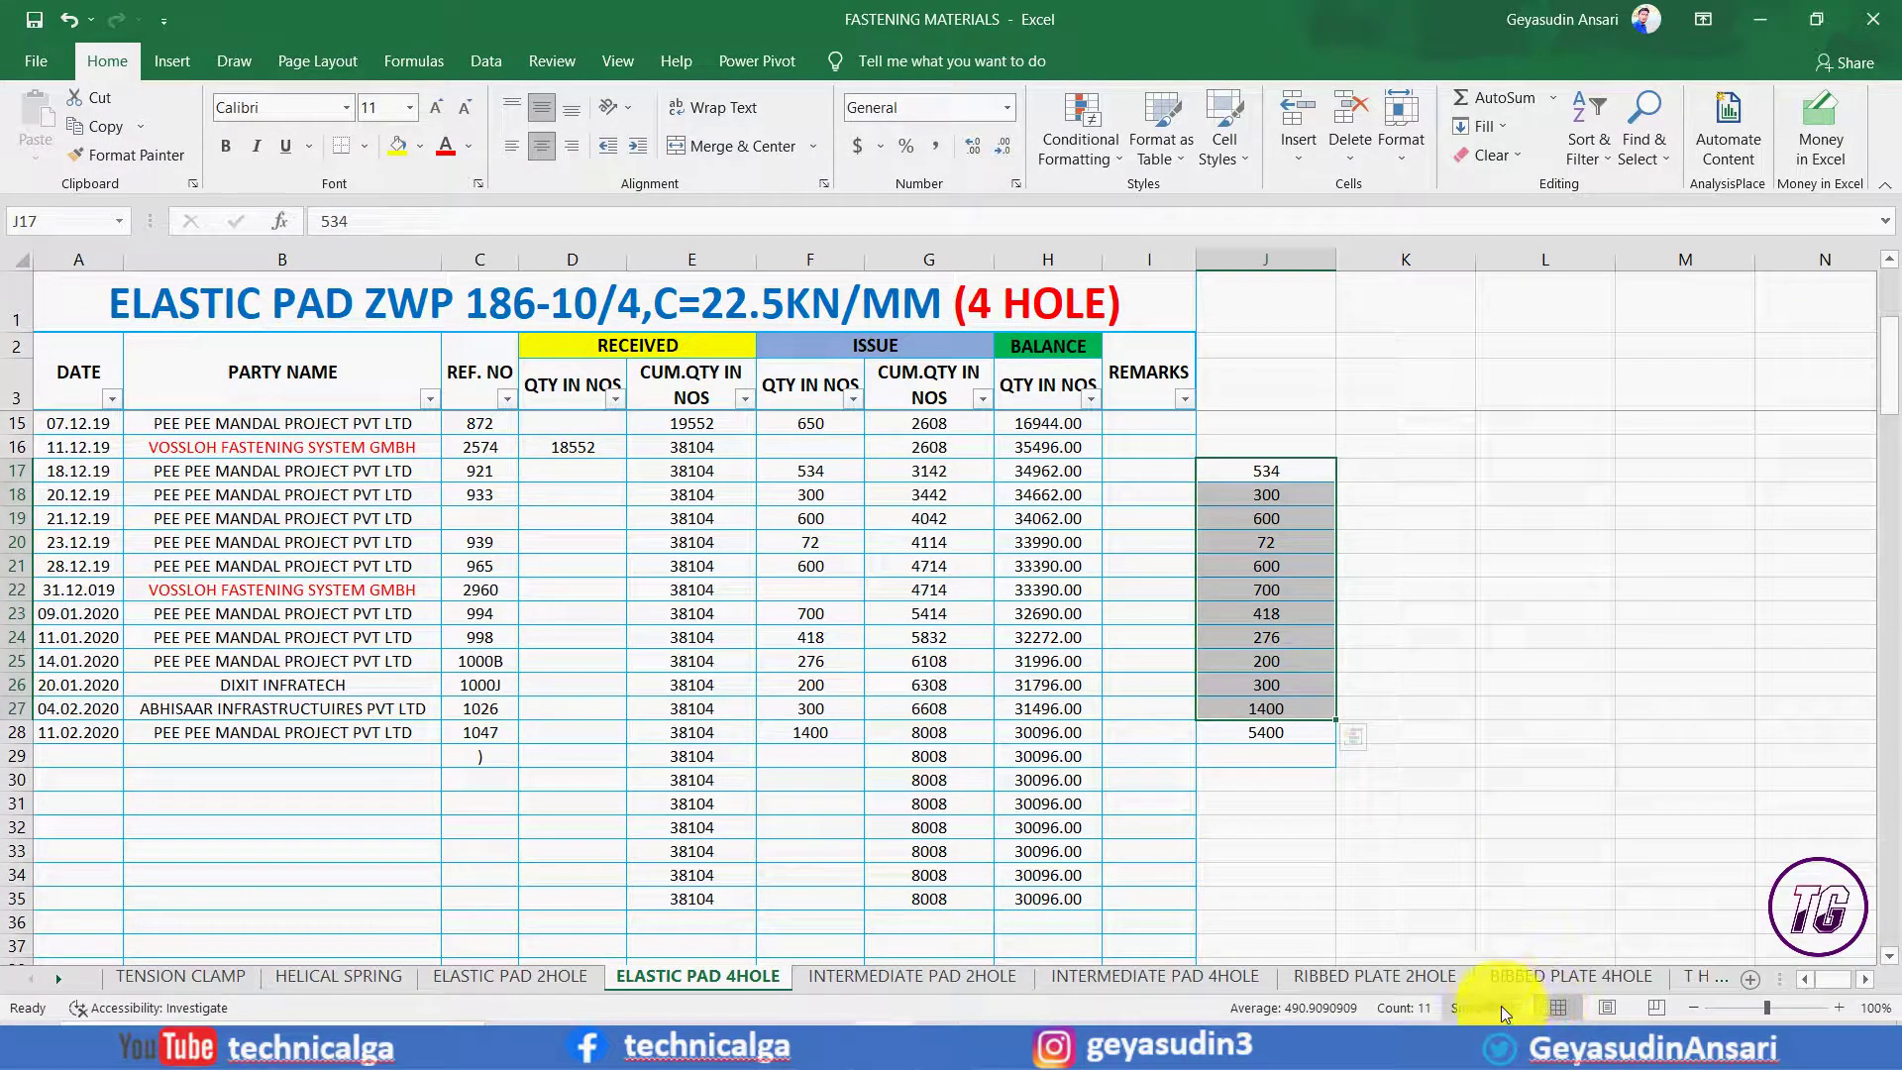
{"action": "left_click", "coordinate": [1265, 734]}
{"action": "key", "text": "ctrl+z"}
{"action": "key", "text": "ctrl+z"}
{"action": "key", "text": "ctrl+z"}
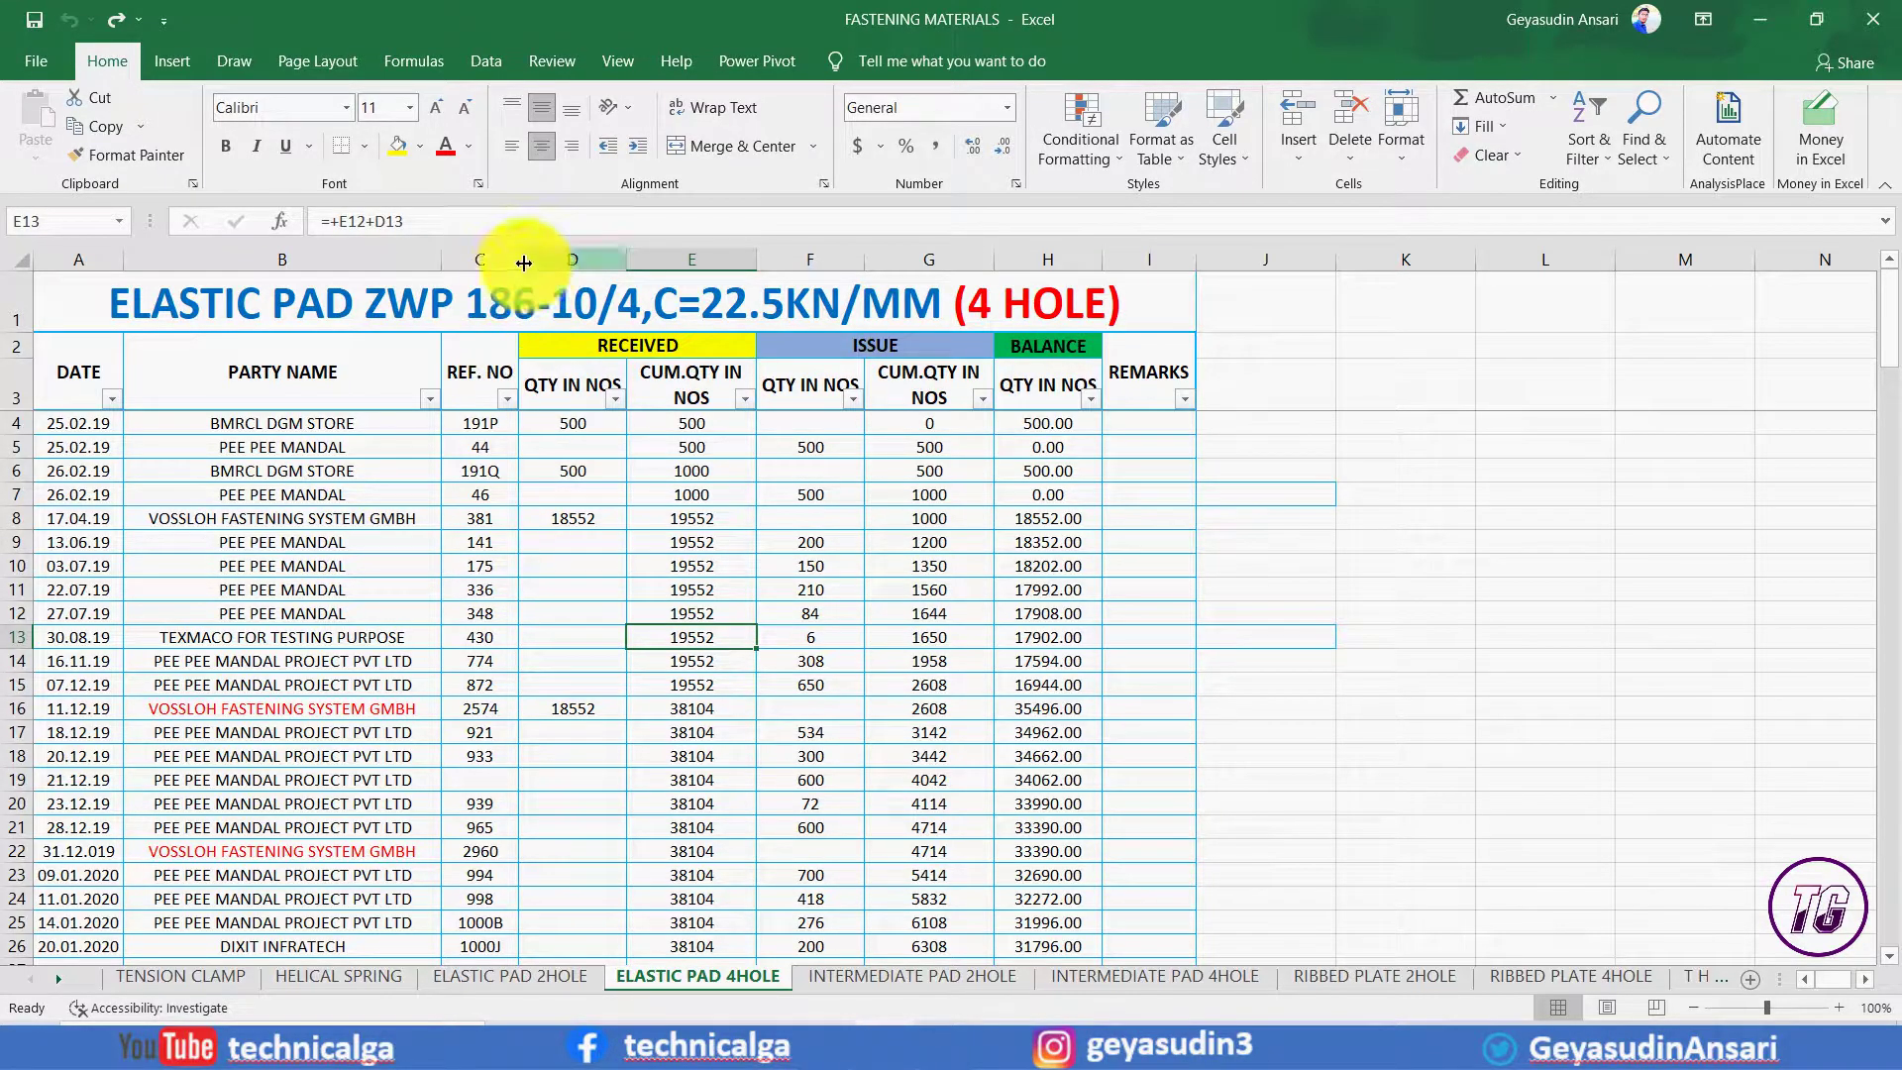
{"action": "left_click_drag", "start_coordinate": [515, 260], "coordinate": [981, 284]}
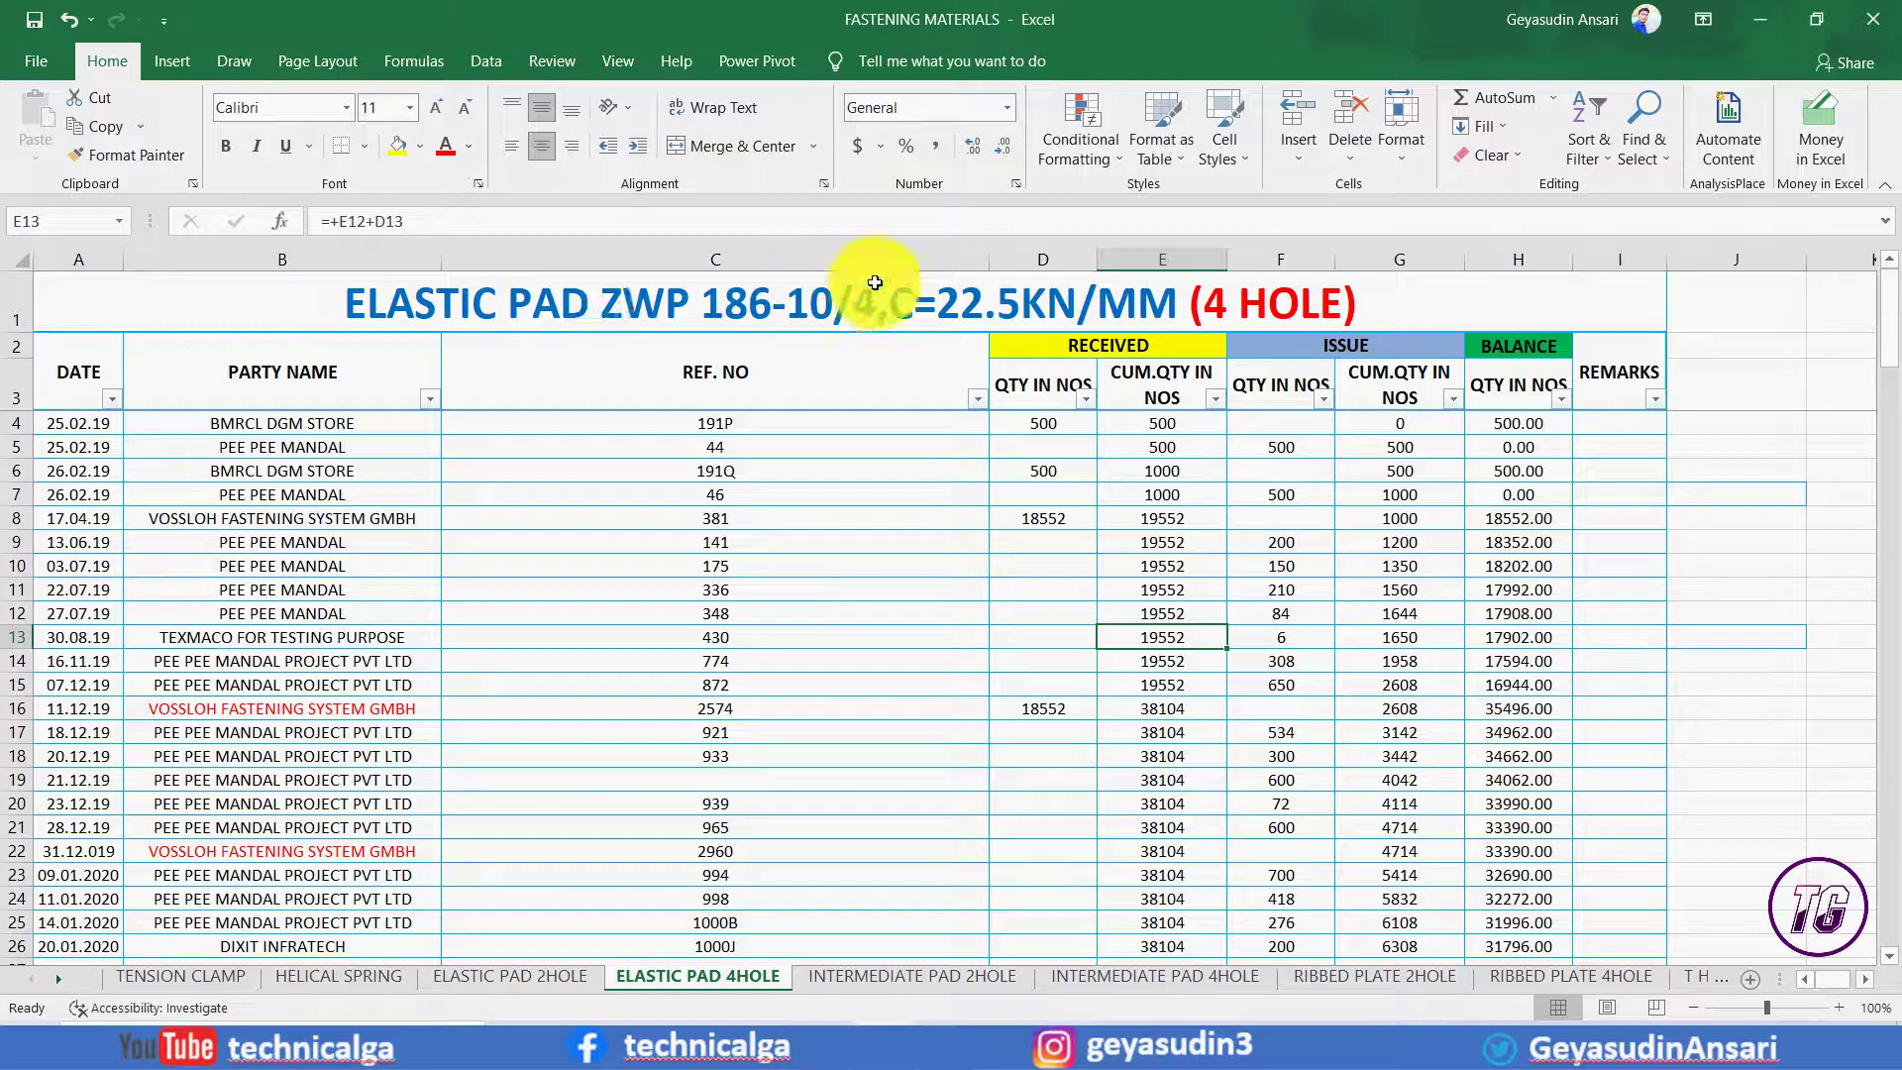
Drag the REF. NO column C border far out to make it very wide.
{"action": "double_click", "coordinate": [990, 259]}
{"action": "left_click", "coordinate": [502, 258]}
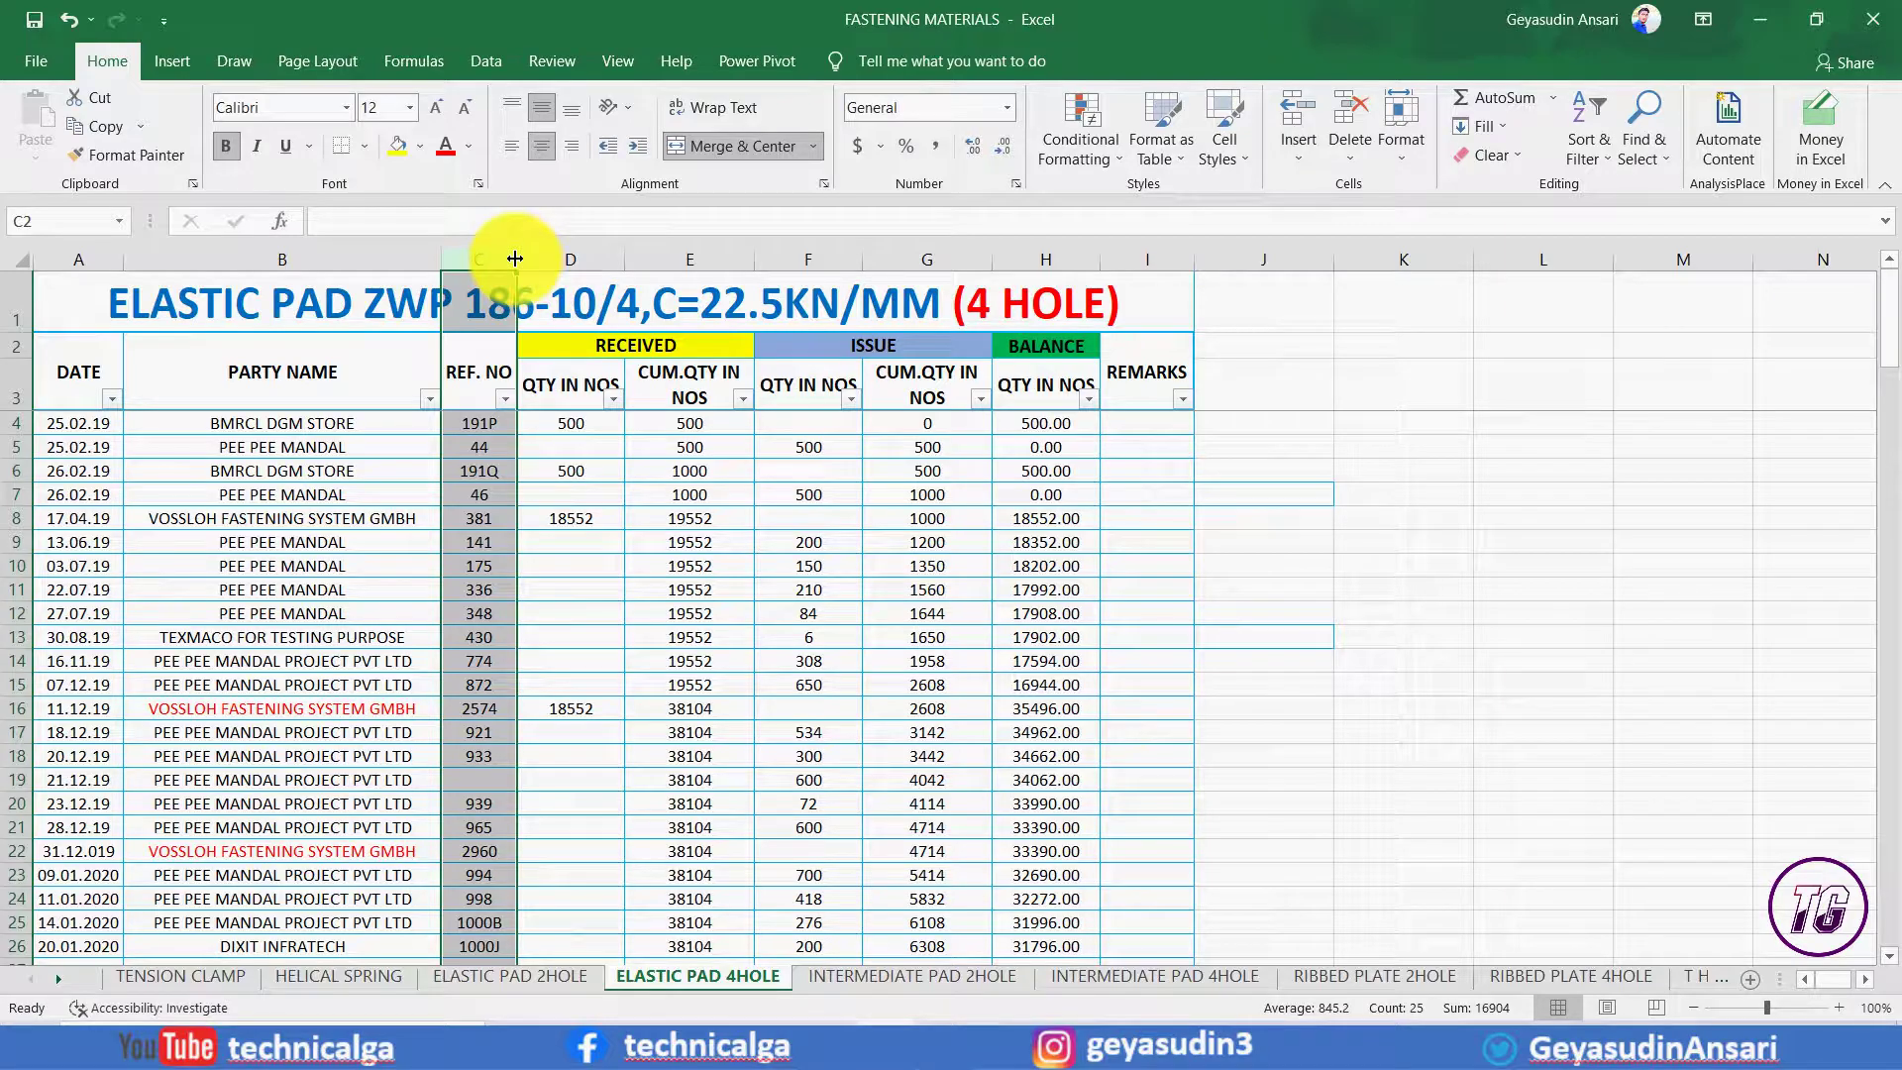
{"action": "left_click_drag", "start_coordinate": [515, 259], "coordinate": [722, 259]}
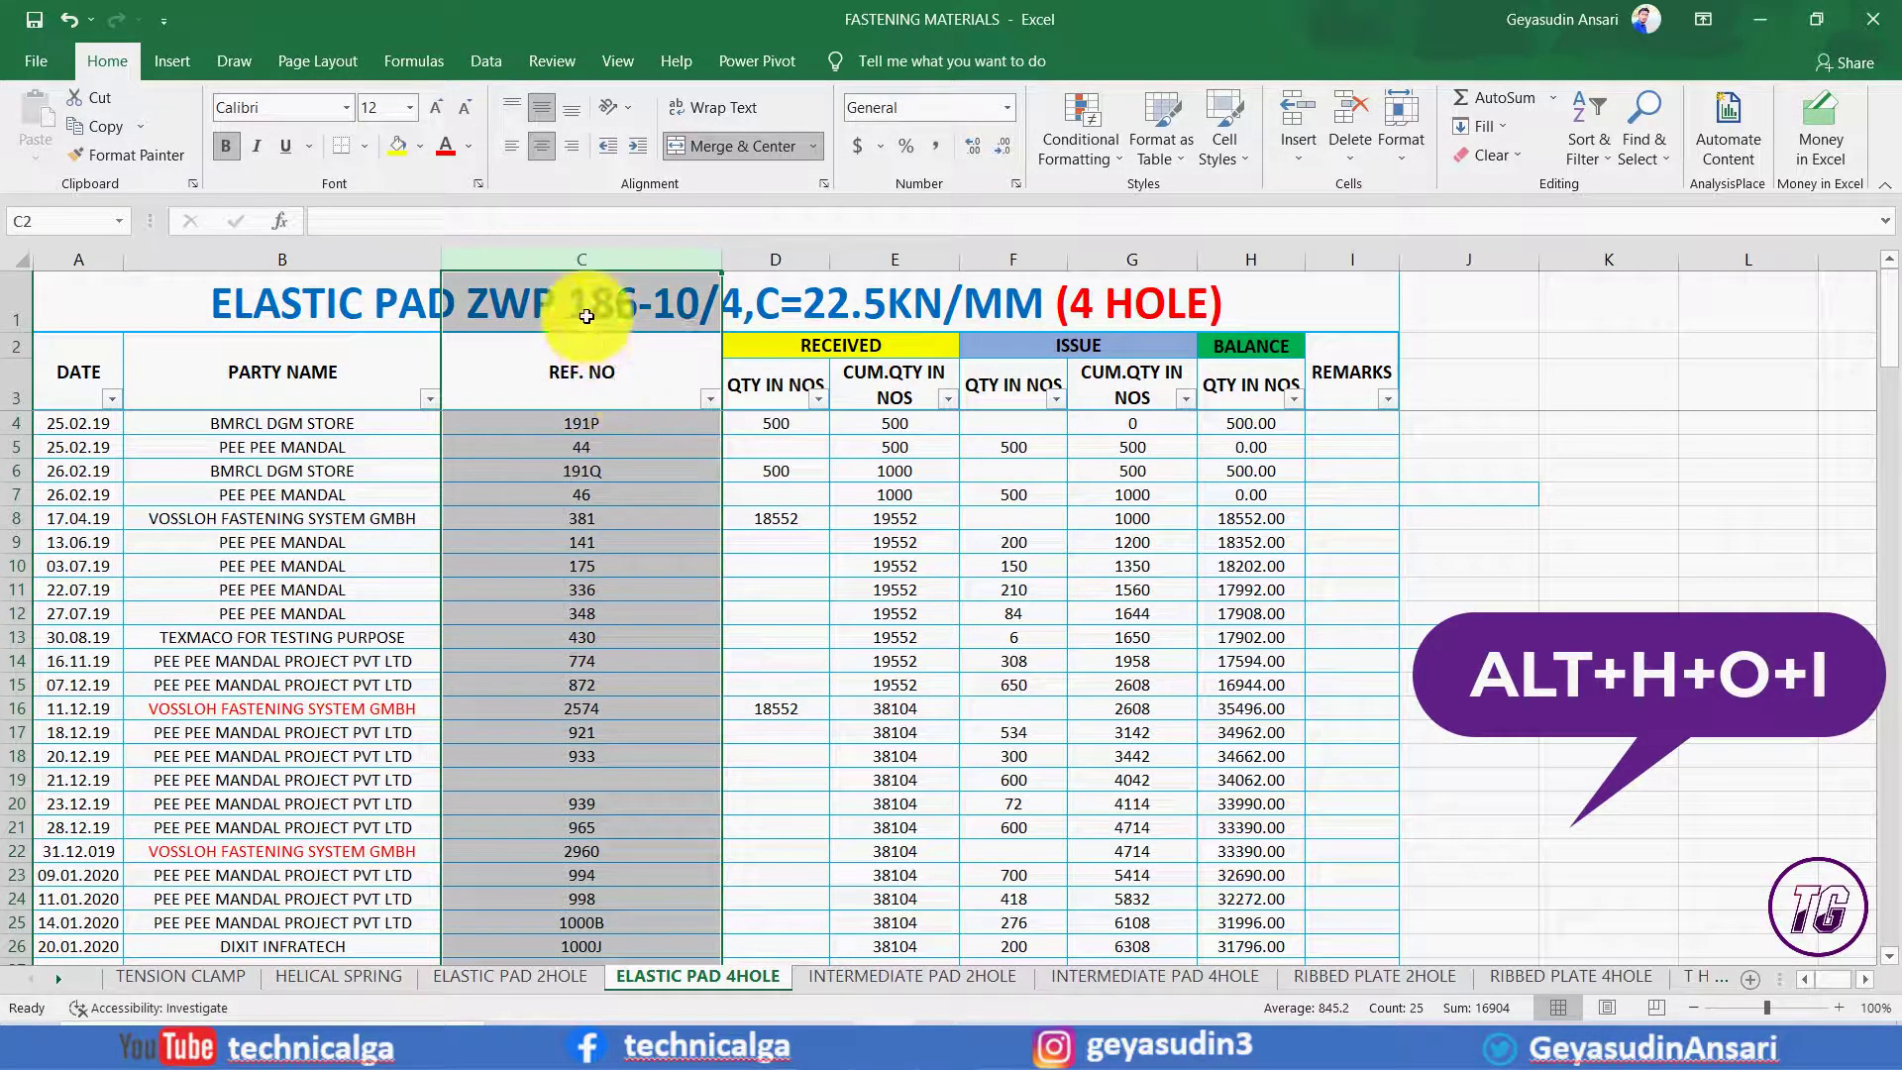
{"action": "left_click_drag", "start_coordinate": [721, 259], "coordinate": [1066, 258]}
{"action": "left_click", "coordinate": [869, 433]}
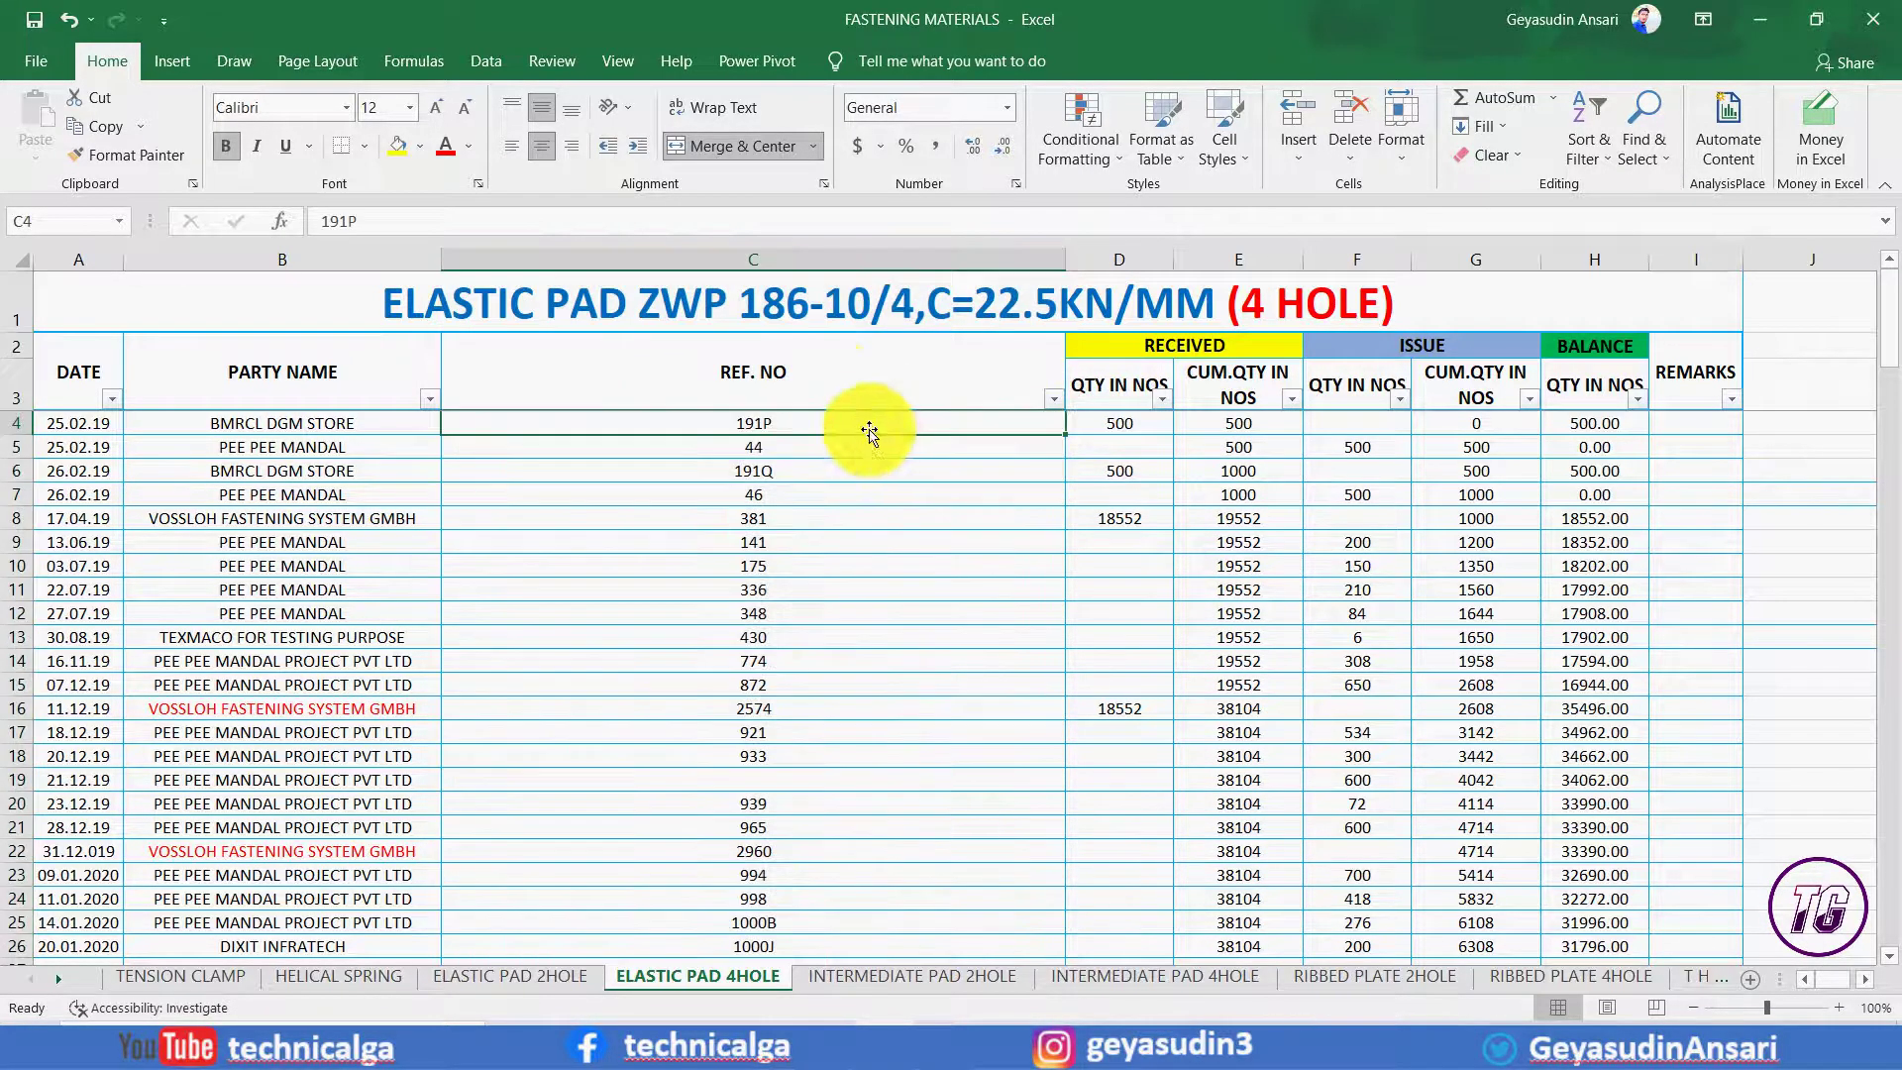
AutoFit column C to its REF. NO values with Alt+H, O, I.
{"action": "left_click", "coordinate": [750, 259]}
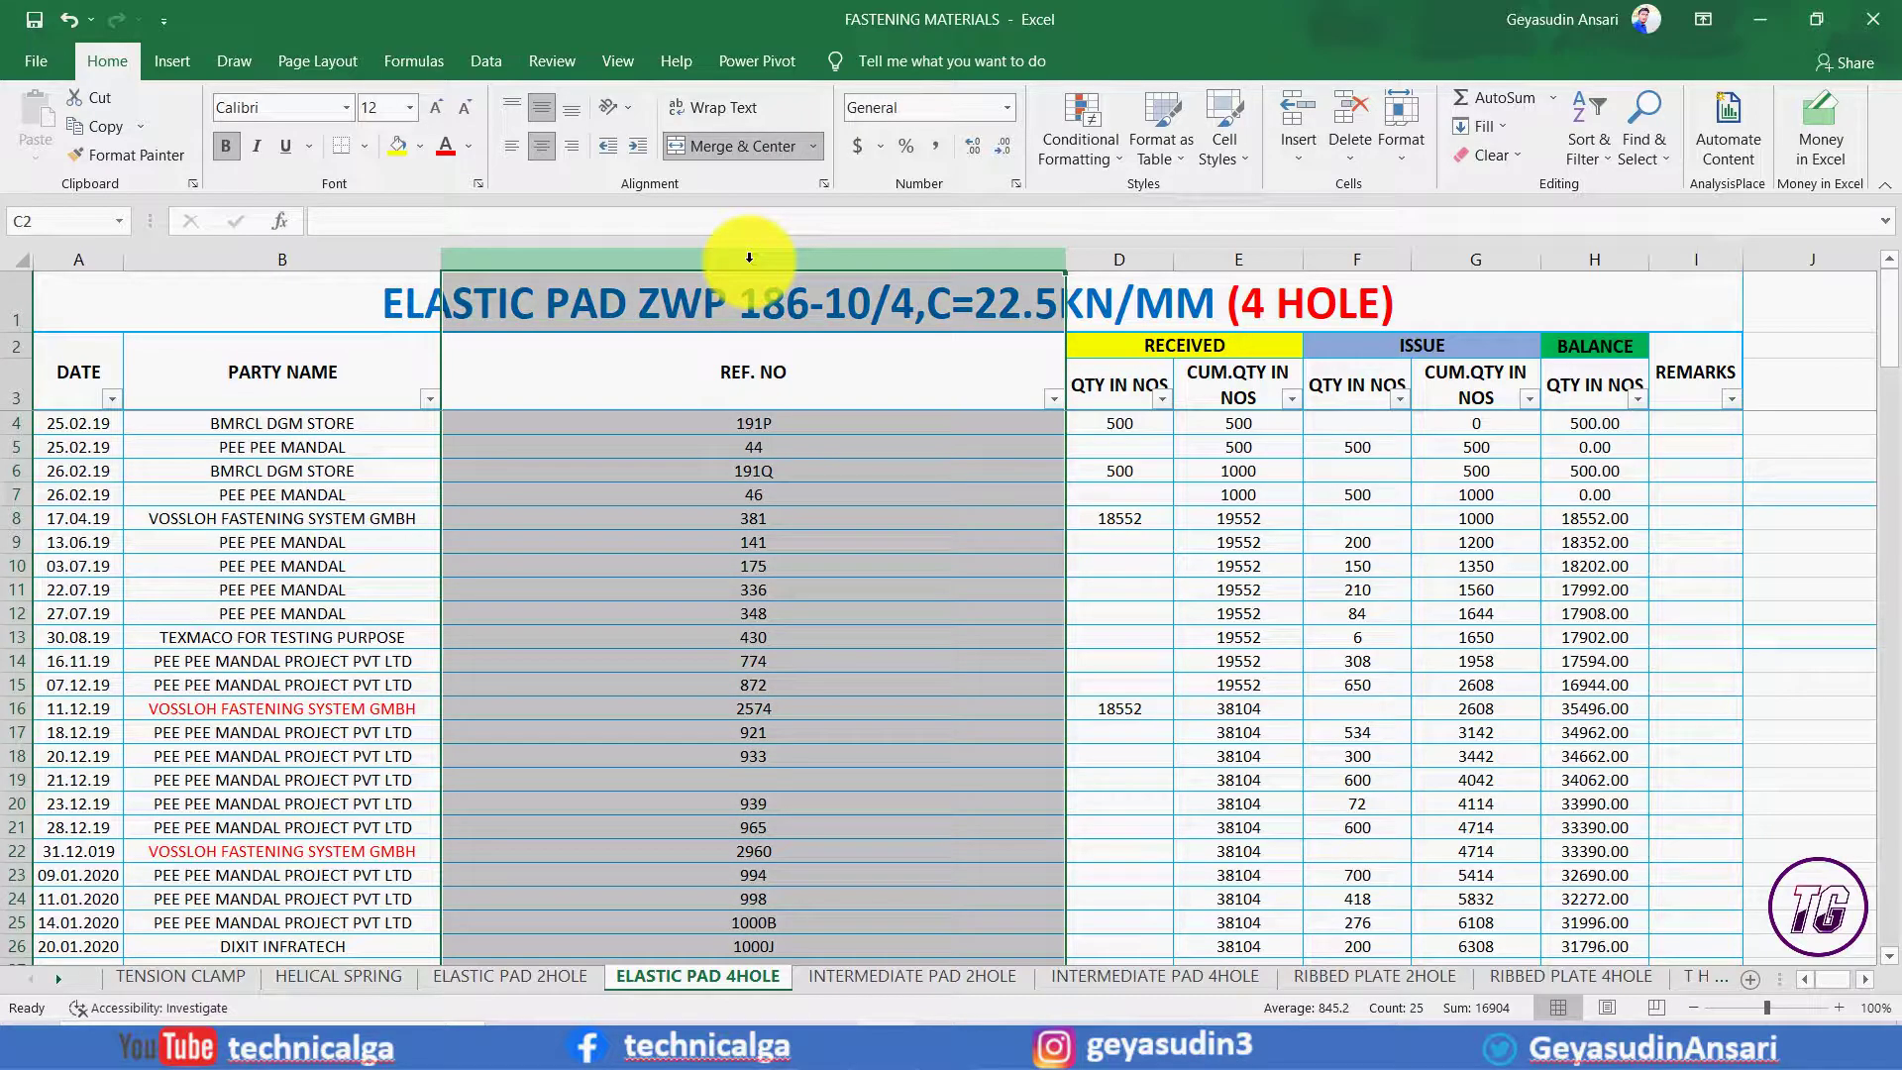
{"action": "key", "text": "alt+h"}
{"action": "key", "text": "o"}
{"action": "key", "text": "i"}
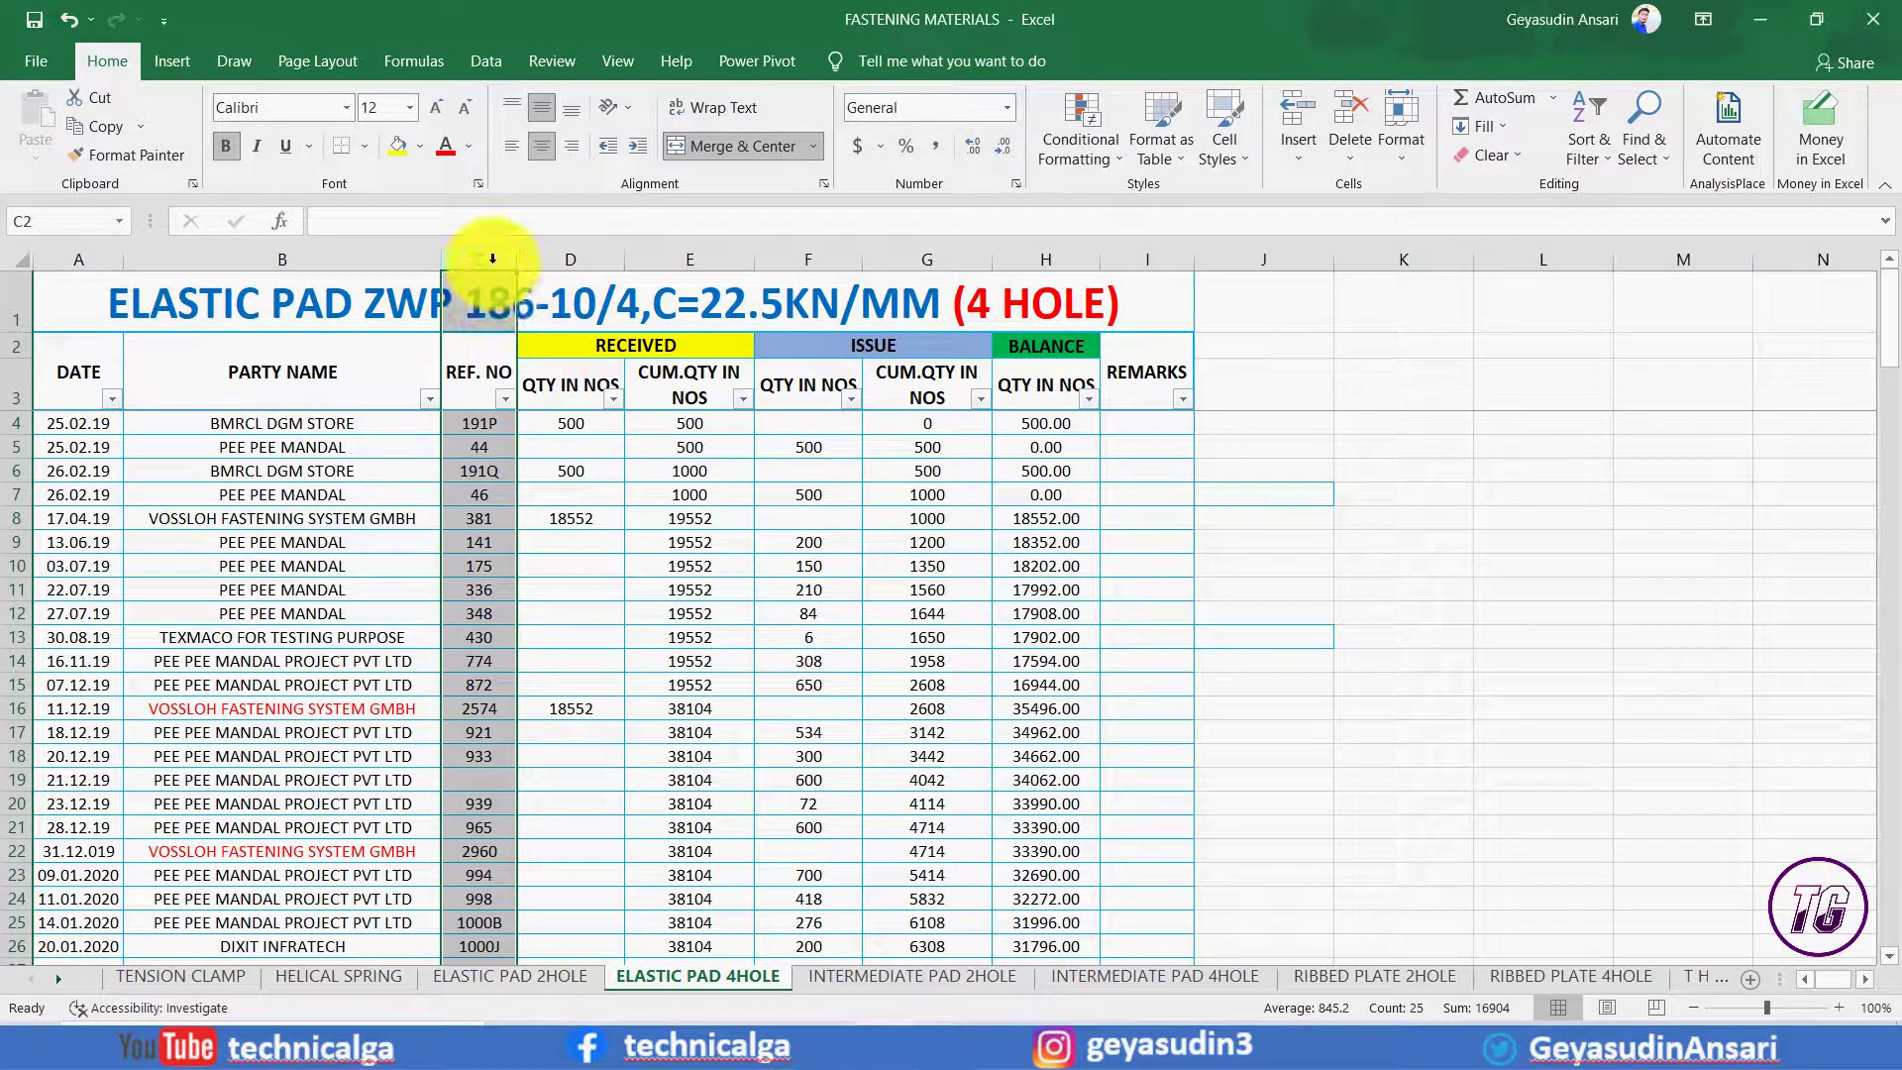
Step through the sheet tabs from TENSION CLAMP to INTERMEDIATE PAD 4HOLE.
{"action": "left_click", "coordinate": [328, 772]}
{"action": "left_click", "coordinate": [307, 709]}
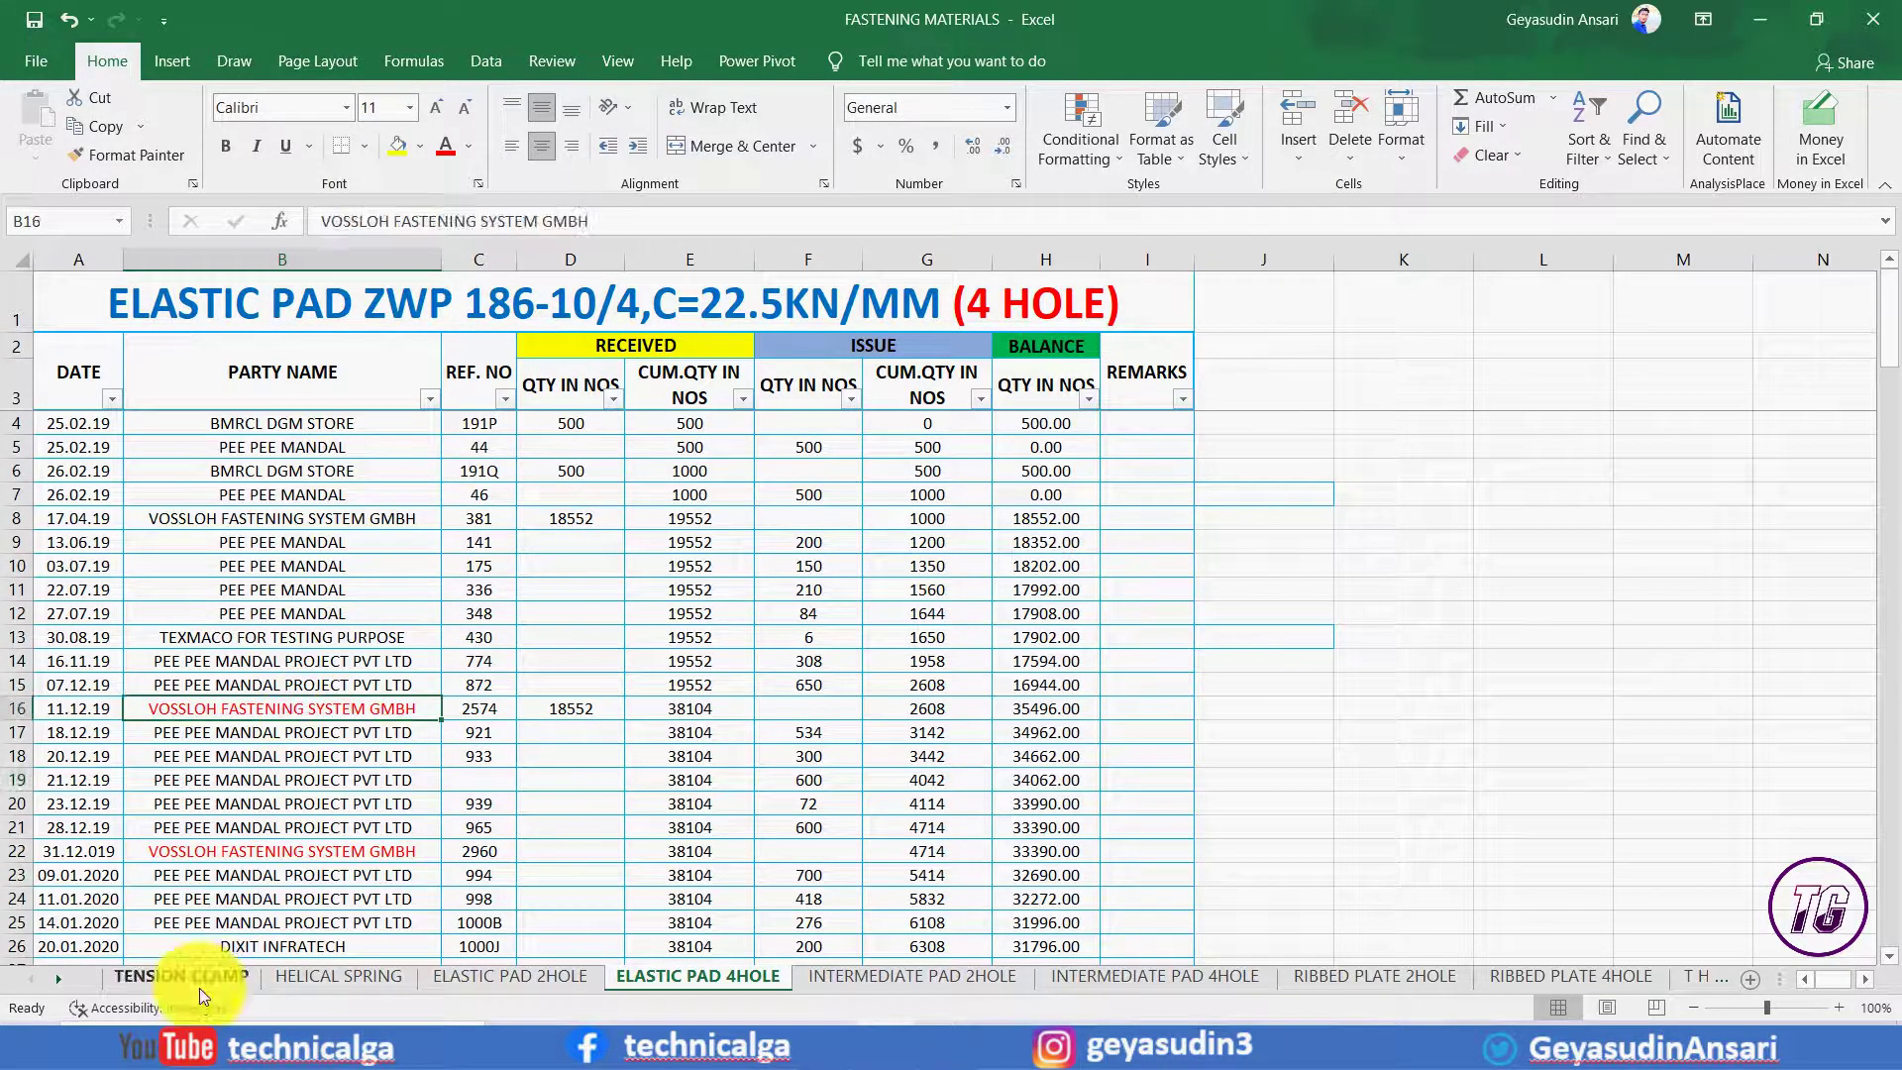
{"action": "left_click", "coordinate": [193, 973]}
{"action": "left_click", "coordinate": [349, 977]}
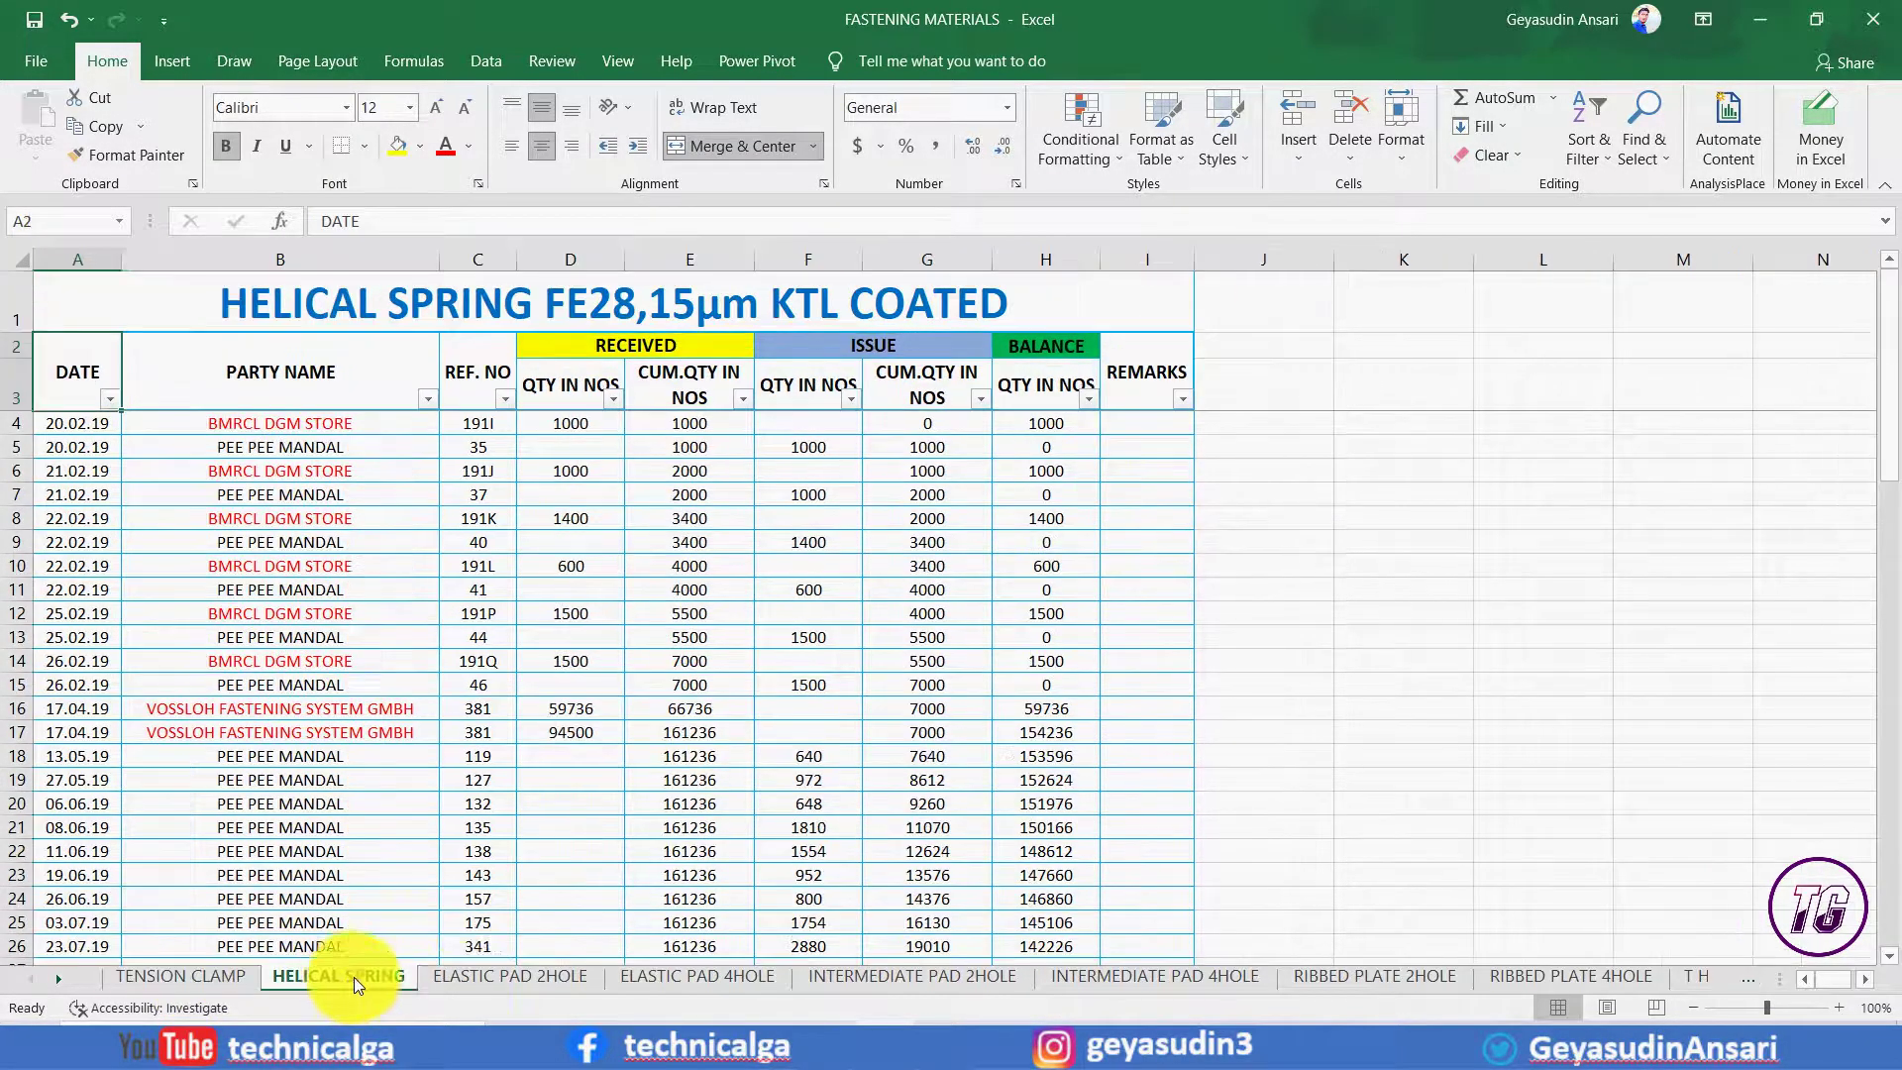
{"action": "left_click", "coordinate": [506, 984]}
{"action": "left_click", "coordinate": [673, 984]}
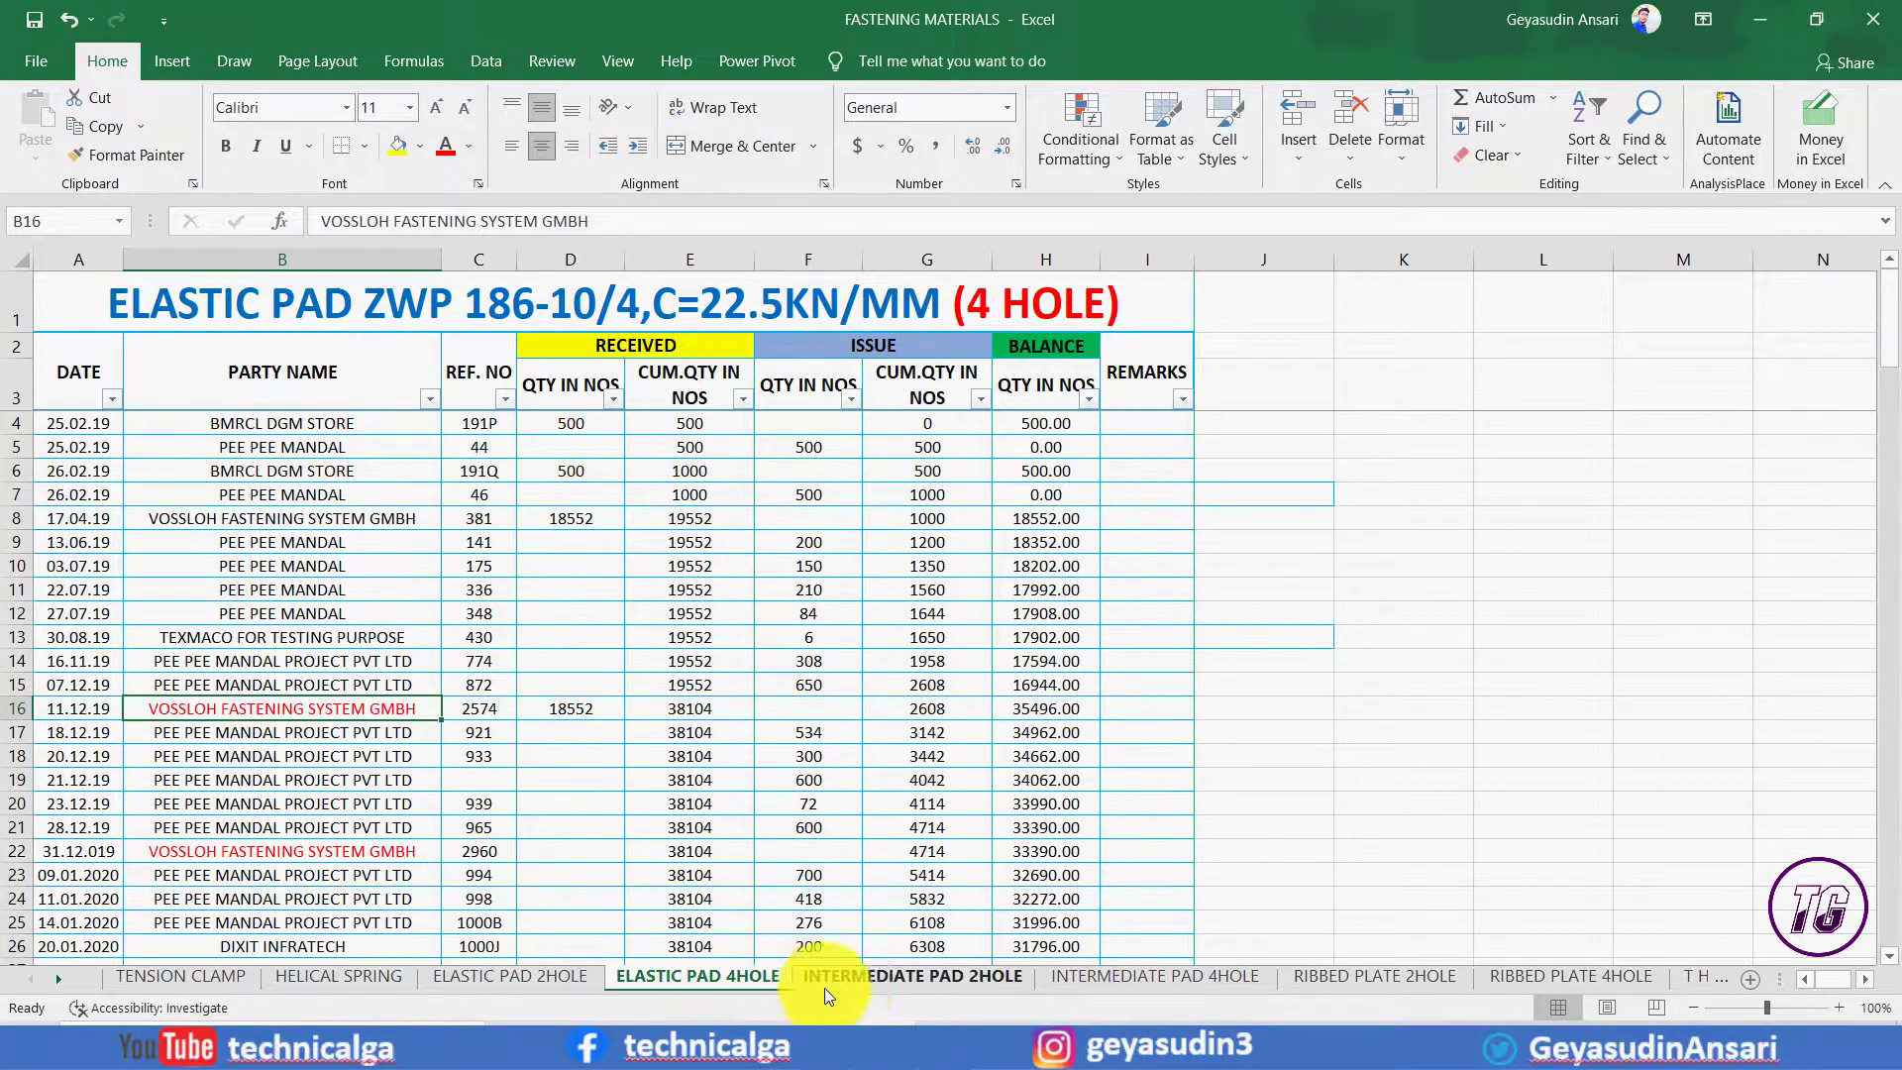
{"action": "left_click", "coordinate": [848, 984]}
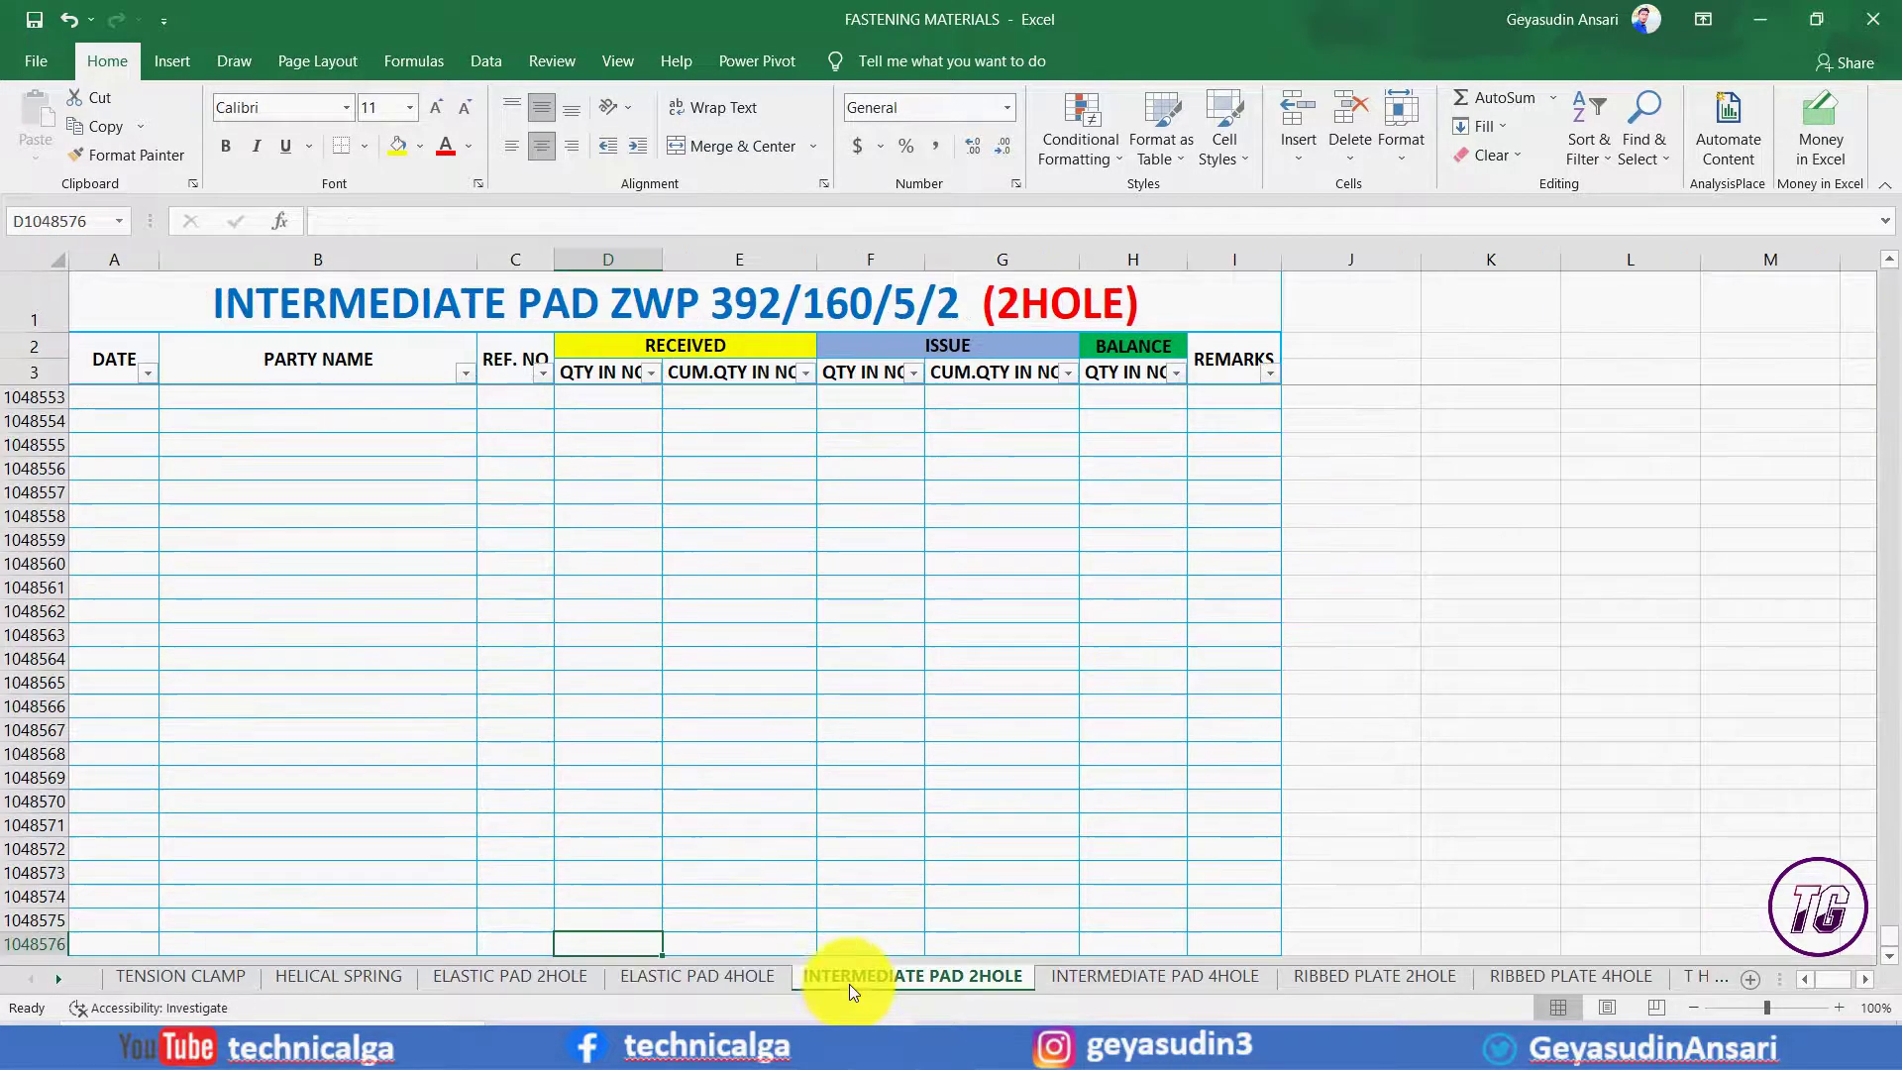
{"action": "left_click", "coordinate": [372, 977]}
{"action": "left_click", "coordinate": [569, 981]}
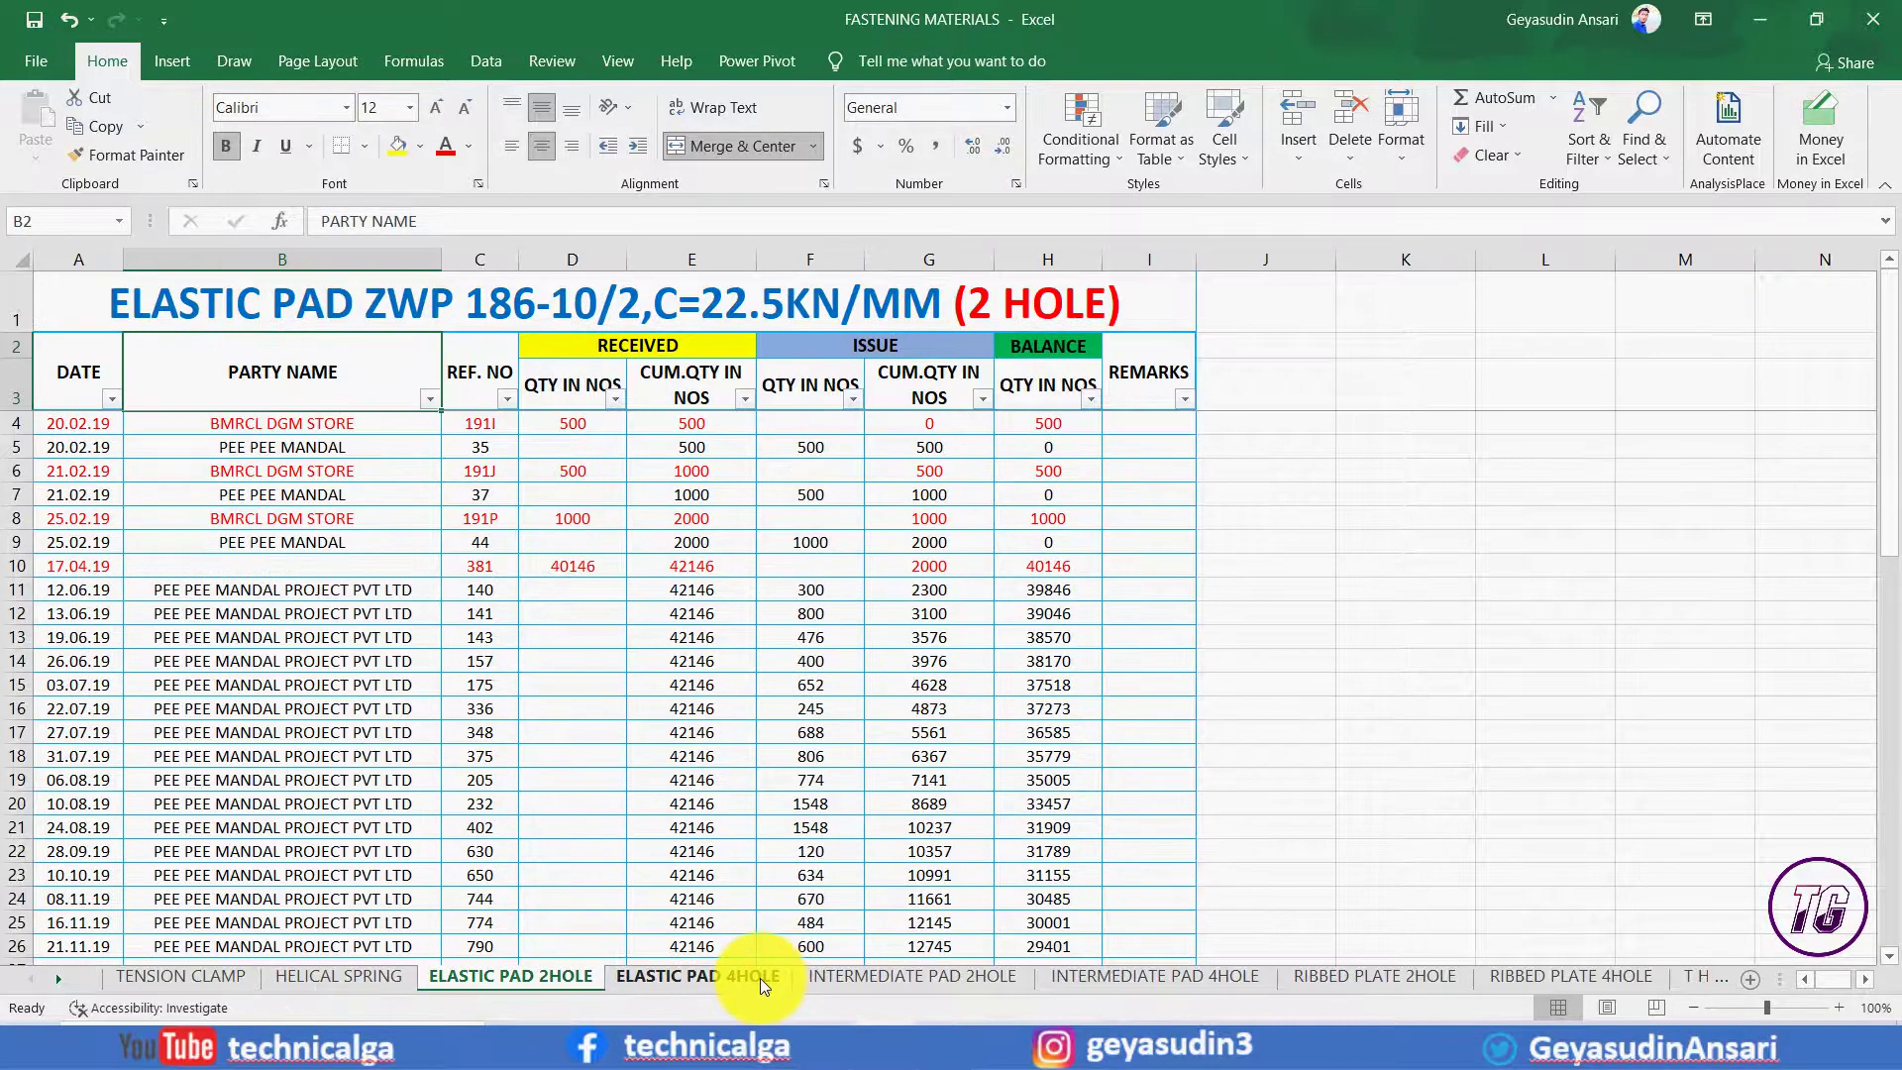
{"action": "left_click", "coordinate": [759, 978]}
{"action": "left_click", "coordinate": [895, 980]}
{"action": "left_click", "coordinate": [1155, 977]}
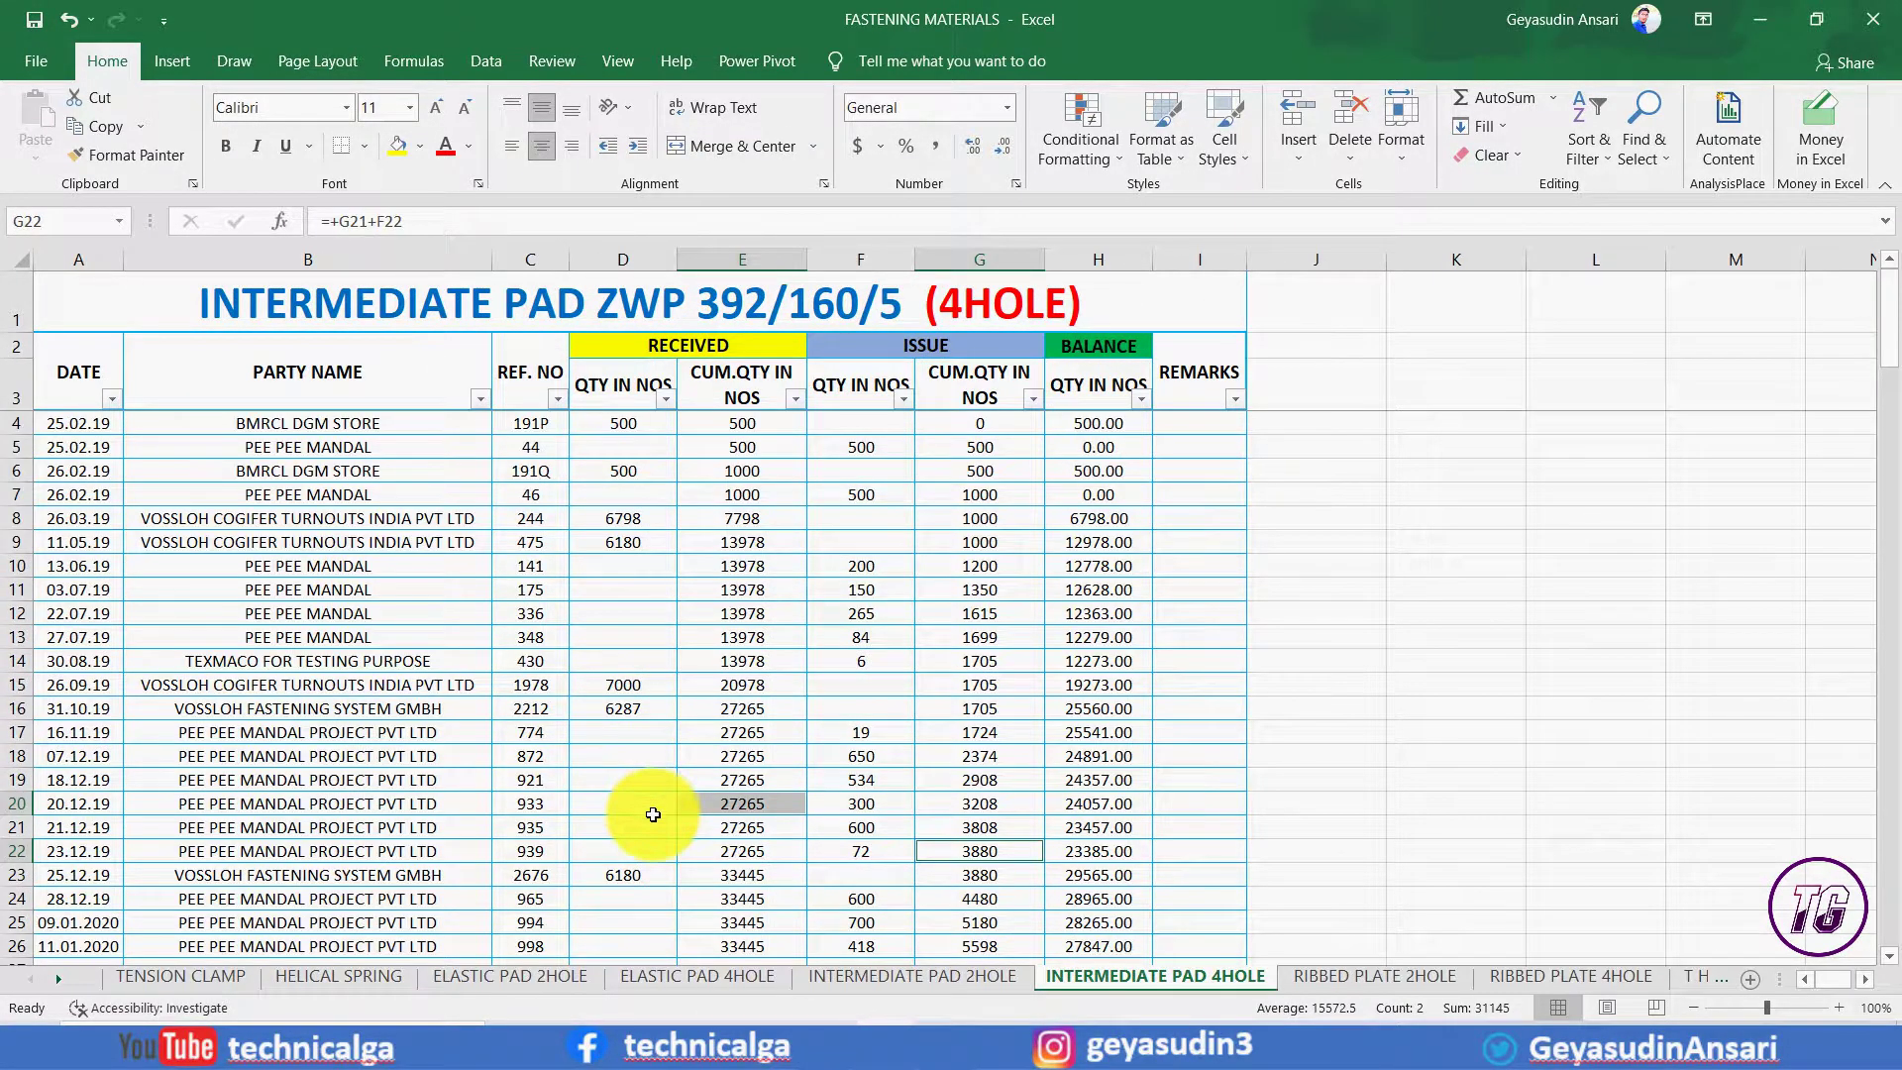
{"action": "left_click", "coordinate": [648, 812]}
Cycle the sheets again from TENSION CLAMP onward, then go back two sheets with Ctrl+Page Up.
{"action": "left_click", "coordinate": [182, 976]}
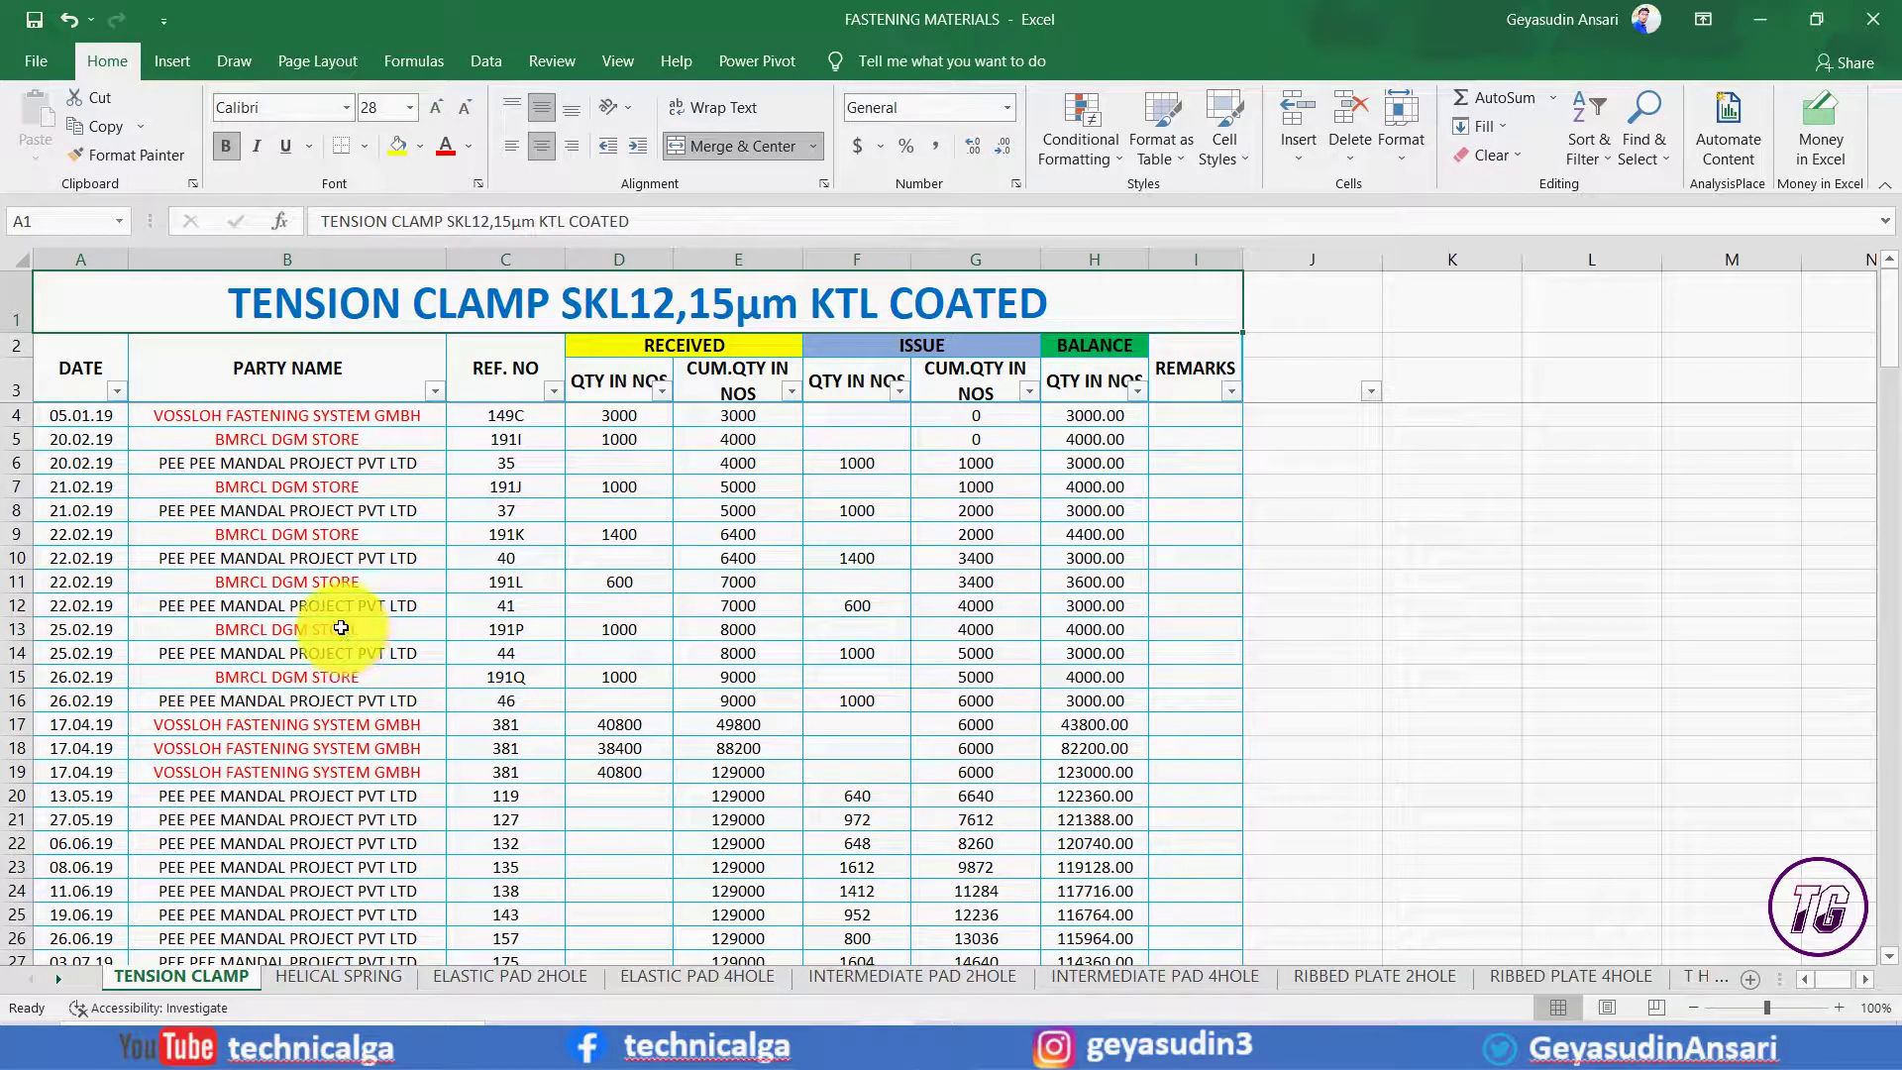
{"action": "key", "text": "ctrl+Up"}
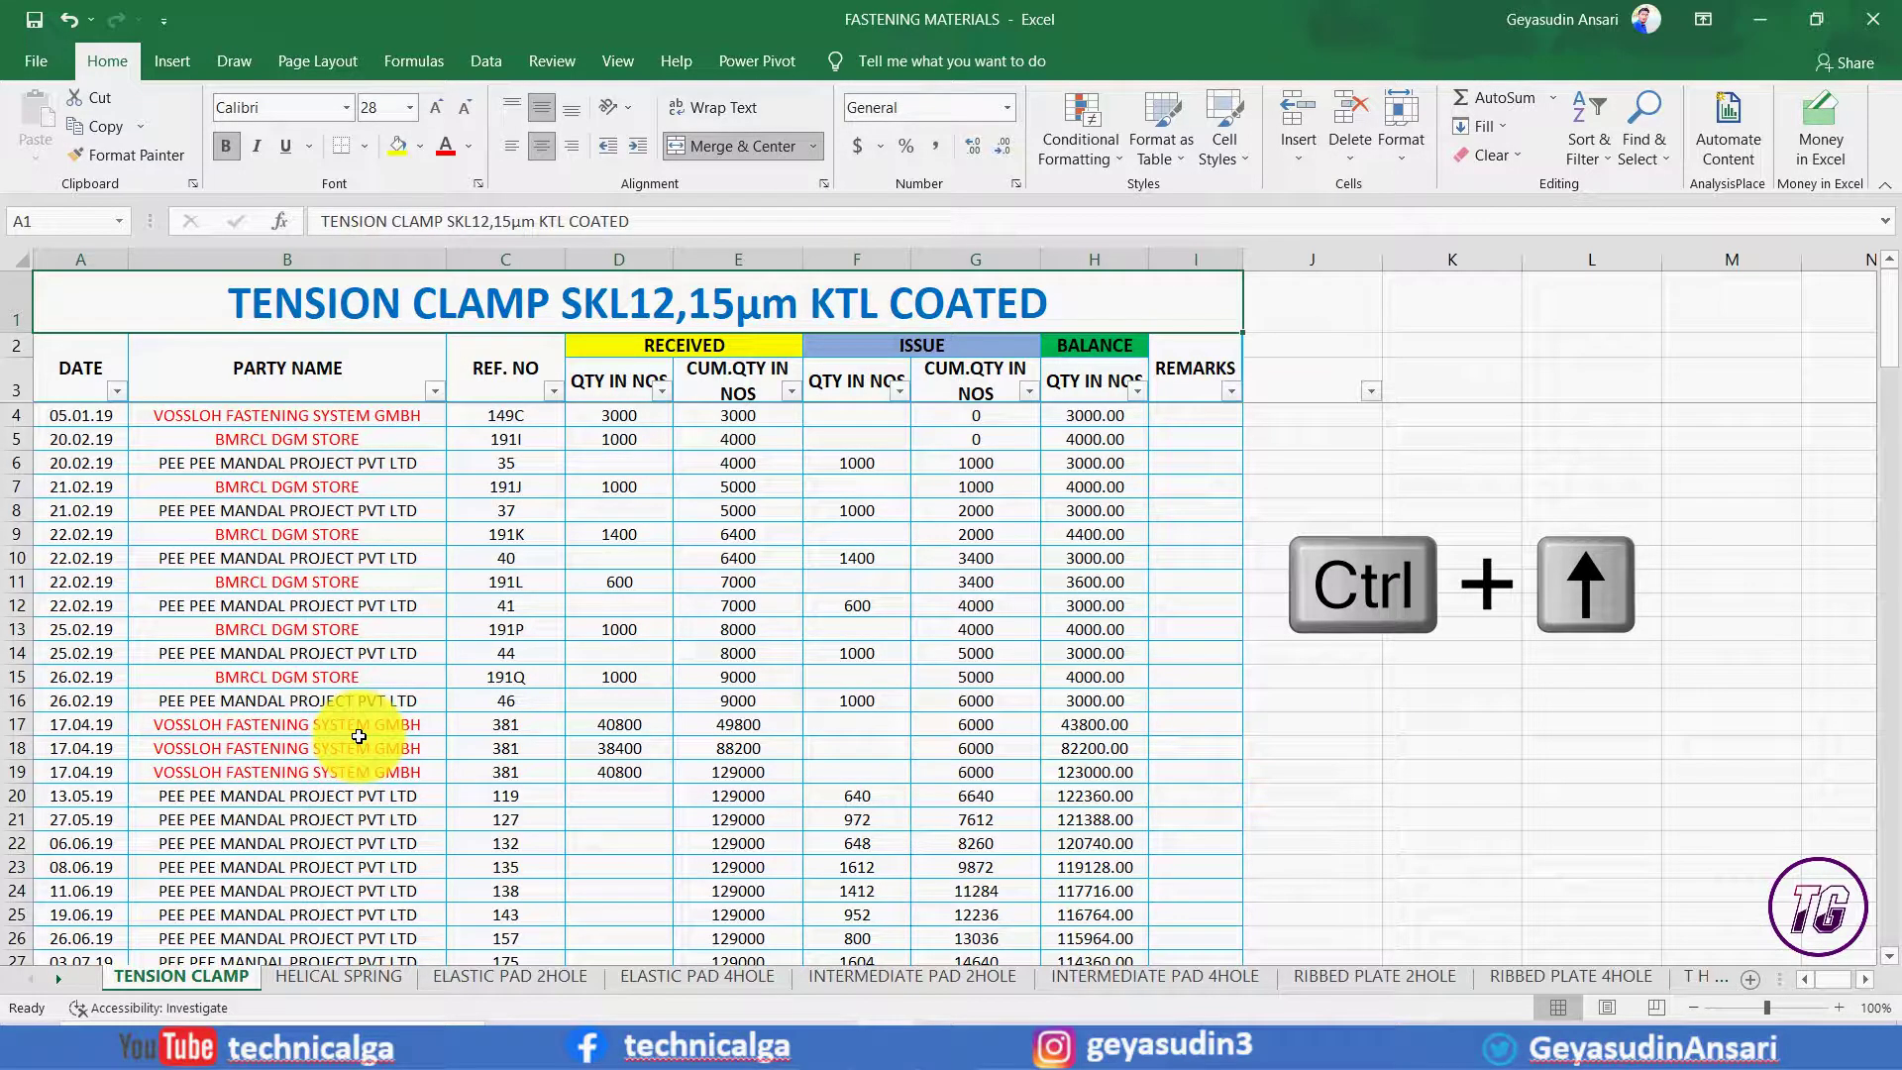
{"action": "left_click", "coordinate": [359, 979]}
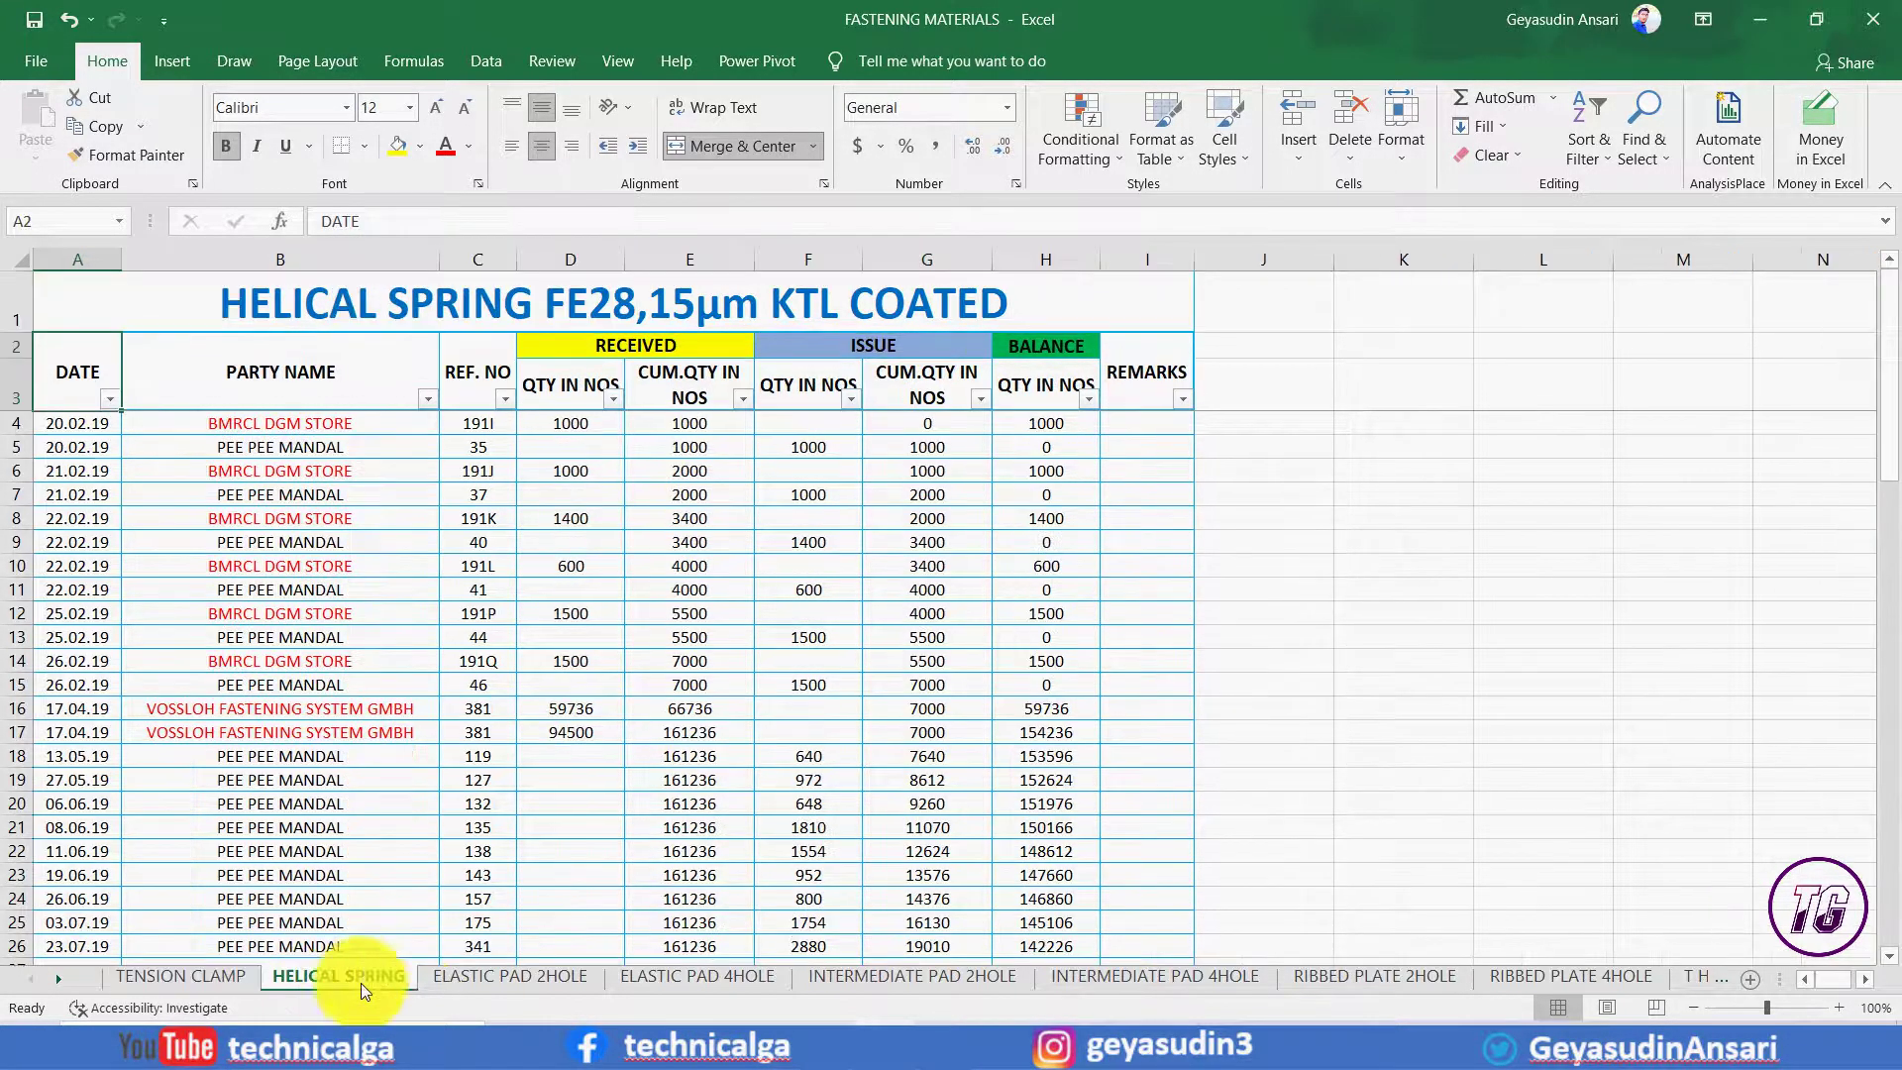
{"action": "left_click", "coordinate": [497, 979]}
{"action": "left_click", "coordinate": [694, 979]}
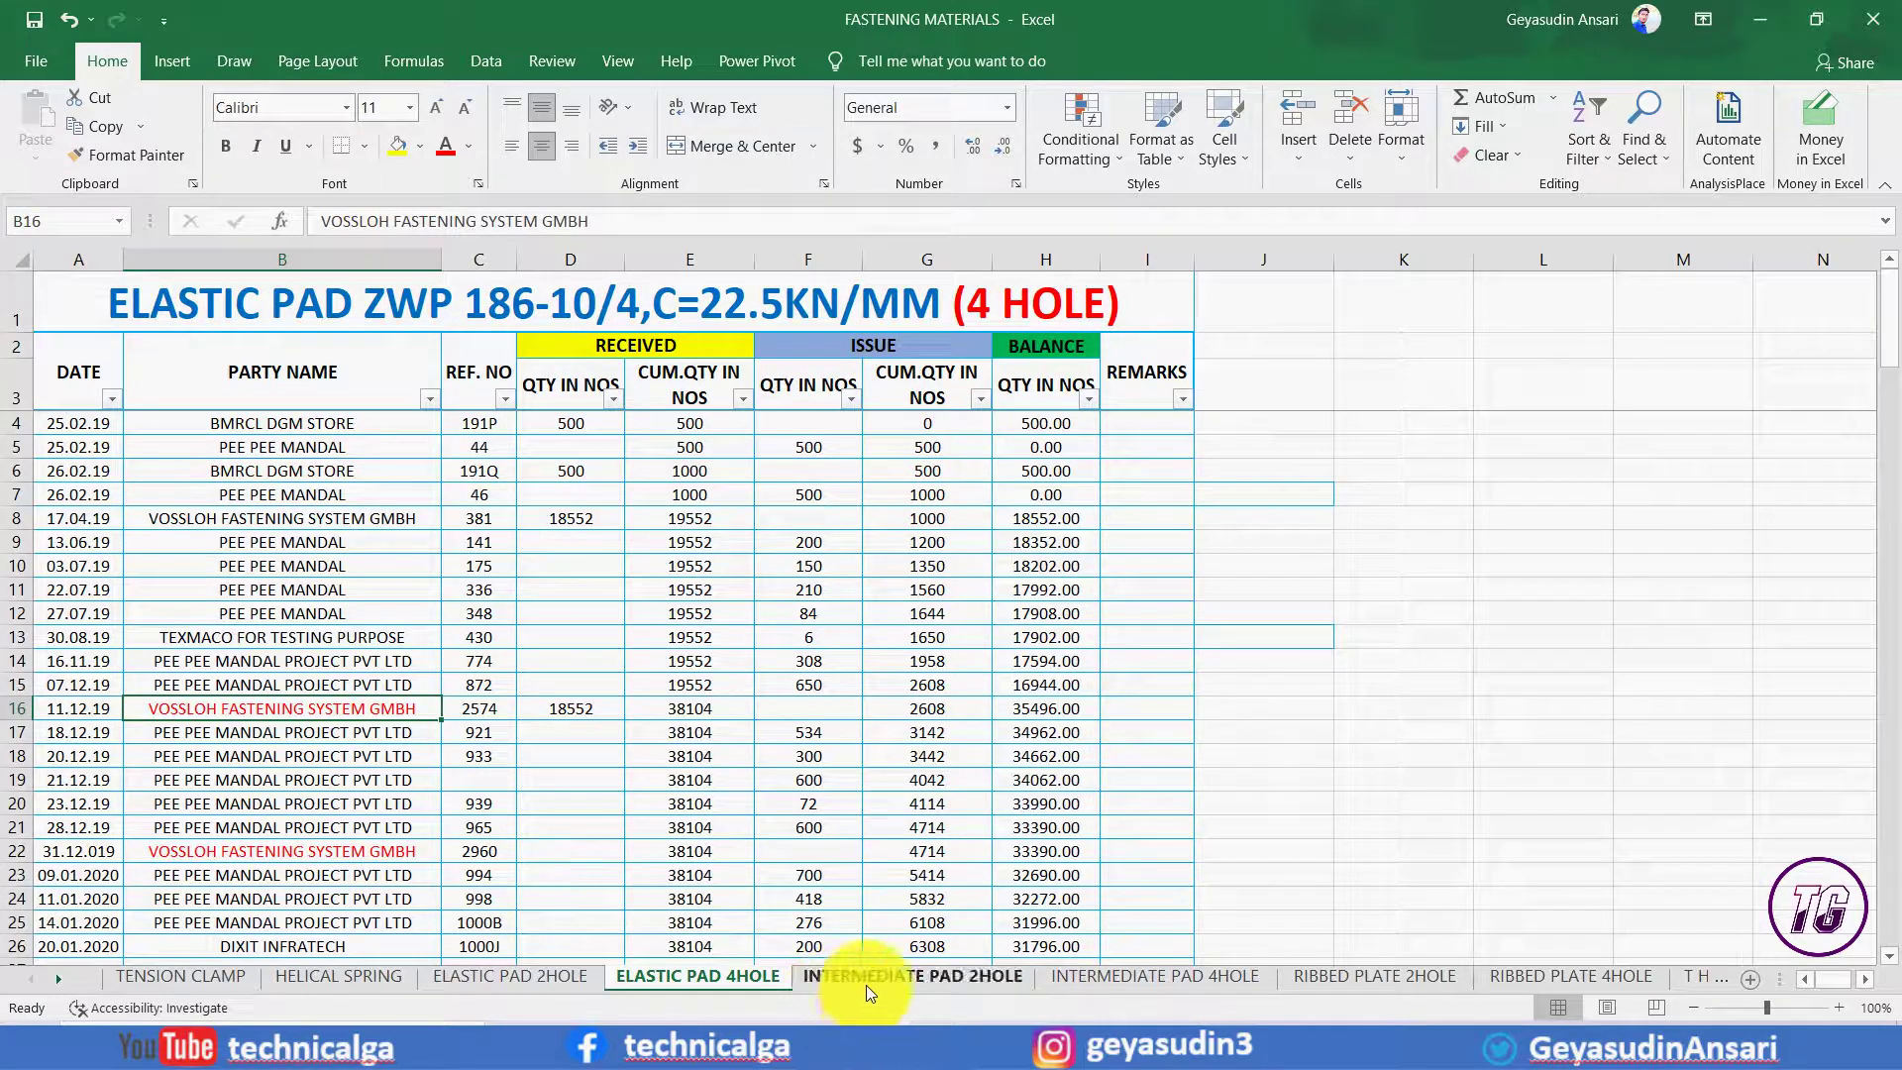
{"action": "left_click", "coordinate": [866, 984]}
{"action": "left_click", "coordinate": [1140, 978]}
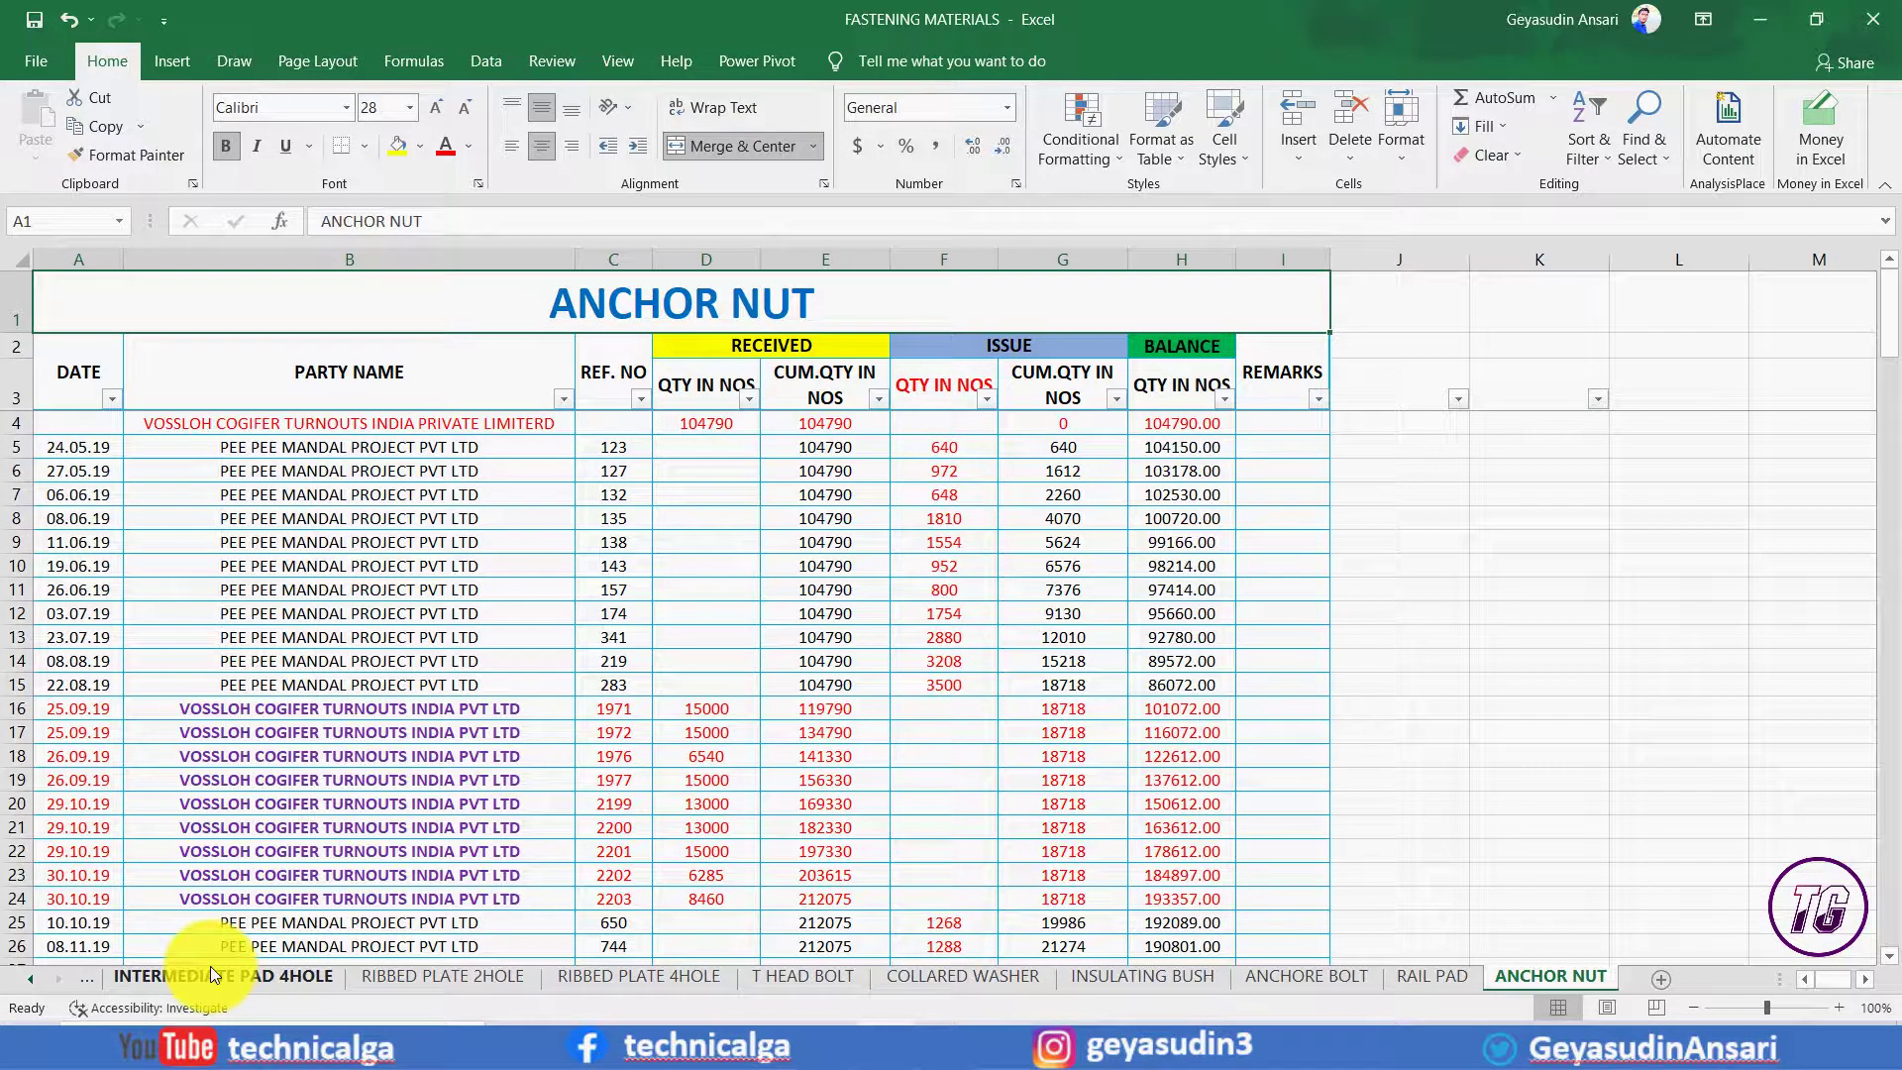
{"action": "key", "text": "ctrl+Page_Up"}
{"action": "key", "text": "ctrl+Page_Up"}
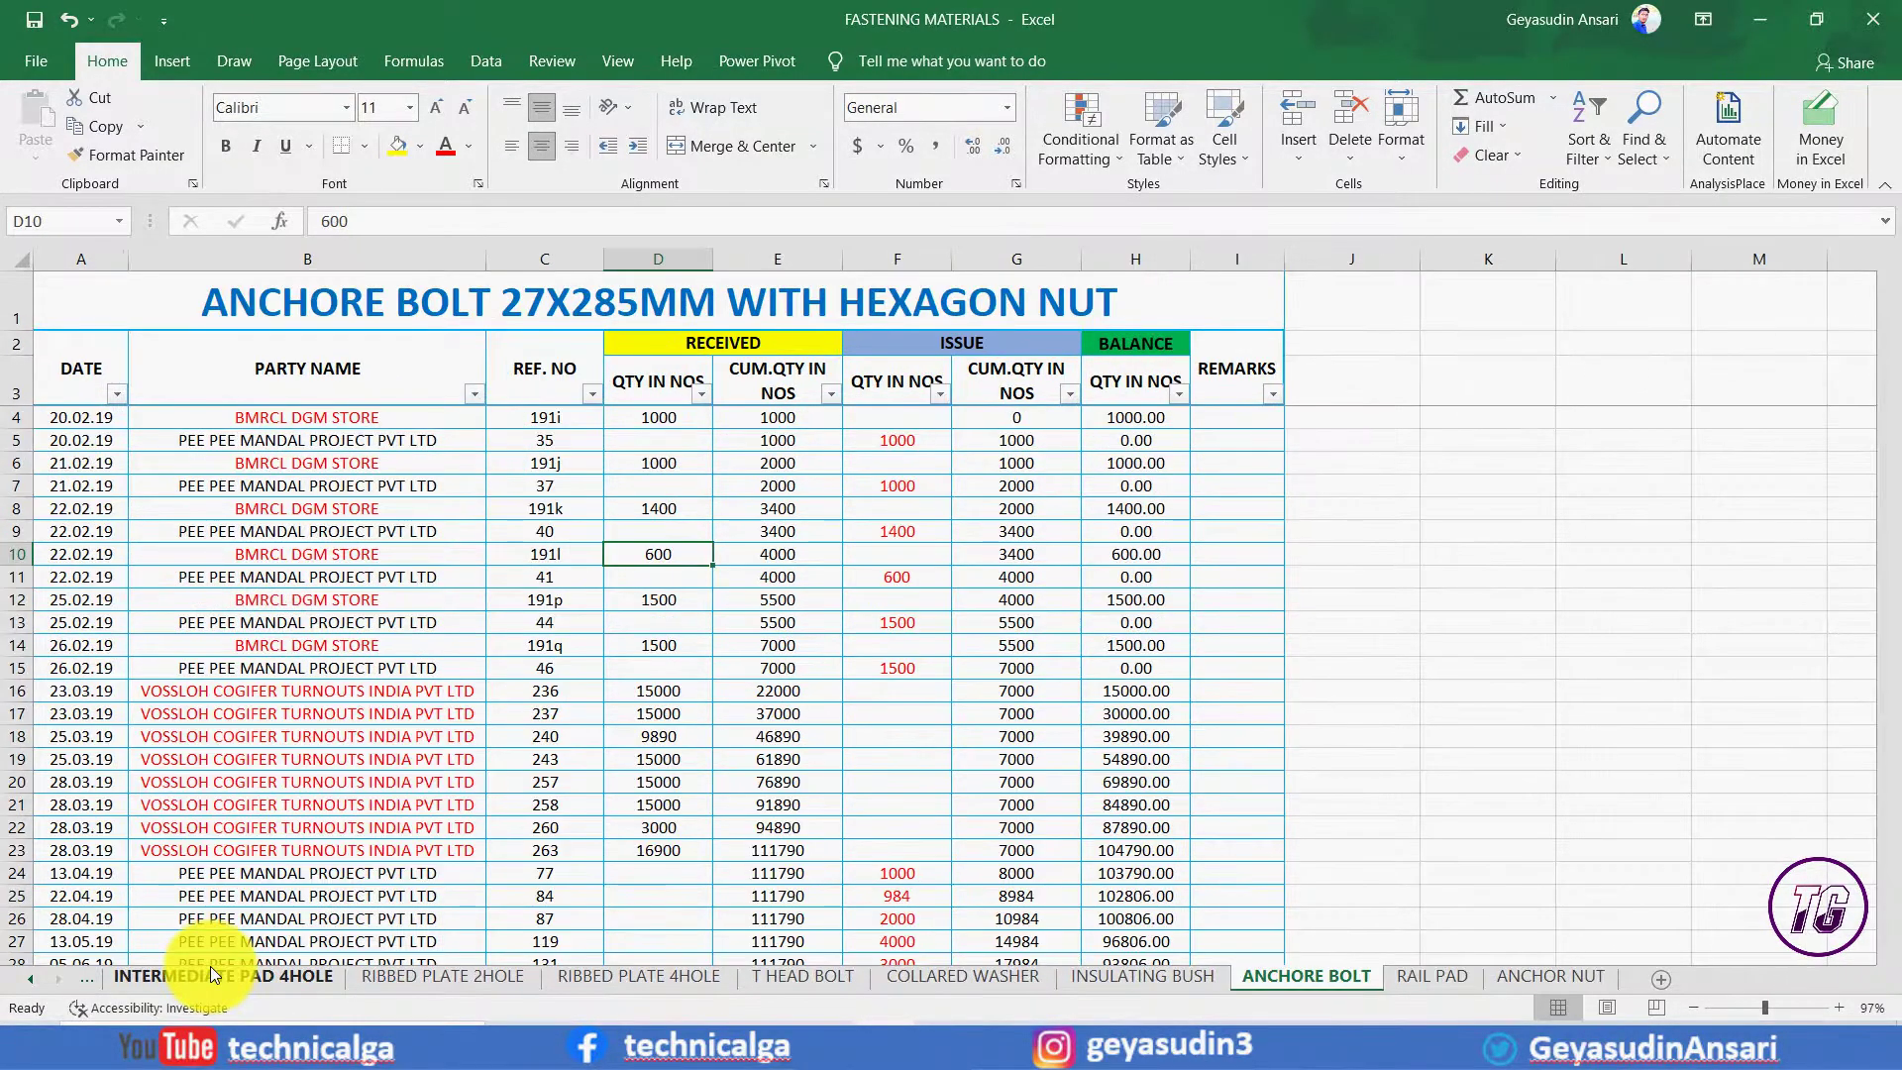
{"action": "key", "text": "ctrl+Page_Up"}
{"action": "key", "text": "ctrl+Page_Up"}
{"action": "key", "text": "ctrl+Page_Up"}
{"action": "key", "text": "ctrl+Page_Up"}
{"action": "key", "text": "ctrl+Page_Up"}
{"action": "key", "text": "ctrl+Page_Up"}
{"action": "key", "text": "ctrl+Page_Up"}
{"action": "key", "text": "ctrl+Page_Up"}
{"action": "key", "text": "ctrl+Page_Up"}
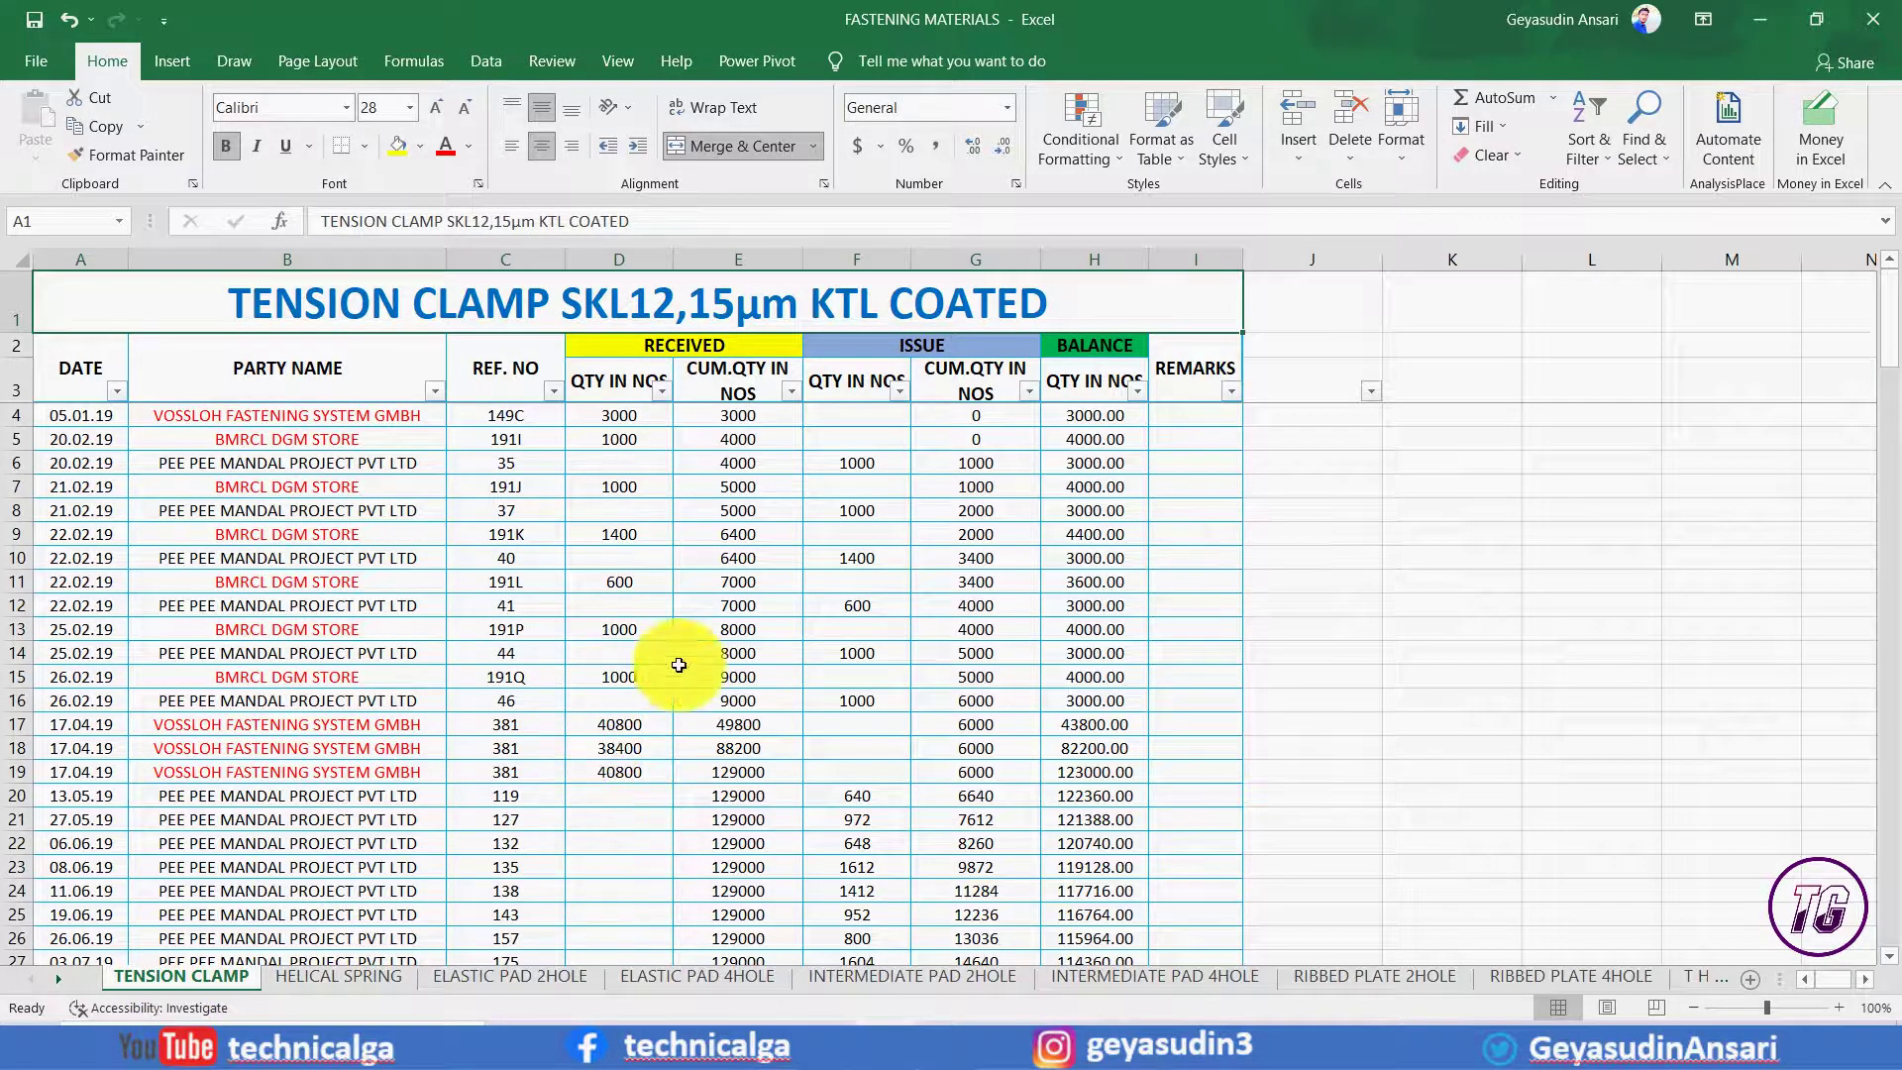
Inspect the =+G15+F16 running-total formula in G16 and other cumulative issue cells, leaving them unchanged.
{"action": "left_click", "coordinate": [974, 699]}
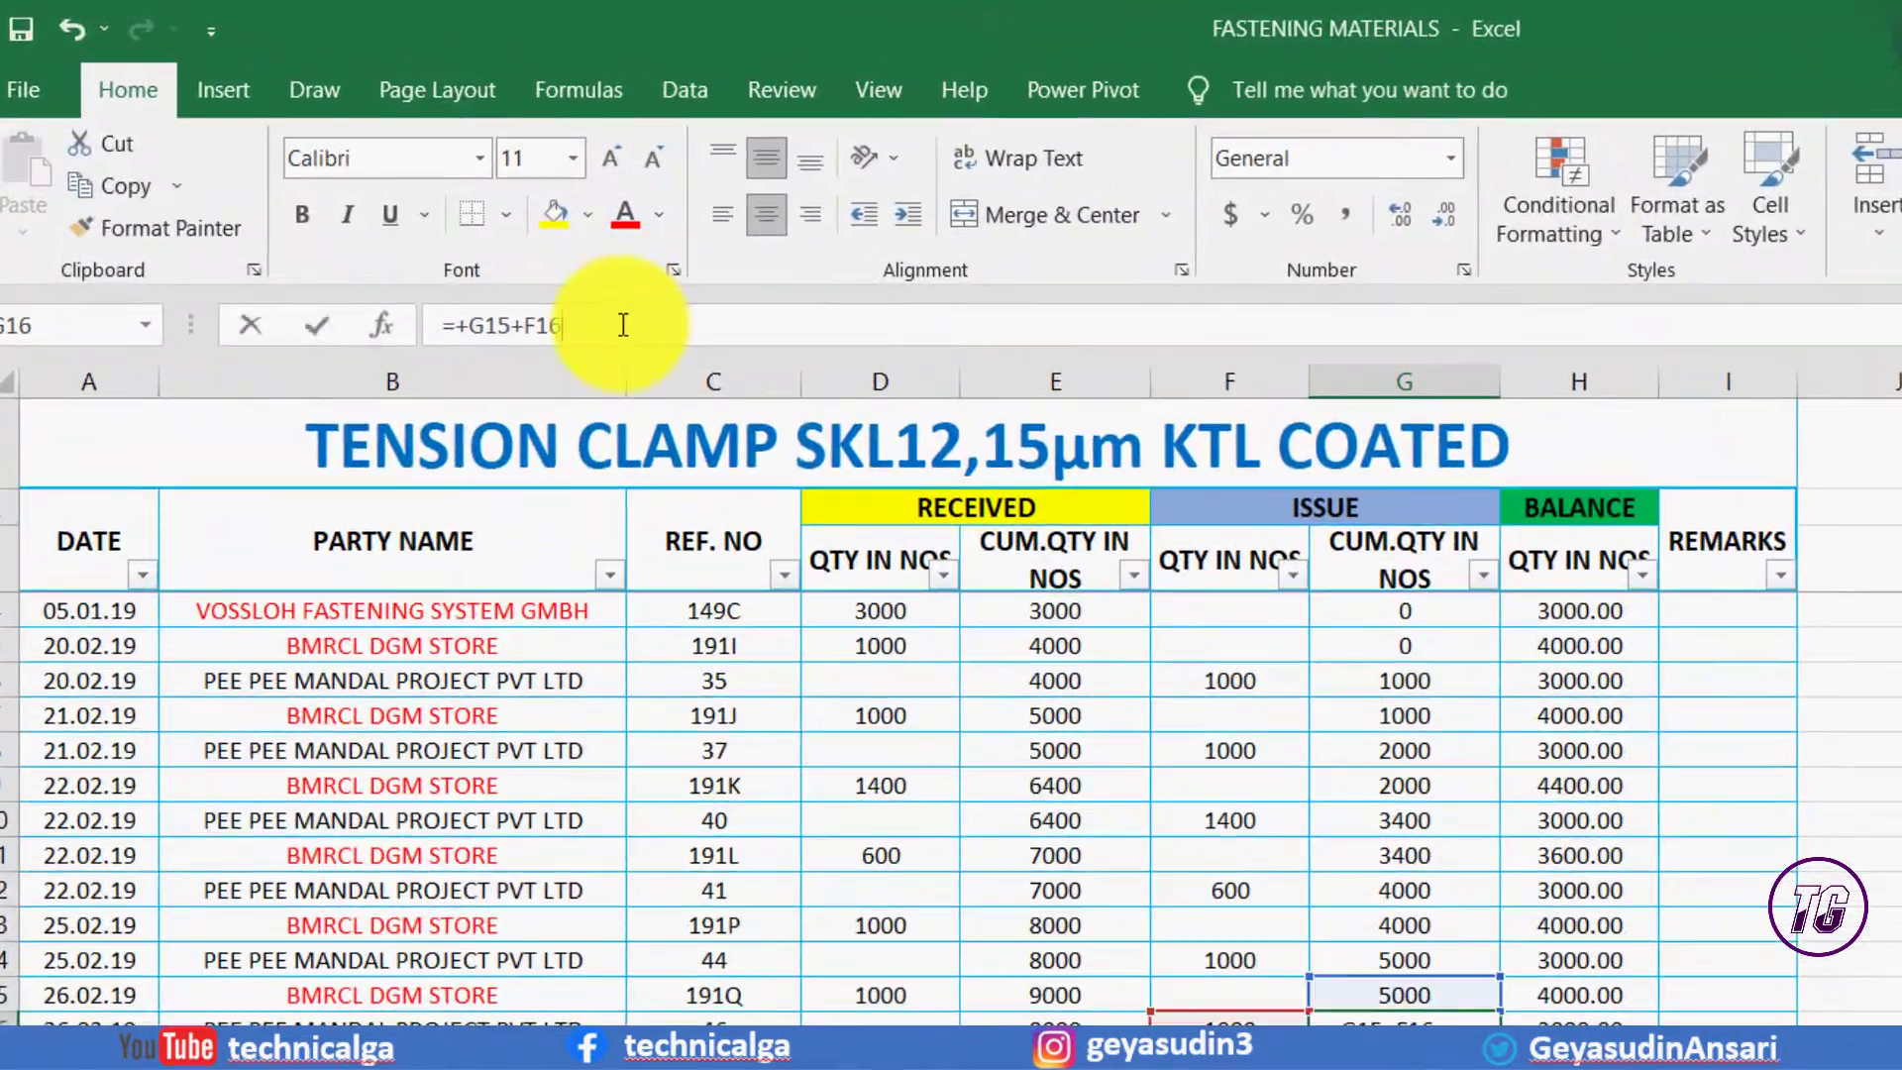
{"action": "left_click_drag", "start_coordinate": [625, 321], "coordinate": [416, 323]}
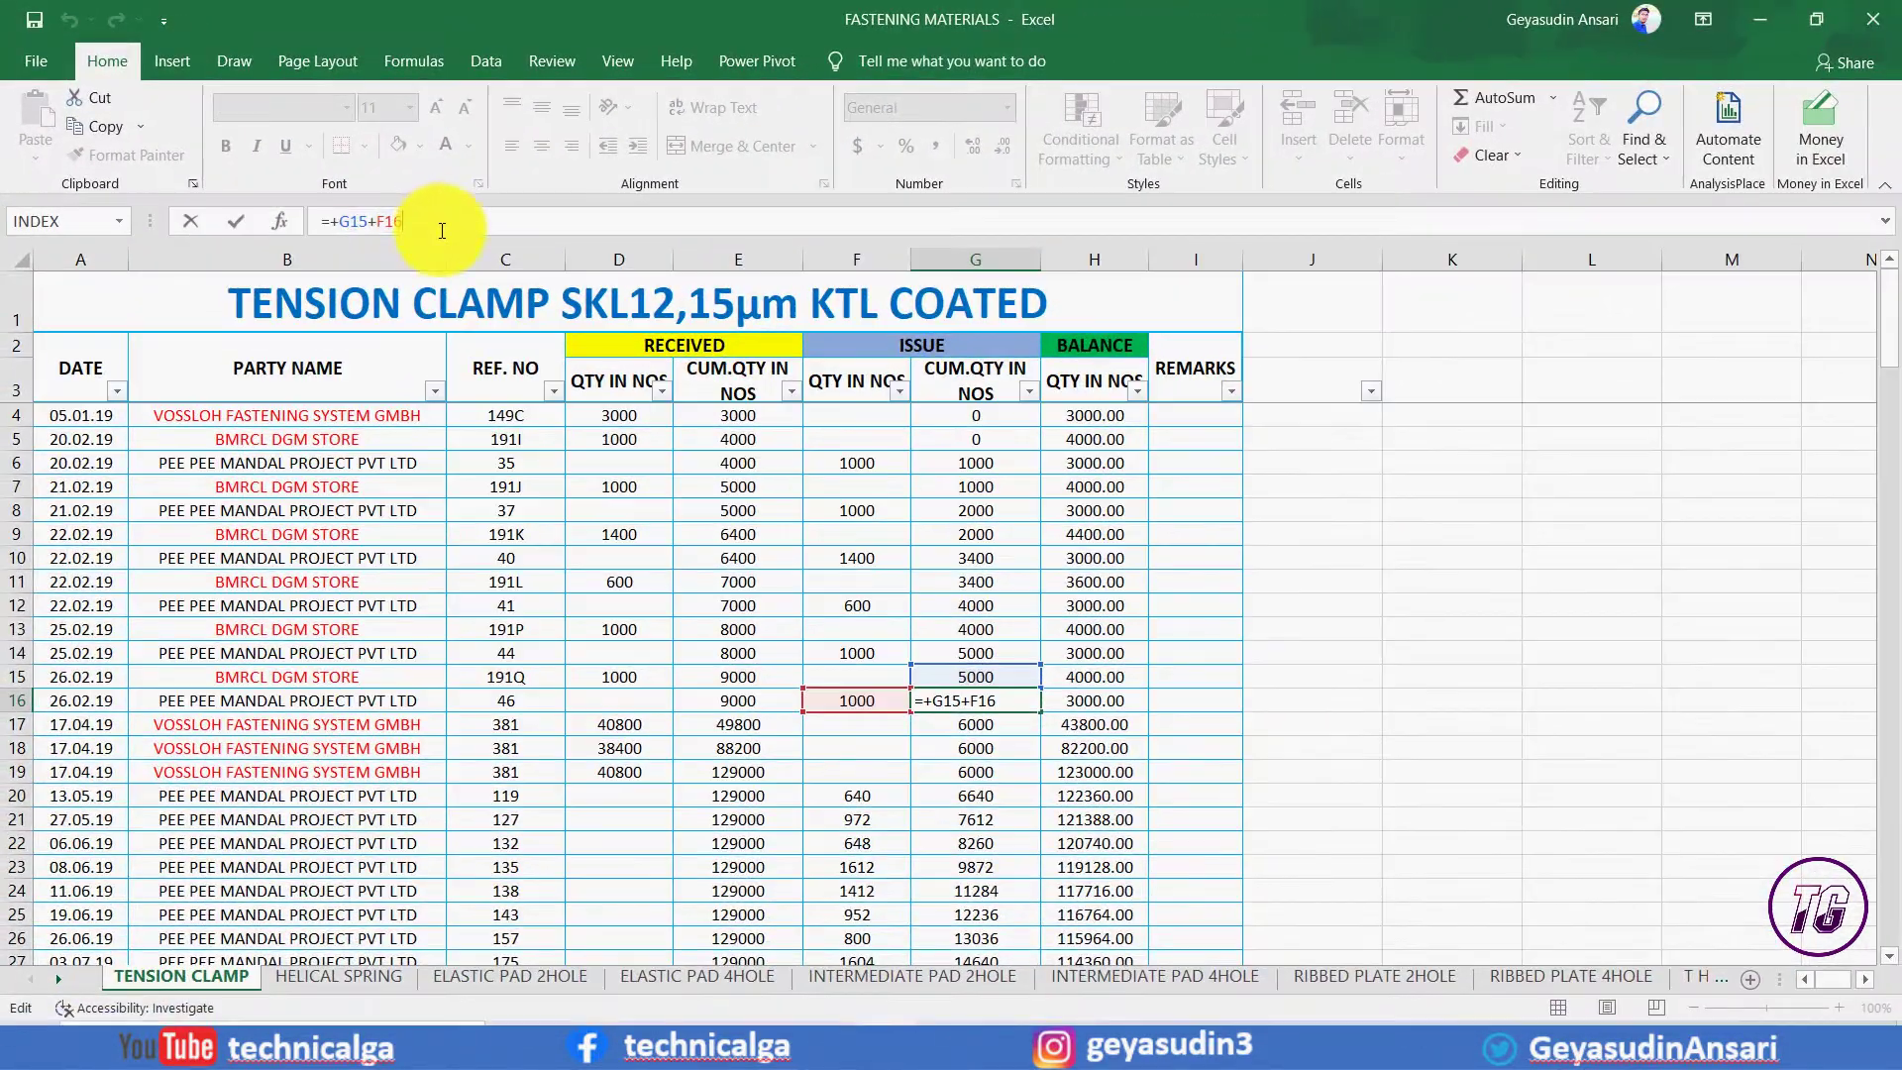
{"action": "key", "text": "Escape"}
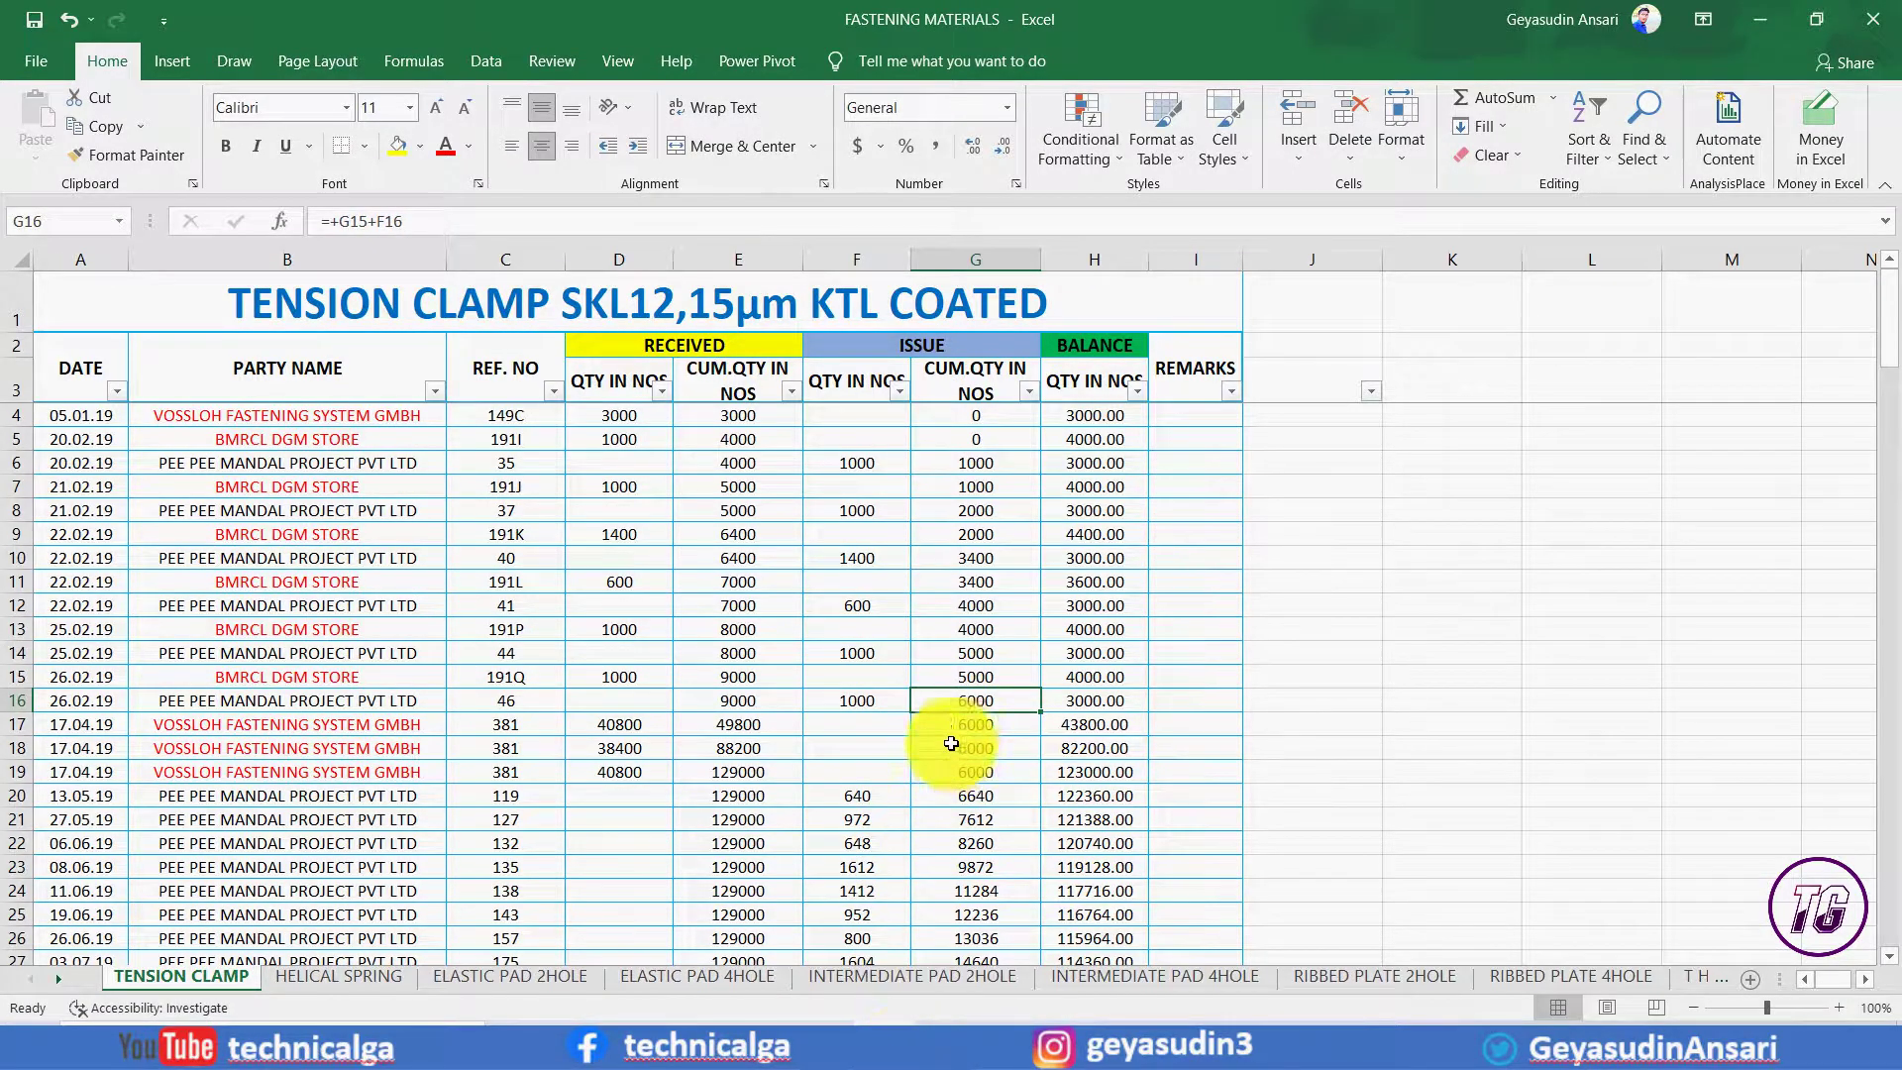
{"action": "key", "text": "ctrl+apostrophe"}
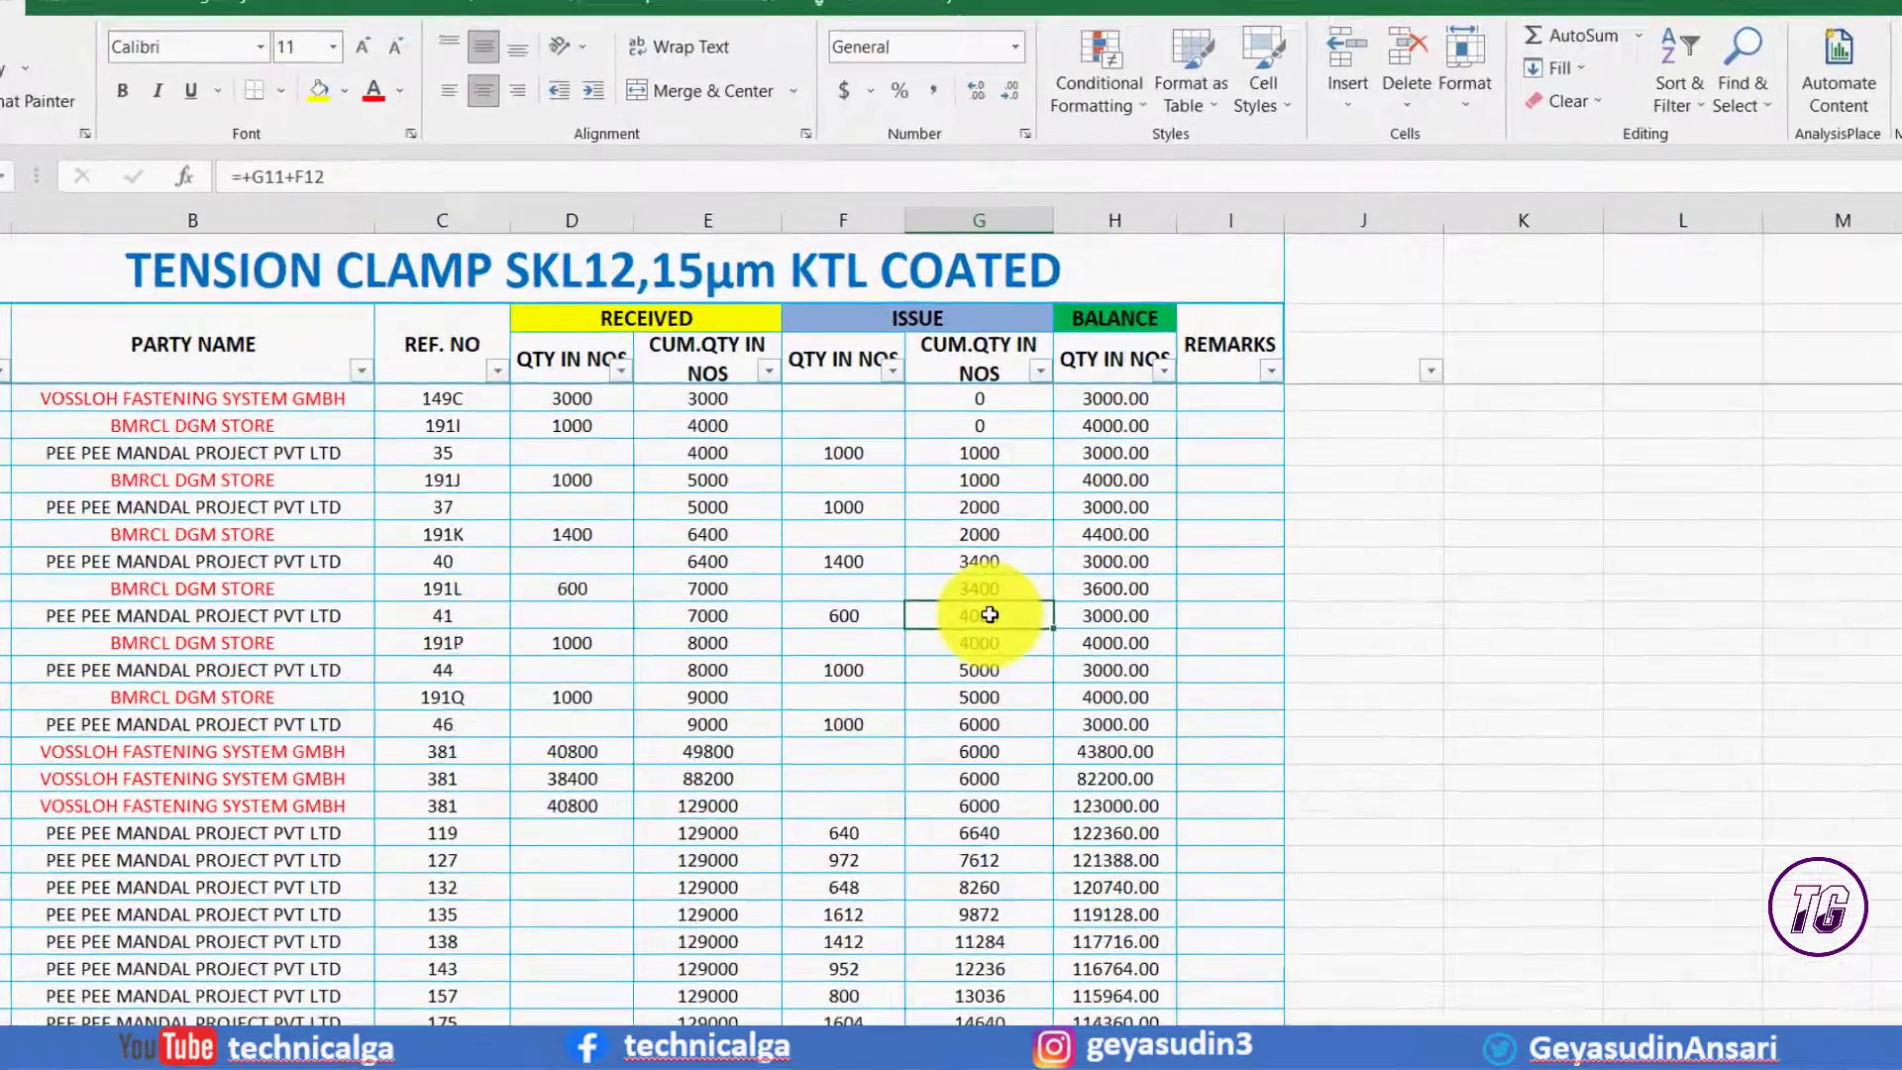
{"action": "left_click", "coordinate": [985, 604]}
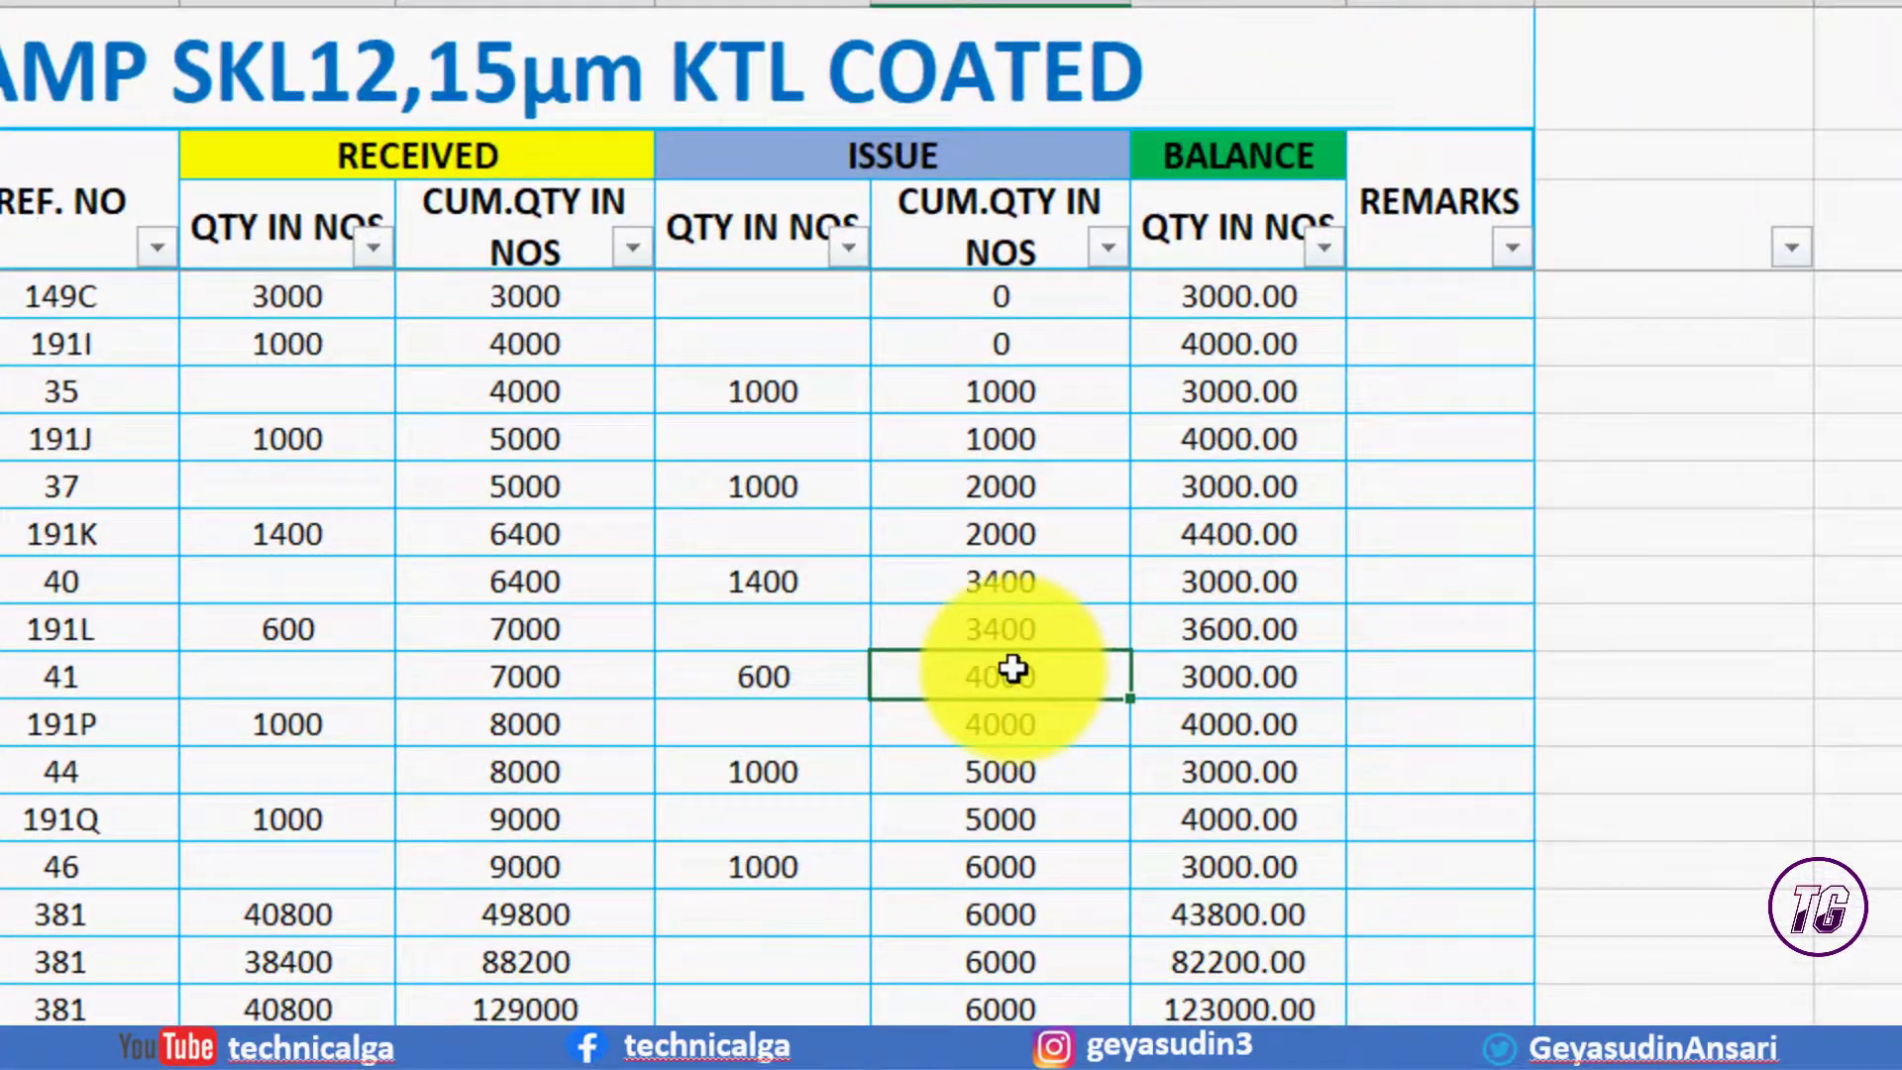
{"action": "double_click", "coordinate": [1013, 670]}
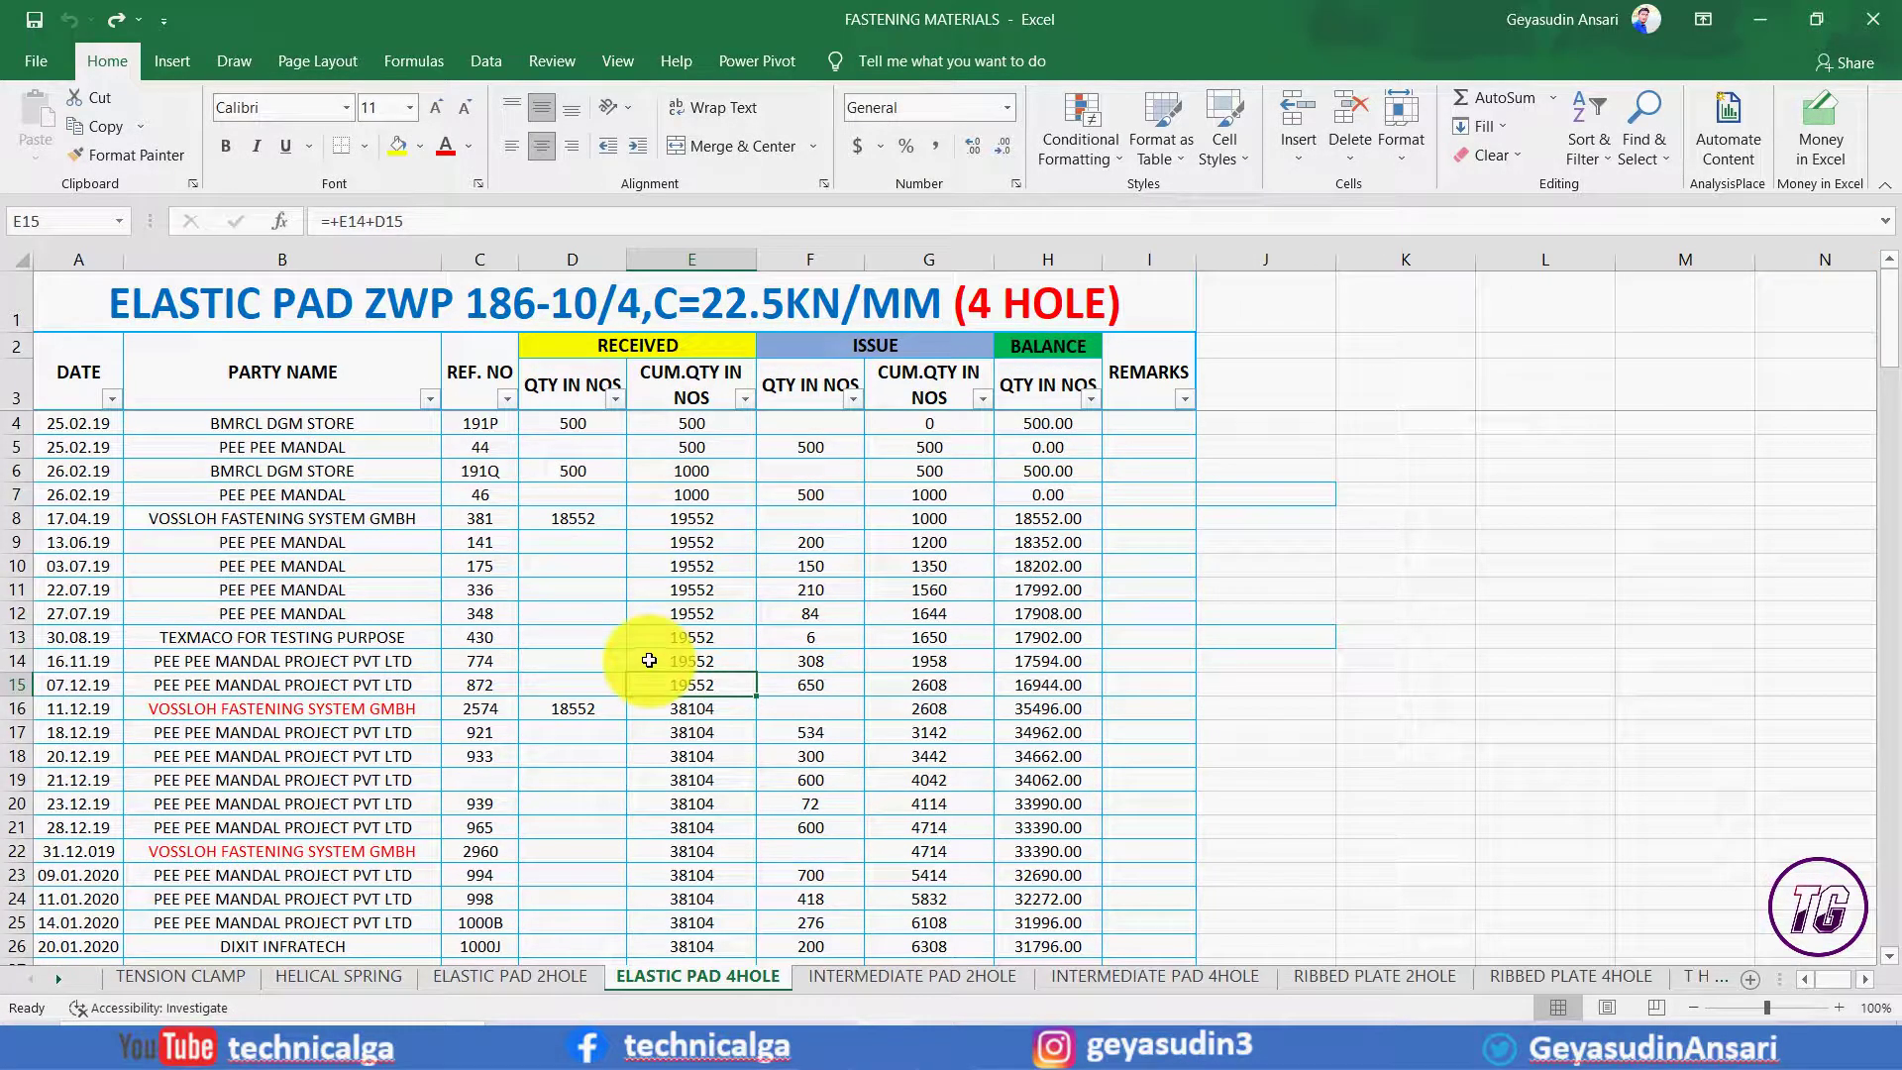
{"action": "key", "text": "ctrl+BackSpace"}
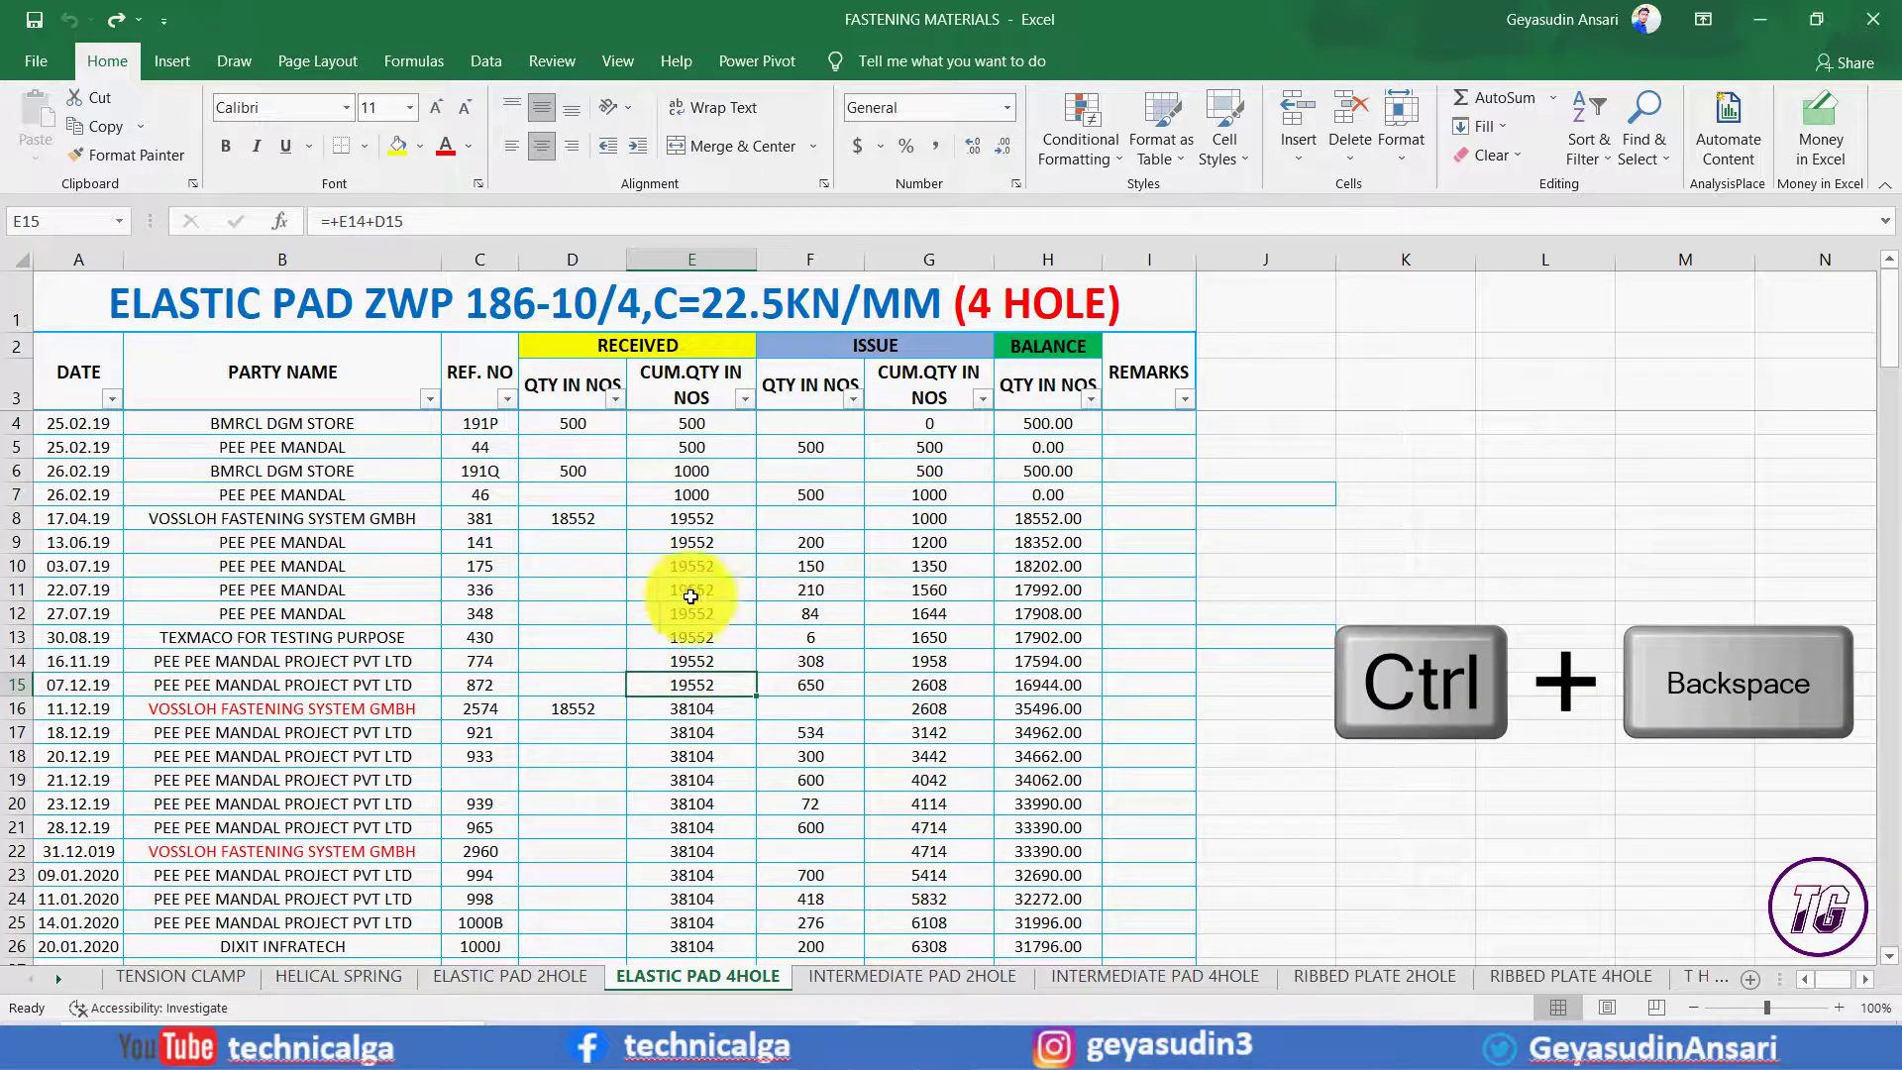
{"action": "left_click", "coordinate": [171, 447]}
{"action": "scroll", "coordinate": [415, 519], "scroll_direction": "down", "scroll_amount": 15}
{"action": "scroll", "coordinate": [637, 531], "scroll_direction": "up", "scroll_amount": 15}
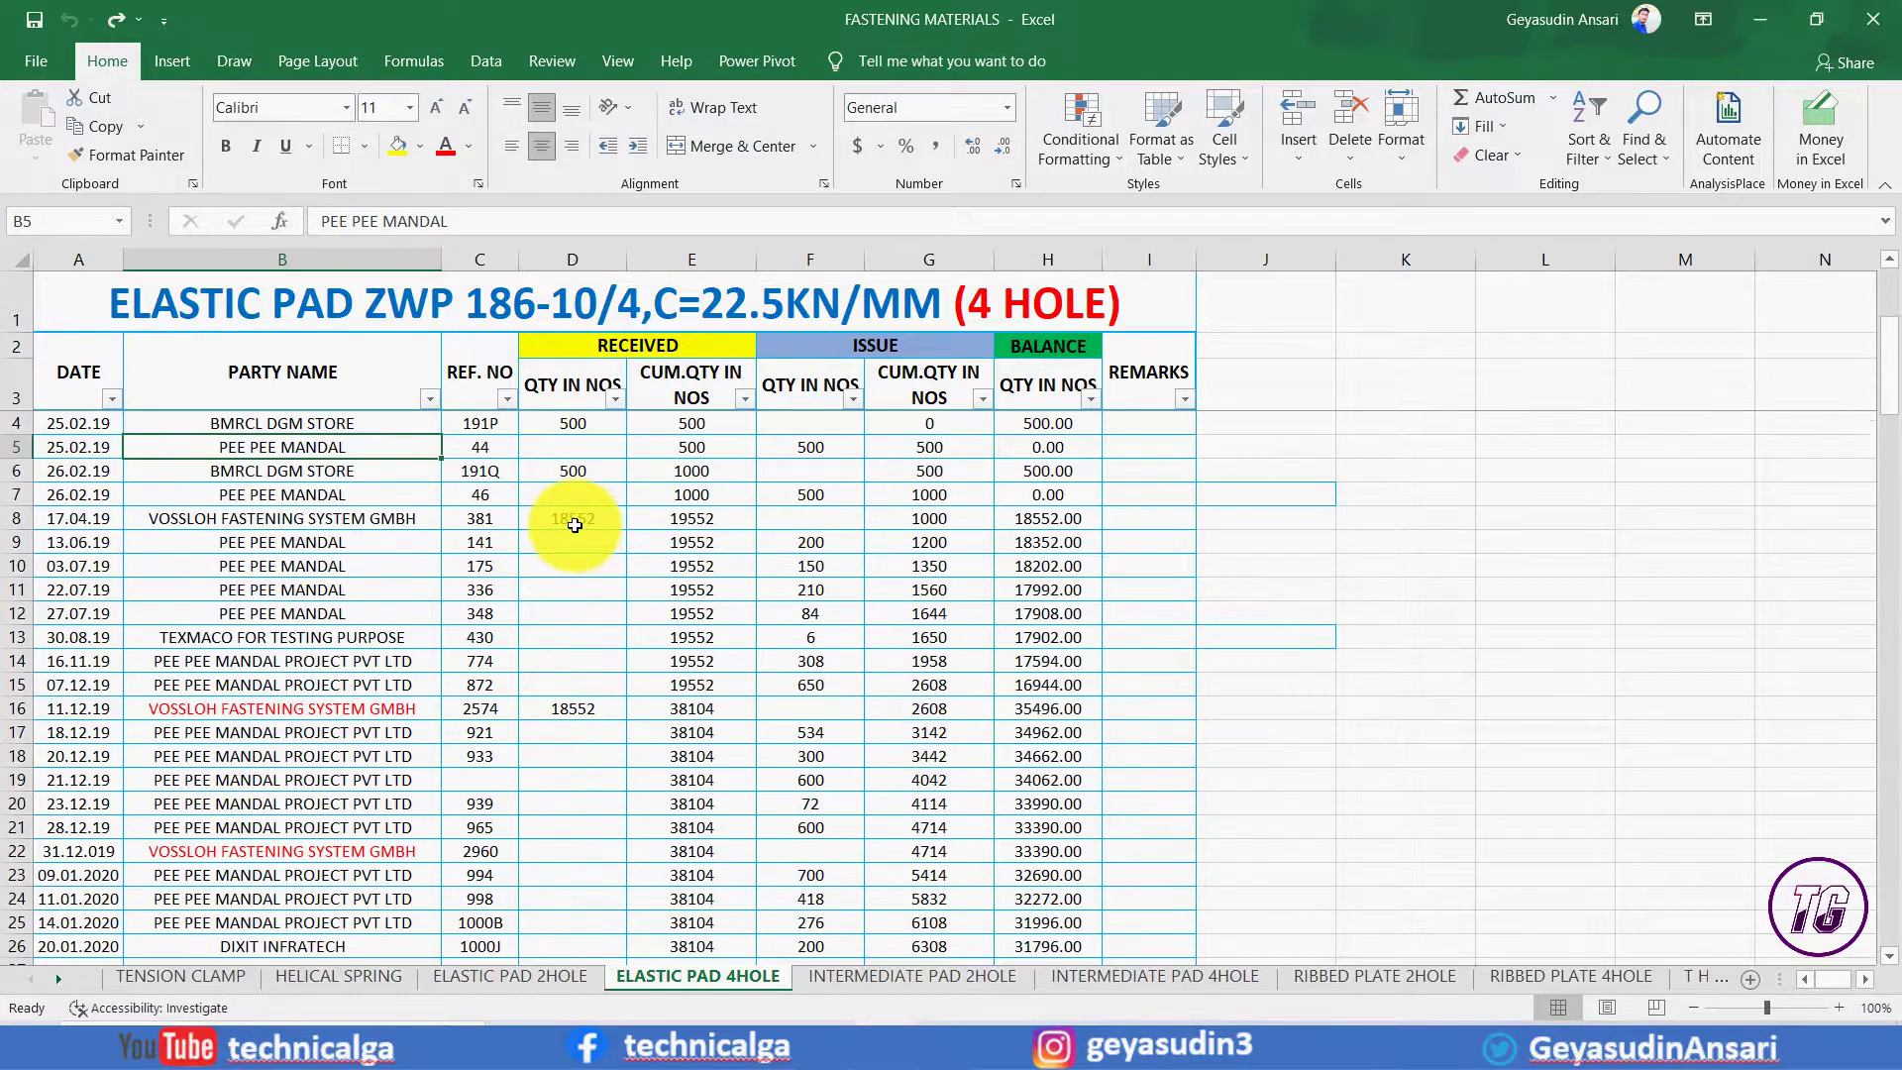
{"action": "scroll", "coordinate": [565, 518], "scroll_direction": "down", "scroll_amount": 20}
{"action": "scroll", "coordinate": [564, 522], "scroll_direction": "down", "scroll_amount": 3}
{"action": "scroll", "coordinate": [576, 524], "scroll_direction": "down", "scroll_amount": 20}
{"action": "scroll", "coordinate": [576, 525], "scroll_direction": "down", "scroll_amount": 20}
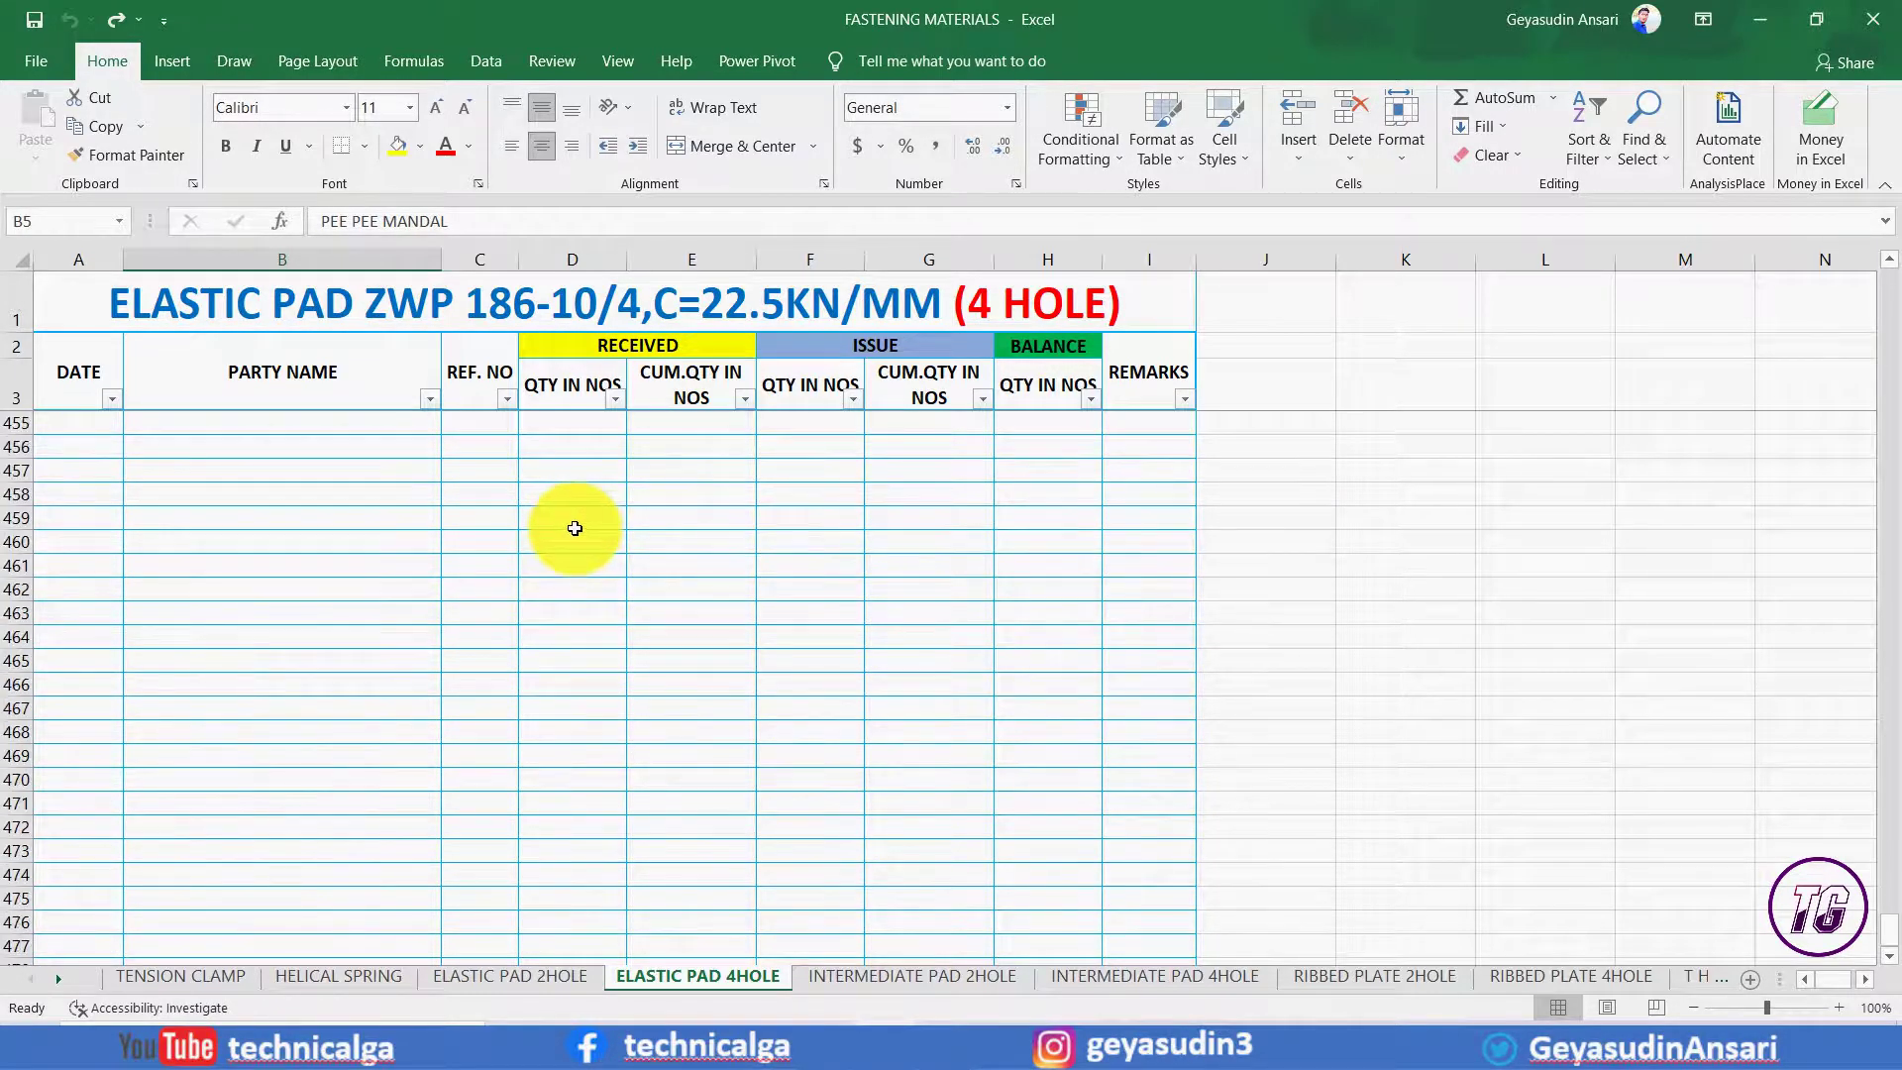
{"action": "scroll", "coordinate": [575, 526], "scroll_direction": "down", "scroll_amount": 20}
{"action": "scroll", "coordinate": [574, 528], "scroll_direction": "down", "scroll_amount": 20}
{"action": "scroll", "coordinate": [574, 528], "scroll_direction": "down", "scroll_amount": 20}
{"action": "scroll", "coordinate": [573, 528], "scroll_direction": "down", "scroll_amount": 20}
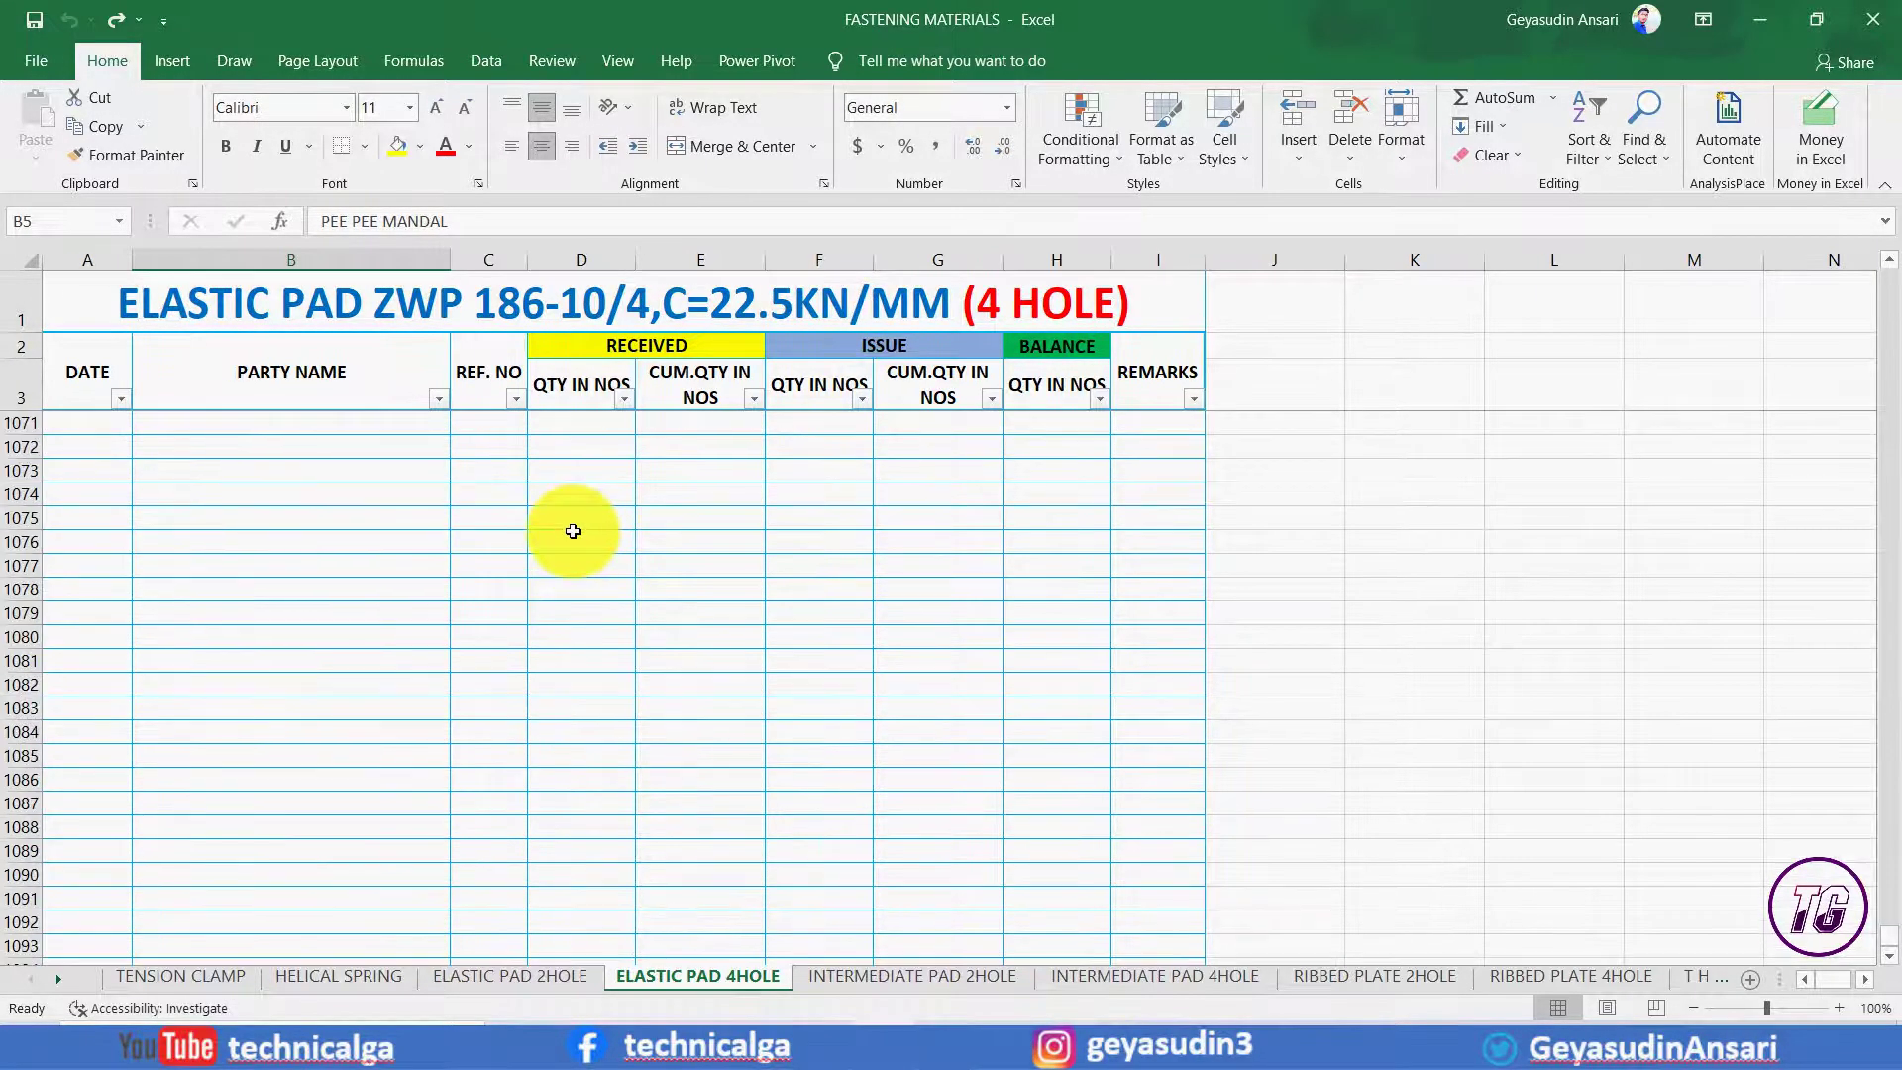
{"action": "scroll", "coordinate": [573, 528], "scroll_direction": "down", "scroll_amount": 20}
{"action": "scroll", "coordinate": [572, 529], "scroll_direction": "down", "scroll_amount": 20}
{"action": "scroll", "coordinate": [573, 529], "scroll_direction": "down", "scroll_amount": 20}
{"action": "scroll", "coordinate": [573, 529], "scroll_direction": "down", "scroll_amount": 20}
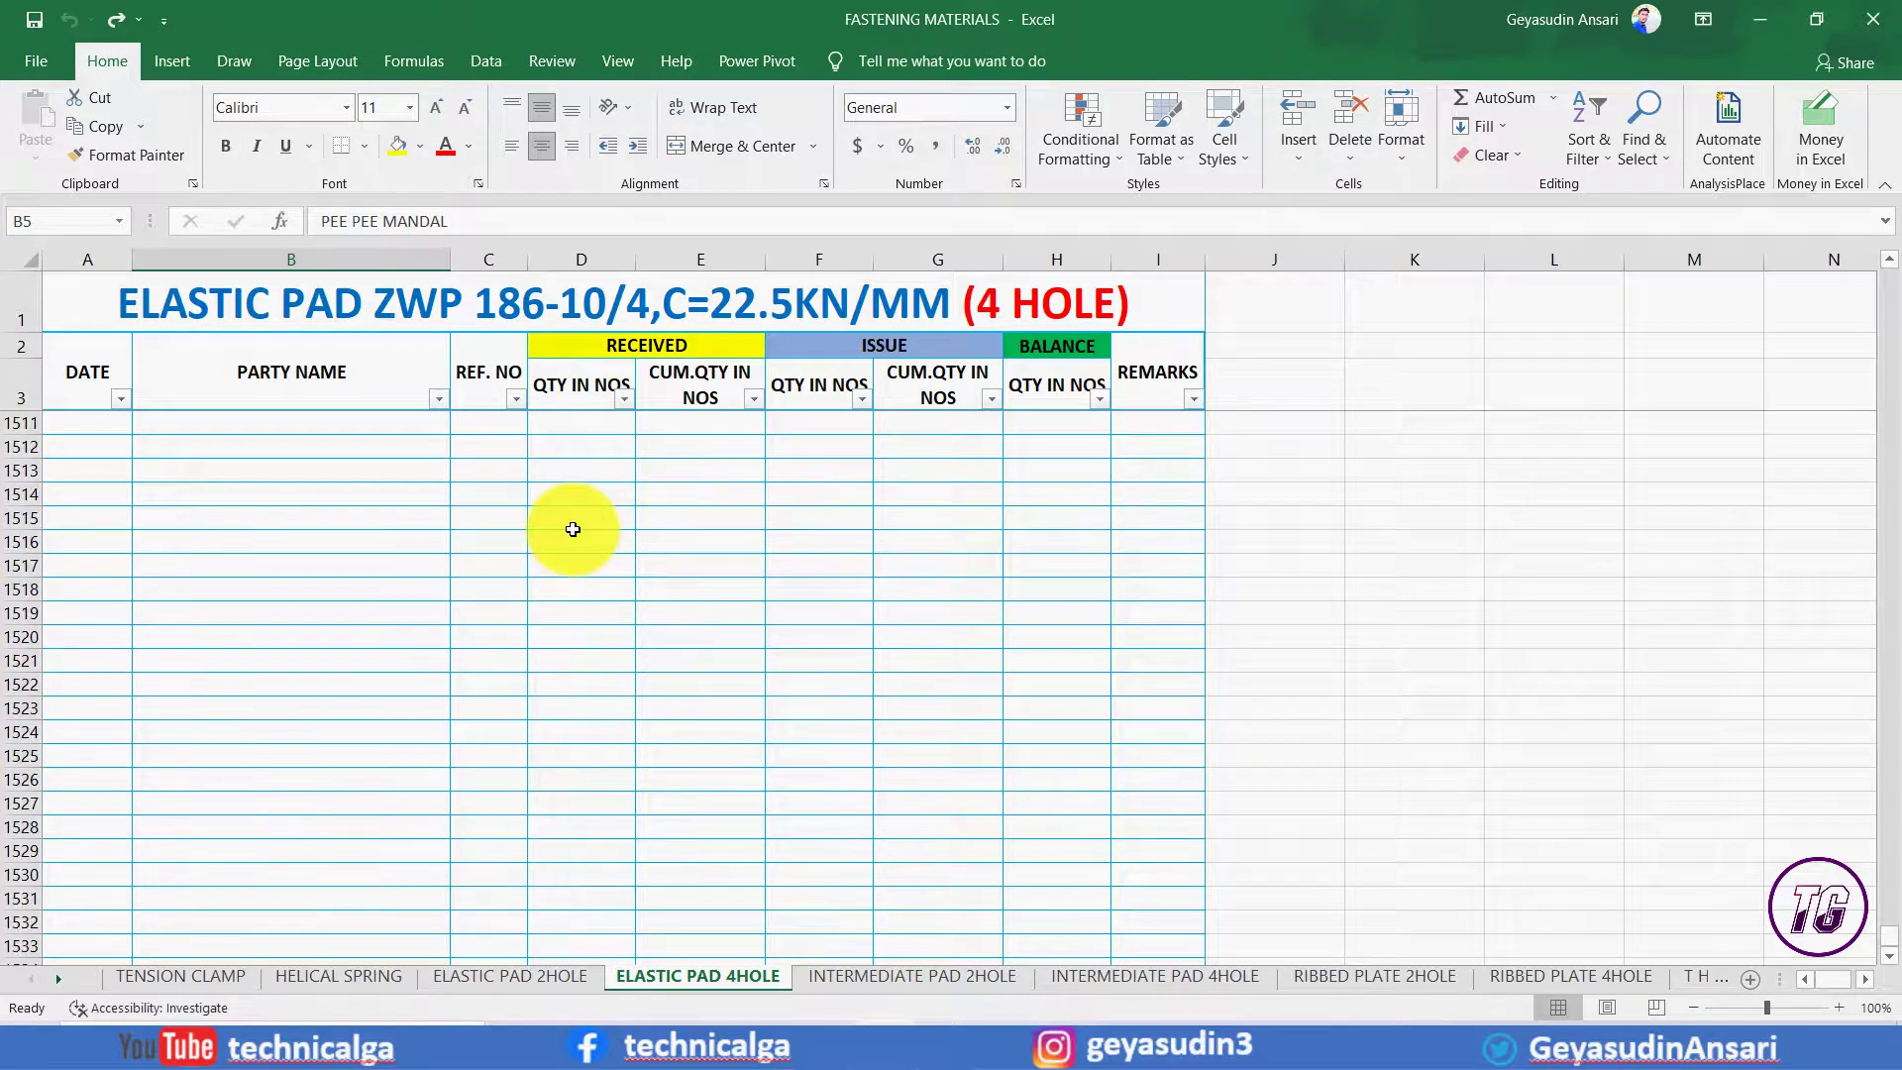
{"action": "scroll", "coordinate": [572, 529], "scroll_direction": "down", "scroll_amount": 20}
{"action": "scroll", "coordinate": [573, 529], "scroll_direction": "down", "scroll_amount": 20}
{"action": "scroll", "coordinate": [573, 529], "scroll_direction": "down", "scroll_amount": 20}
{"action": "scroll", "coordinate": [567, 526], "scroll_direction": "down", "scroll_amount": 20}
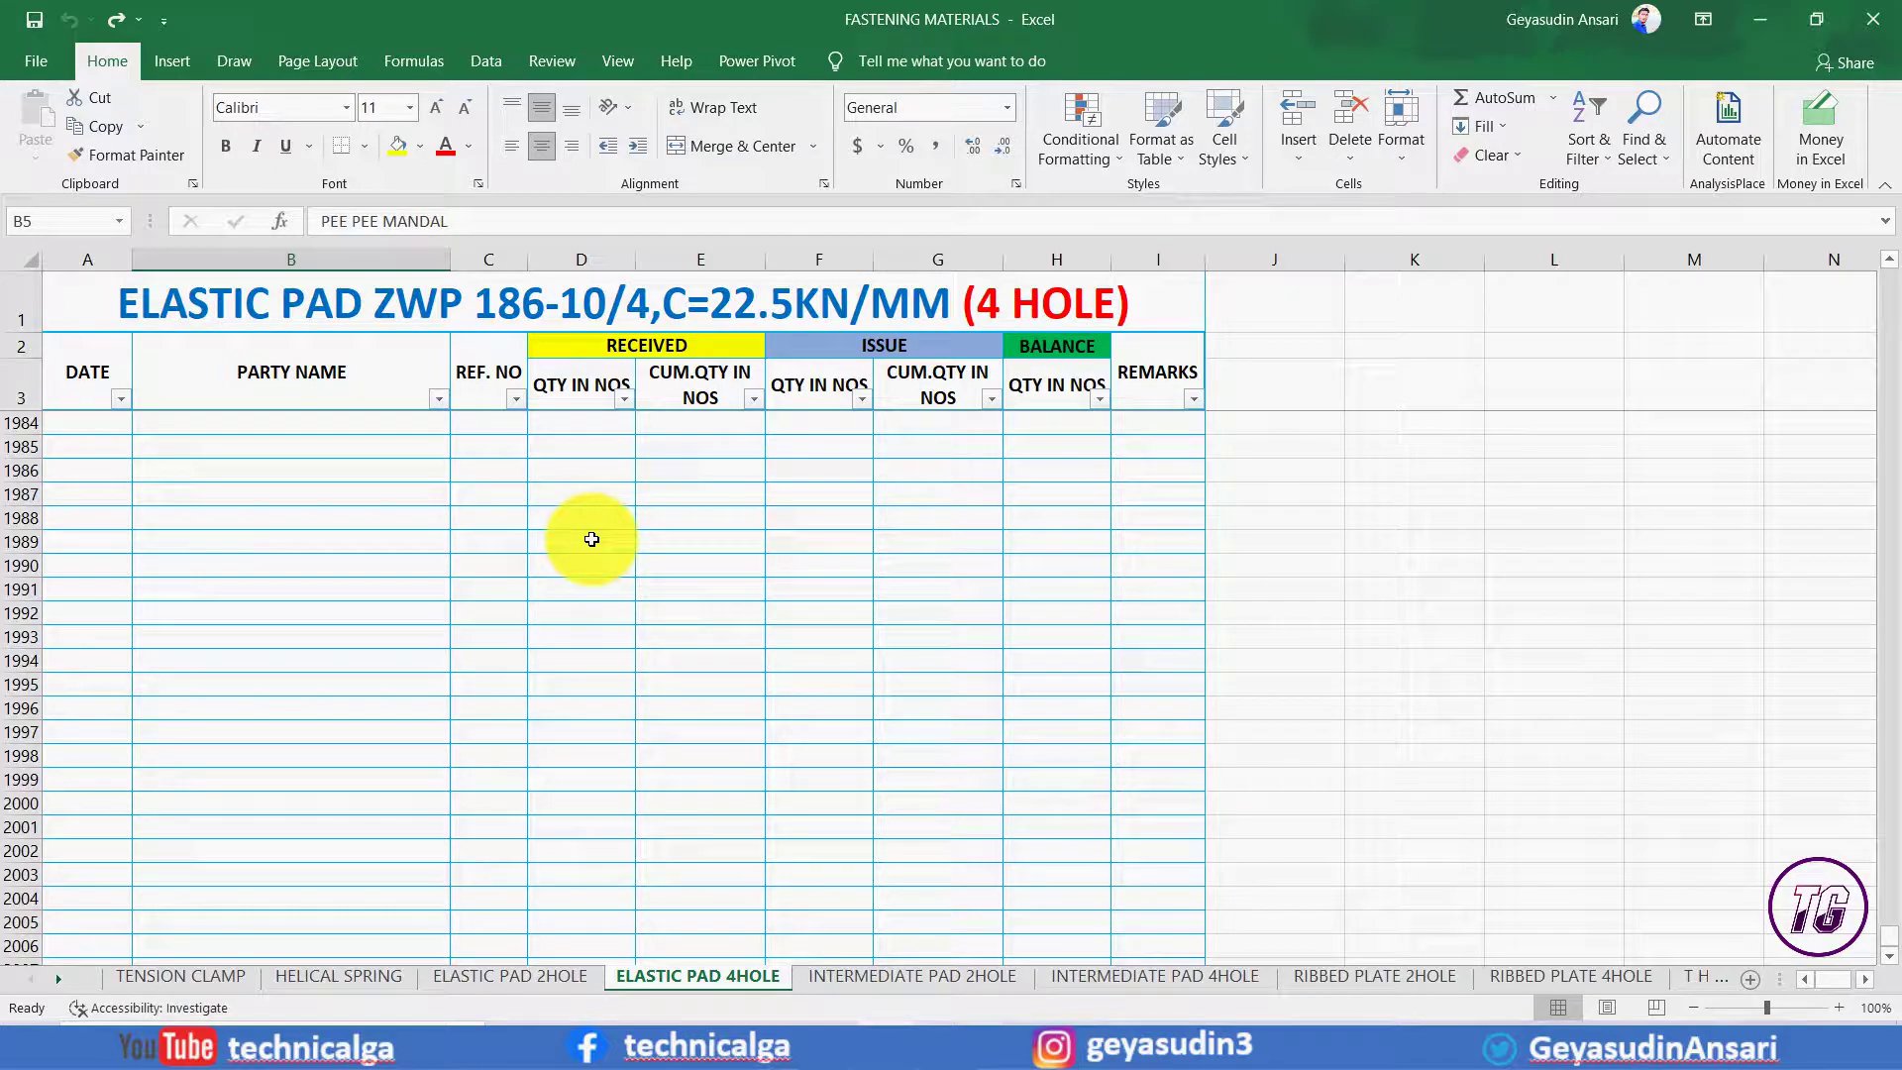
{"action": "key", "text": "ctrl+BackSpace"}
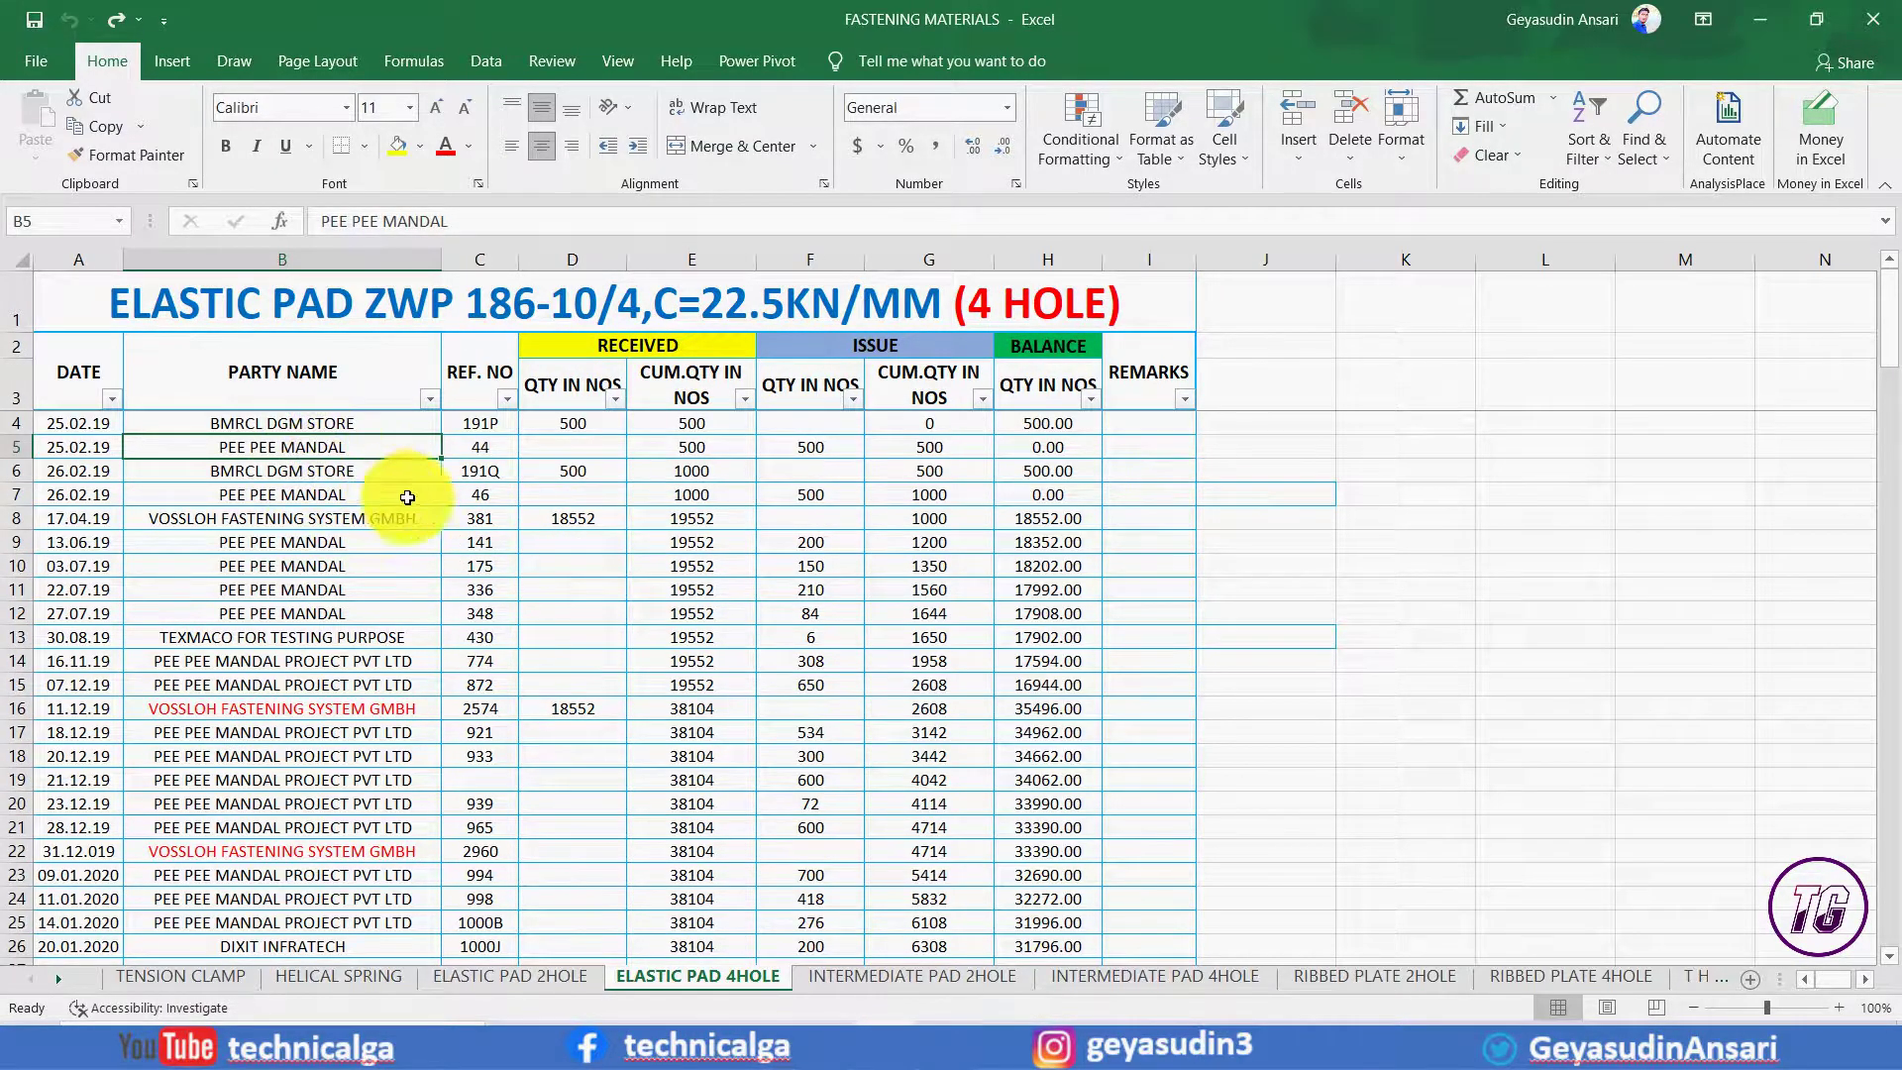
{"action": "left_click", "coordinate": [263, 661]}
{"action": "scroll", "coordinate": [390, 718], "scroll_direction": "down", "scroll_amount": 1}
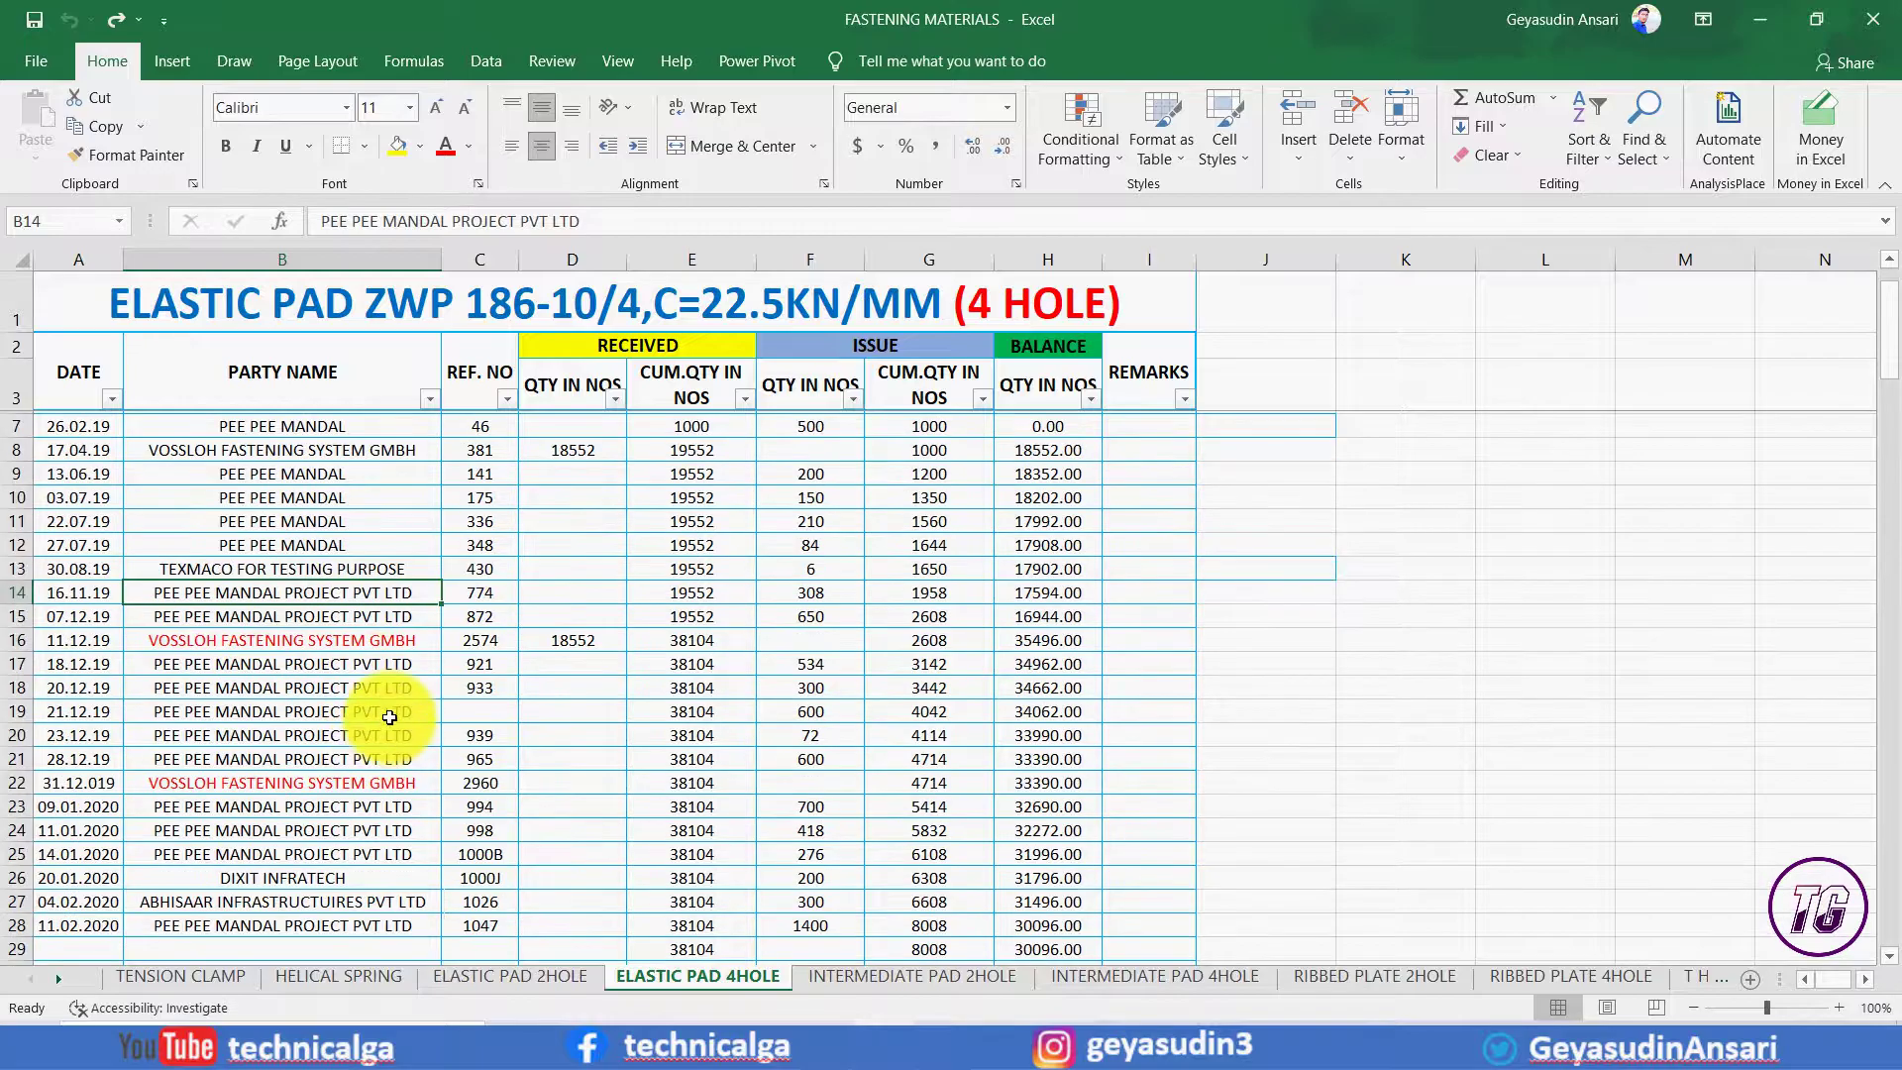
{"action": "scroll", "coordinate": [389, 717], "scroll_direction": "down", "scroll_amount": 20}
{"action": "scroll", "coordinate": [382, 680], "scroll_direction": "down", "scroll_amount": 20}
{"action": "scroll", "coordinate": [382, 673], "scroll_direction": "down", "scroll_amount": 20}
{"action": "scroll", "coordinate": [383, 661], "scroll_direction": "down", "scroll_amount": 20}
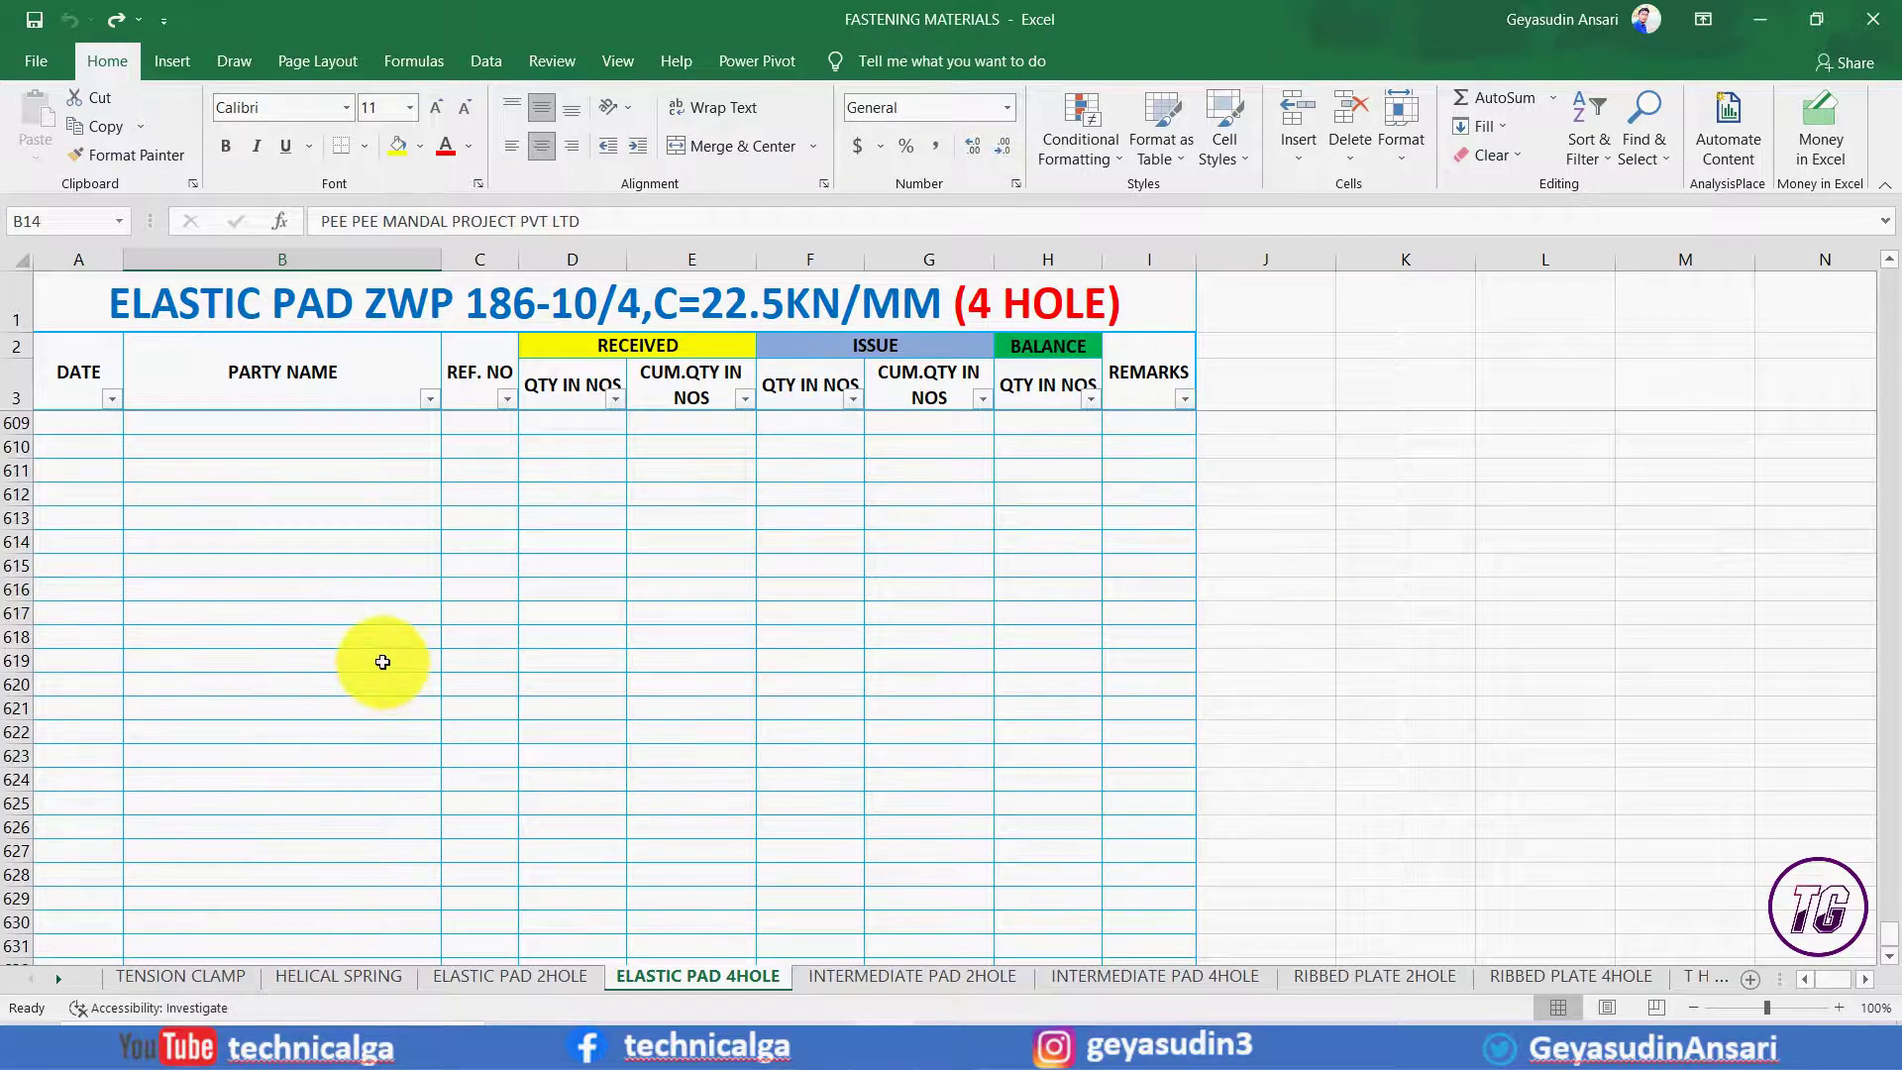
{"action": "scroll", "coordinate": [382, 662], "scroll_direction": "down", "scroll_amount": 20}
{"action": "scroll", "coordinate": [380, 659], "scroll_direction": "down", "scroll_amount": 20}
{"action": "scroll", "coordinate": [378, 659], "scroll_direction": "down", "scroll_amount": 20}
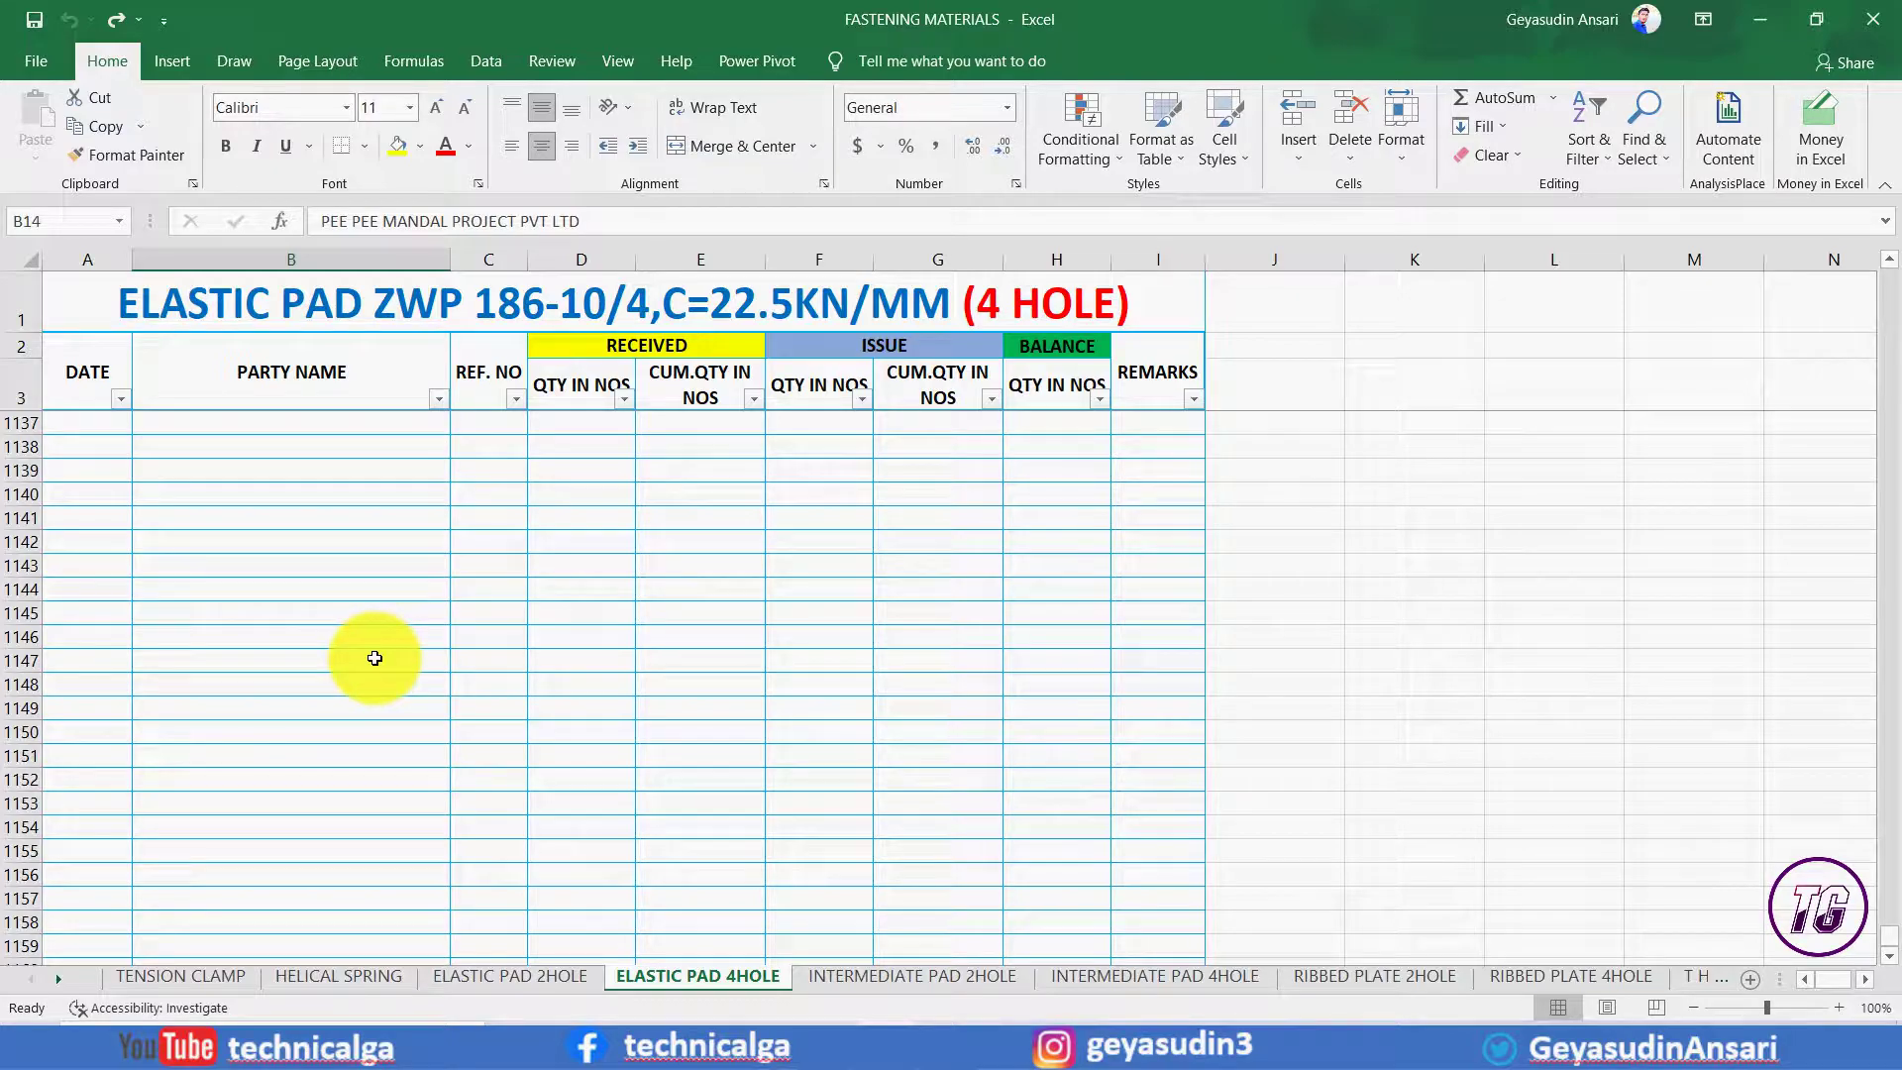
{"action": "key", "text": "ctrl+BackSpace"}
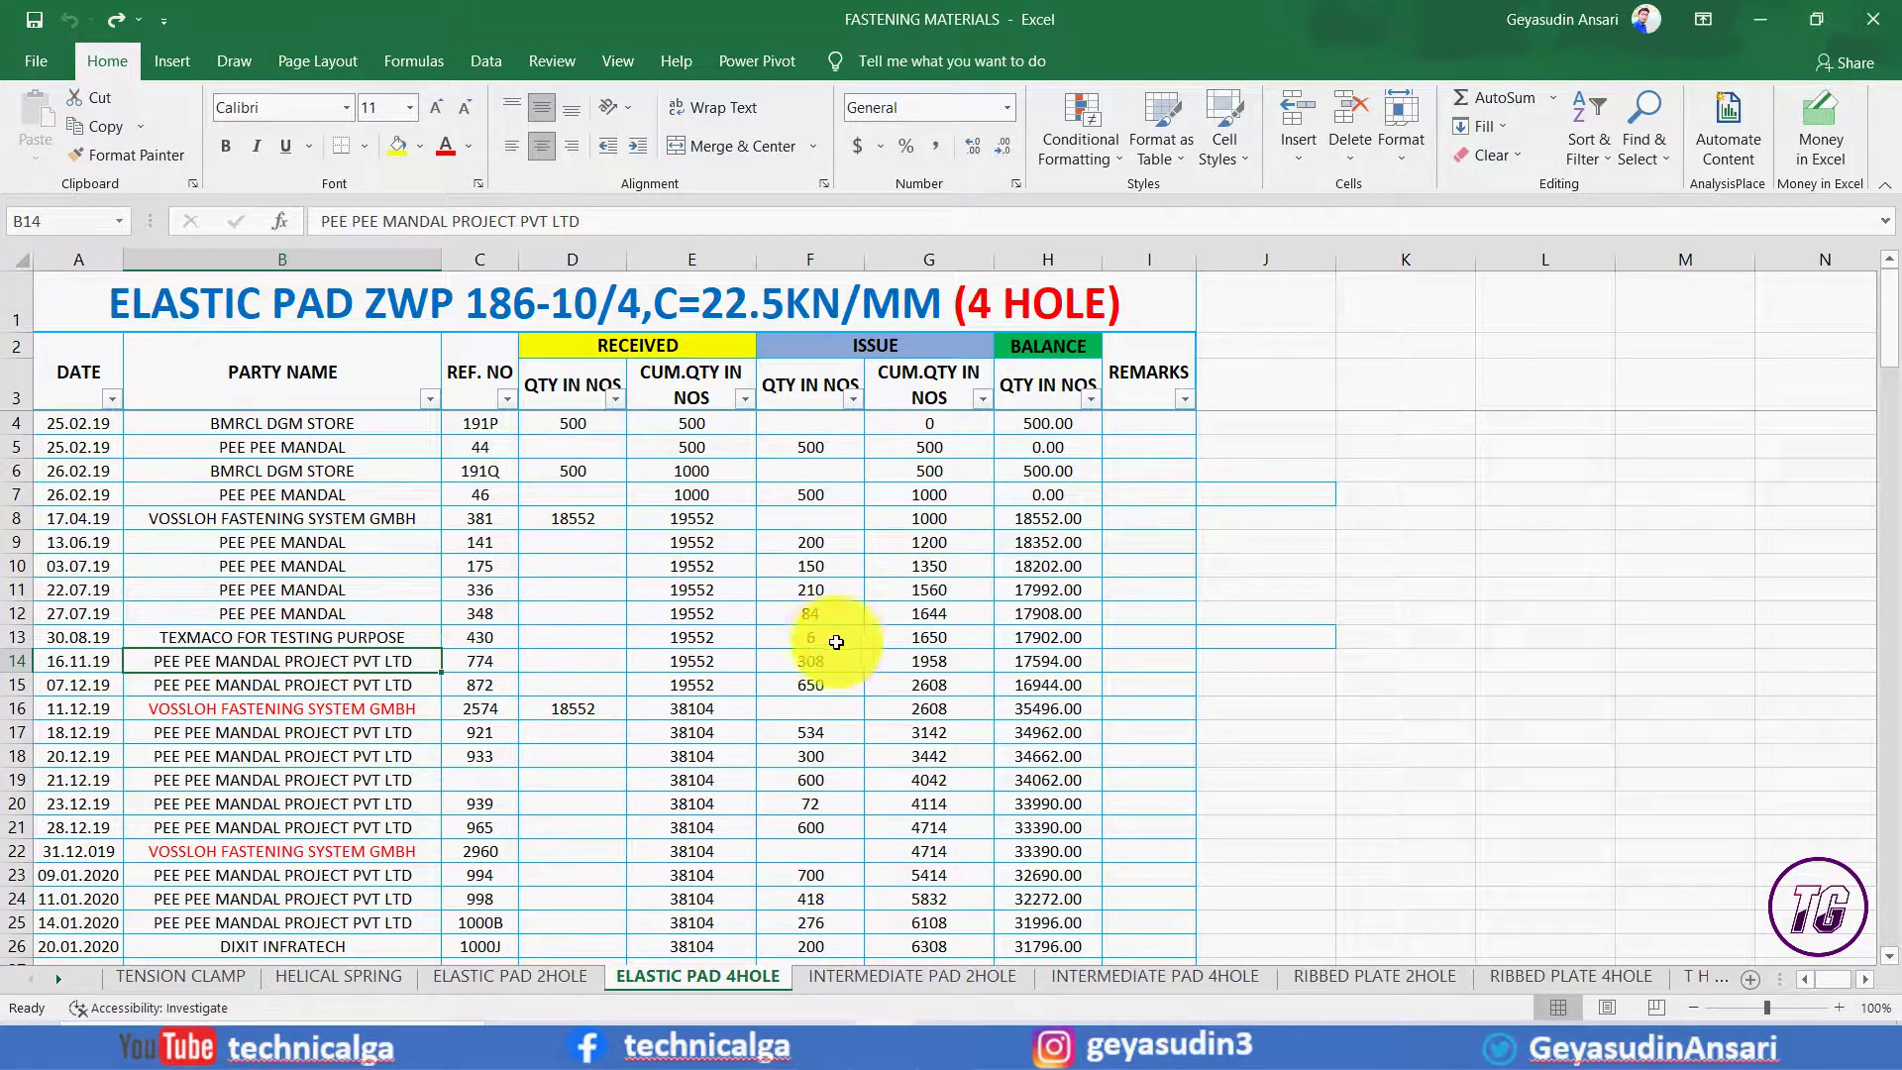
{"action": "scroll", "coordinate": [827, 636], "scroll_direction": "down", "scroll_amount": 18}
{"action": "scroll", "coordinate": [816, 630], "scroll_direction": "up", "scroll_amount": 18}
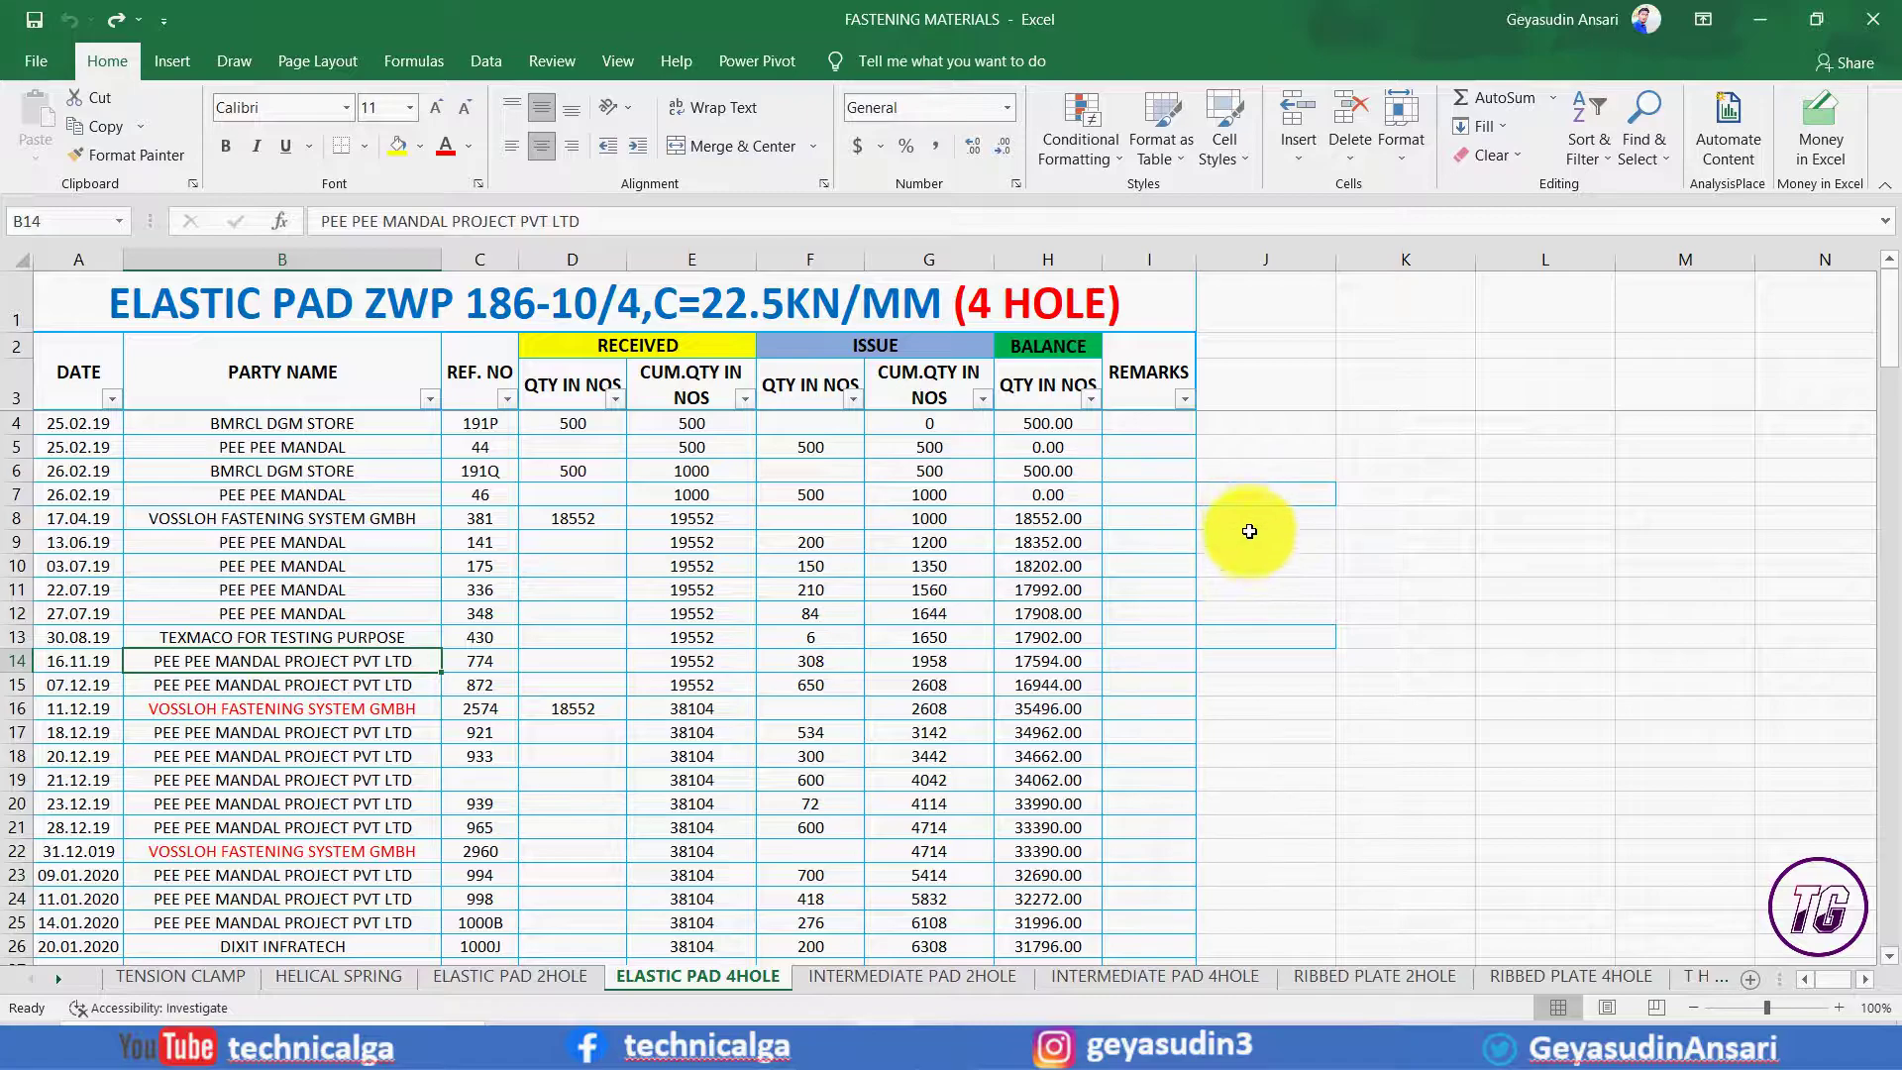
{"action": "left_click", "coordinate": [1258, 497]}
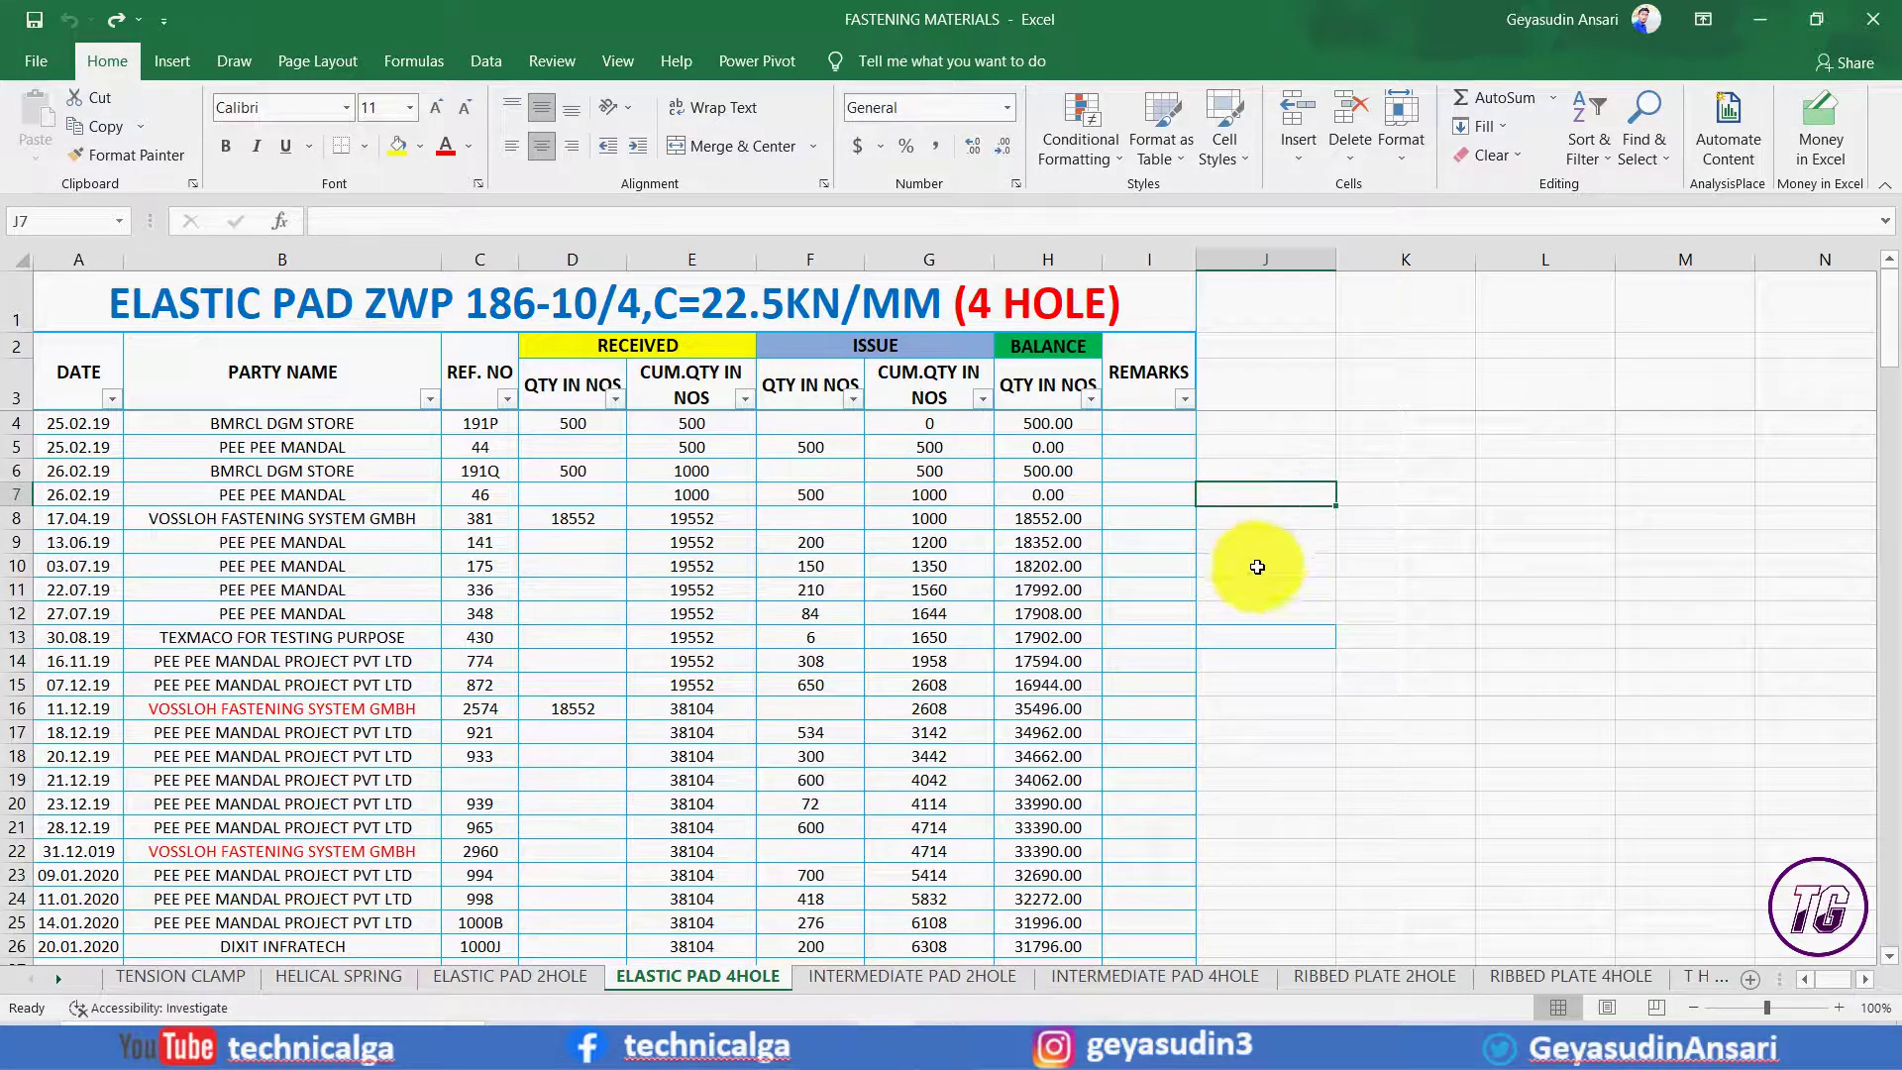
Enter today's date 7/12/2021 in J7 and format it as 12-Jul-21.
{"action": "key", "text": "ctrl+semicolon"}
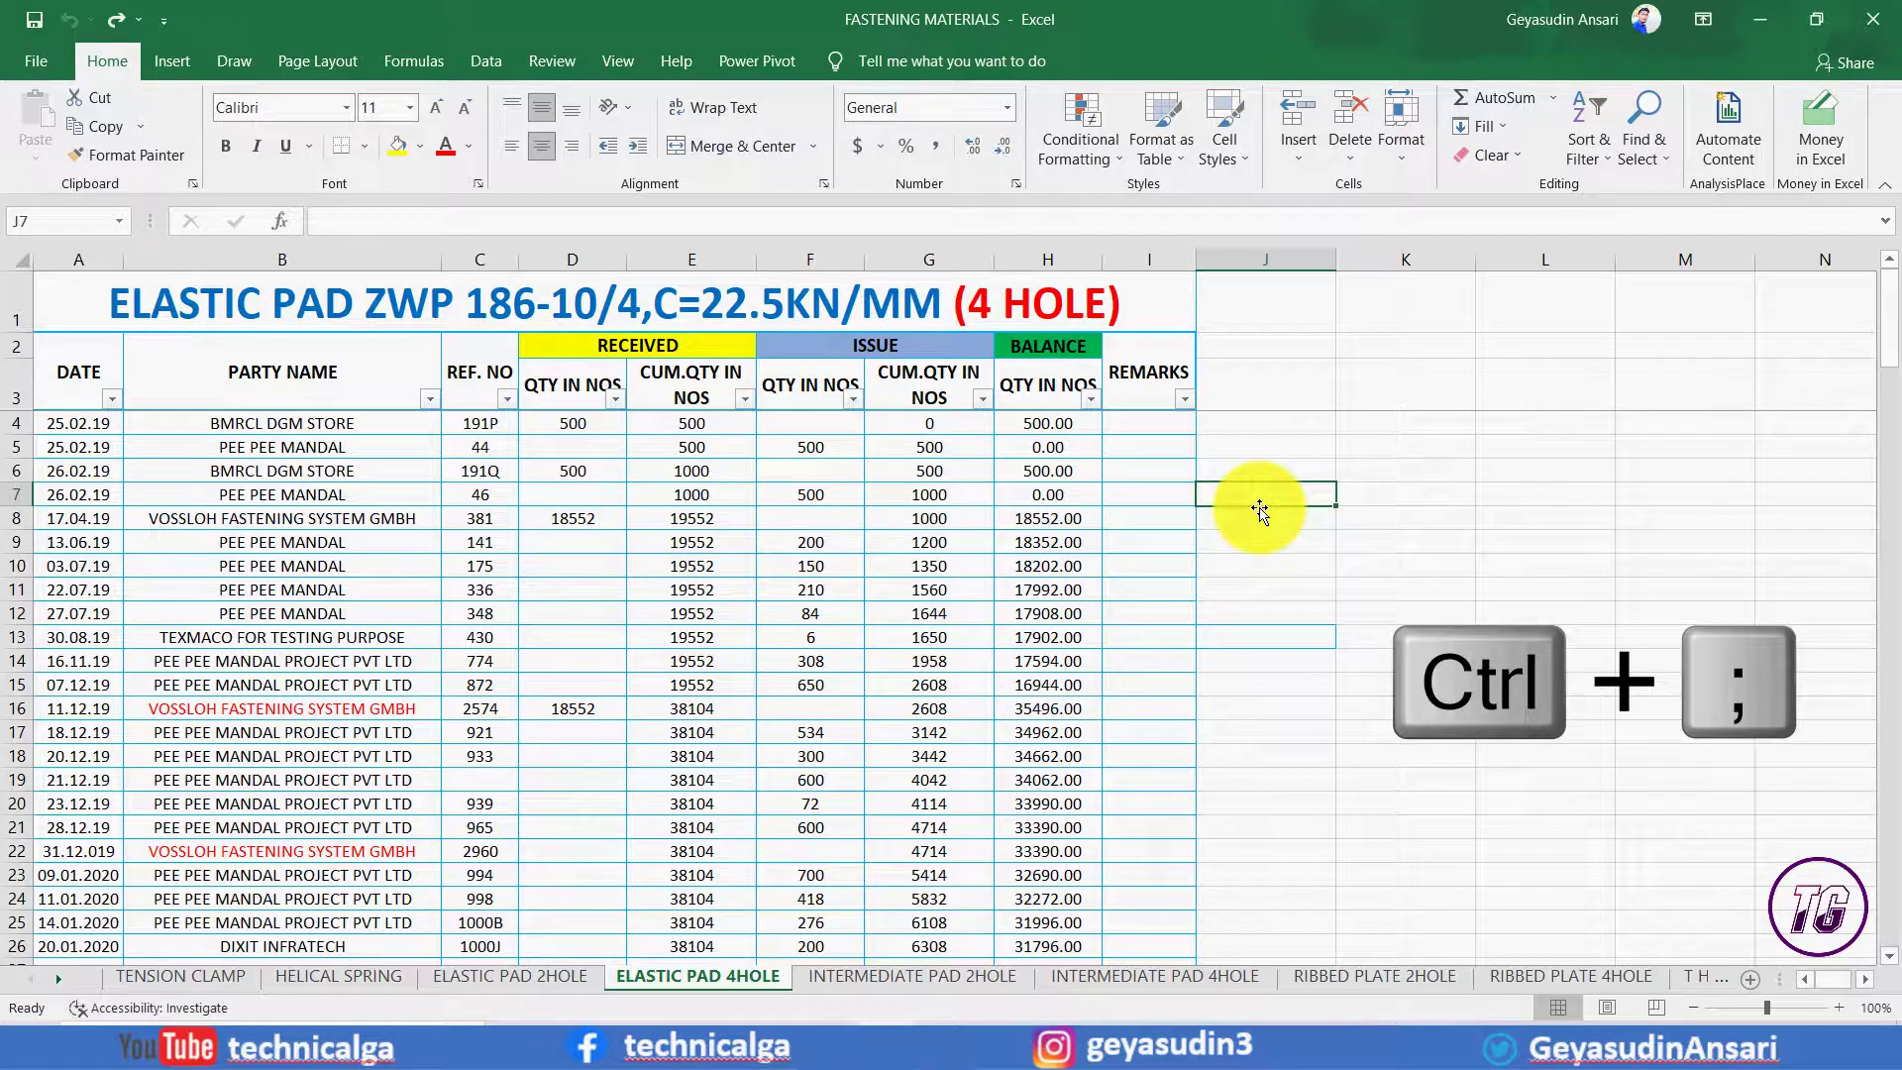
{"action": "key", "text": "ctrl+semicolon"}
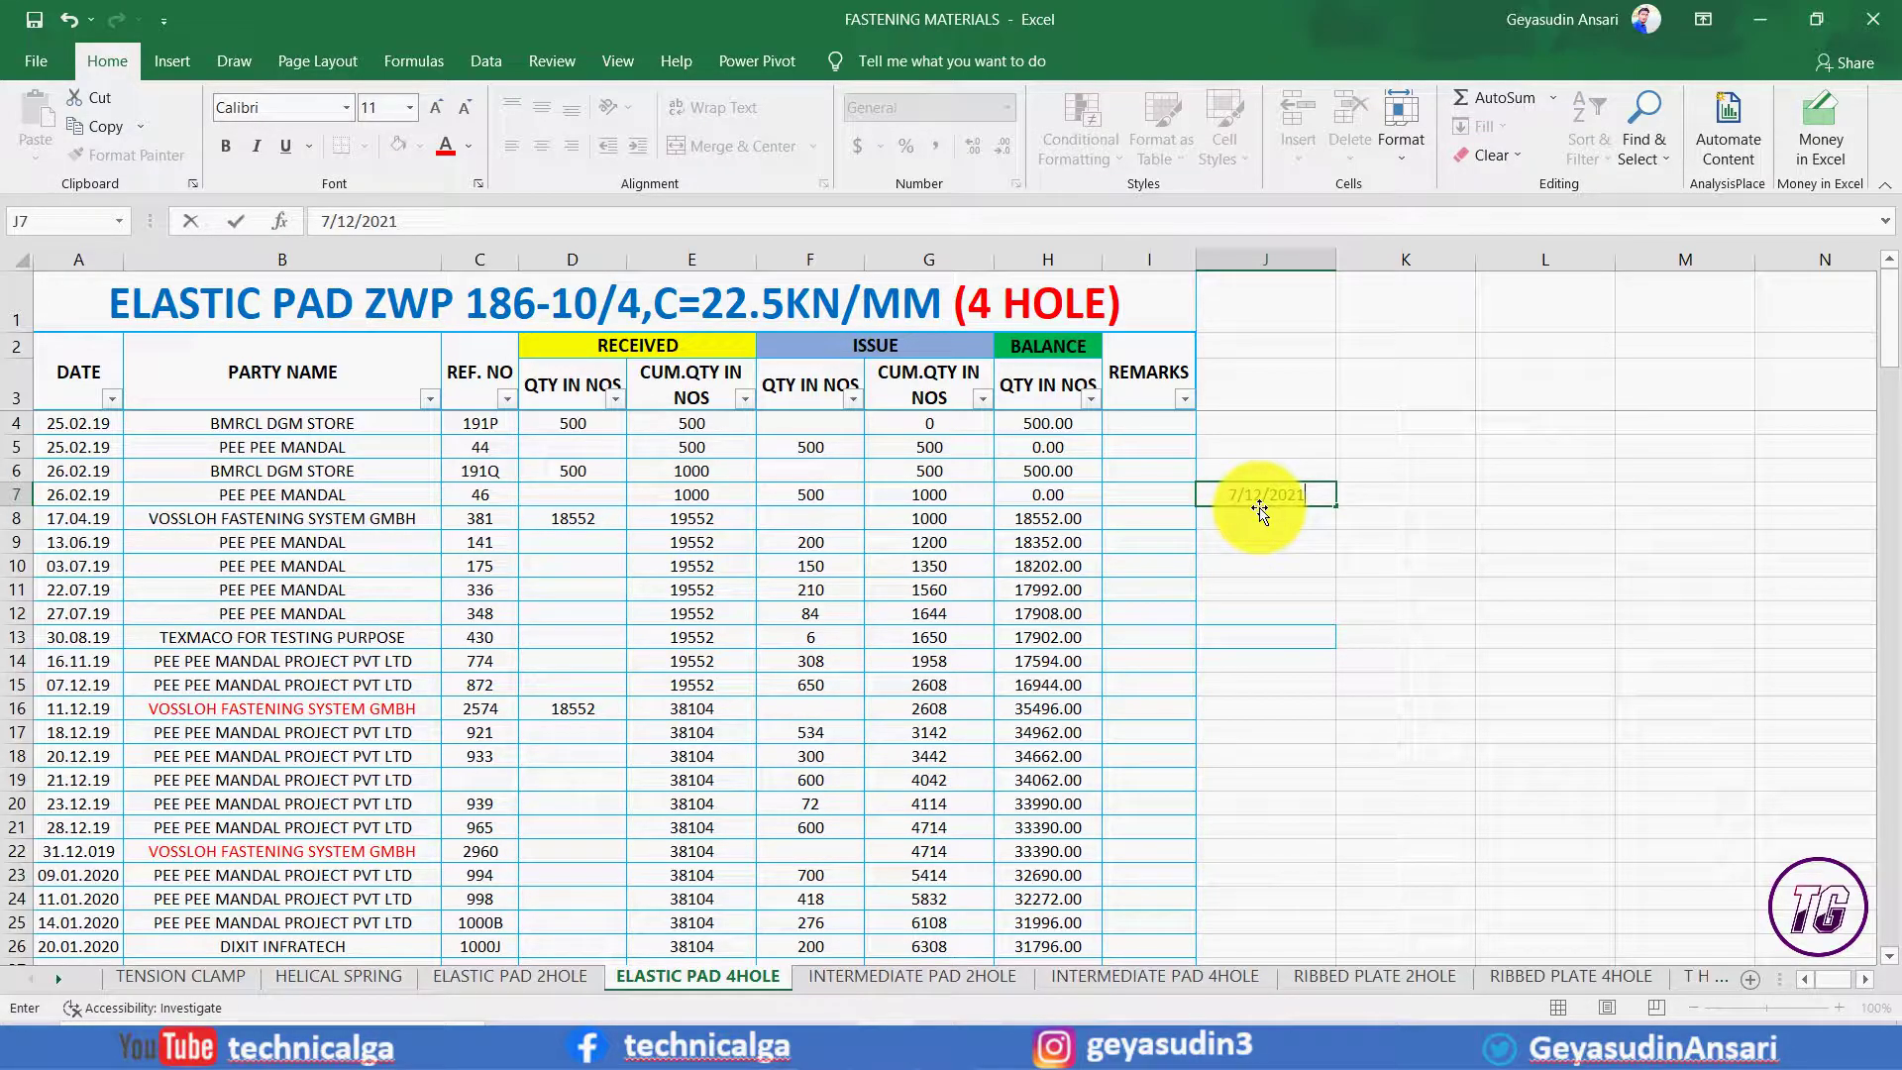
{"action": "key", "text": "Return"}
{"action": "left_click", "coordinate": [1256, 499]}
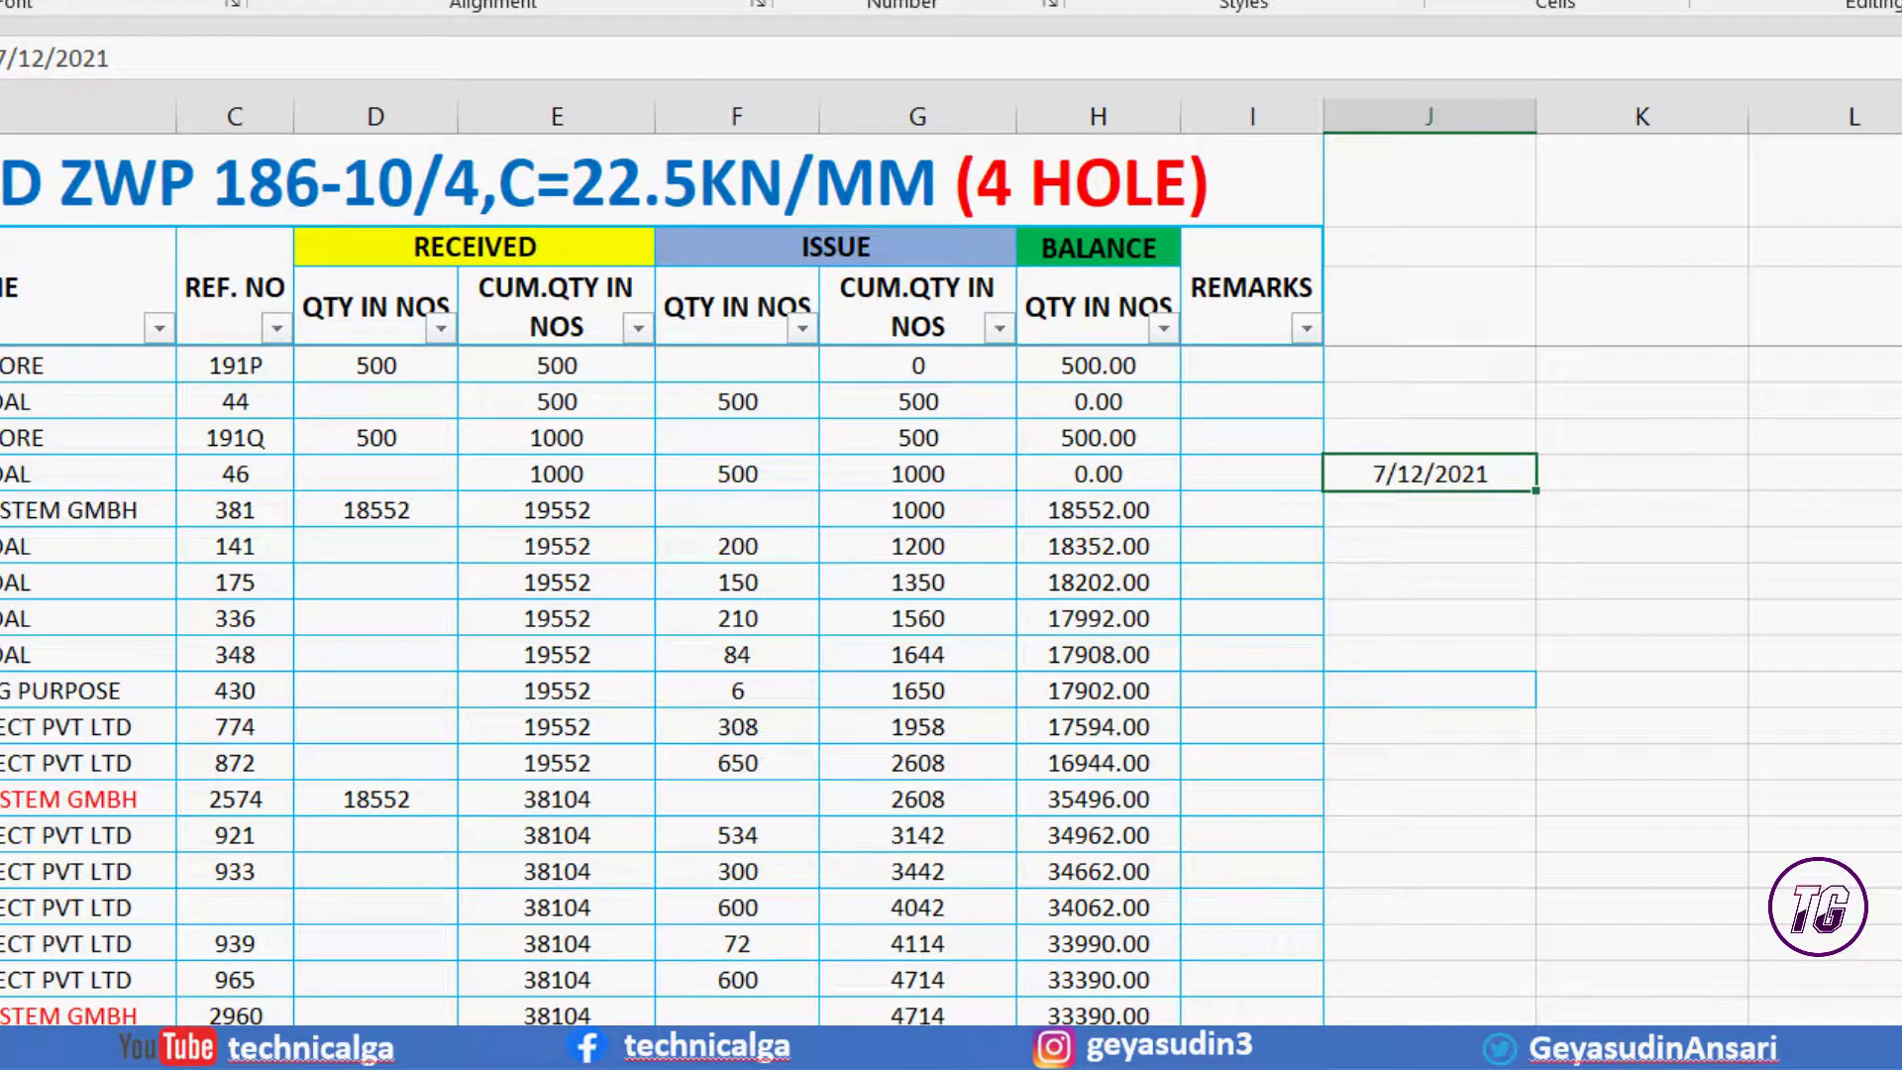
{"action": "key", "text": "ctrl+shift+3"}
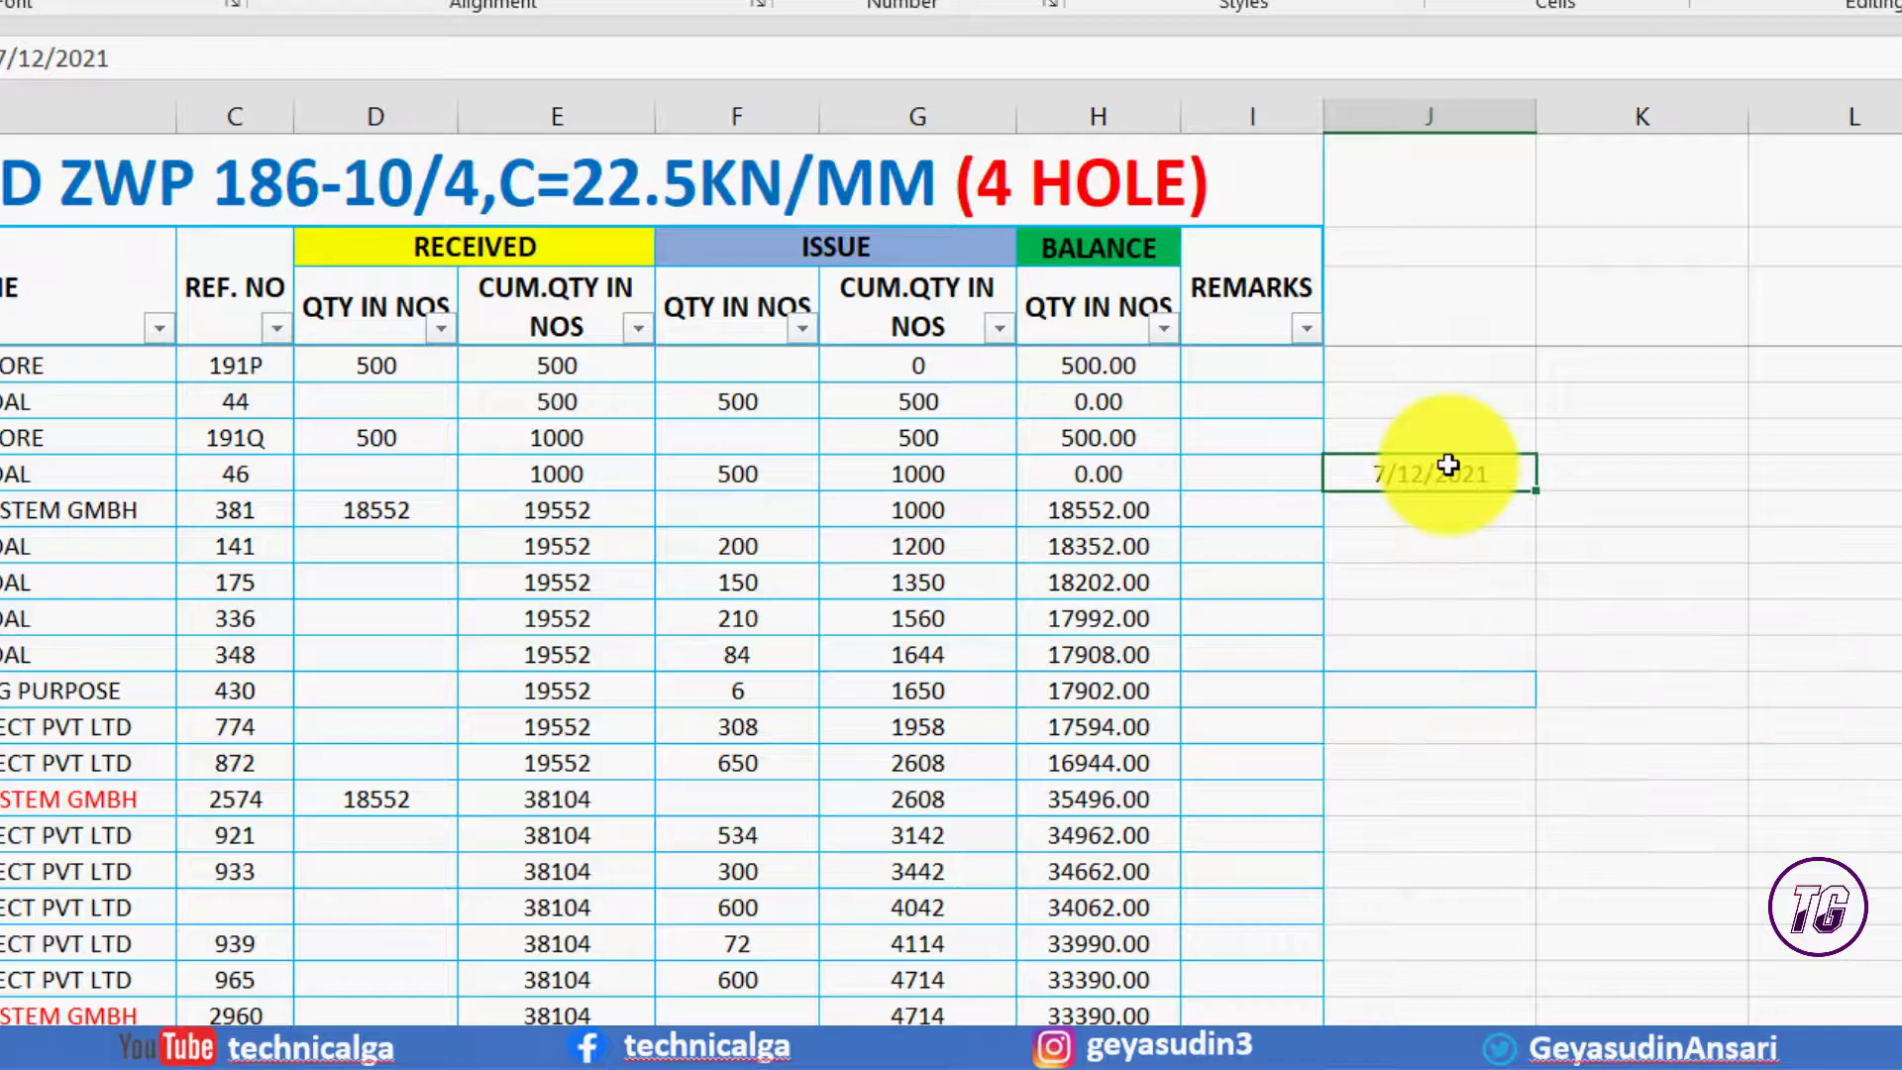
{"action": "key", "text": "ctrl+shift+3"}
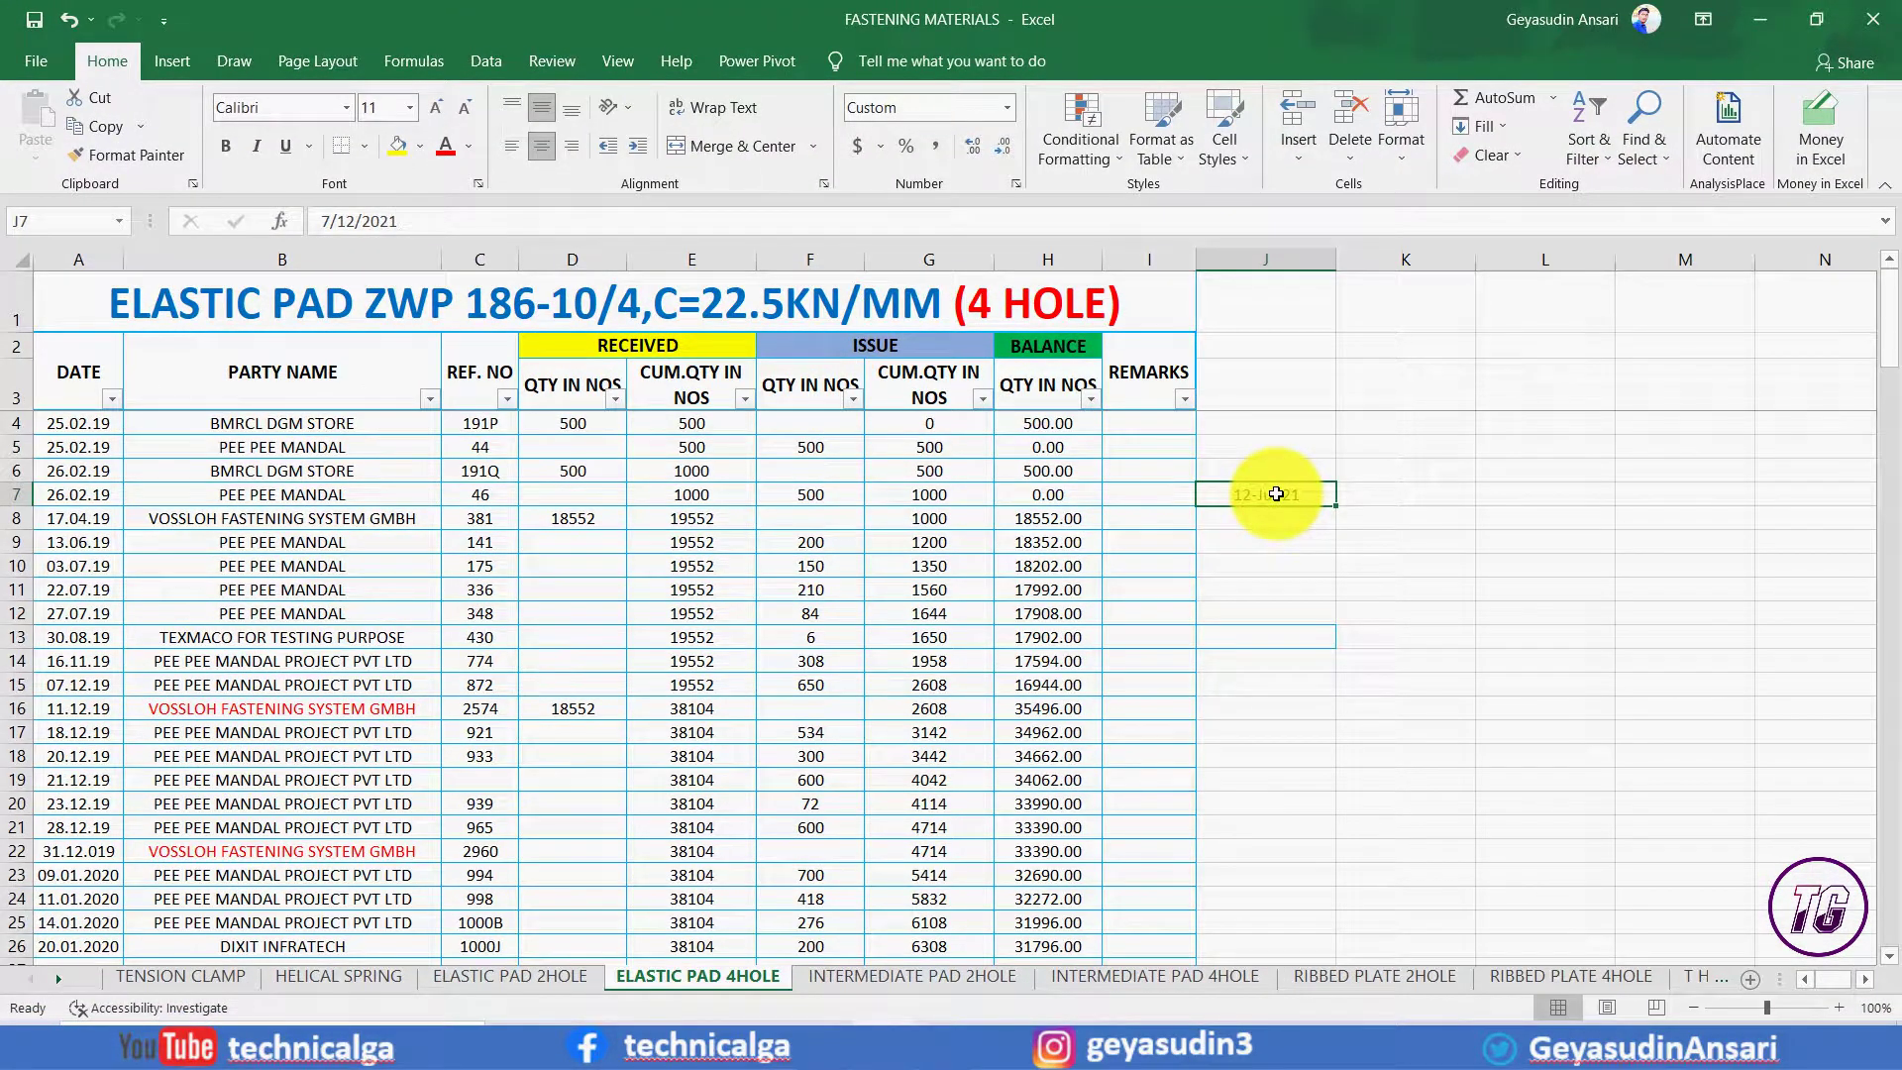
{"action": "left_click", "coordinate": [479, 661]}
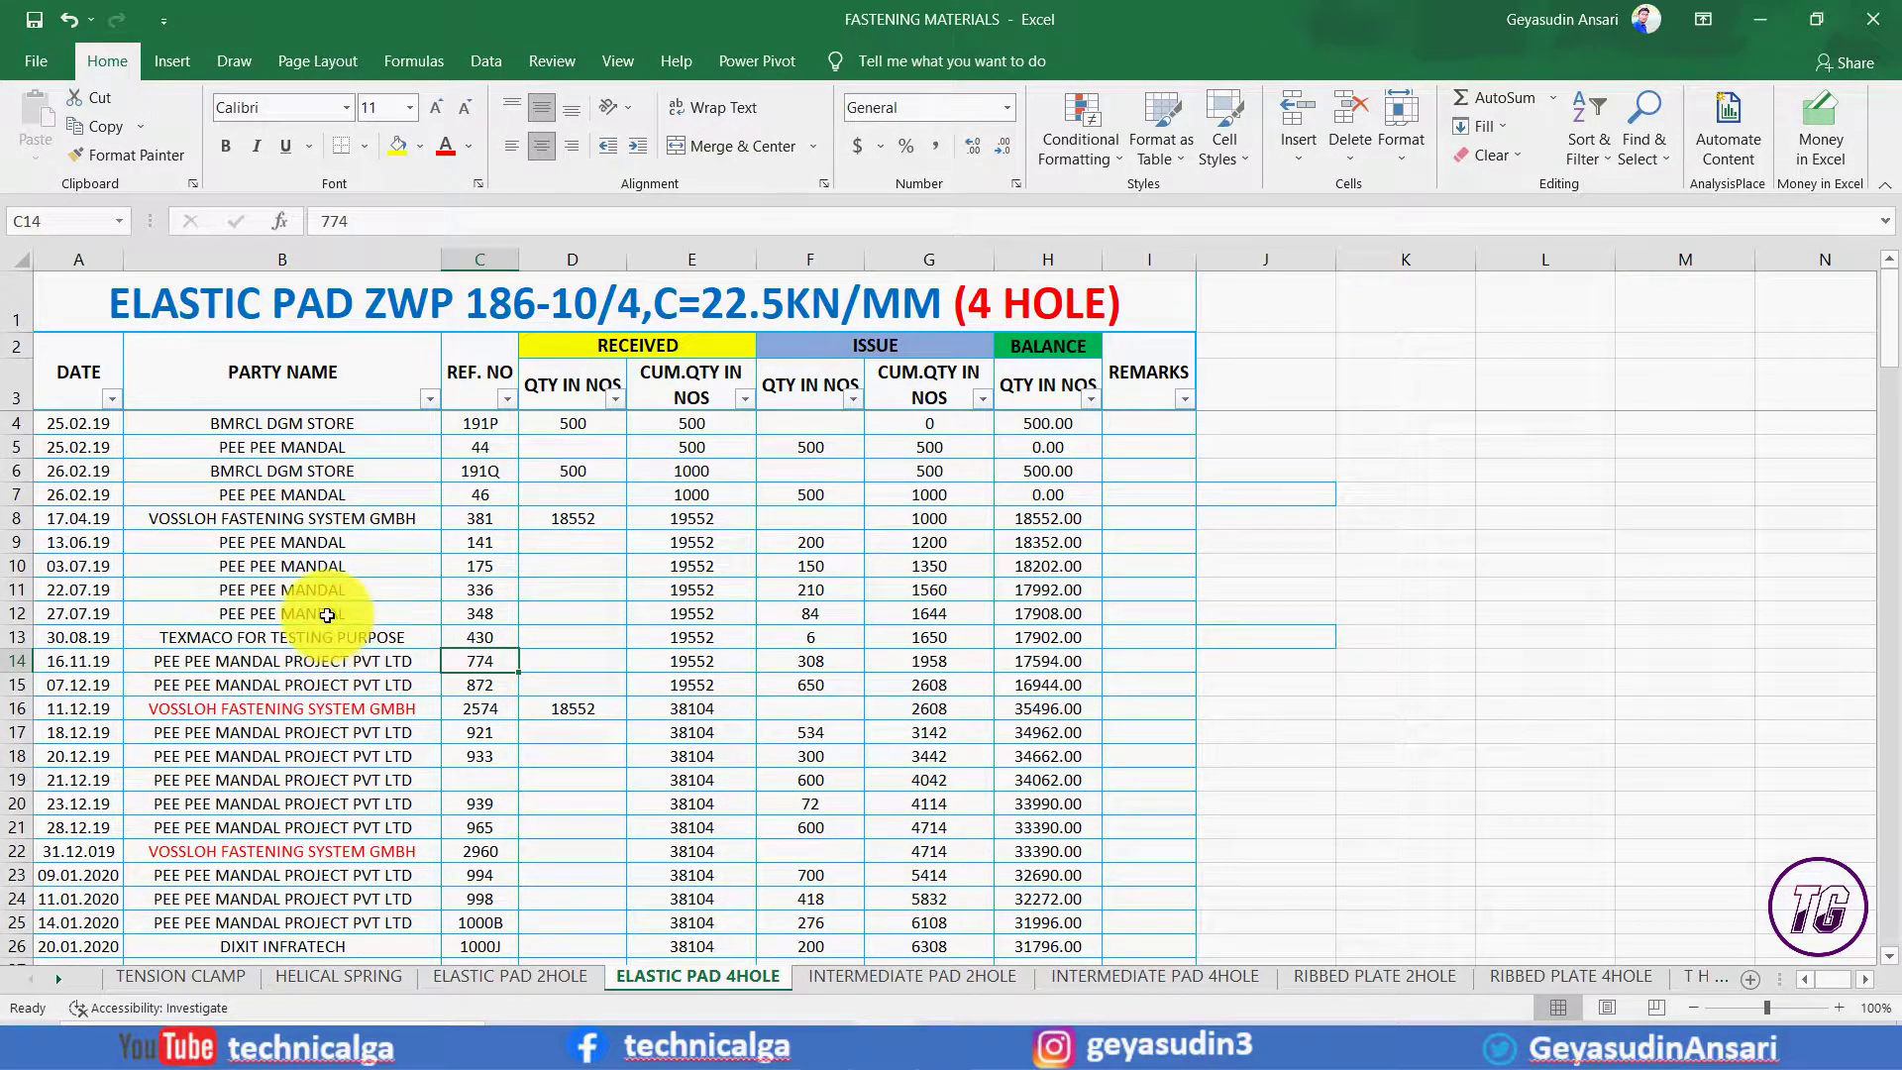
Start a hyperlink on B8 with address FASTENING MATERIALS.xlsx, without confirming it.
{"action": "left_click", "coordinate": [297, 613]}
{"action": "key", "text": "Down"}
{"action": "key", "text": "Down"}
{"action": "key", "text": "Down"}
{"action": "left_click", "coordinate": [282, 542]}
{"action": "left_click", "coordinate": [268, 518]}
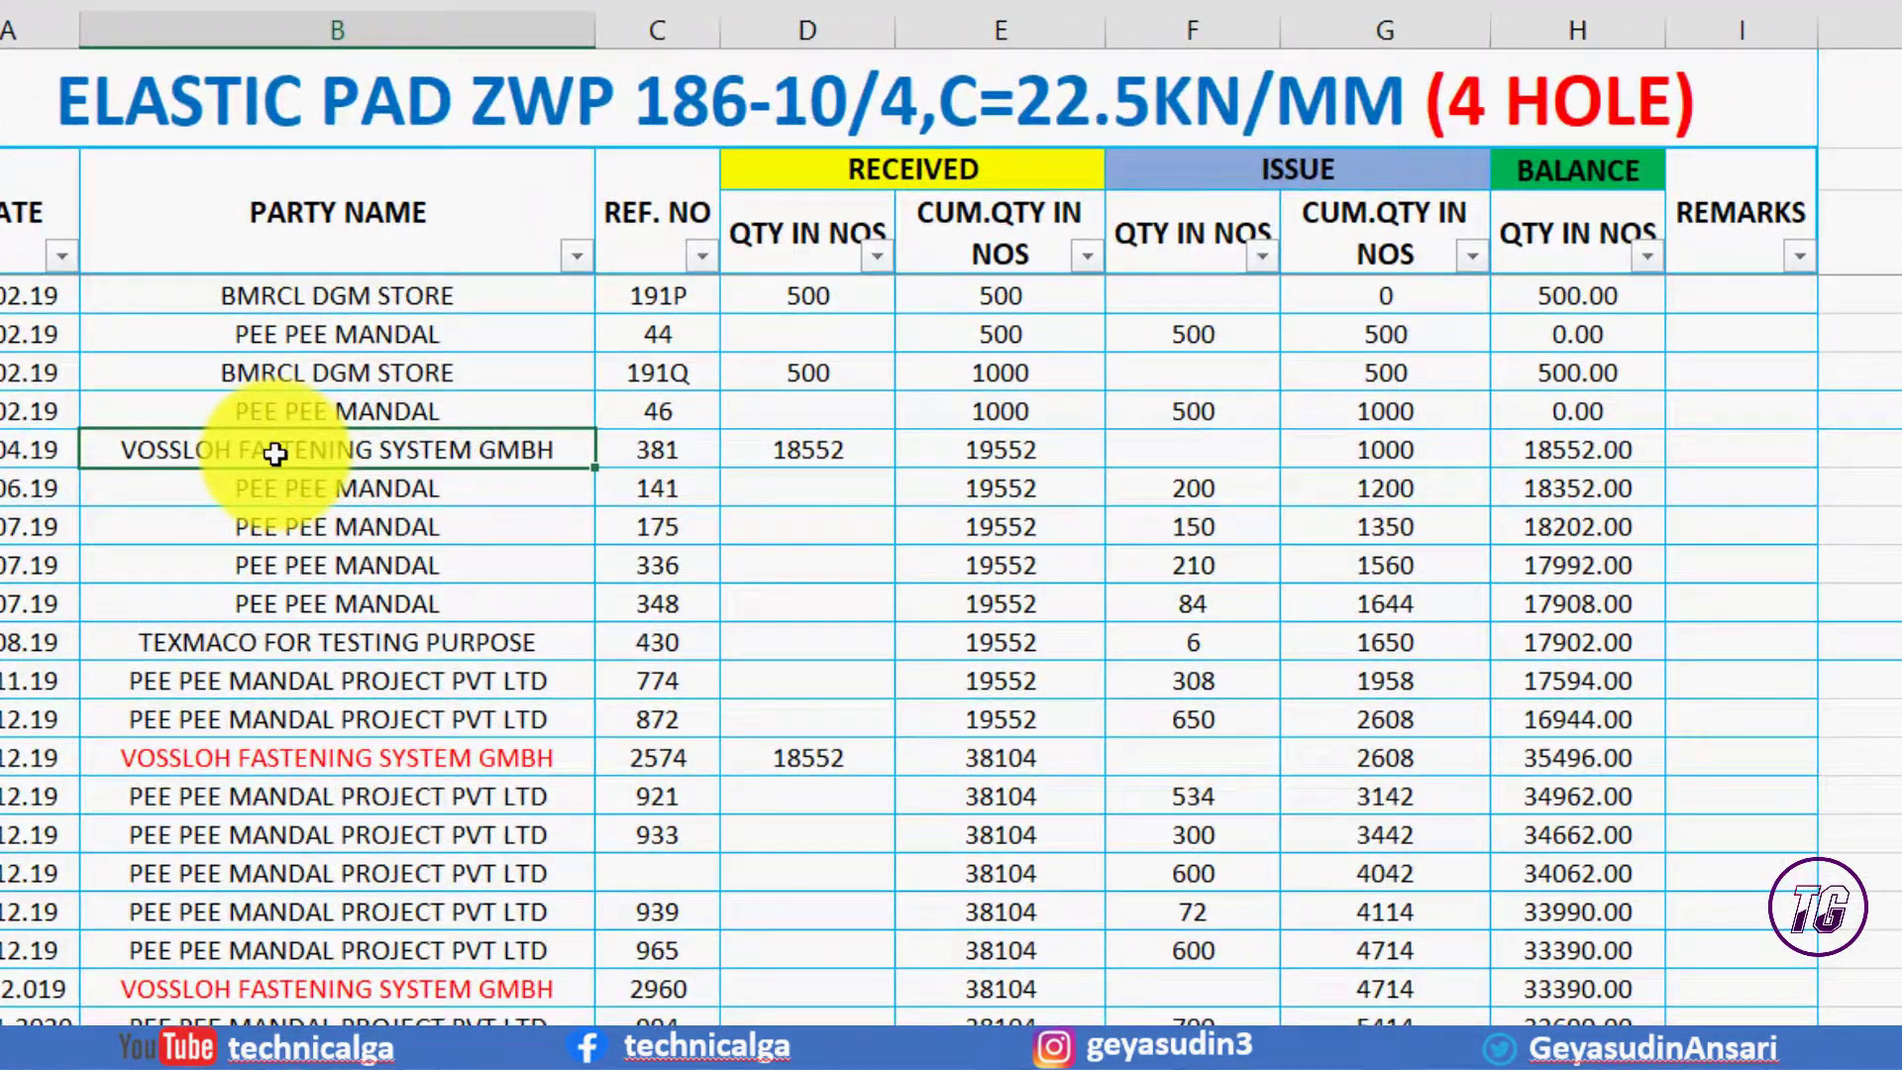
{"action": "key", "text": "ctrl+k"}
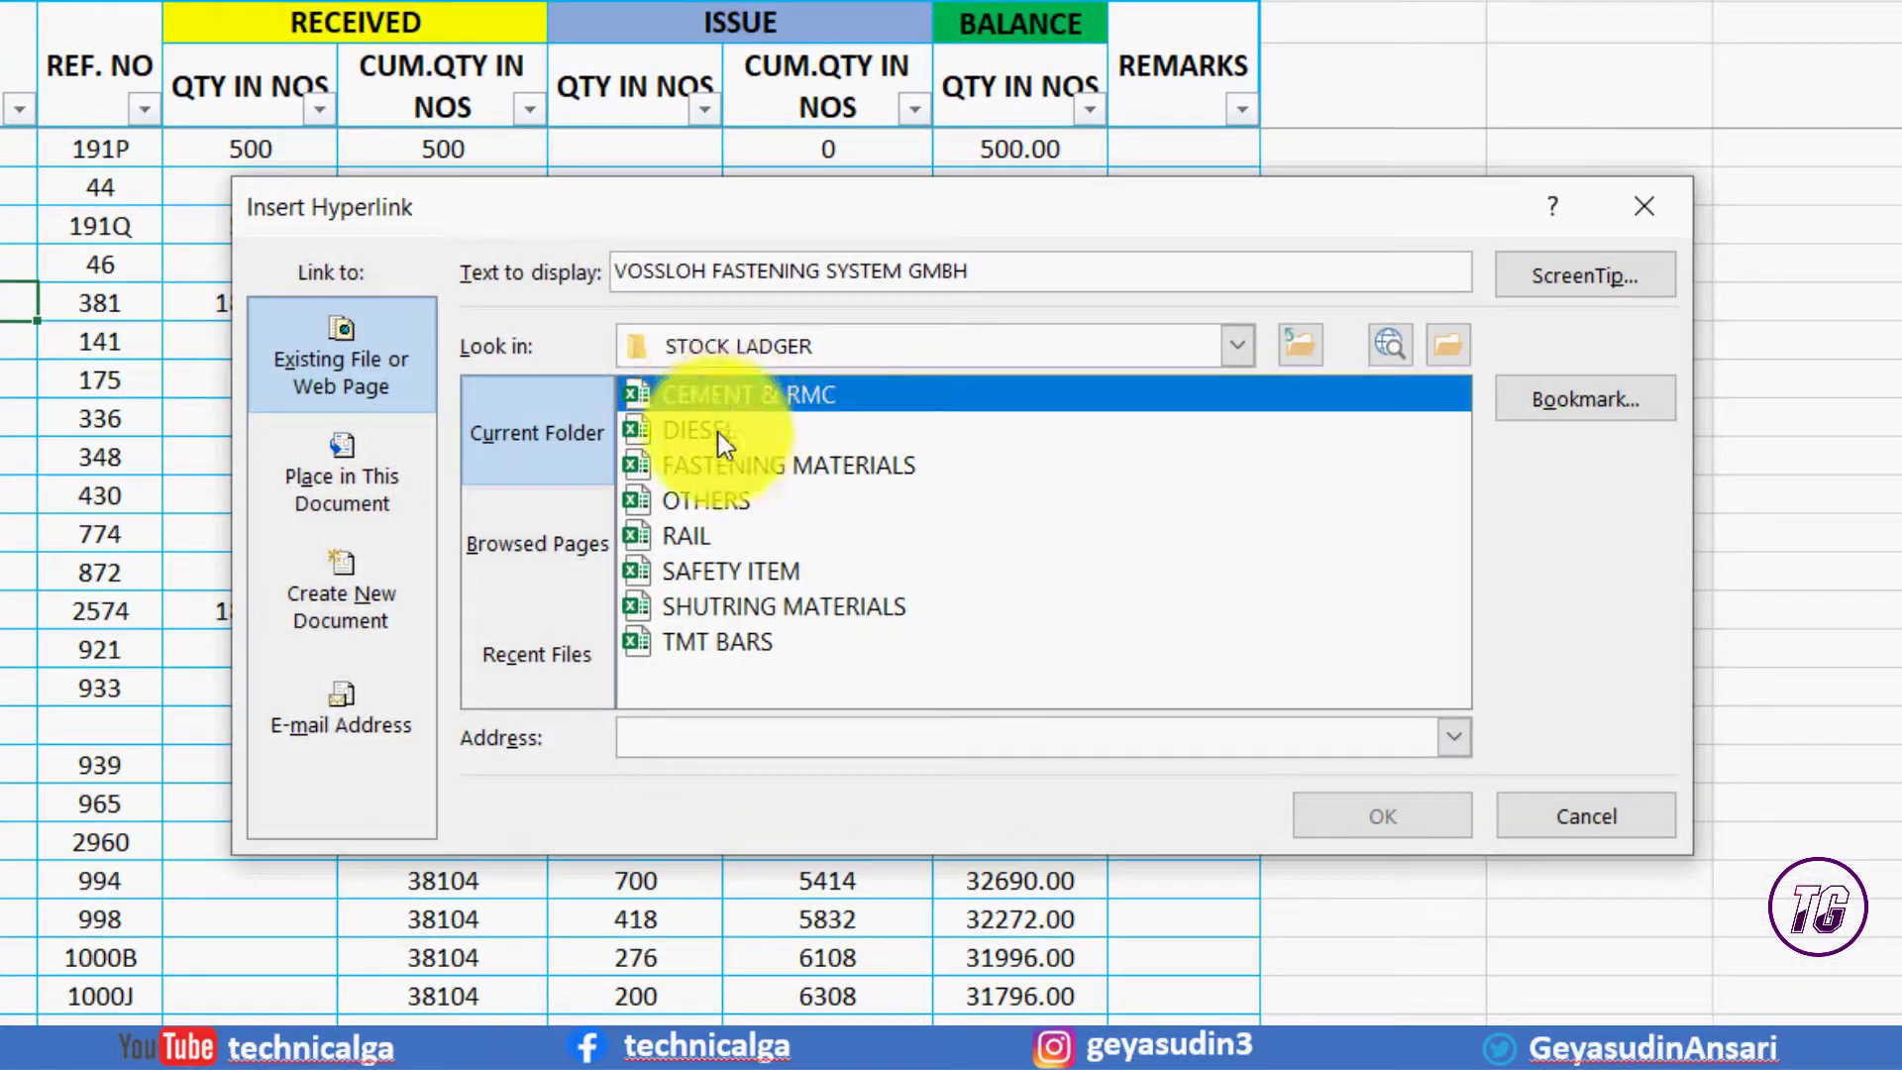
{"action": "left_click", "coordinate": [662, 464]}
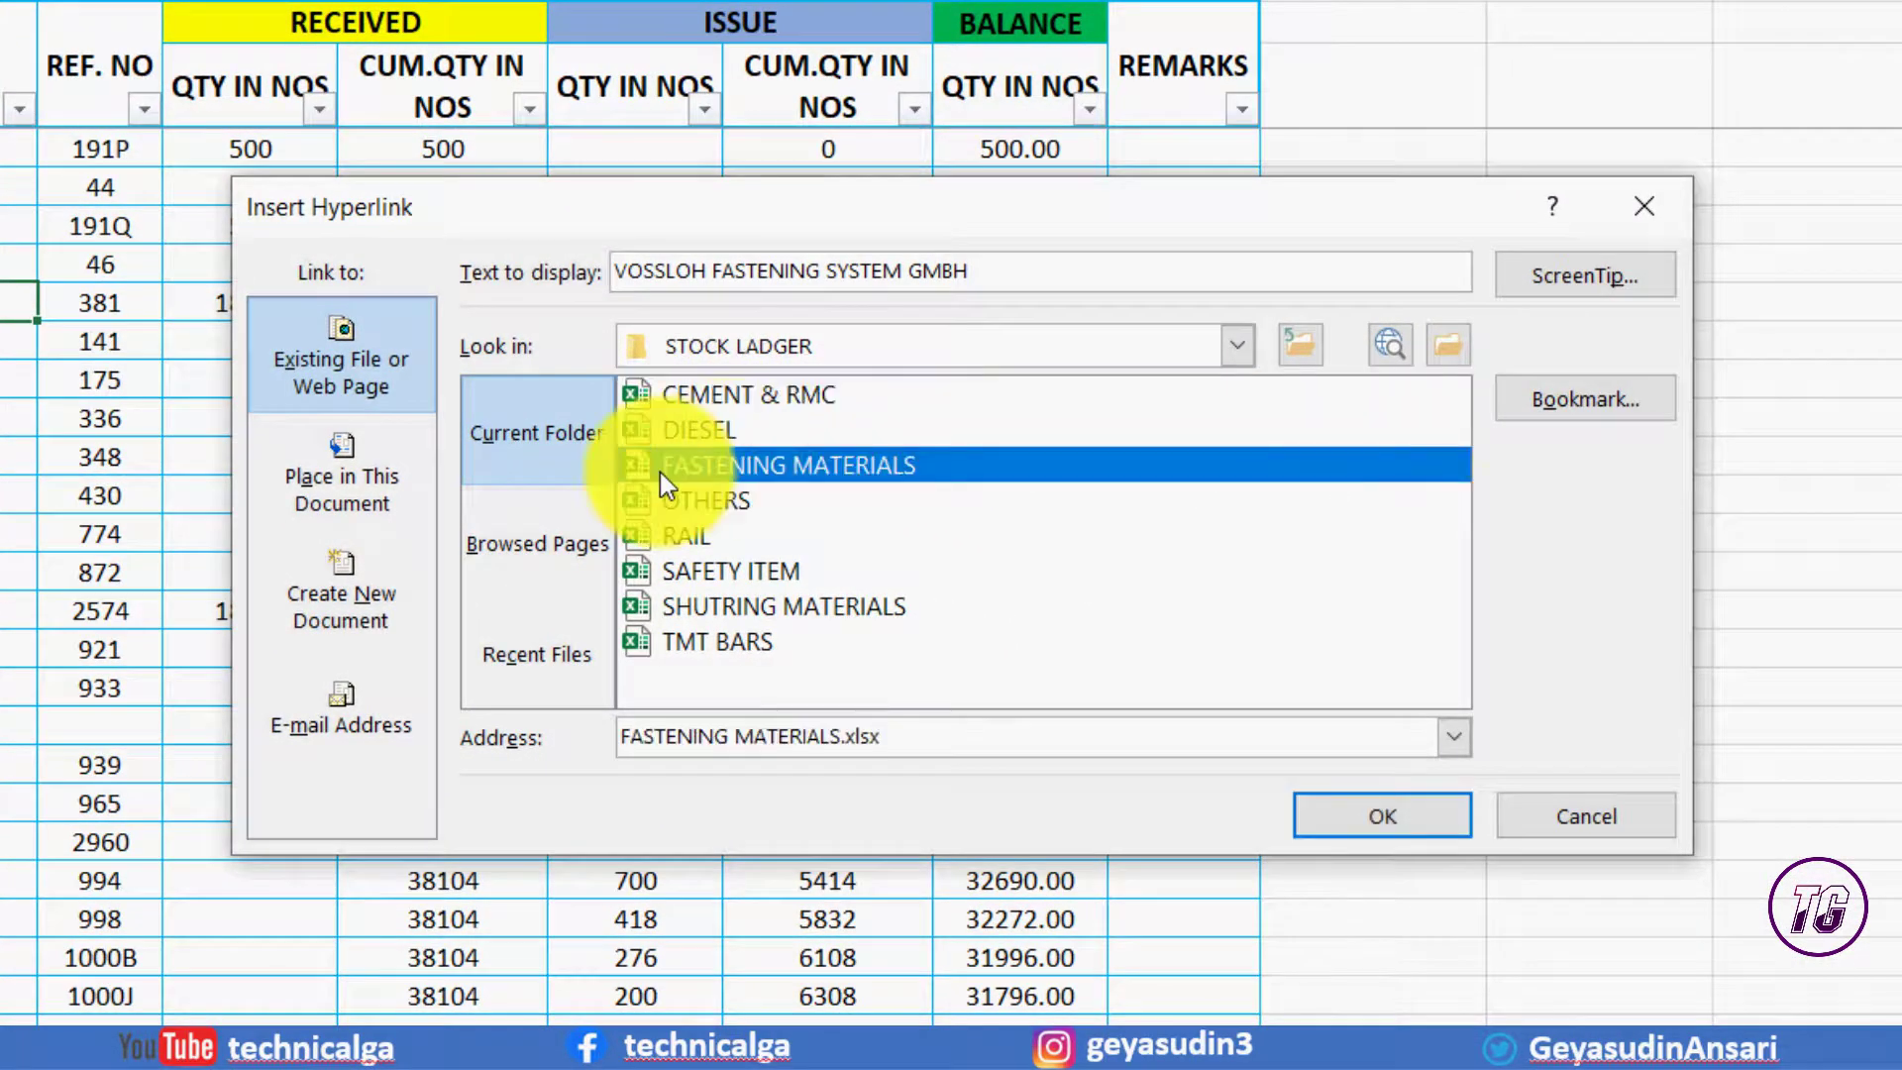
{"action": "left_click", "coordinate": [969, 736]}
{"action": "key", "text": "BackSpace"}
{"action": "key", "text": "BackSpace"}
{"action": "key", "text": "BackSpace"}
{"action": "key", "text": "ctrl+z"}
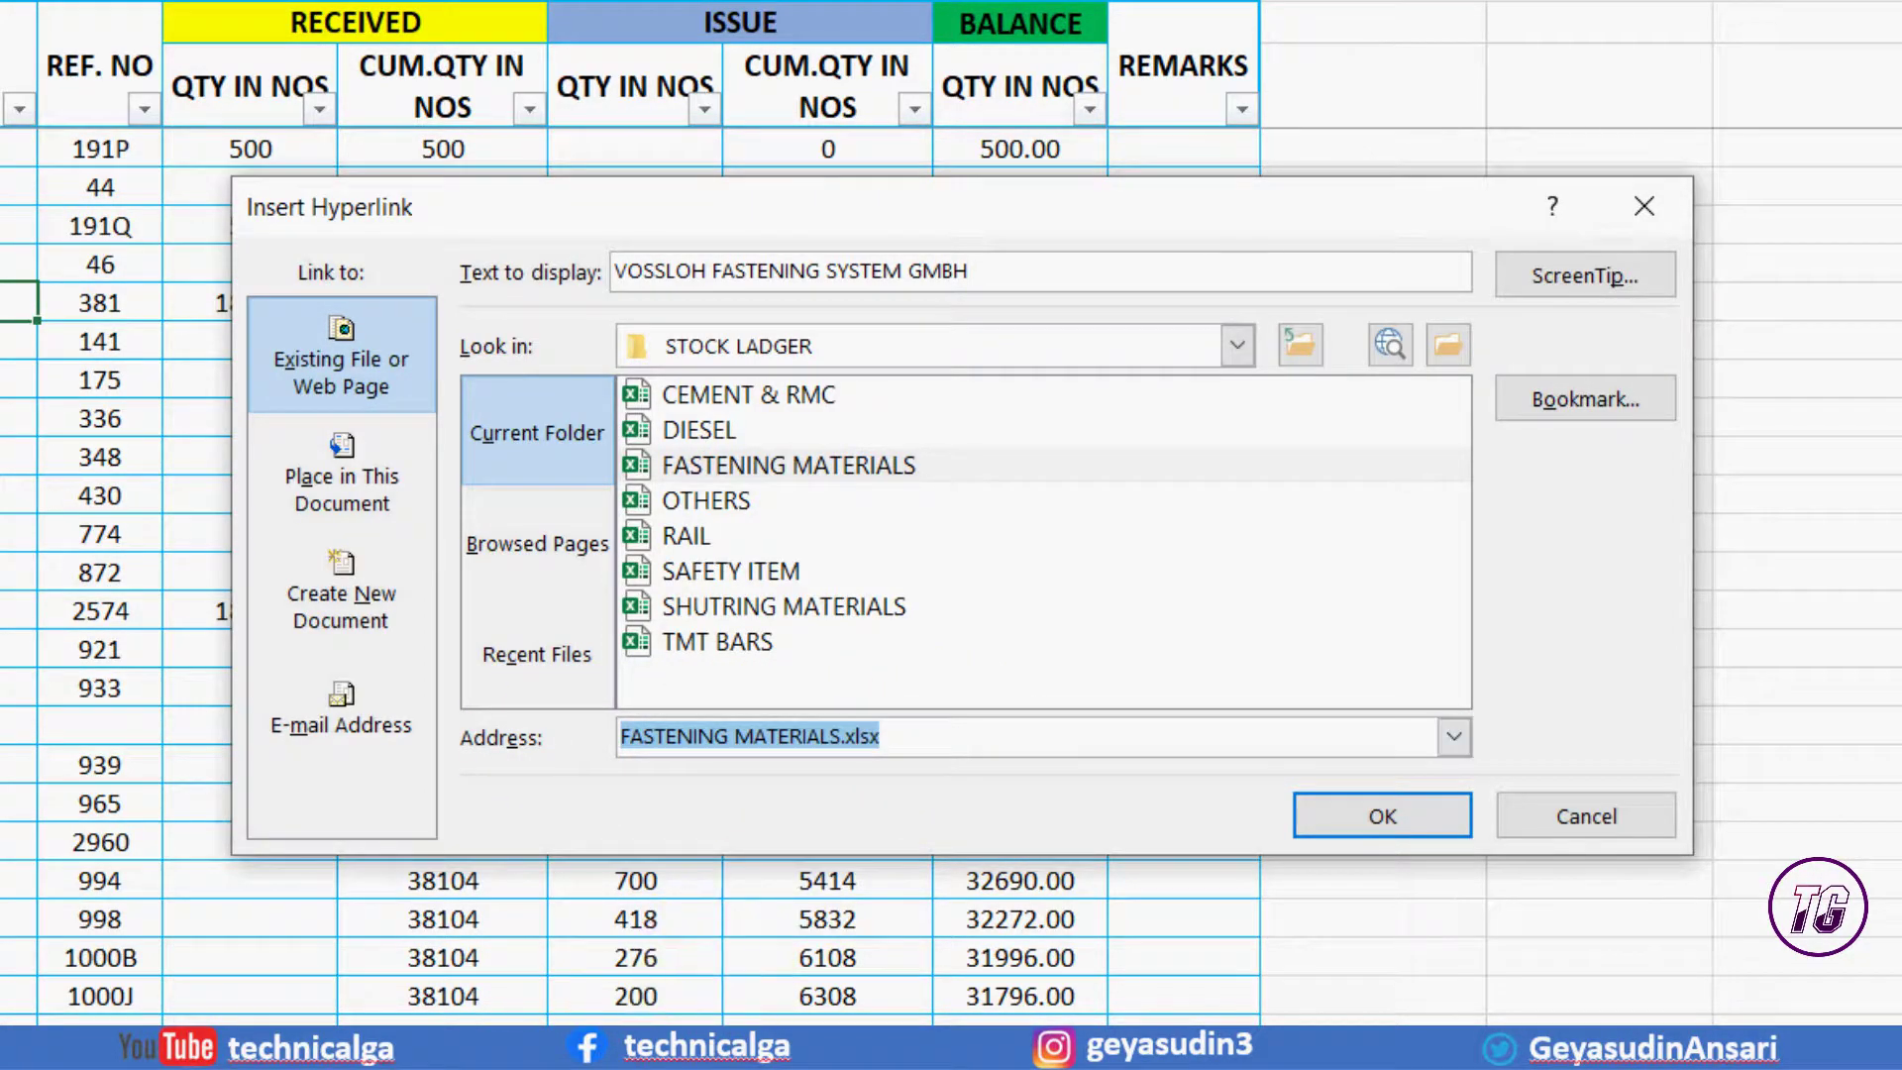
{"action": "left_click", "coordinate": [489, 1045]}
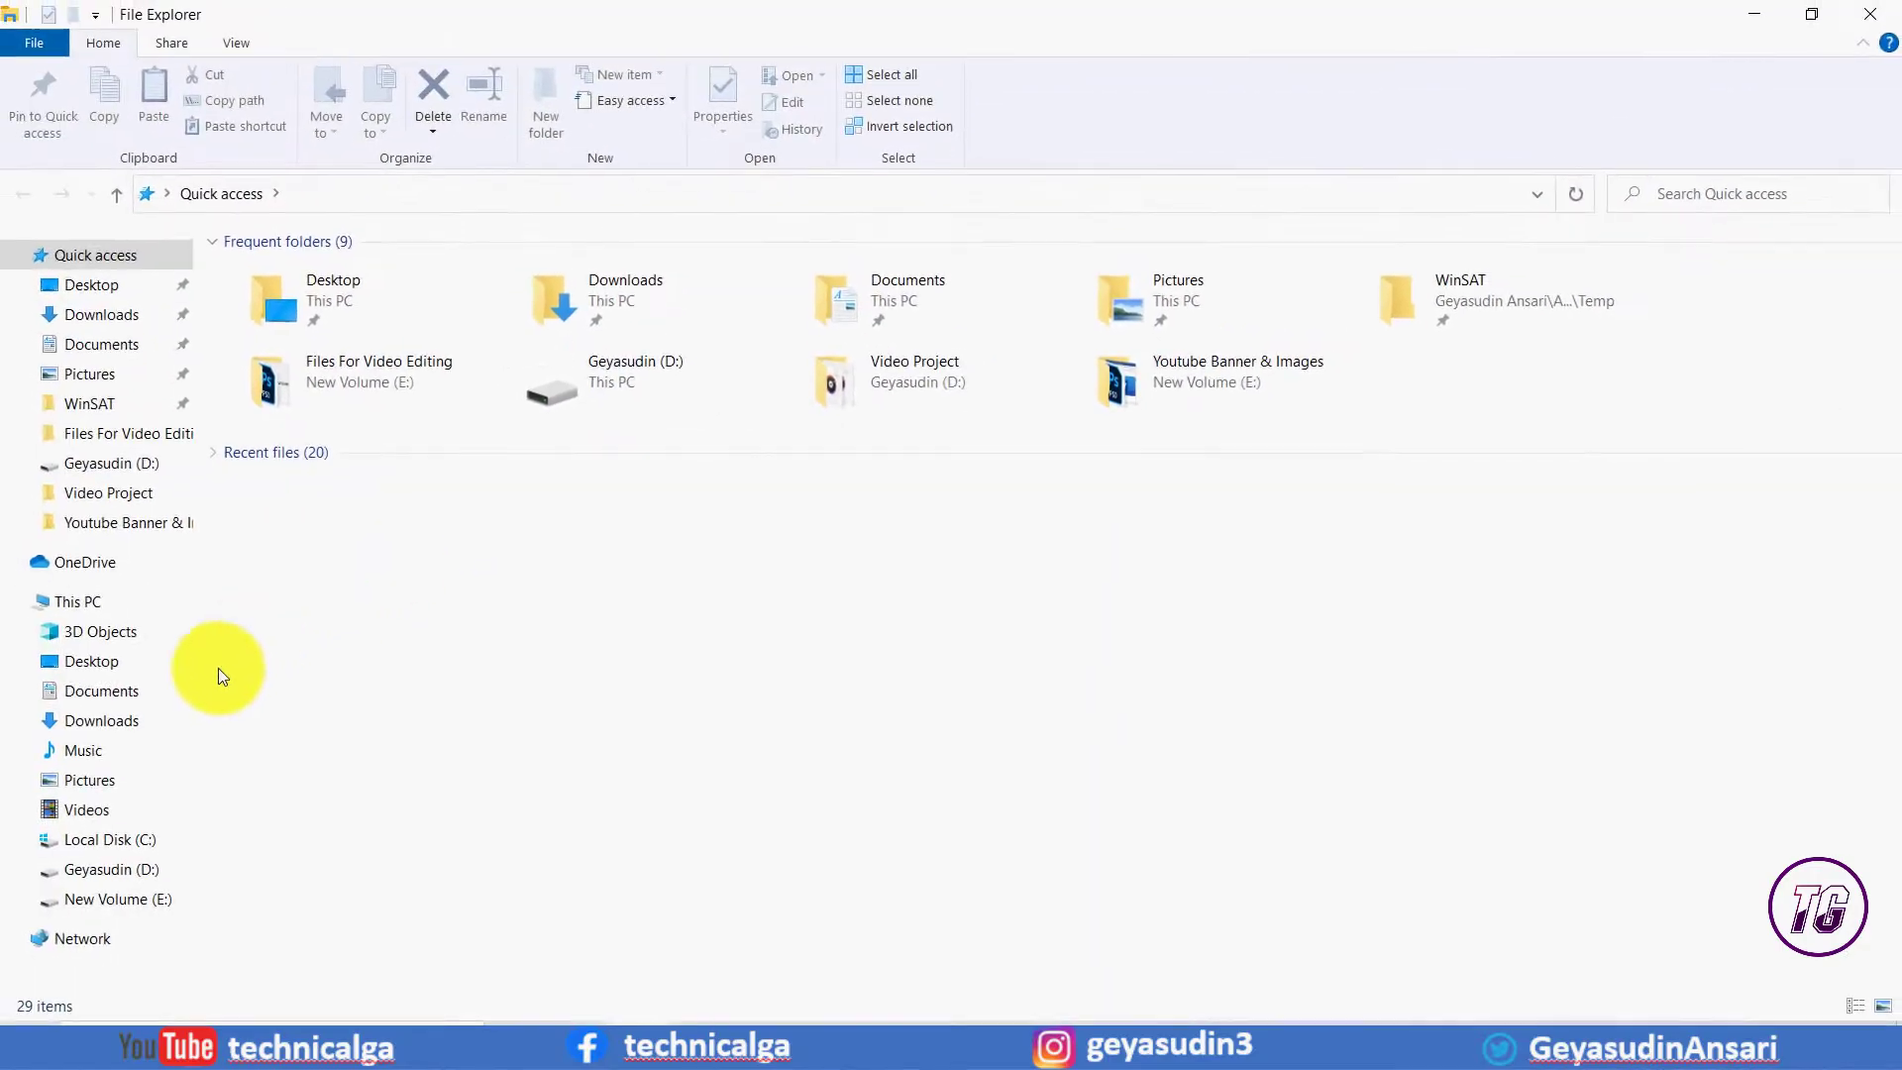
Open D:\MS Word Project in File Explorer and copy its folder path.
{"action": "left_click", "coordinate": [114, 869]}
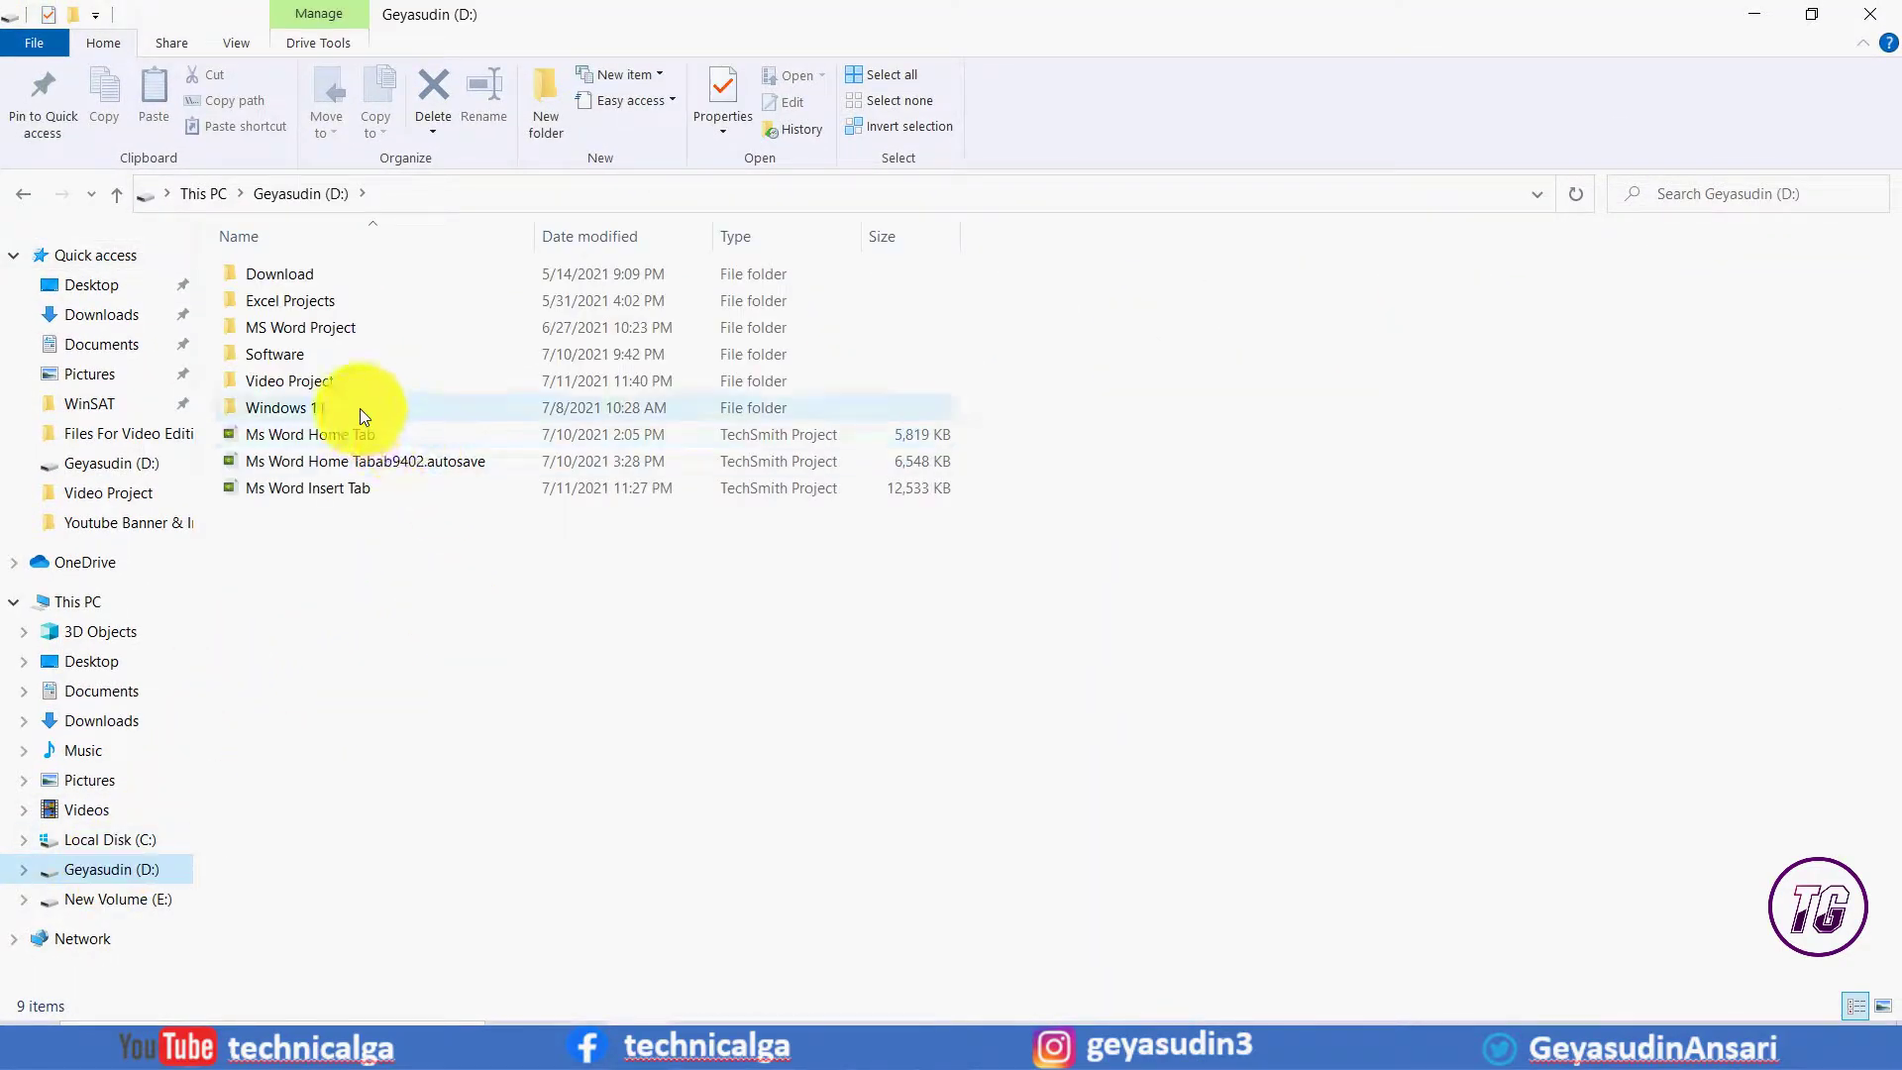
{"action": "double_click", "coordinate": [369, 327]}
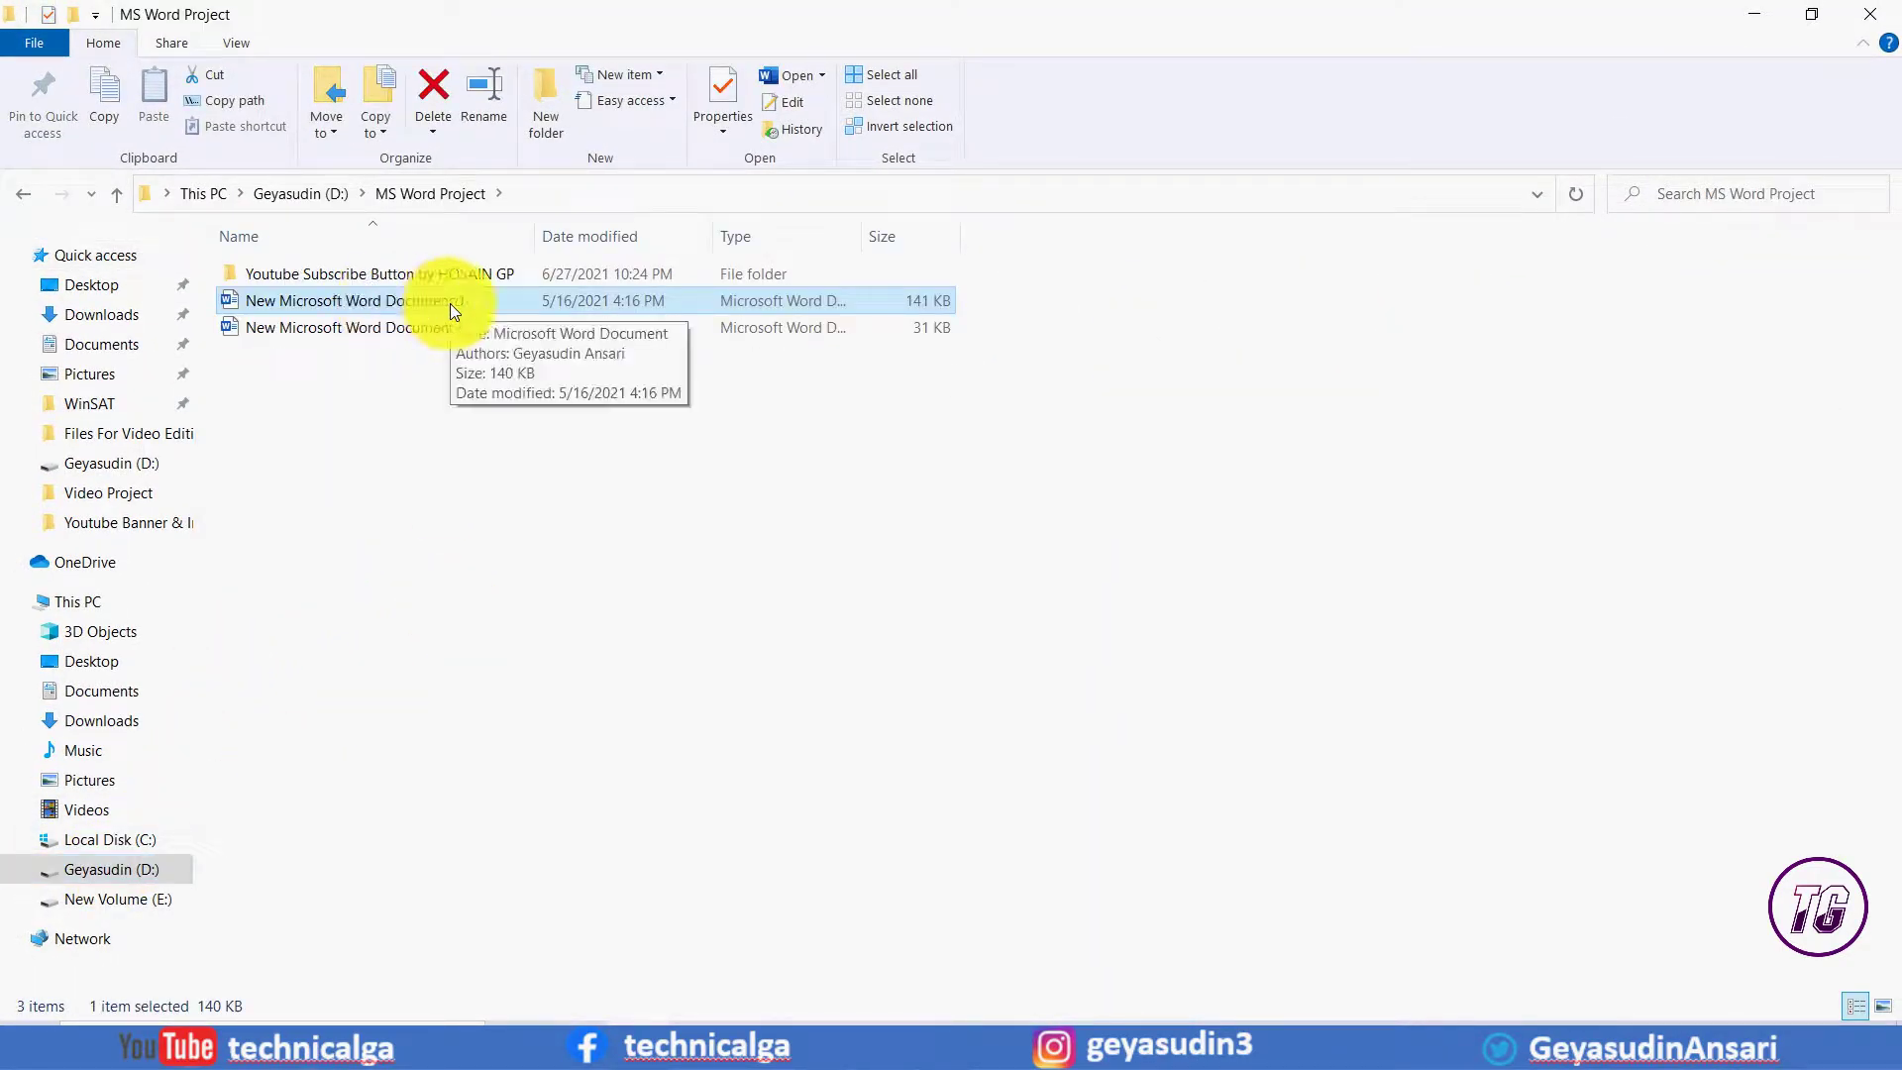
{"action": "left_click", "coordinate": [556, 192]}
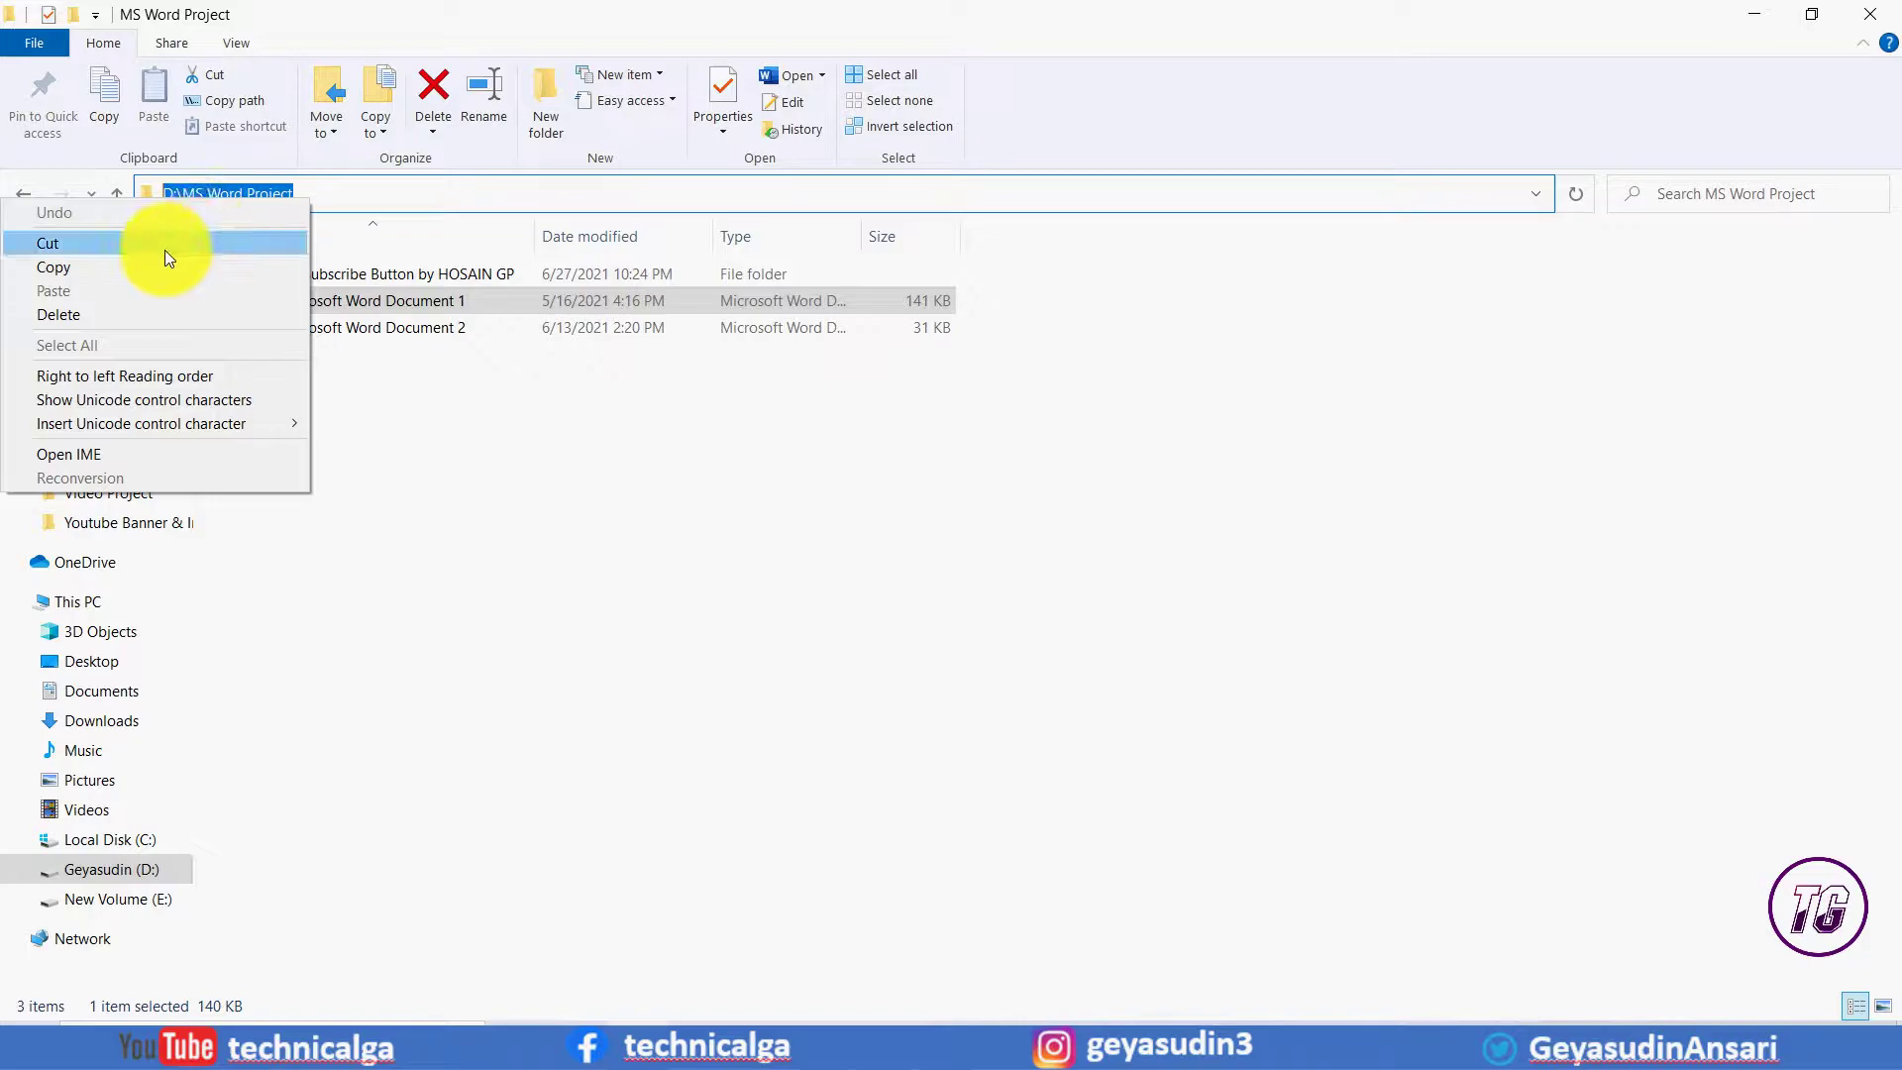
{"action": "left_click", "coordinate": [157, 265]}
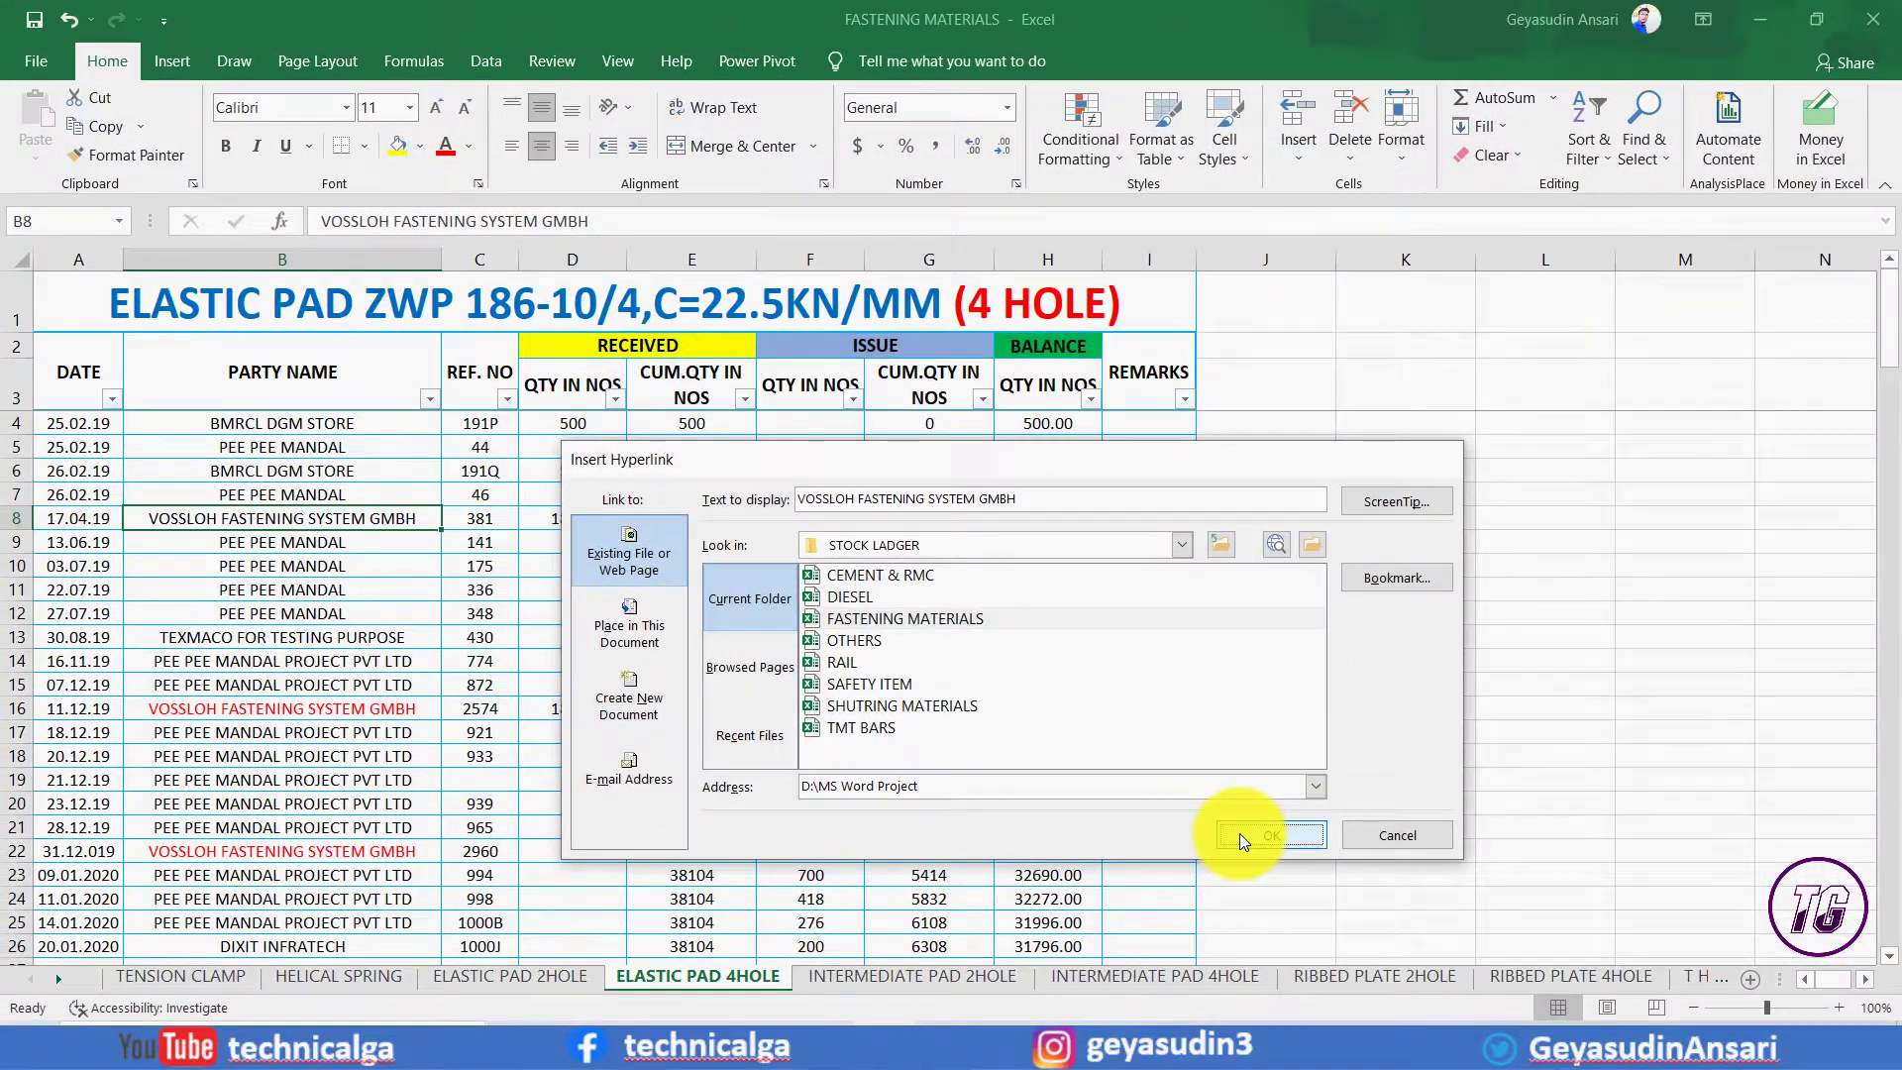
Link B8 to D:\MS Word Project and test the link by opening the folder.
{"action": "left_click", "coordinate": [1239, 834]}
{"action": "left_click", "coordinate": [341, 601]}
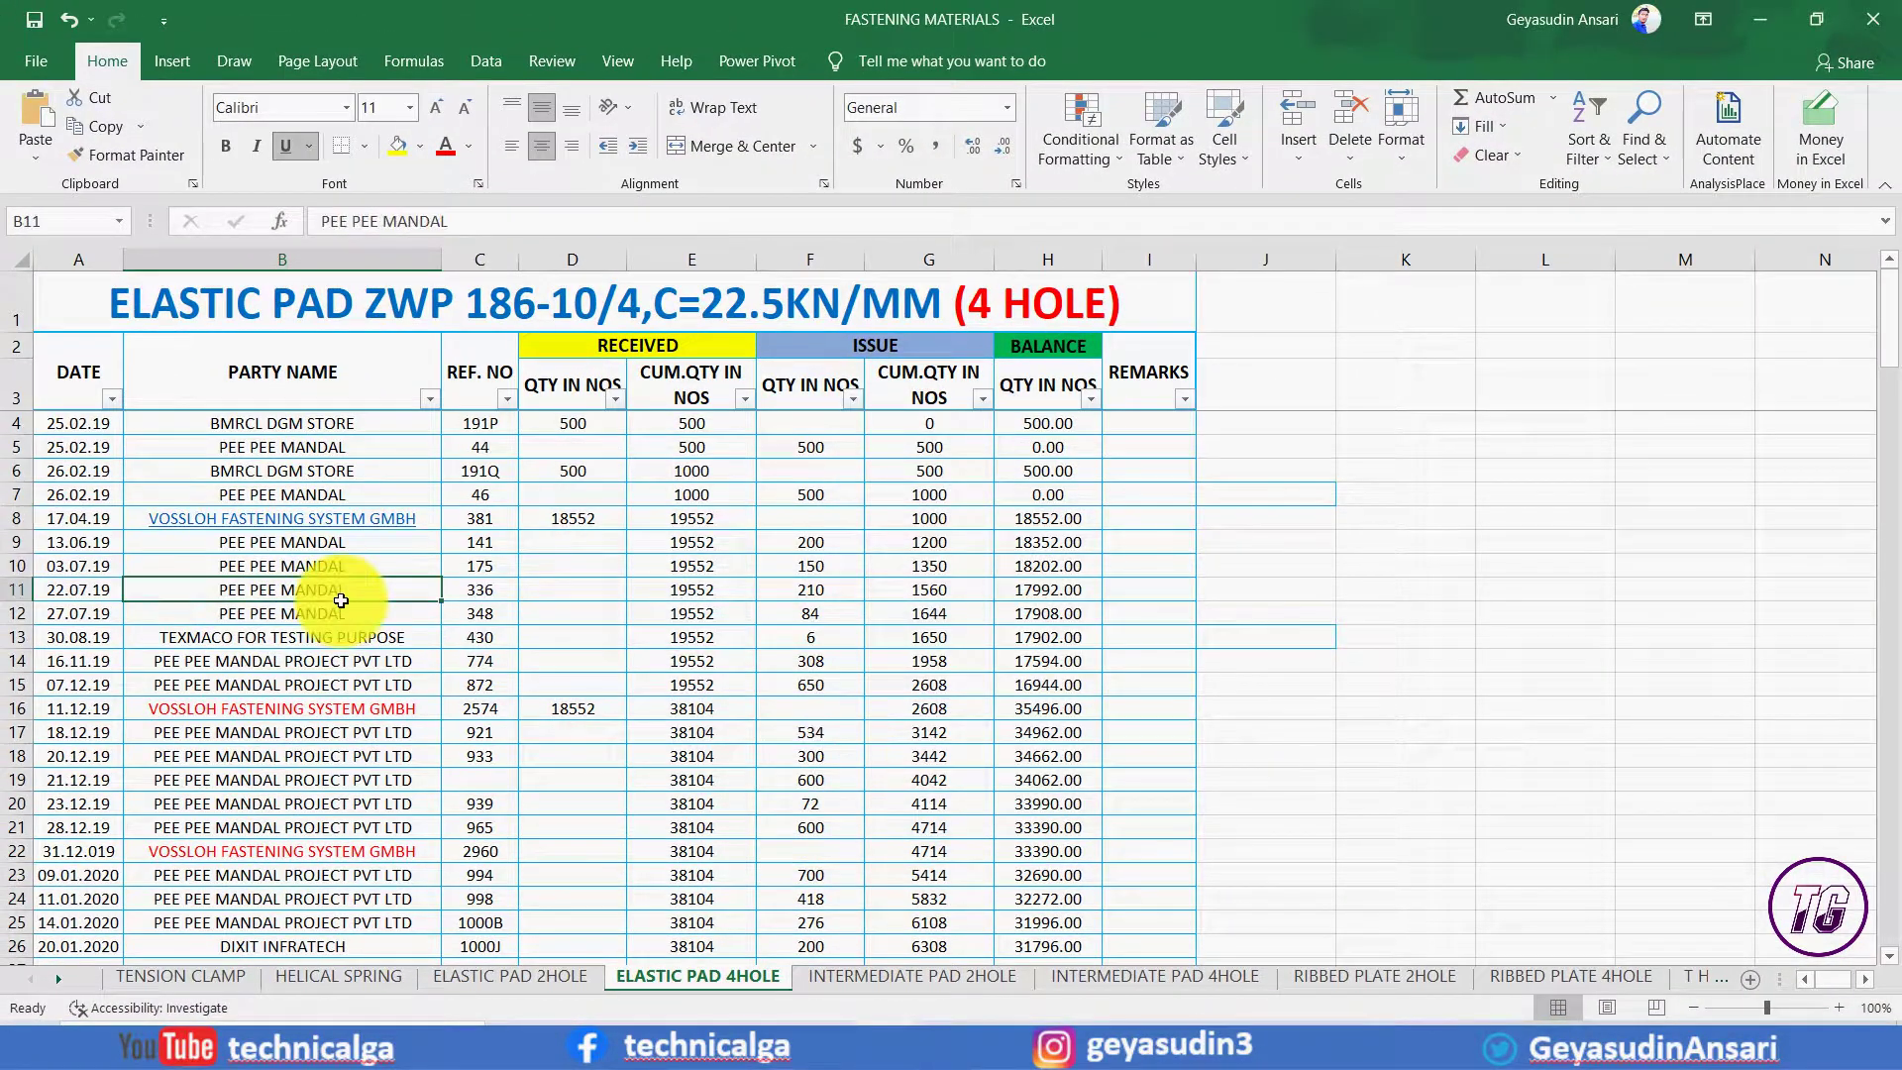
{"action": "left_click", "coordinate": [297, 516]}
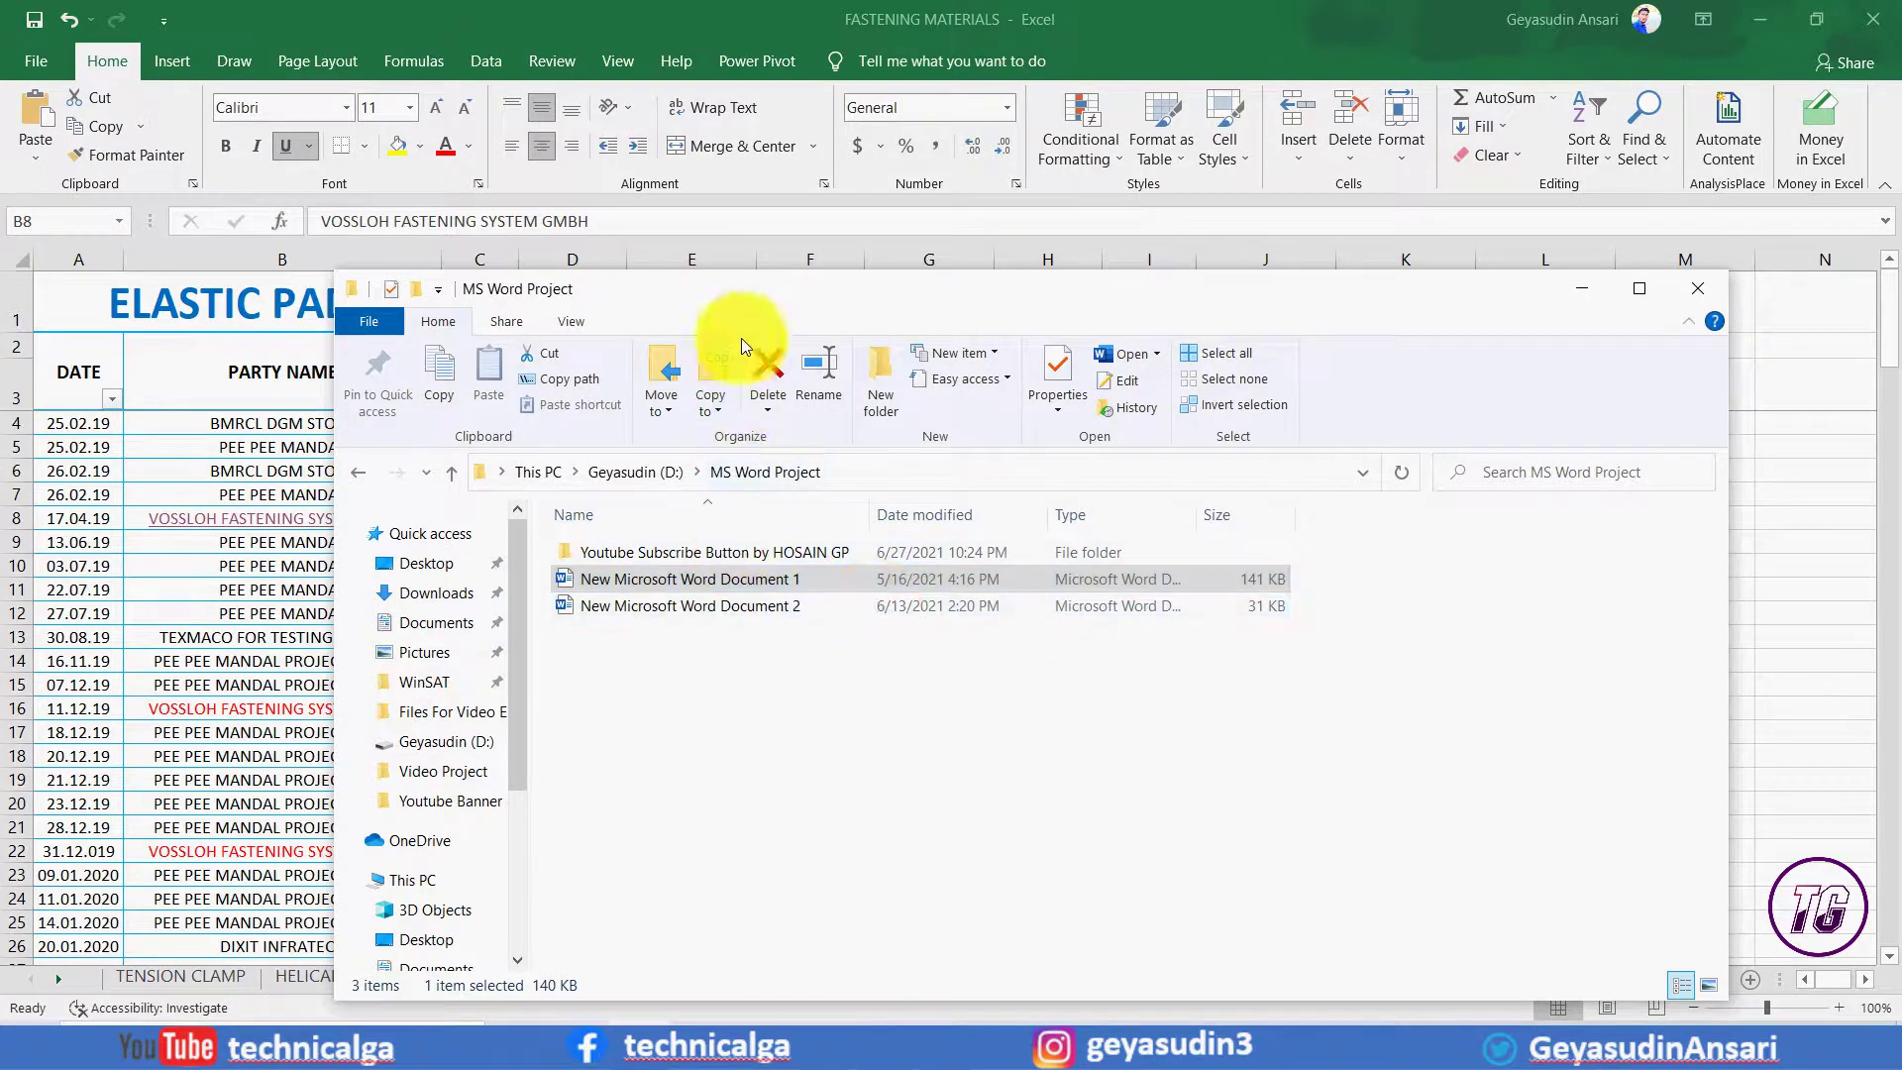
{"action": "left_click_drag", "start_coordinate": [745, 300], "coordinate": [591, 234]}
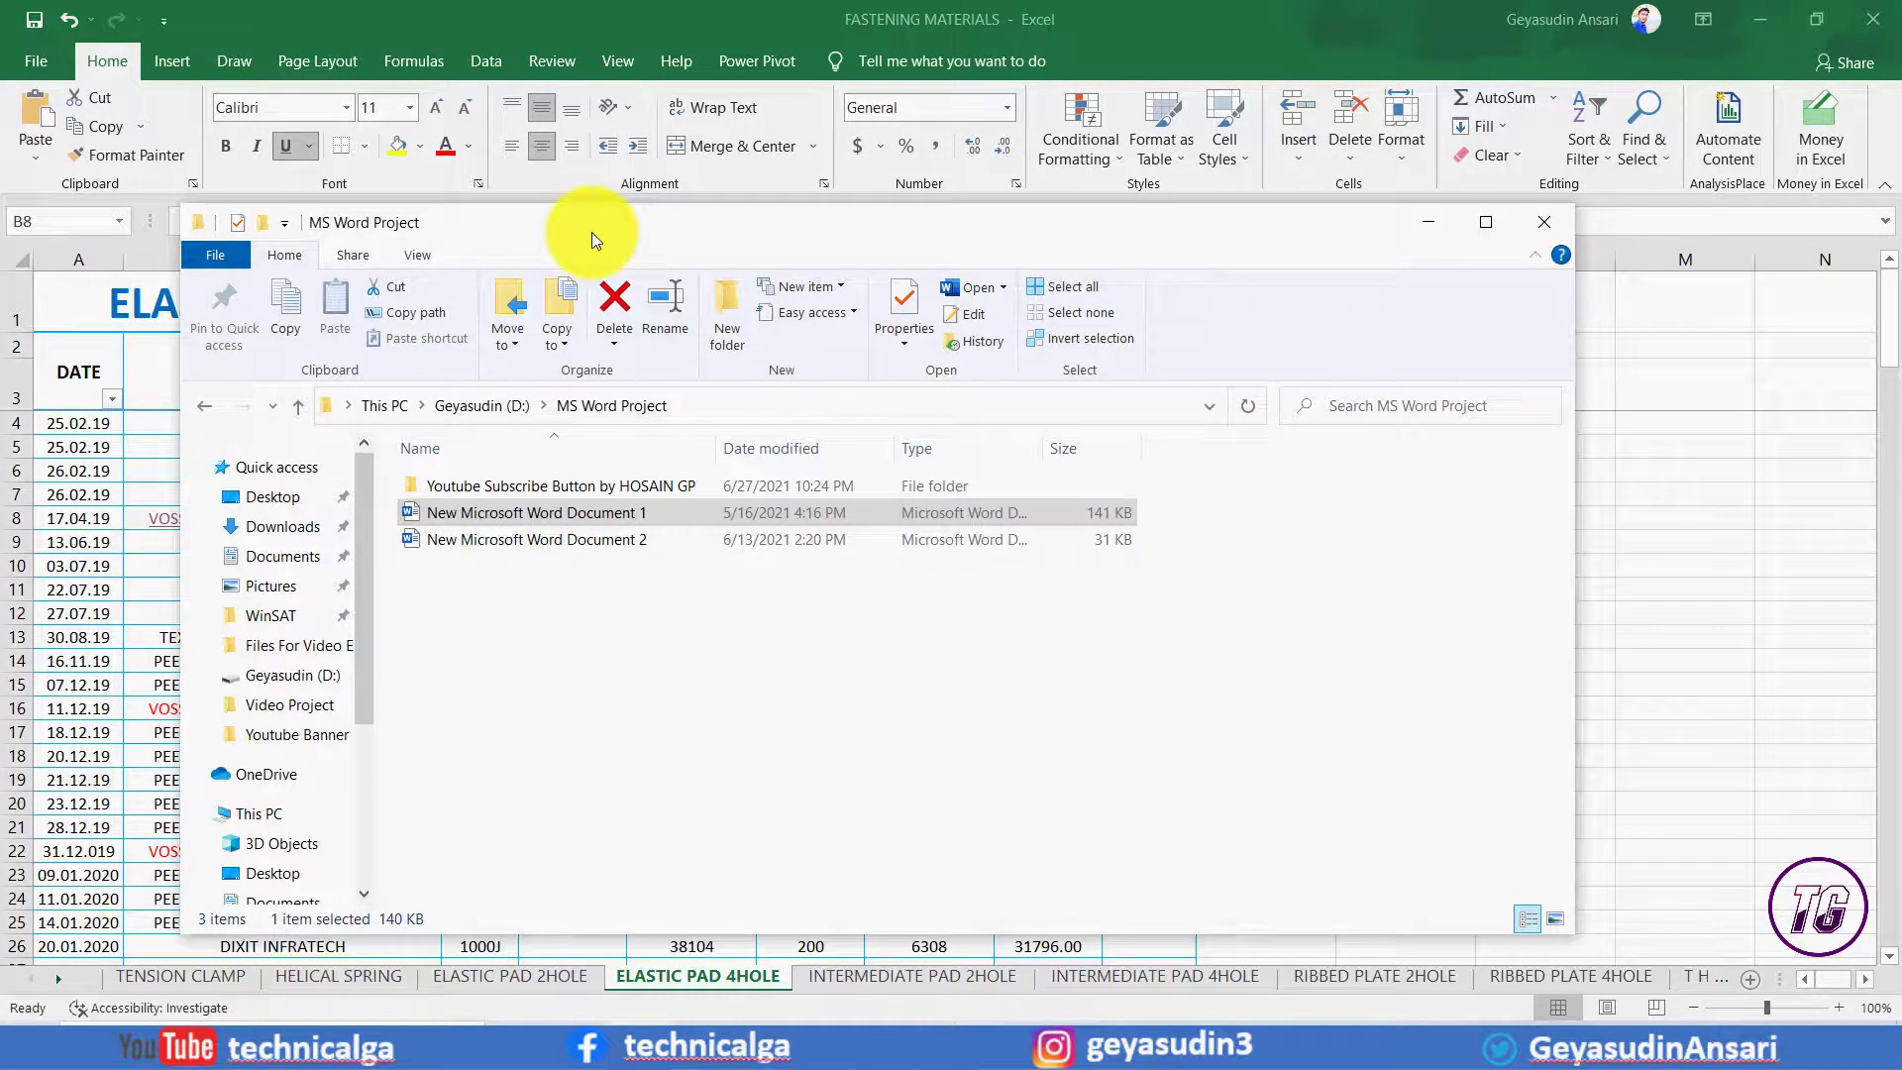
{"action": "left_click", "coordinate": [1544, 221]}
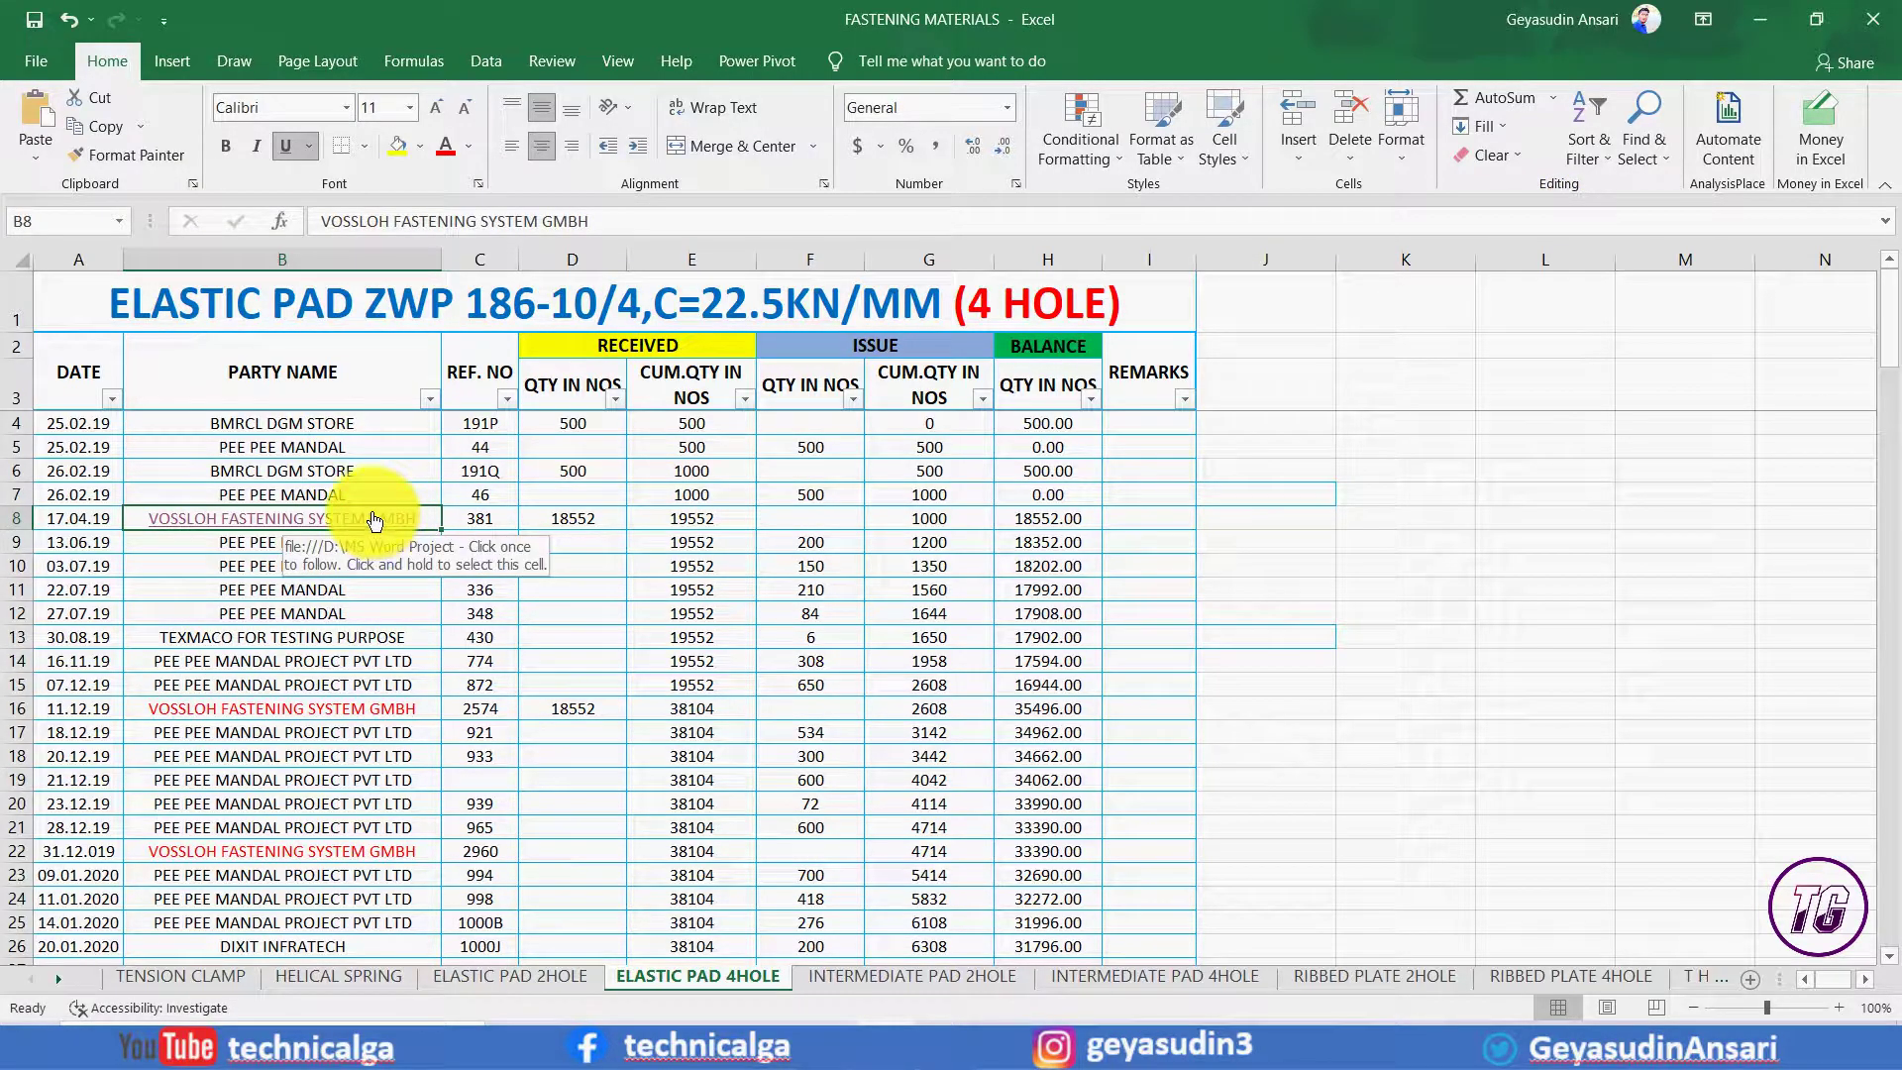
{"action": "left_click", "coordinate": [370, 522]}
{"action": "key", "text": "alt+Tab"}
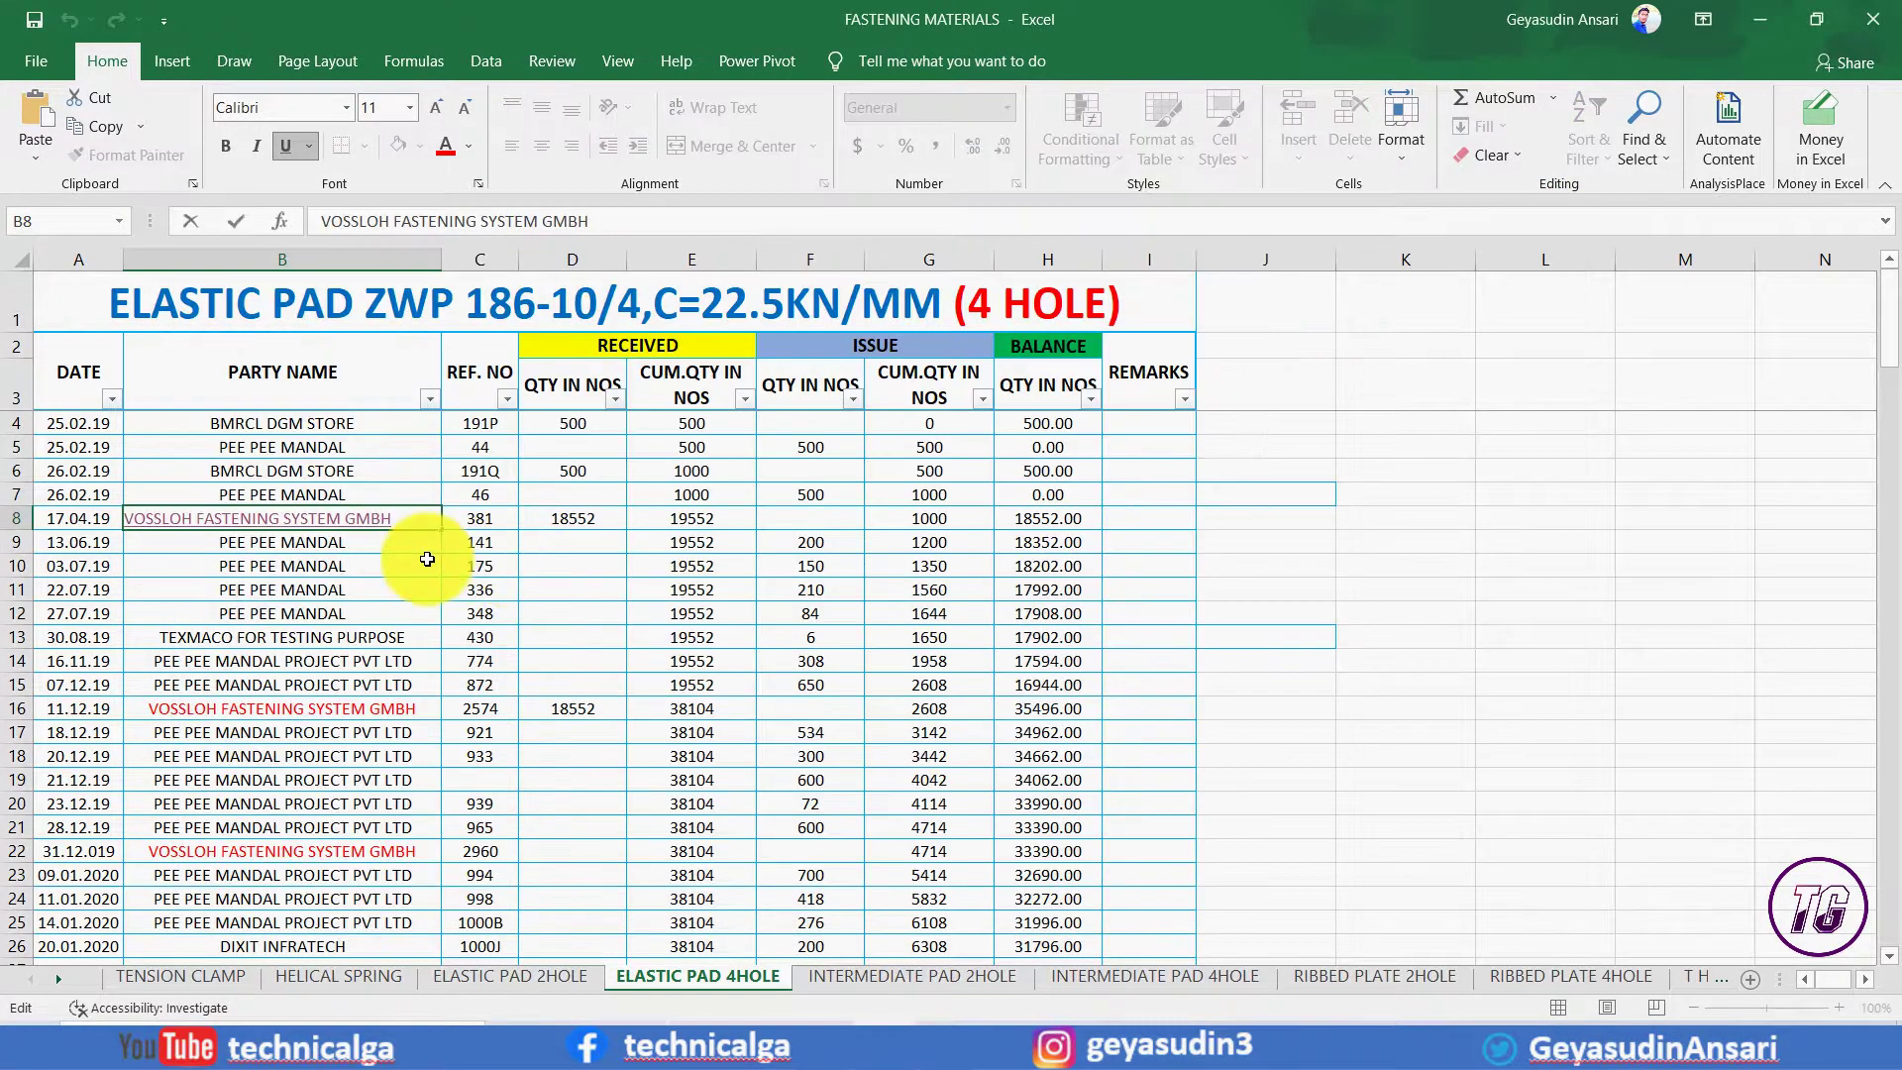
{"action": "key", "text": "Down"}
{"action": "key", "text": "Down"}
Remove B8's hyperlink so VOSSLOH FASTENING SYSTEM GMBH is plain text again.
{"action": "left_click", "coordinate": [421, 517]}
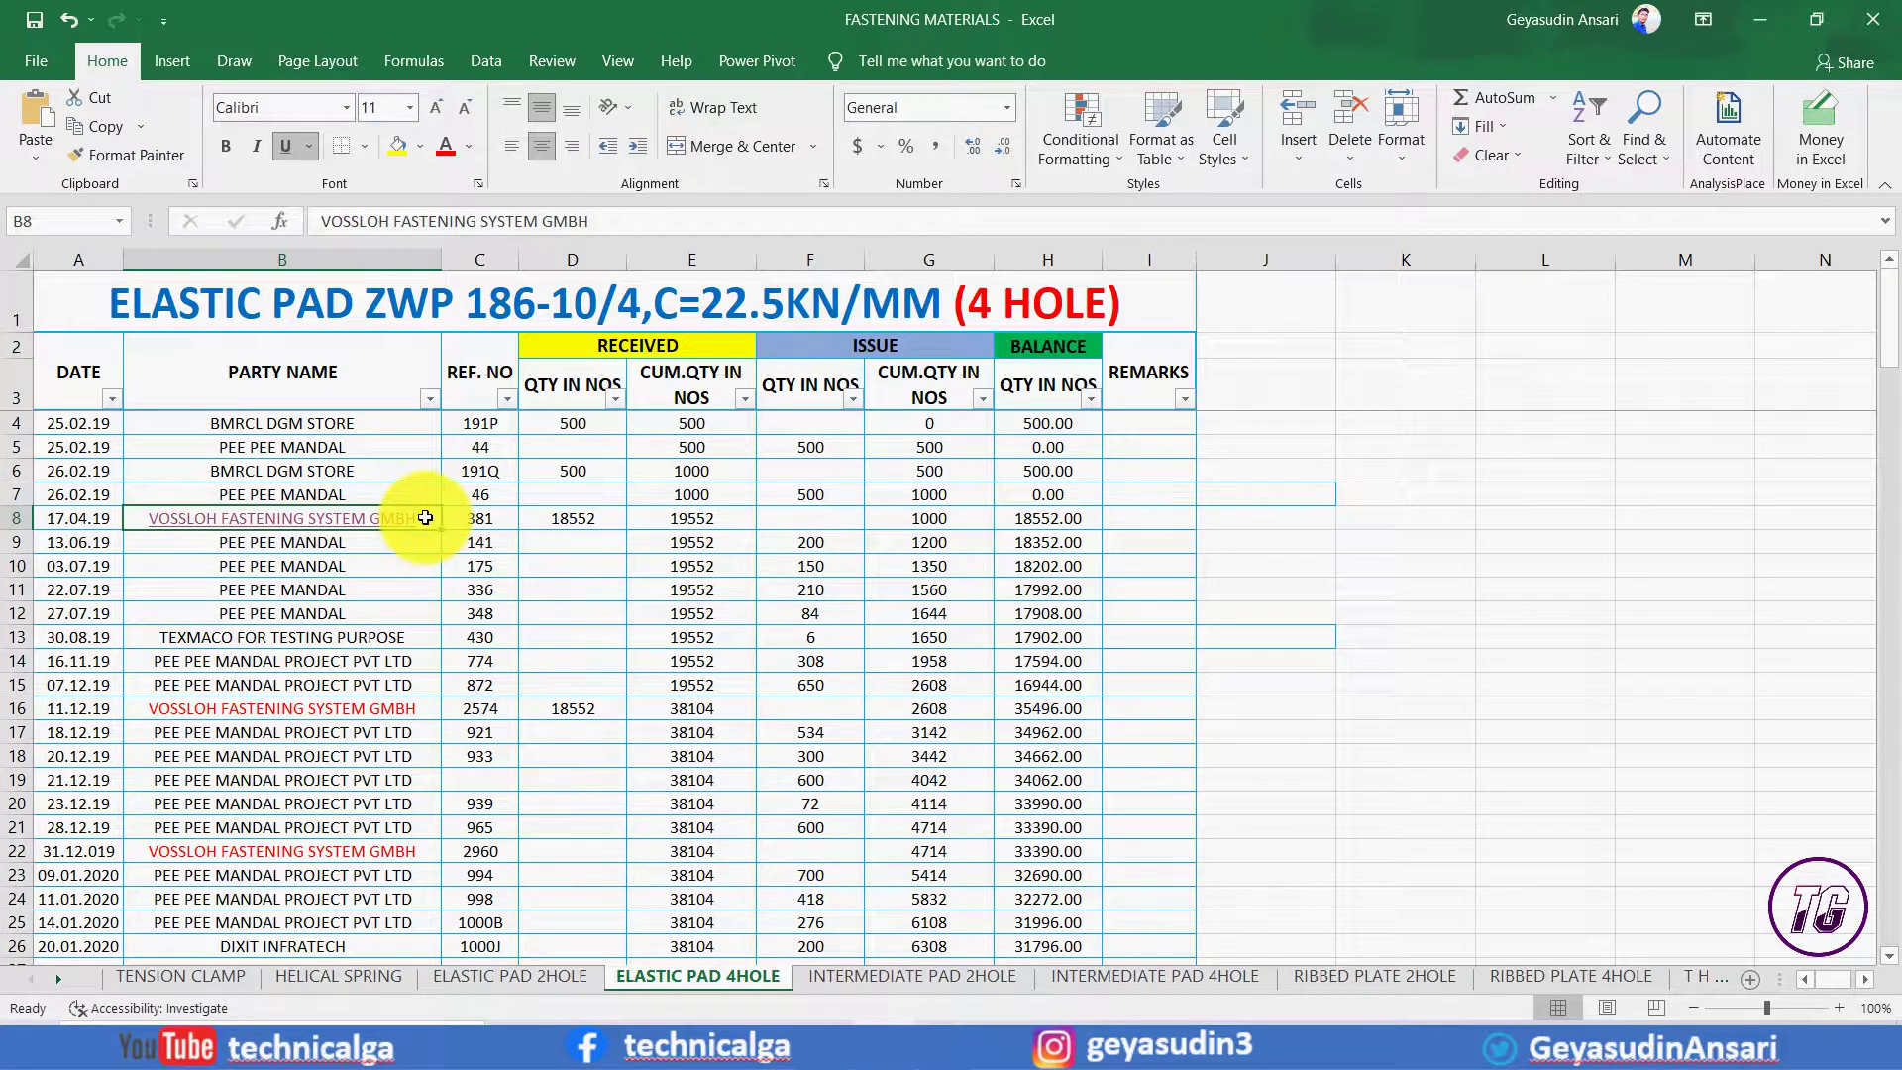
{"action": "key", "text": "ctrl+k"}
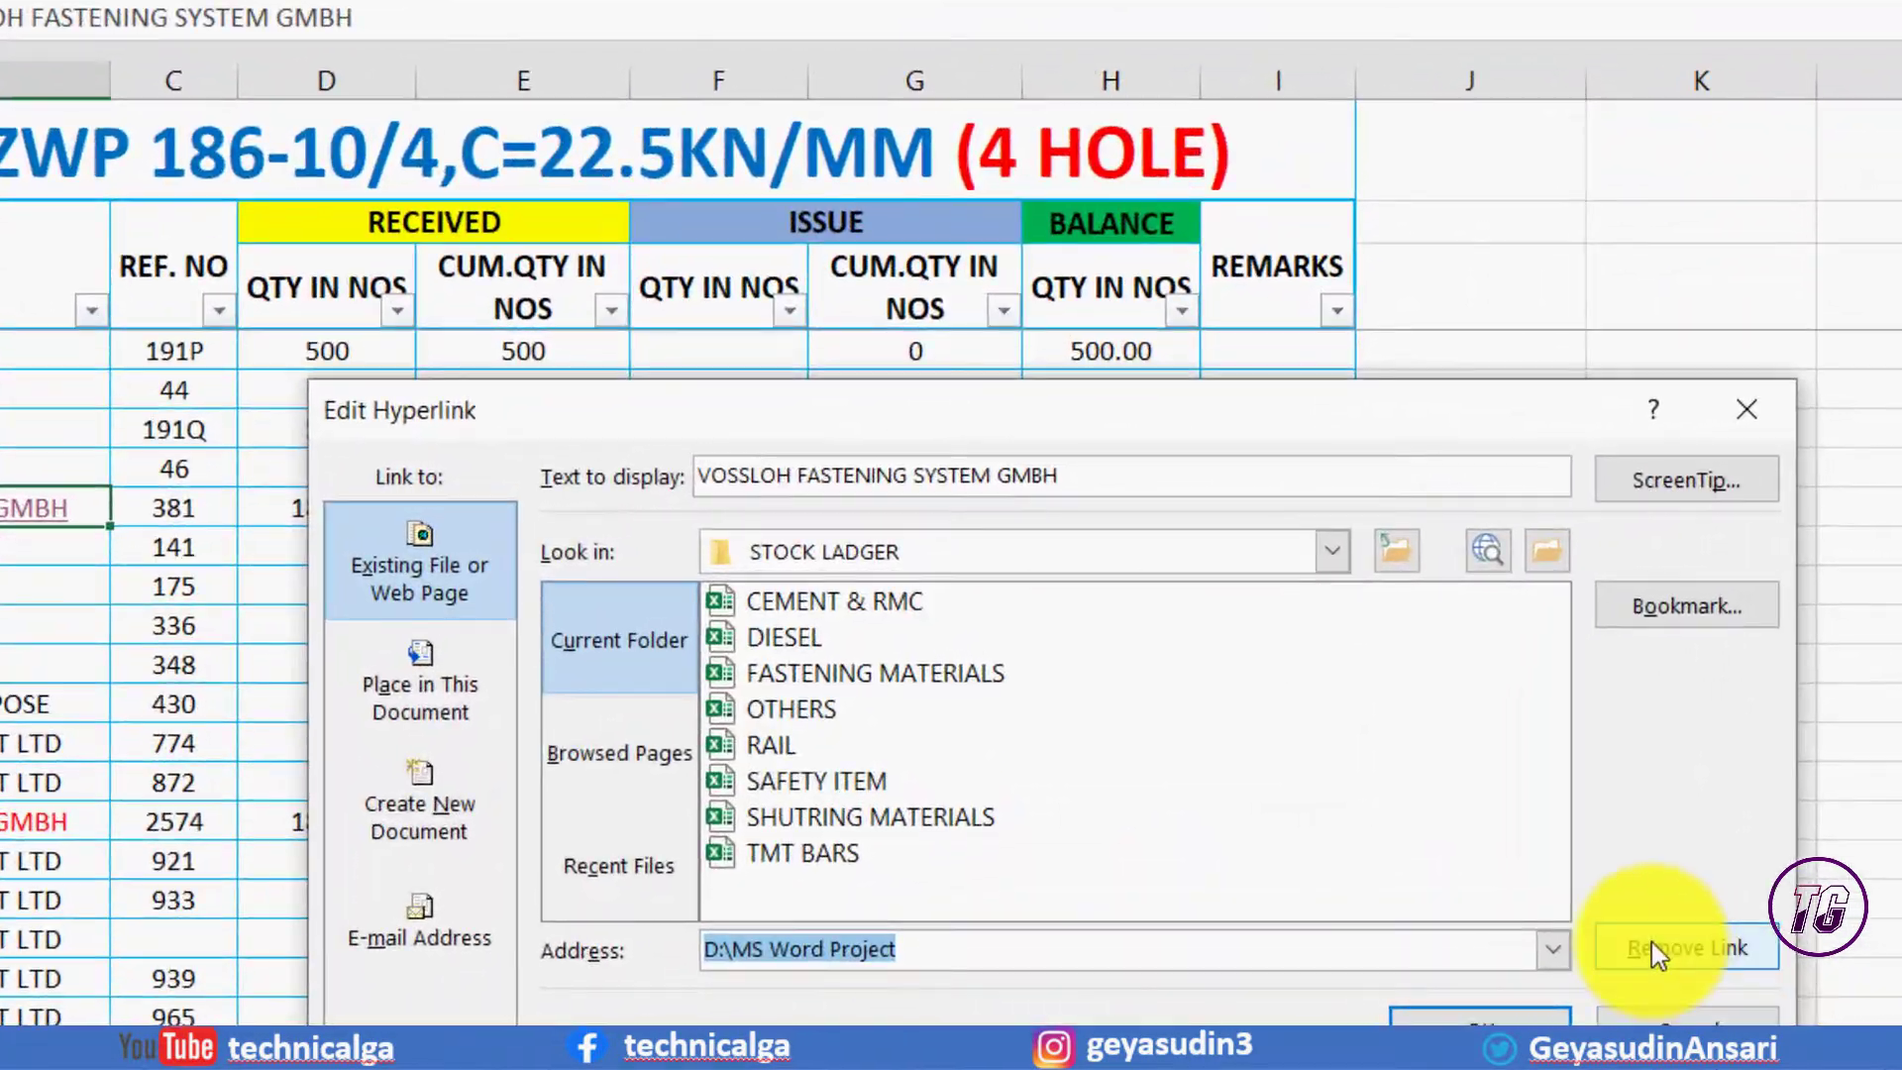
{"action": "left_click", "coordinate": [1396, 785]}
{"action": "left_click", "coordinate": [382, 590]}
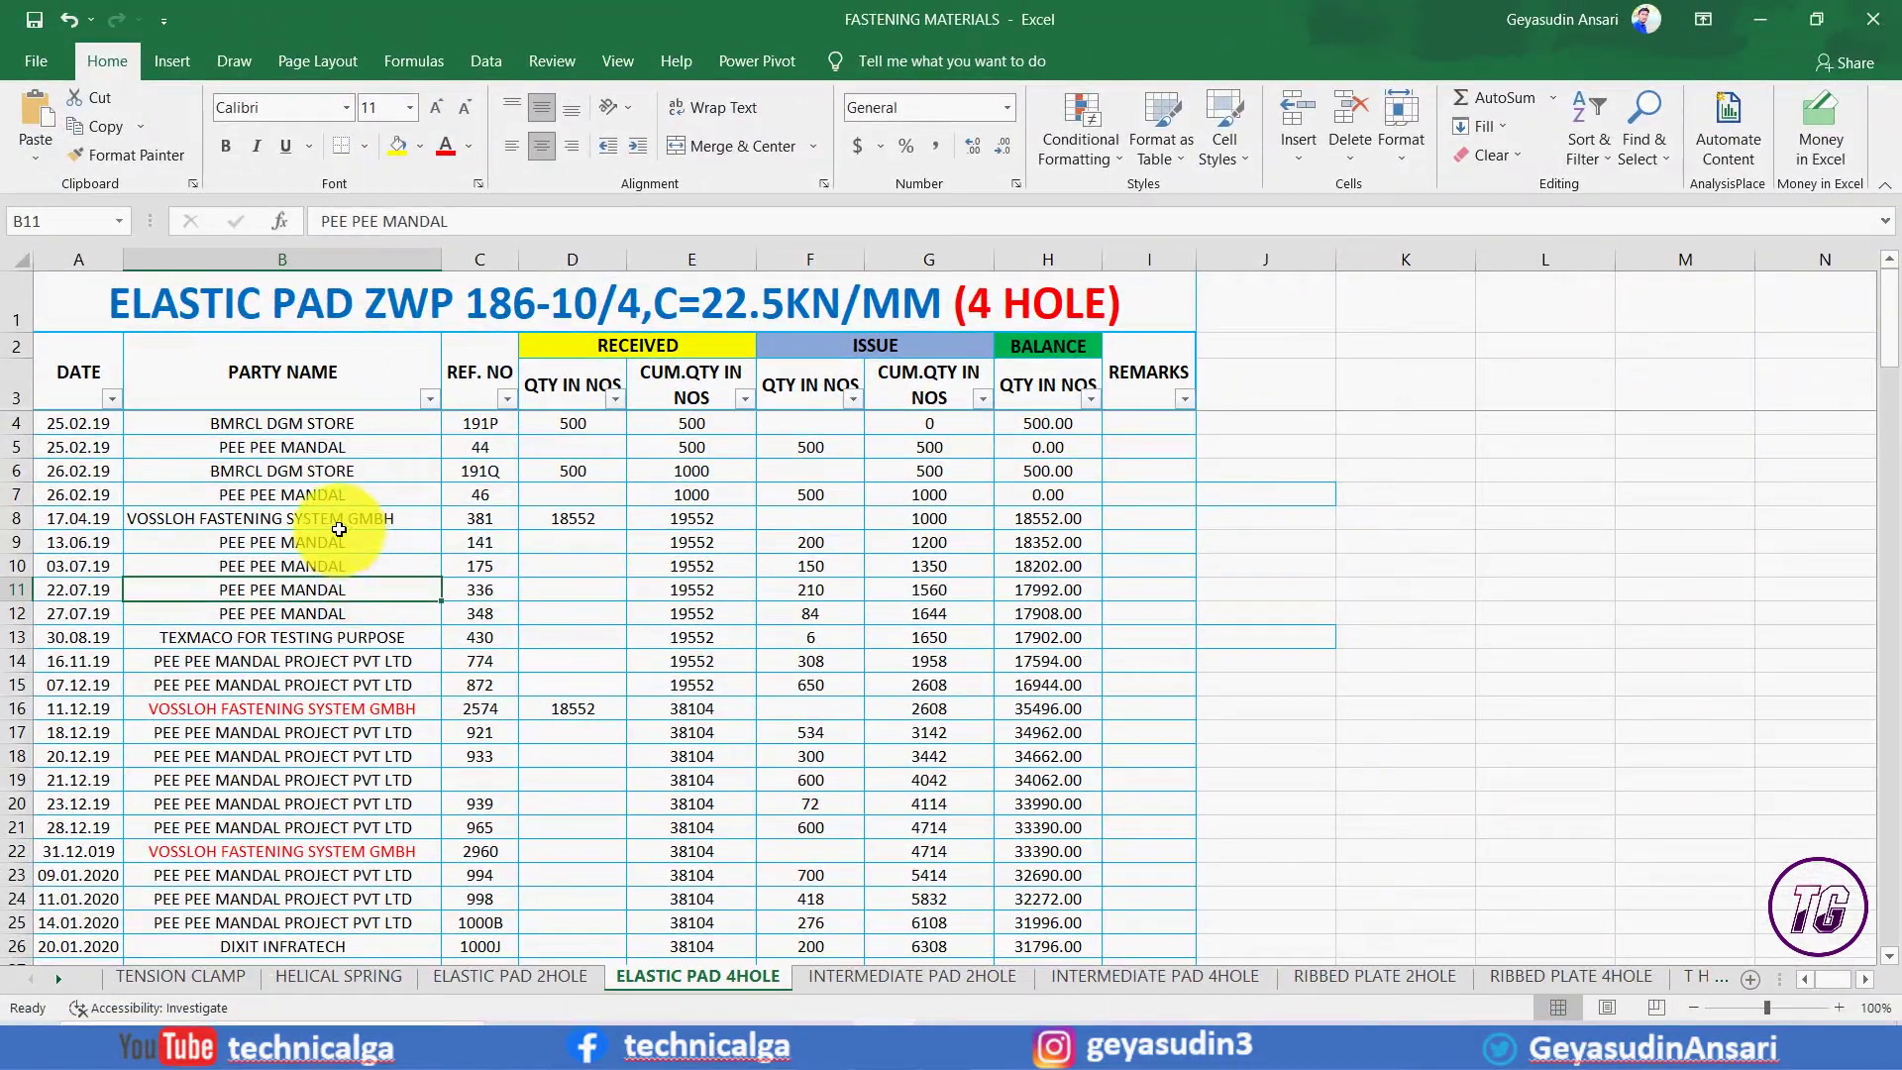
Select cell D8 holding the received quantity 18552 for currency formatting.
{"action": "left_click", "coordinate": [339, 525]}
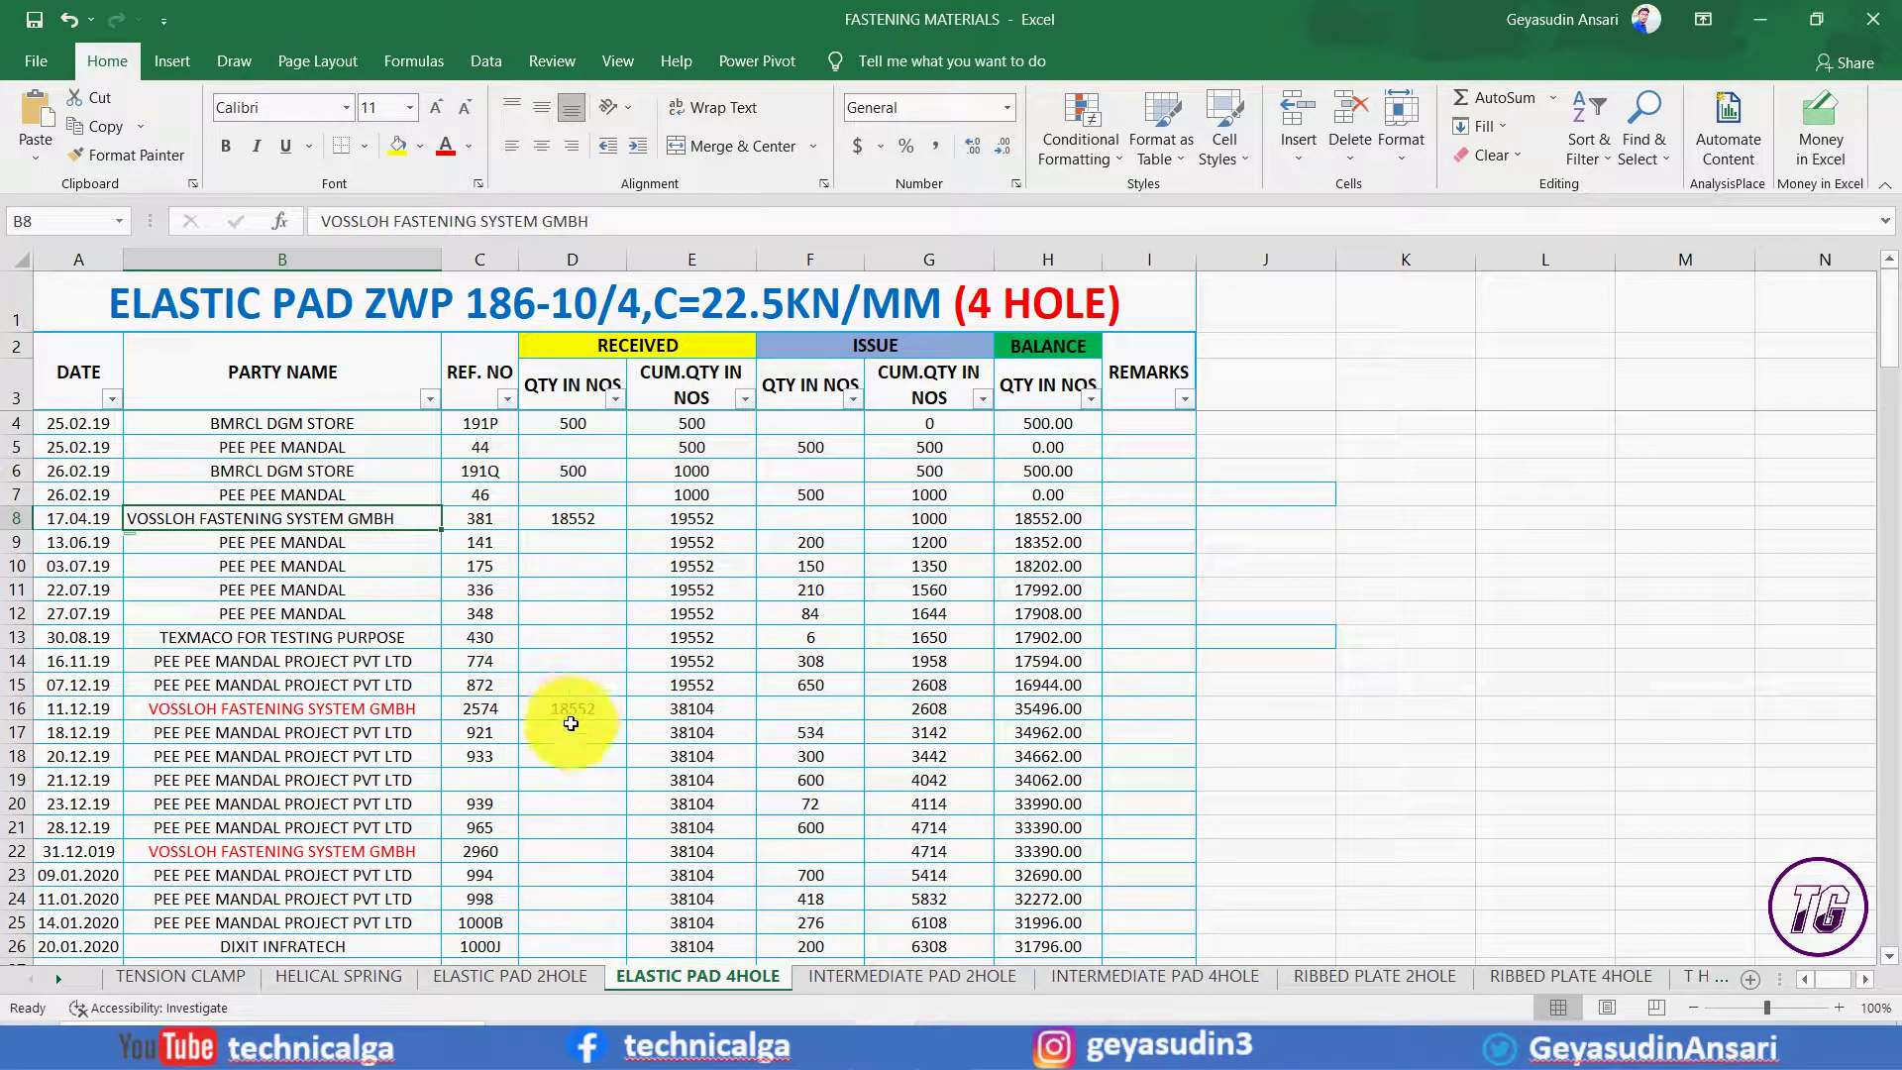
{"action": "left_click", "coordinate": [826, 664]}
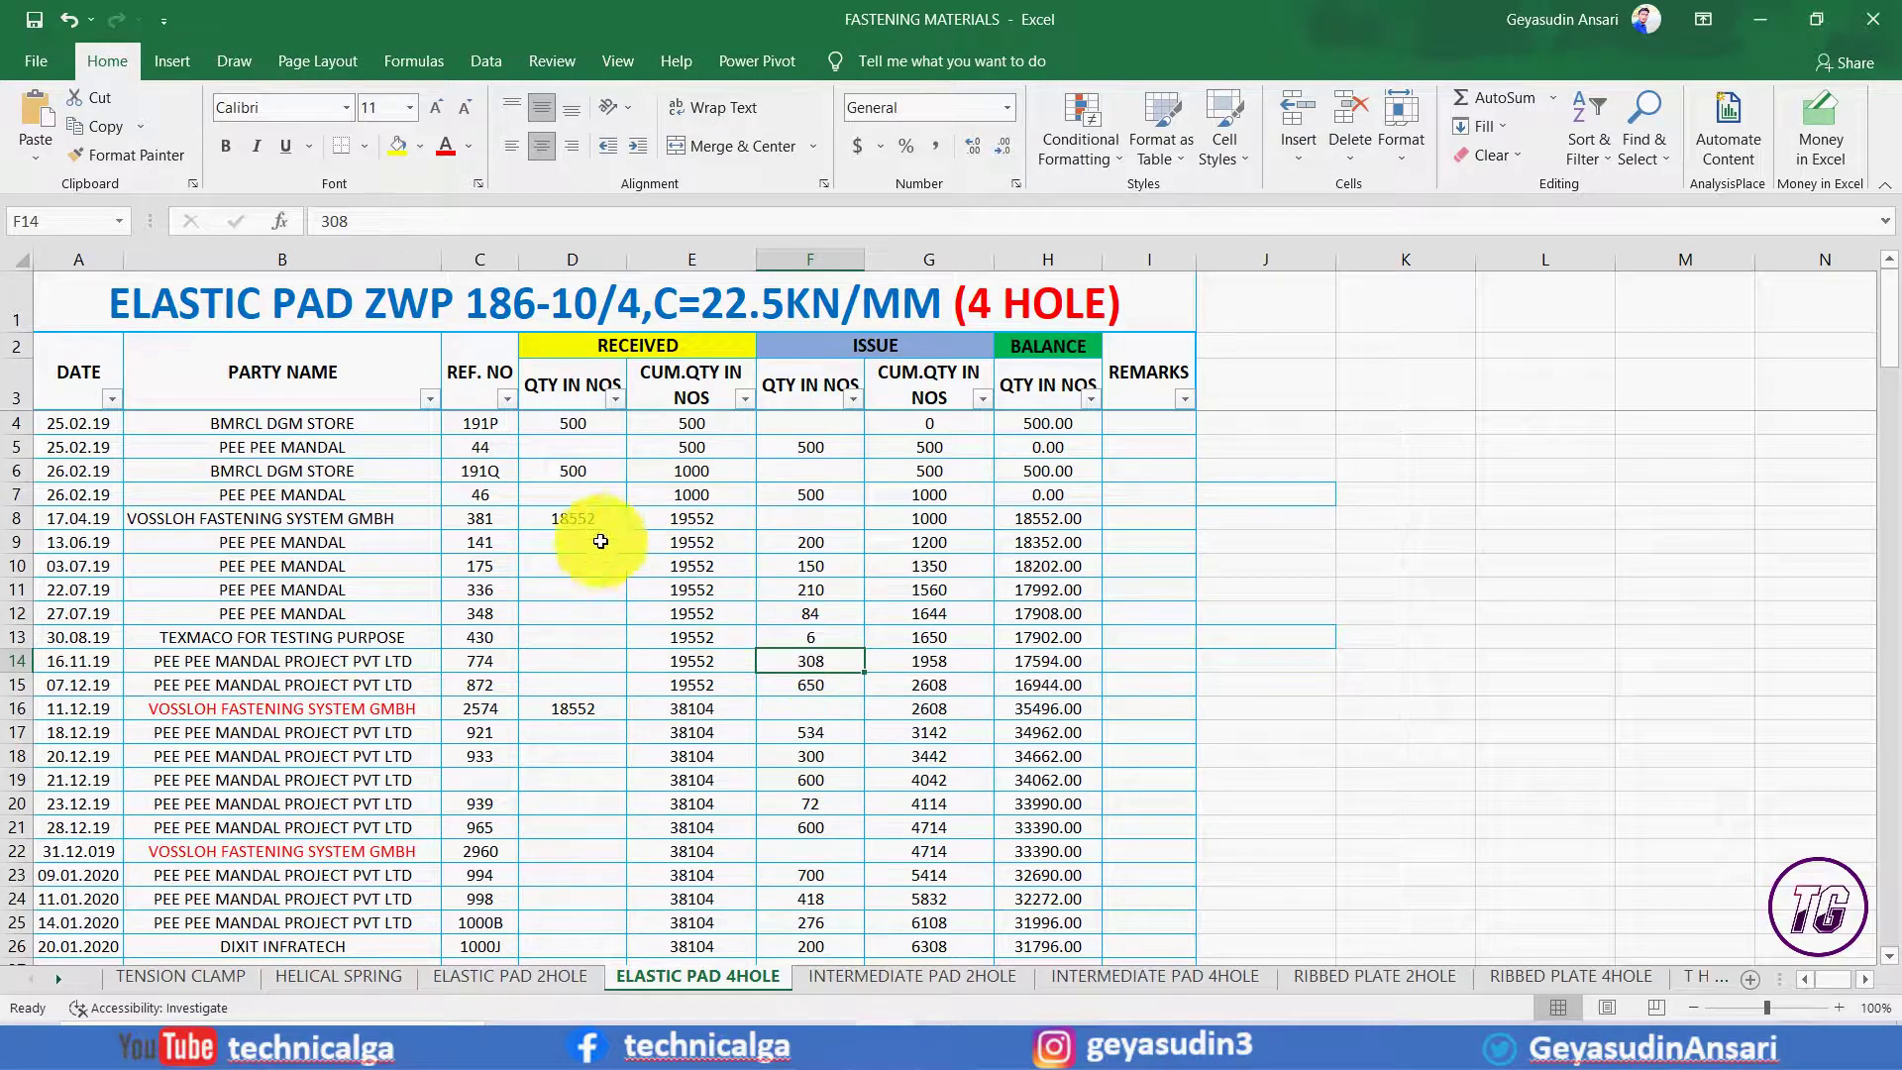
{"action": "left_click", "coordinate": [571, 519]}
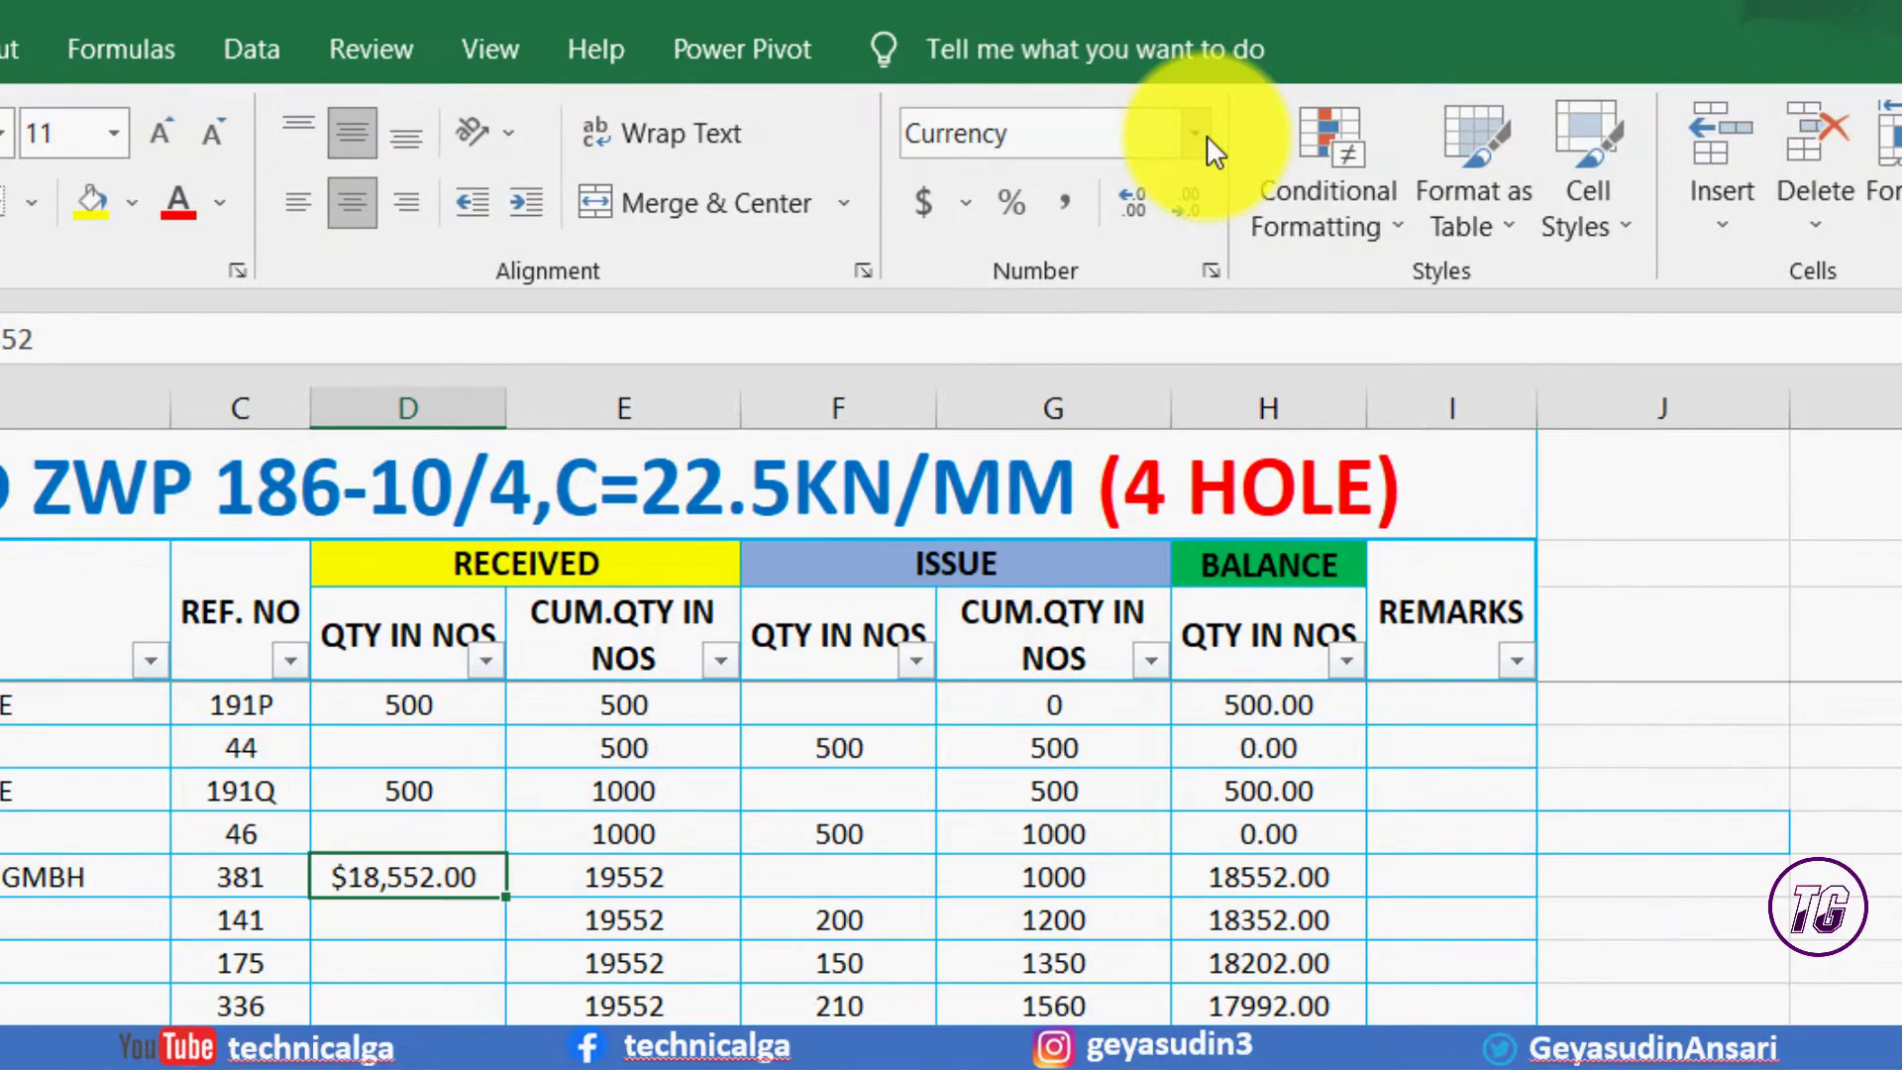
Apply Currency format with the ₹ Hindi symbol to D8 so it reads ₹18,552.00.
{"action": "left_click", "coordinate": [1006, 107]}
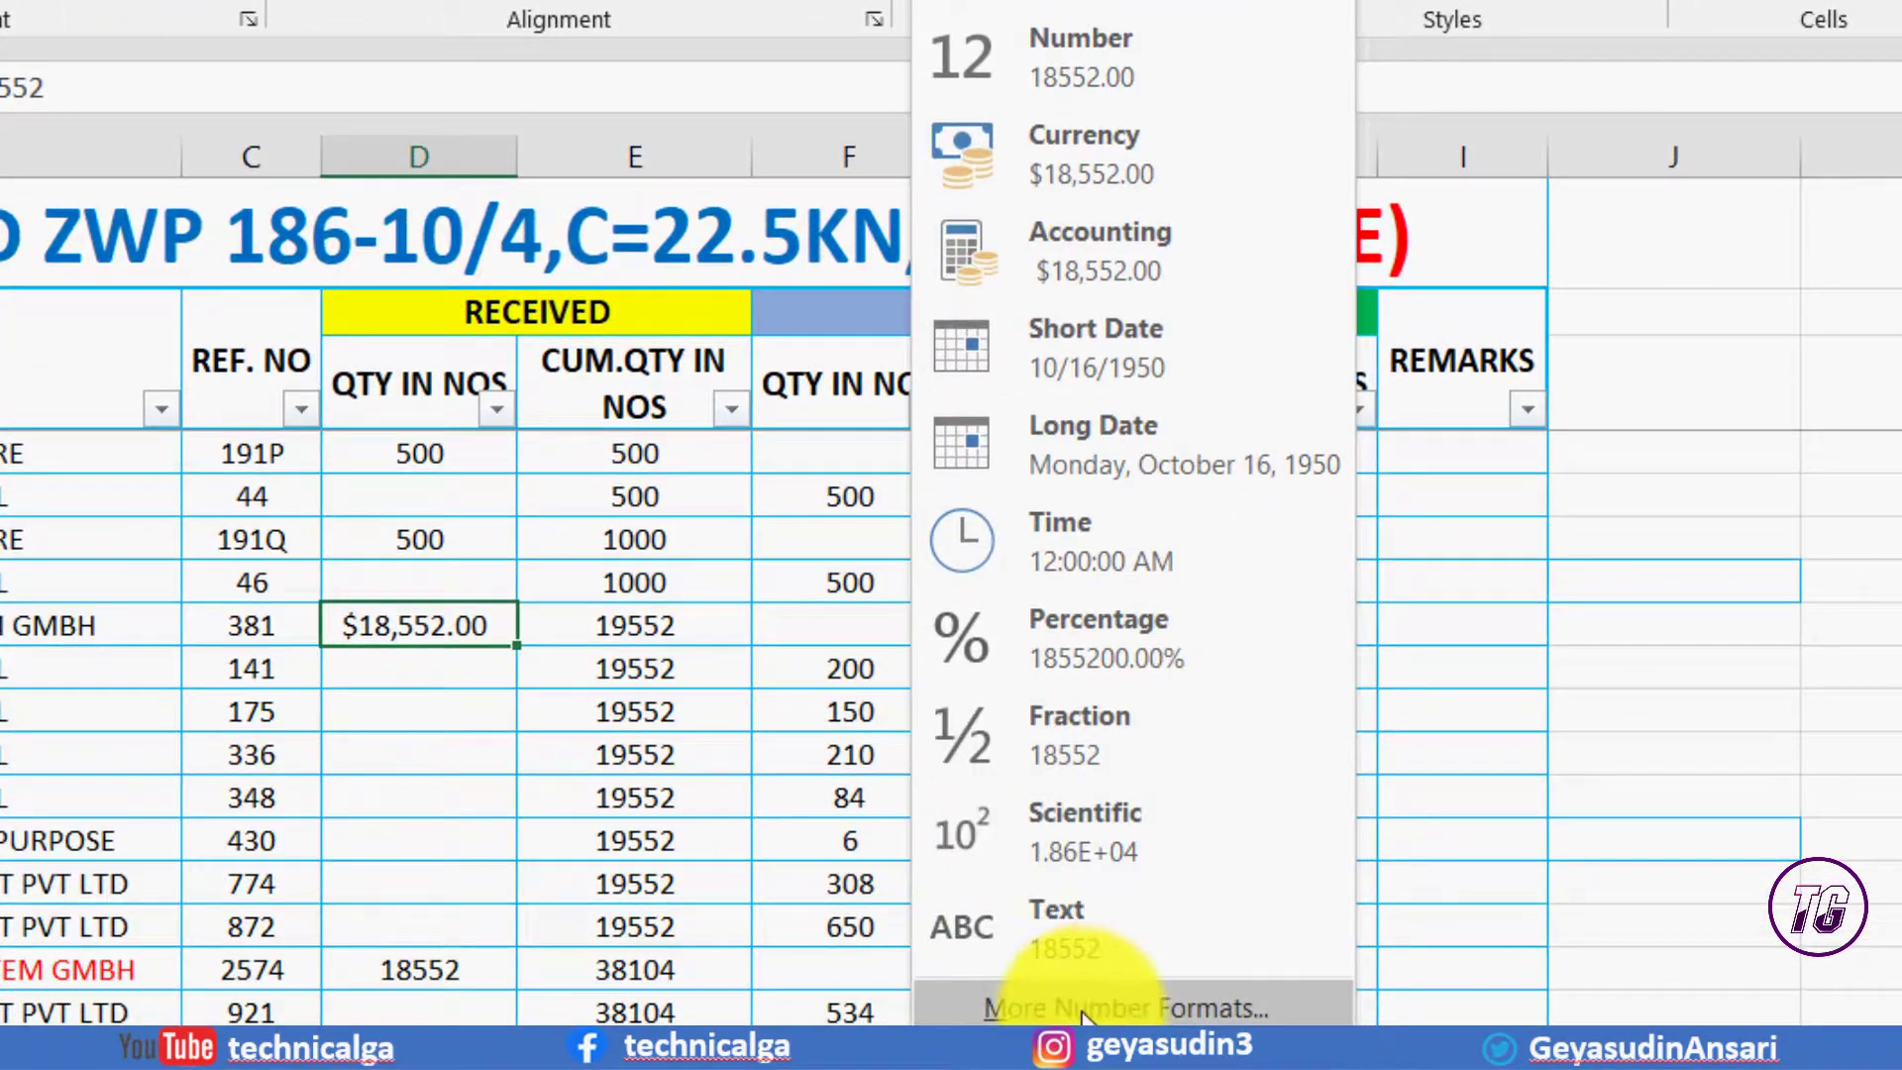
{"action": "left_click", "coordinate": [1061, 996]}
{"action": "left_click", "coordinate": [1225, 676]}
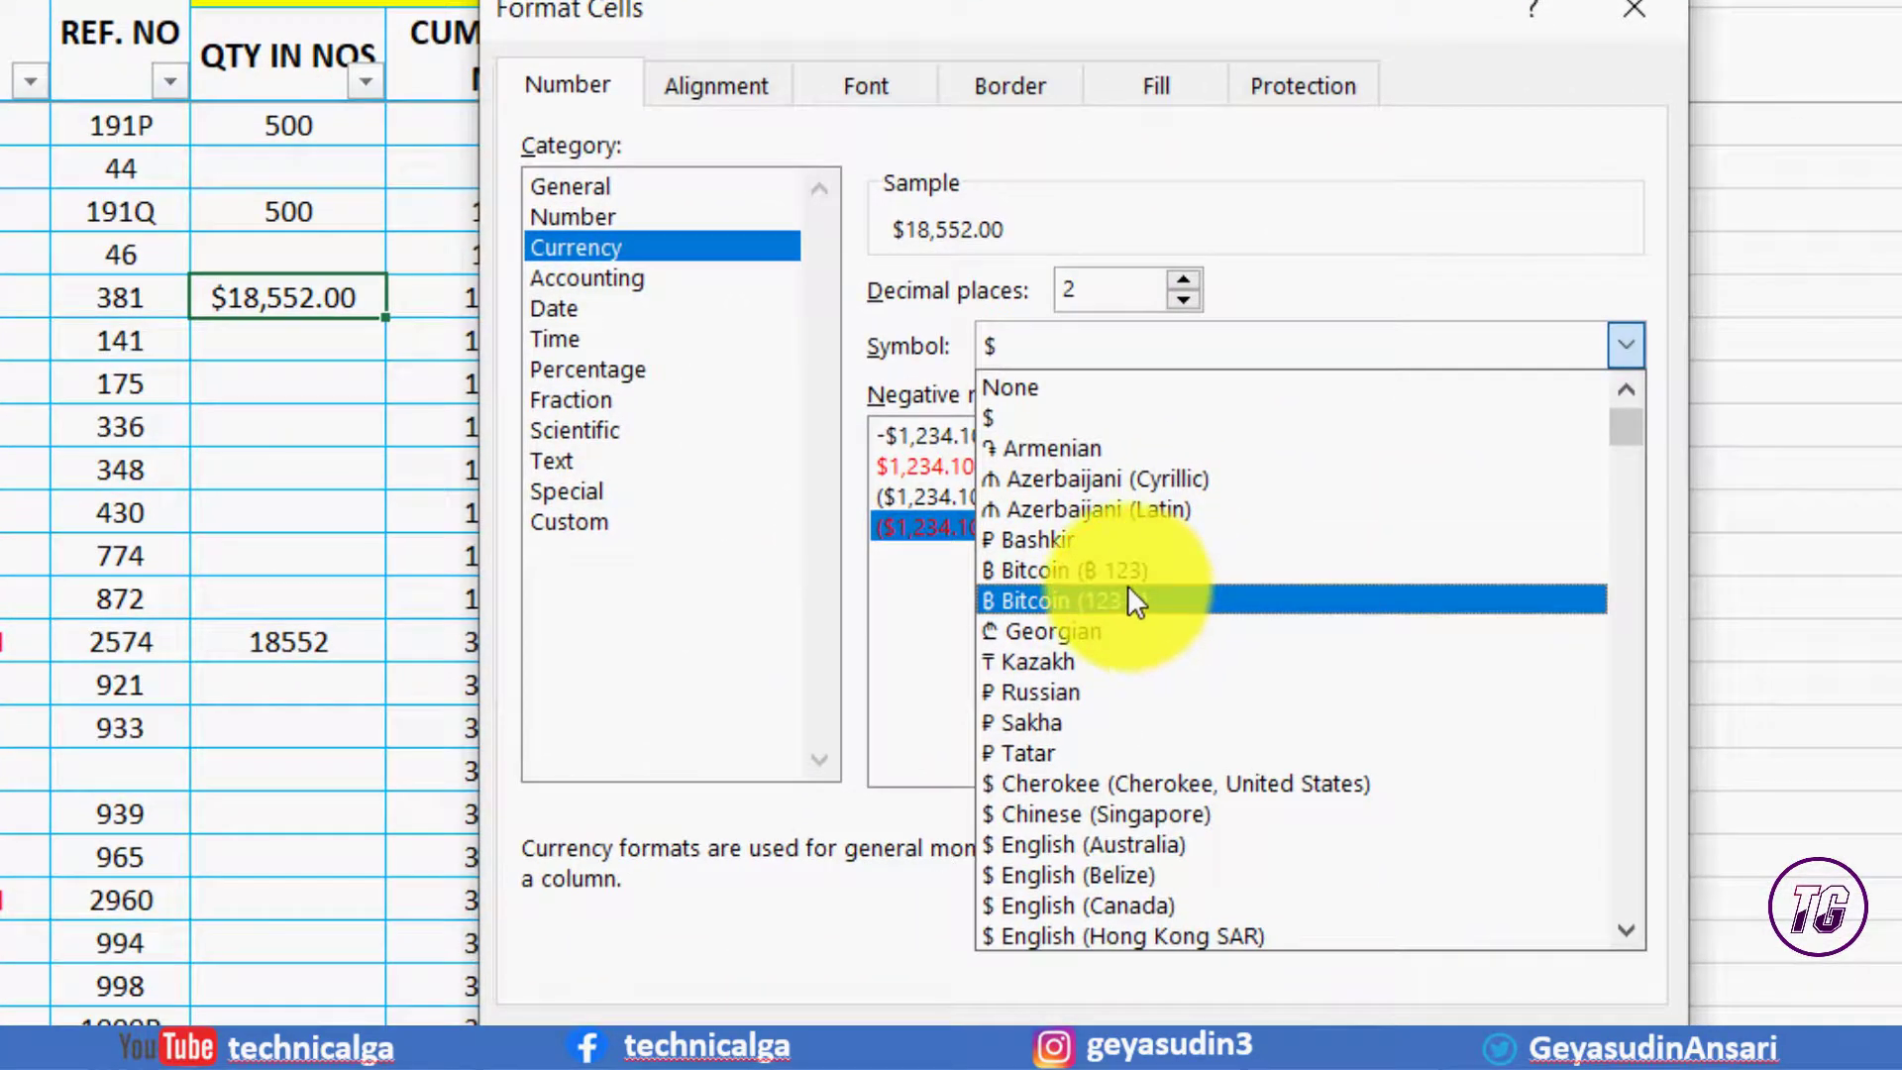
{"action": "scroll", "coordinate": [1127, 584], "scroll_direction": "down", "scroll_amount": 1}
{"action": "scroll", "coordinate": [1127, 584], "scroll_direction": "down", "scroll_amount": 5}
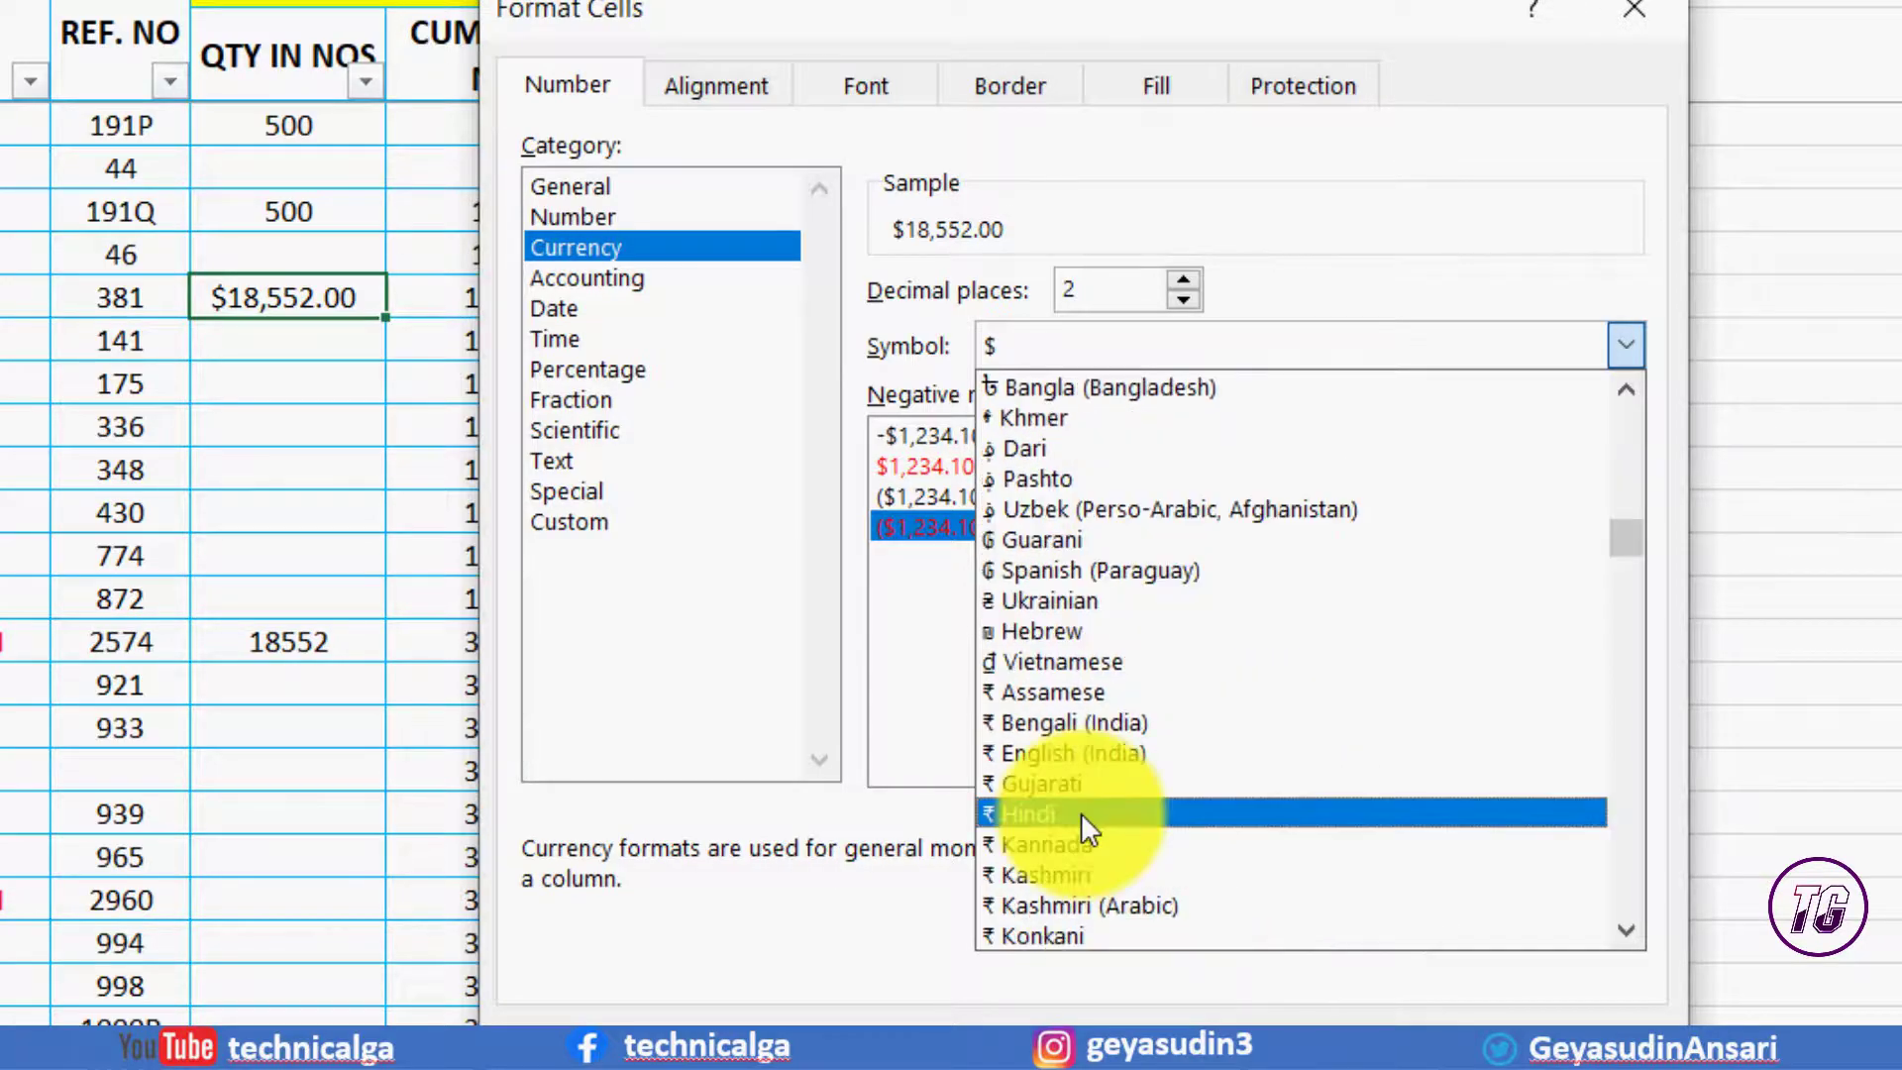
{"action": "left_click", "coordinate": [1080, 809]}
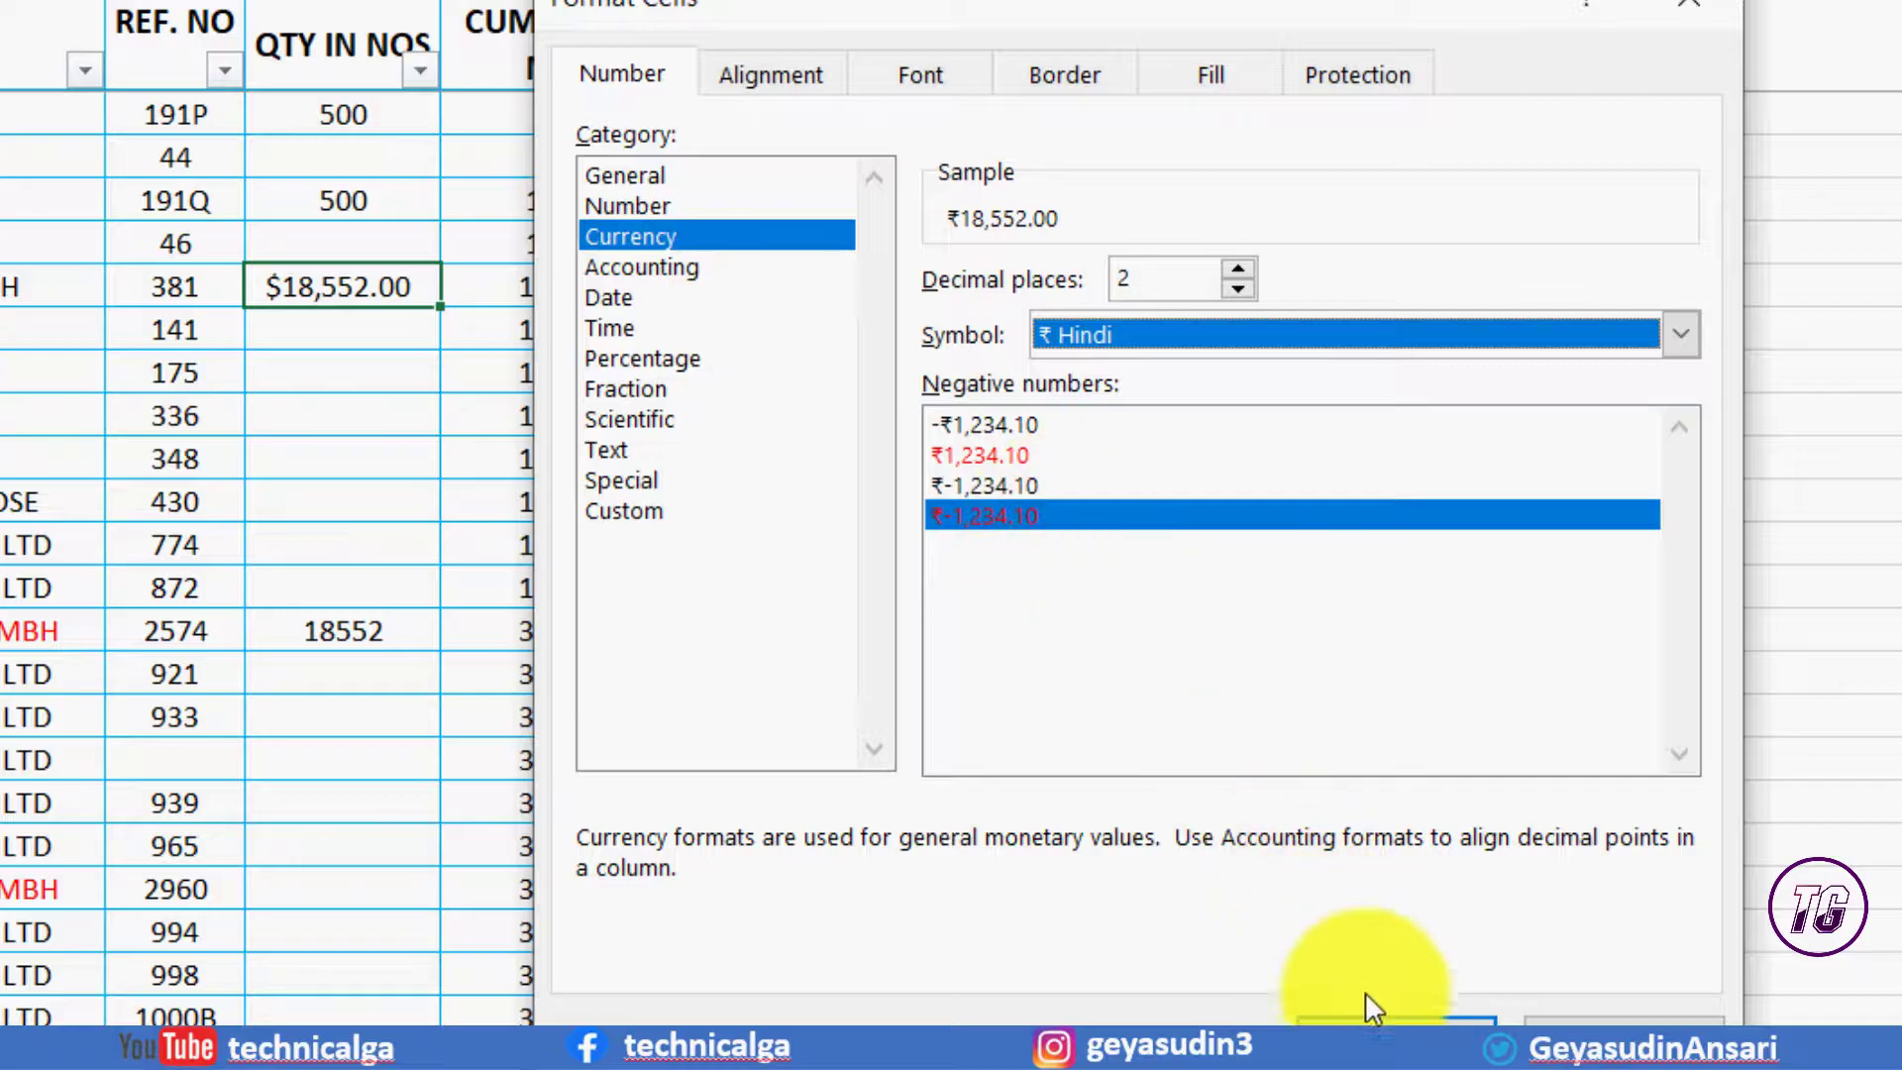
{"action": "left_click", "coordinate": [1392, 1016]}
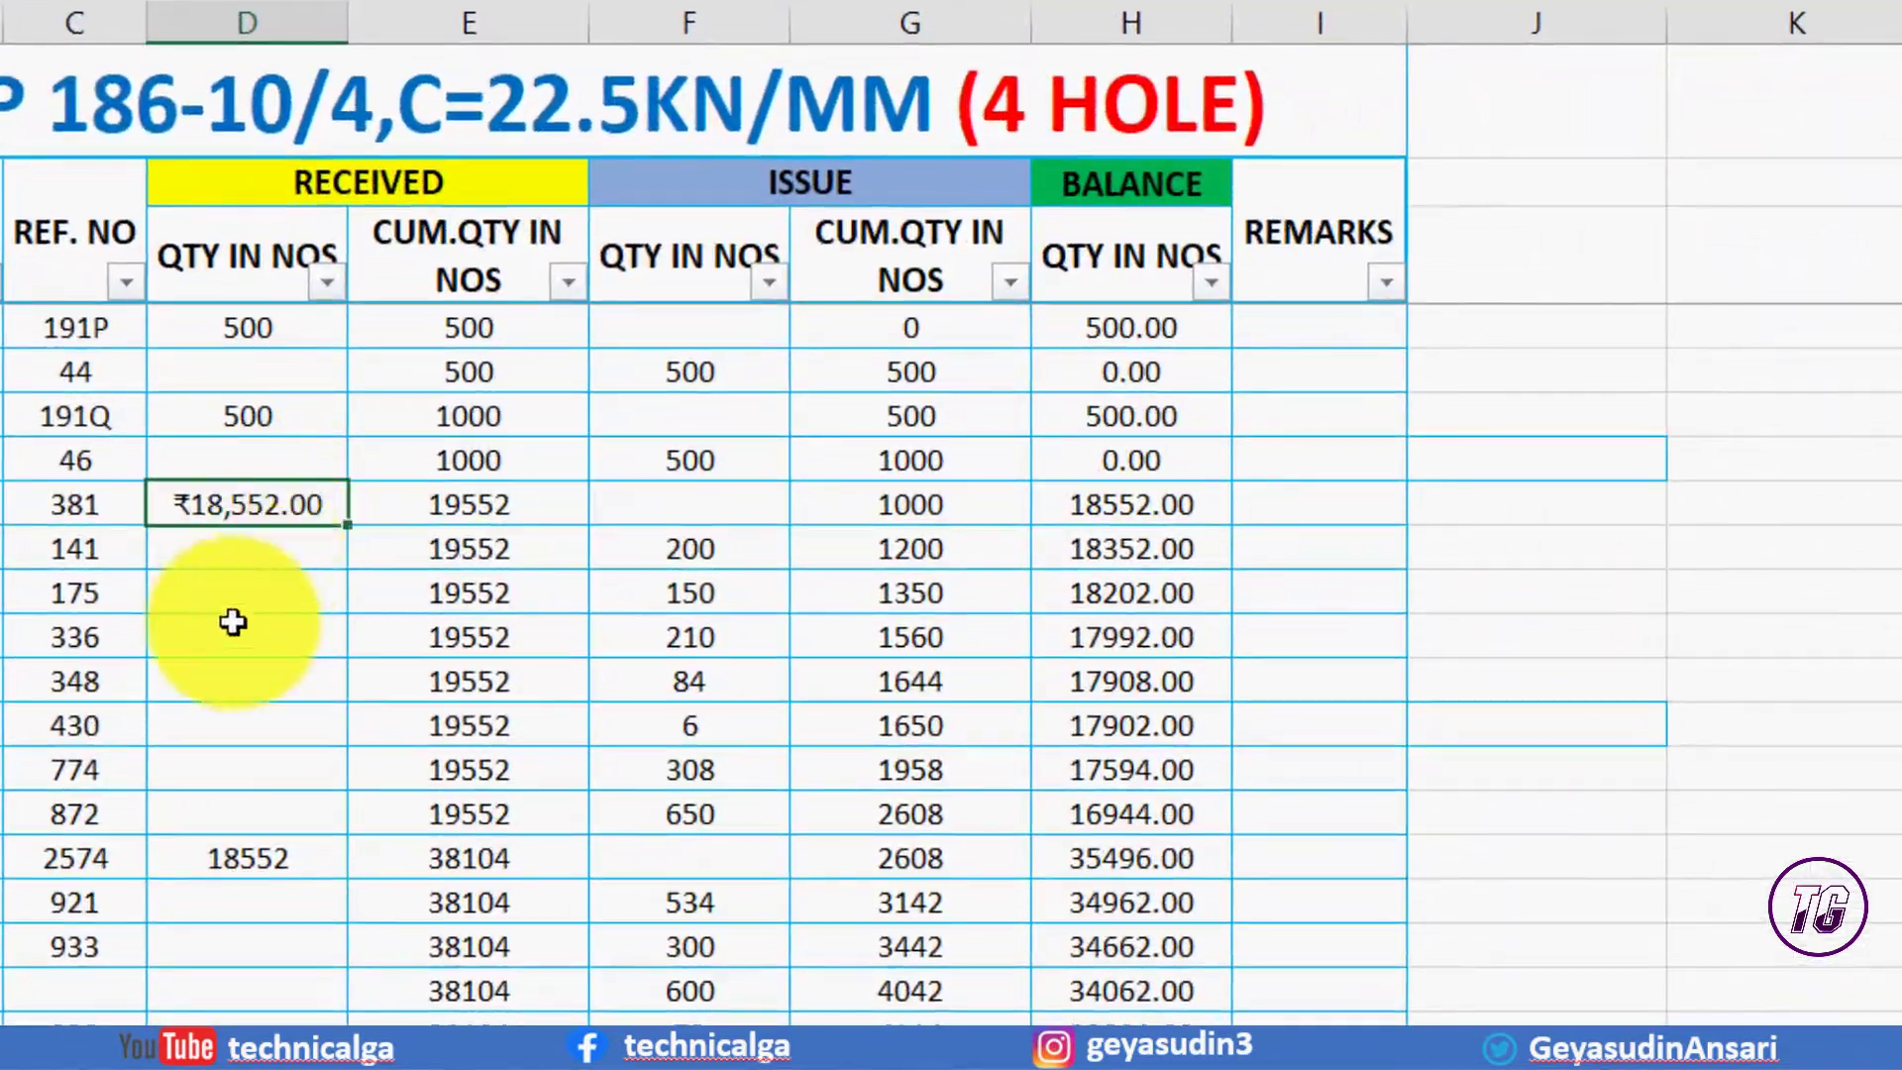
Undo twice to remove D8's rupee format and restore the B8 hyperlink.
{"action": "left_click", "coordinate": [410, 579]}
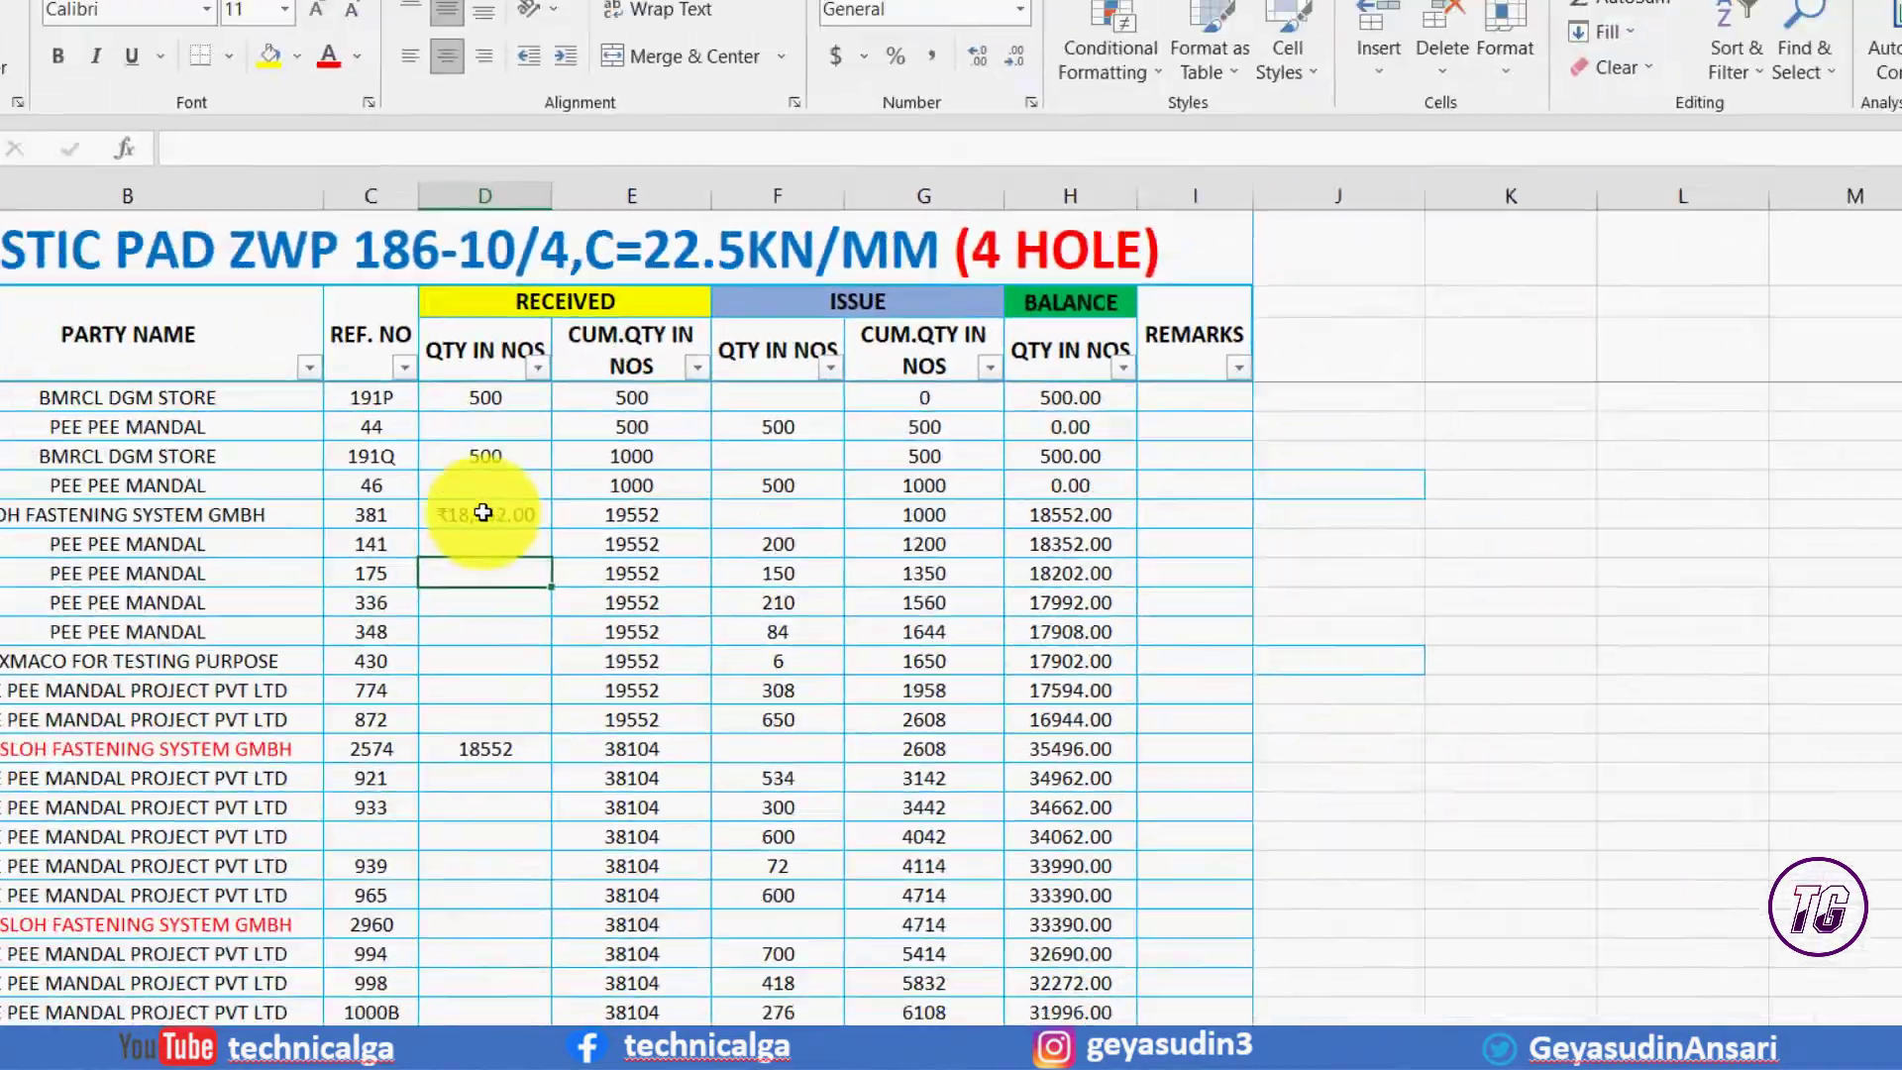
{"action": "left_click", "coordinate": [482, 512]}
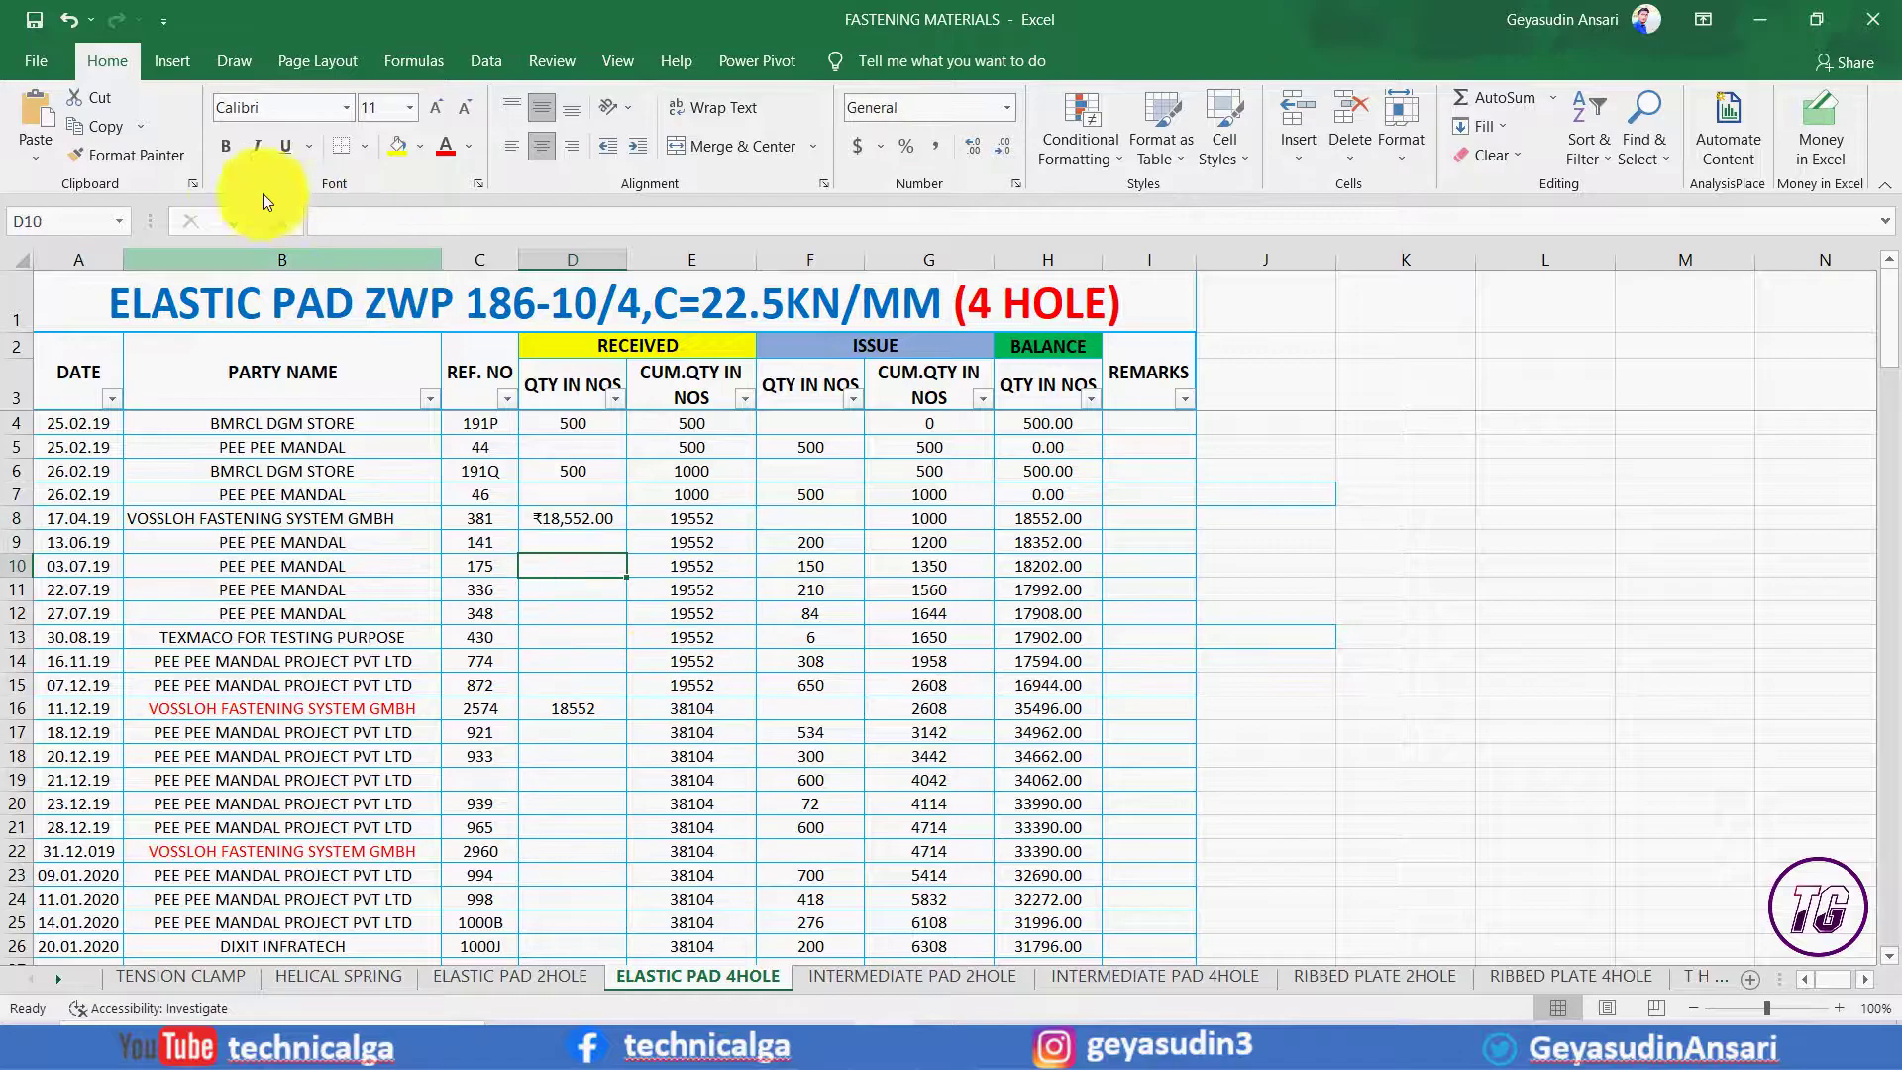
{"action": "left_click", "coordinate": [72, 21]}
{"action": "left_click", "coordinate": [71, 21]}
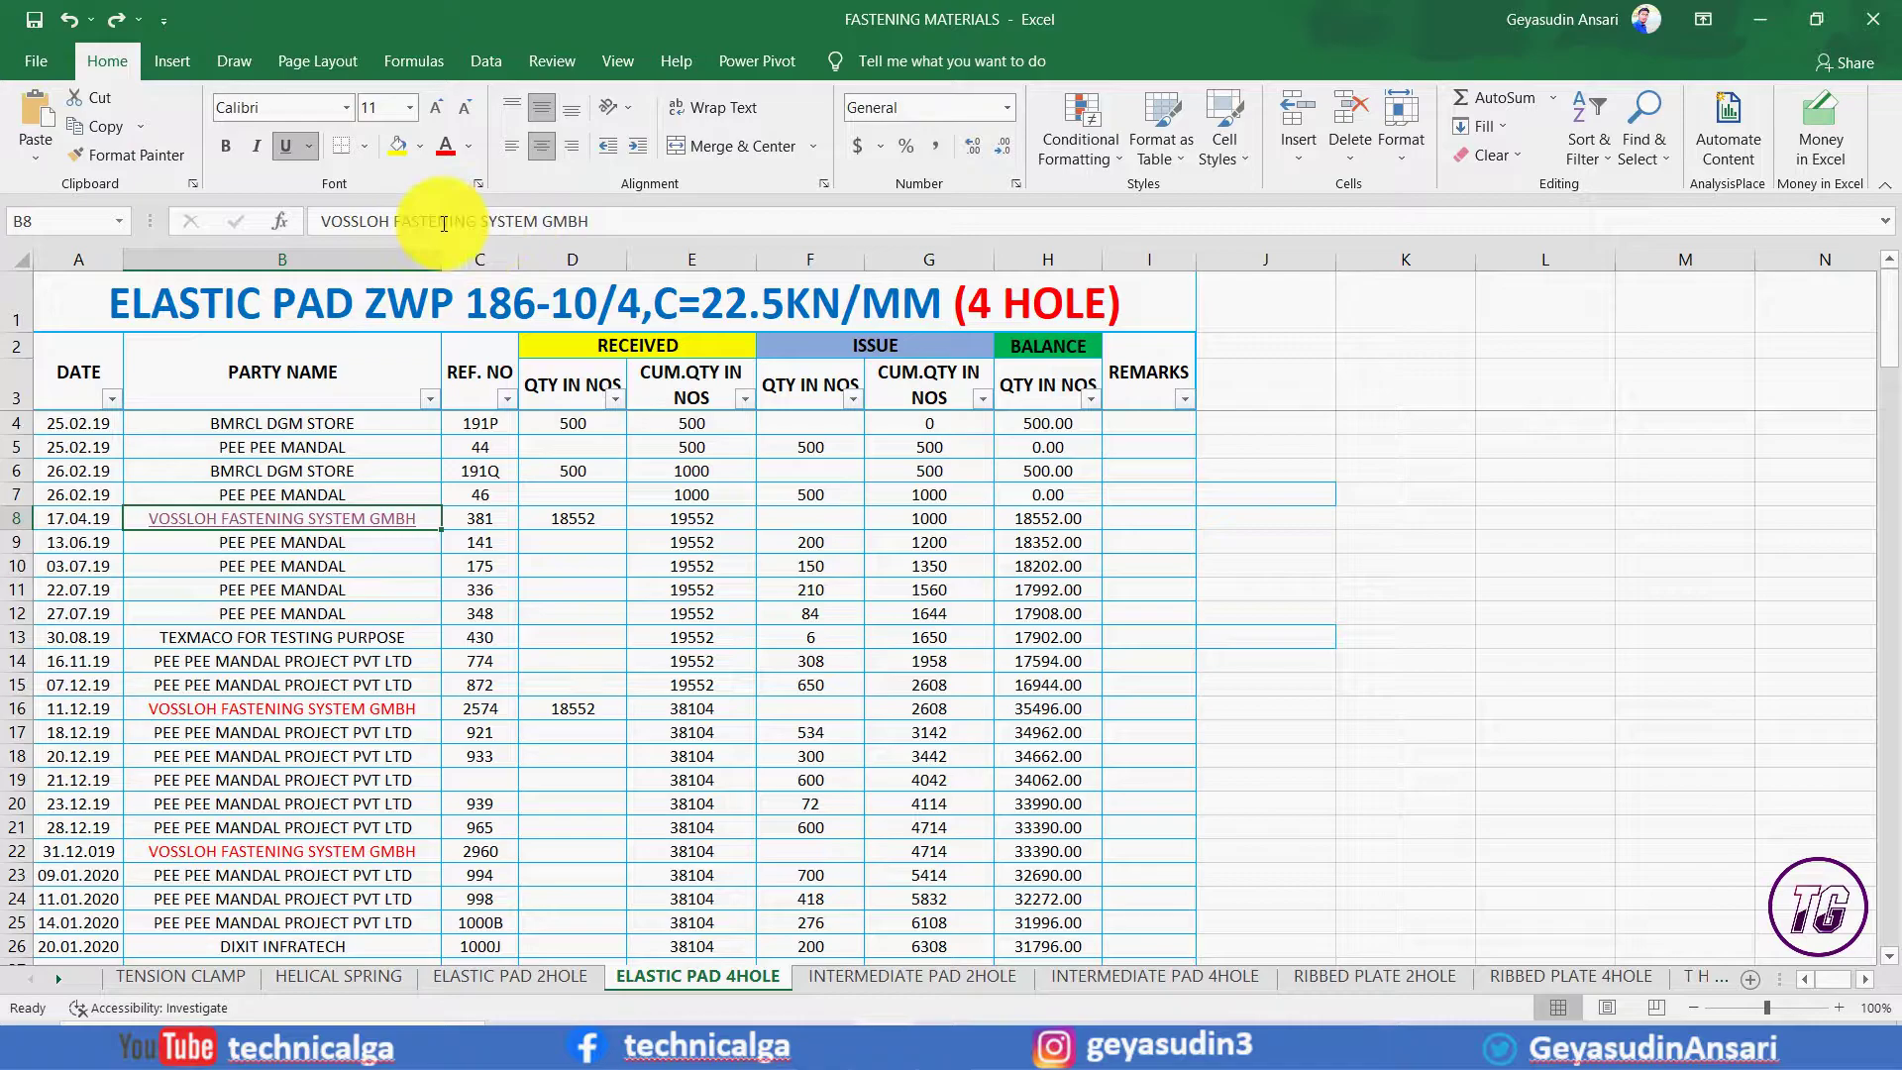
Expand the formula bar with Ctrl+Shift+U to show B8's full text, then collapse it.
{"action": "left_click_drag", "start_coordinate": [431, 224], "coordinate": [639, 301]}
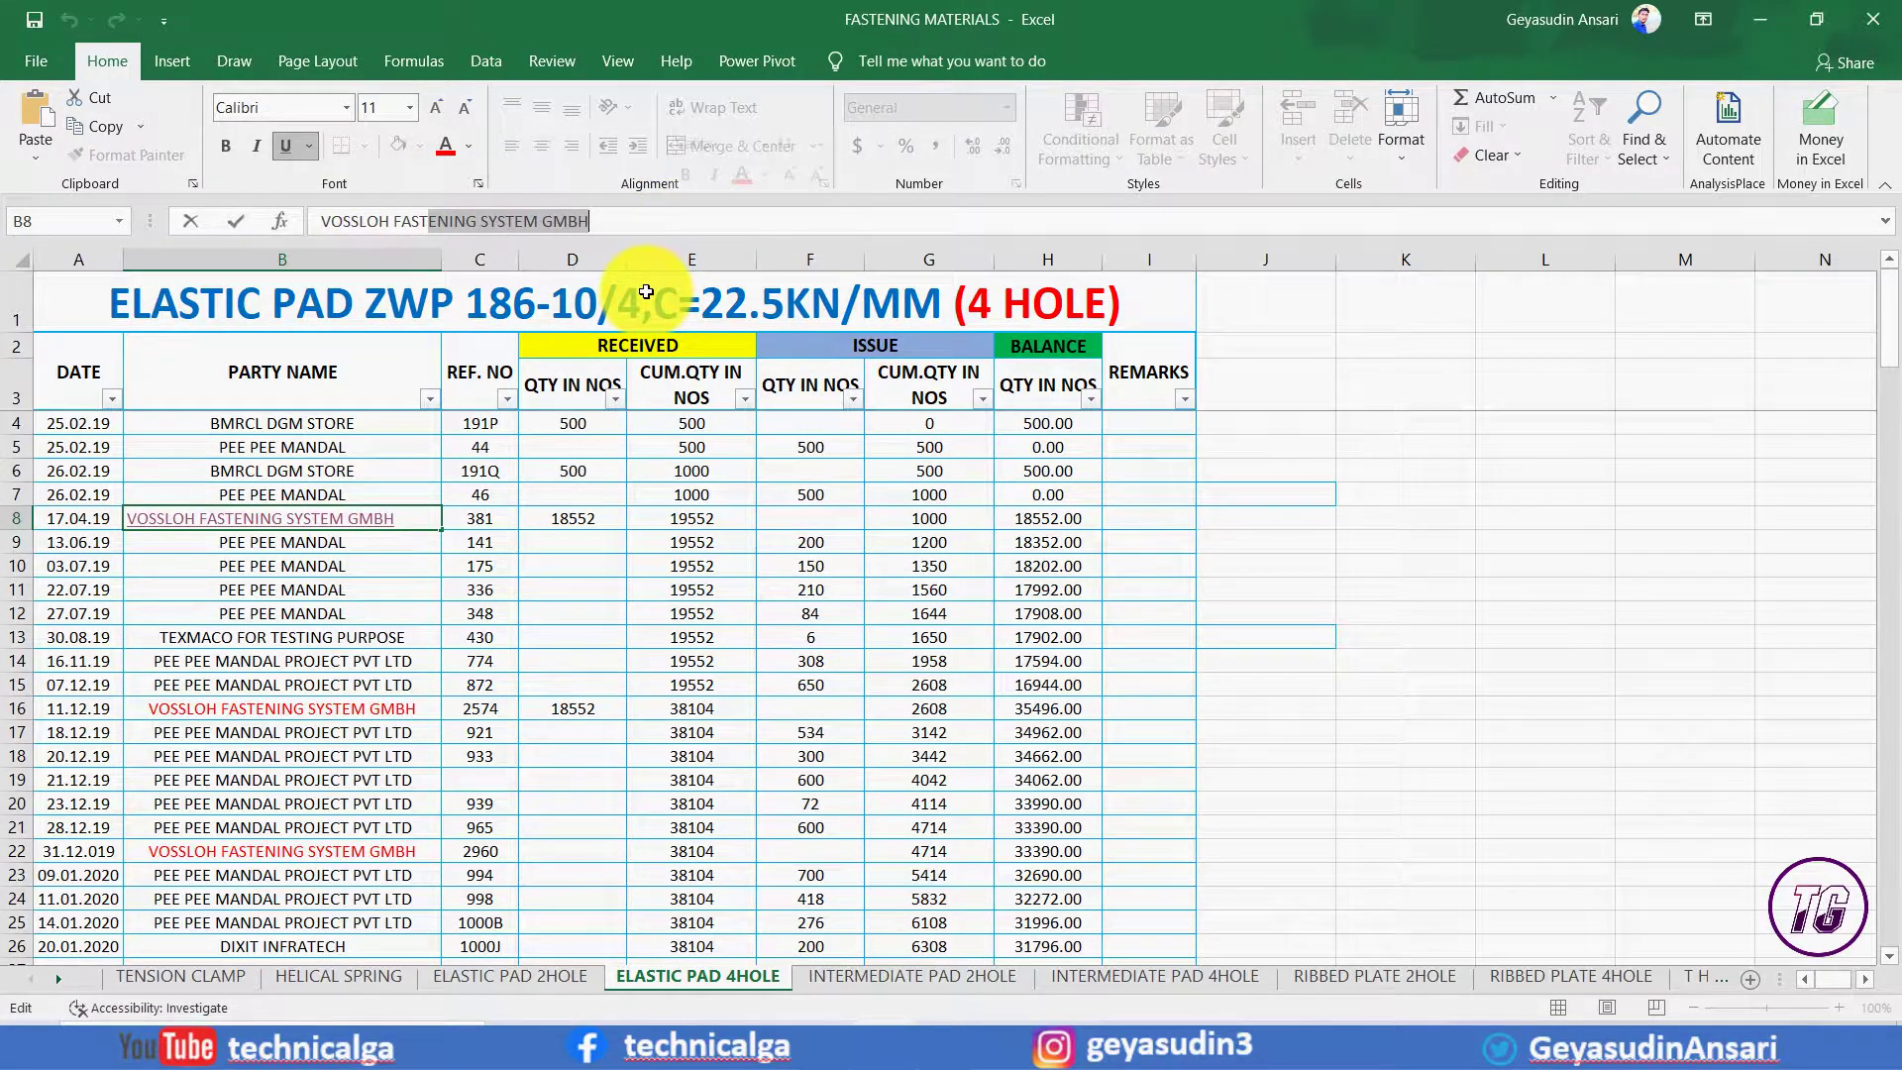
{"action": "key", "text": "ctrl+shift+u"}
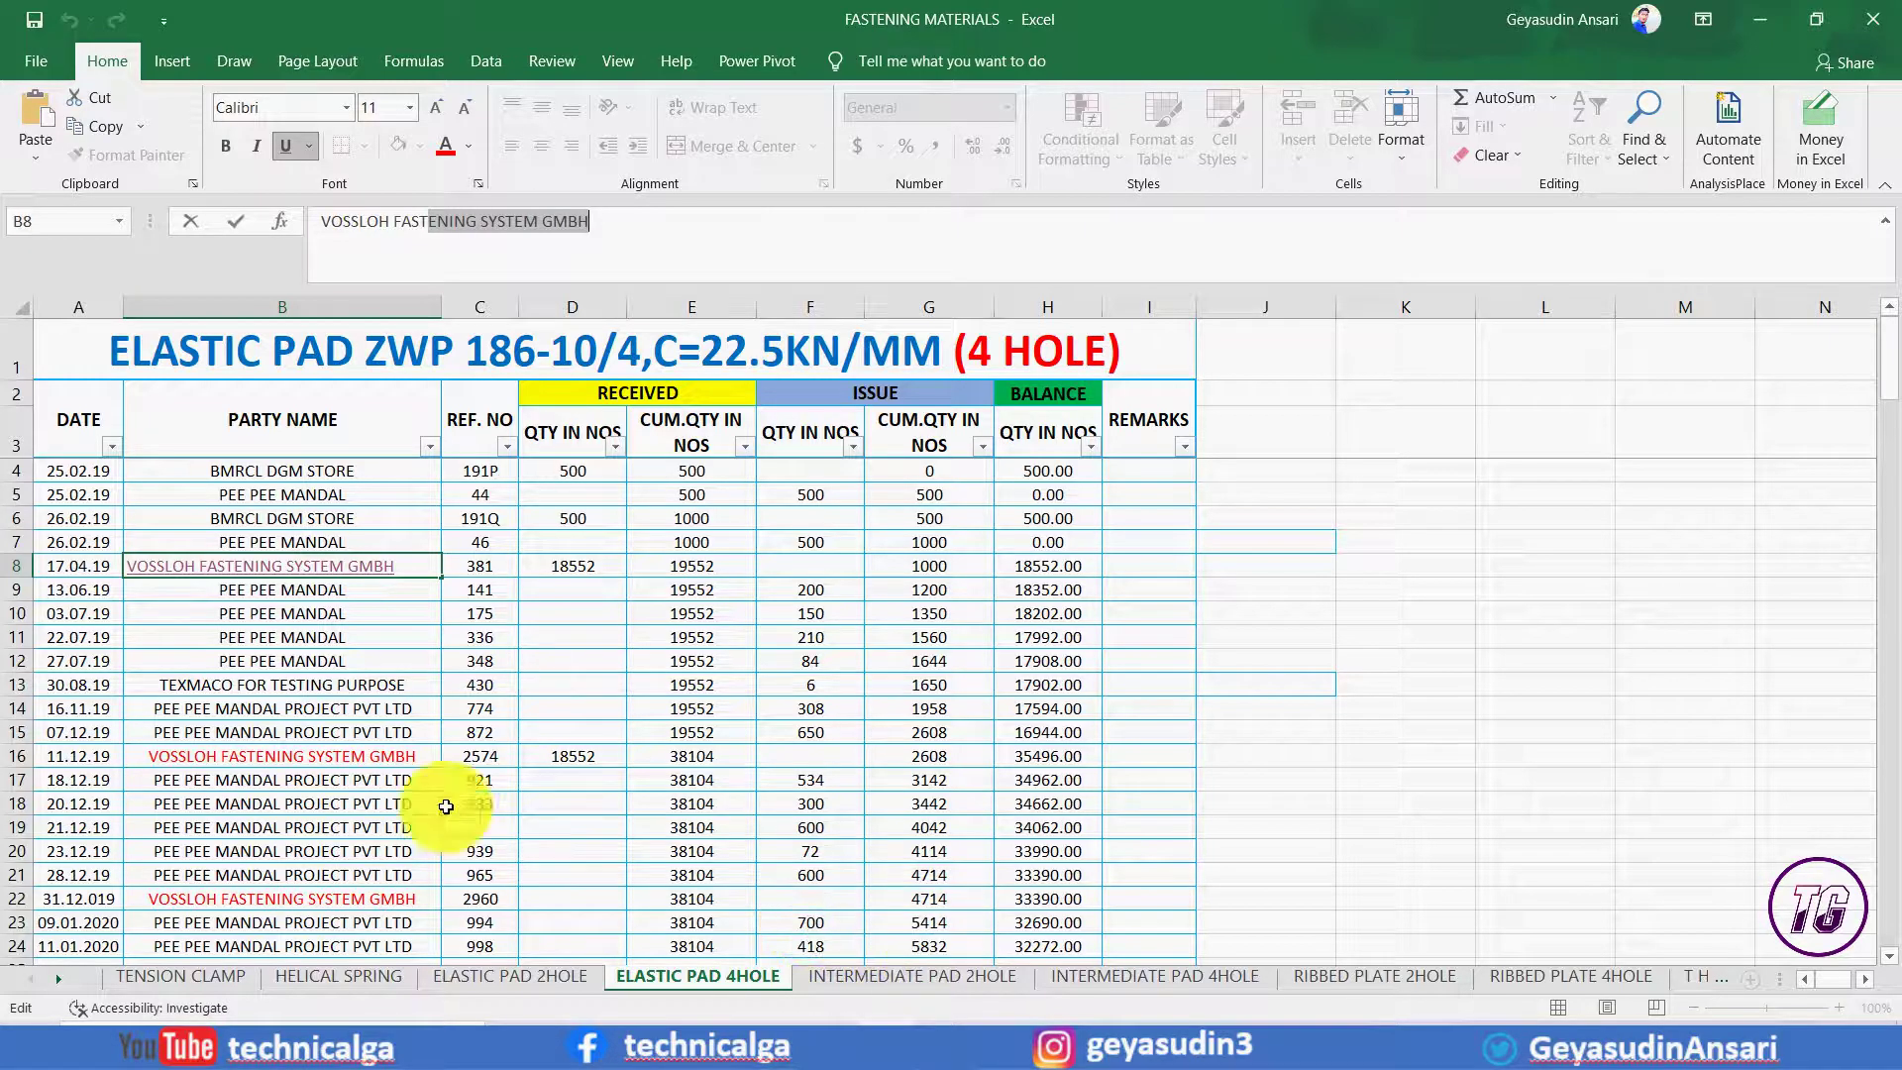
{"action": "left_click", "coordinate": [406, 253]}
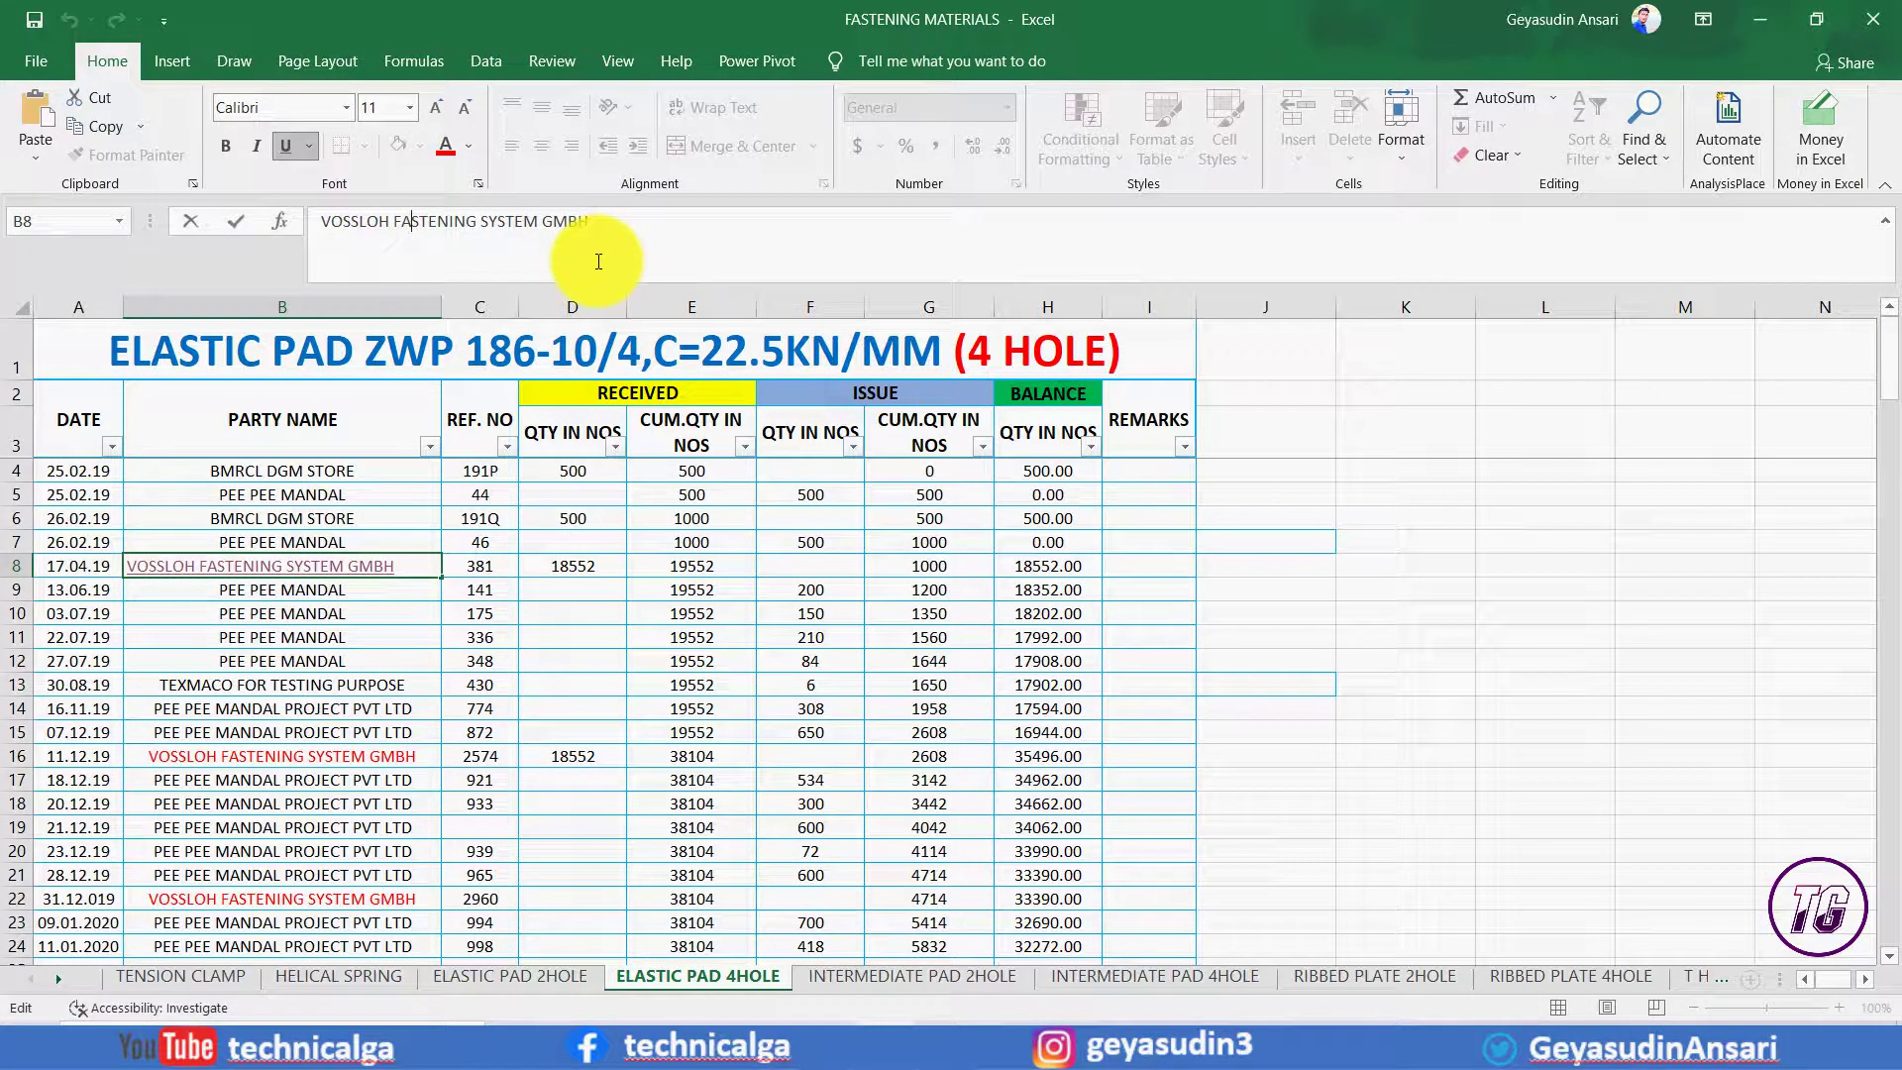
{"action": "key", "text": "ctrl+shift+u"}
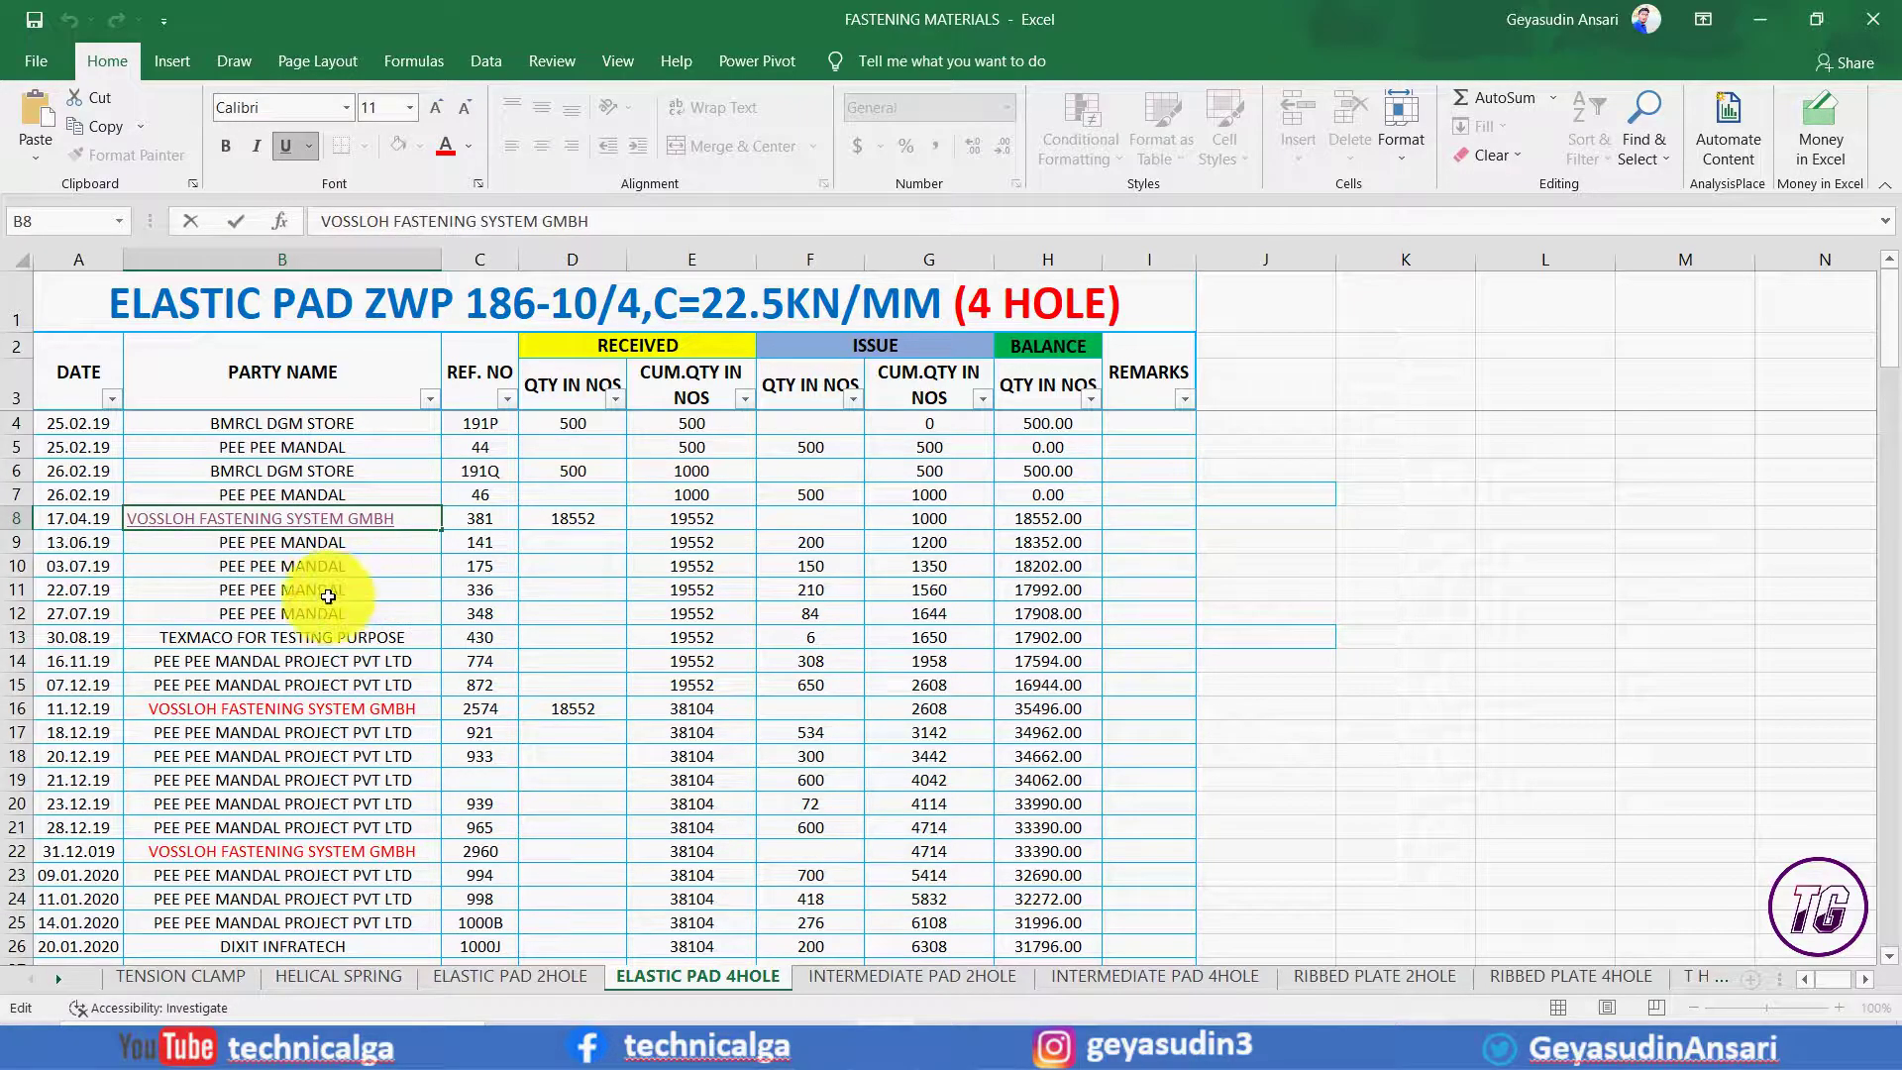
{"action": "left_click", "coordinate": [19, 423]}
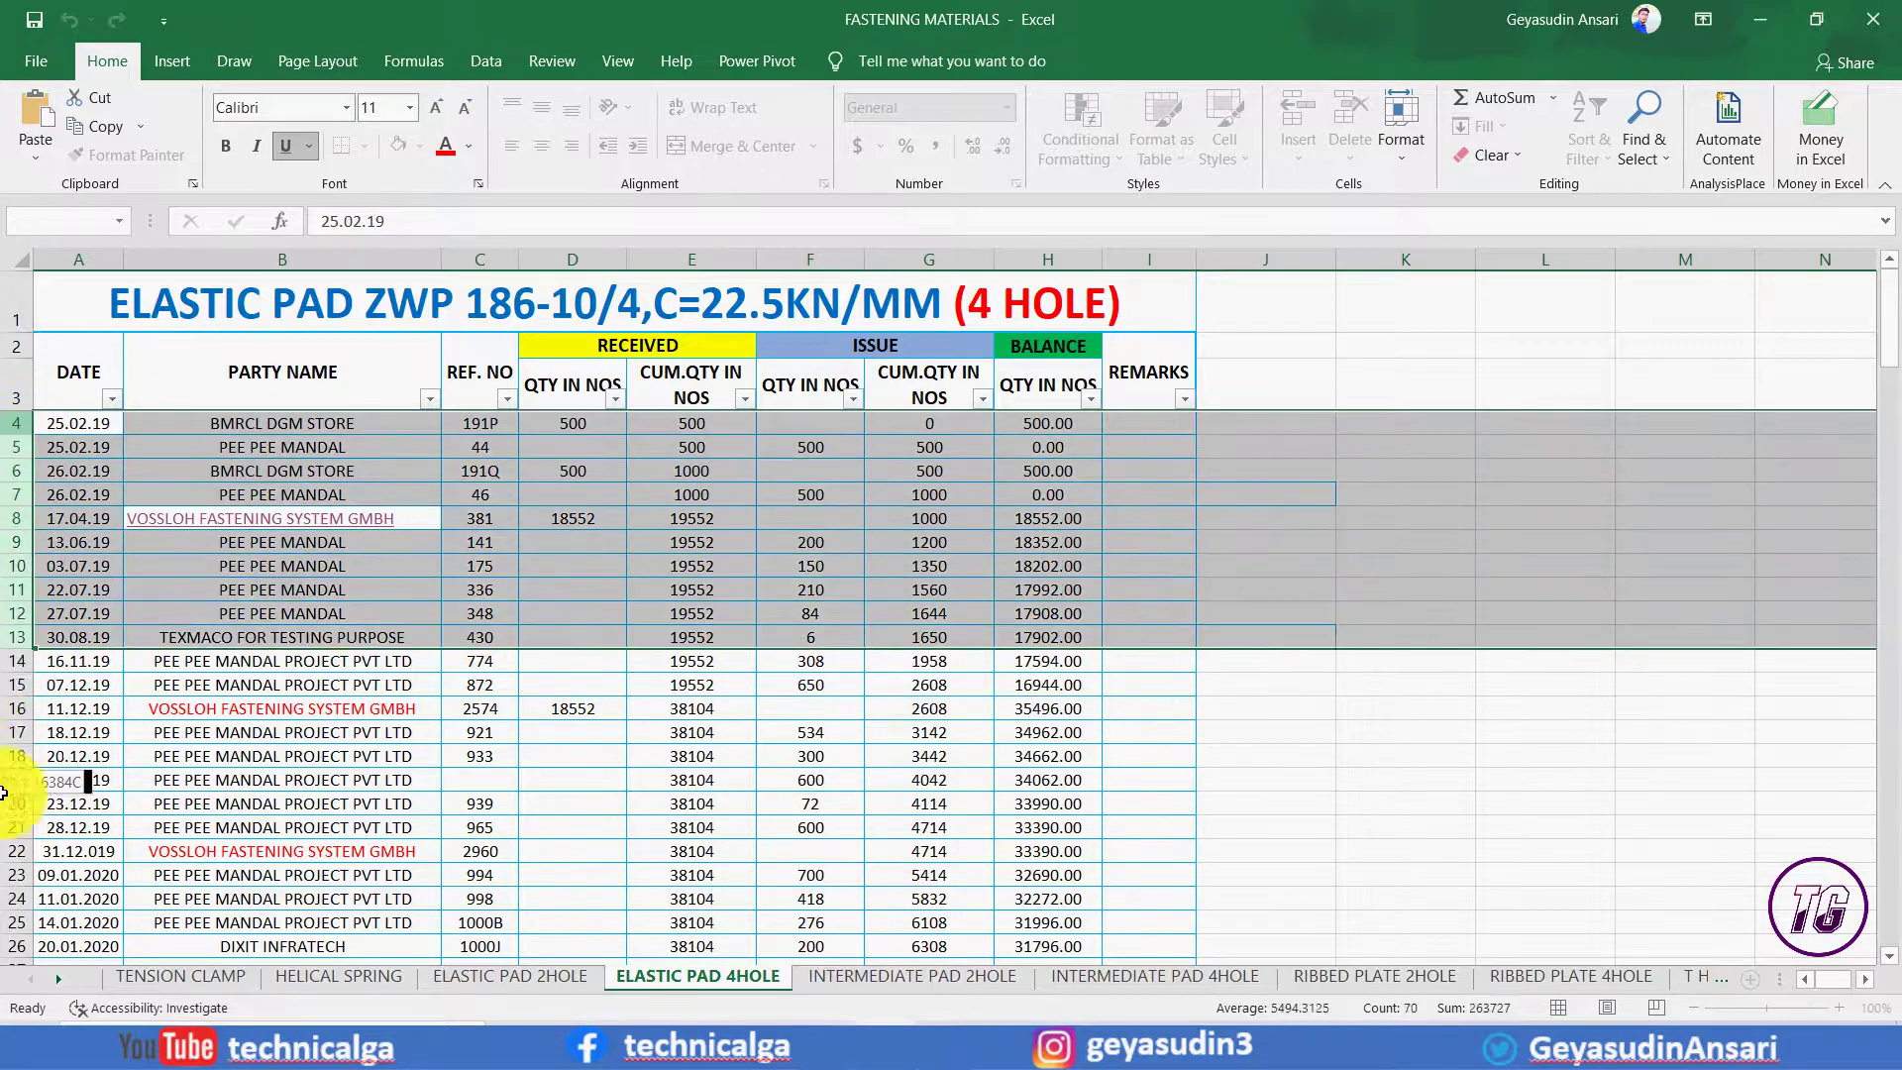
{"action": "key", "text": "ctrl+shift+Down"}
{"action": "left_click", "coordinate": [365, 146]}
{"action": "left_click", "coordinate": [426, 330]}
{"action": "left_click", "coordinate": [321, 573]}
{"action": "scroll", "coordinate": [308, 534], "scroll_direction": "up", "scroll_amount": 20}
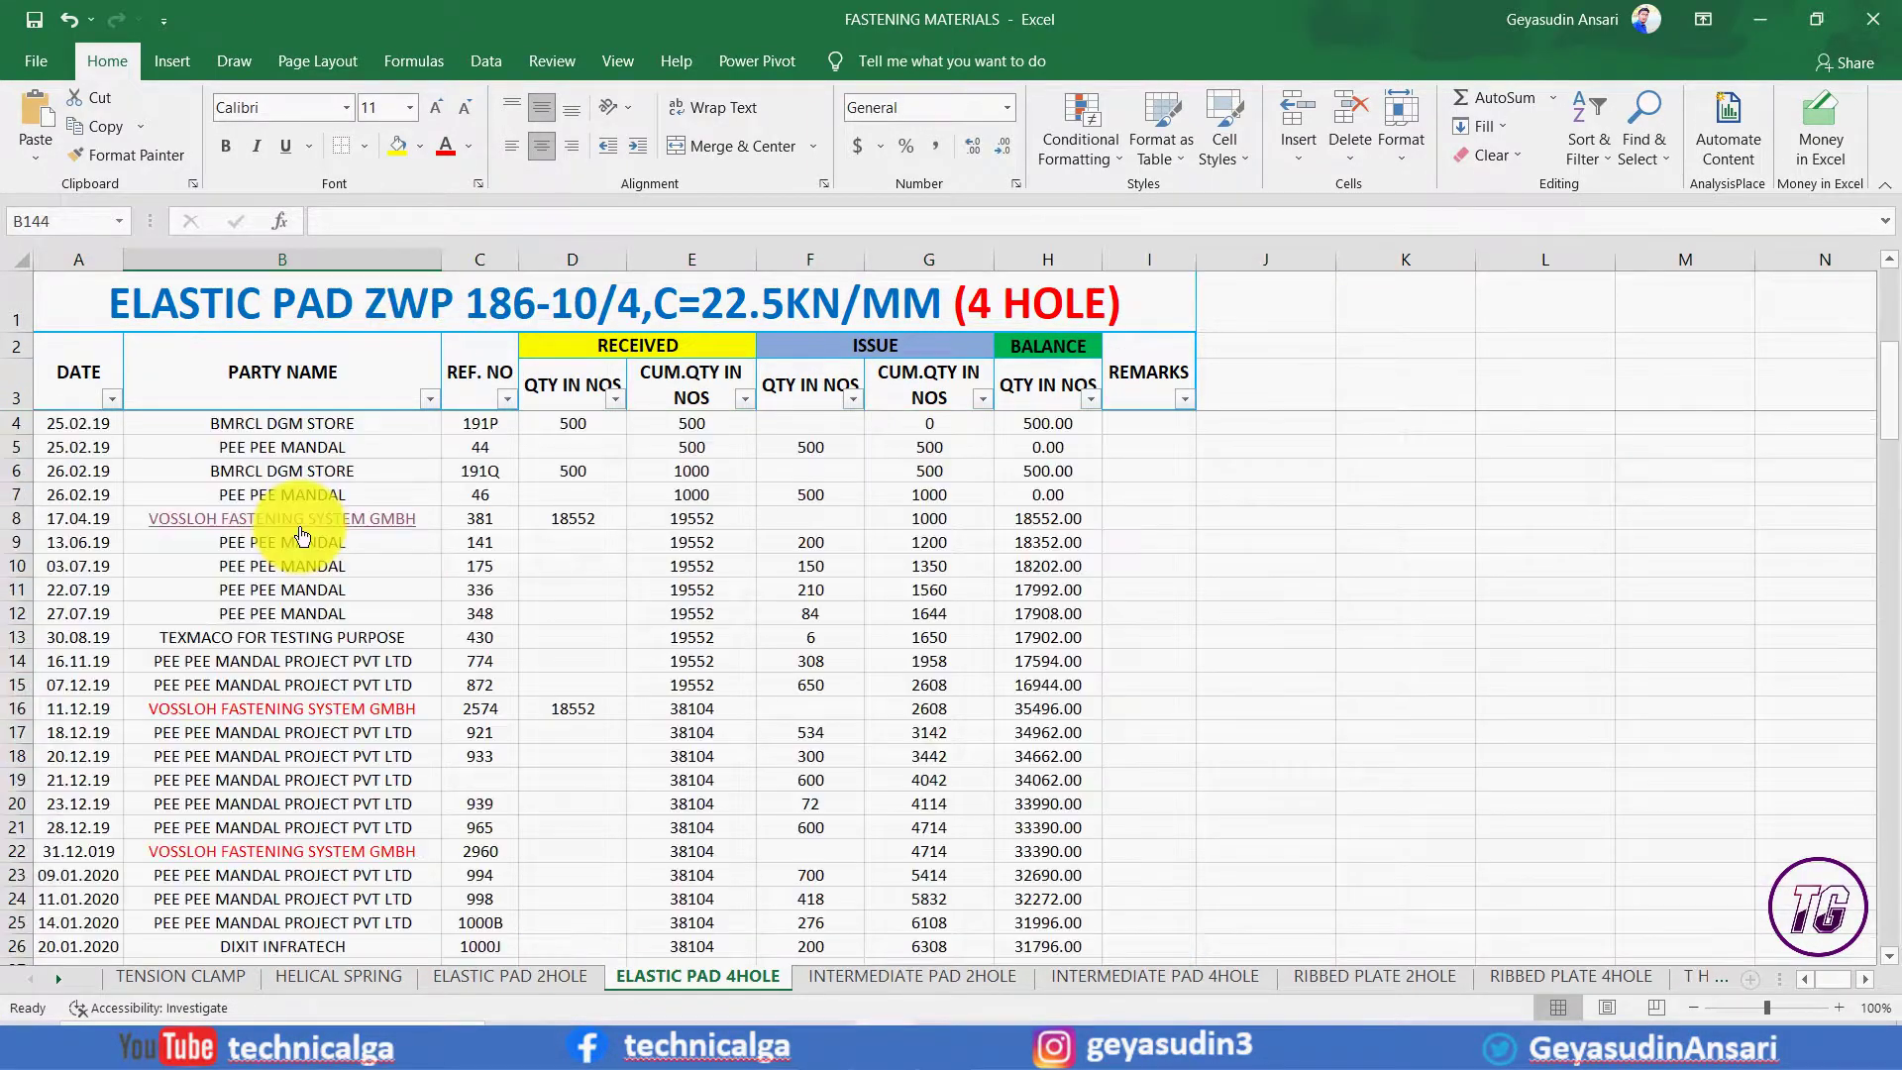
{"action": "scroll", "coordinate": [315, 529], "scroll_direction": "down", "scroll_amount": 2}
{"action": "scroll", "coordinate": [310, 518], "scroll_direction": "down", "scroll_amount": 20}
{"action": "scroll", "coordinate": [310, 500], "scroll_direction": "up", "scroll_amount": 20}
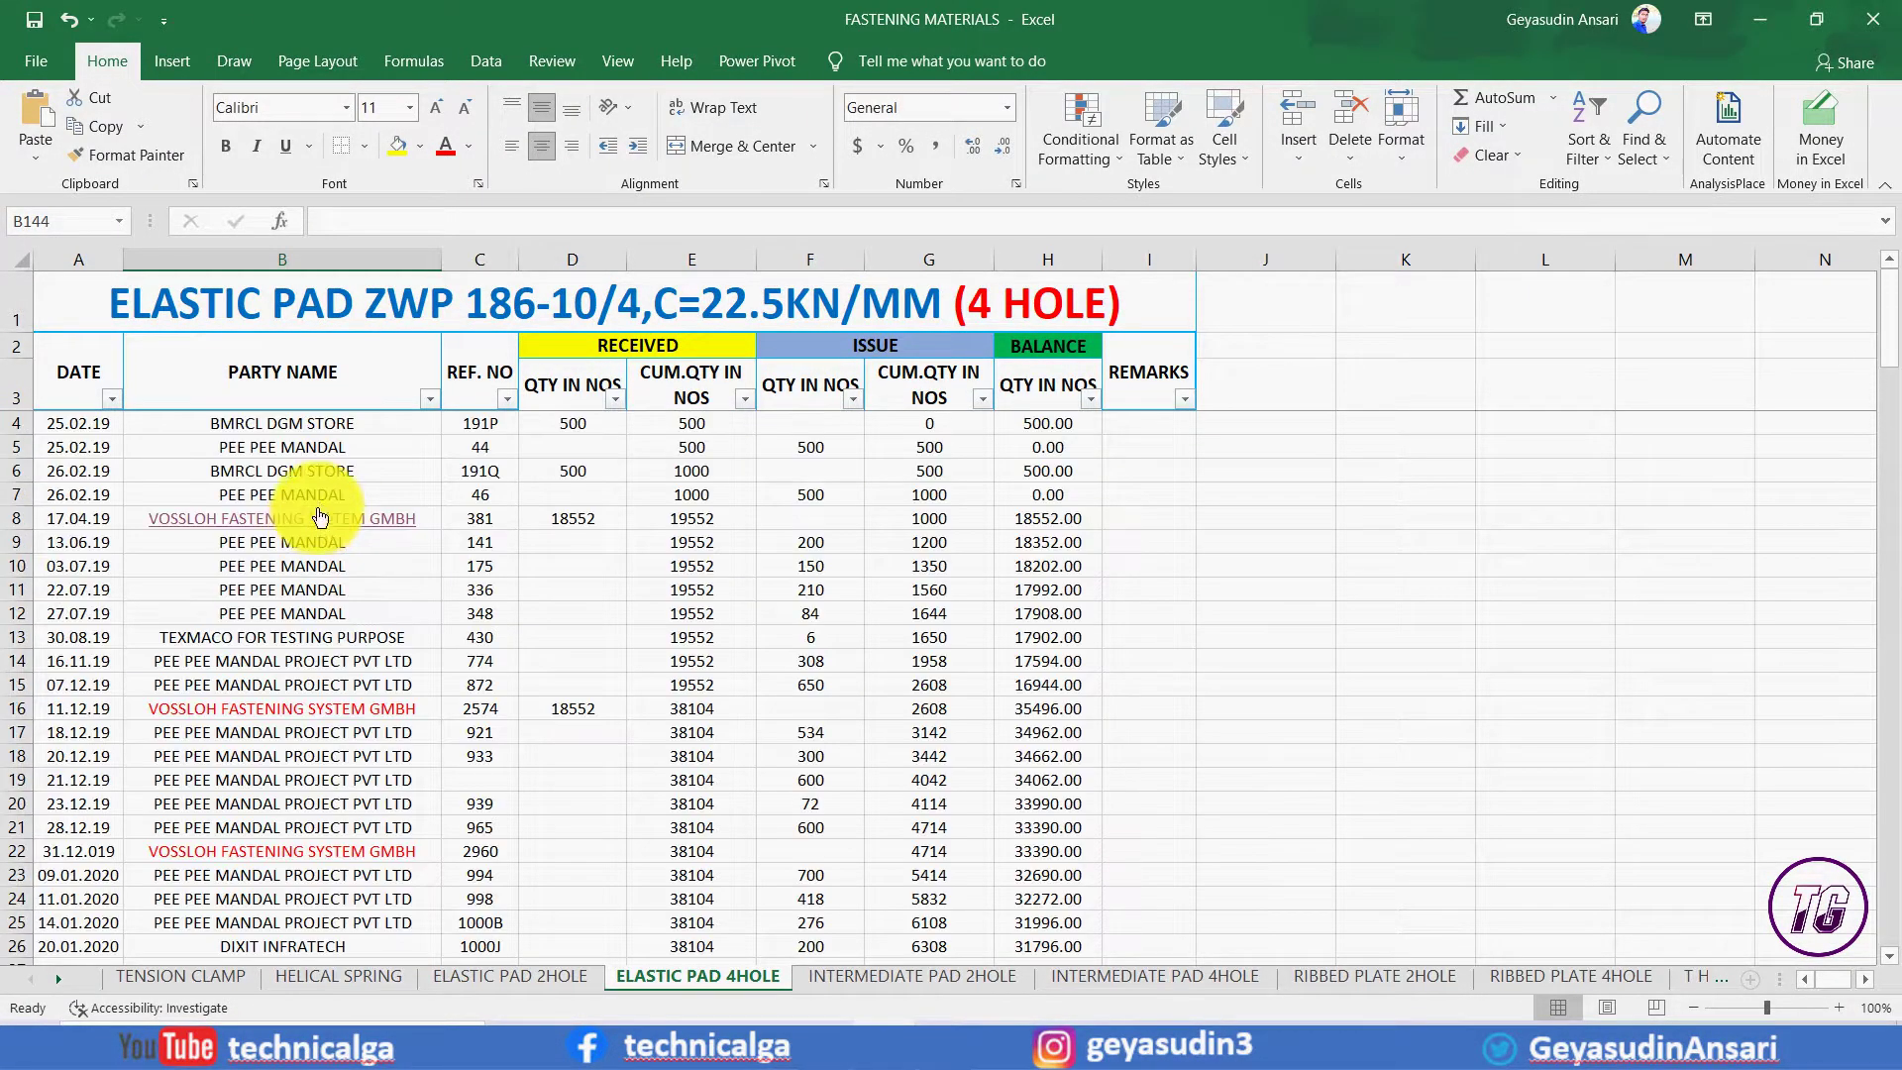
{"action": "left_click_drag", "start_coordinate": [76, 425], "coordinate": [1067, 906]}
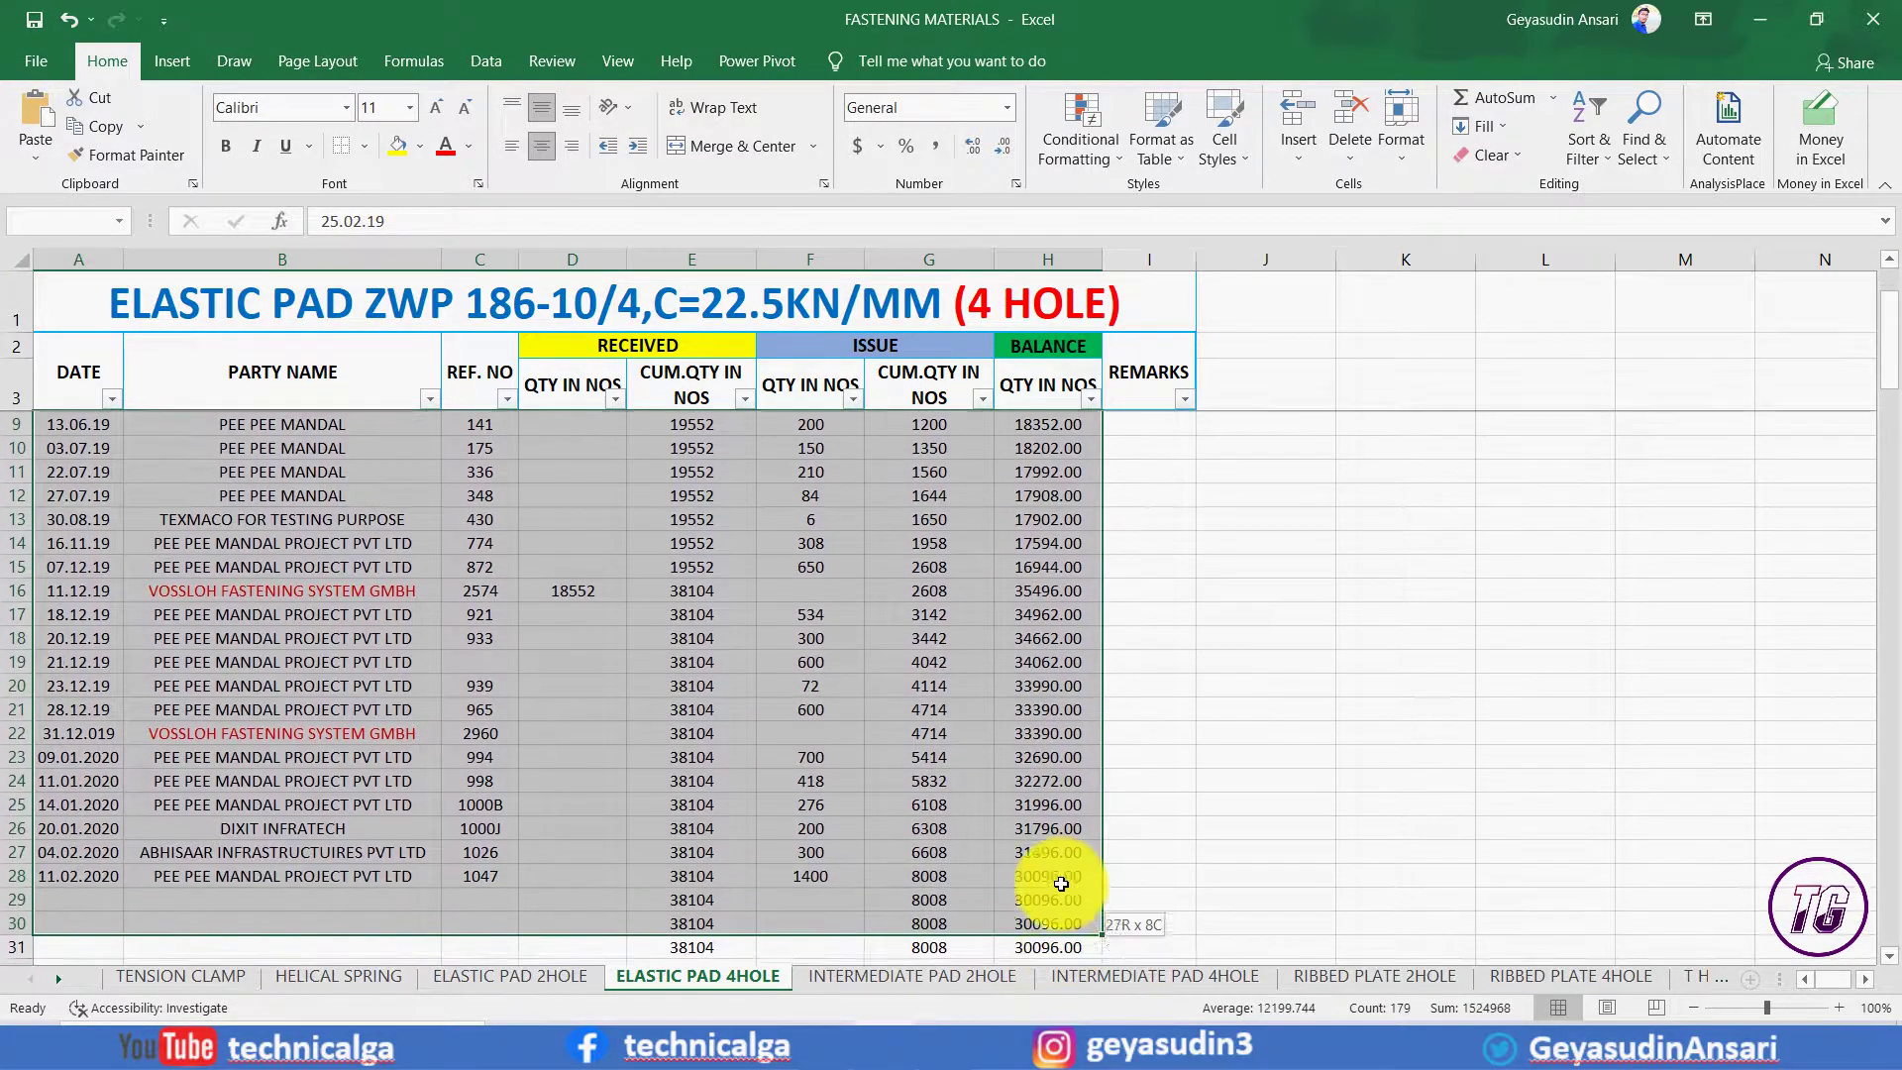
{"action": "mouse_move", "coordinate": [1067, 905]}
{"action": "left_mouse_down"}
{"action": "mouse_move", "coordinate": [1043, 544]}
{"action": "mouse_move", "coordinate": [1047, 803]}
{"action": "left_mouse_up"}
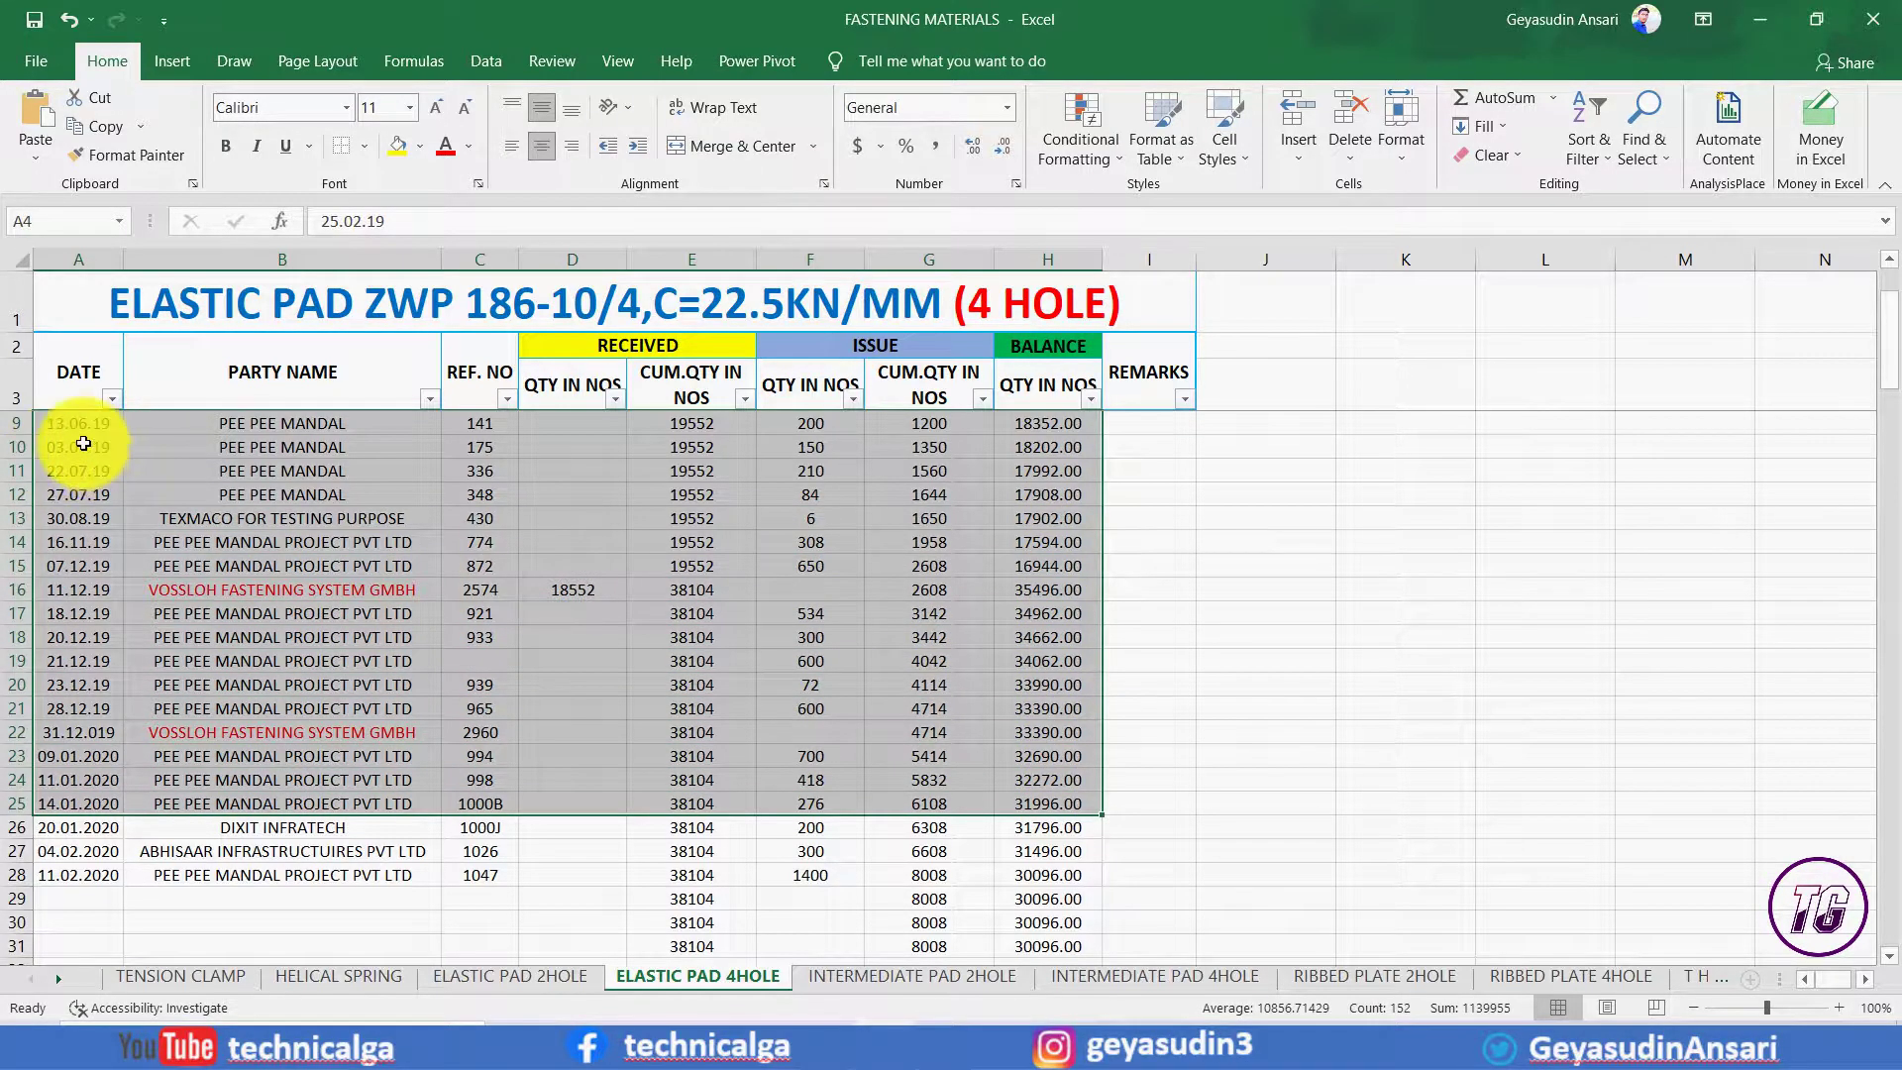
{"action": "left_click_drag", "start_coordinate": [76, 447], "coordinate": [812, 661]}
{"action": "left_click", "coordinate": [365, 146]}
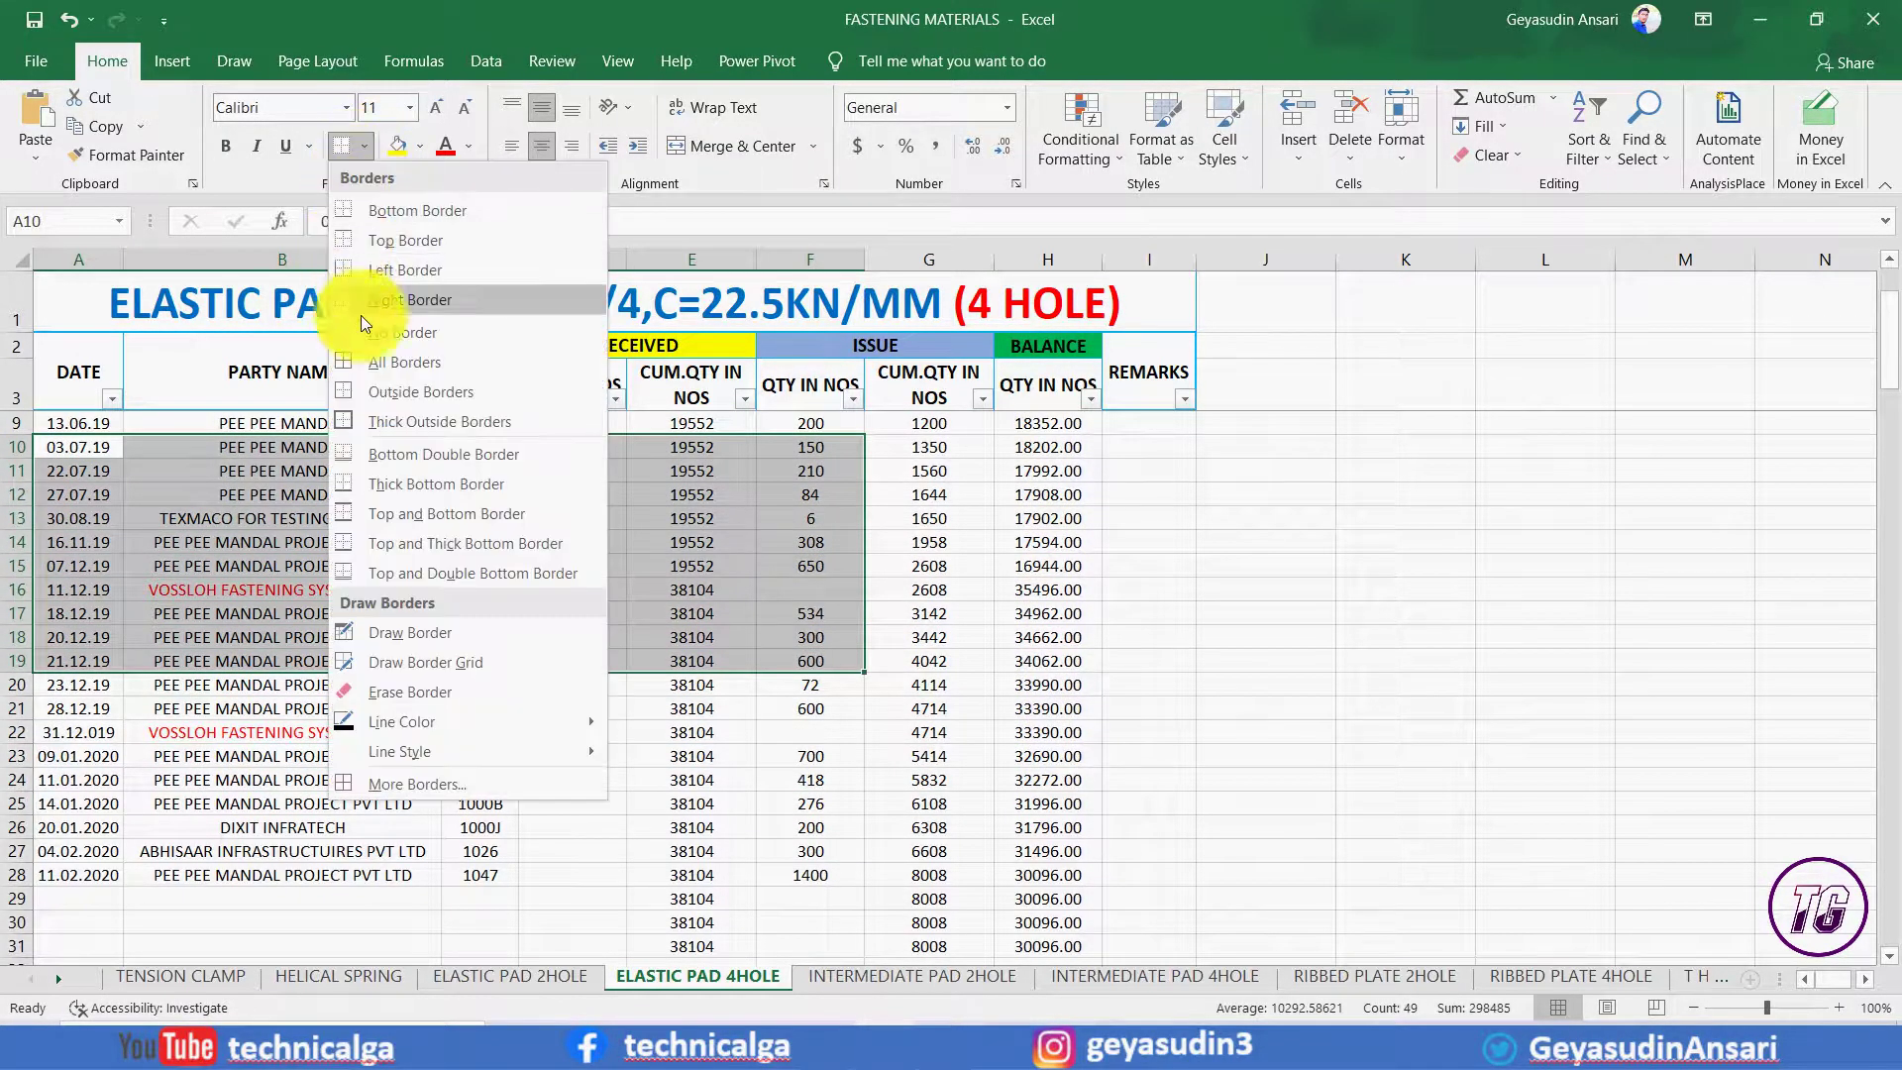
{"action": "left_click", "coordinate": [409, 355]}
{"action": "left_click", "coordinate": [479, 565]}
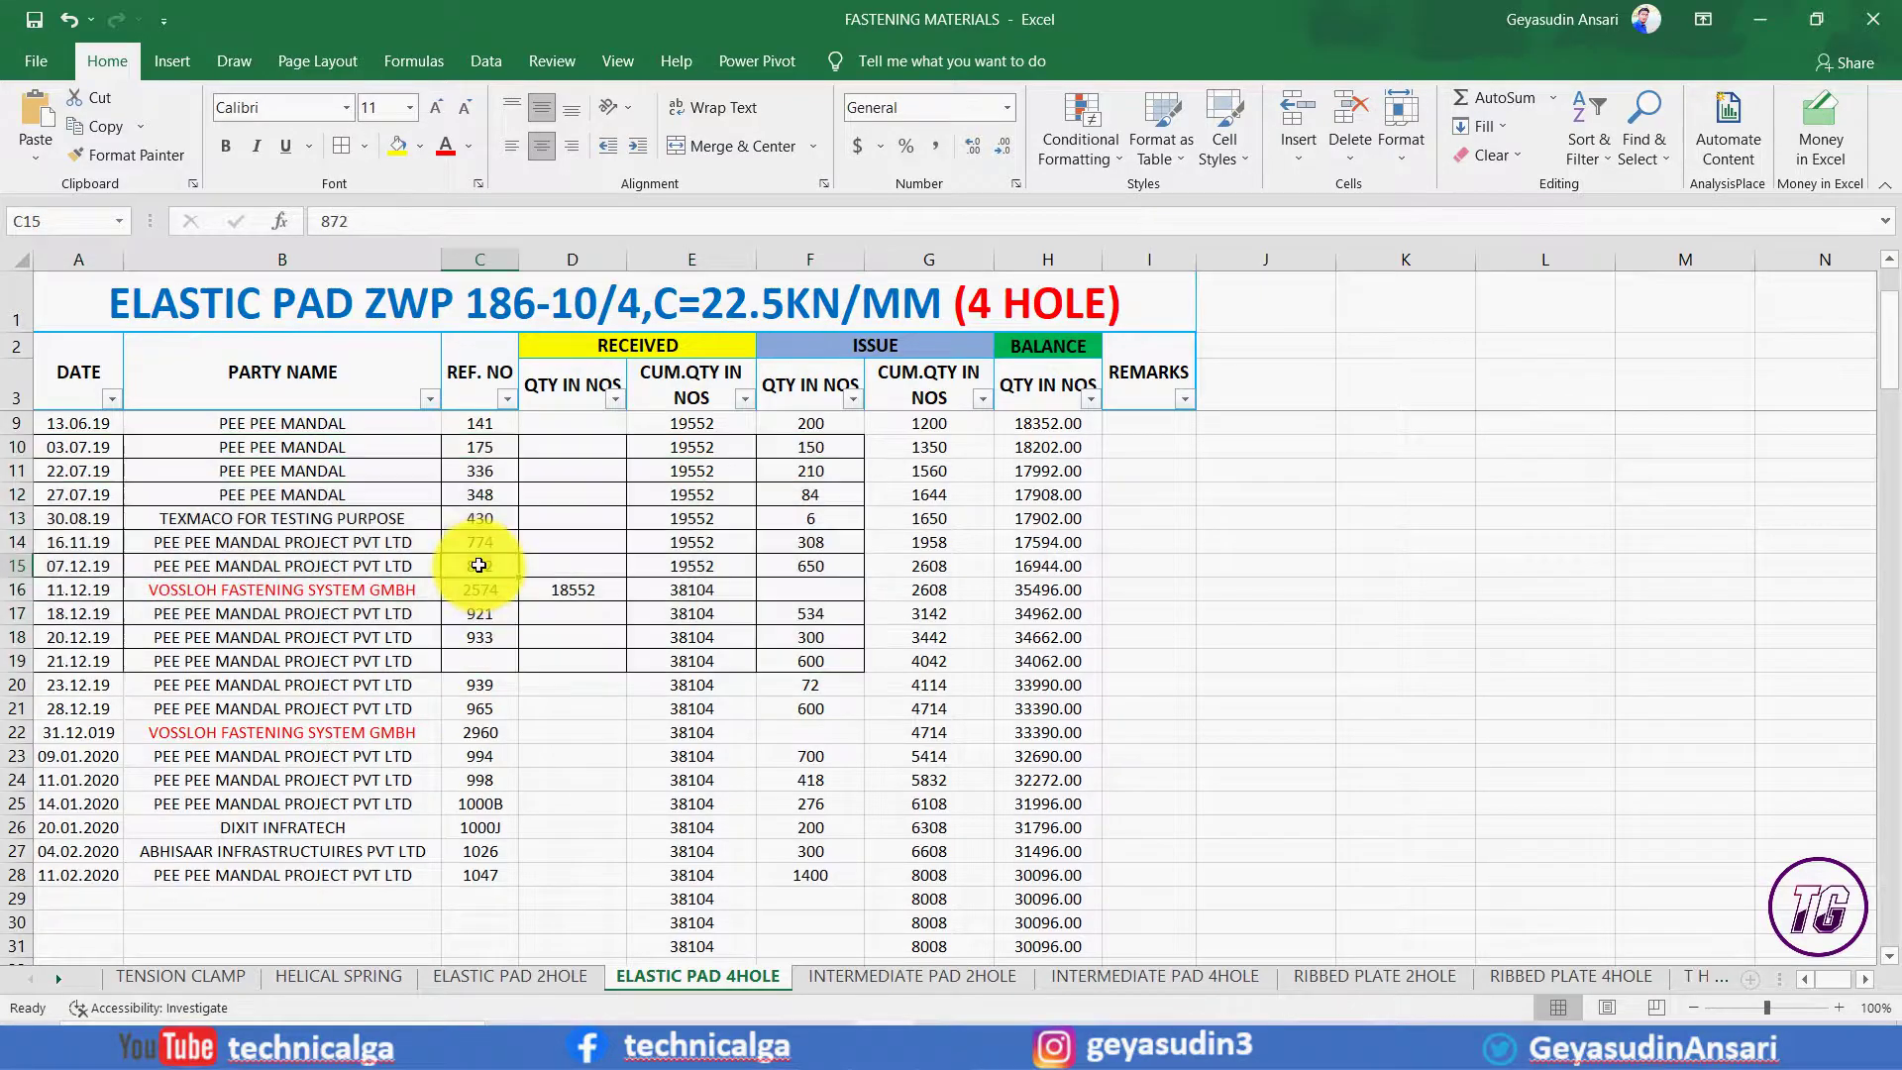
{"action": "left_click", "coordinate": [69, 19]}
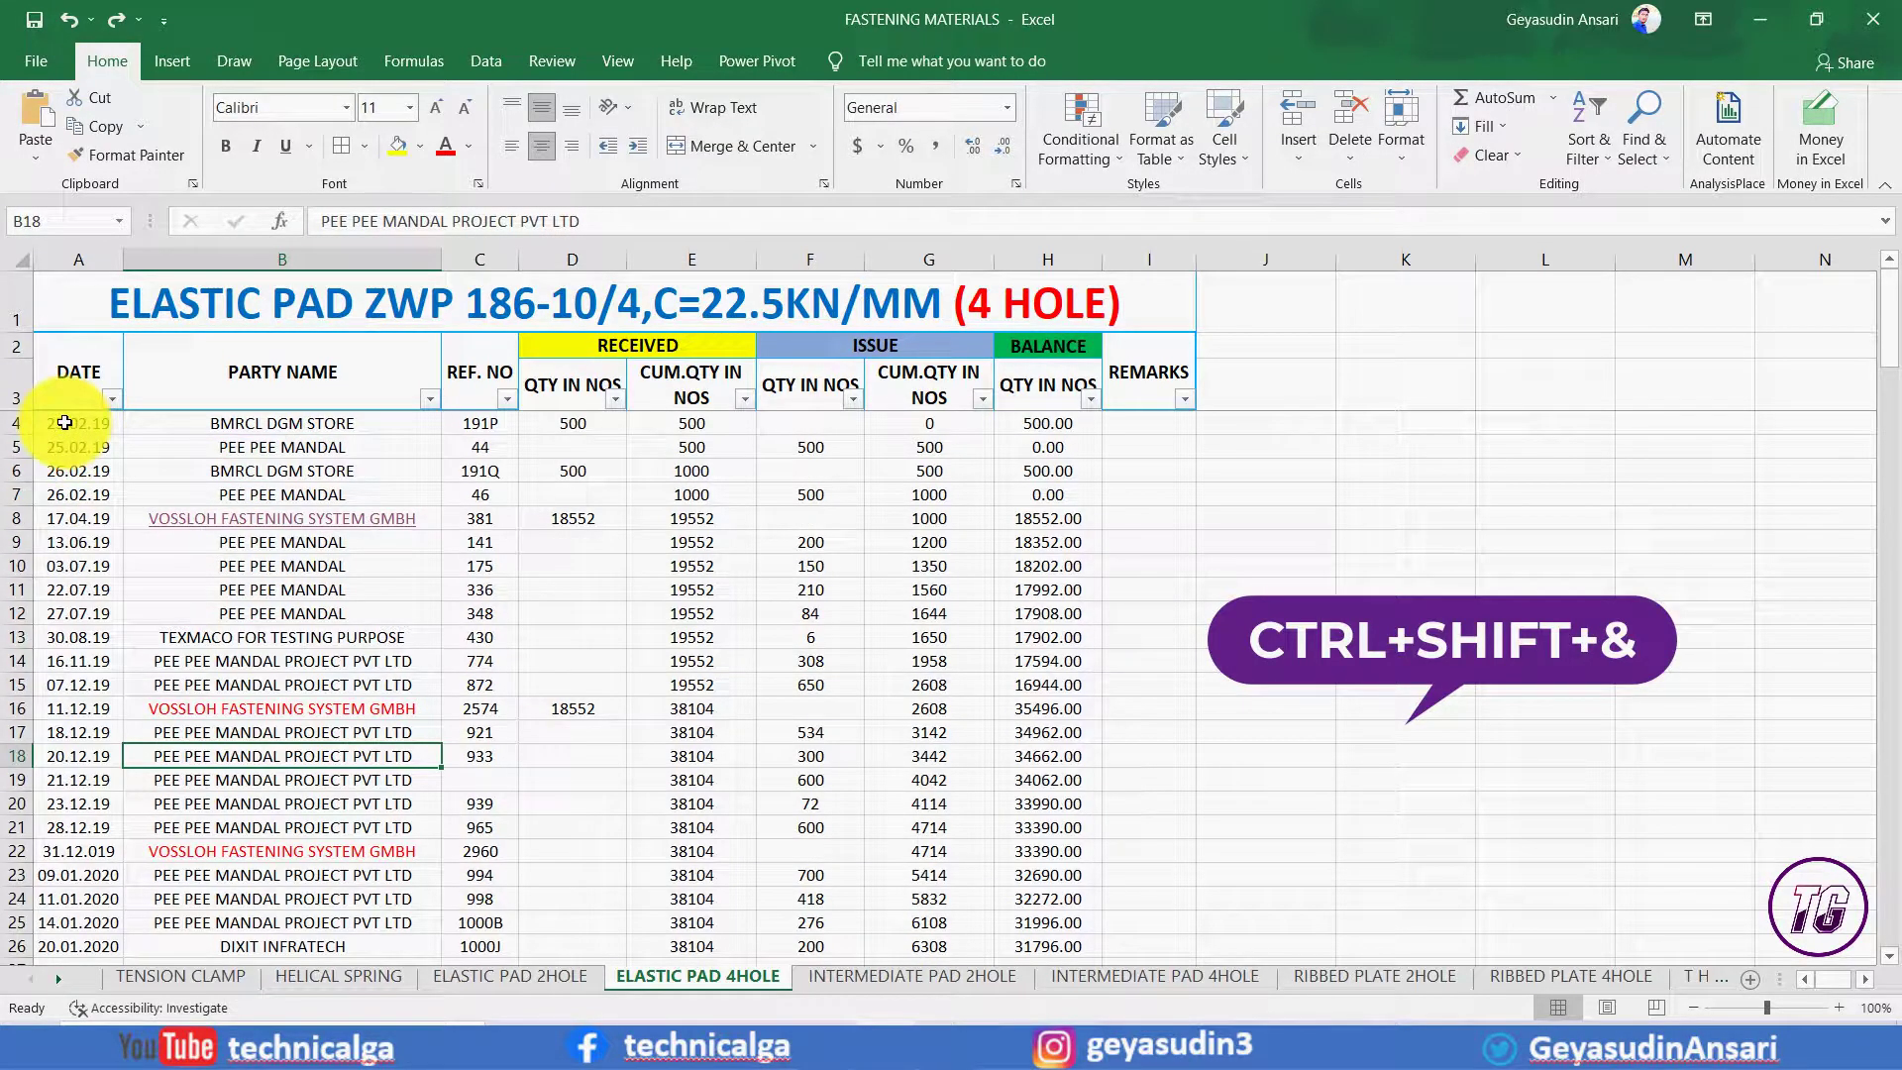
{"action": "mouse_move", "coordinate": [65, 428]}
{"action": "left_mouse_down"}
{"action": "mouse_move", "coordinate": [1127, 681]}
{"action": "mouse_move", "coordinate": [1048, 852]}
{"action": "left_mouse_up"}
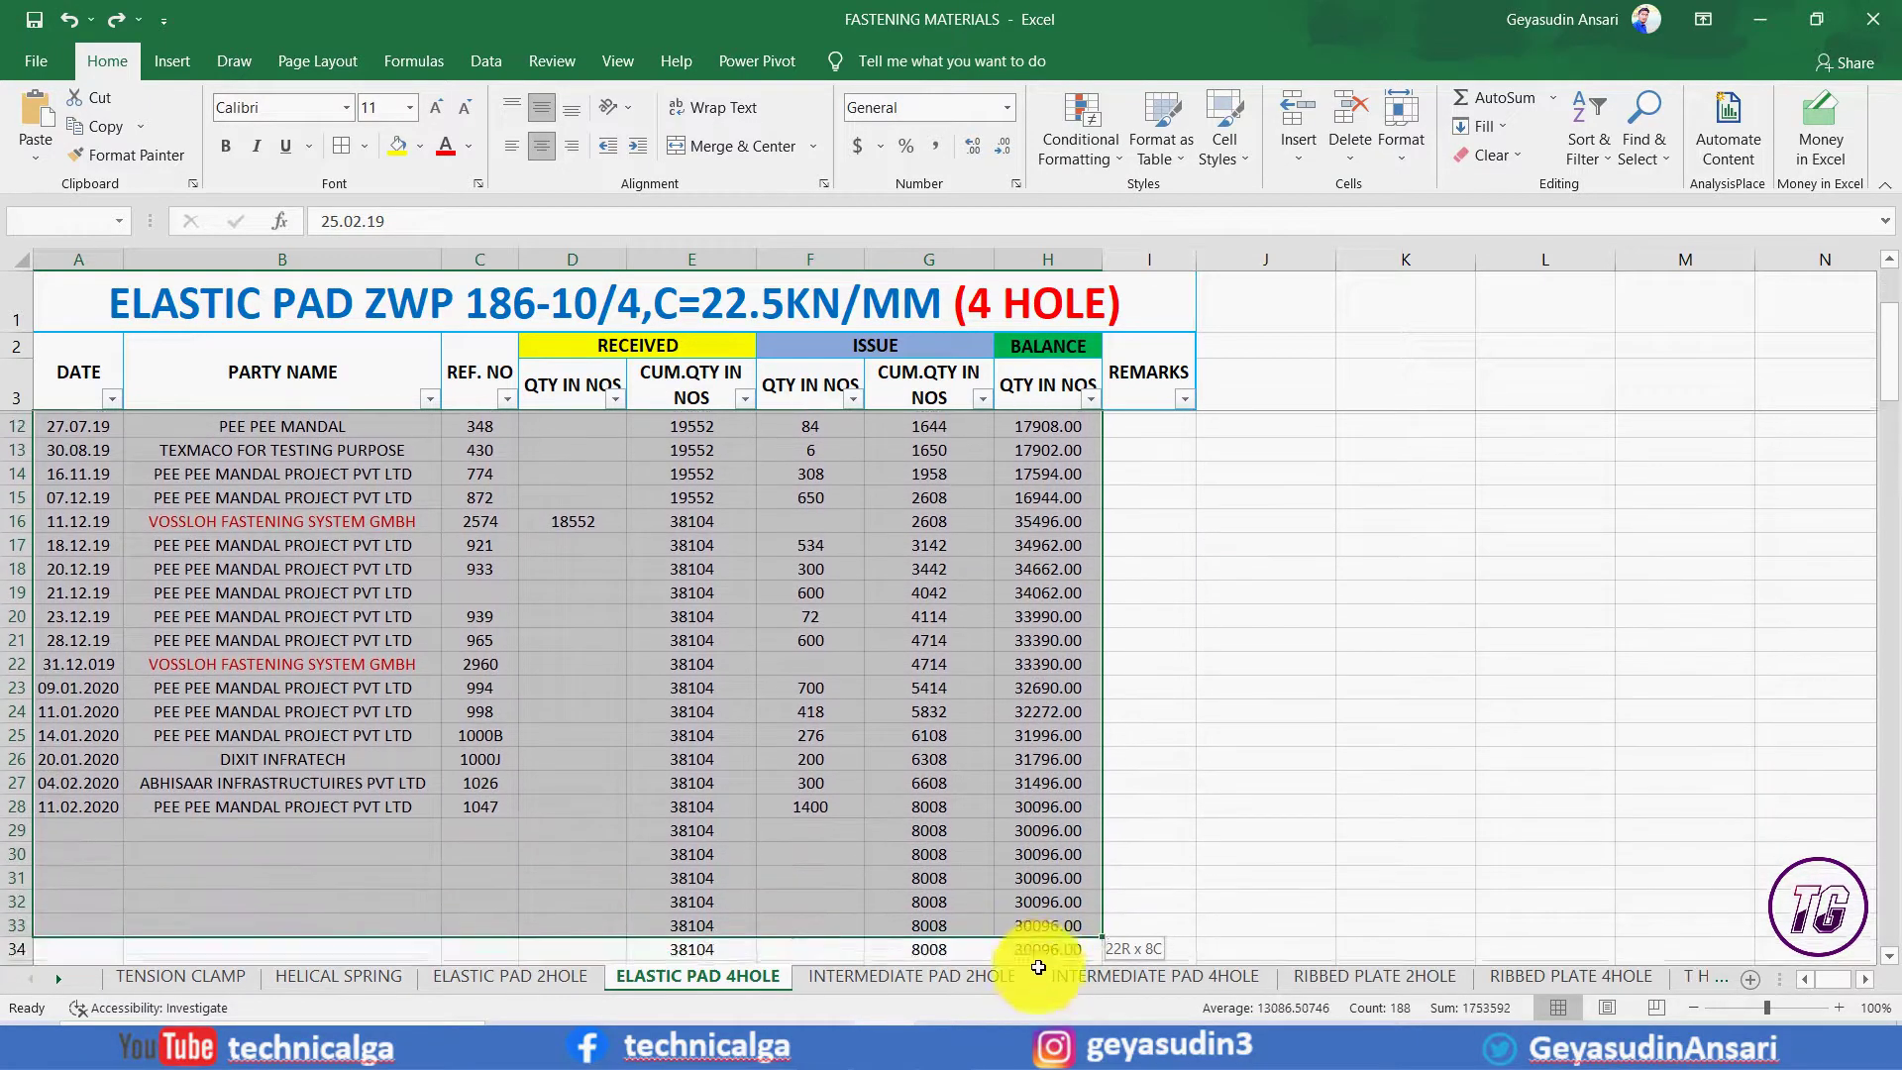
{"action": "left_click_drag", "start_coordinate": [1049, 852], "coordinate": [403, 637]}
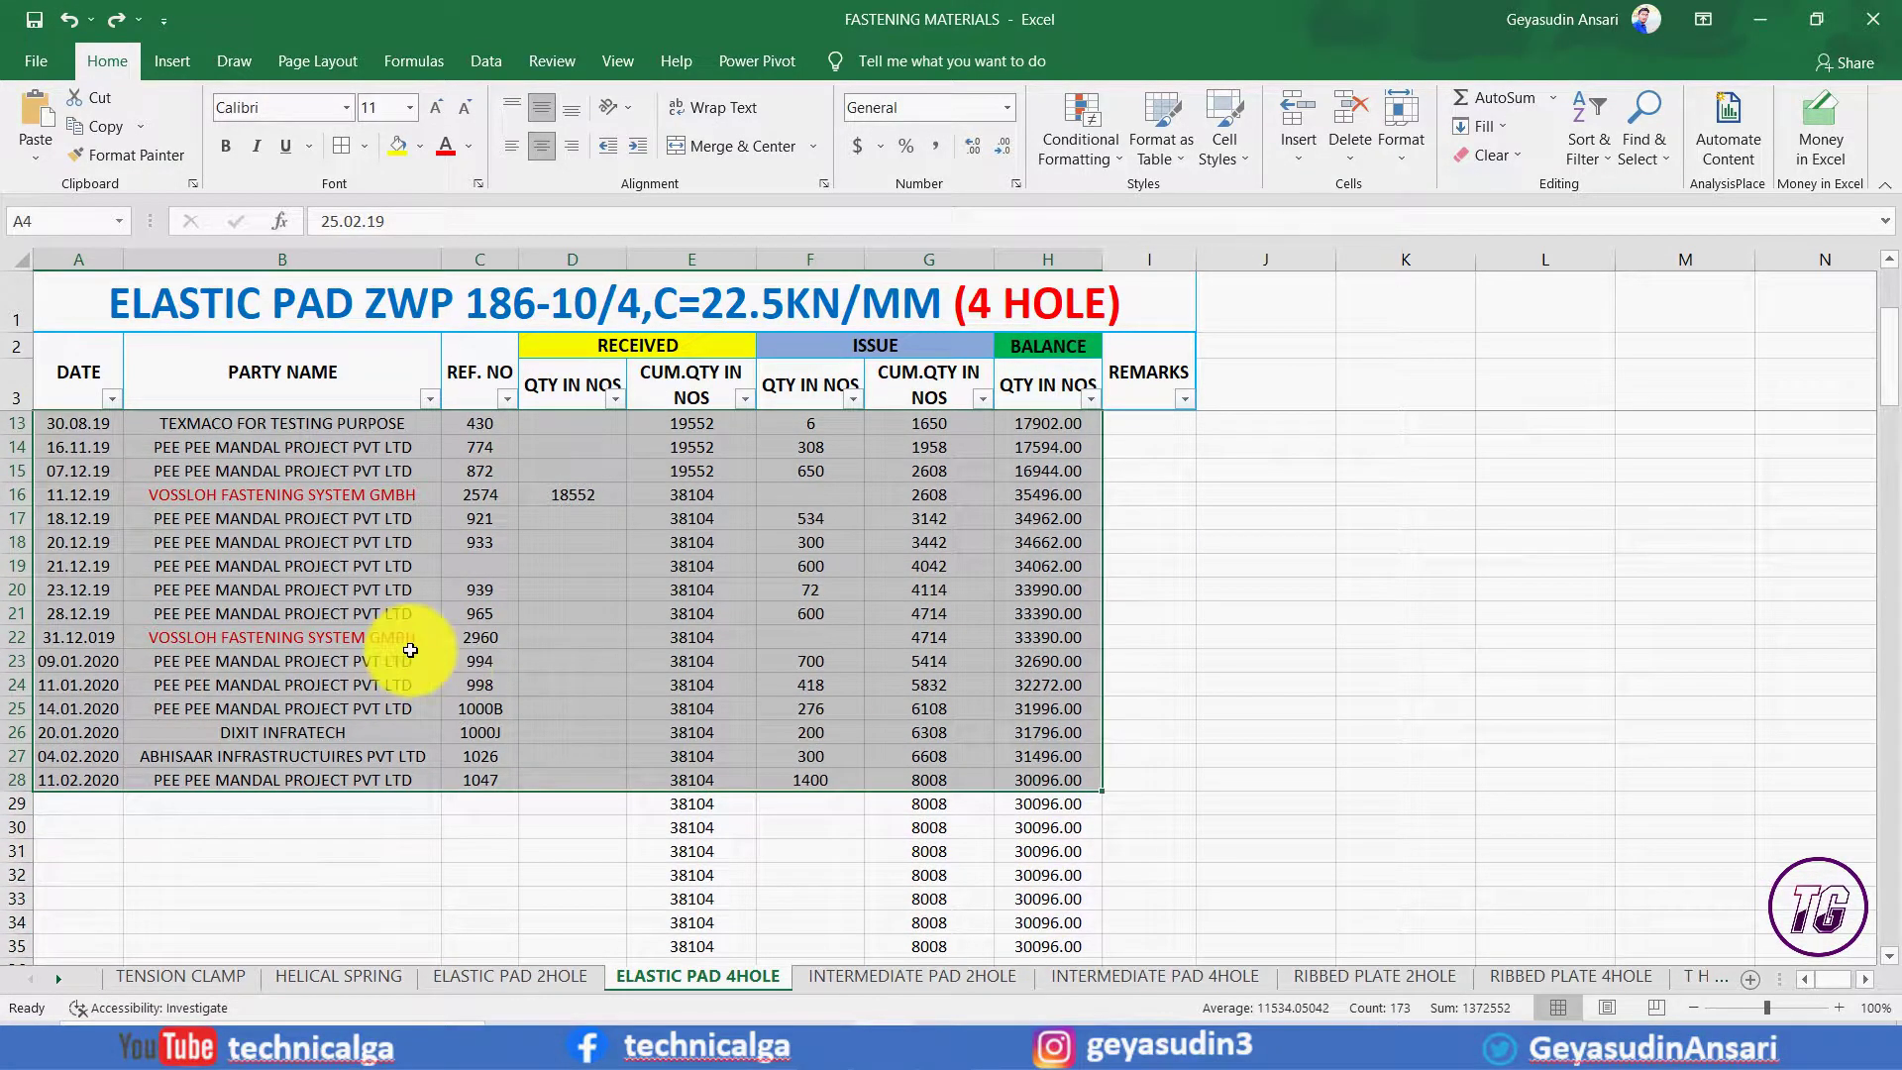
{"action": "scroll", "coordinate": [410, 648], "scroll_direction": "up", "scroll_amount": 3}
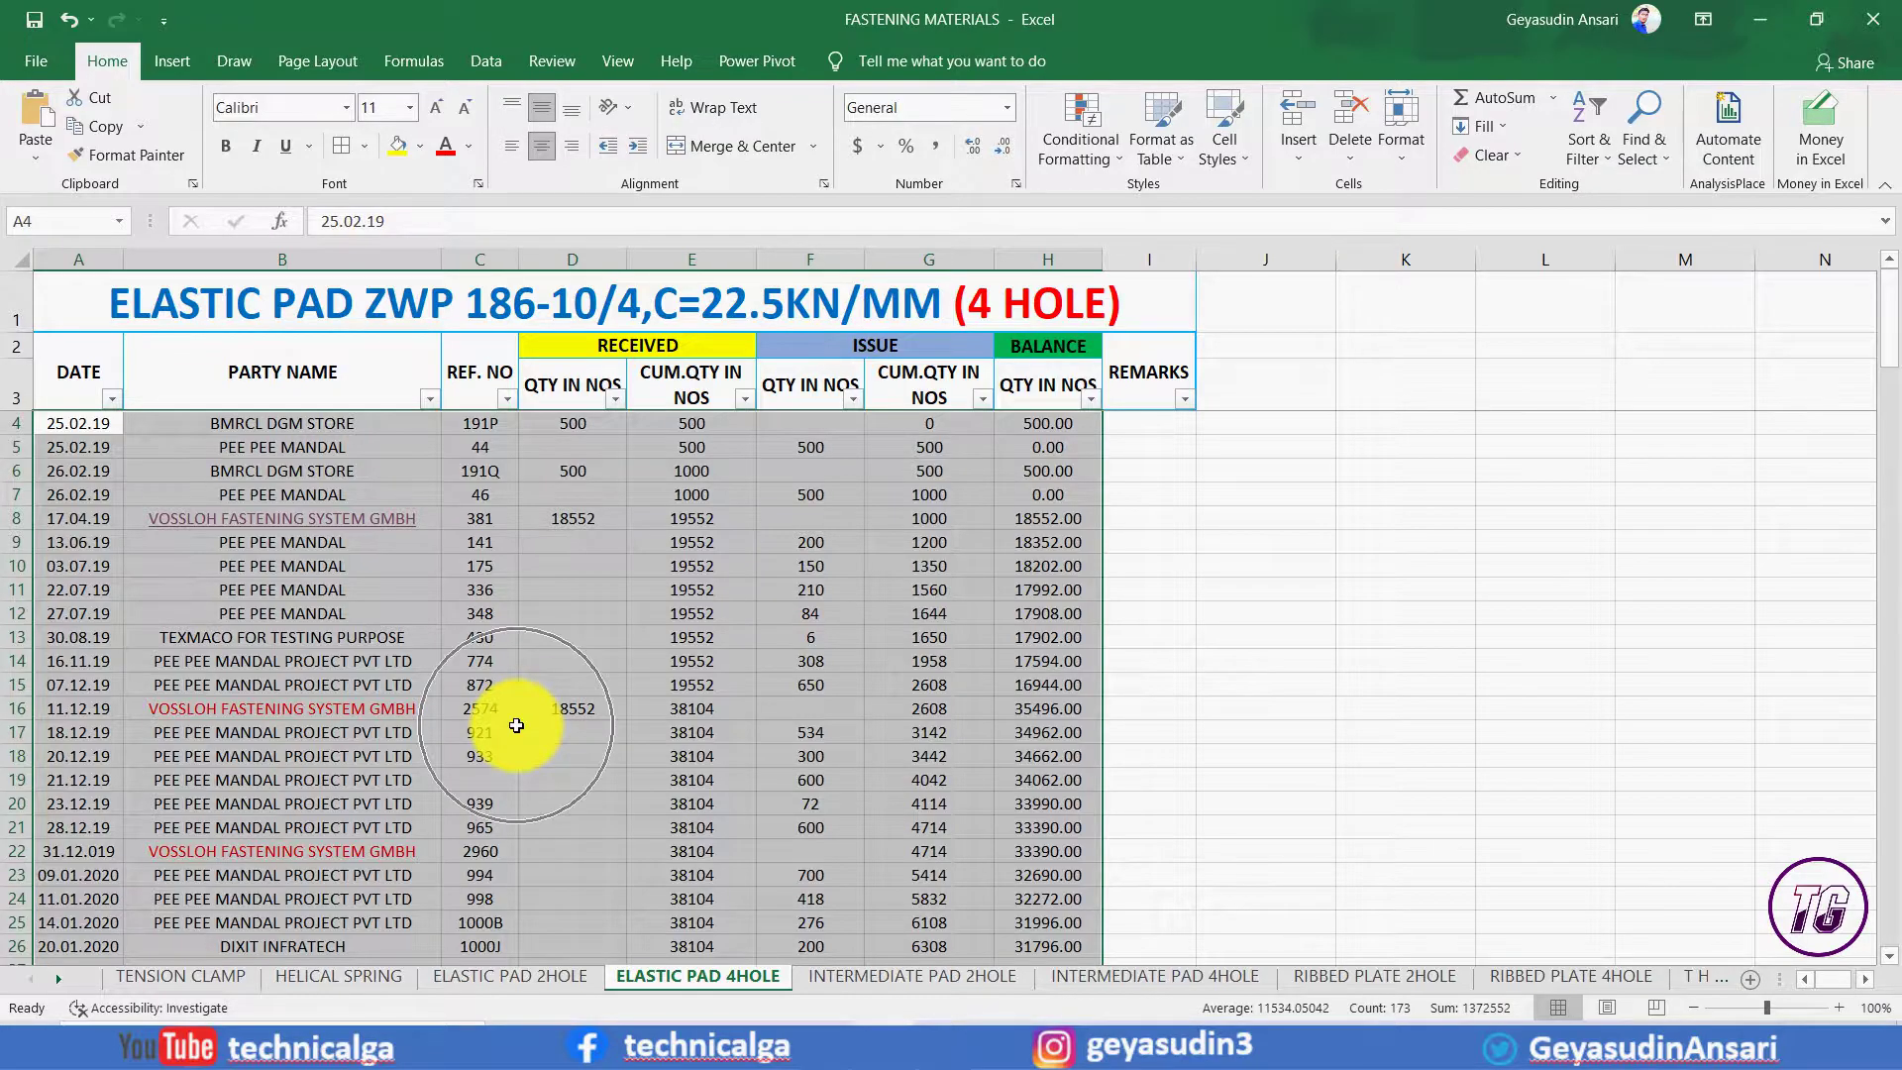
{"action": "left_click", "coordinate": [692, 637]}
{"action": "scroll", "coordinate": [1189, 616], "scroll_direction": "down", "scroll_amount": 15}
{"action": "scroll", "coordinate": [1135, 608], "scroll_direction": "up", "scroll_amount": 8}
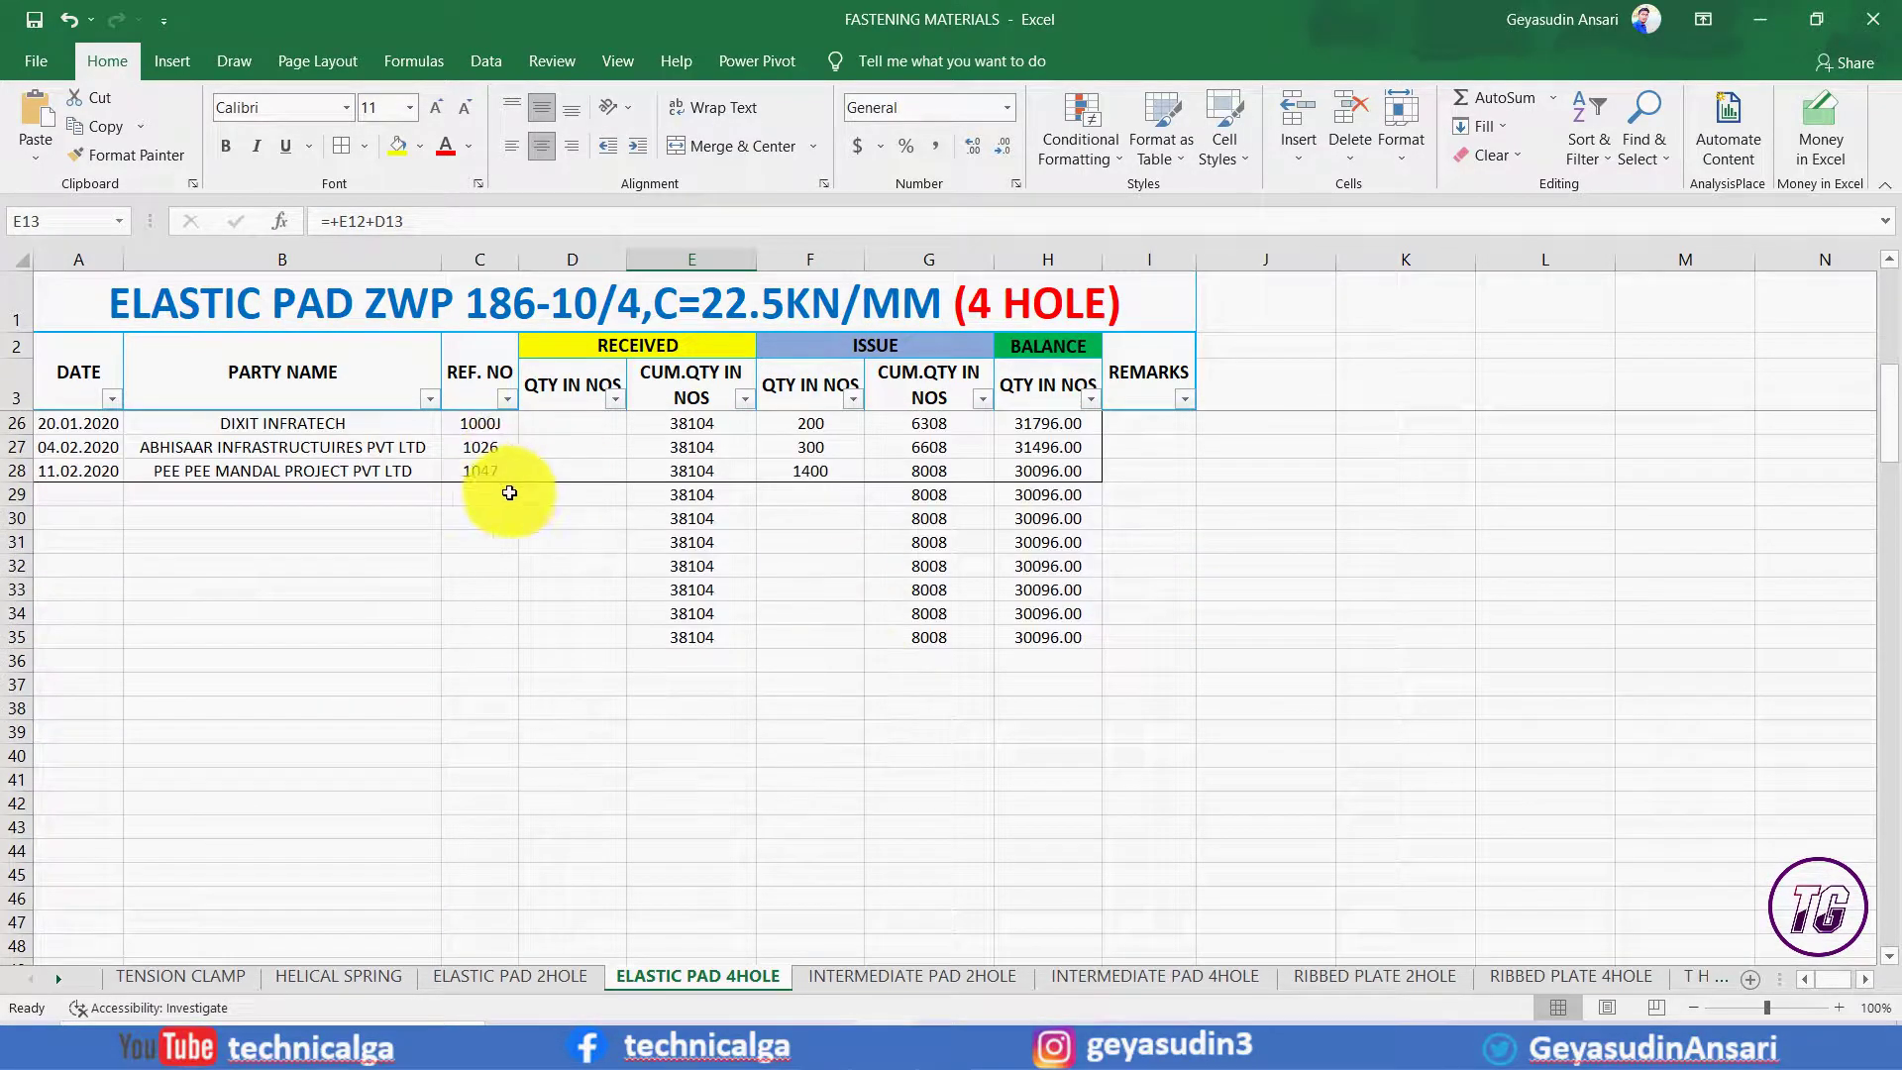
{"action": "scroll", "coordinate": [532, 498], "scroll_direction": "up", "scroll_amount": 2}
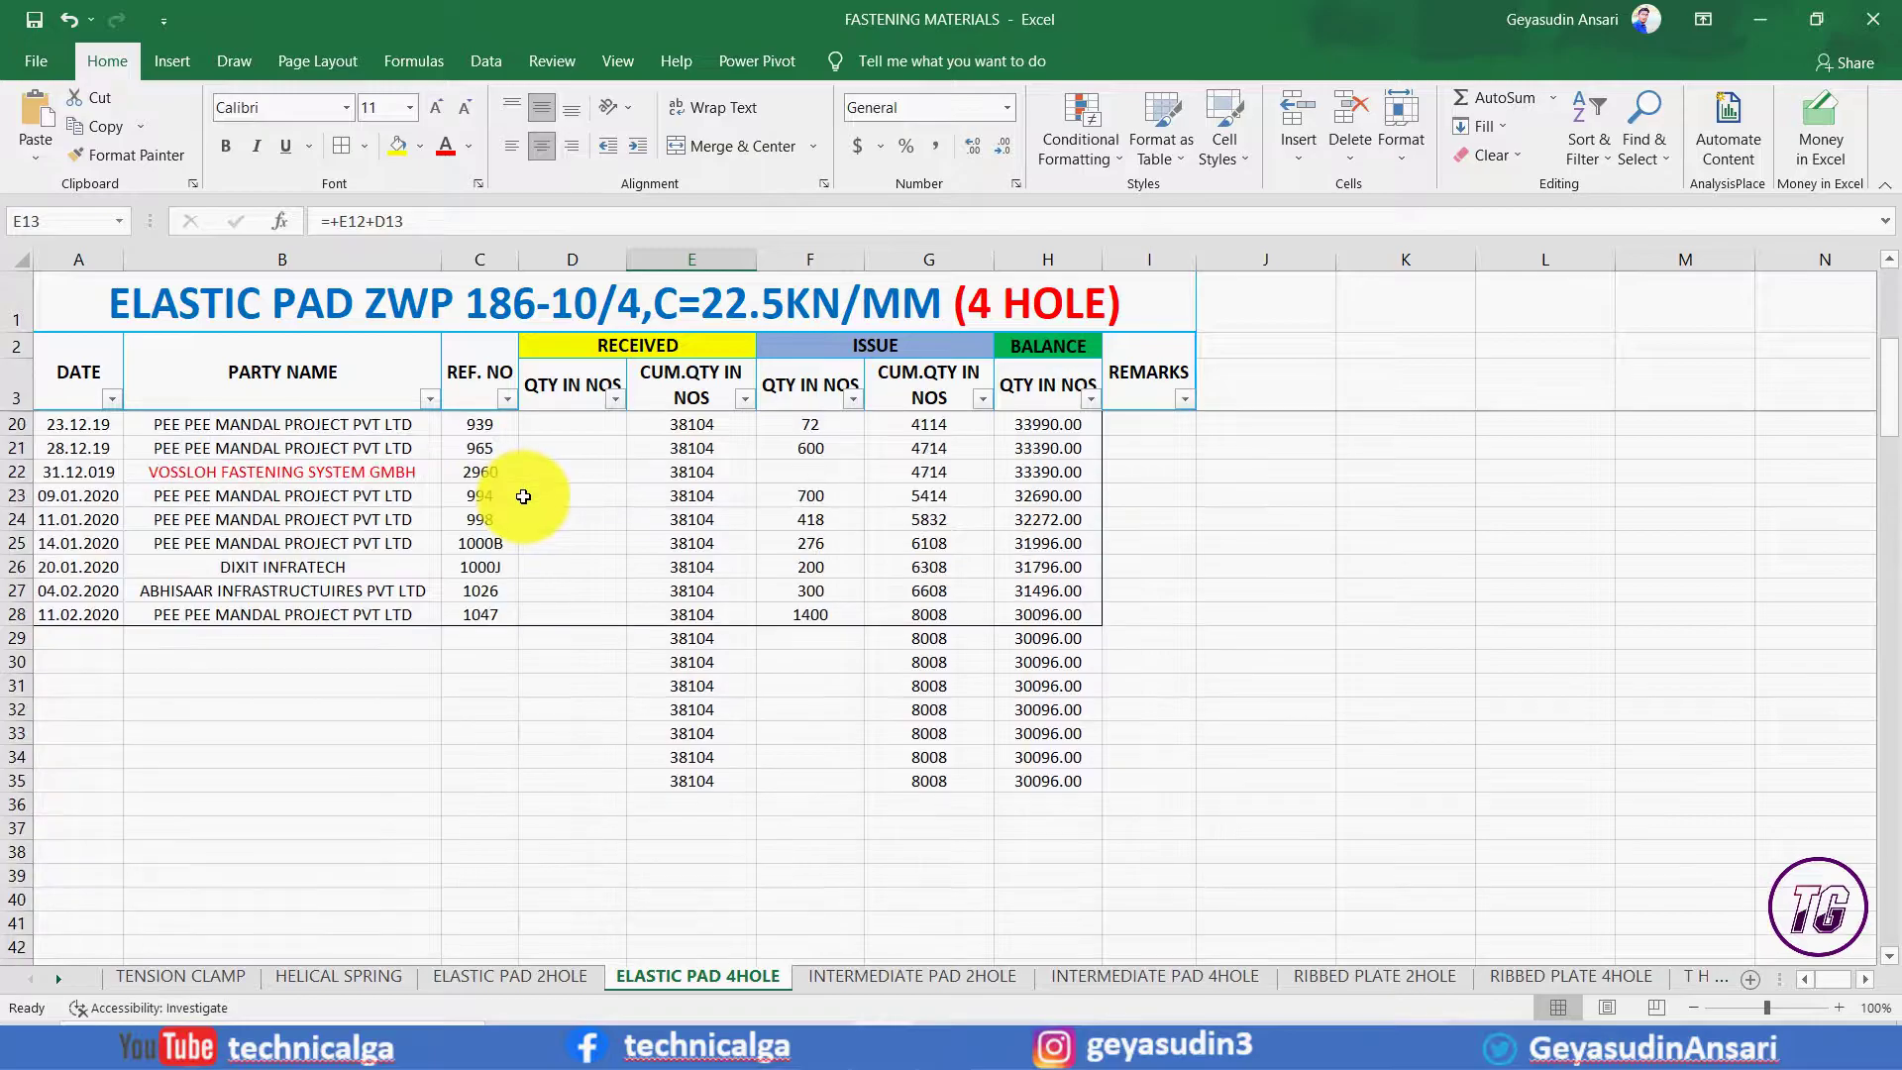
{"action": "scroll", "coordinate": [514, 497], "scroll_direction": "up", "scroll_amount": 5}
{"action": "scroll", "coordinate": [1059, 570], "scroll_direction": "down", "scroll_amount": 11}
{"action": "scroll", "coordinate": [746, 526], "scroll_direction": "up", "scroll_amount": 11}
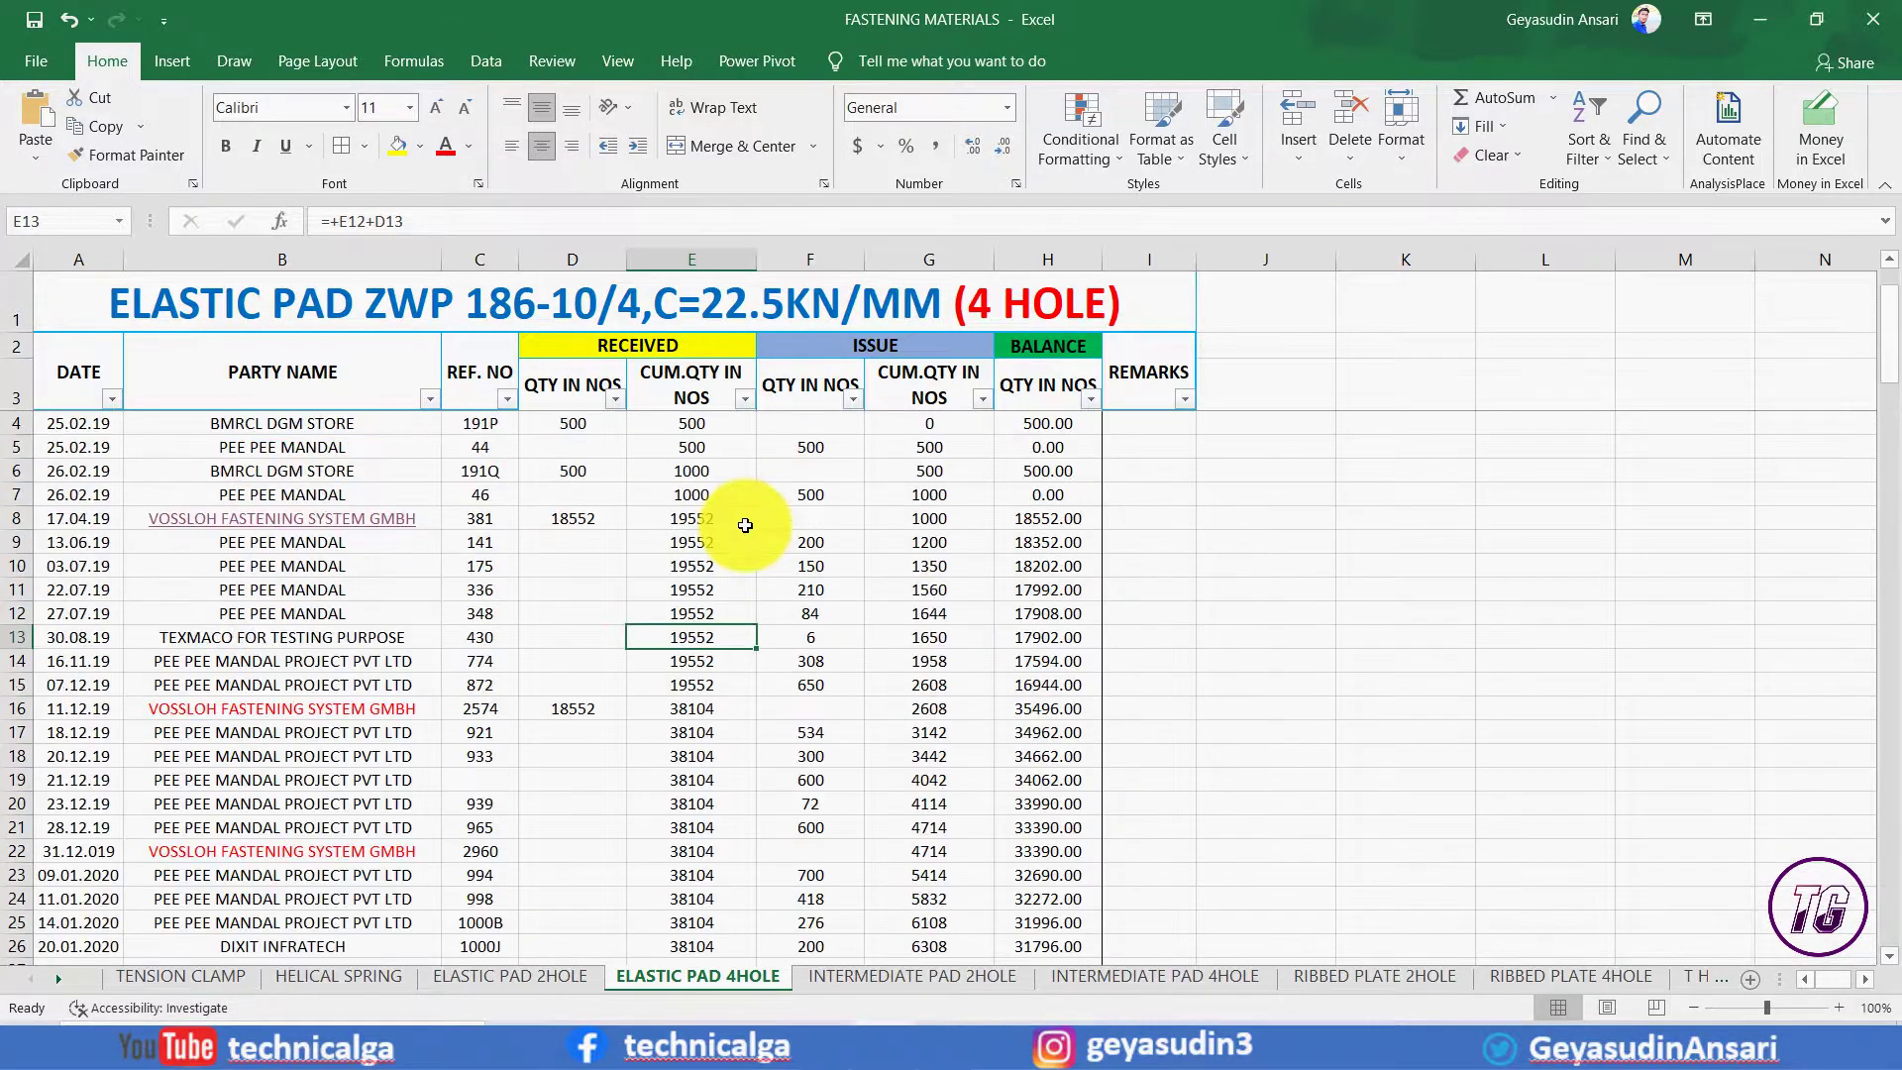
{"action": "scroll", "coordinate": [282, 526], "scroll_direction": "down", "scroll_amount": 7}
{"action": "scroll", "coordinate": [277, 529], "scroll_direction": "down", "scroll_amount": 4}
{"action": "scroll", "coordinate": [277, 535], "scroll_direction": "up", "scroll_amount": 8}
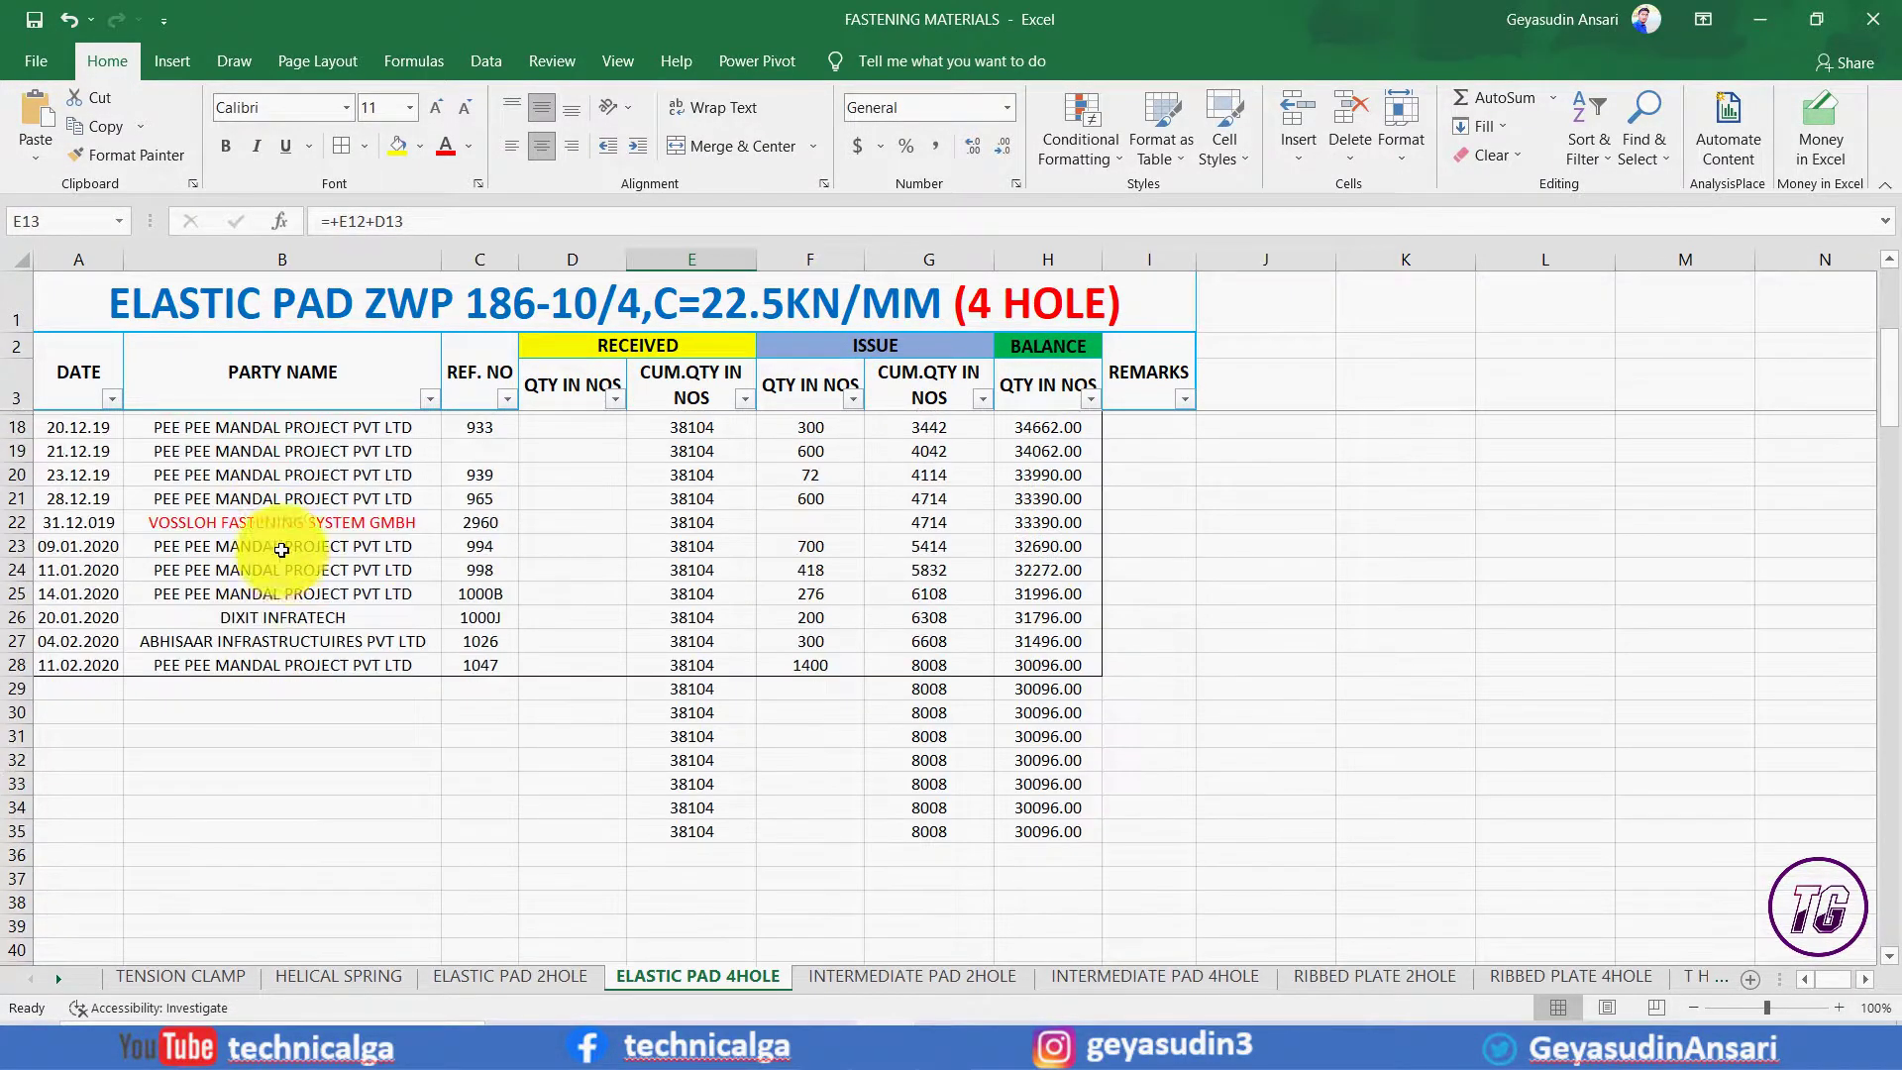
{"action": "scroll", "coordinate": [297, 584], "scroll_direction": "down", "scroll_amount": 8}
{"action": "scroll", "coordinate": [298, 574], "scroll_direction": "up", "scroll_amount": 8}
{"action": "scroll", "coordinate": [431, 675], "scroll_direction": "down", "scroll_amount": 1}
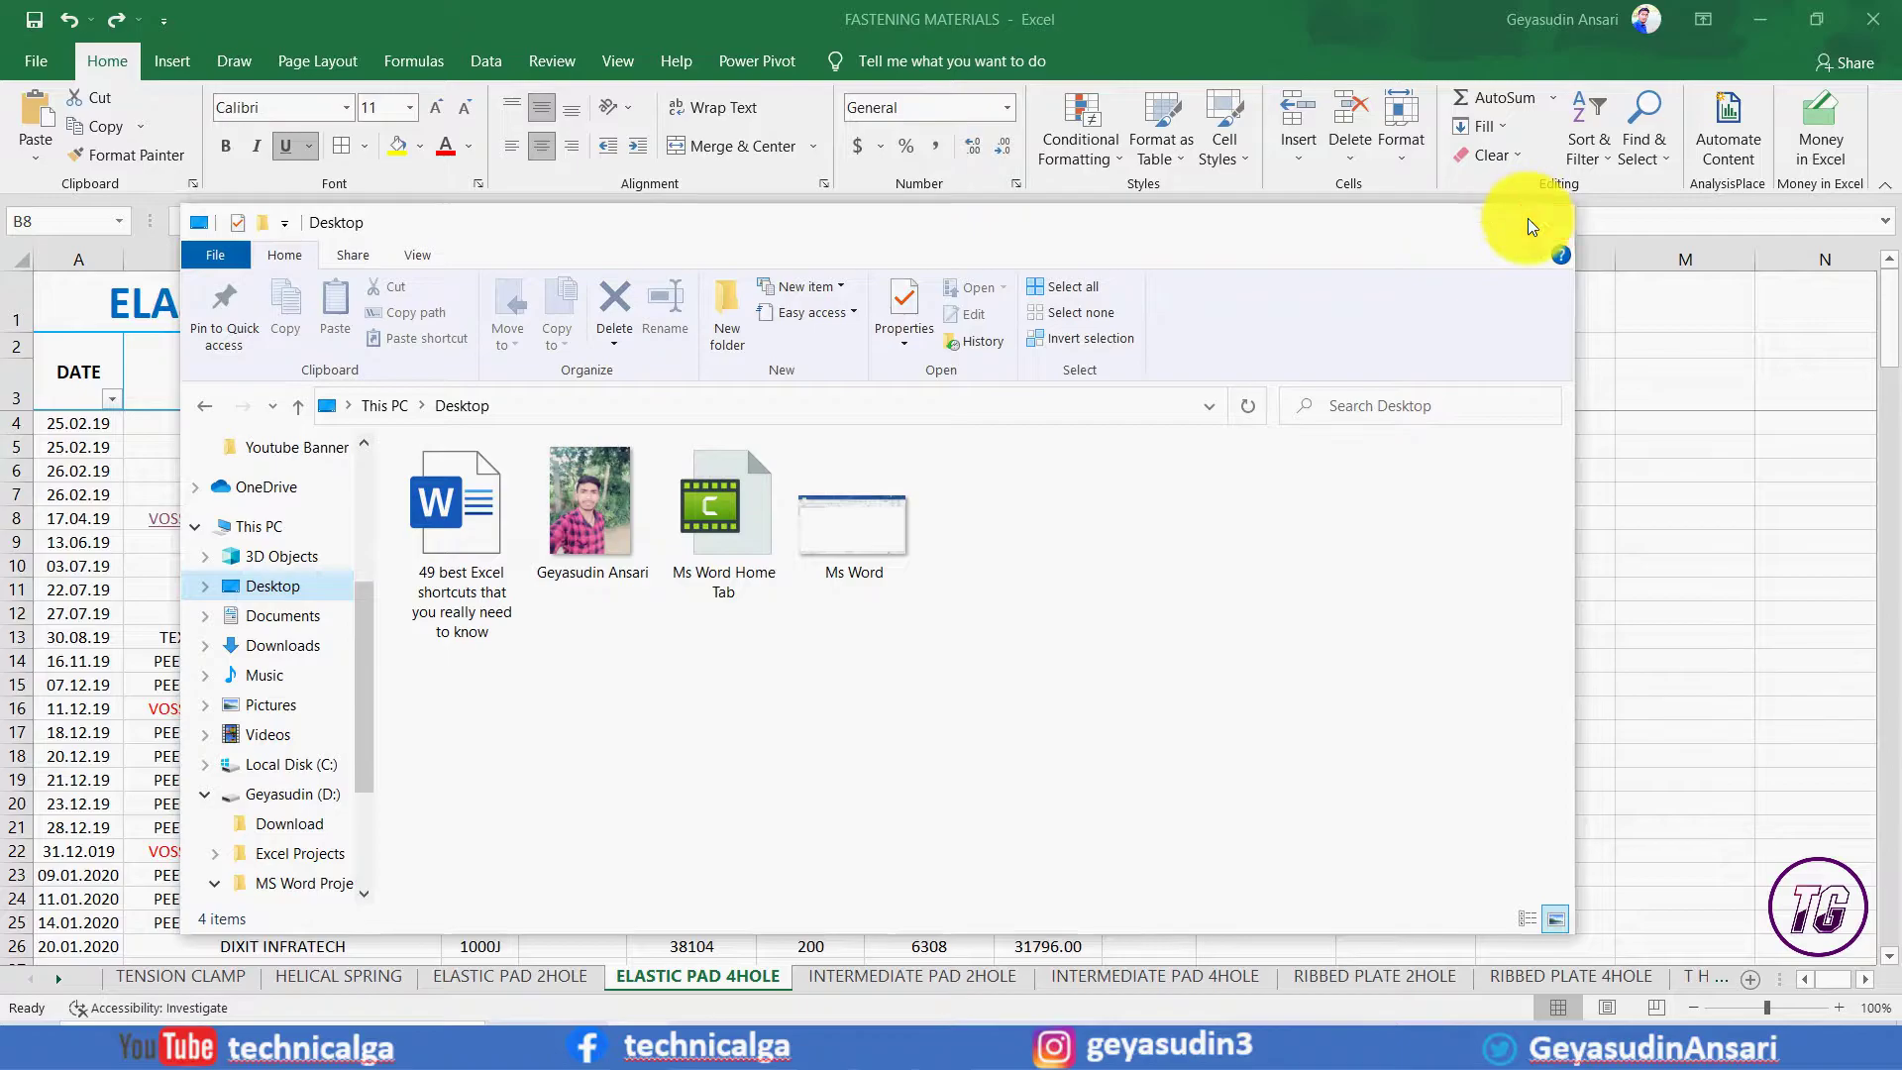
{"action": "left_click", "coordinate": [258, 614]}
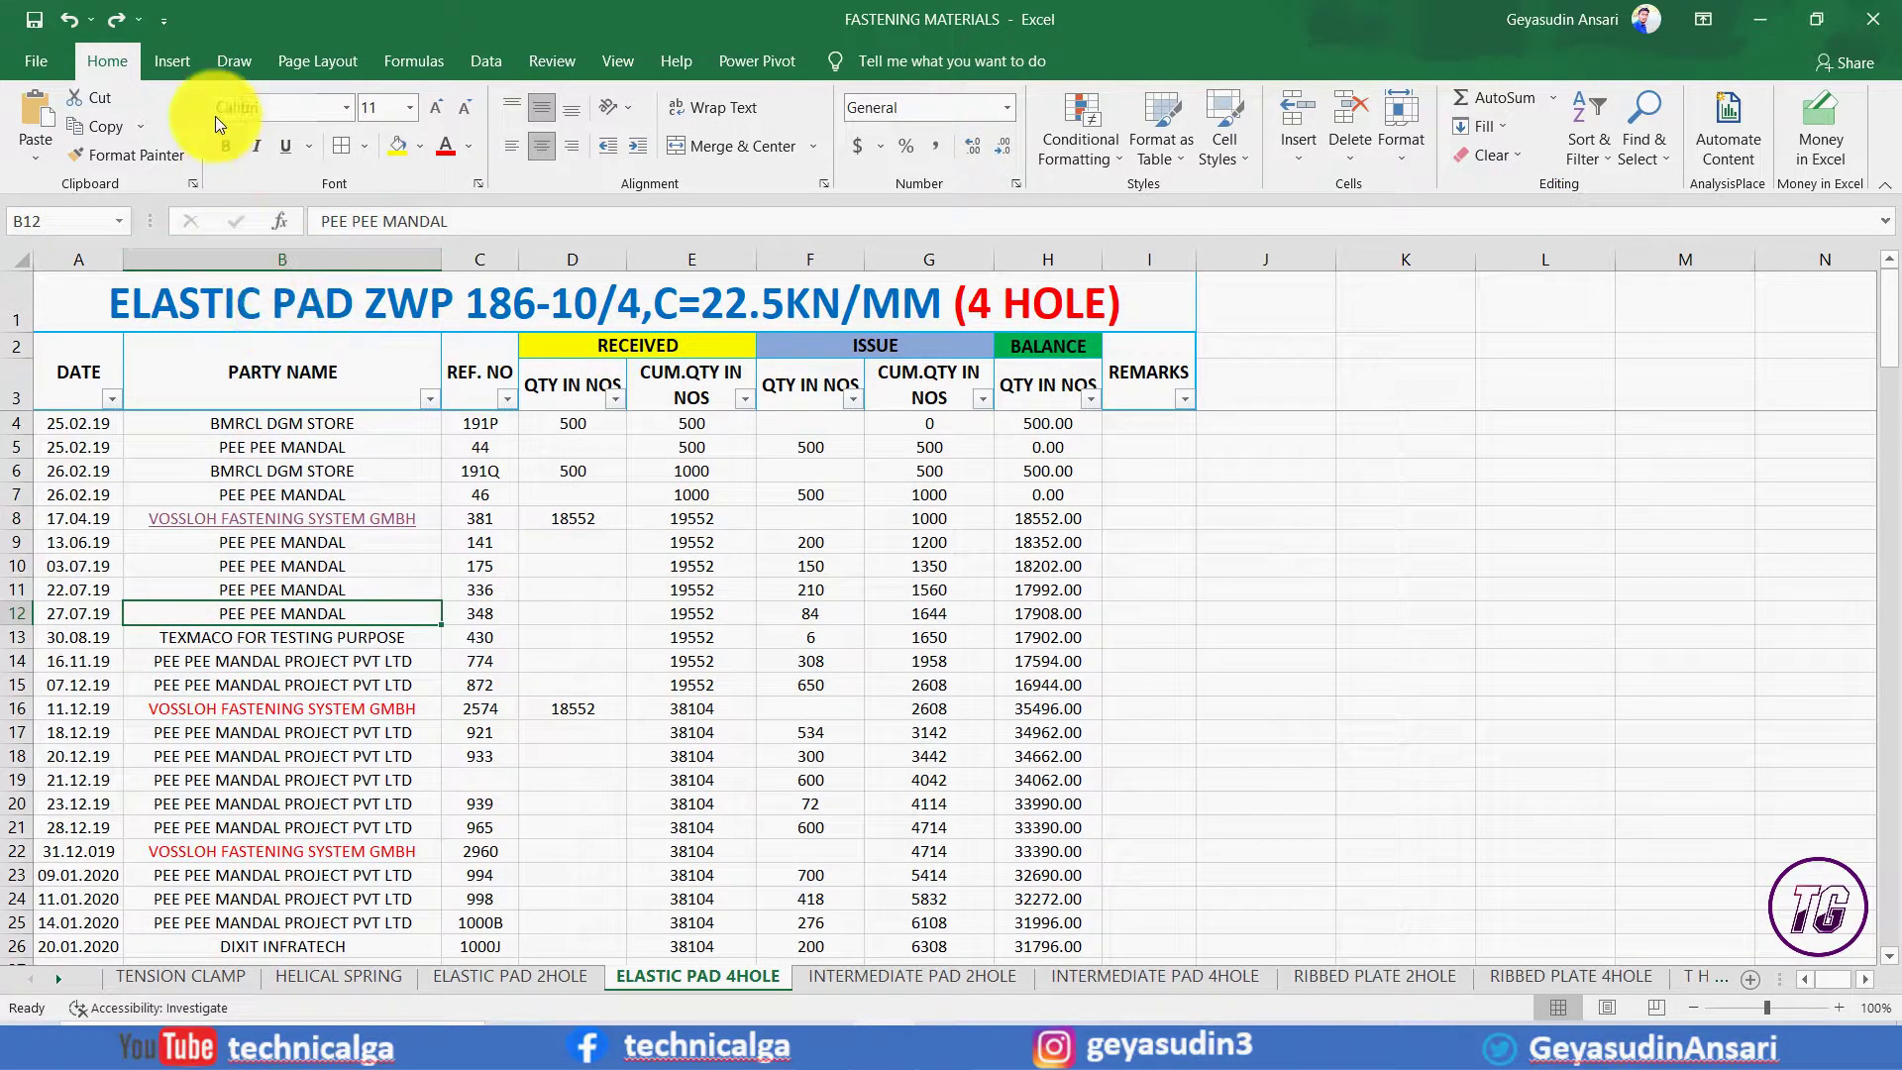
{"action": "left_click", "coordinate": [228, 147]}
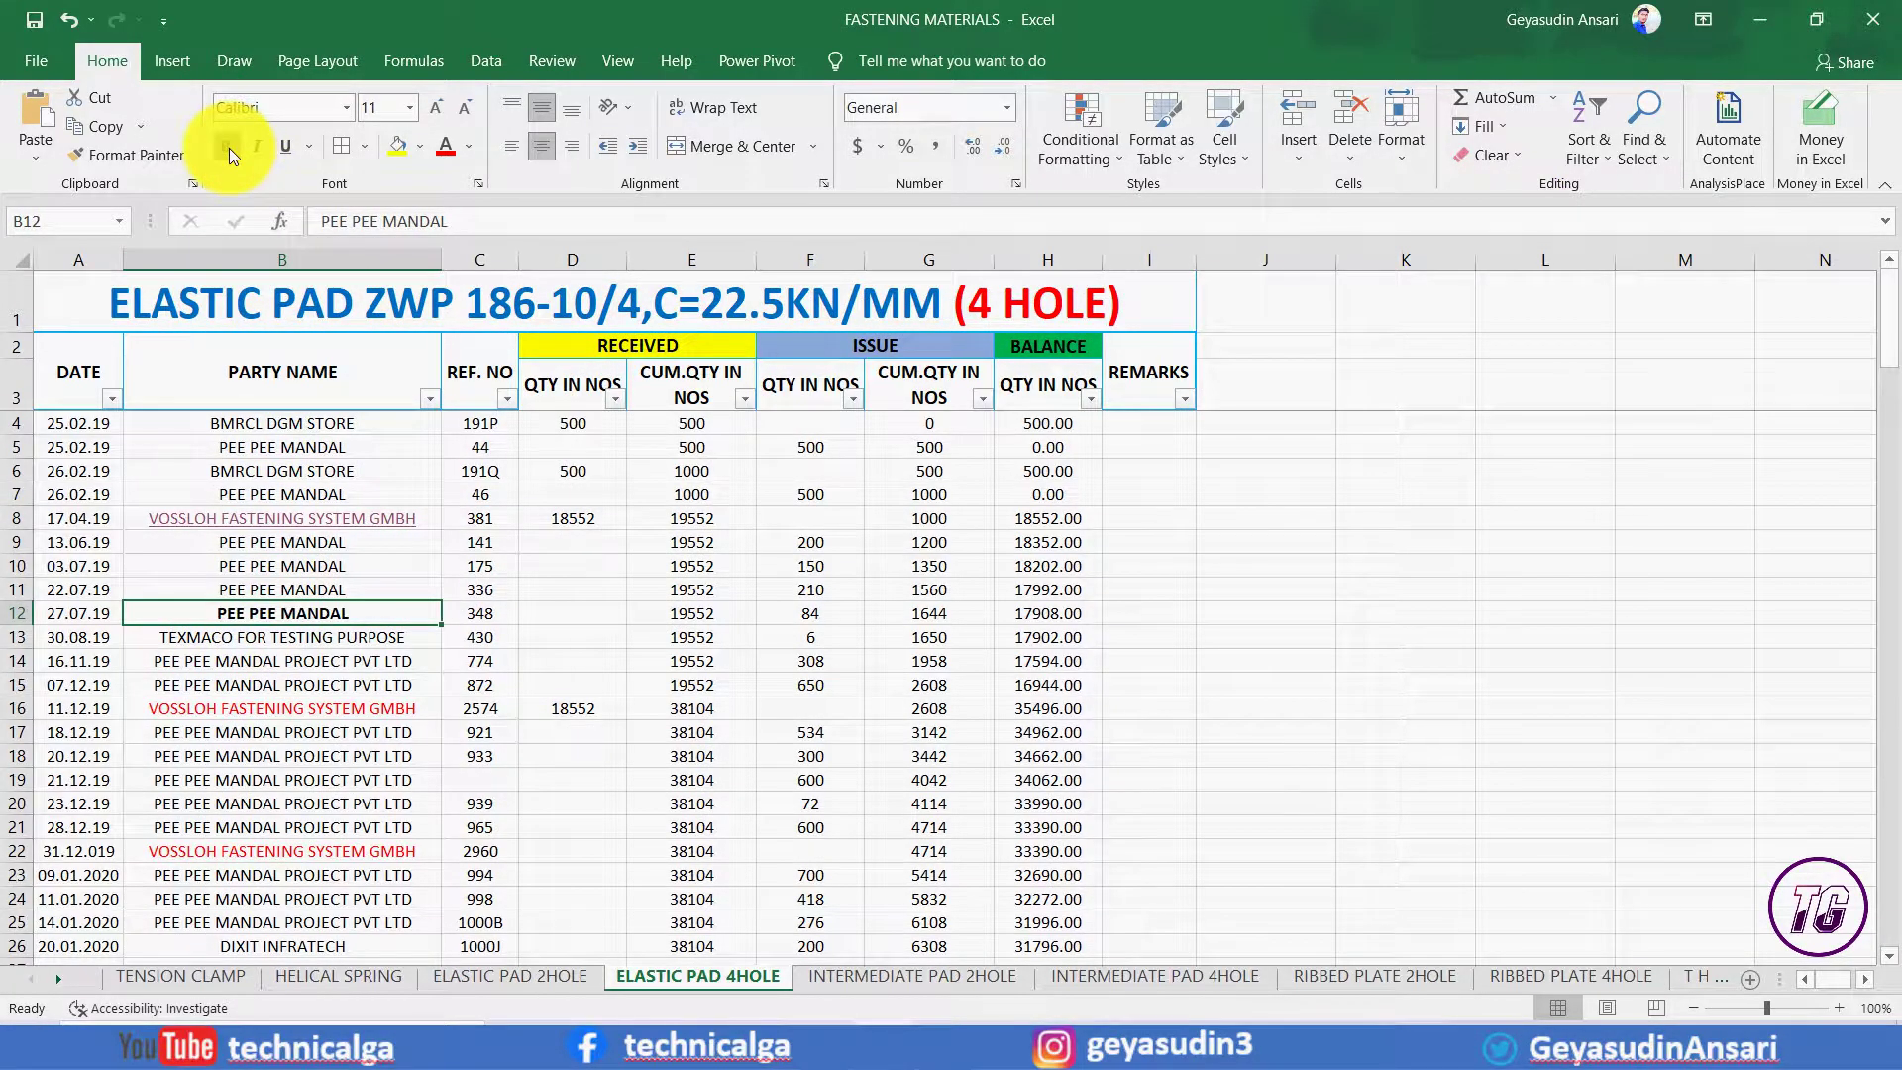
{"action": "left_click", "coordinate": [228, 146]}
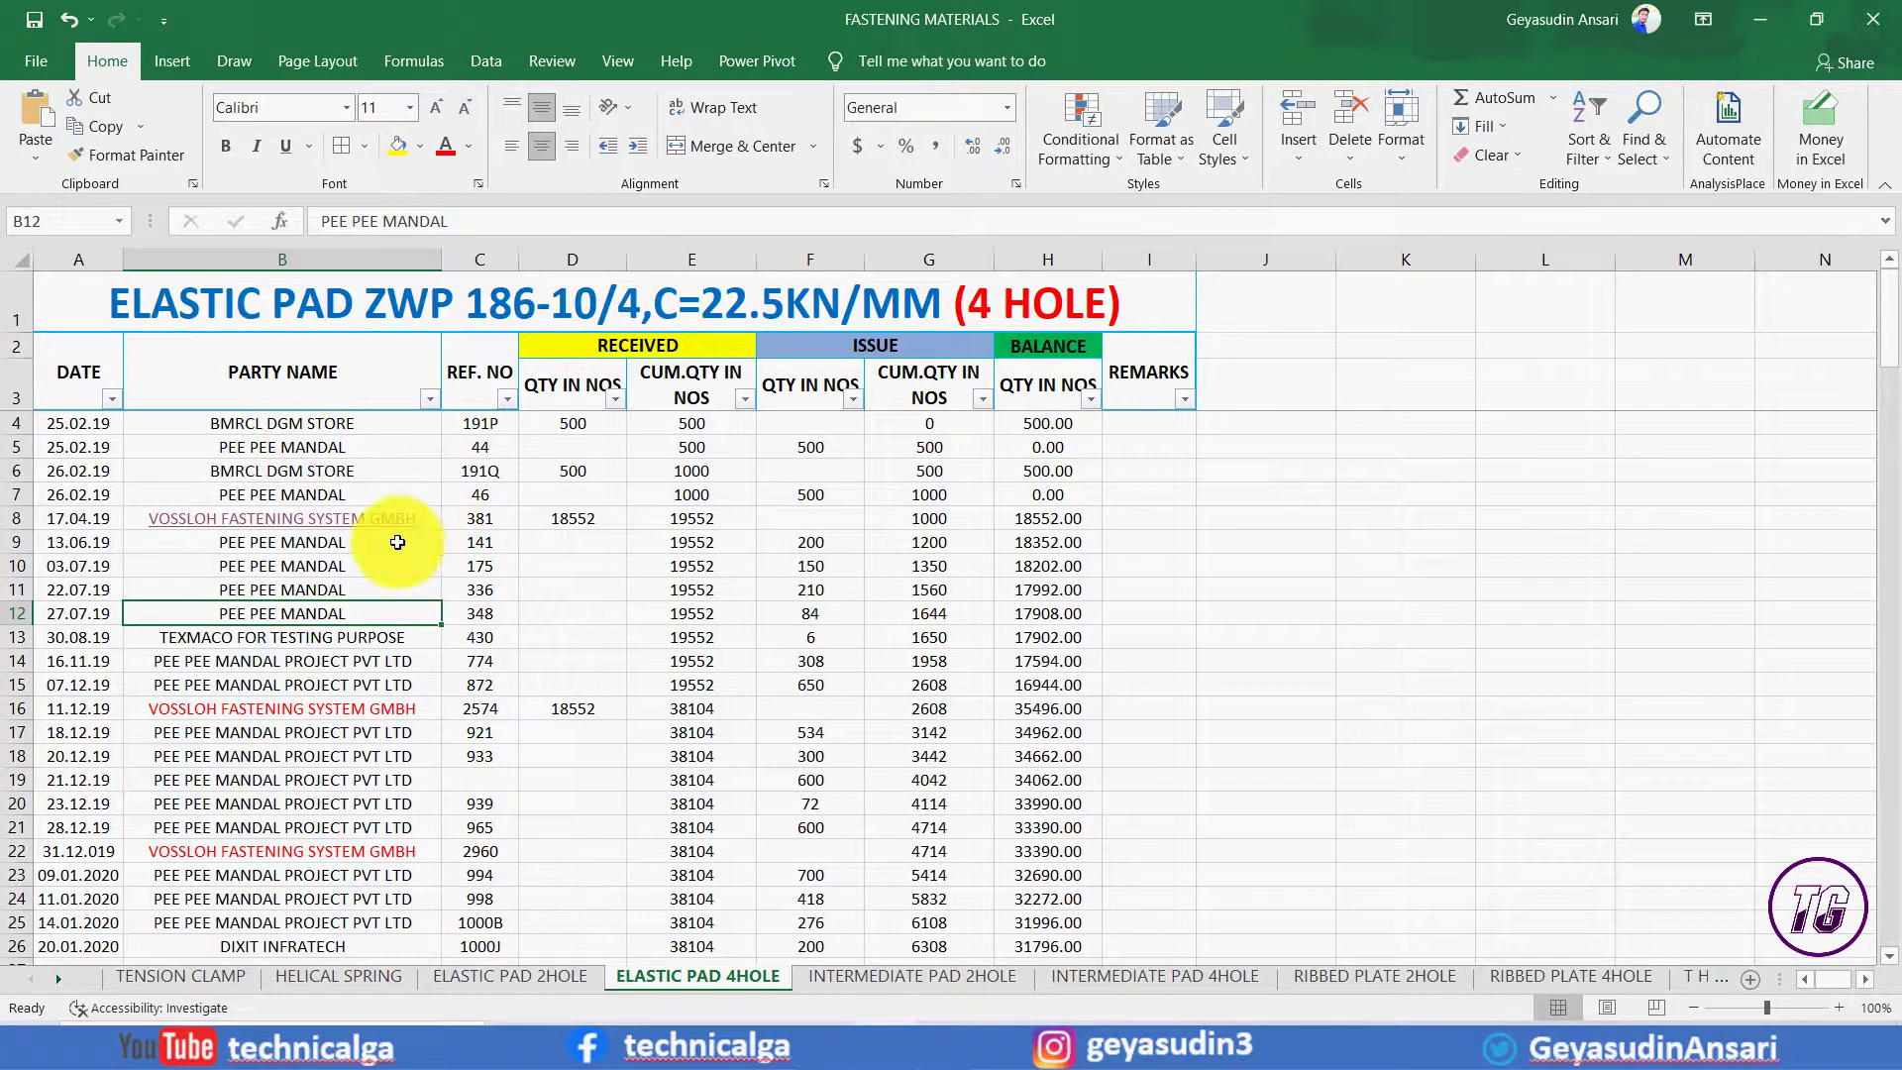
{"action": "left_click", "coordinate": [781, 566]}
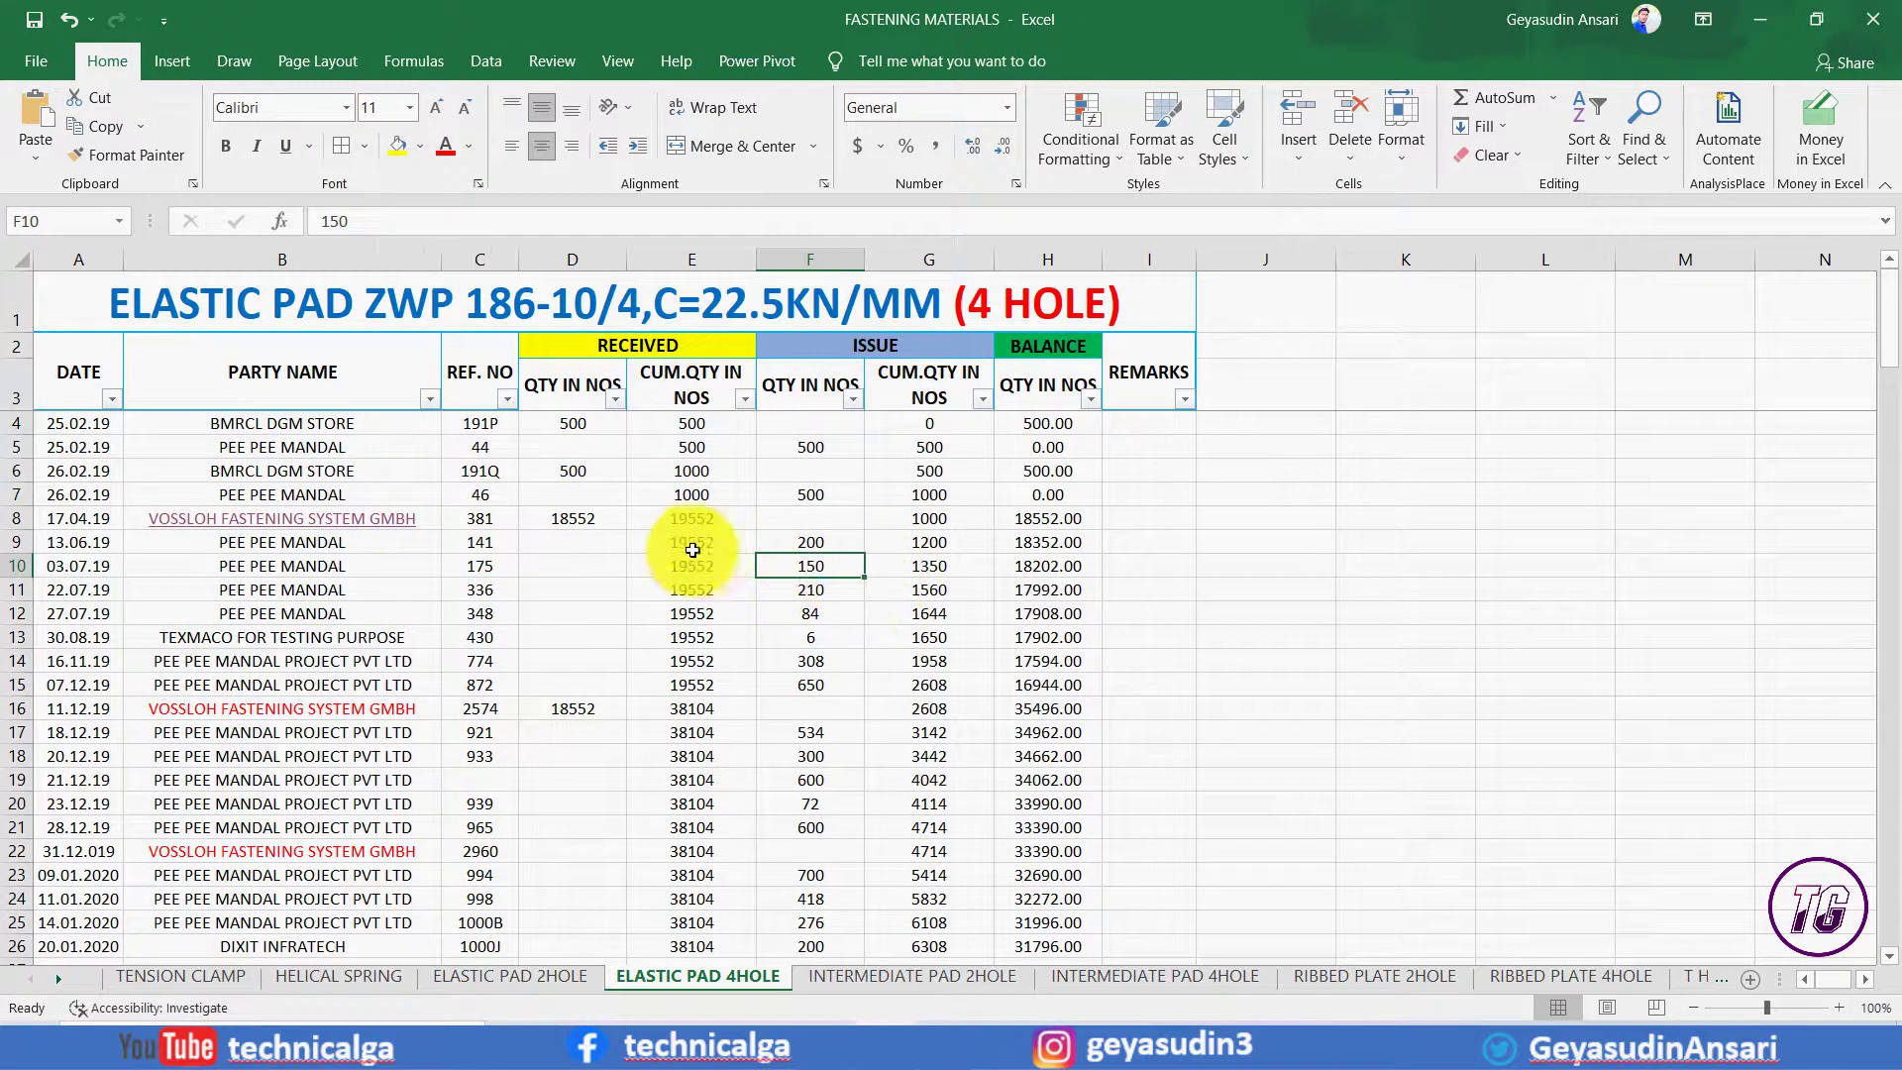
{"action": "left_click_drag", "start_coordinate": [698, 543], "coordinate": [861, 624]}
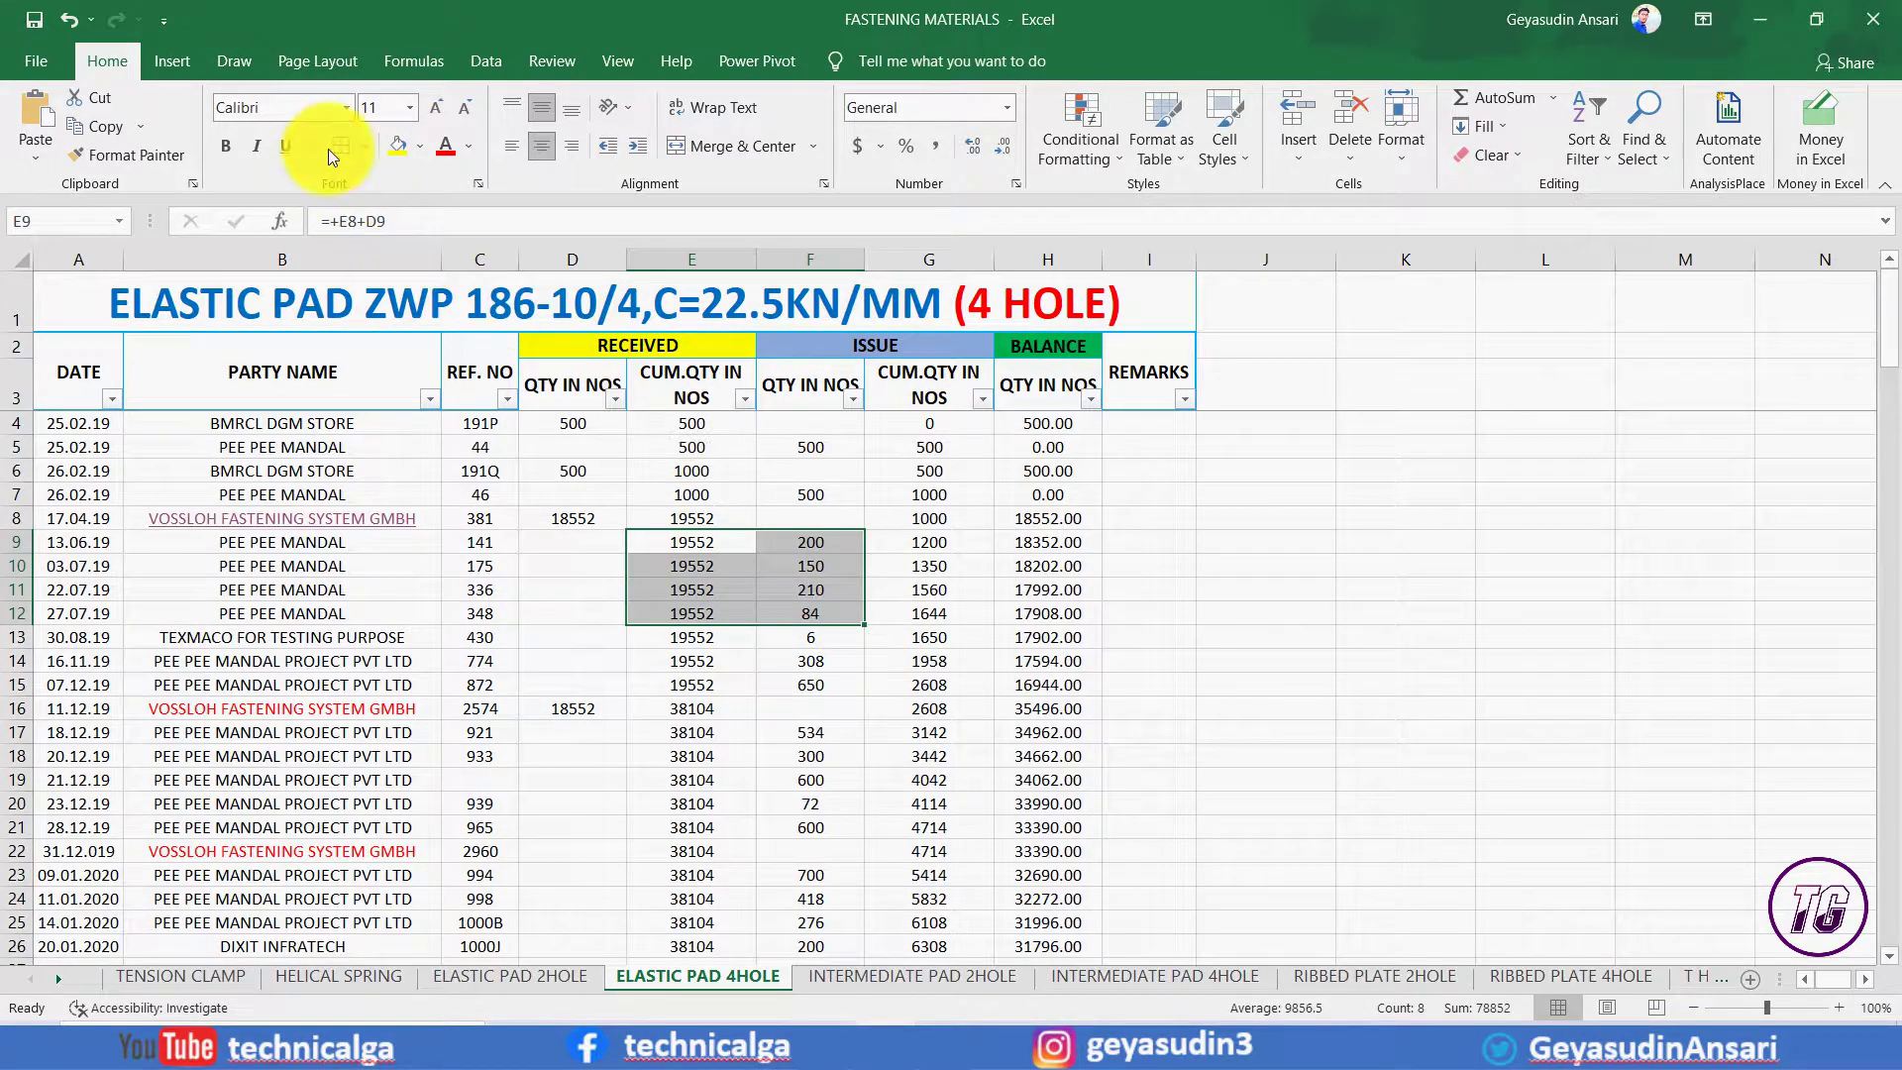
{"action": "left_click", "coordinate": [692, 732]}
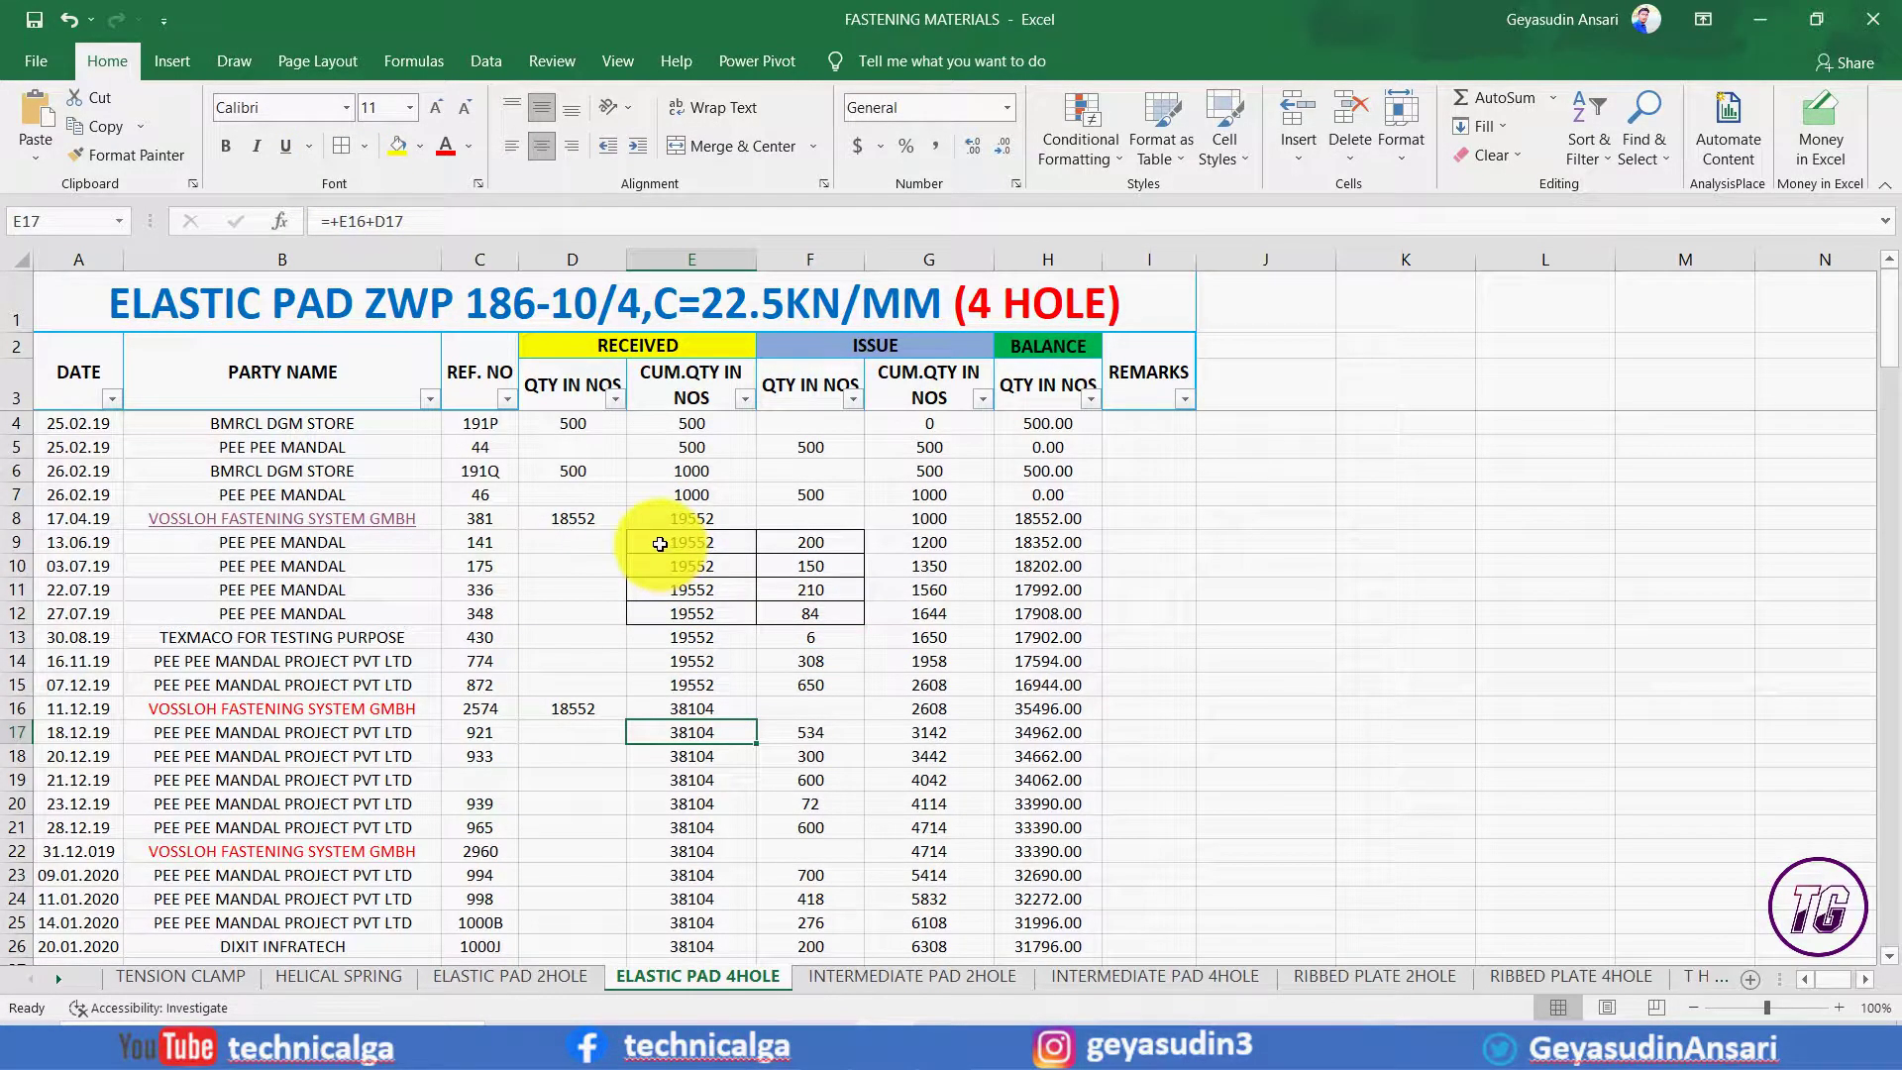
{"action": "left_click_drag", "start_coordinate": [660, 544], "coordinate": [810, 594]}
{"action": "left_click", "coordinate": [811, 684]}
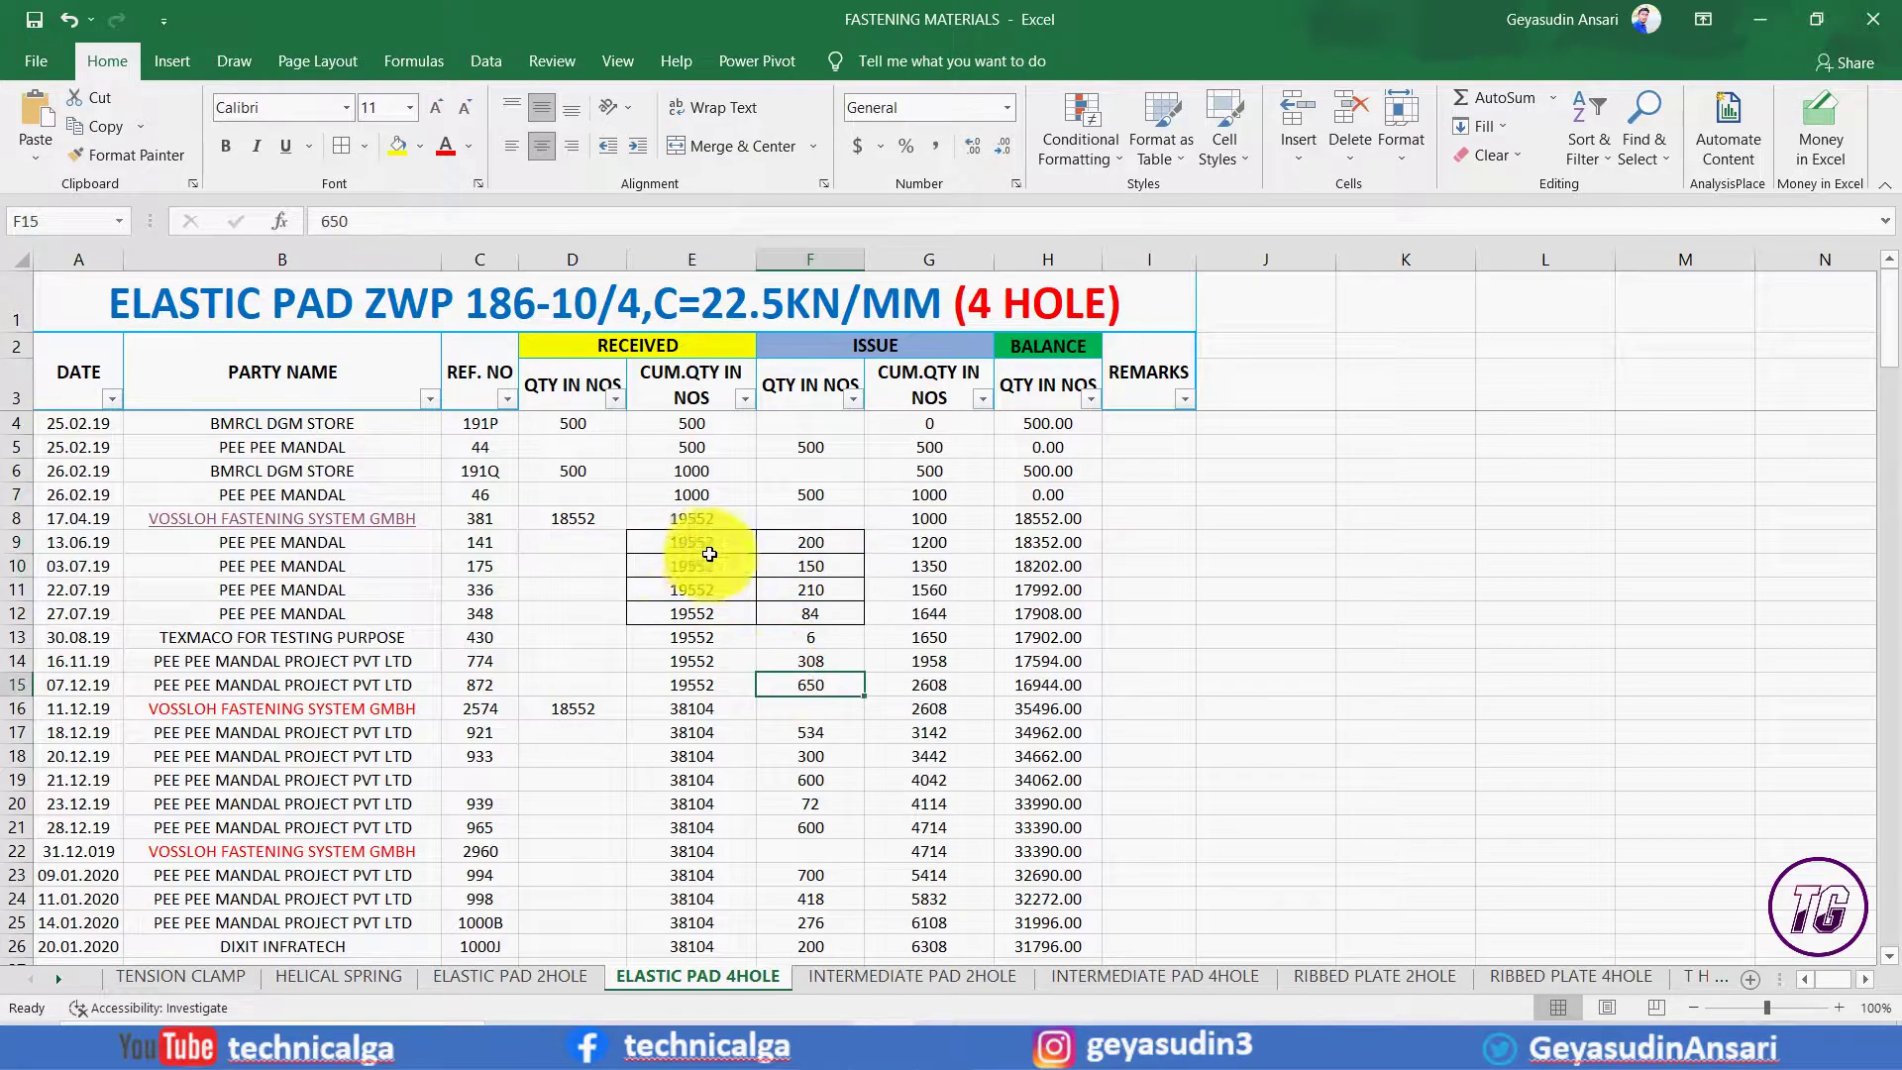
{"action": "left_click_drag", "start_coordinate": [709, 554], "coordinate": [810, 613]}
{"action": "key", "text": "ctrl+shift+minus"}
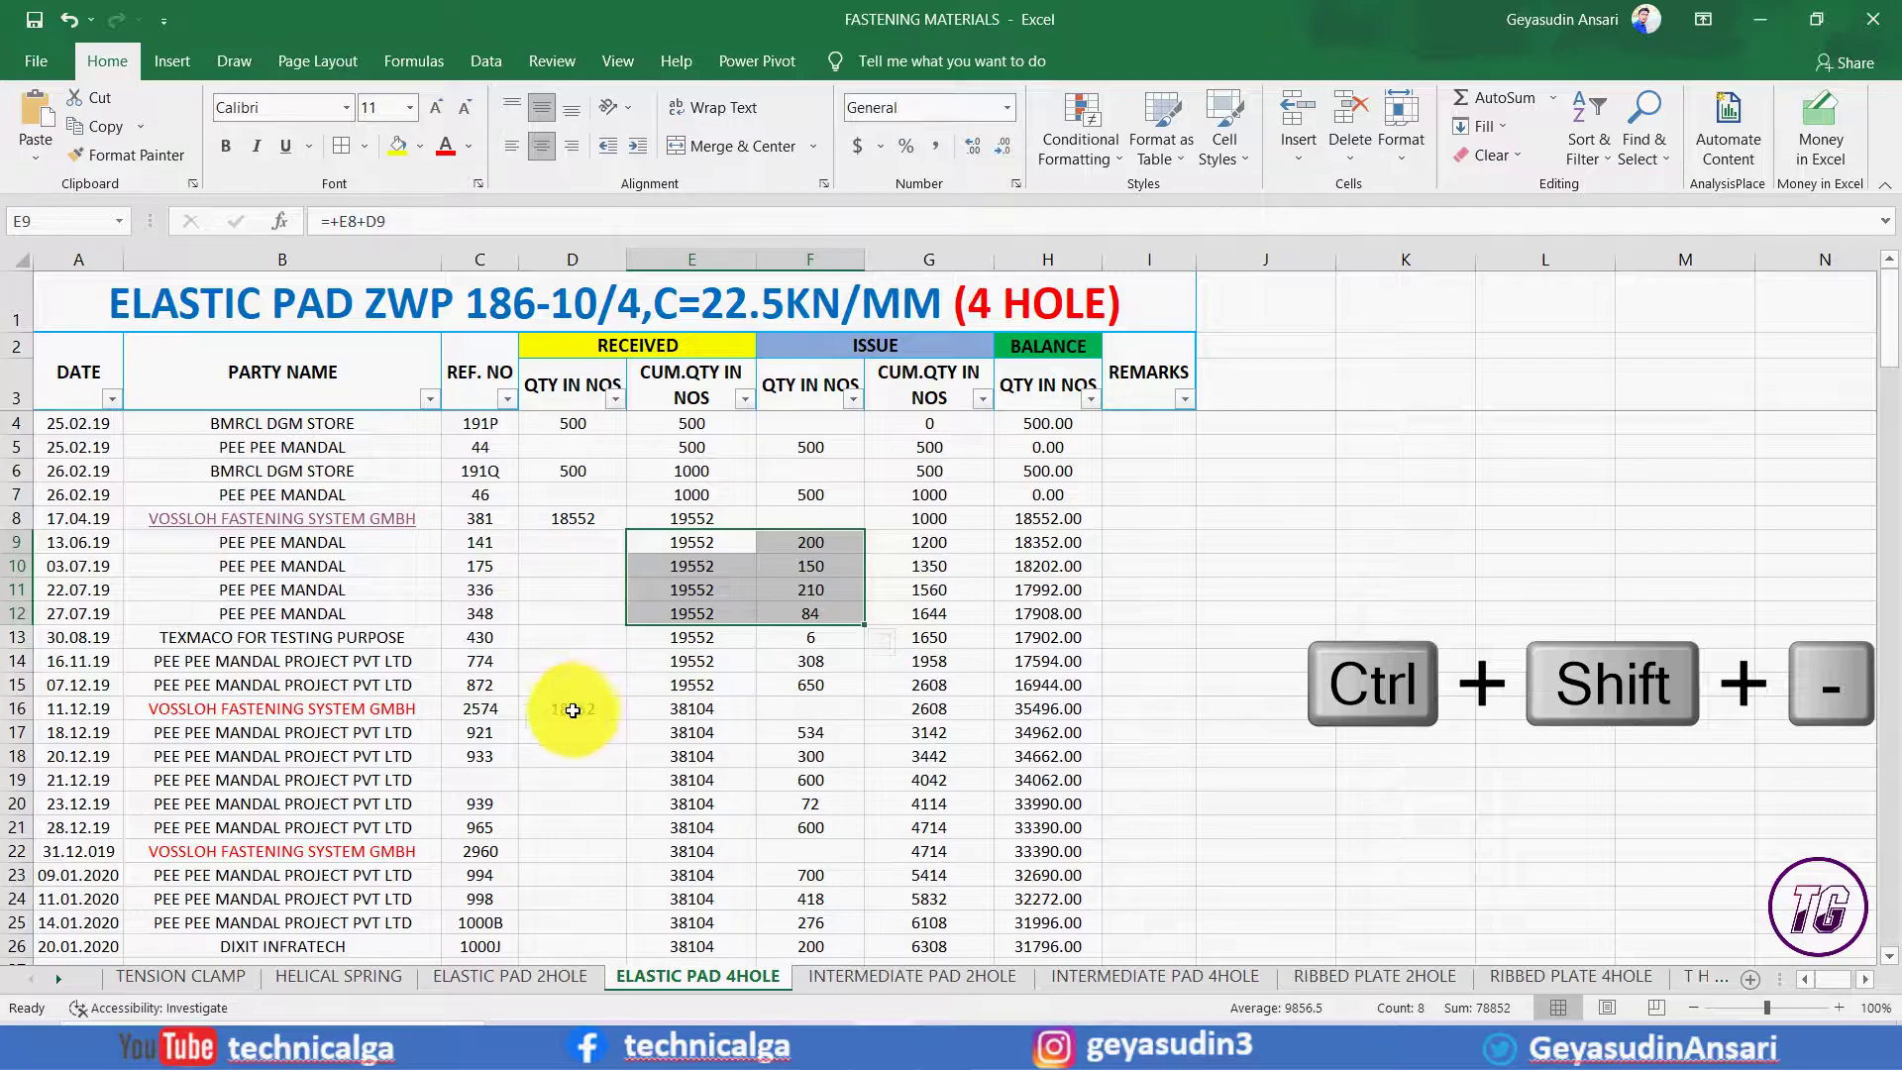
{"action": "left_click", "coordinate": [691, 685]}
{"action": "left_click_drag", "start_coordinate": [698, 547], "coordinate": [837, 679]}
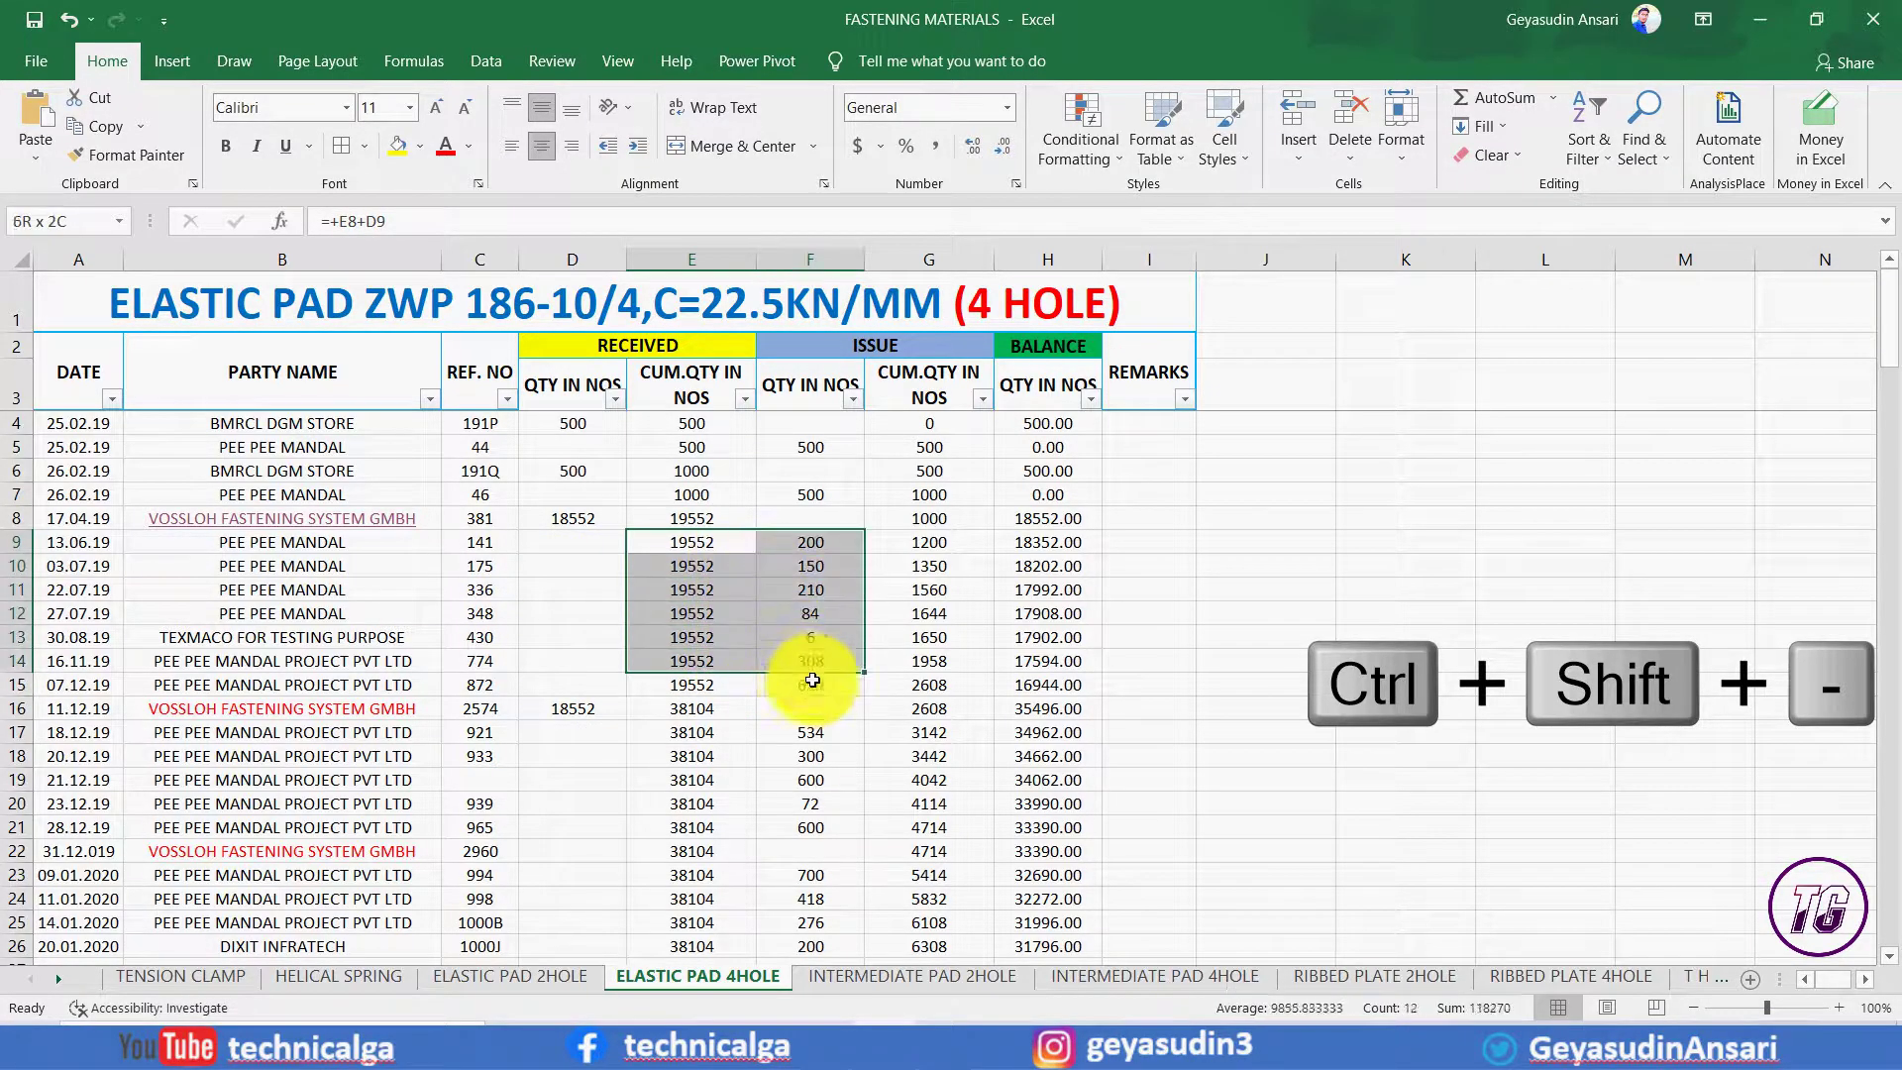
{"action": "left_click", "coordinate": [783, 609]}
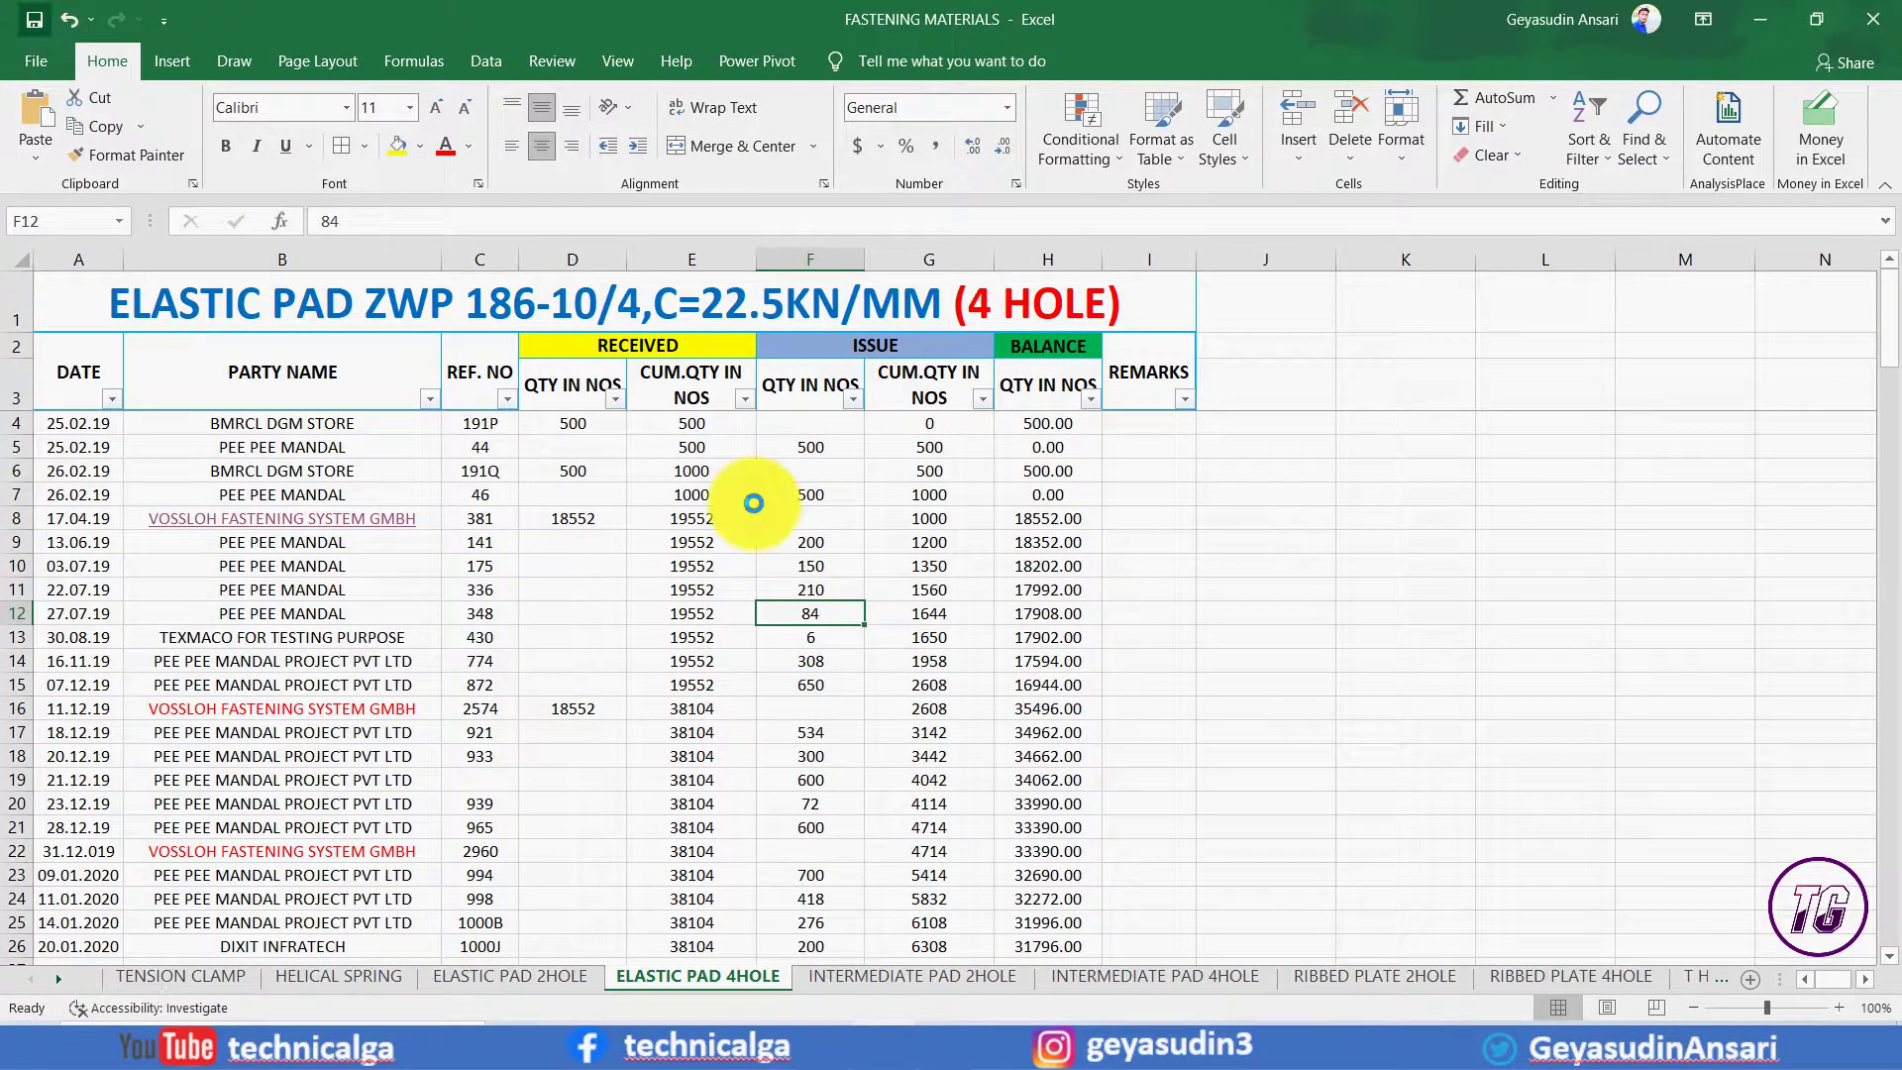
{"action": "left_click", "coordinate": [692, 542]}
{"action": "left_click", "coordinate": [283, 708]}
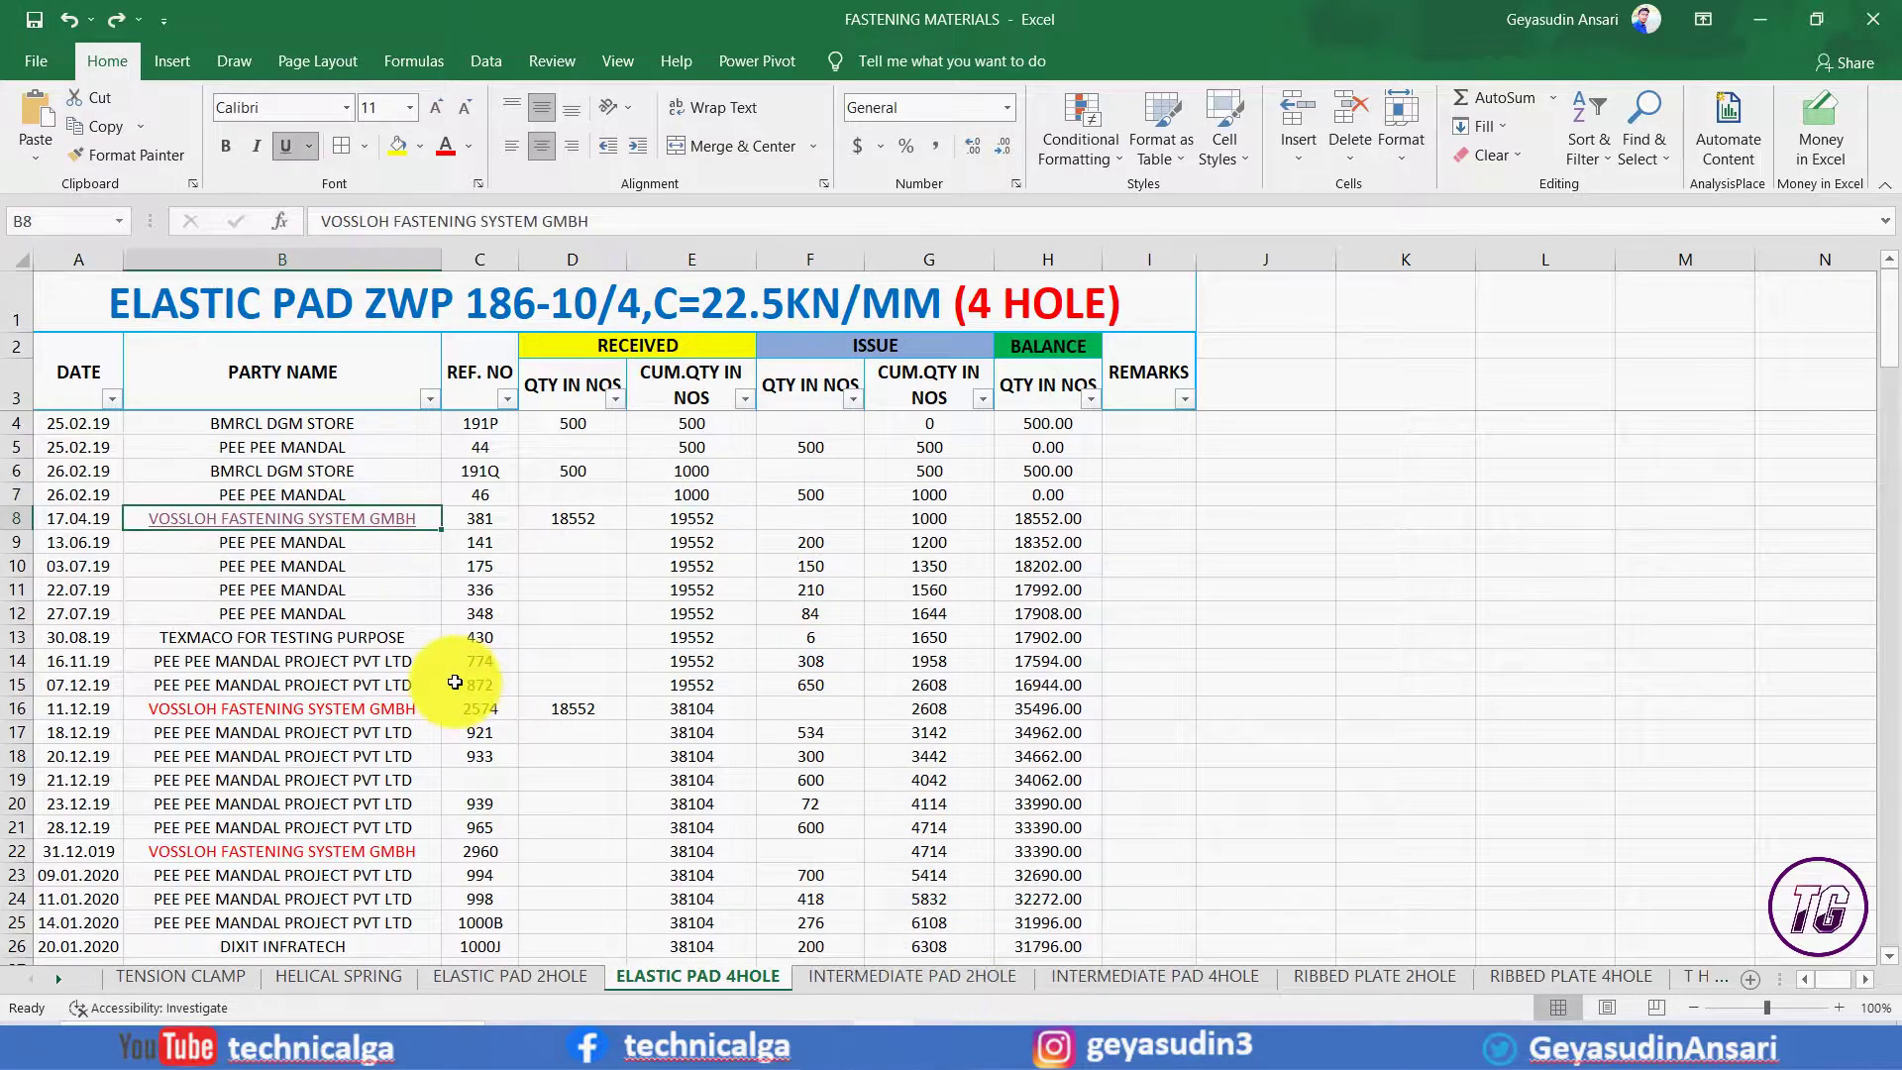
{"action": "left_click", "coordinate": [480, 684]}
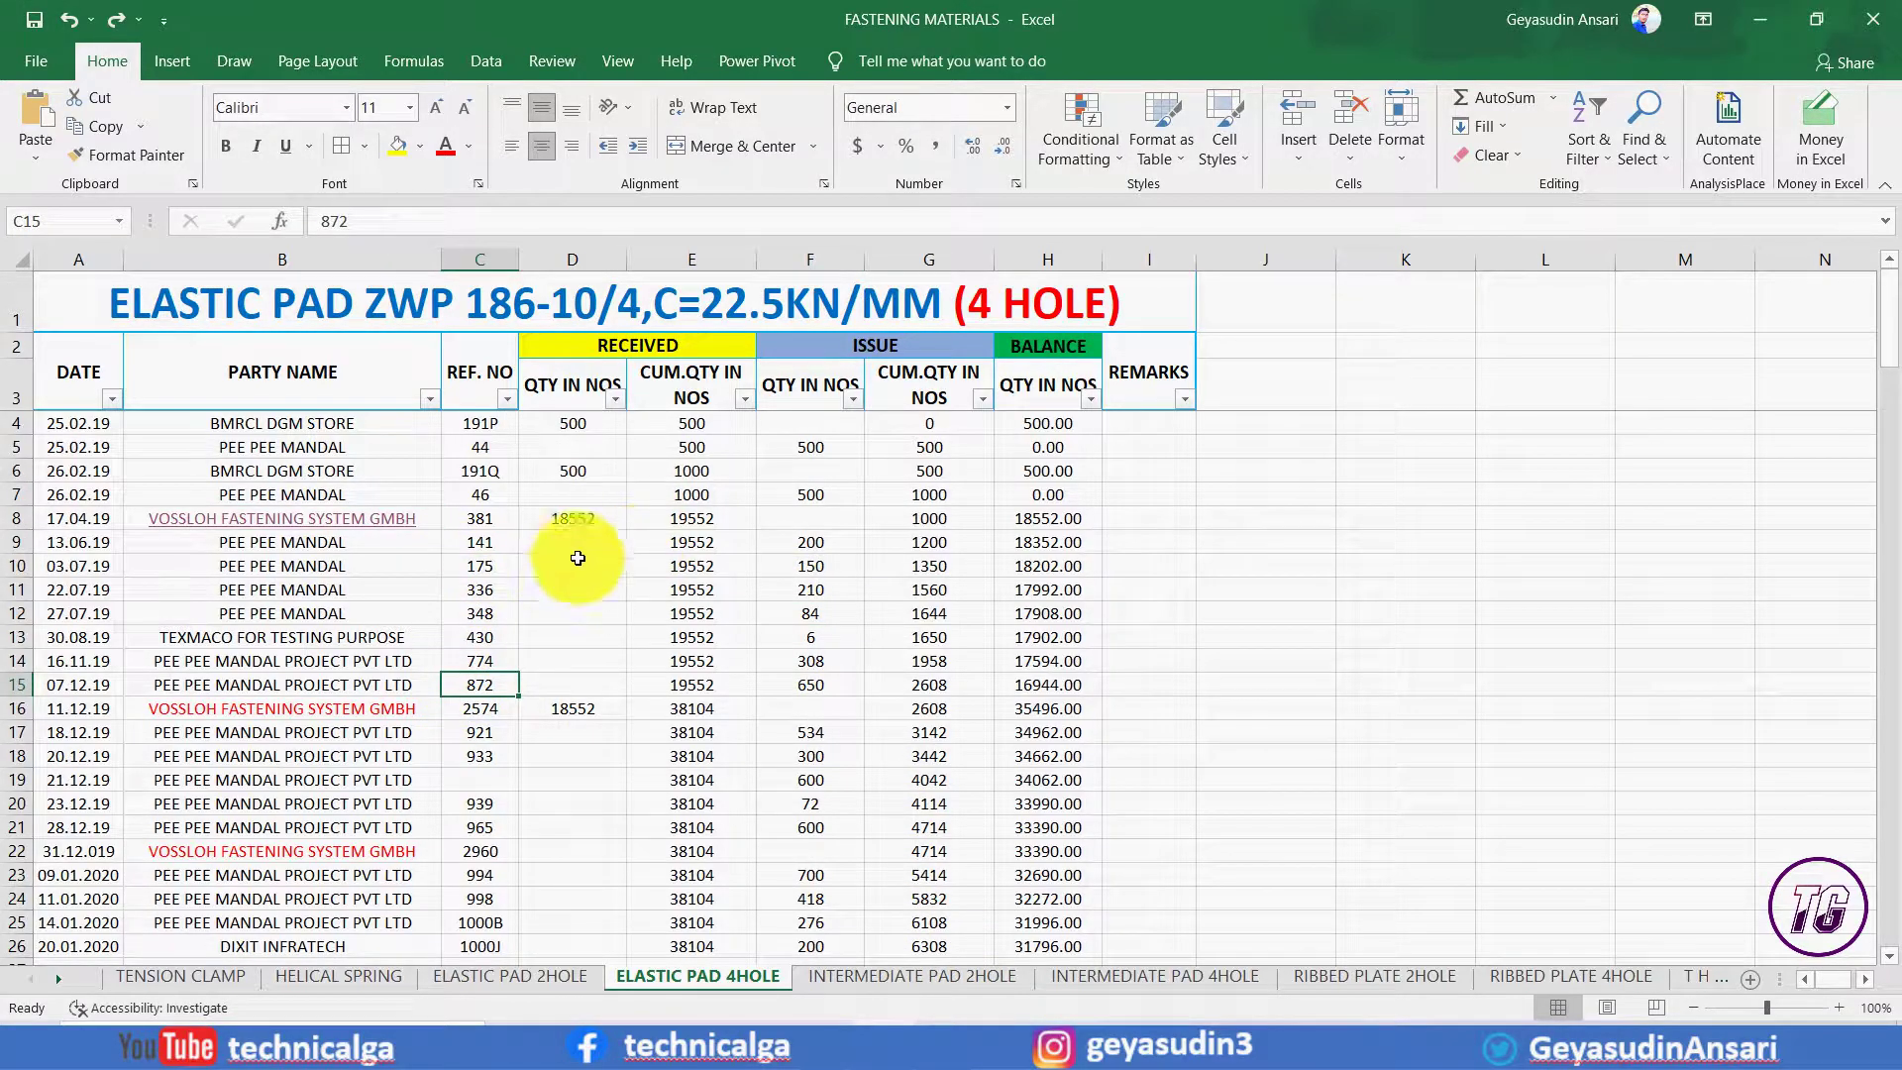
{"action": "left_click", "coordinate": [578, 513]}
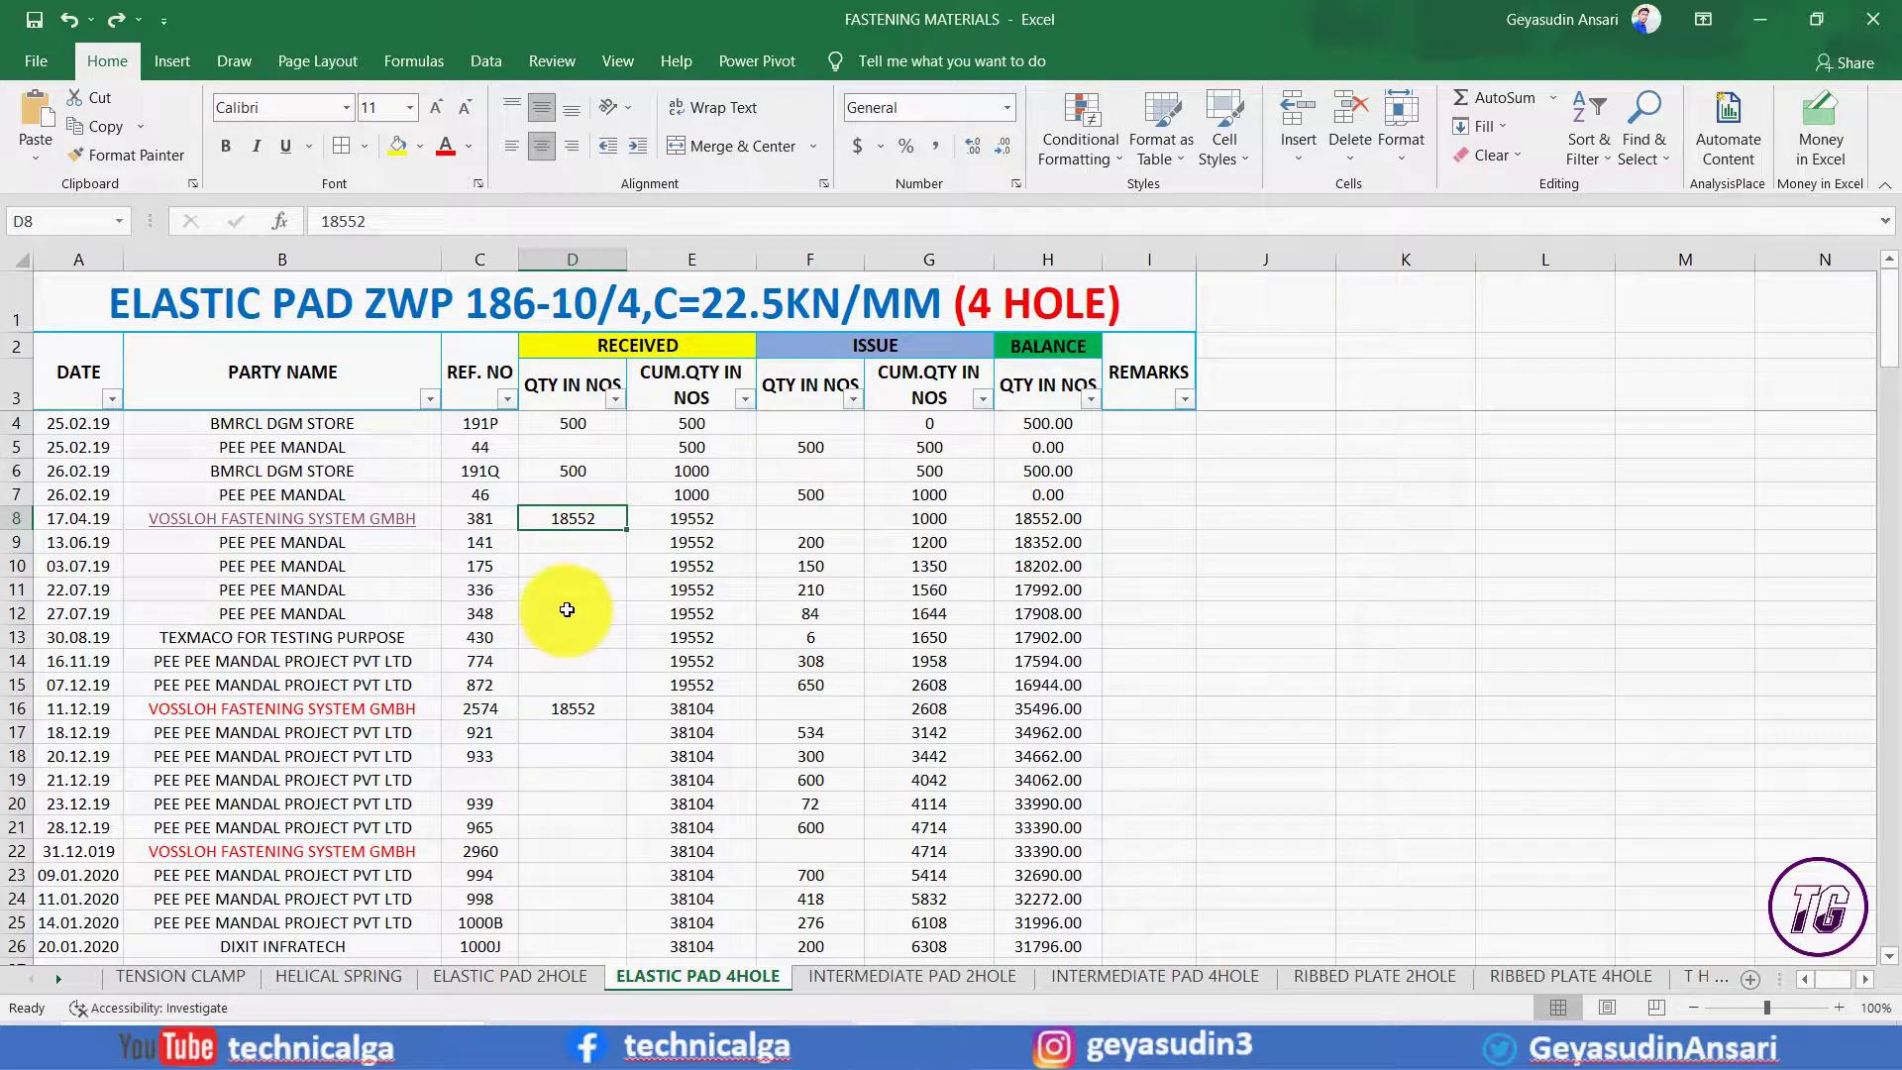
{"action": "left_click", "coordinate": [564, 518]}
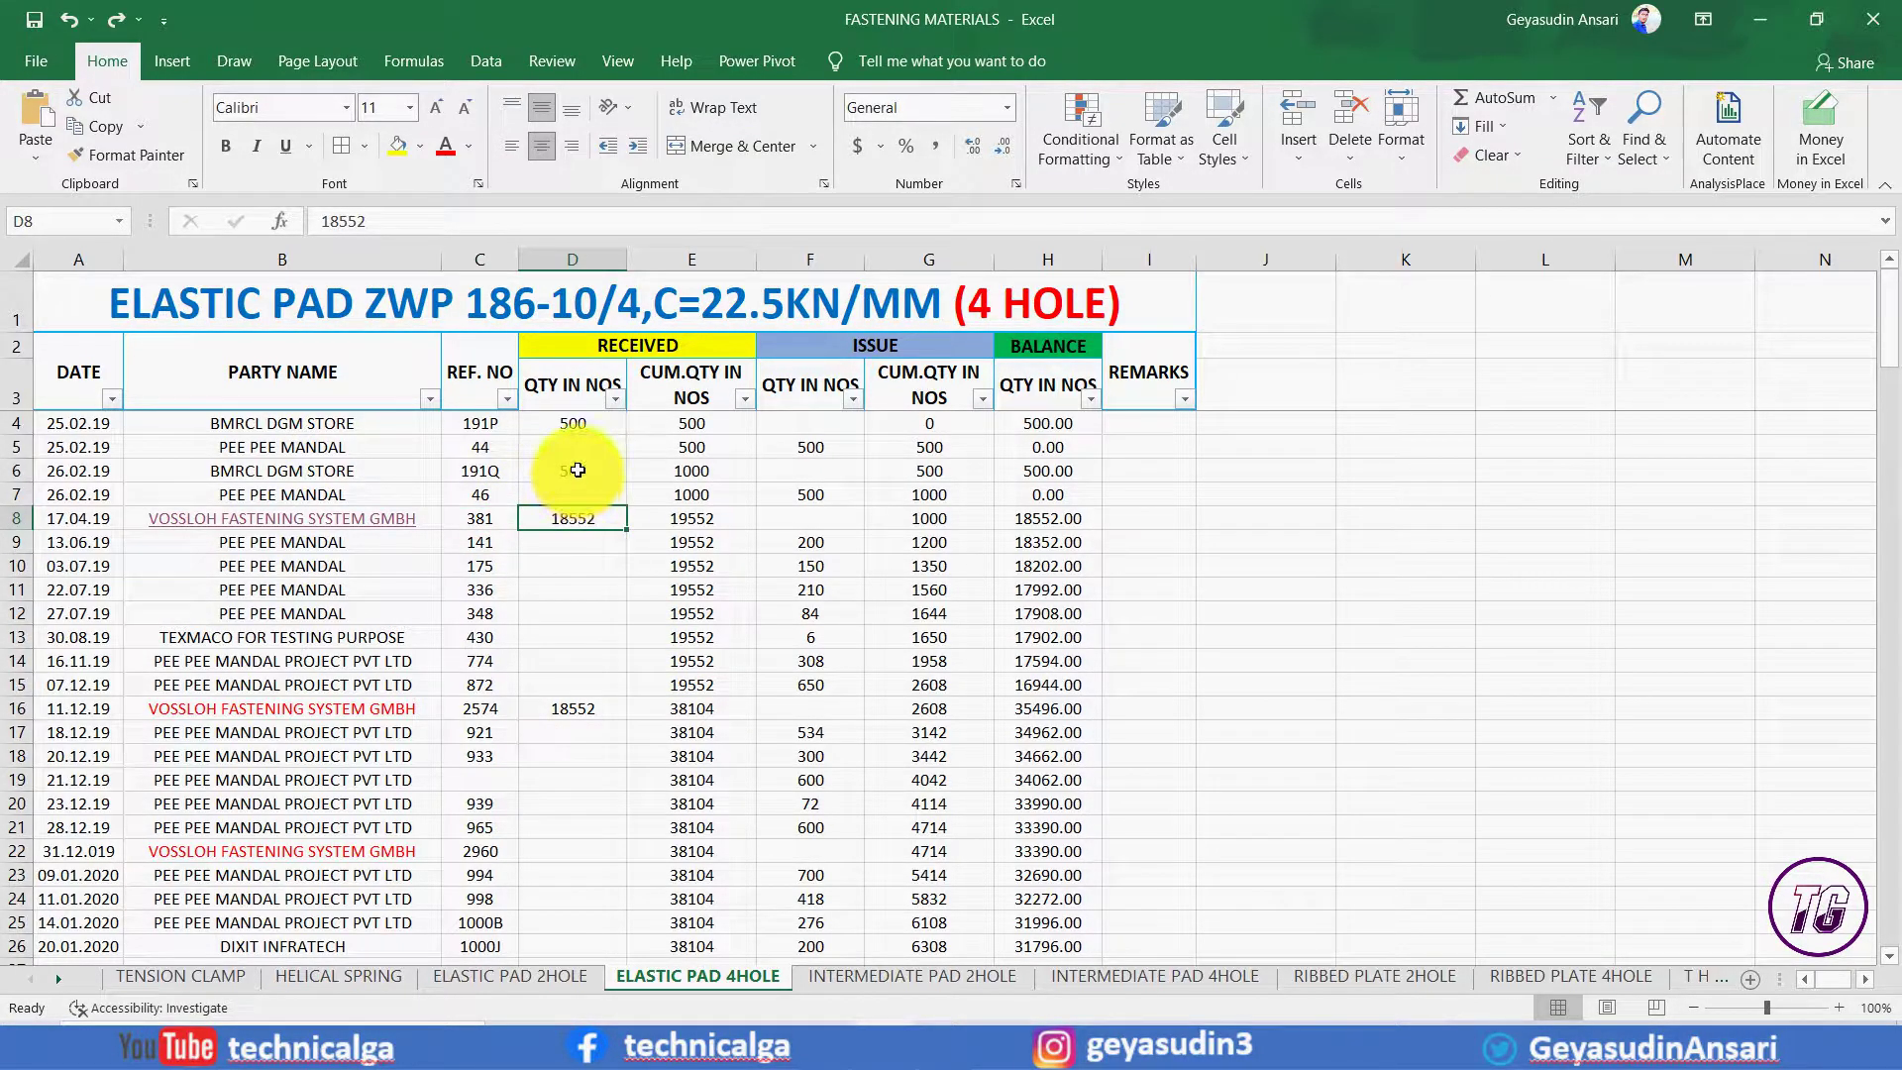
{"action": "left_click", "coordinate": [907, 146]}
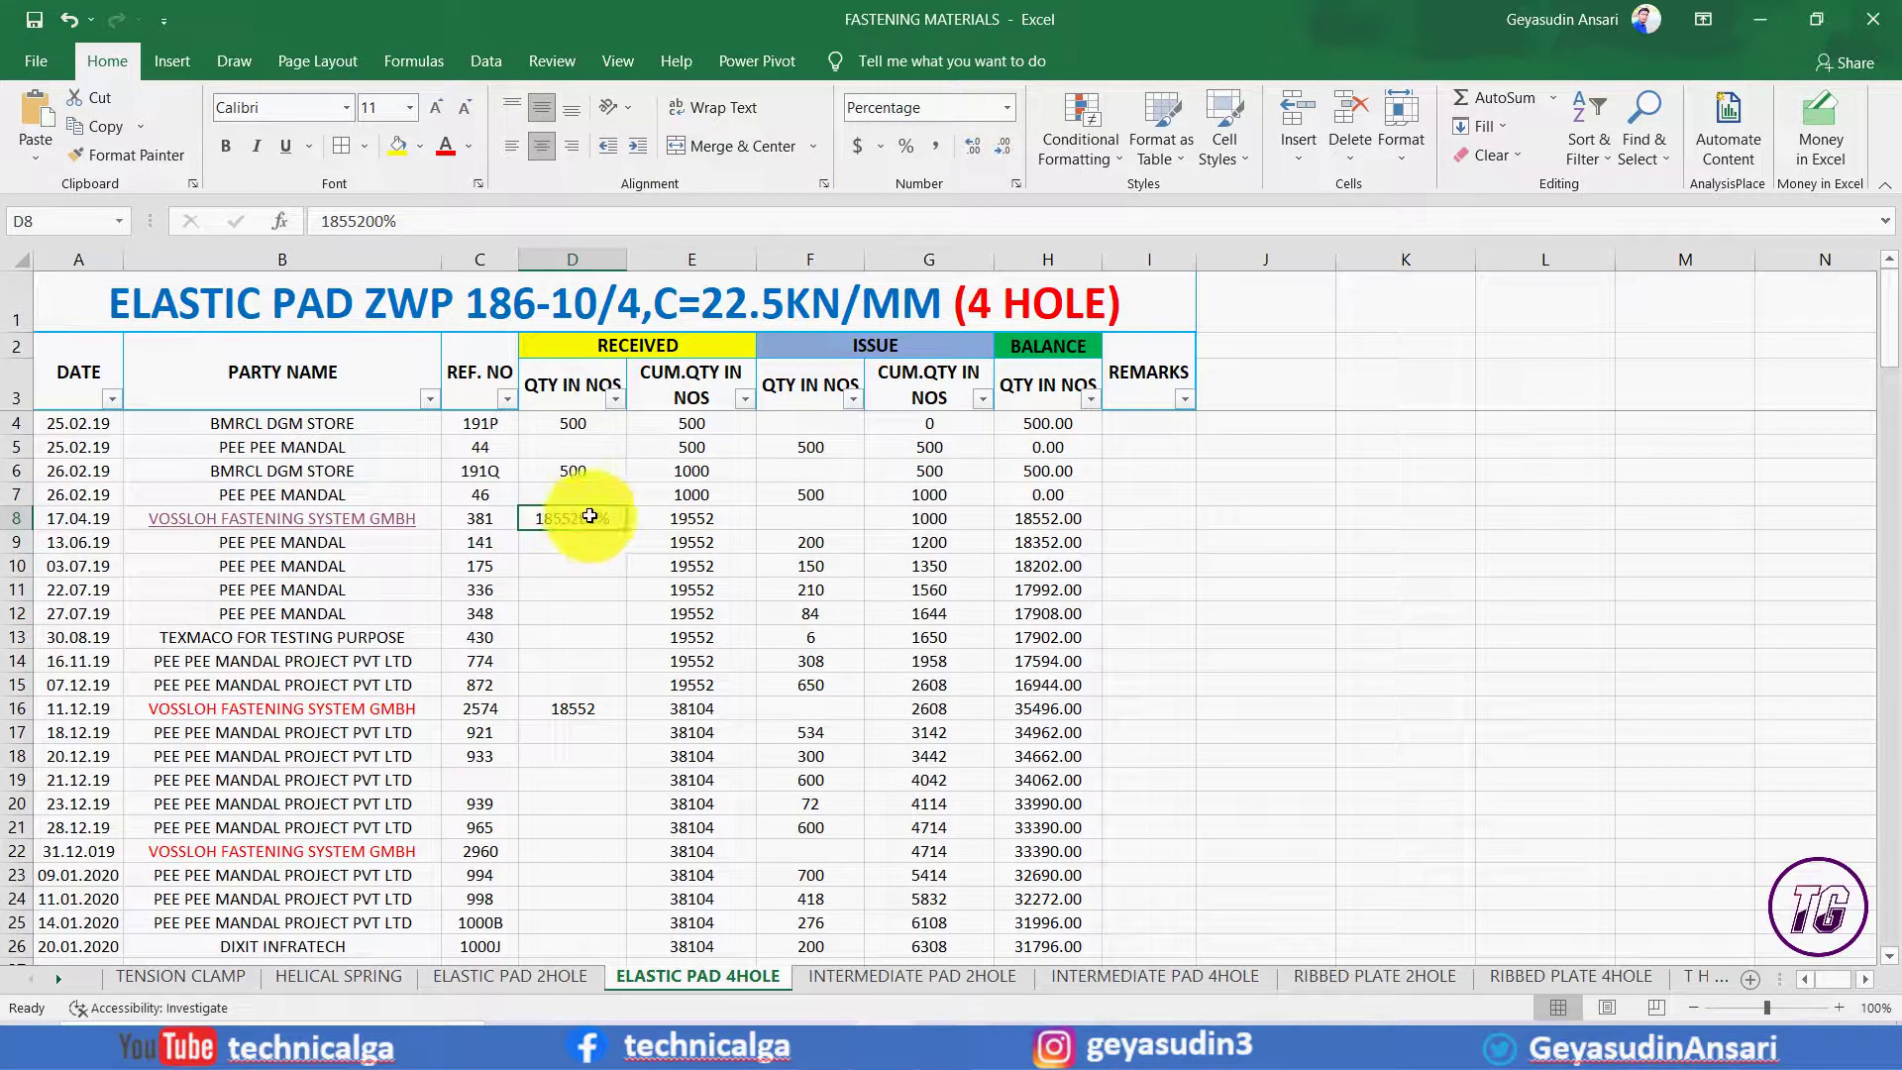
{"action": "left_click", "coordinate": [70, 19]}
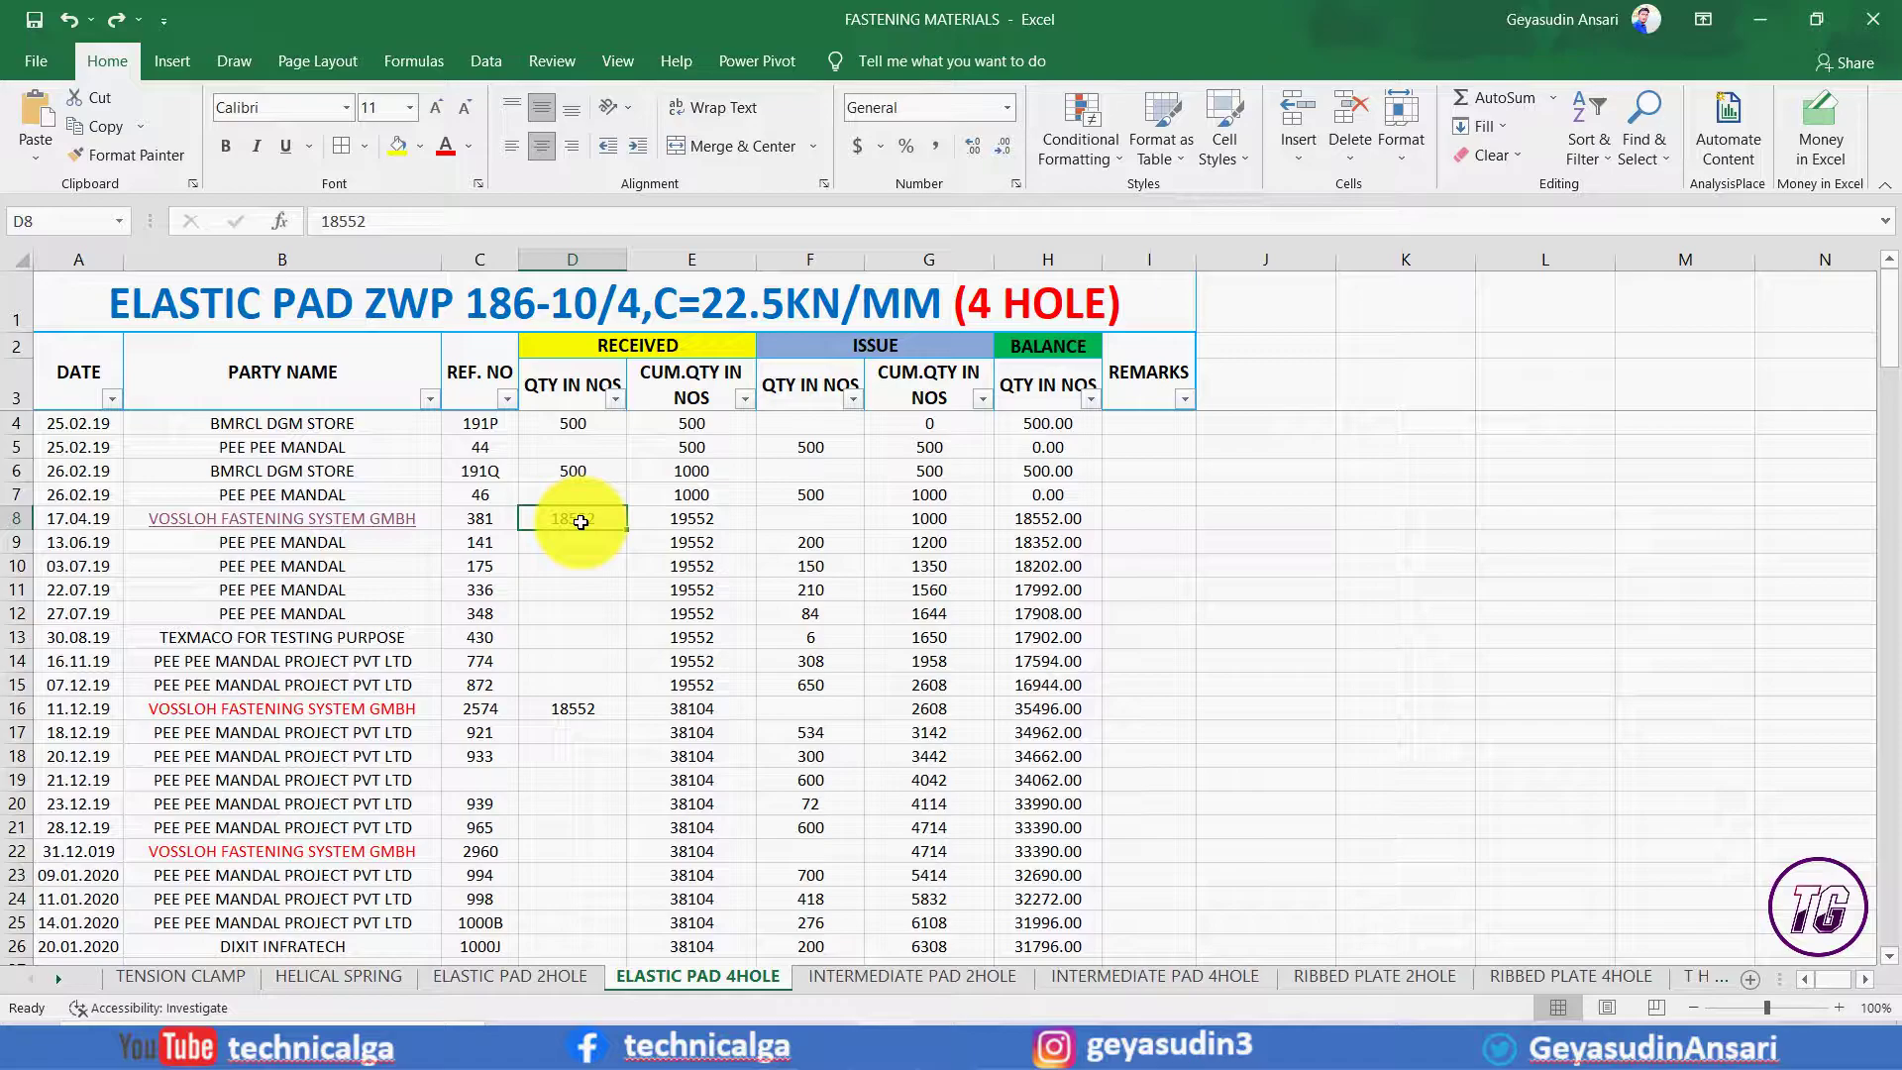
{"action": "key", "text": "ctrl+shift+5"}
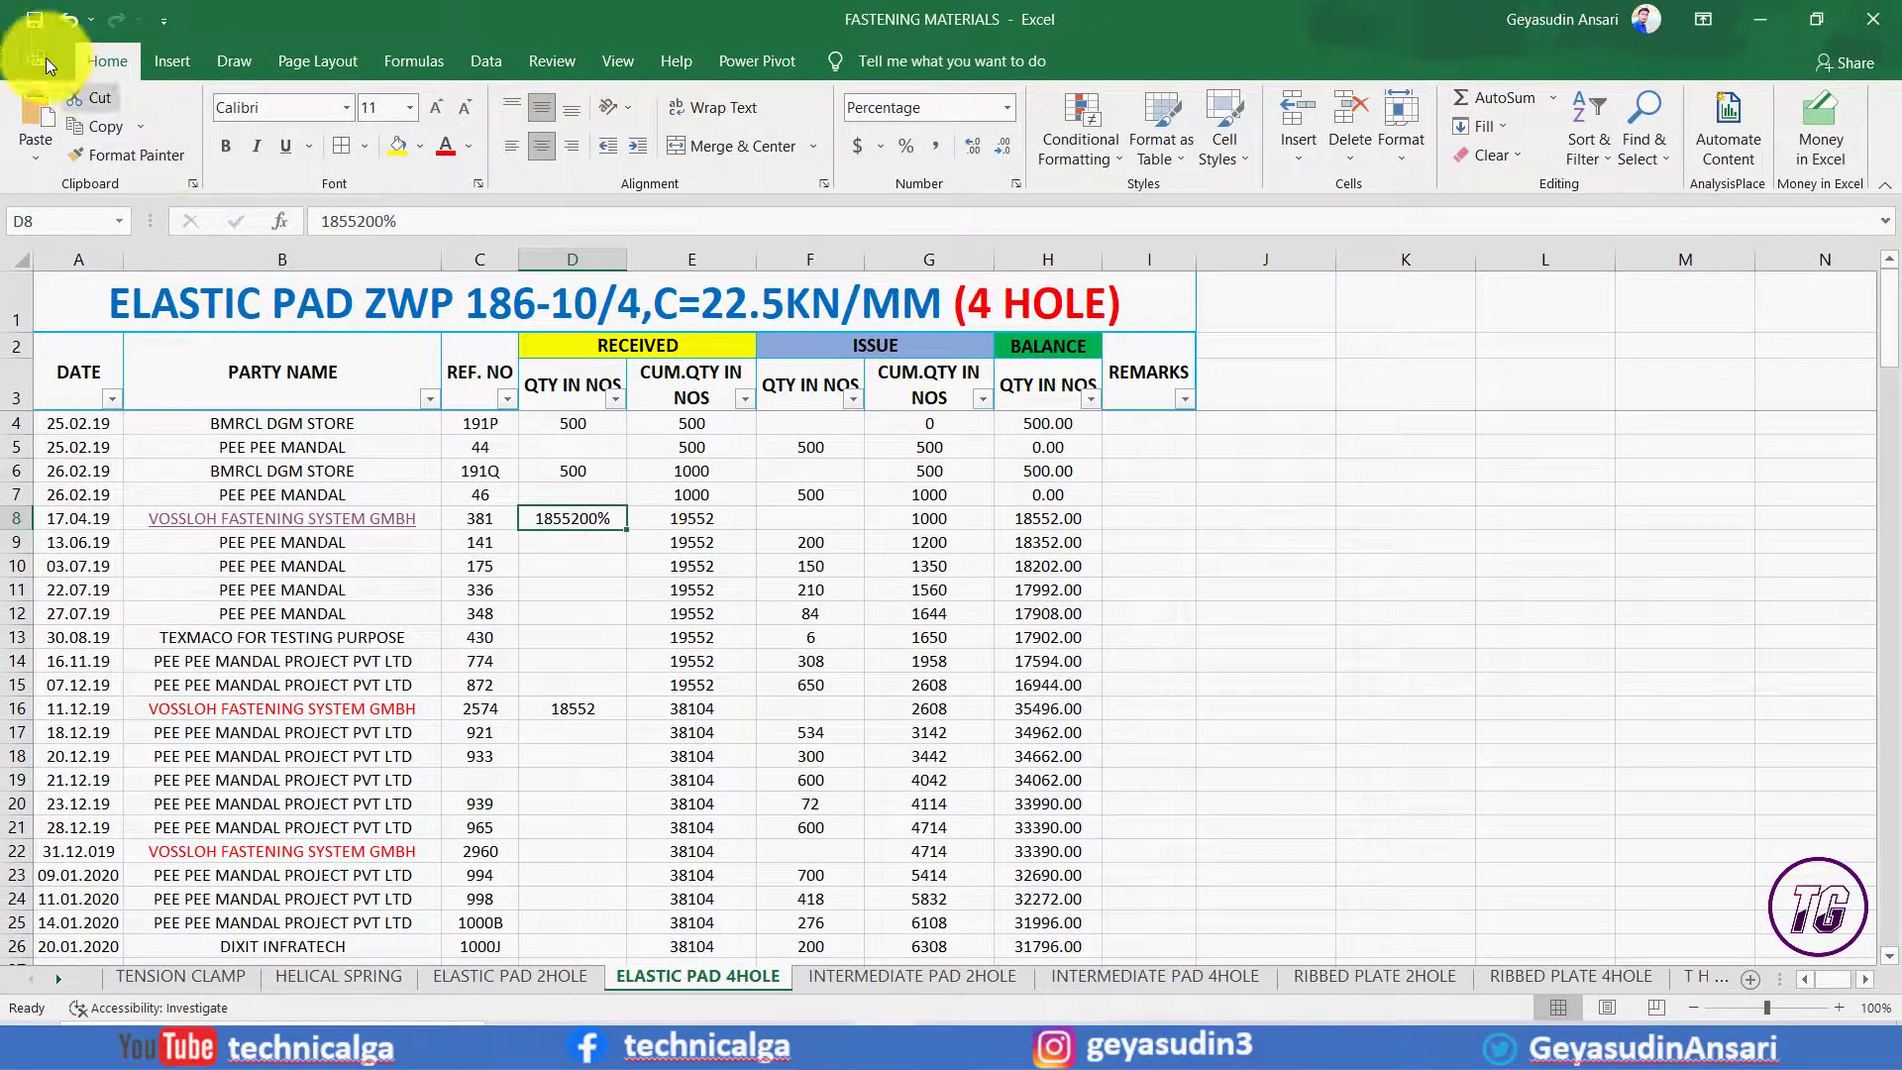
{"action": "left_click", "coordinate": [68, 19]}
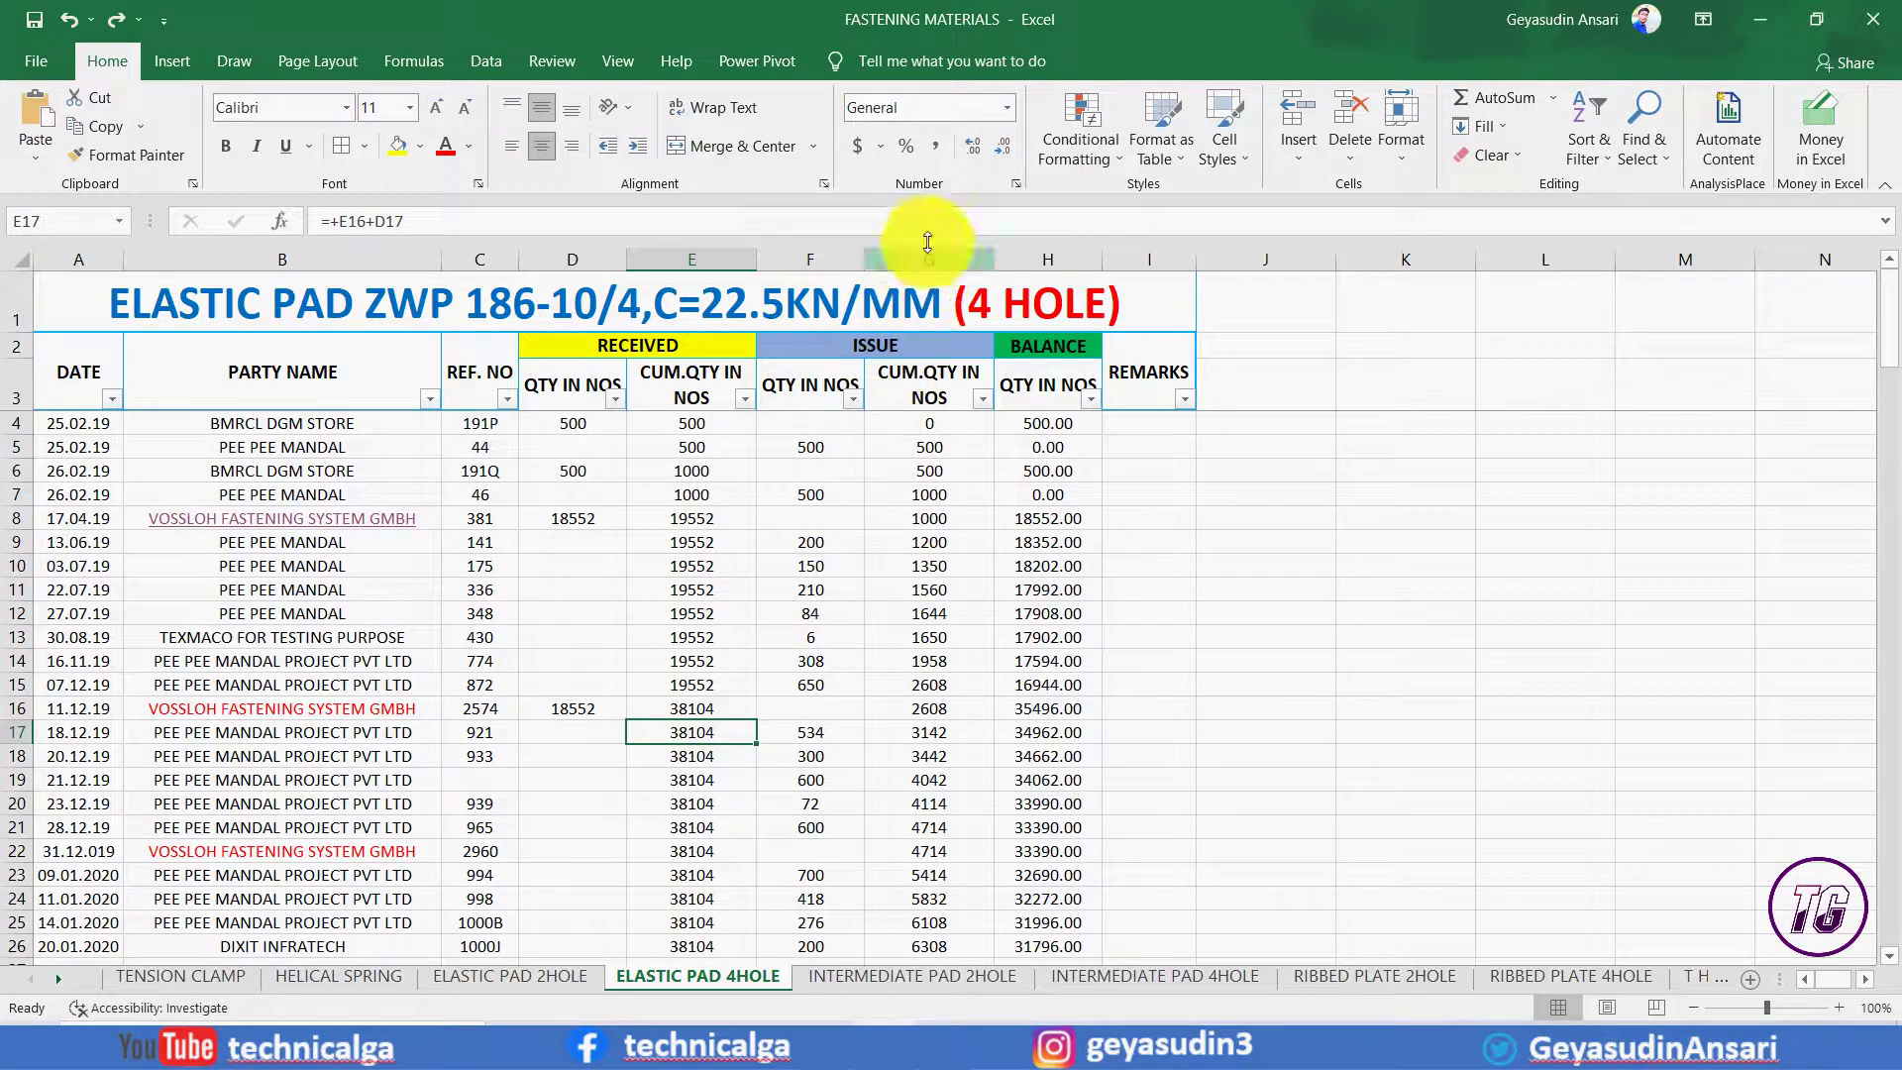
{"action": "left_click", "coordinate": [1008, 107]}
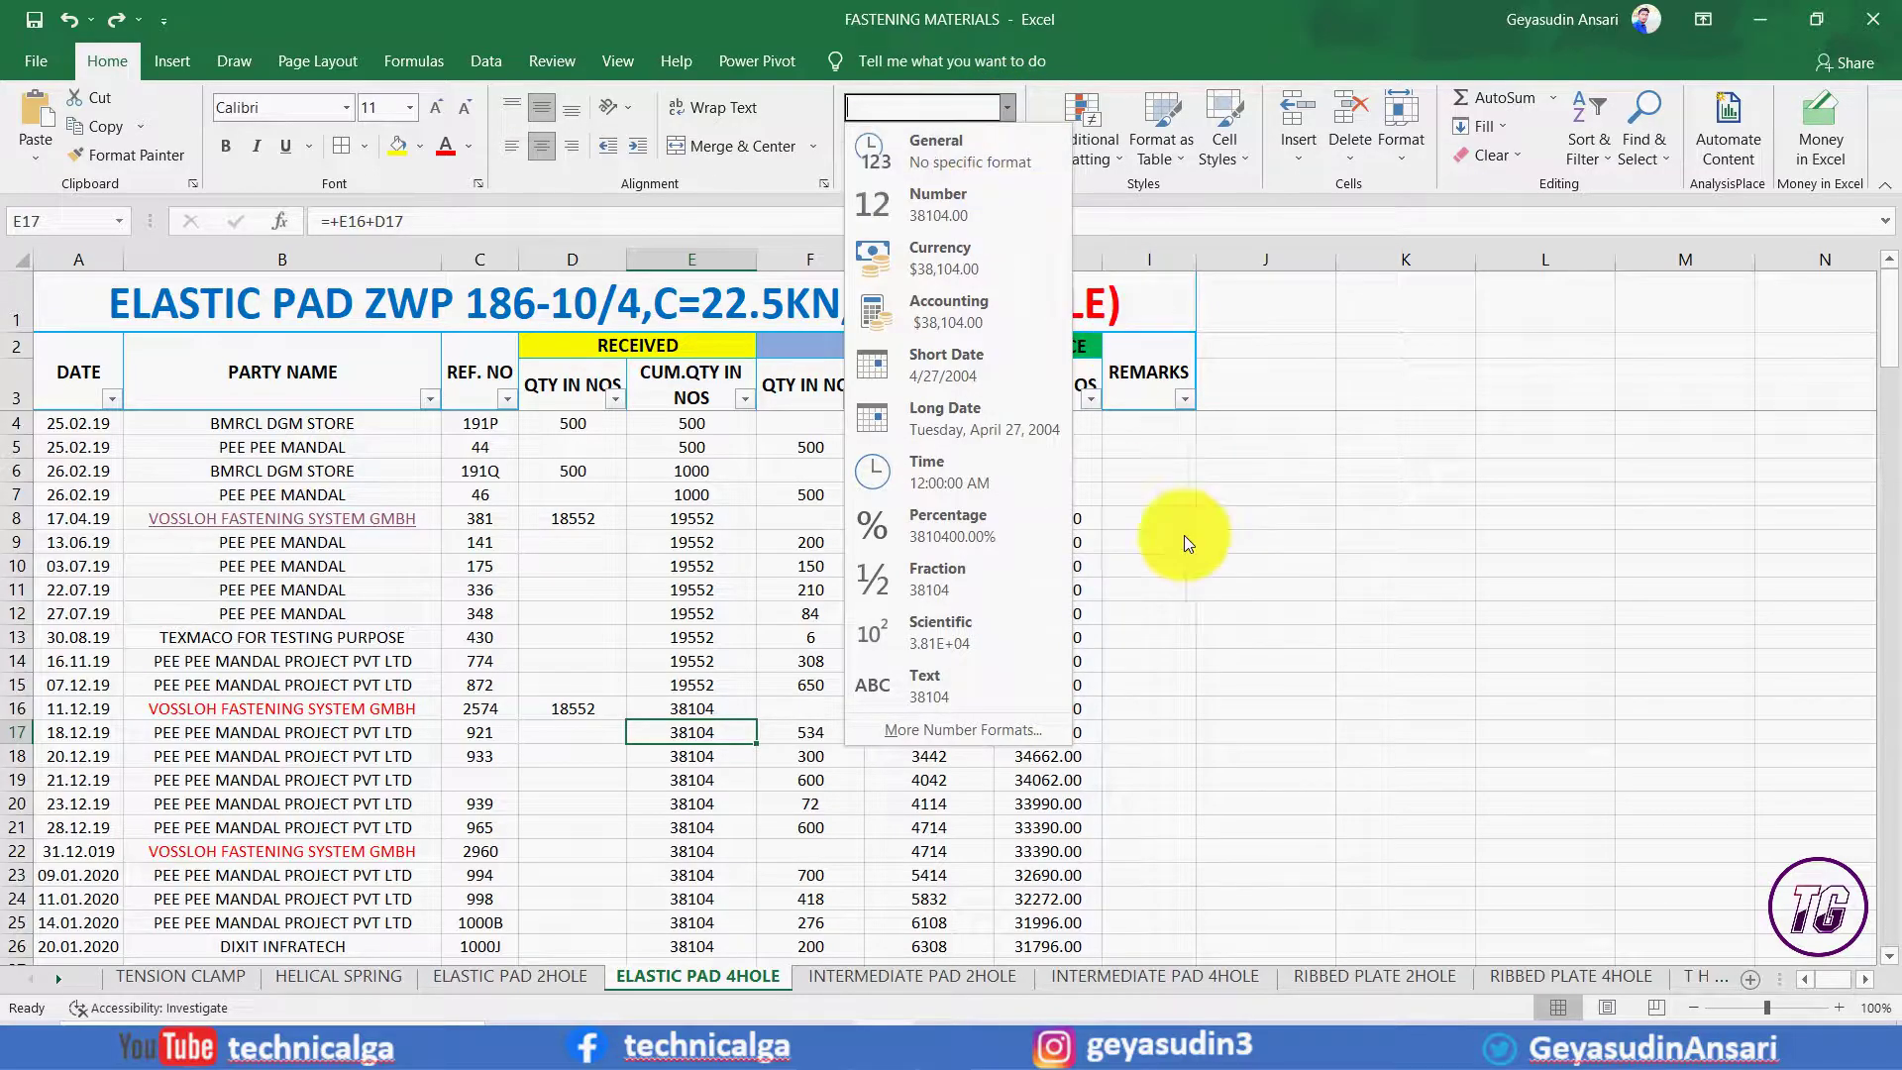
{"action": "left_click", "coordinate": [1174, 579]}
{"action": "left_click", "coordinate": [1138, 636]}
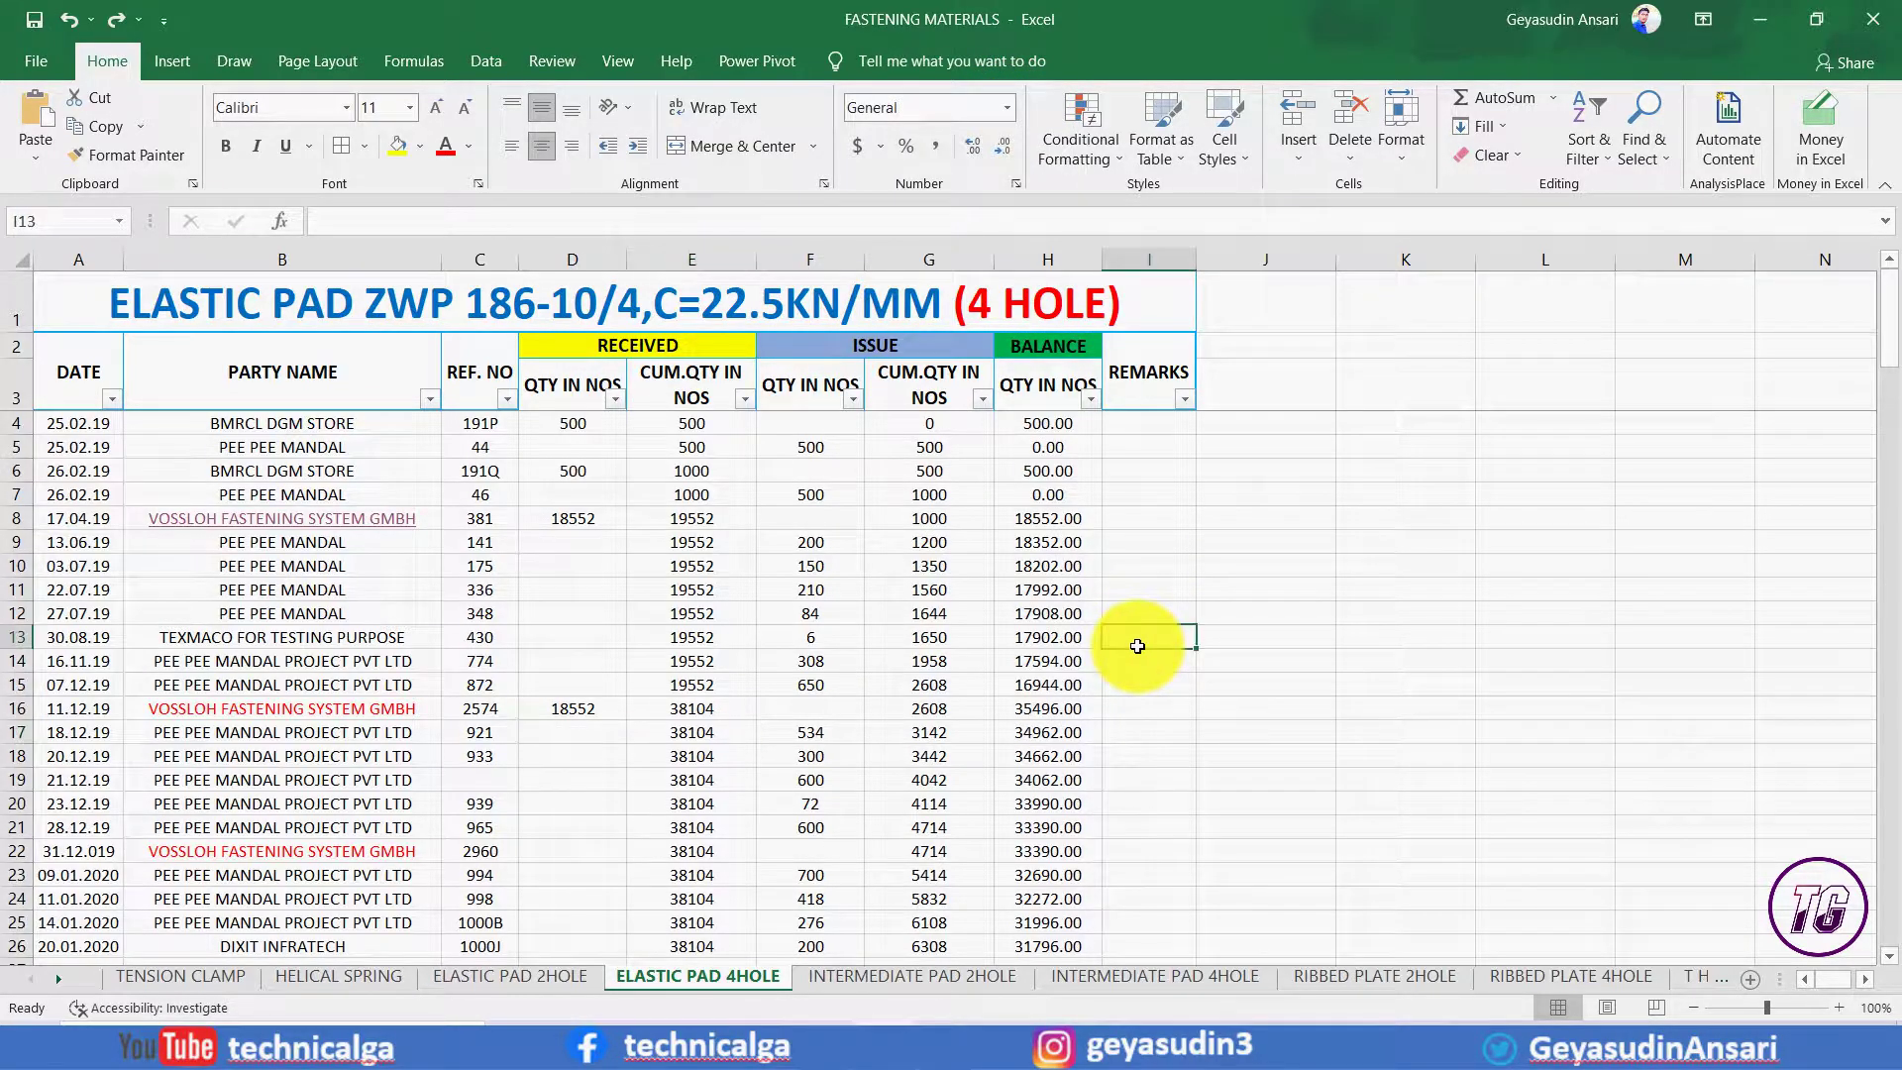
{"action": "type", "text": "555555555"}
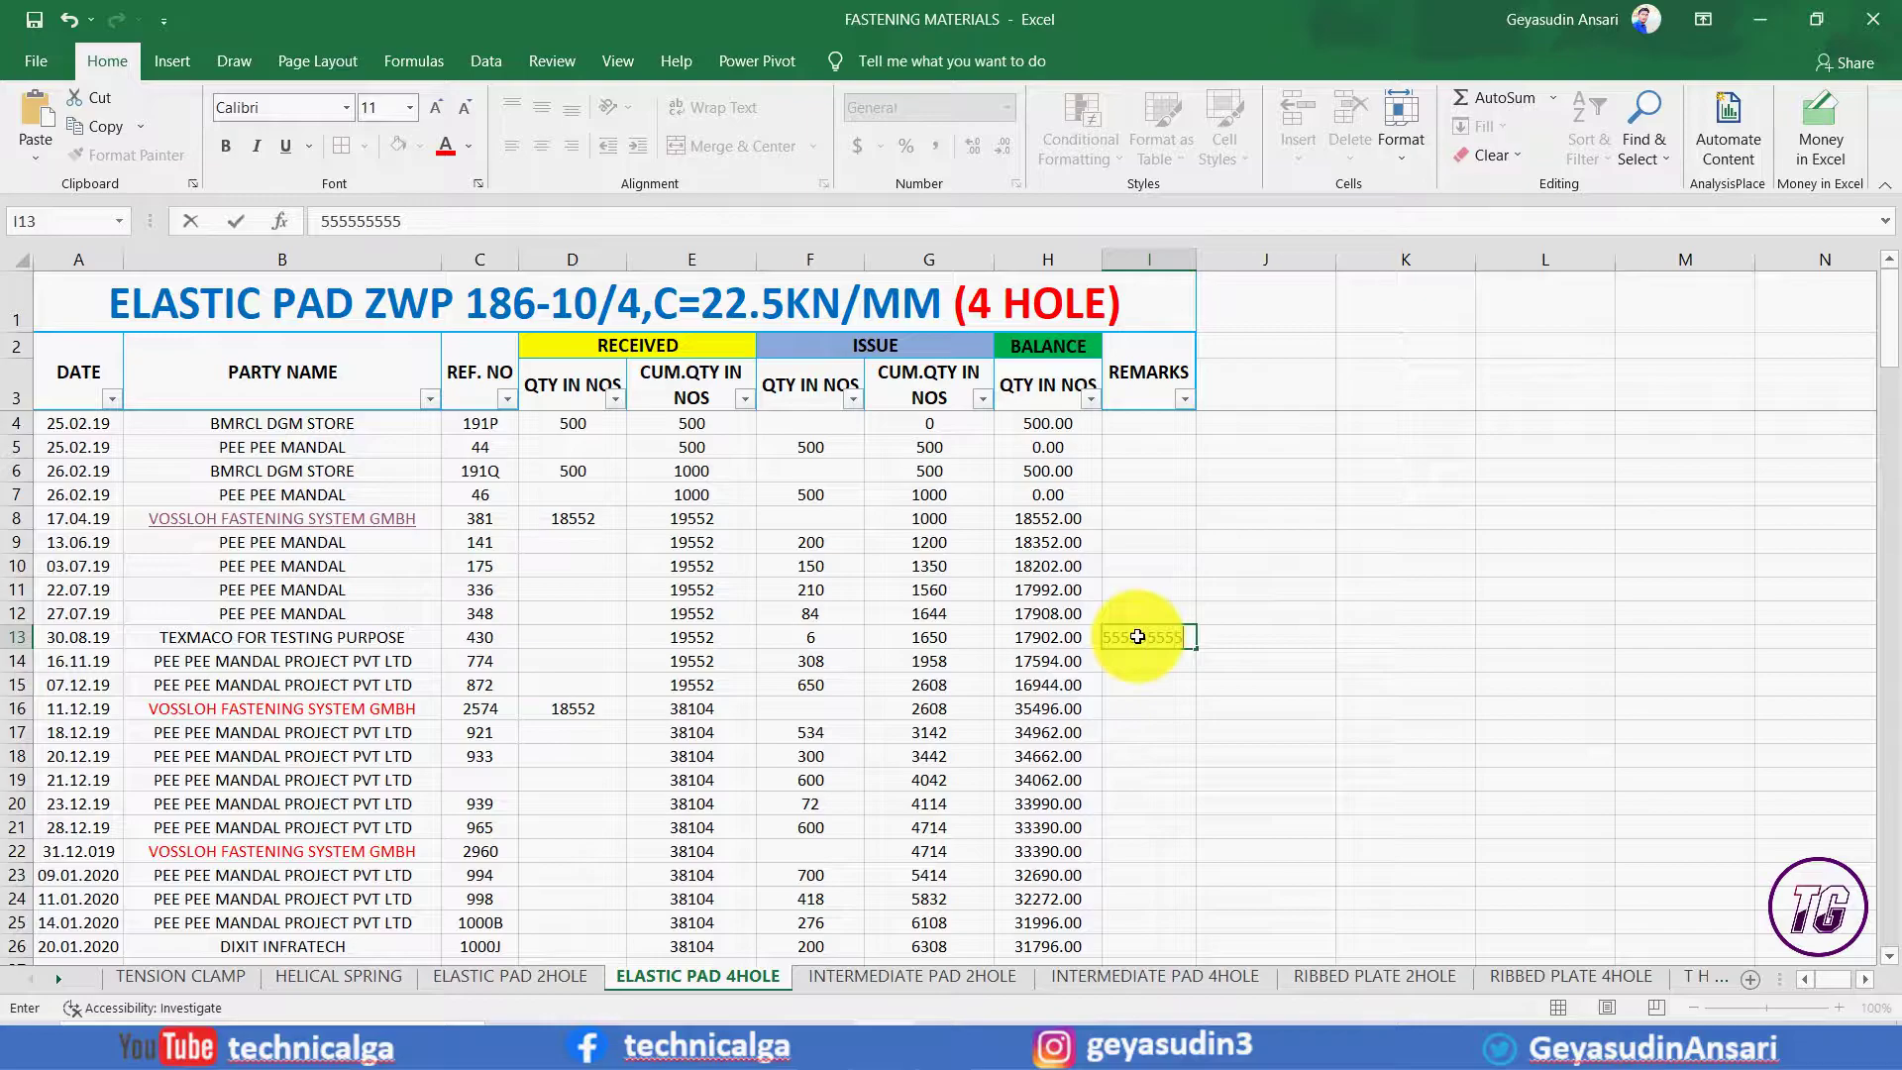
{"action": "type", "text": "555555"}
{"action": "key", "text": "ctrl+Return"}
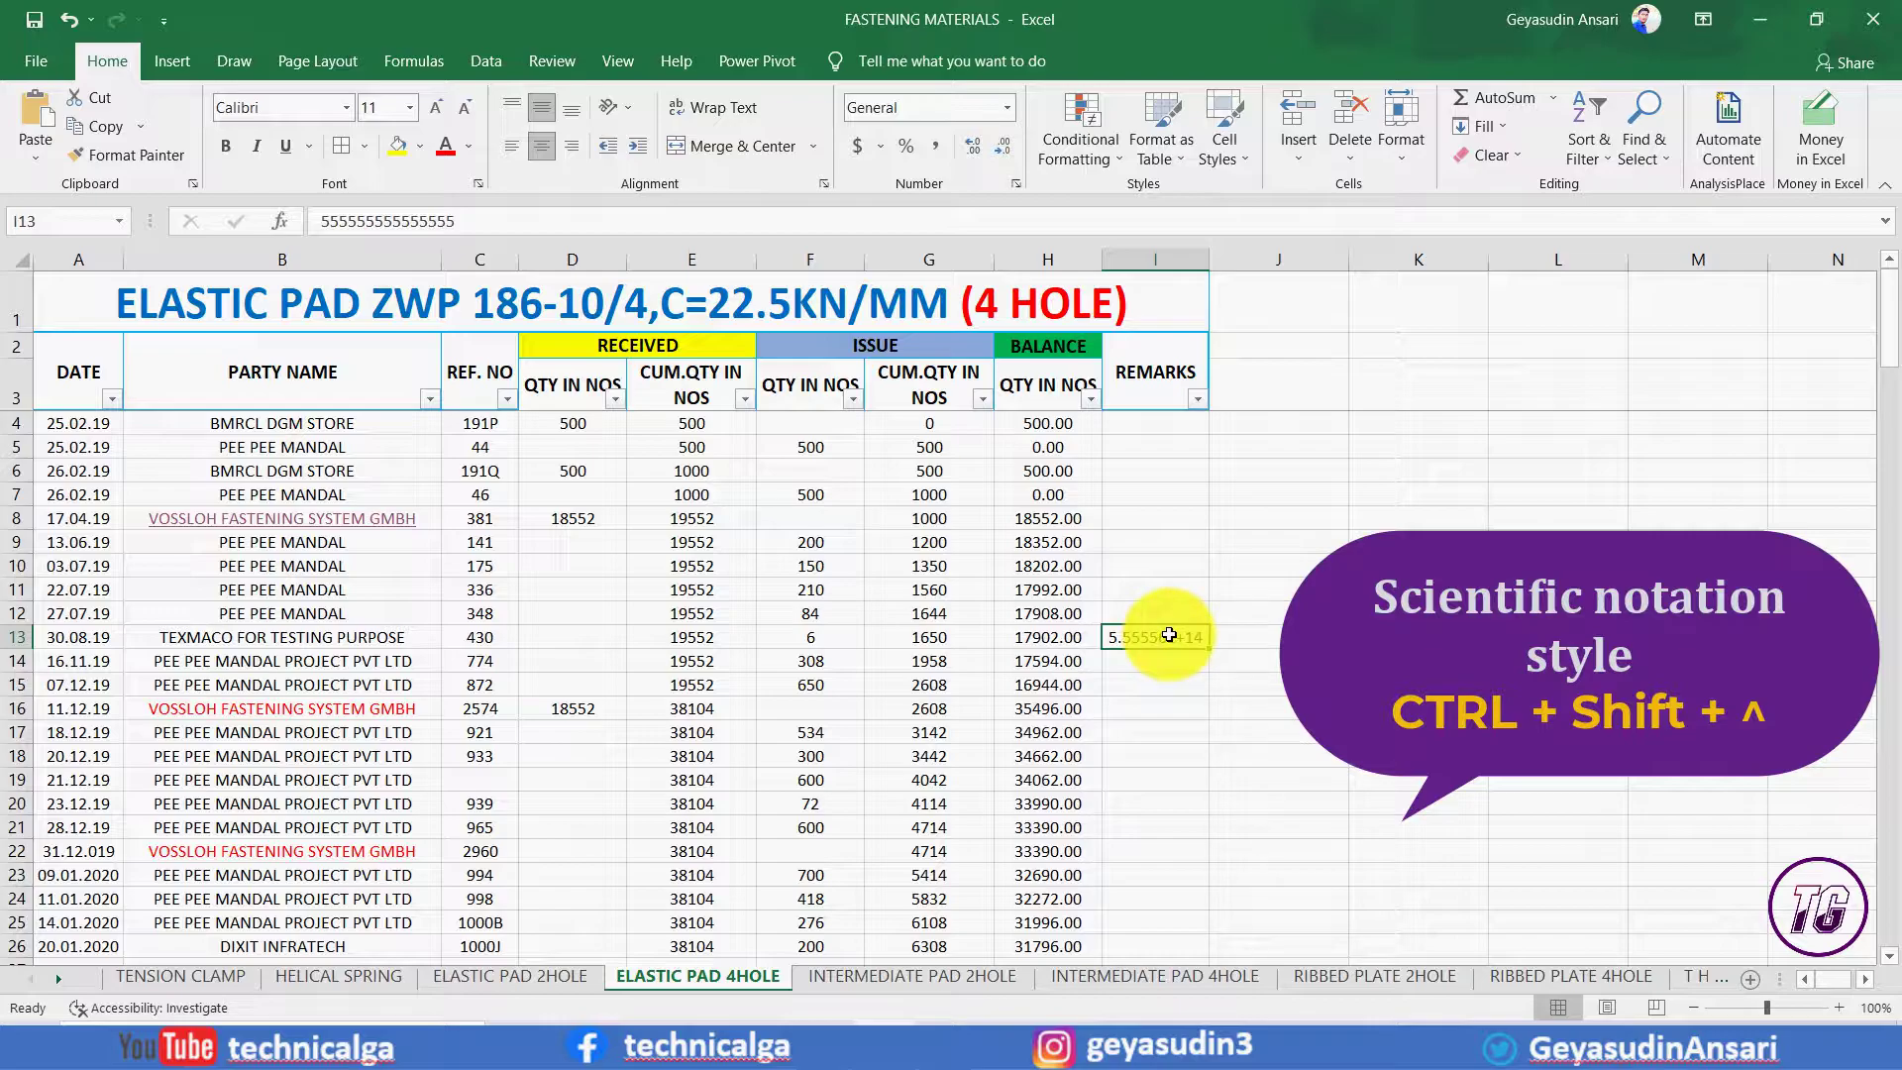
{"action": "key", "text": "ctrl+shift+6"}
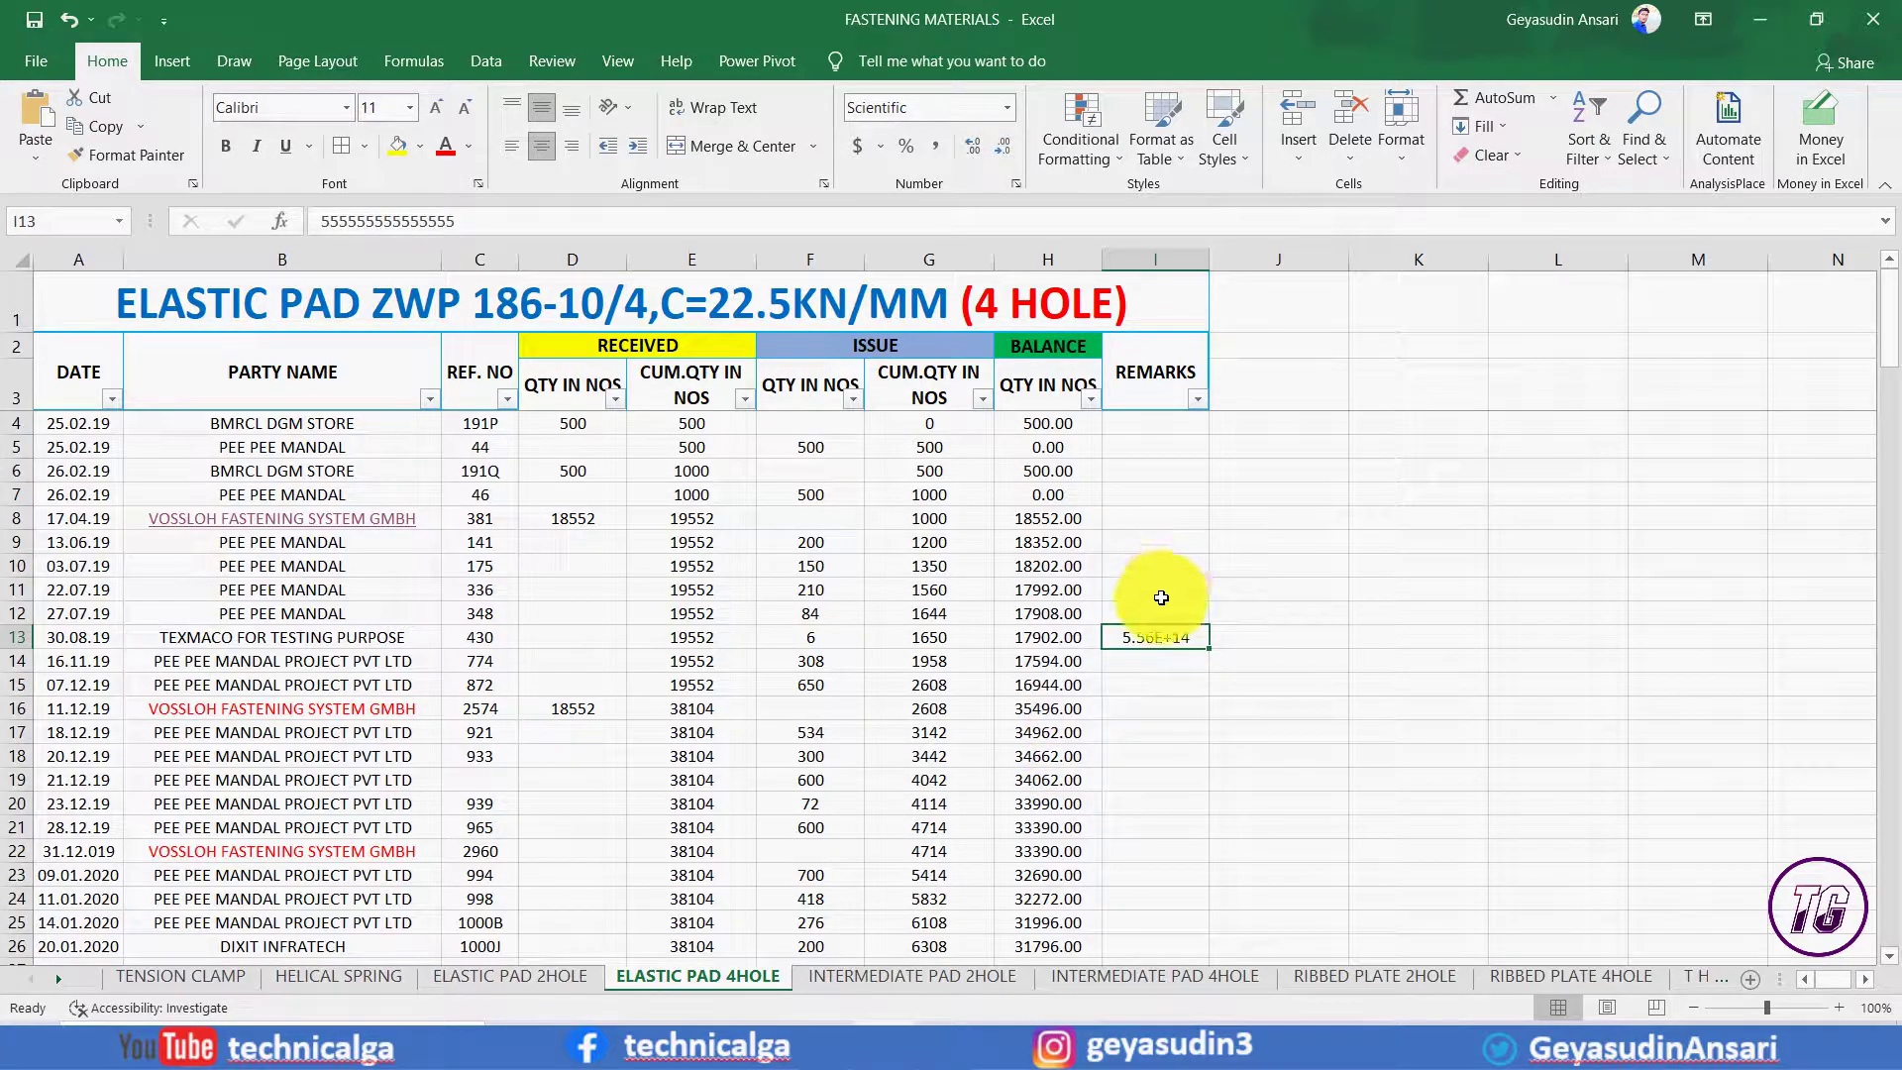
{"action": "key", "text": "Delete"}
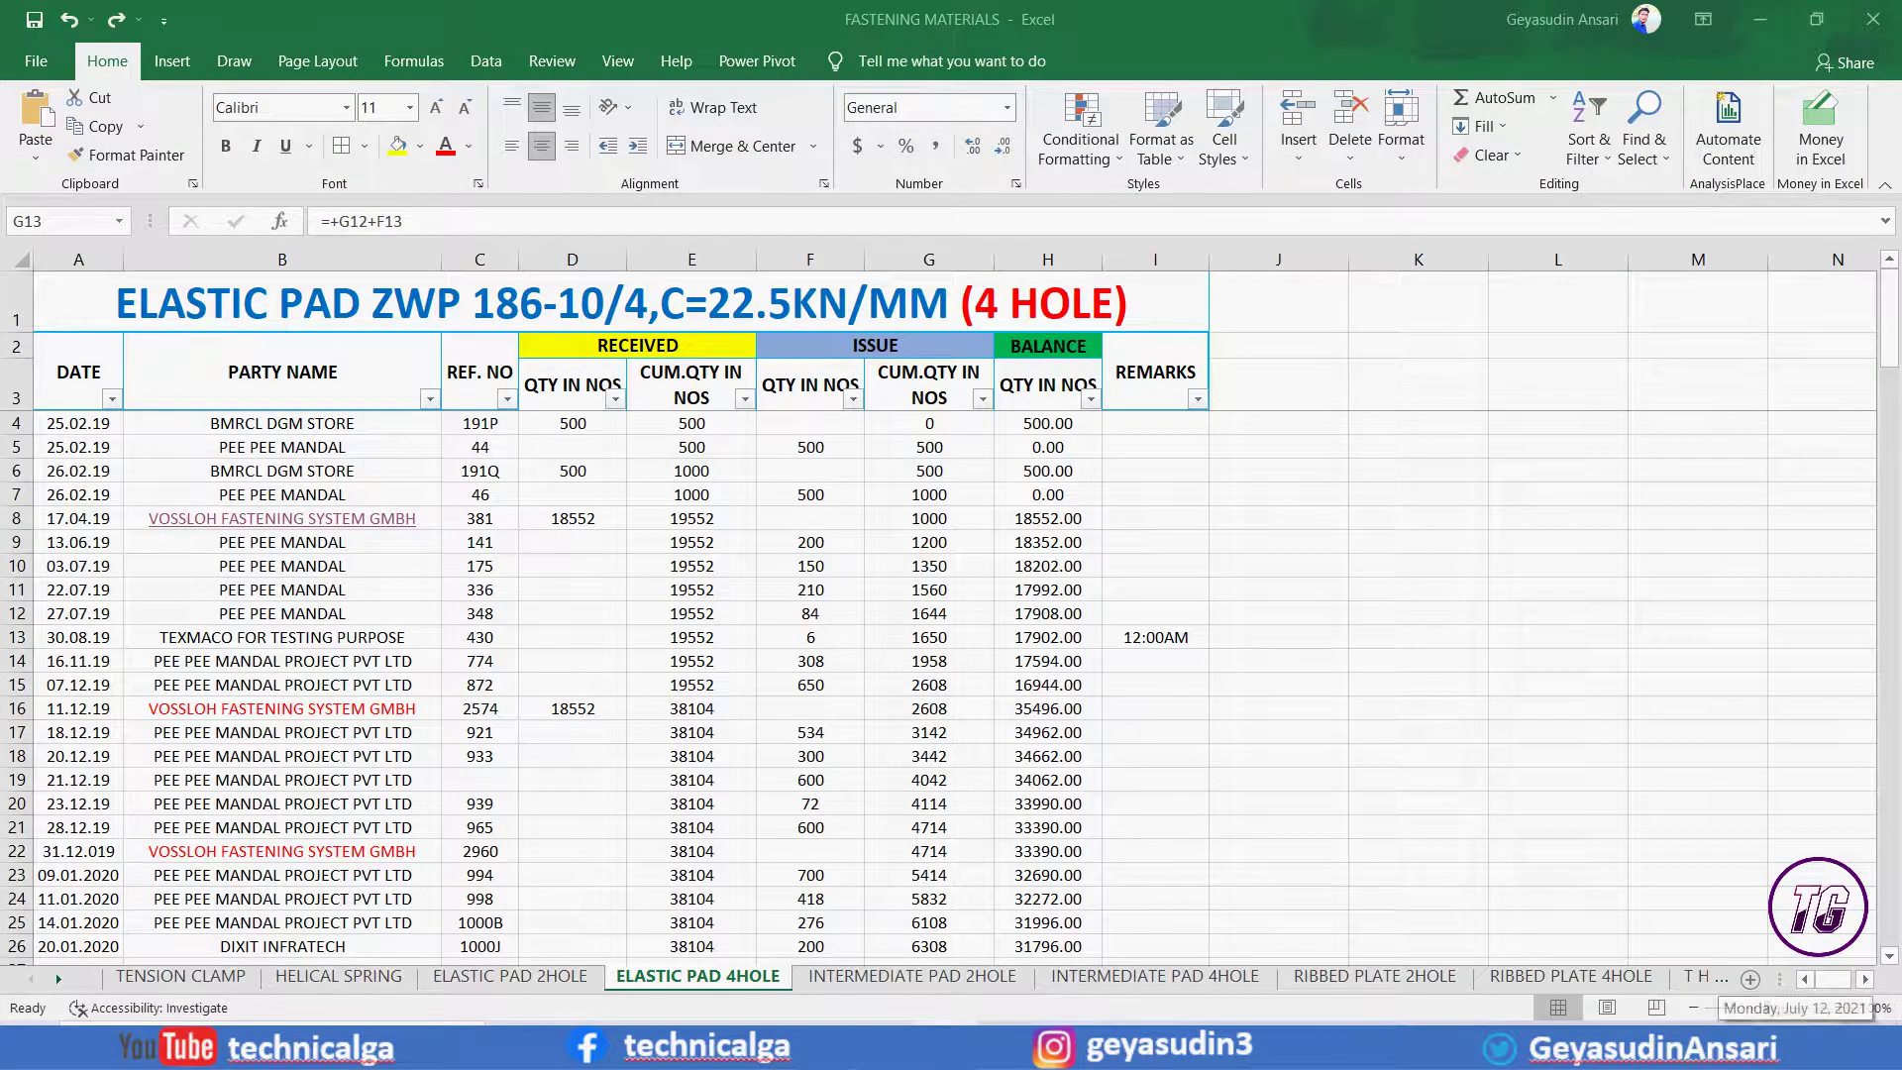
{"action": "left_click", "coordinate": [701, 637]}
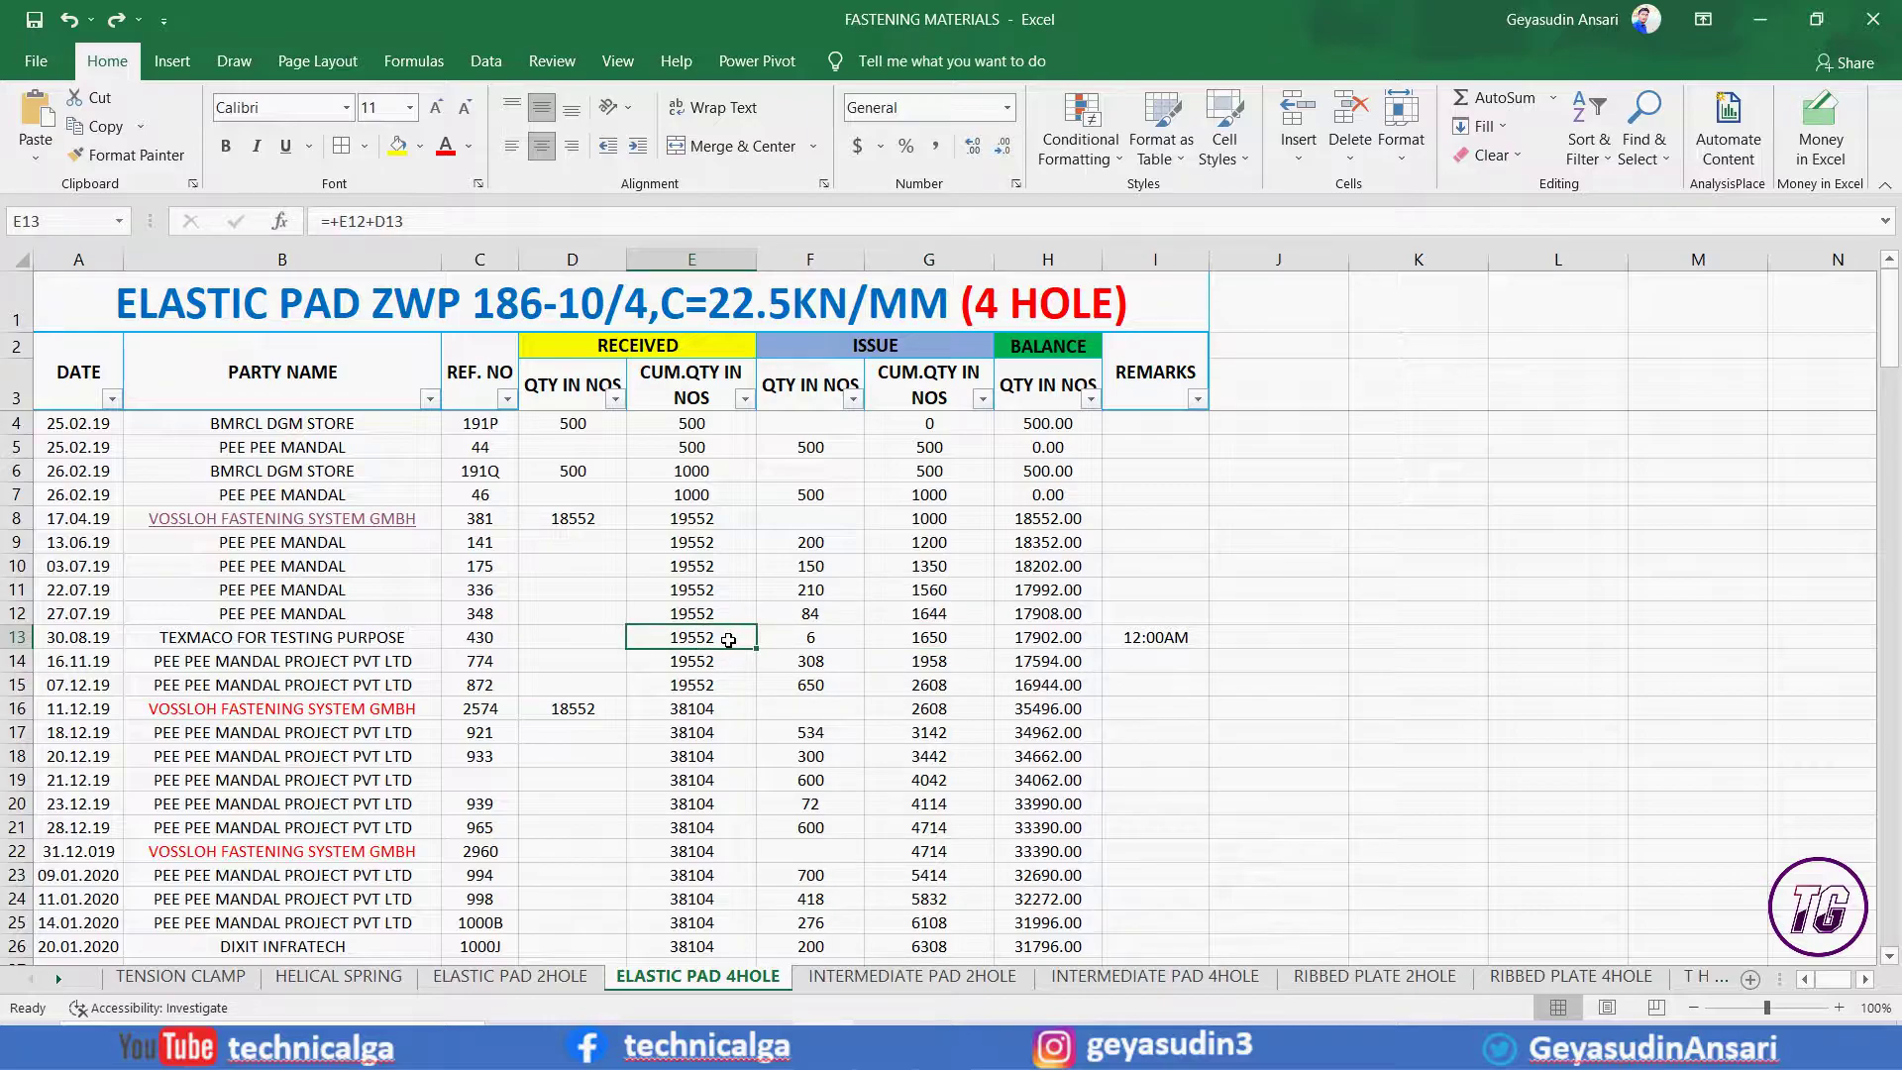
{"action": "left_click", "coordinate": [976, 150]}
{"action": "left_click", "coordinate": [976, 150]}
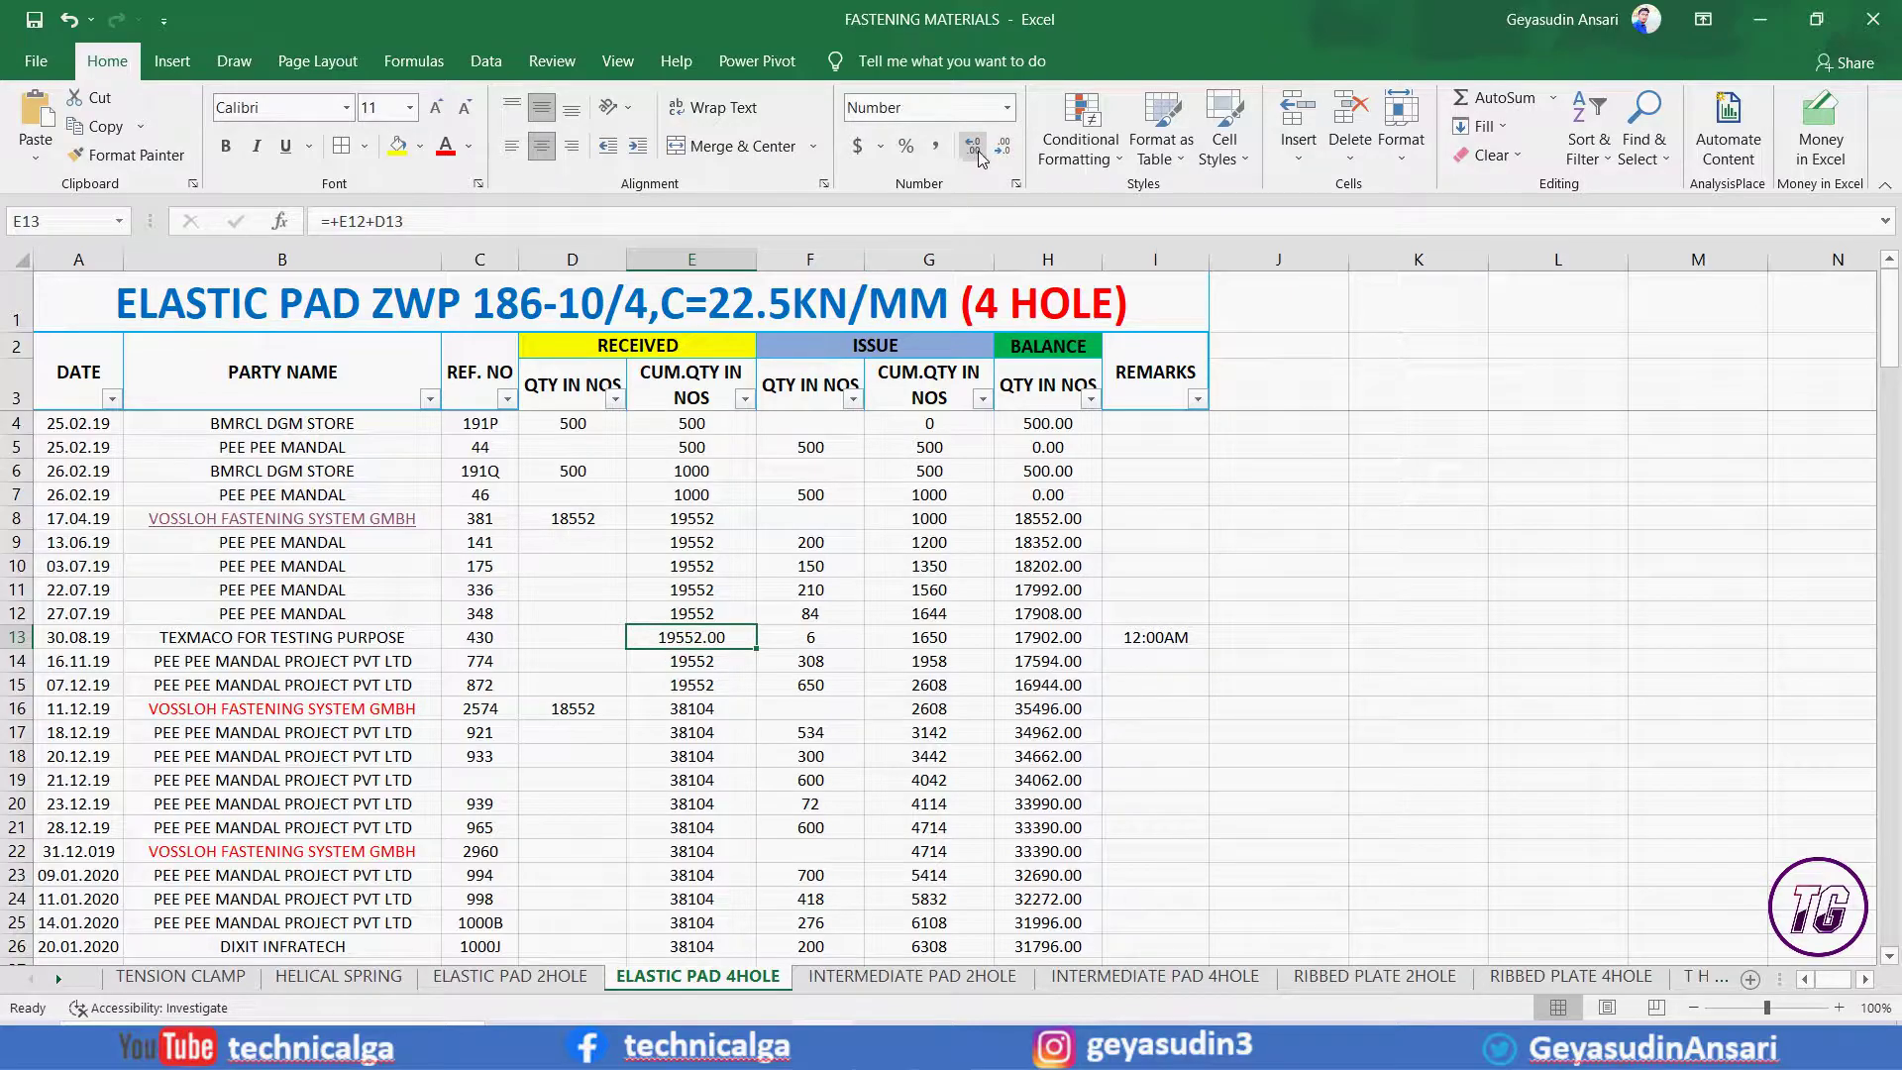
{"action": "left_click", "coordinate": [71, 20]}
{"action": "left_click", "coordinate": [70, 20]}
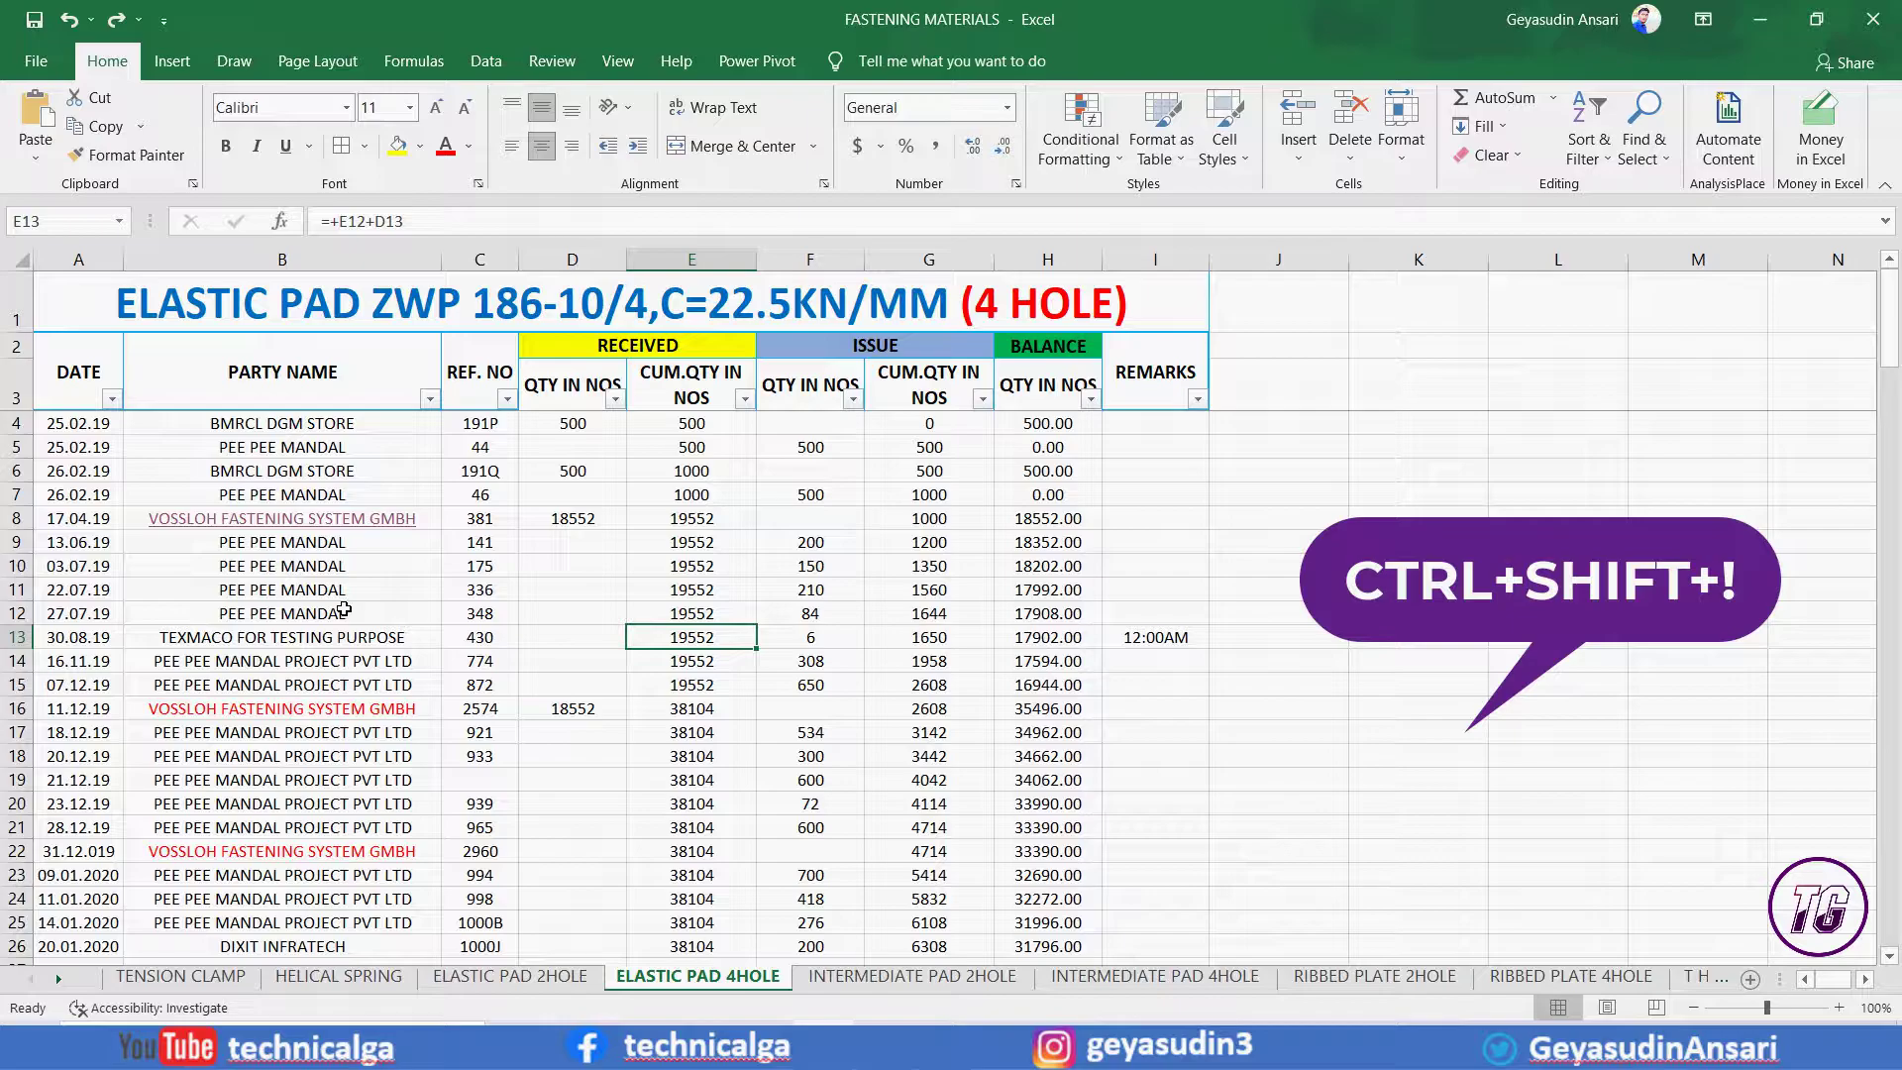
{"action": "key", "text": "ctrl+shift+1"}
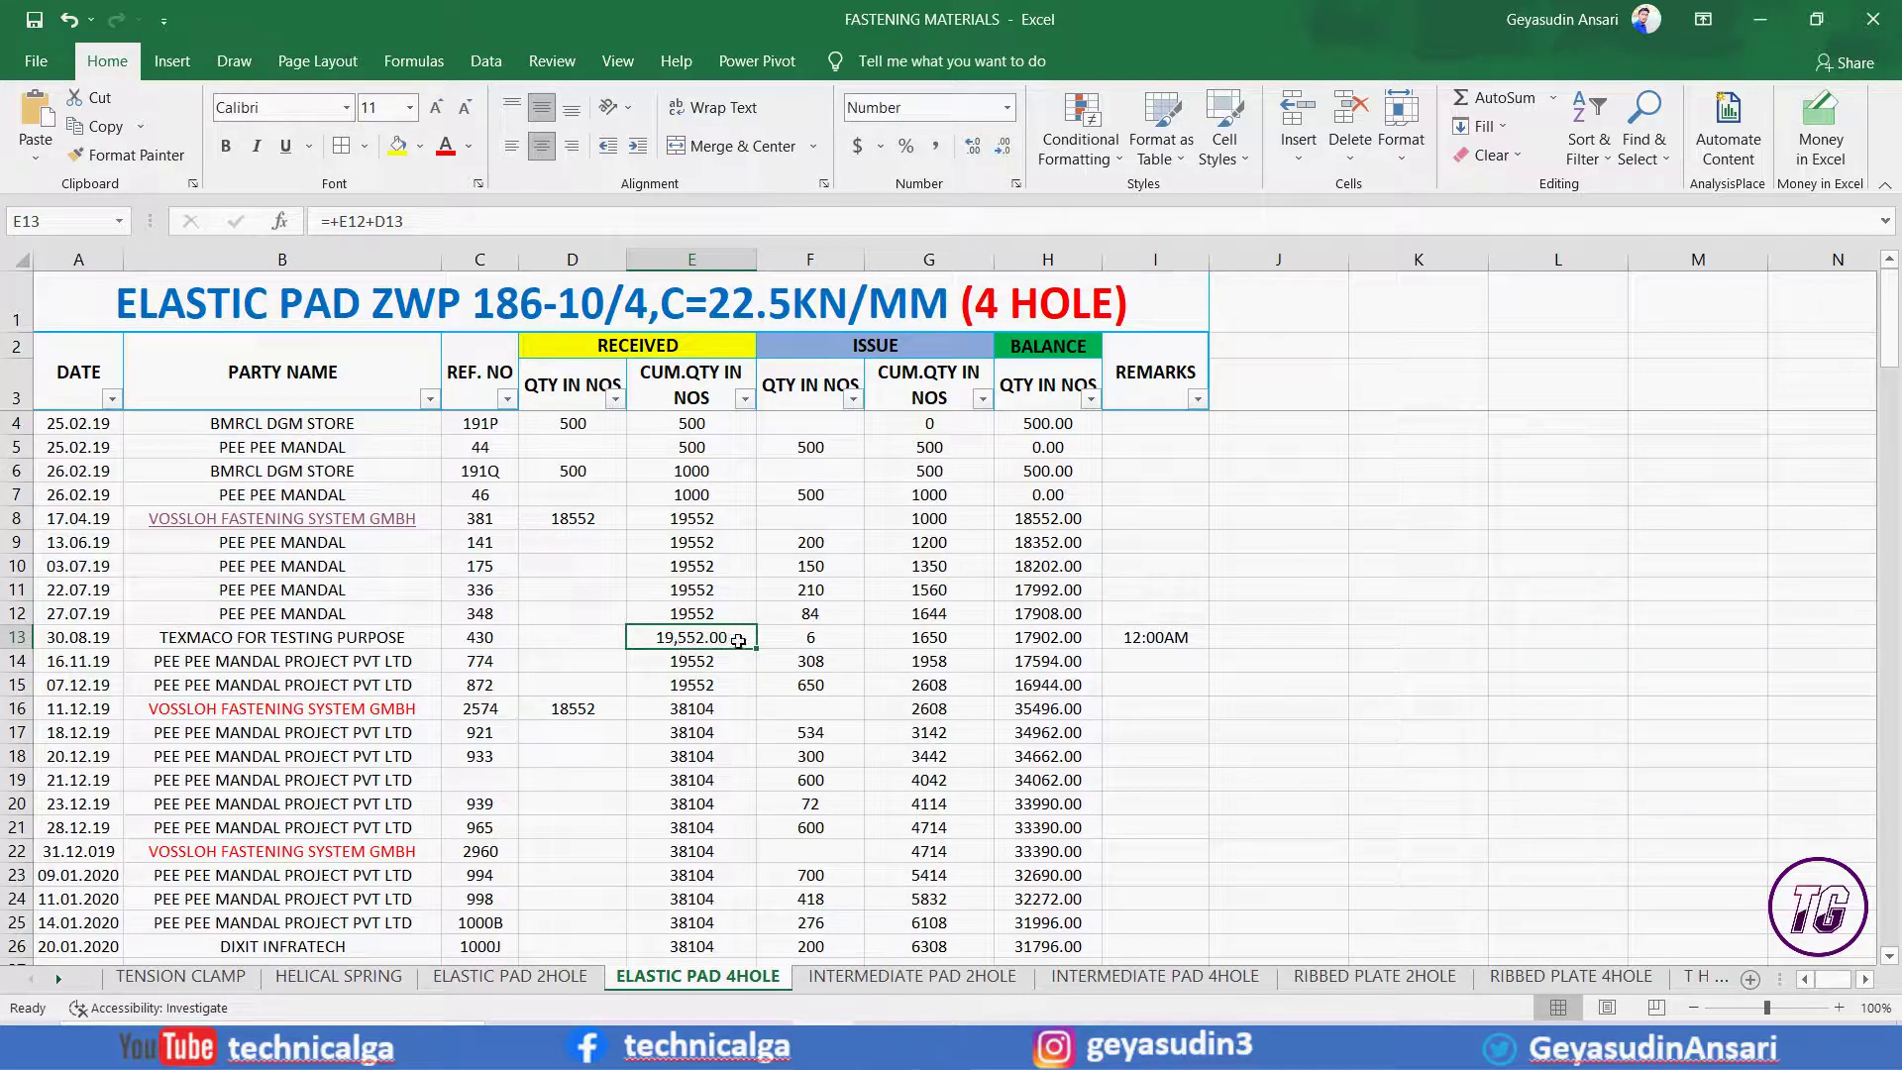
{"action": "key", "text": "ctrl+z"}
{"action": "left_click", "coordinate": [282, 518]}
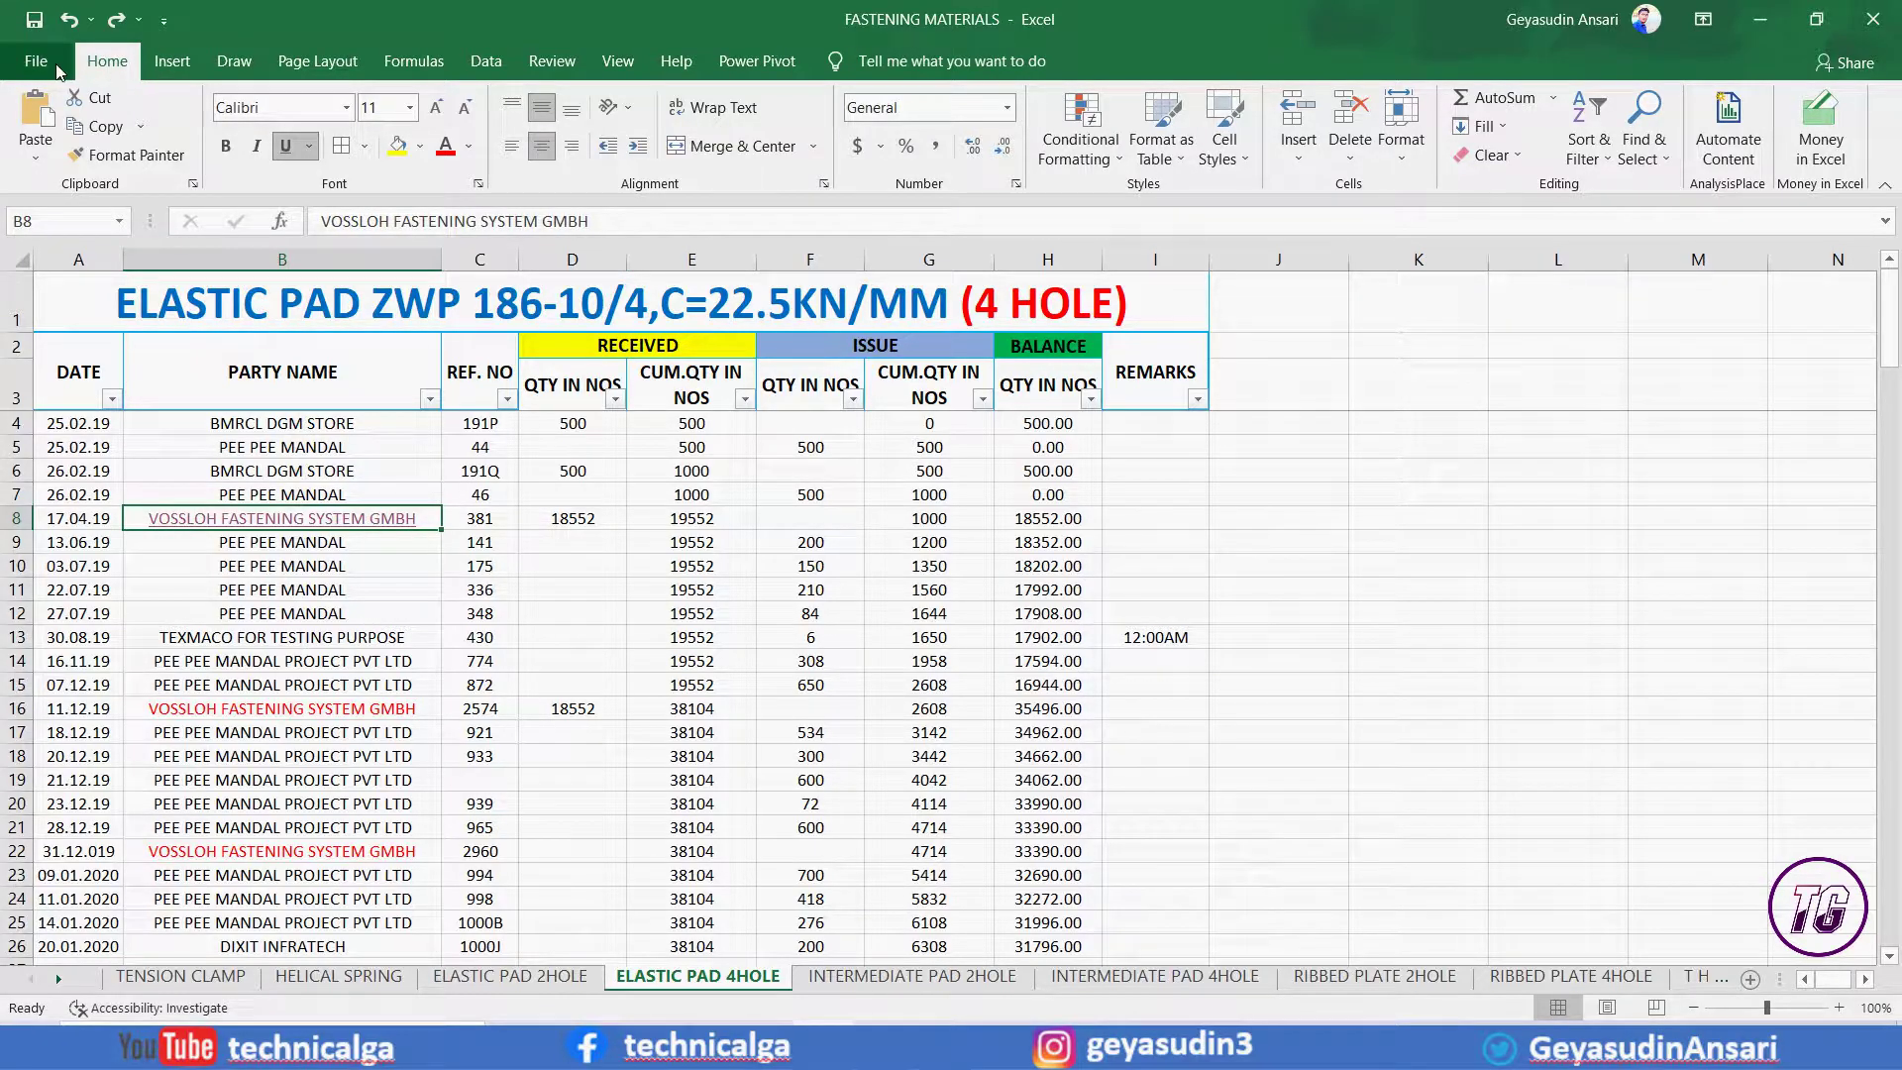
Bring up the Open dialog with Ctrl+F12.
{"action": "left_click", "coordinate": [241, 634]}
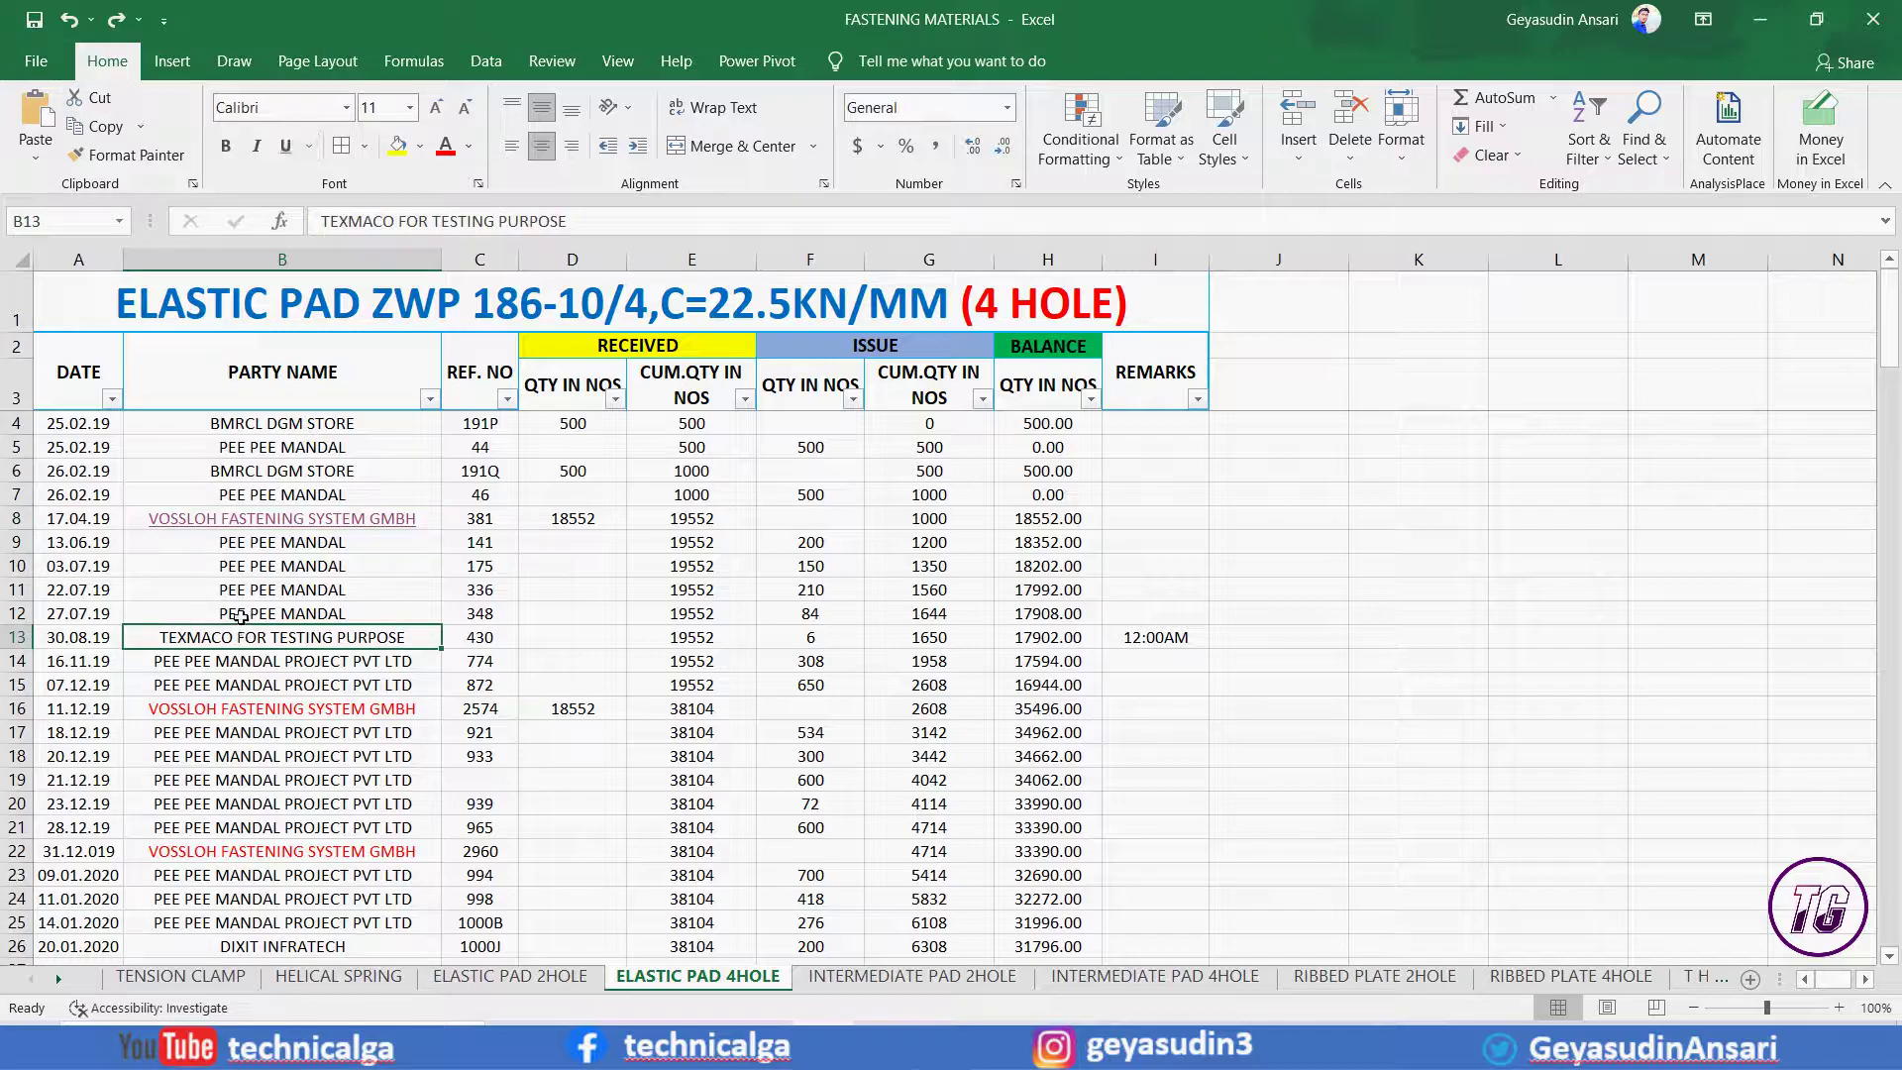
{"action": "key", "text": "ctrl+F12"}
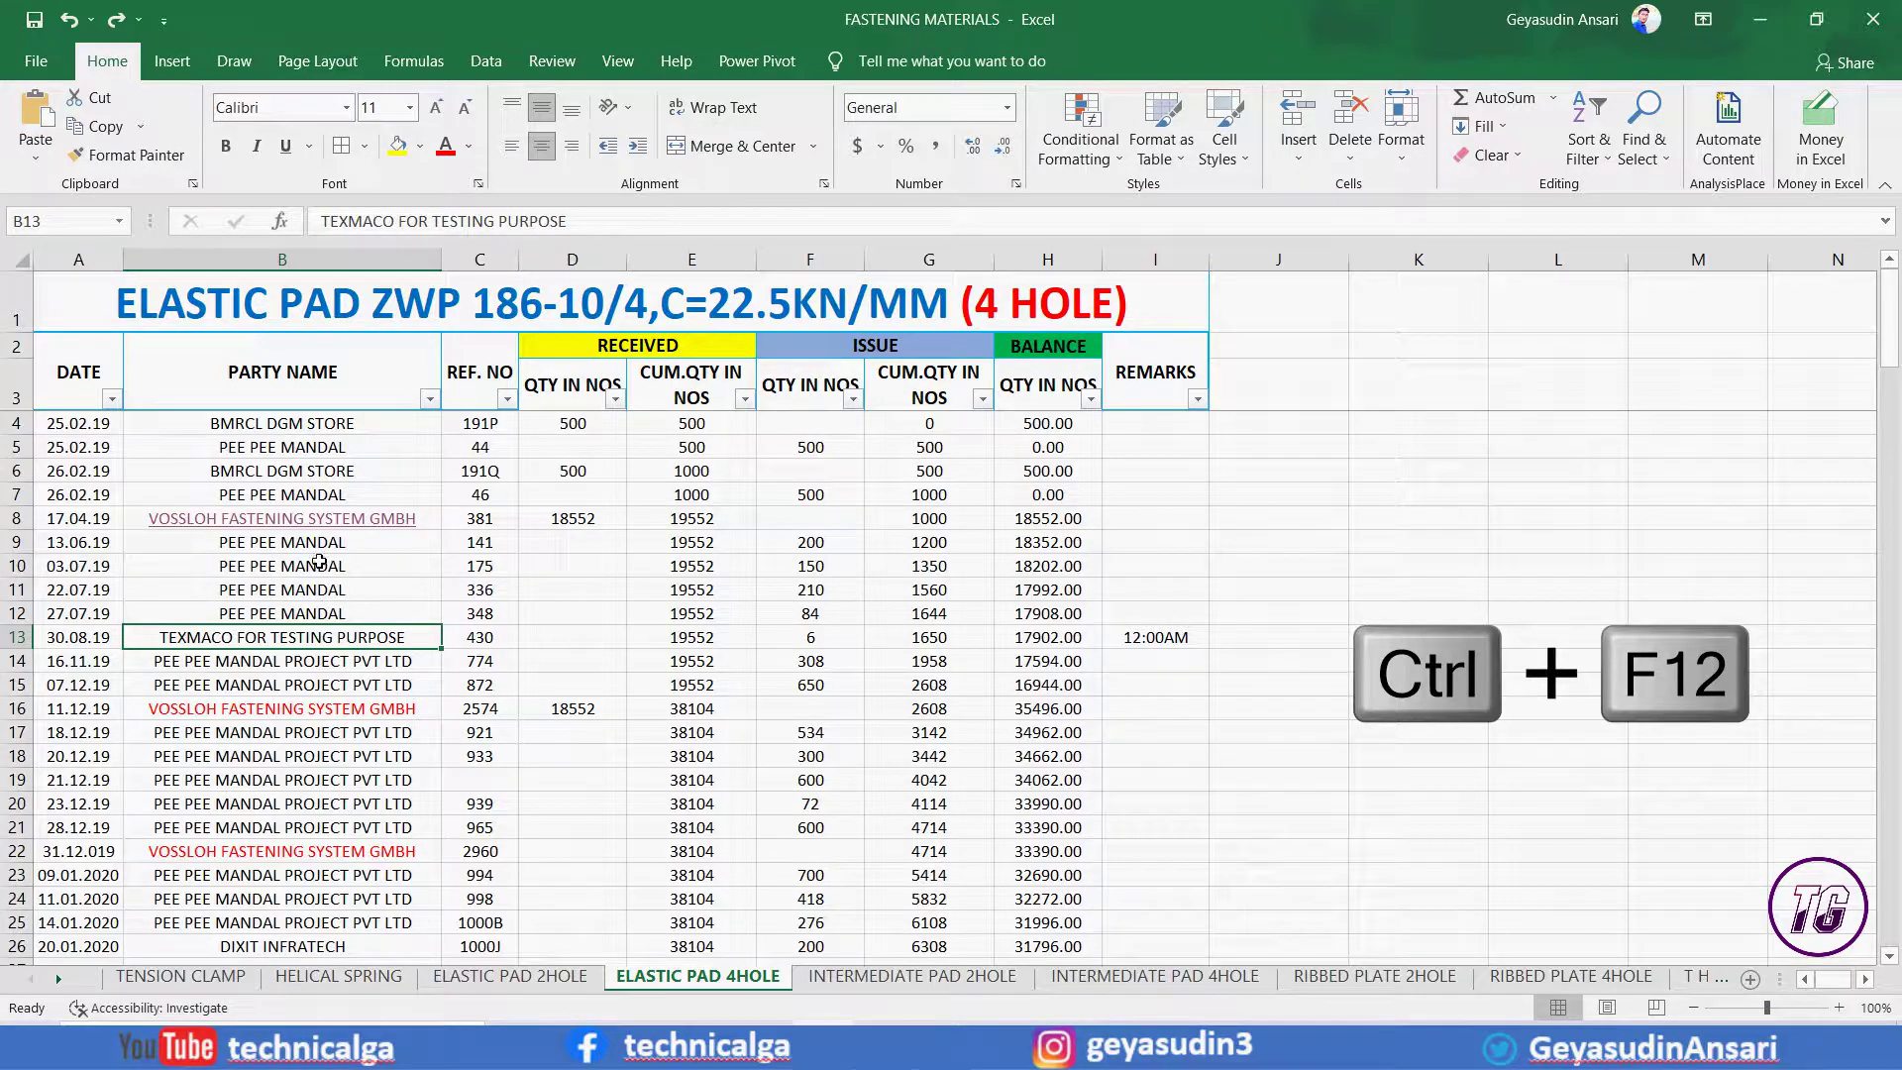
{"action": "key", "text": "Escape"}
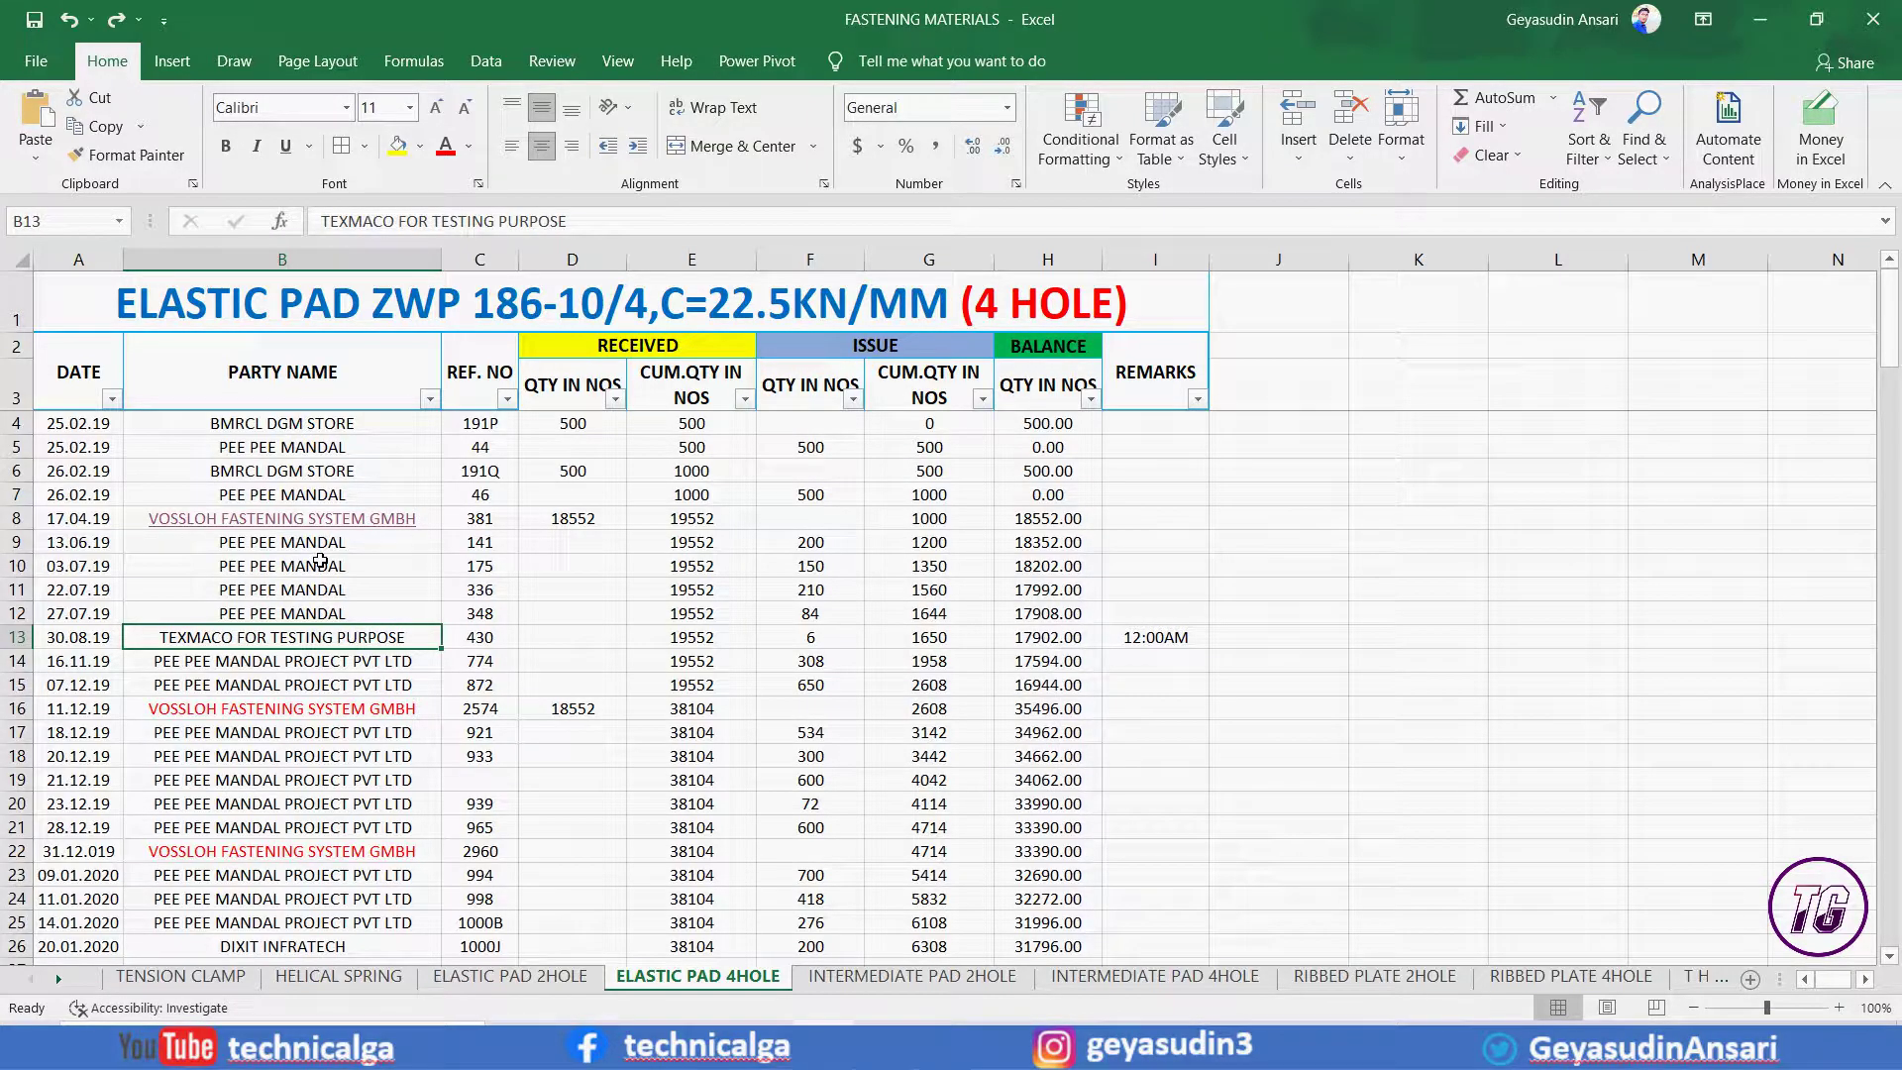
{"action": "key", "text": "ctrl+F12"}
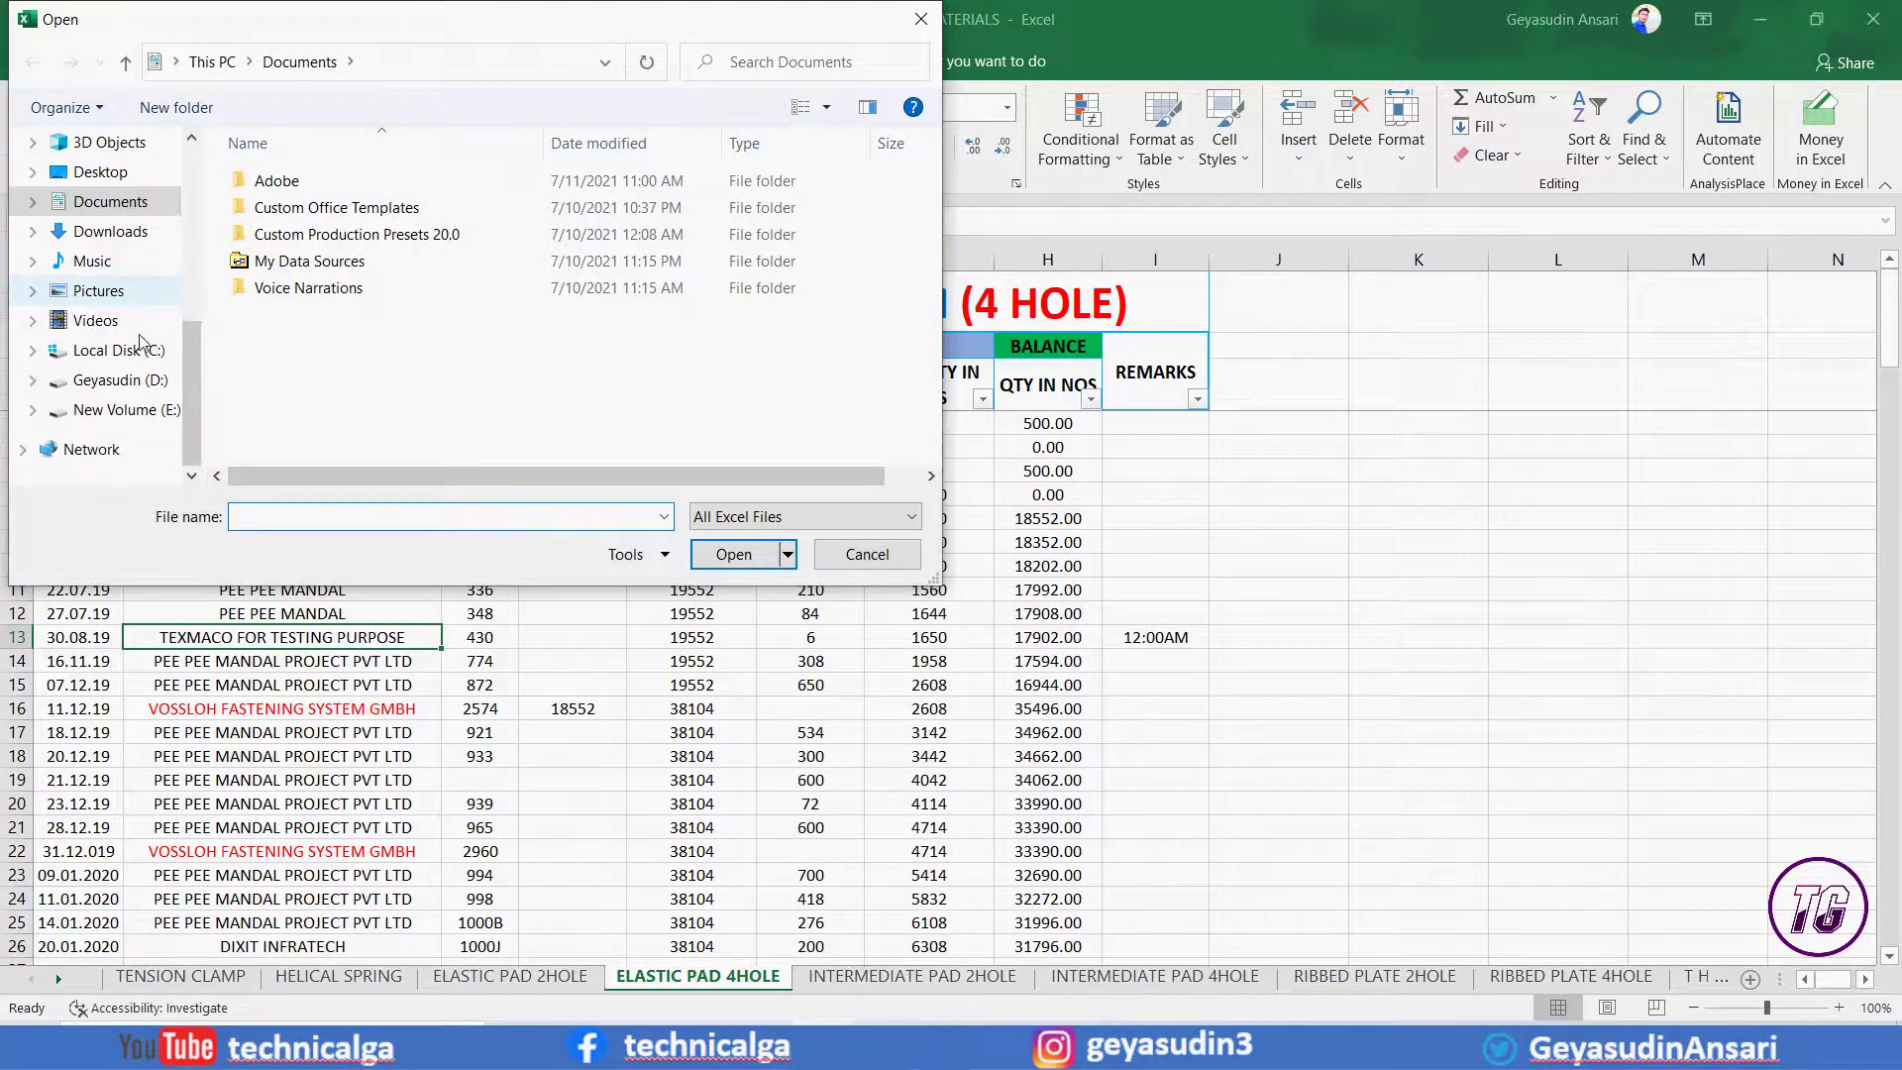
{"action": "scroll", "coordinate": [142, 342], "scroll_direction": "up", "scroll_amount": 5}
{"action": "scroll", "coordinate": [142, 342], "scroll_direction": "down", "scroll_amount": 5}
{"action": "scroll", "coordinate": [142, 342], "scroll_direction": "up", "scroll_amount": 5}
{"action": "scroll", "coordinate": [142, 342], "scroll_direction": "down", "scroll_amount": 5}
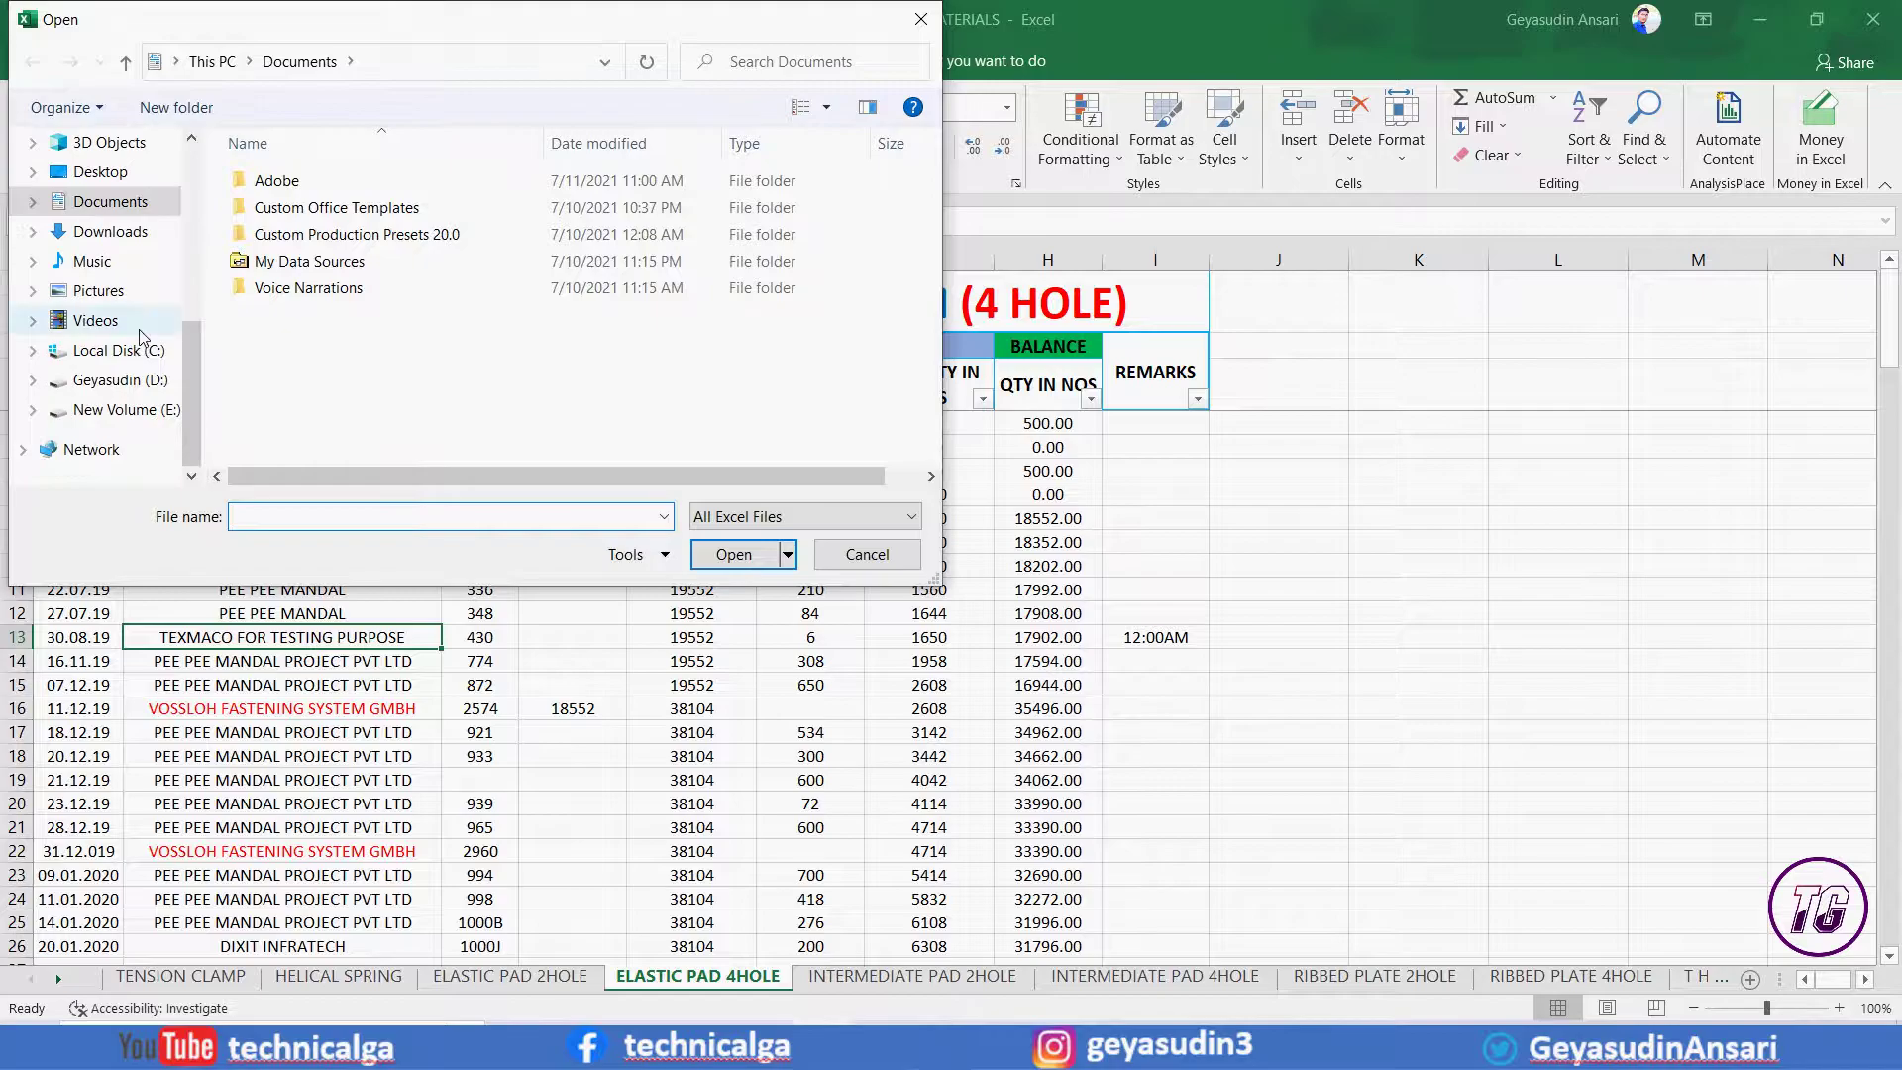
{"action": "scroll", "coordinate": [144, 338], "scroll_direction": "up", "scroll_amount": 3}
{"action": "scroll", "coordinate": [142, 341], "scroll_direction": "up", "scroll_amount": 1}
{"action": "scroll", "coordinate": [142, 342], "scroll_direction": "down", "scroll_amount": 1}
{"action": "scroll", "coordinate": [140, 377], "scroll_direction": "down", "scroll_amount": 3}
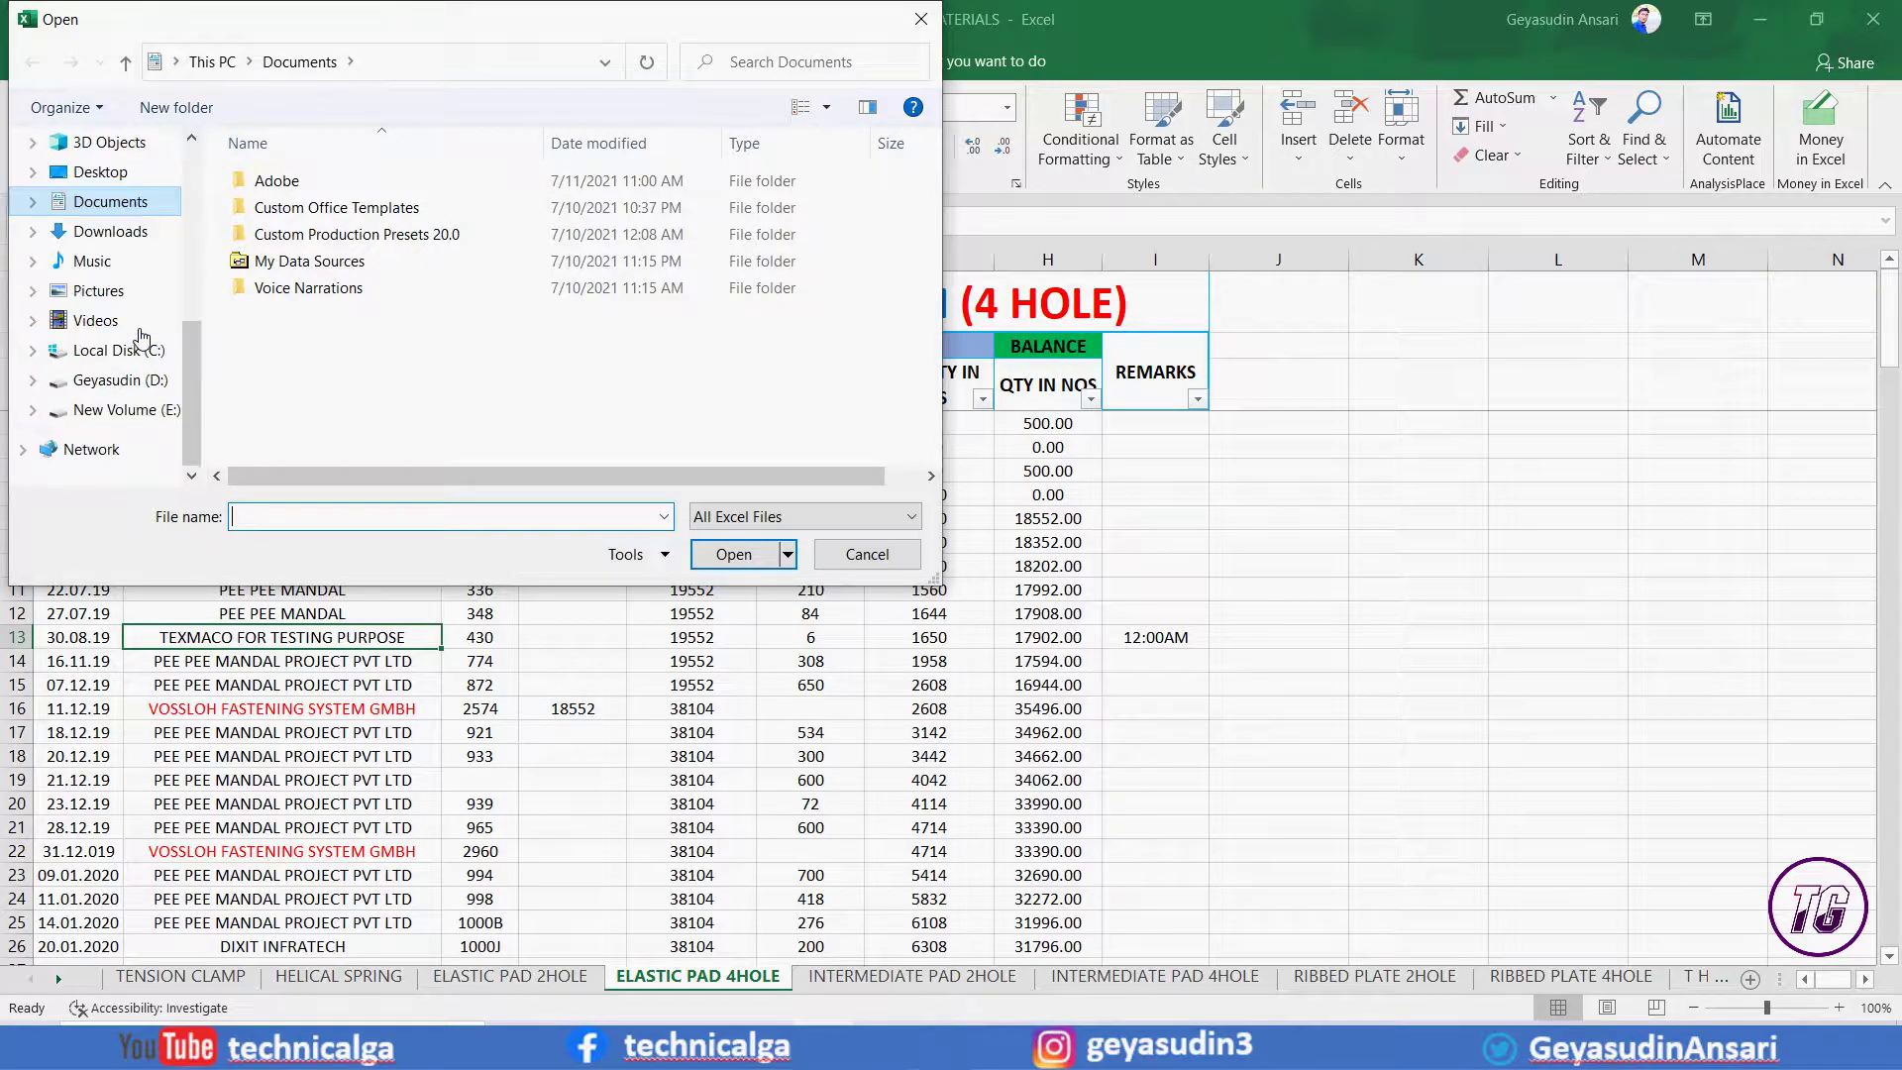
Open the DIESEL workbook from the Excel Projects folder on drive D:.
{"action": "left_click", "coordinate": [138, 386]}
{"action": "left_click", "coordinate": [151, 409]}
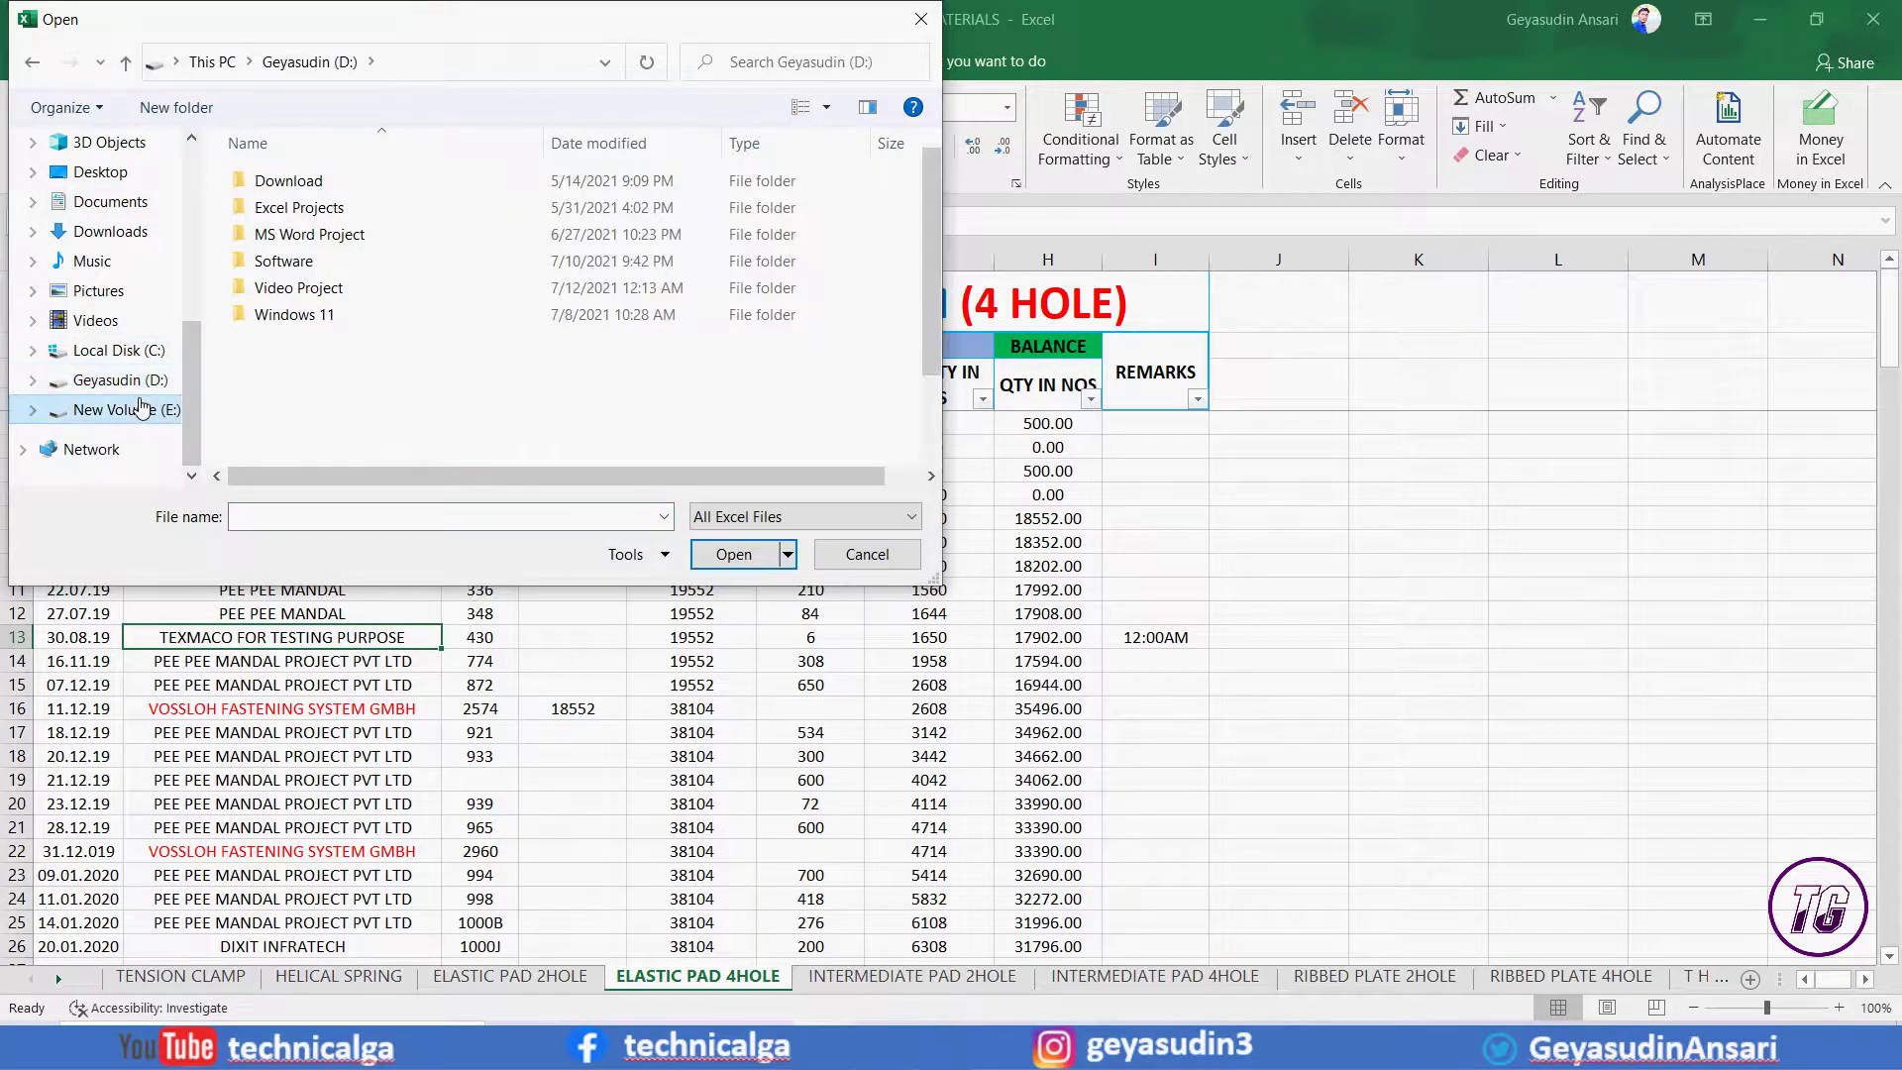
{"action": "left_click", "coordinate": [150, 381]}
{"action": "left_click", "coordinate": [302, 234]}
{"action": "left_click", "coordinate": [302, 234]}
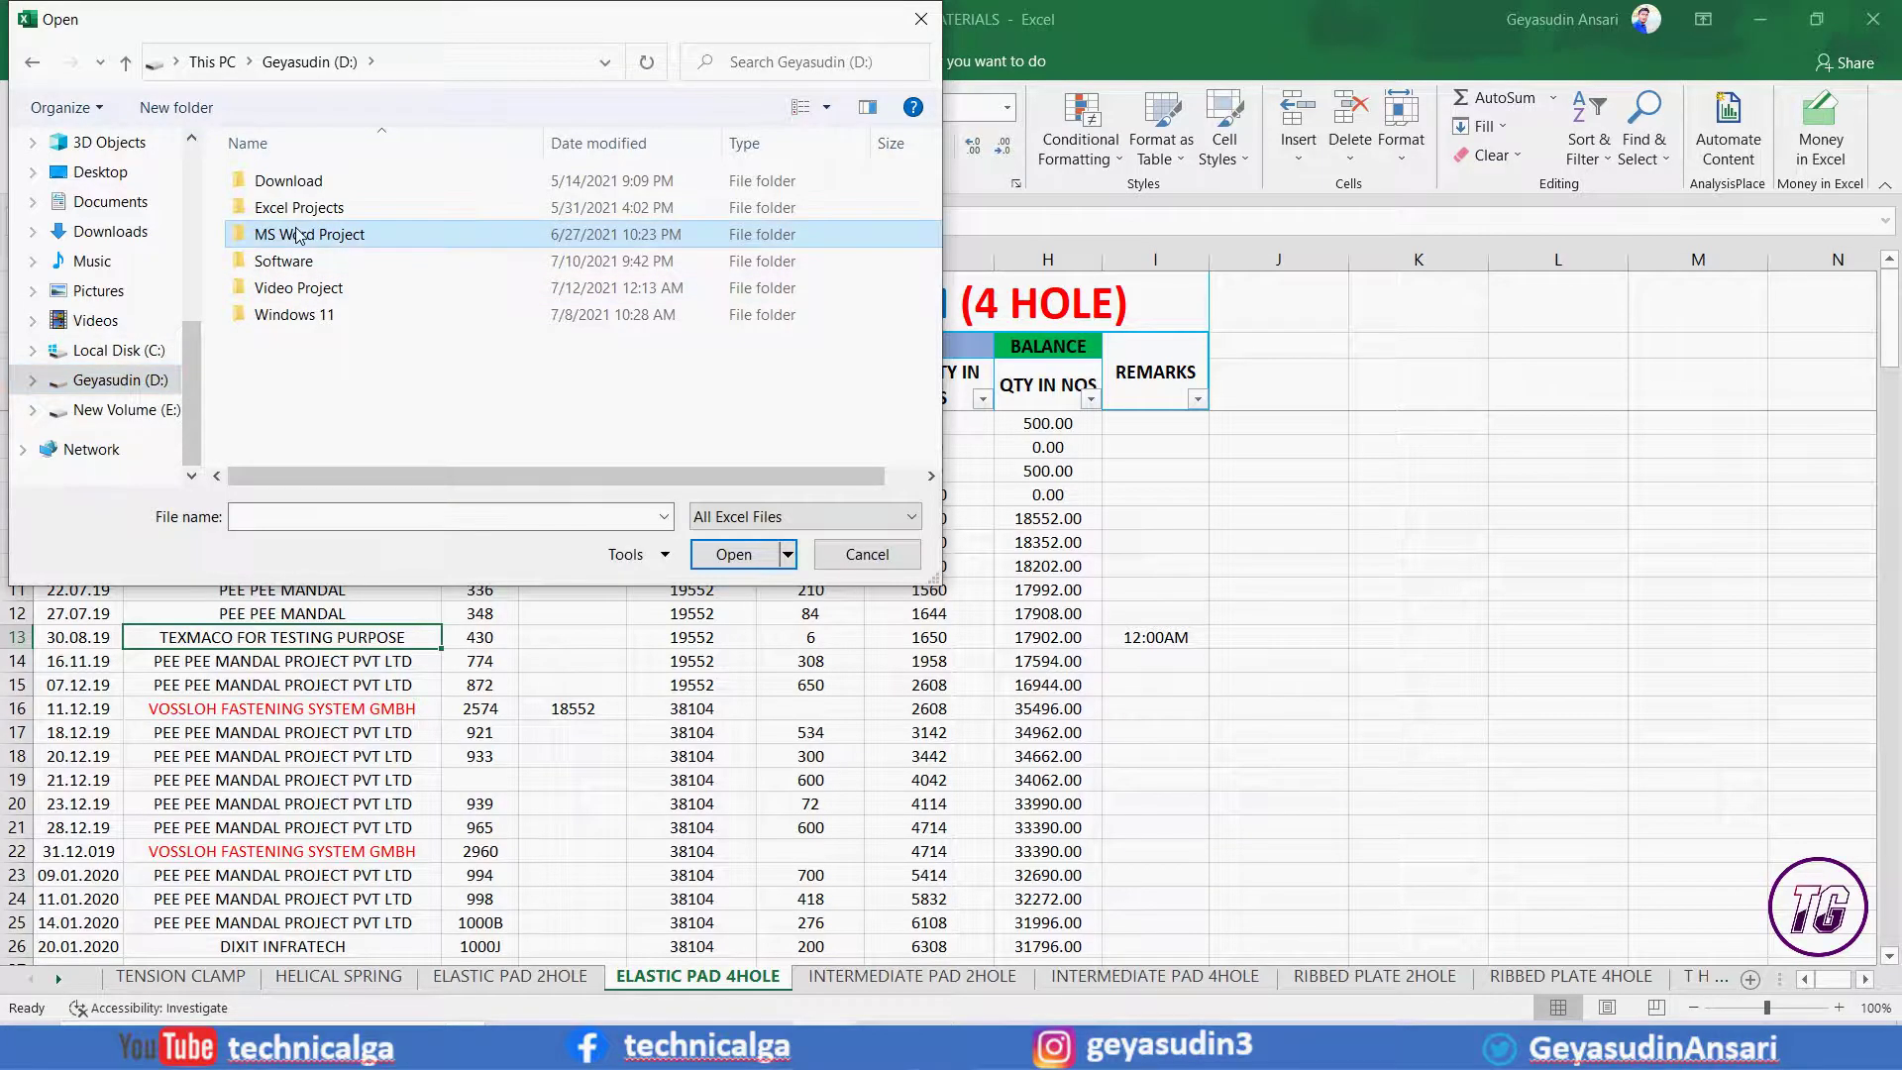
{"action": "double_click", "coordinate": [301, 209]}
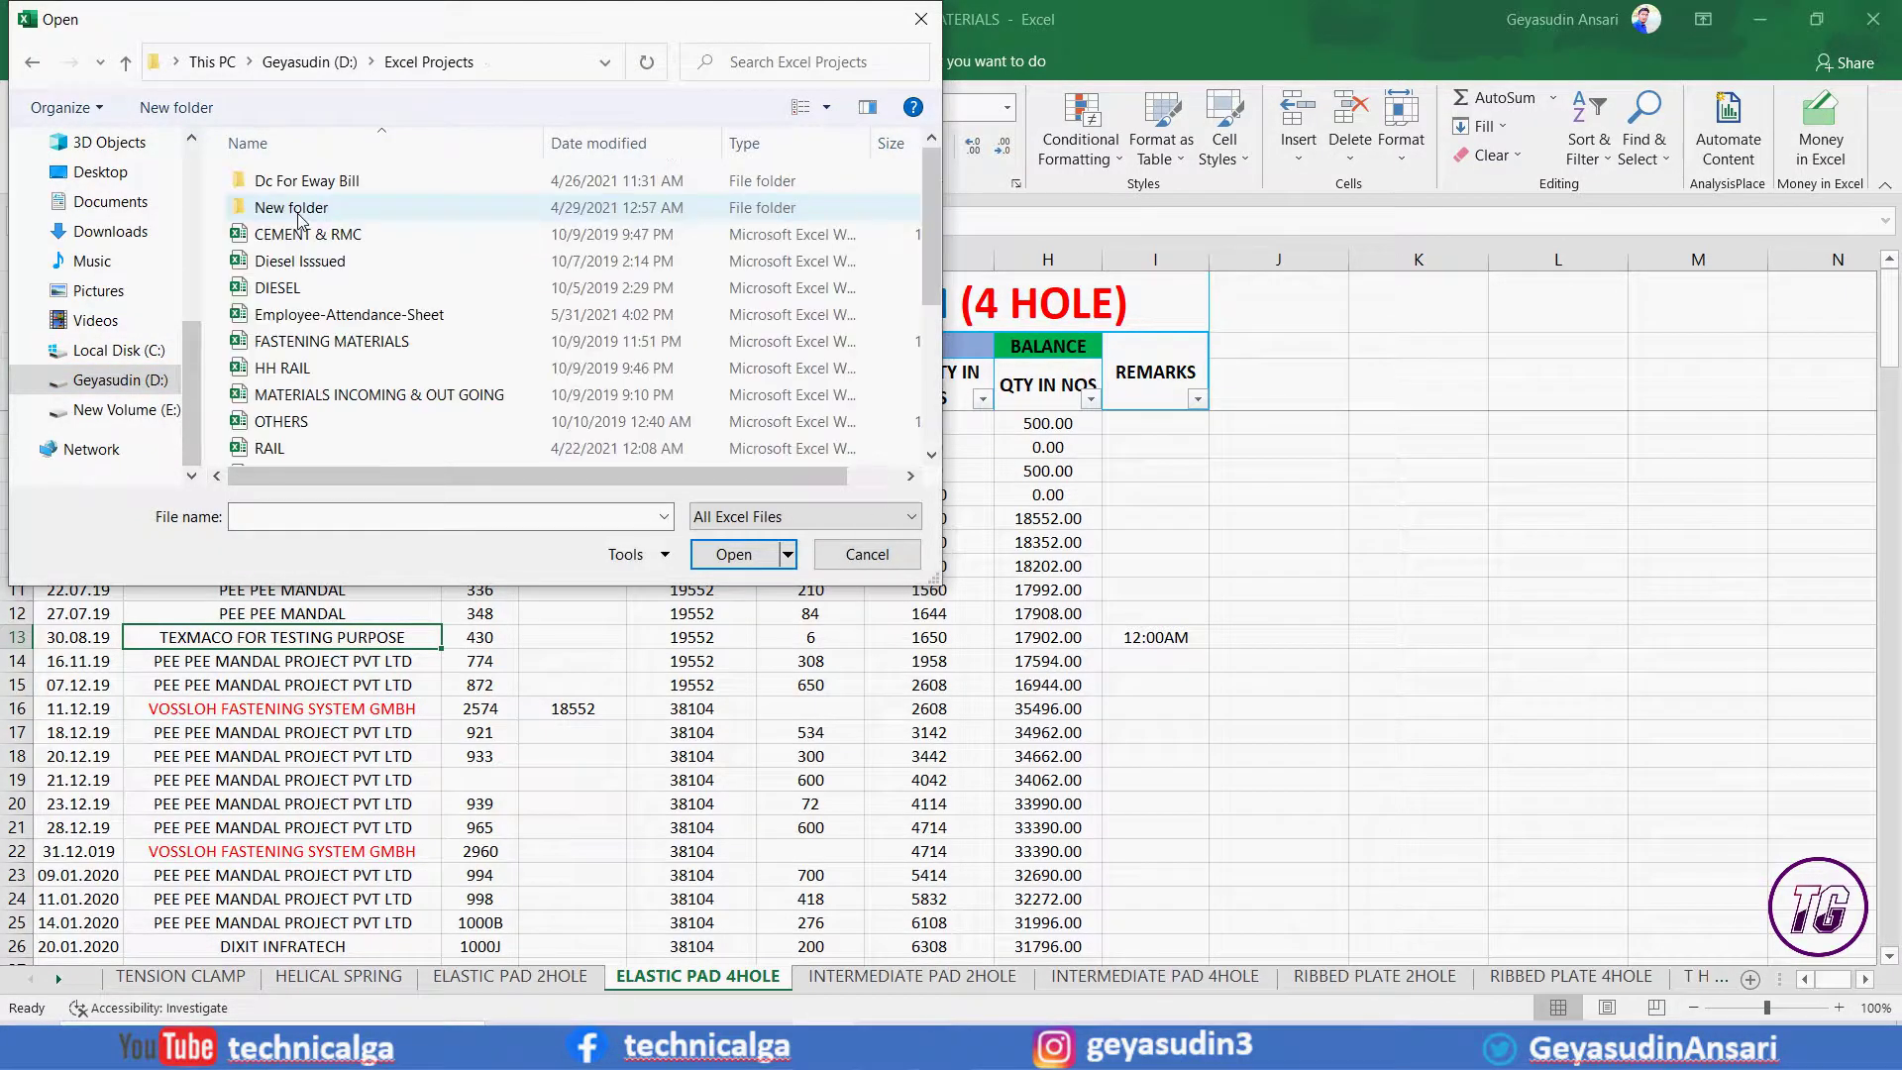
{"action": "left_click", "coordinate": [283, 289]}
{"action": "left_click", "coordinate": [738, 554]}
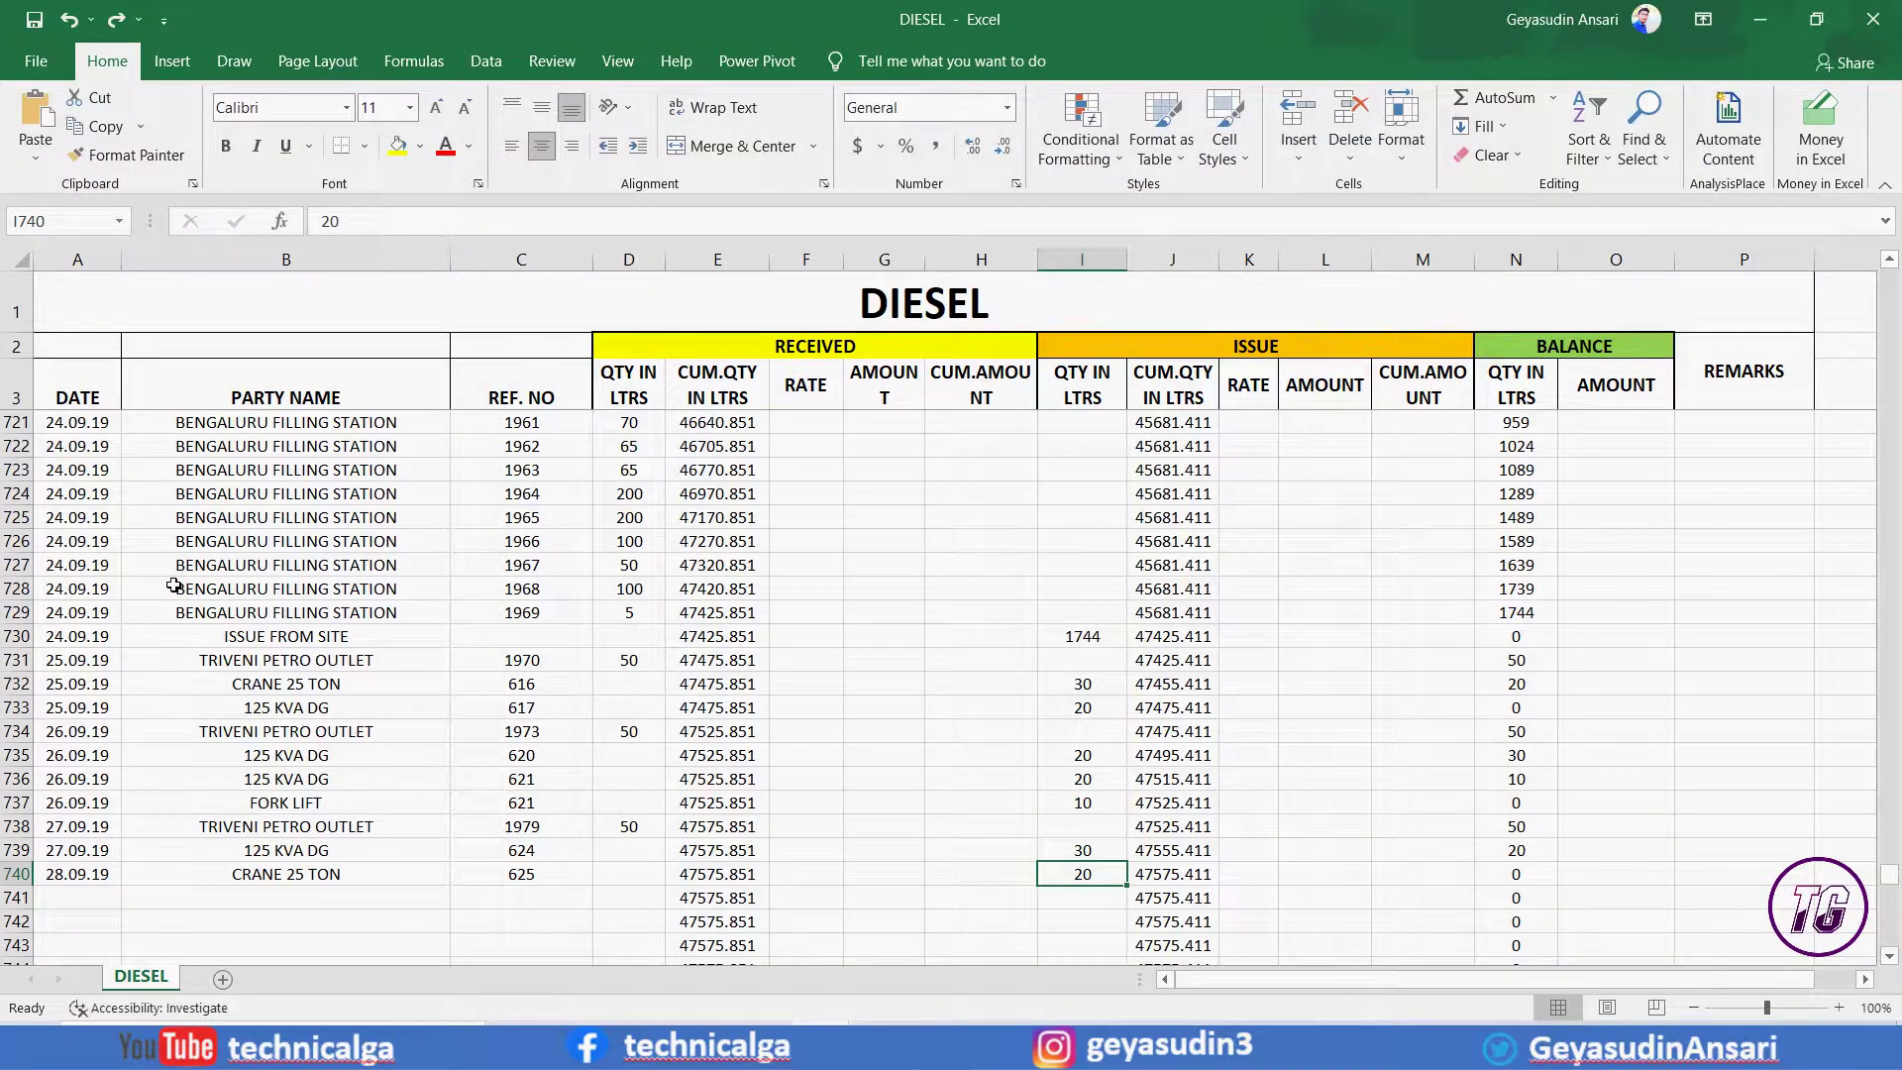
Select DIESEL ledger cells B728, C729, D729 and BENGALURU FILLING STATION in B726.
{"action": "left_click", "coordinate": [198, 589]}
{"action": "left_click", "coordinate": [515, 613]}
{"action": "left_click", "coordinate": [624, 613]}
{"action": "left_click", "coordinate": [322, 540]}
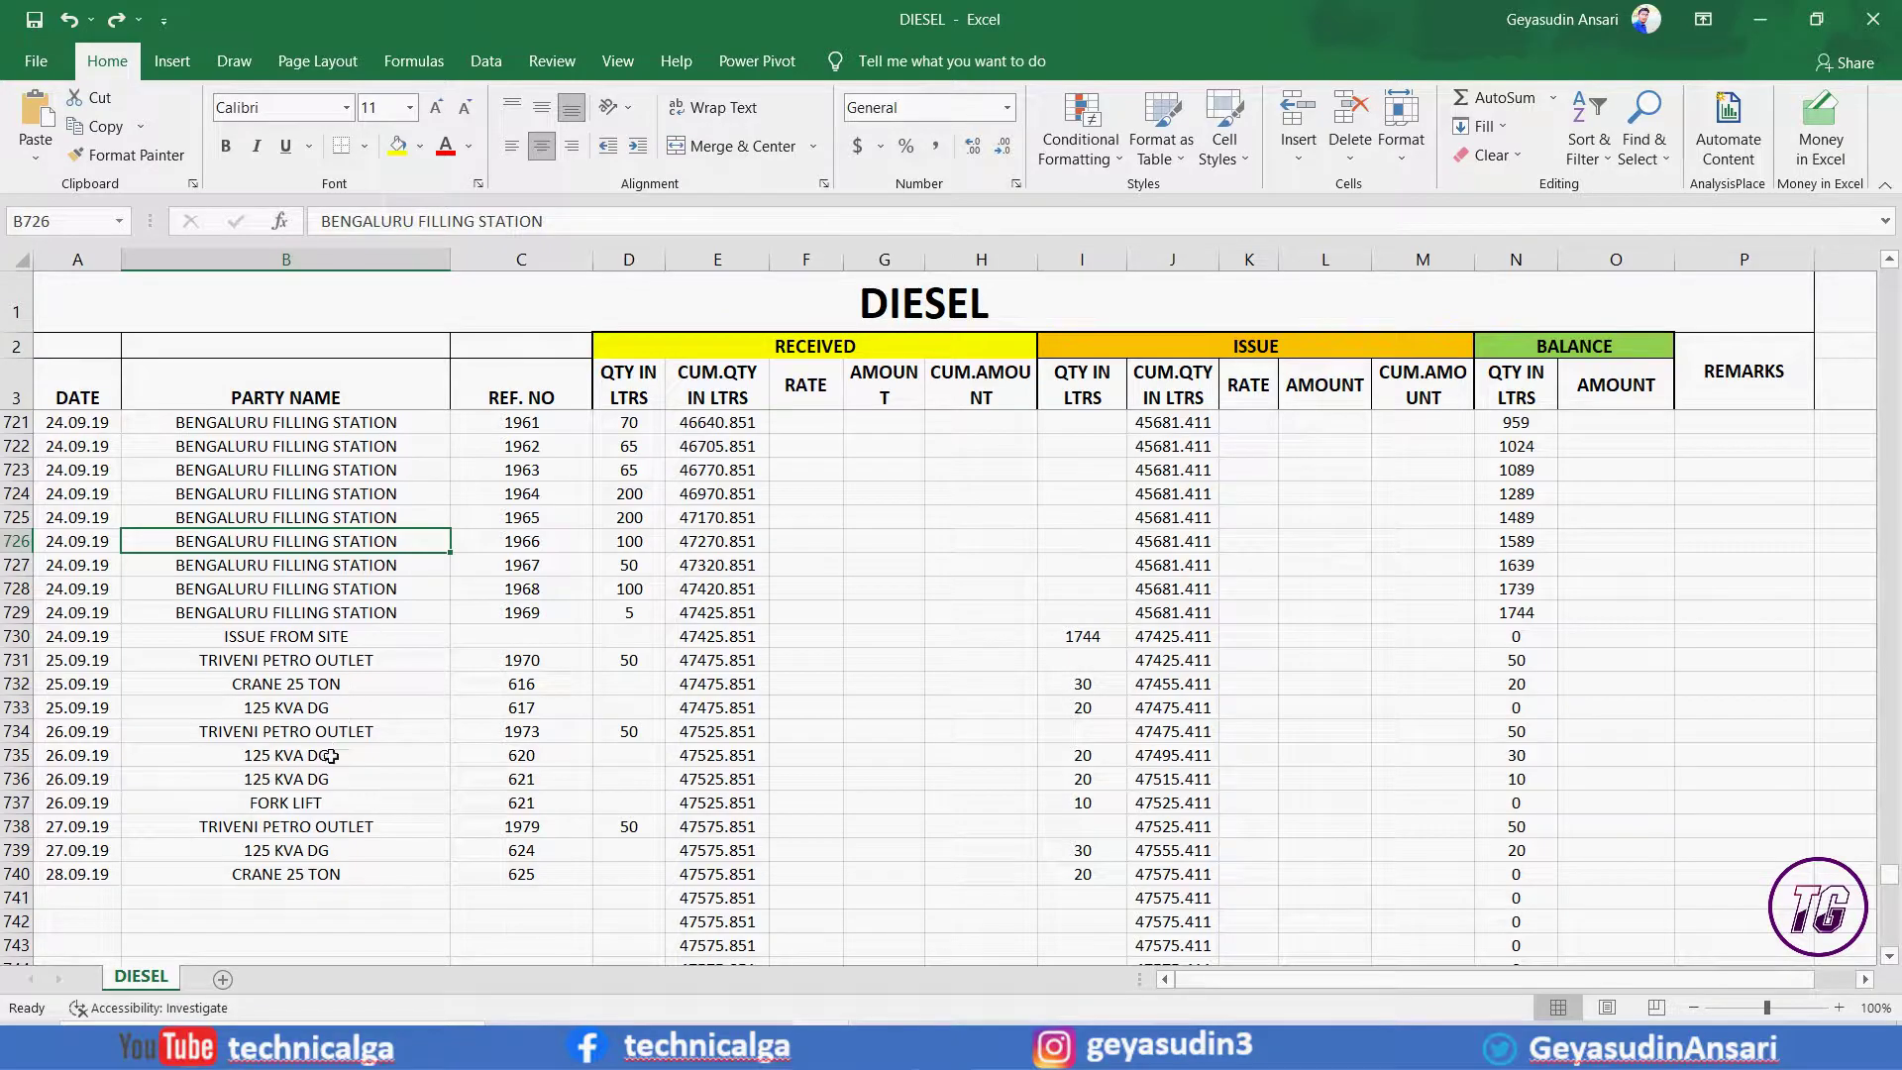
Try selecting the stock table with a drag, Ctrl+A and Ctrl+Space.
{"action": "left_click_drag", "start_coordinate": [89, 416], "coordinate": [1049, 827]}
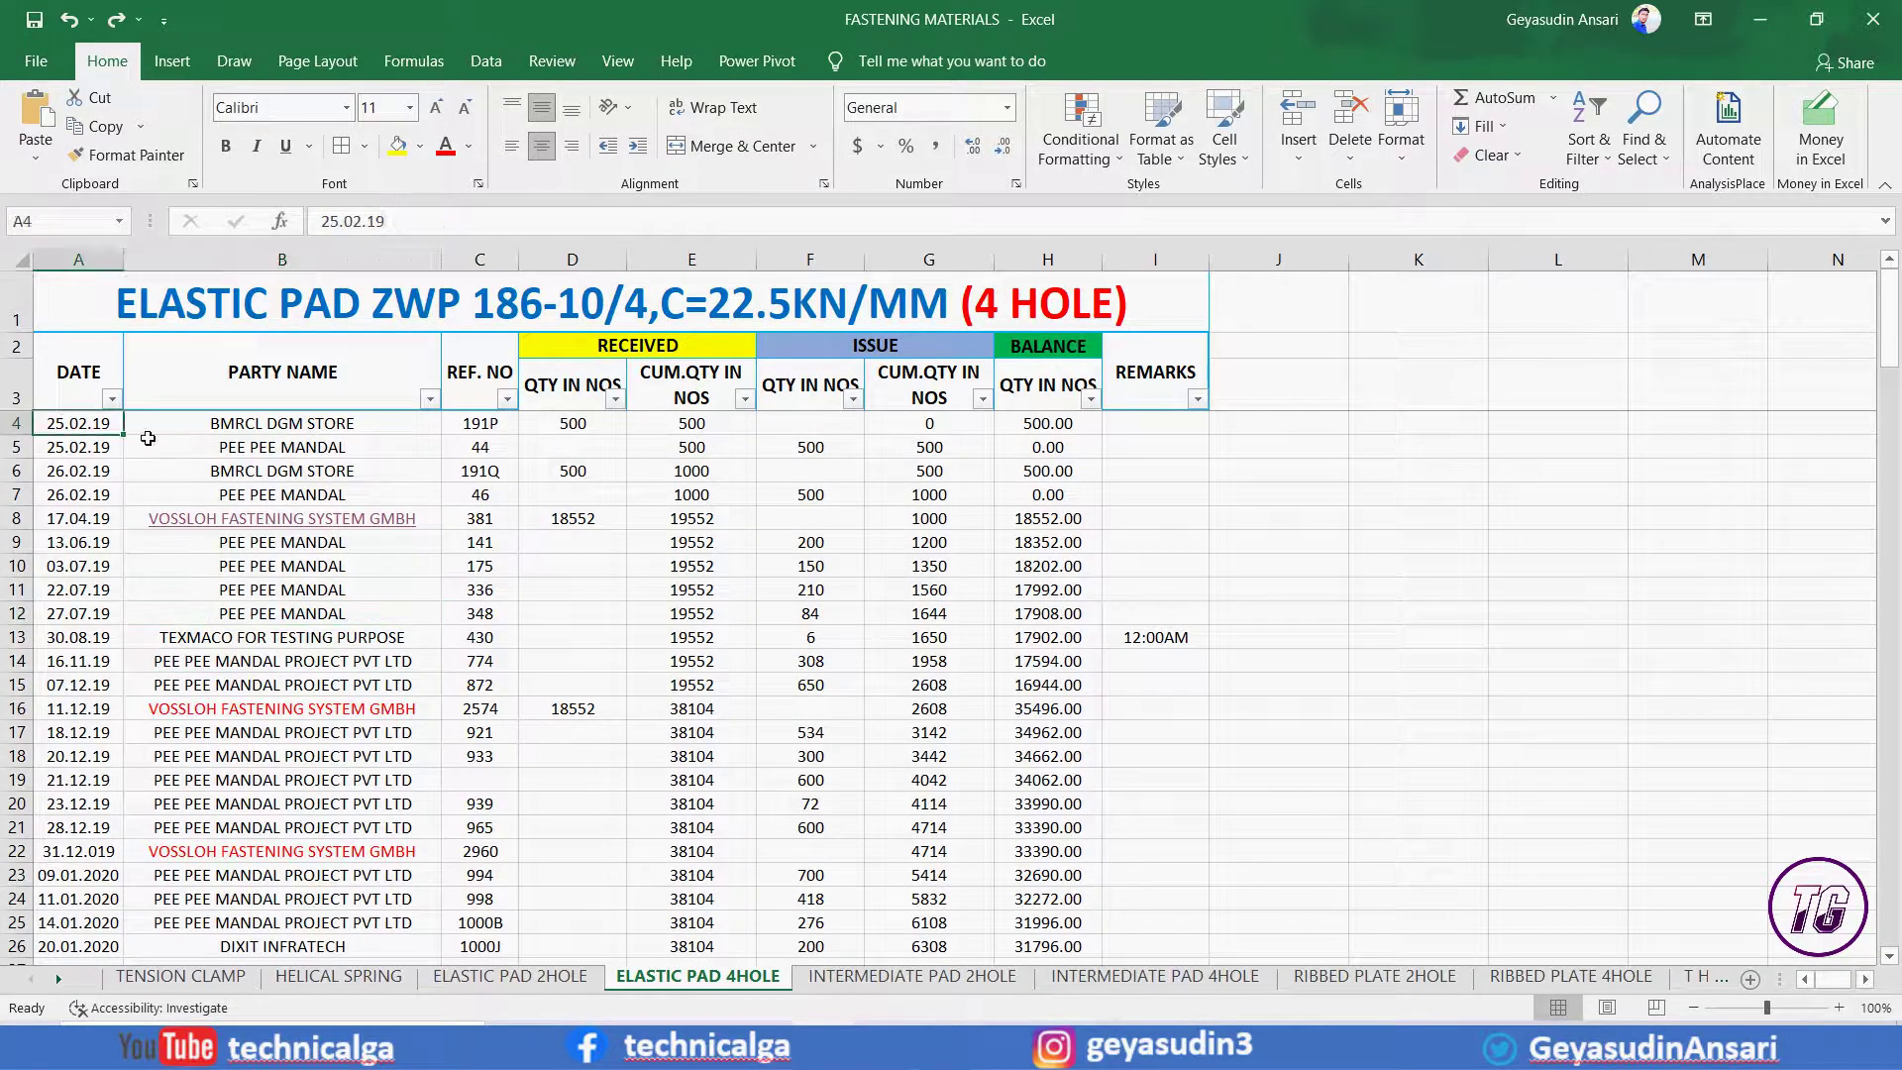
{"action": "left_click", "coordinate": [842, 549]}
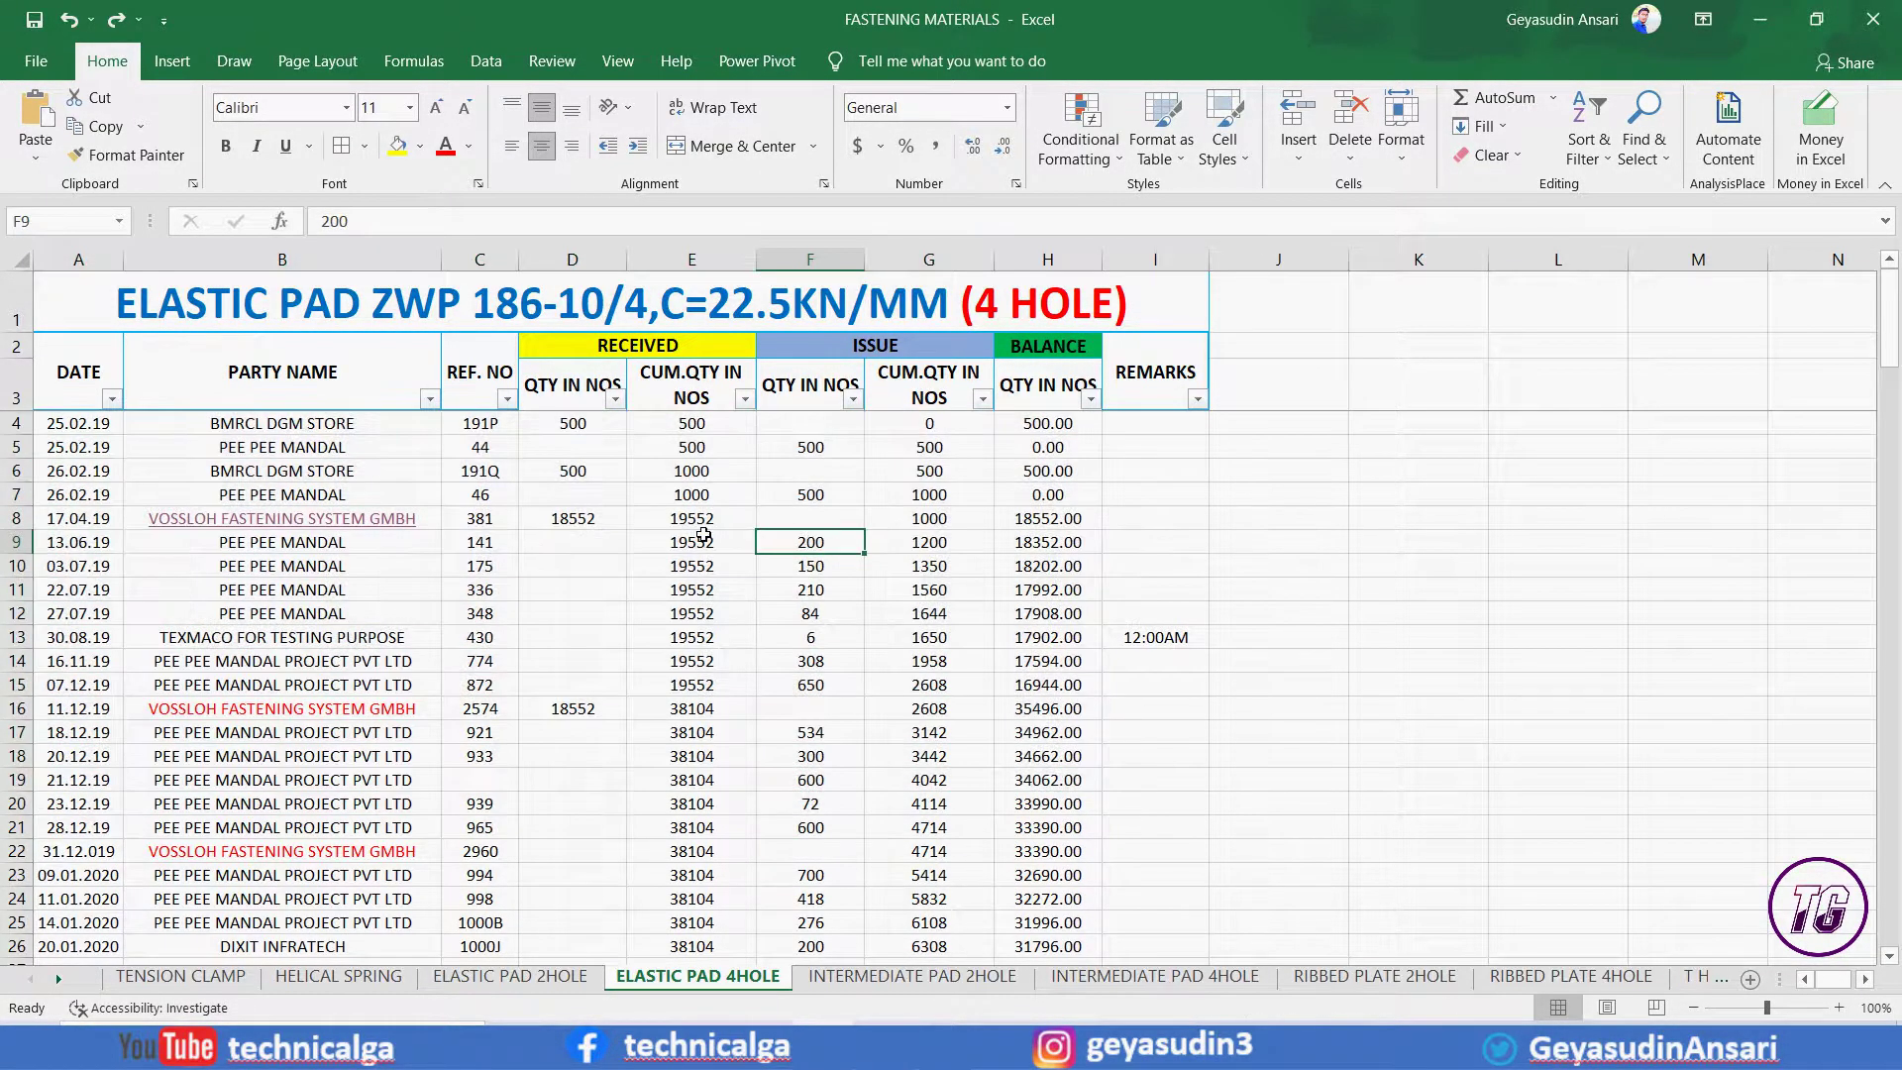
{"action": "key", "text": "ctrl+a"}
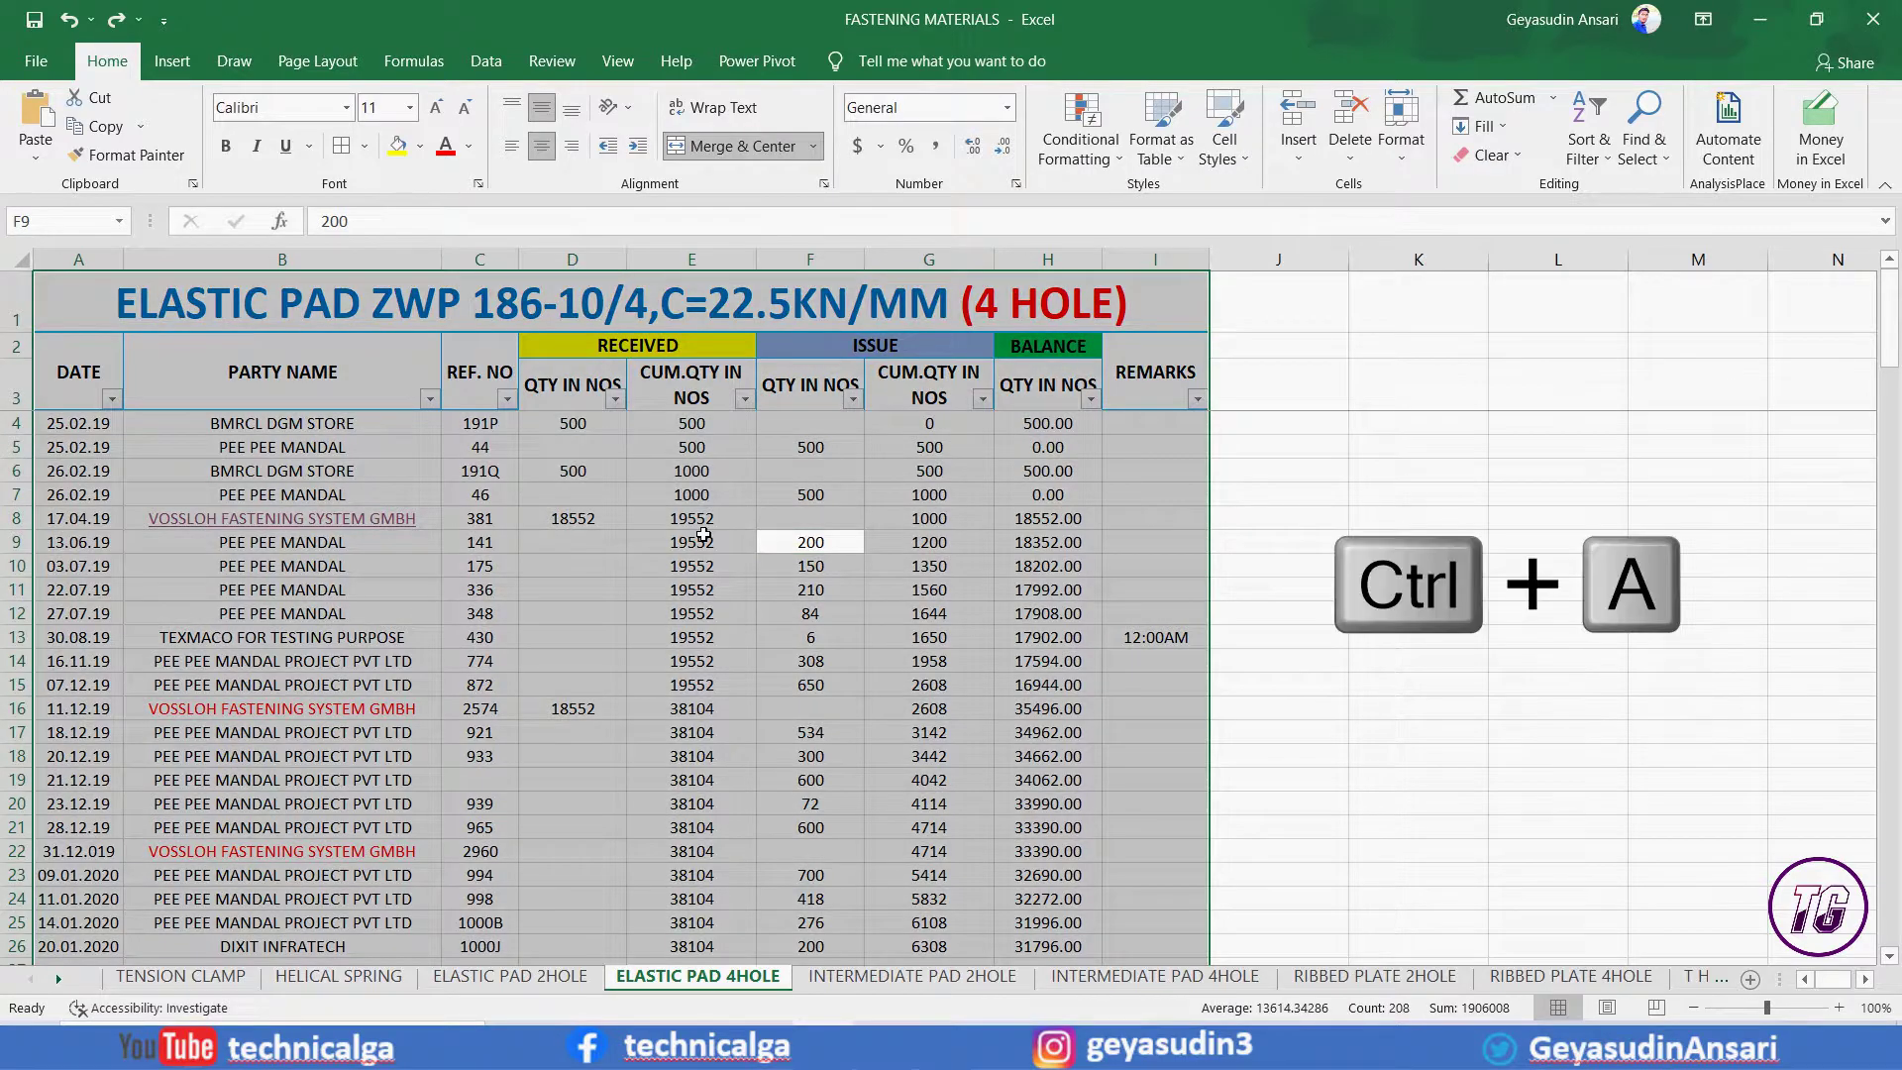
{"action": "left_click", "coordinate": [699, 540]}
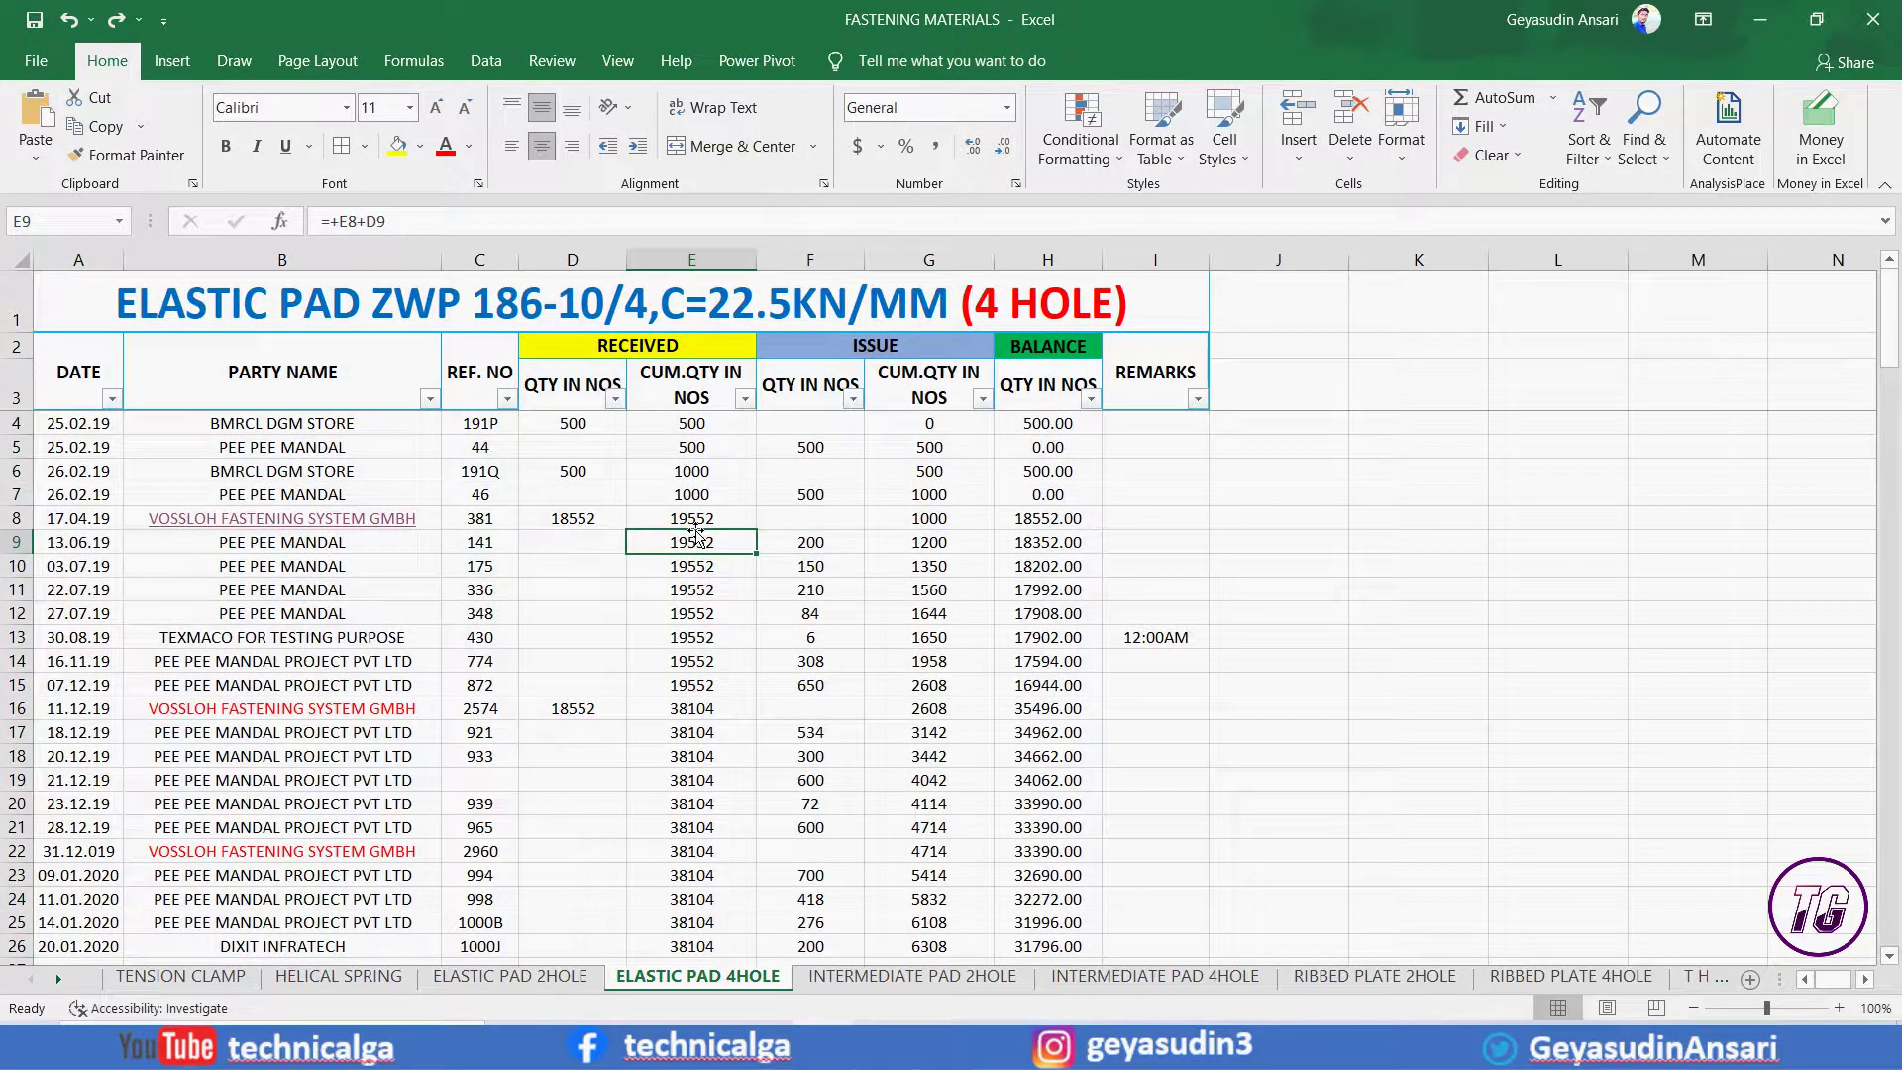
{"action": "key", "text": "ctrl+space"}
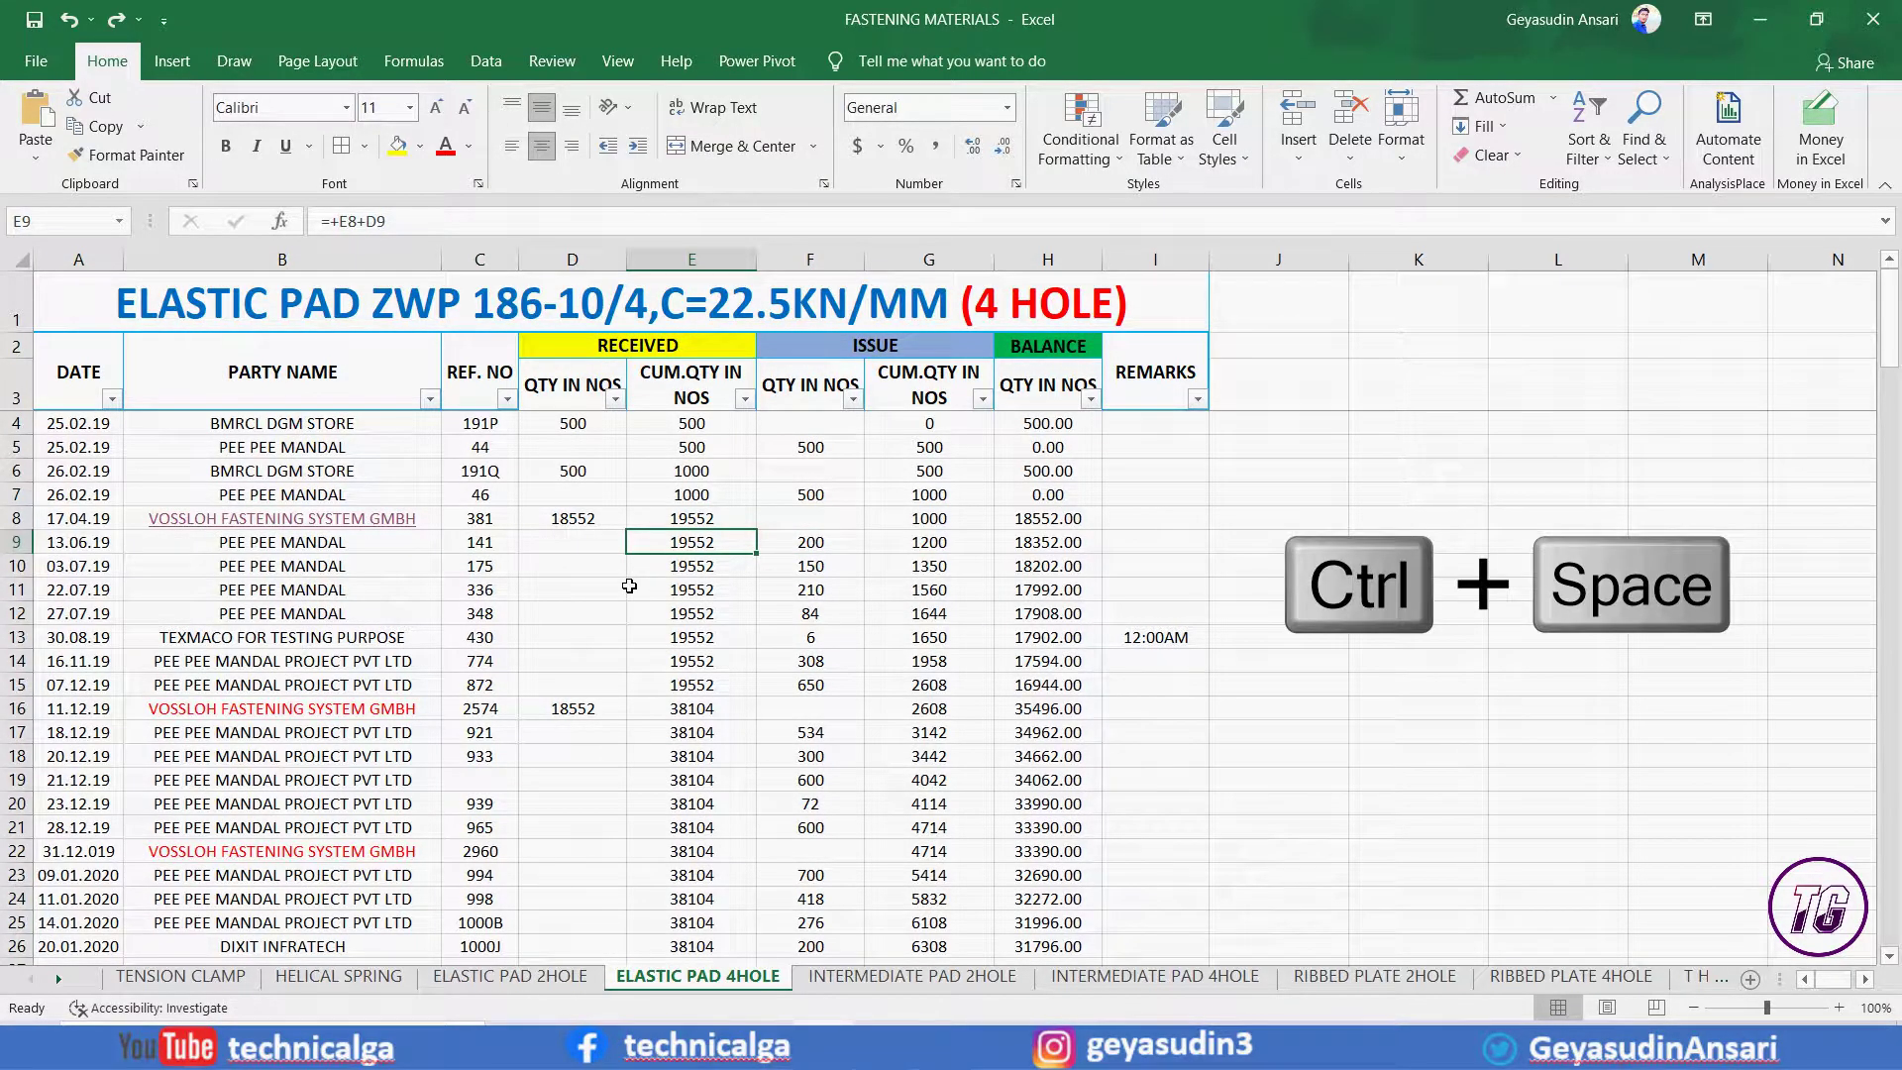
{"action": "key", "text": "ctrl+a"}
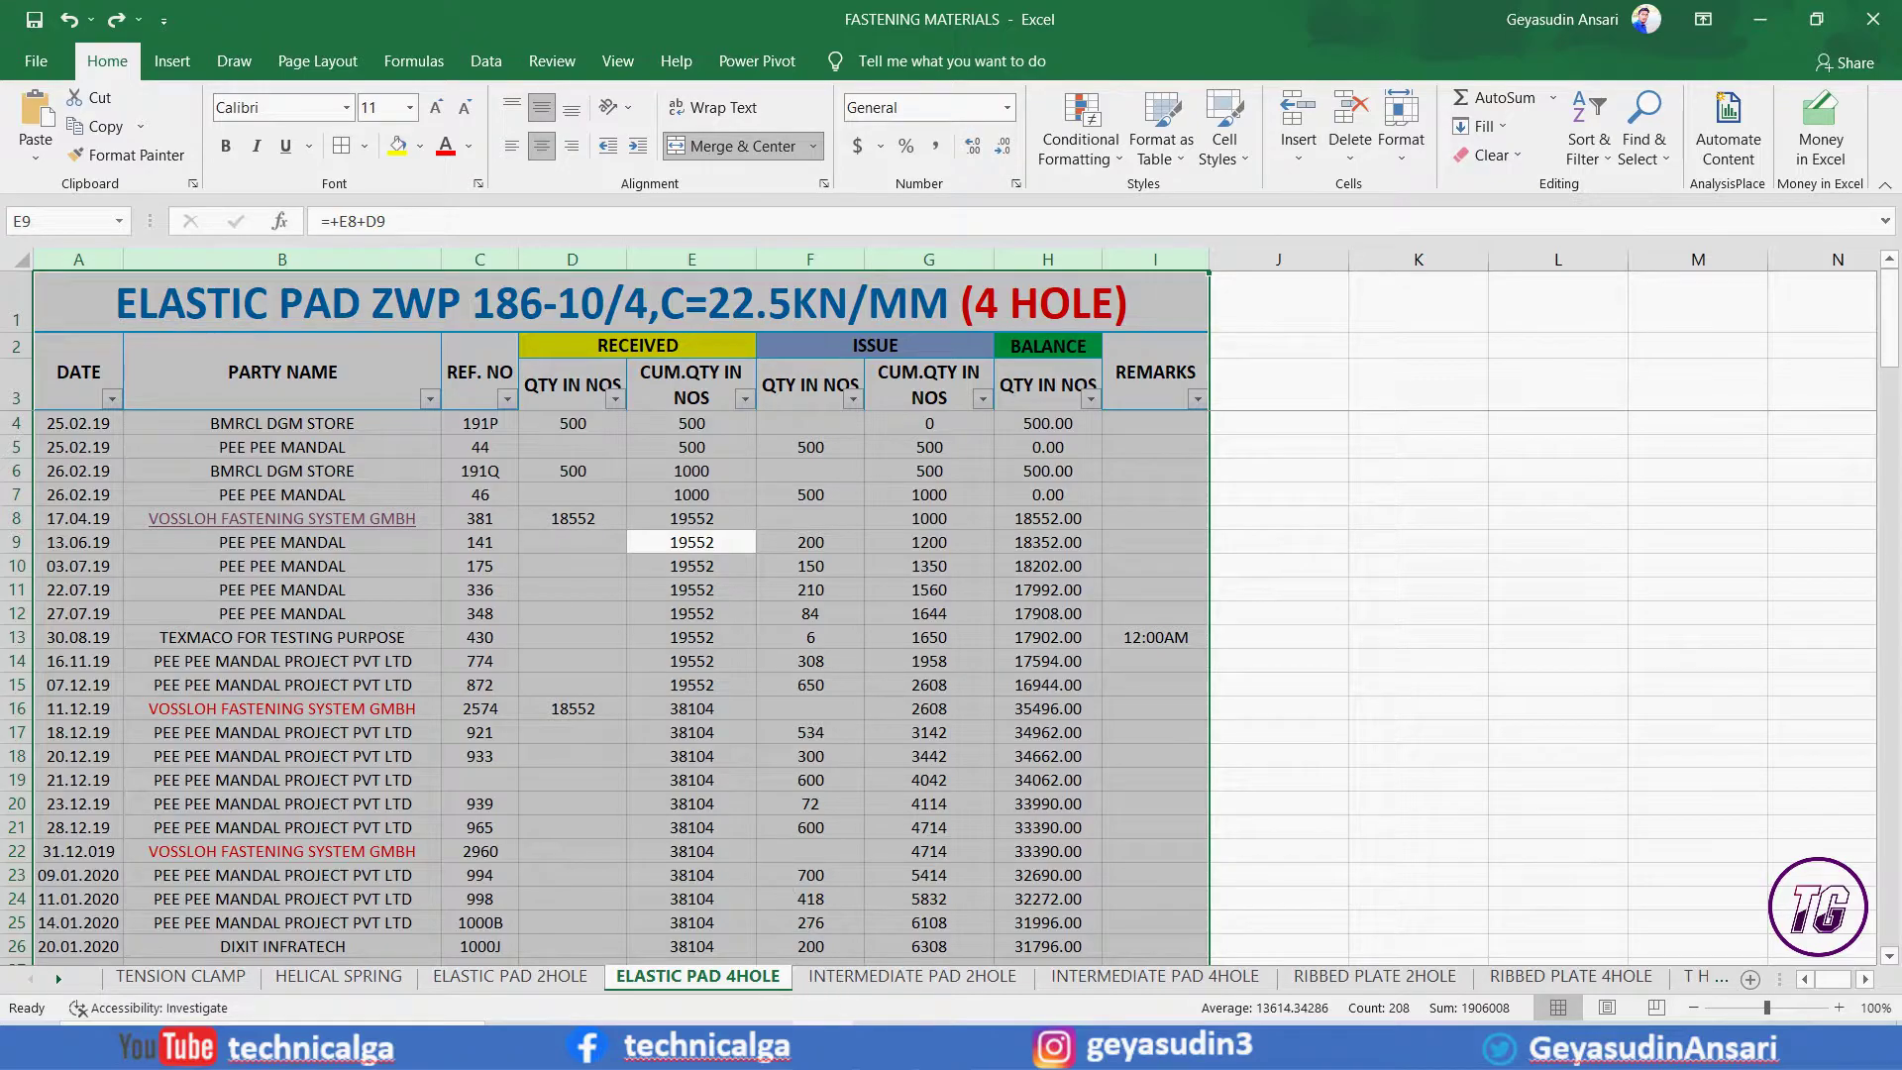
{"action": "key", "text": "Down"}
{"action": "key", "text": "Down"}
{"action": "key", "text": "Down"}
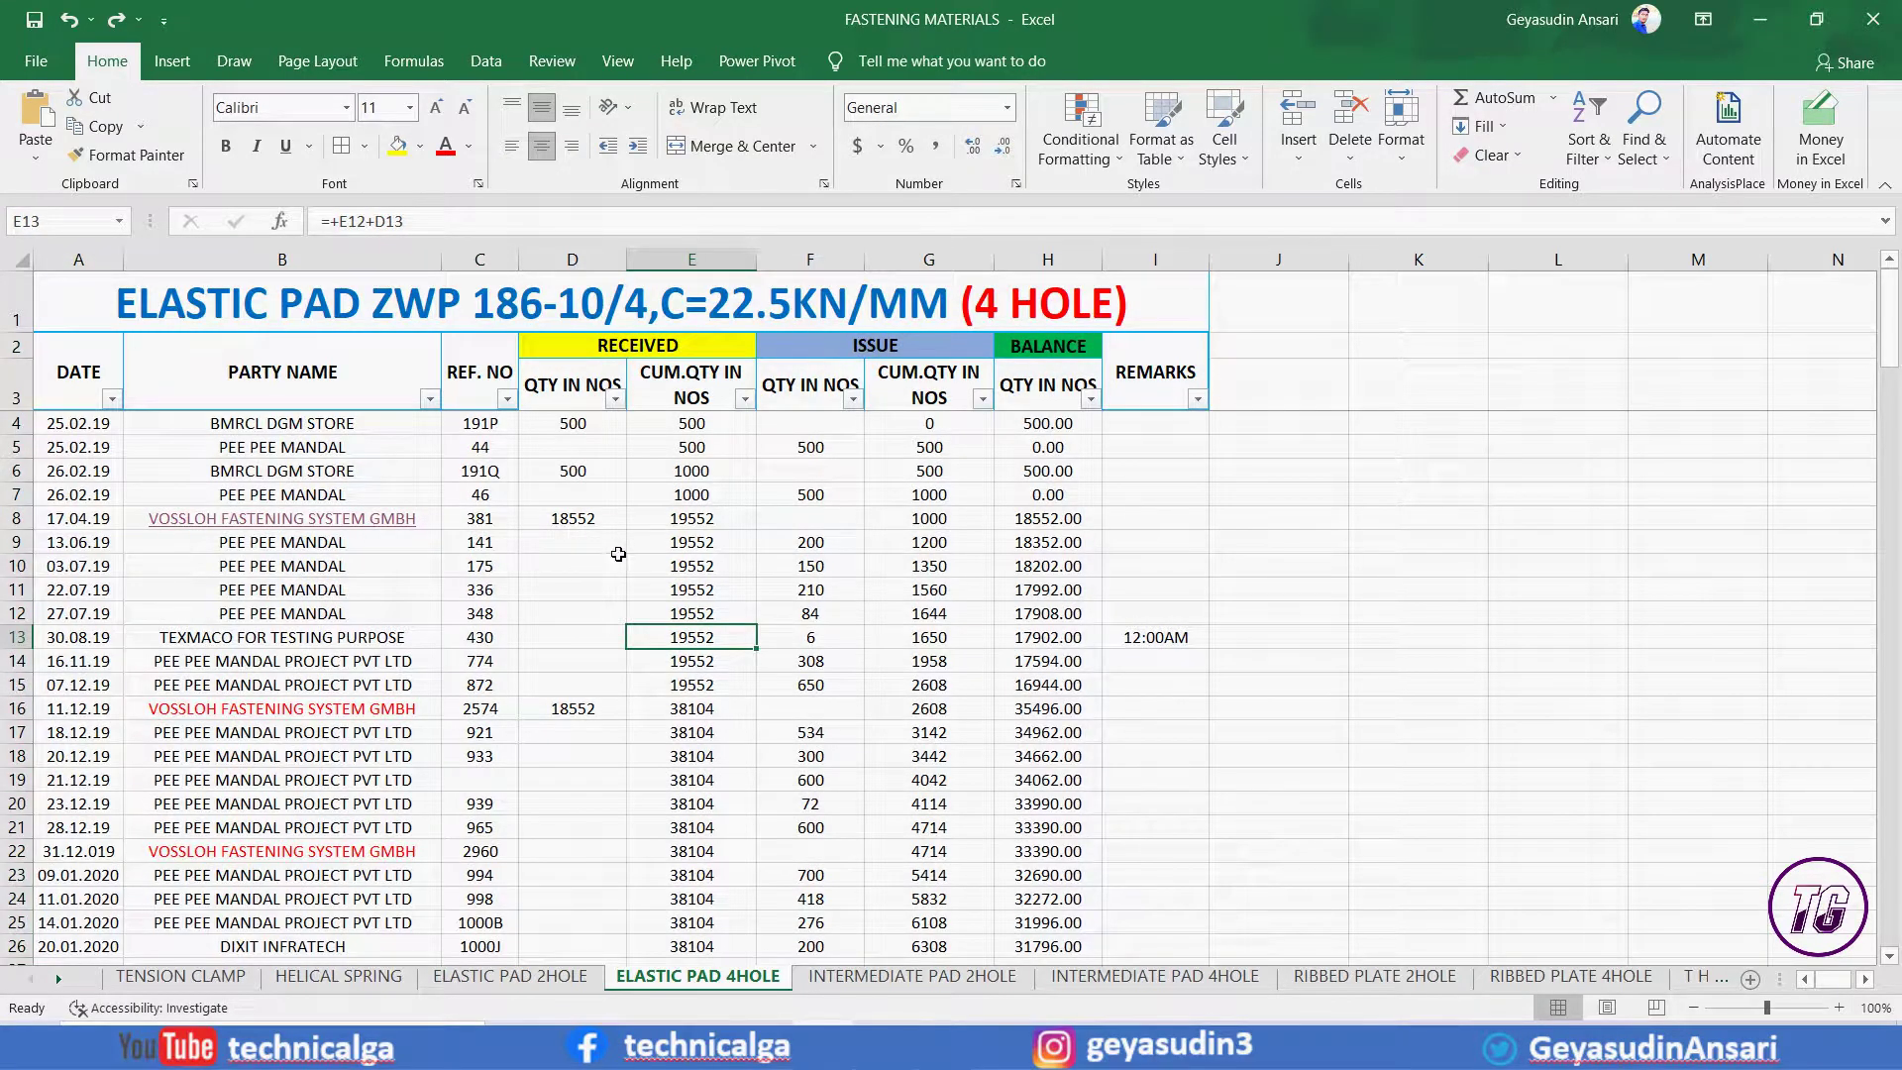
Select E10 and use Ctrl+[ to select its direct precedents E9 and D10.
{"action": "left_click", "coordinate": [706, 587]}
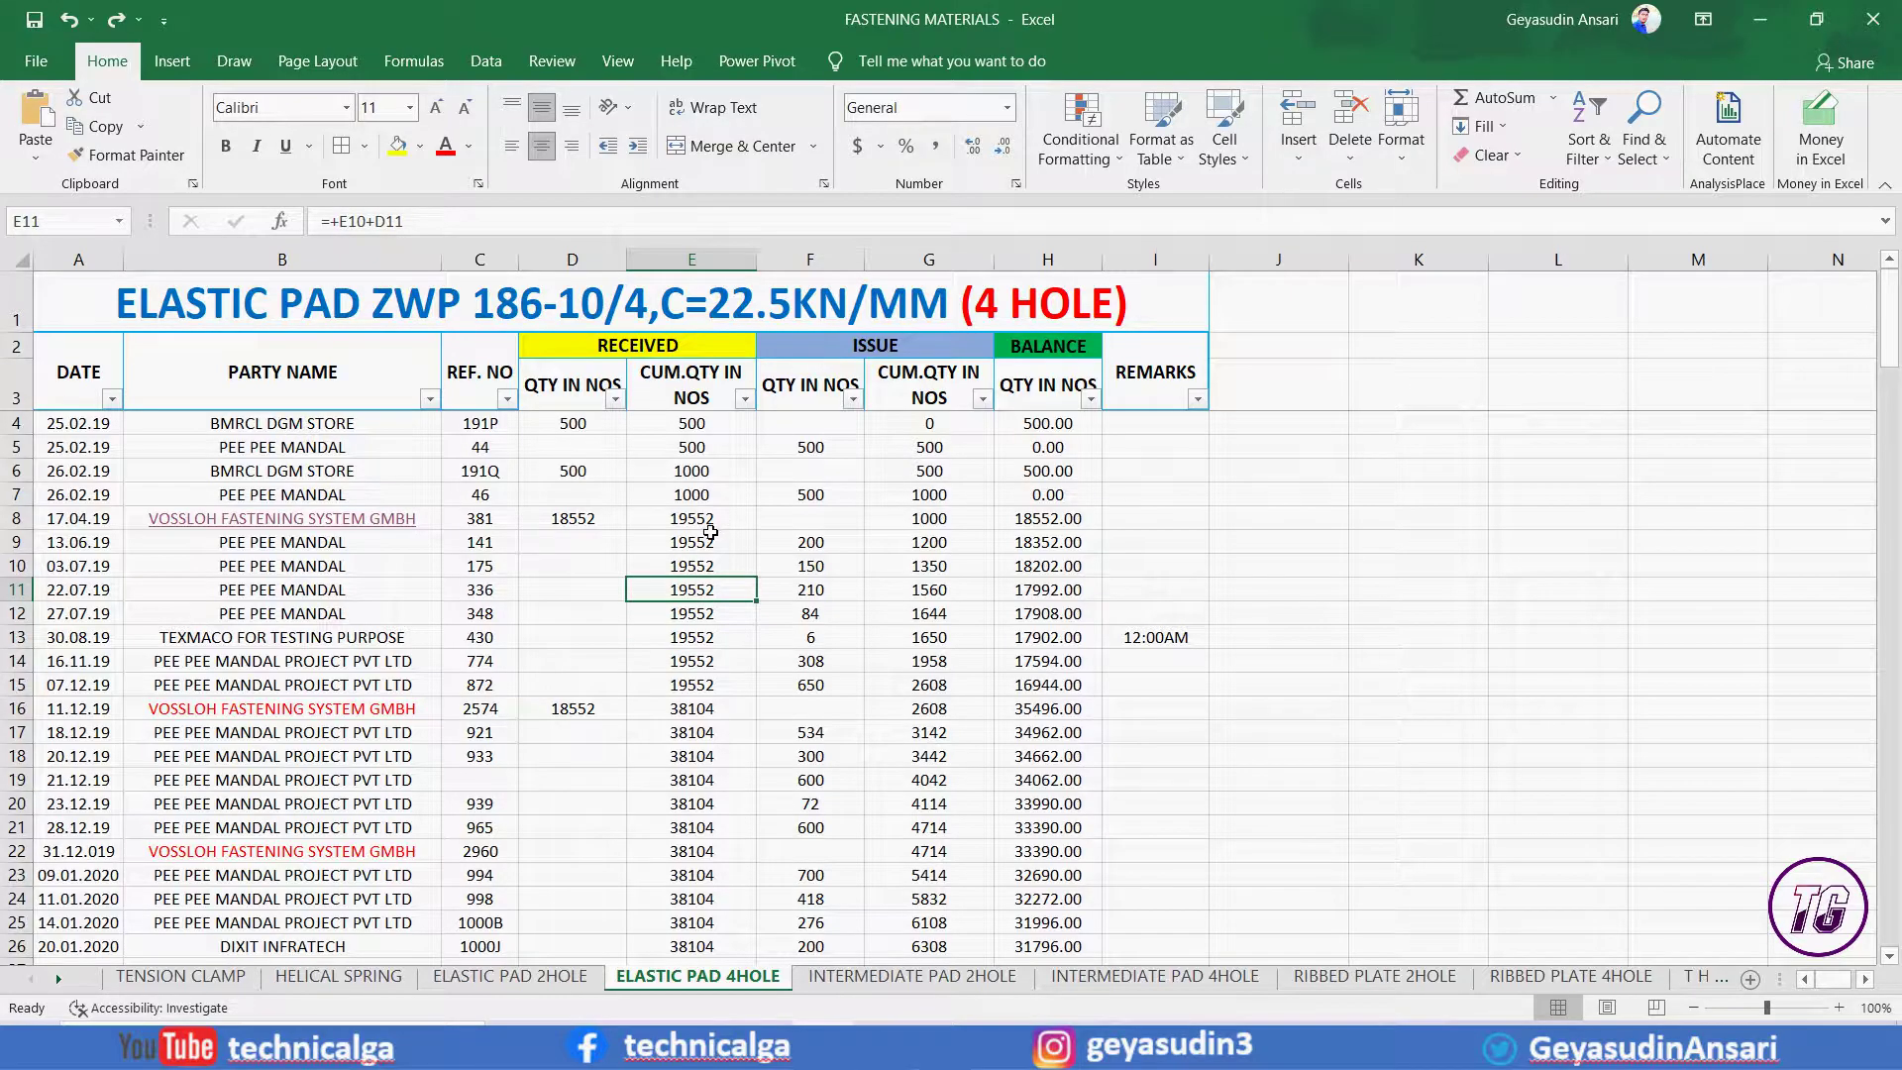
{"action": "left_click", "coordinate": [710, 535]}
{"action": "left_click", "coordinate": [688, 559]}
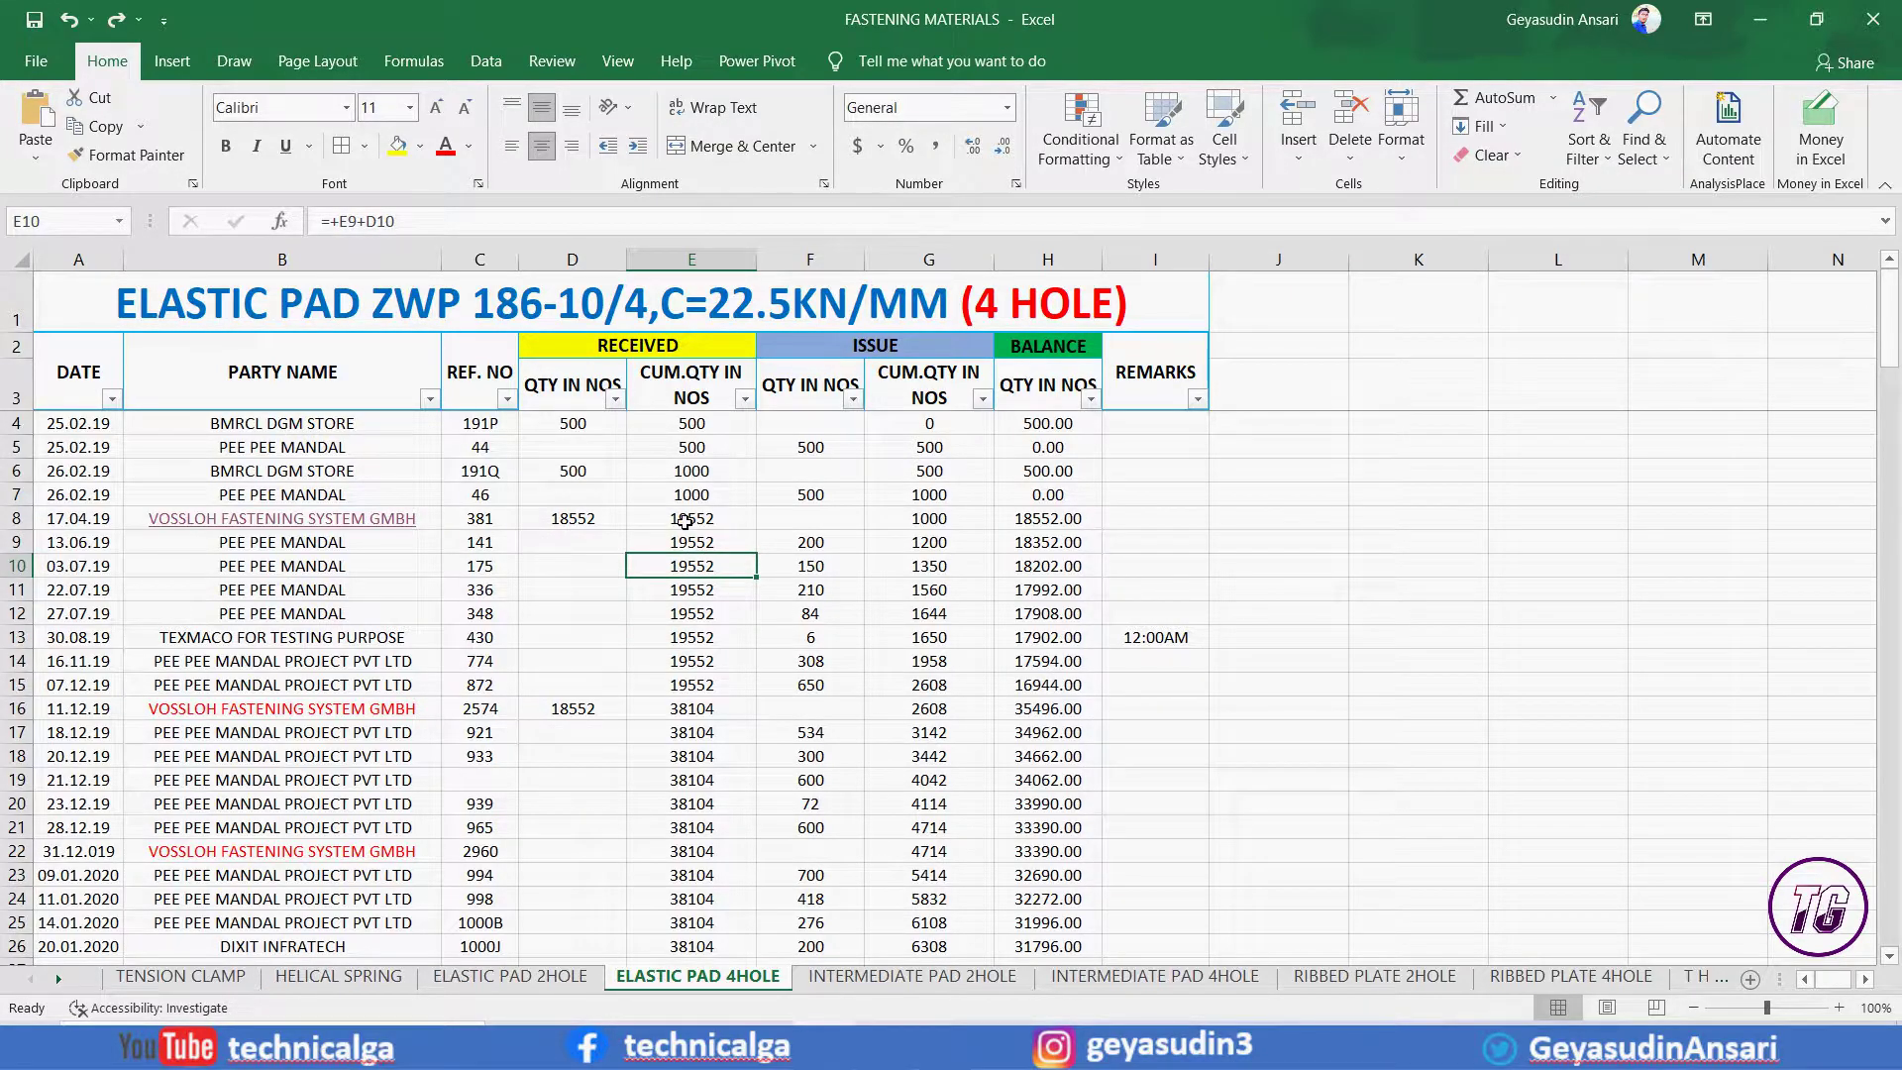
{"action": "left_click", "coordinate": [685, 523]}
{"action": "left_click", "coordinate": [695, 493]}
{"action": "left_click", "coordinate": [698, 570]}
{"action": "left_click", "coordinate": [688, 515]}
{"action": "left_click", "coordinate": [684, 550]}
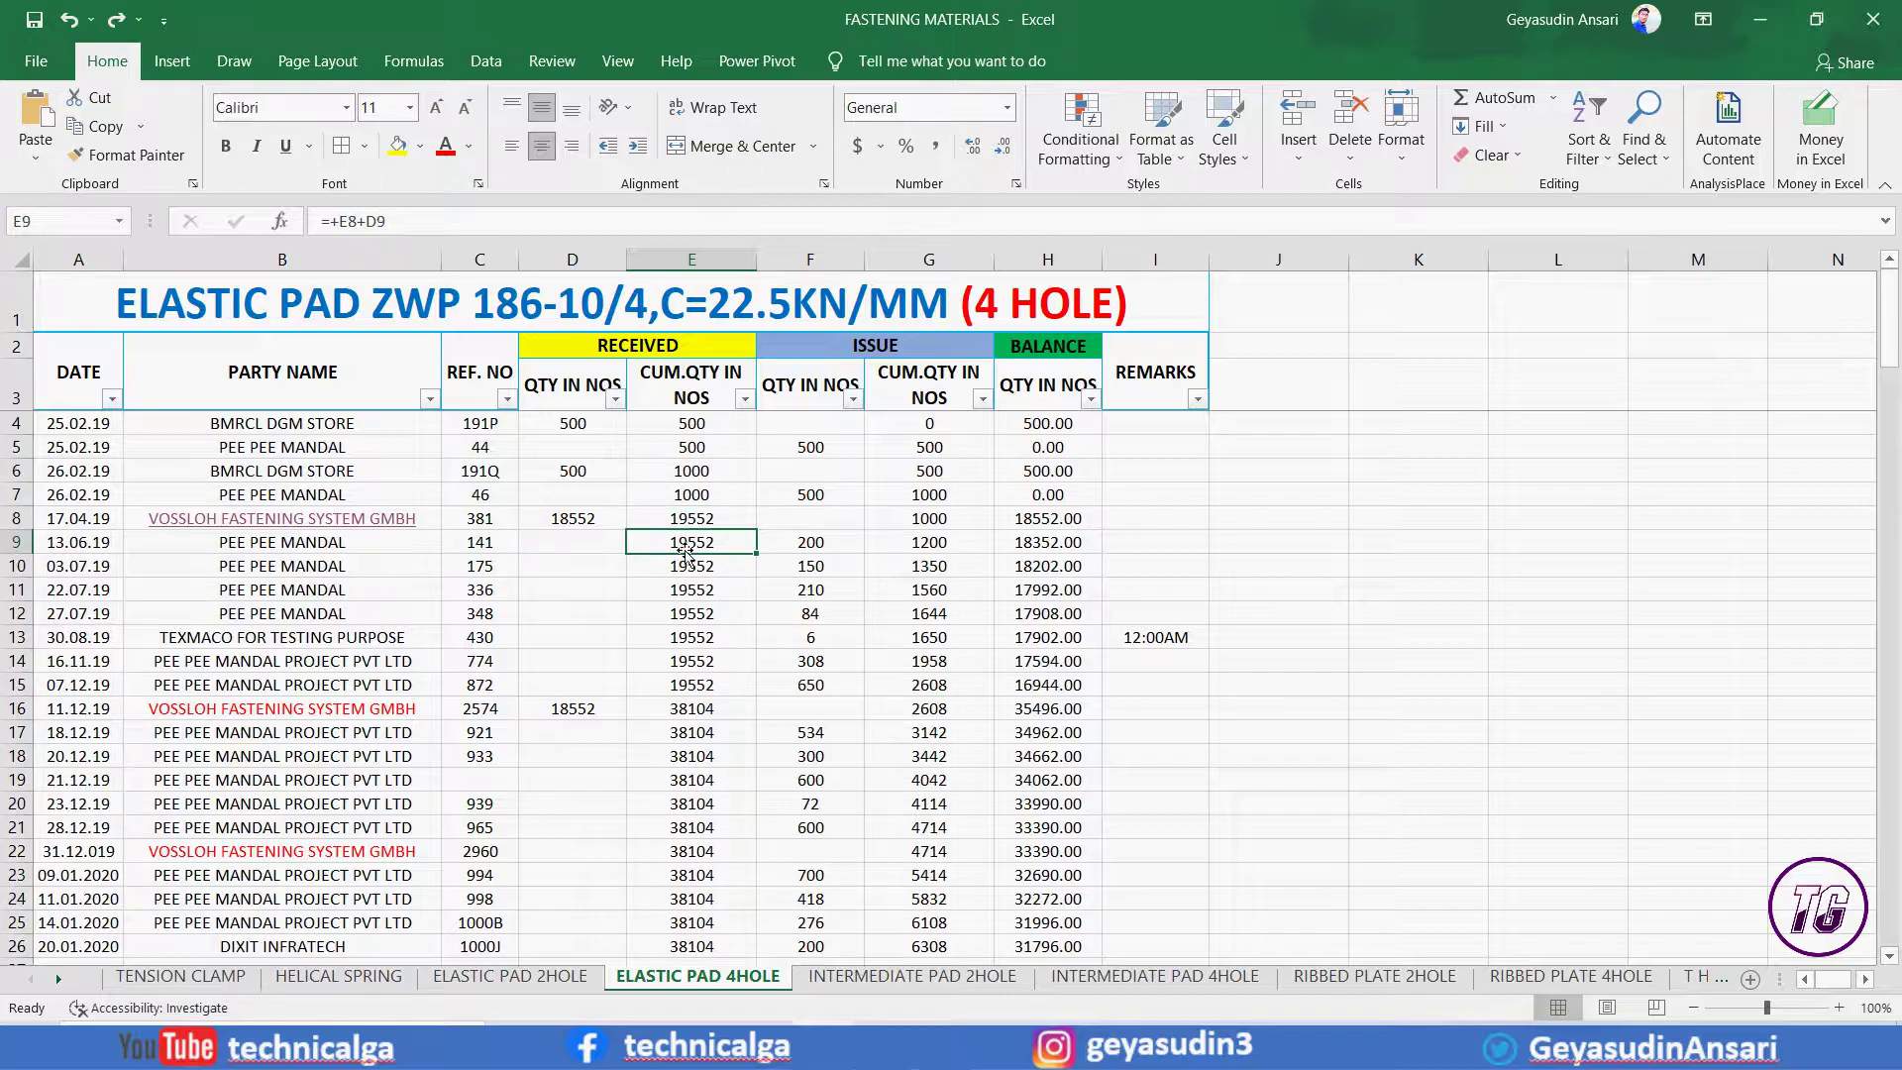
{"action": "left_click", "coordinate": [683, 492]}
{"action": "left_click", "coordinate": [681, 558]}
{"action": "left_click", "coordinate": [682, 513]}
{"action": "left_click", "coordinate": [691, 567]}
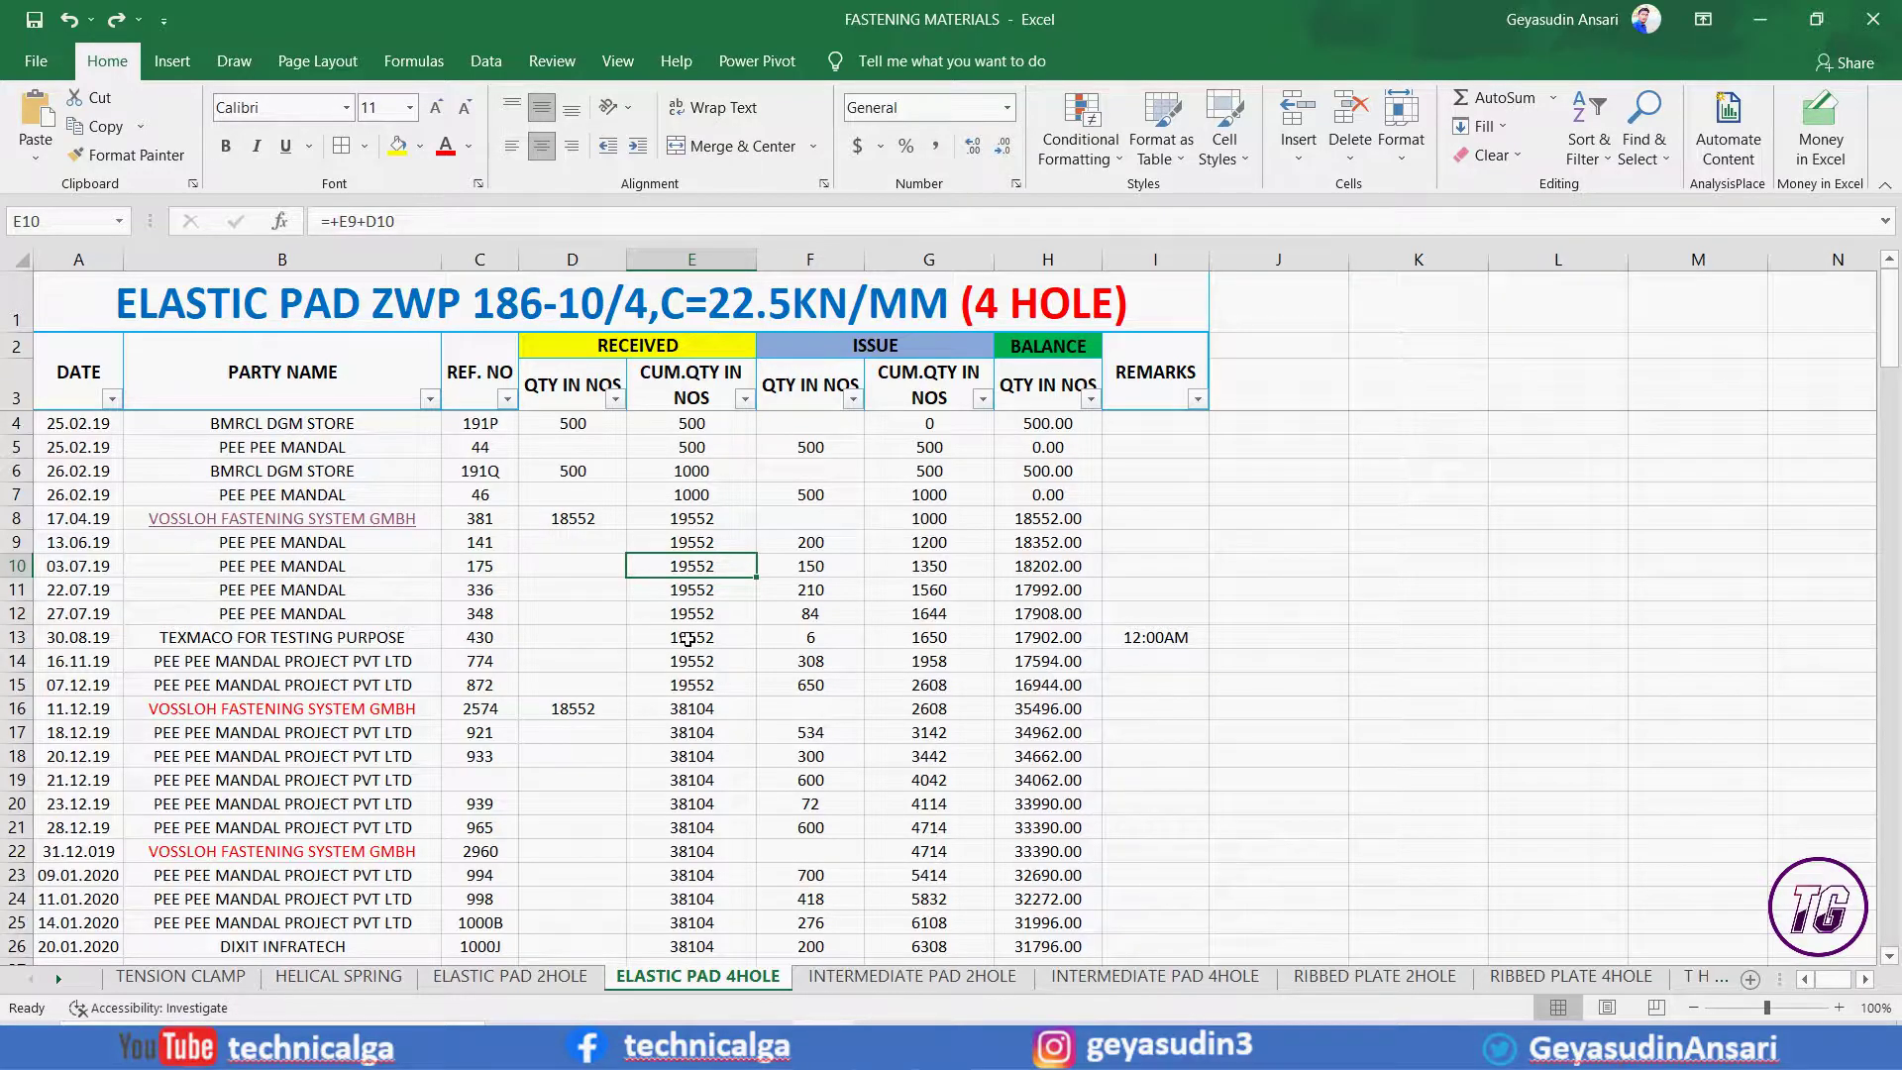
{"action": "key", "text": "ctrl+bracketleft"}
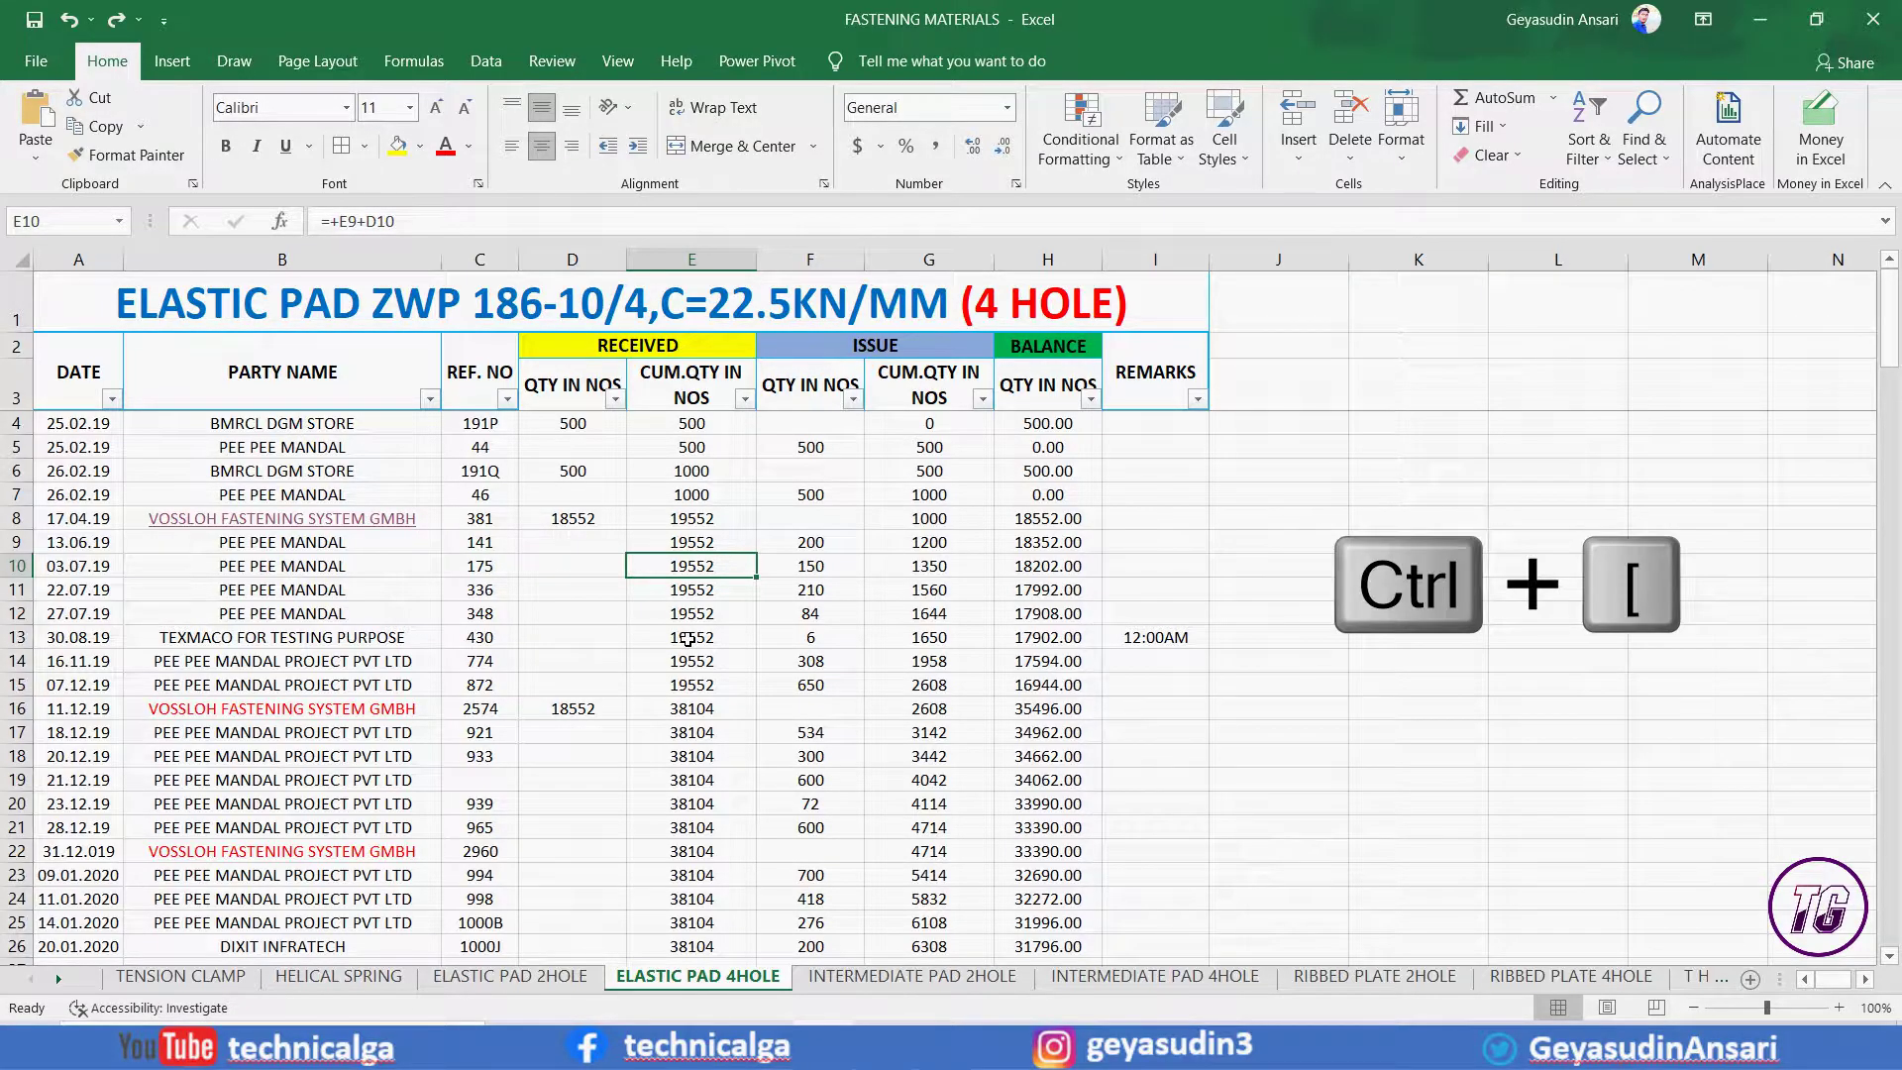
{"action": "key", "text": "ctrl+bracketleft"}
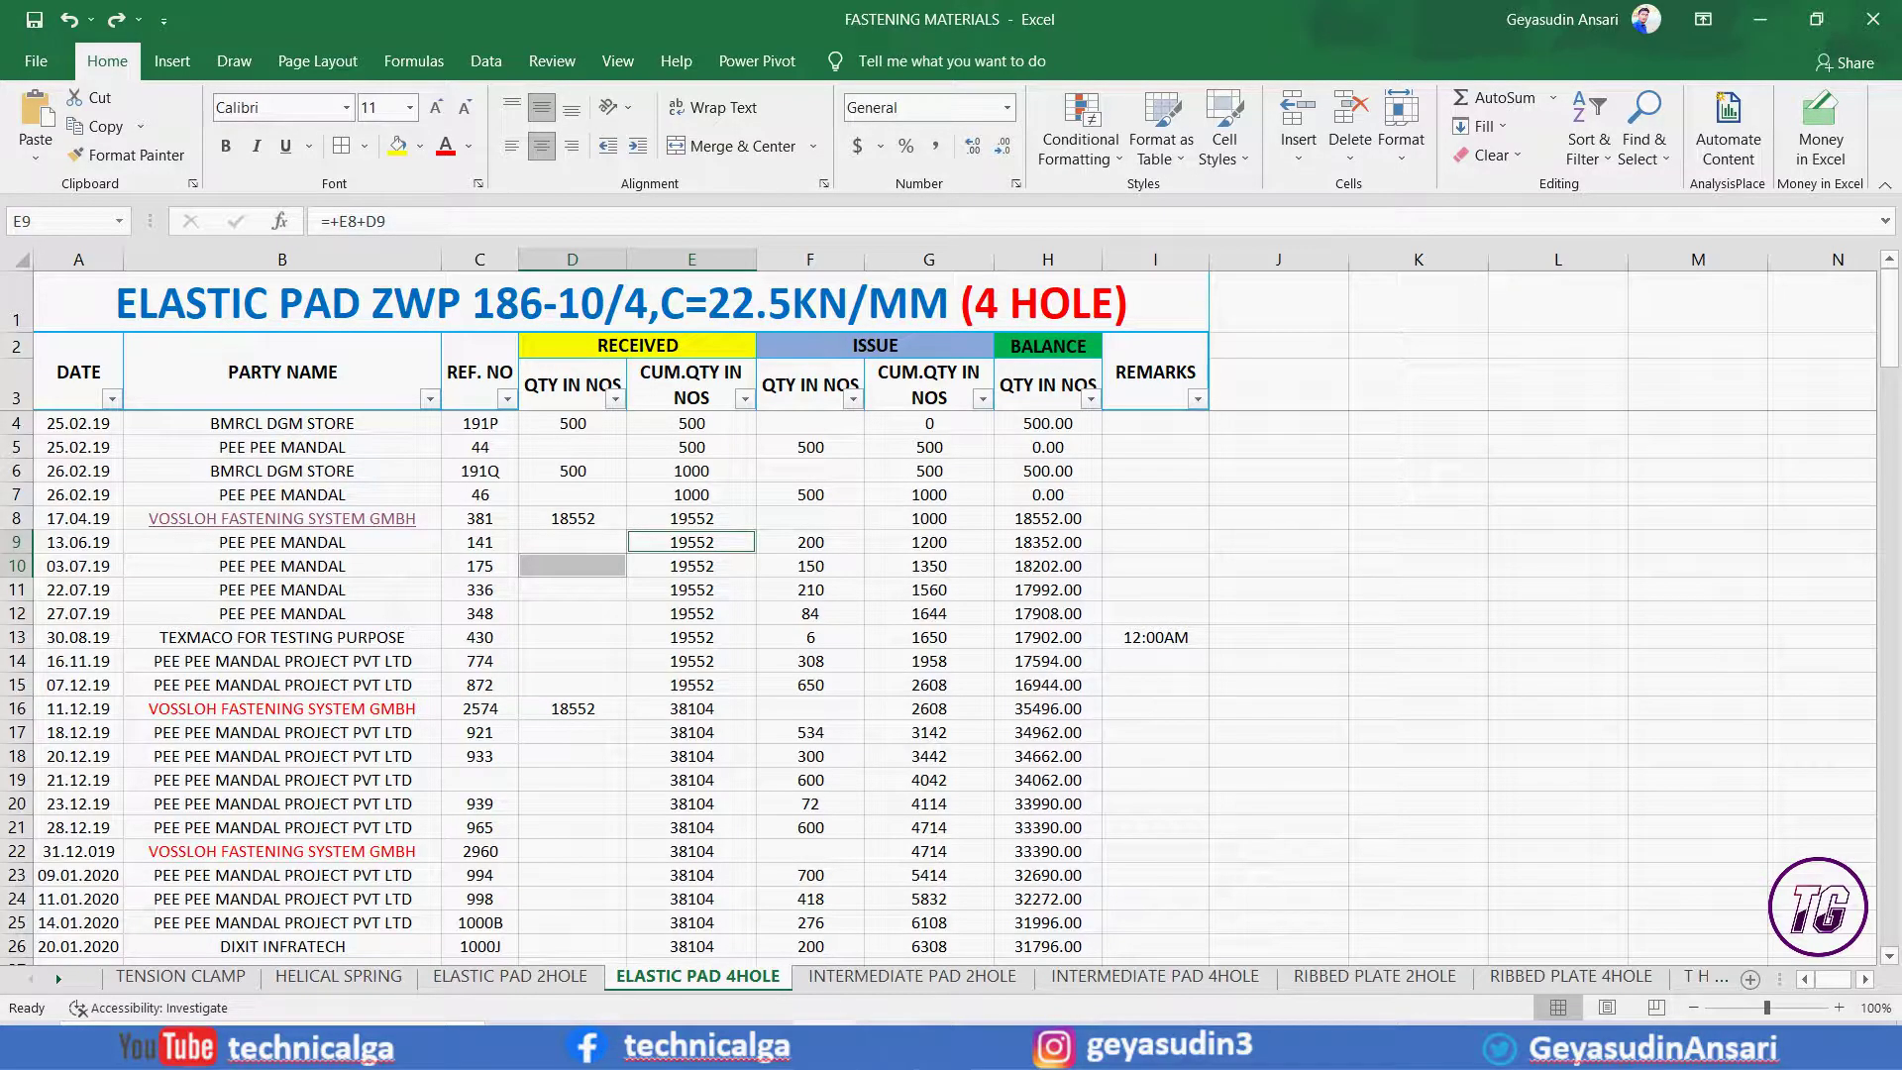
Delete the 12:00AM entry from REMARKS cell I13.
{"action": "left_click", "coordinate": [606, 612]}
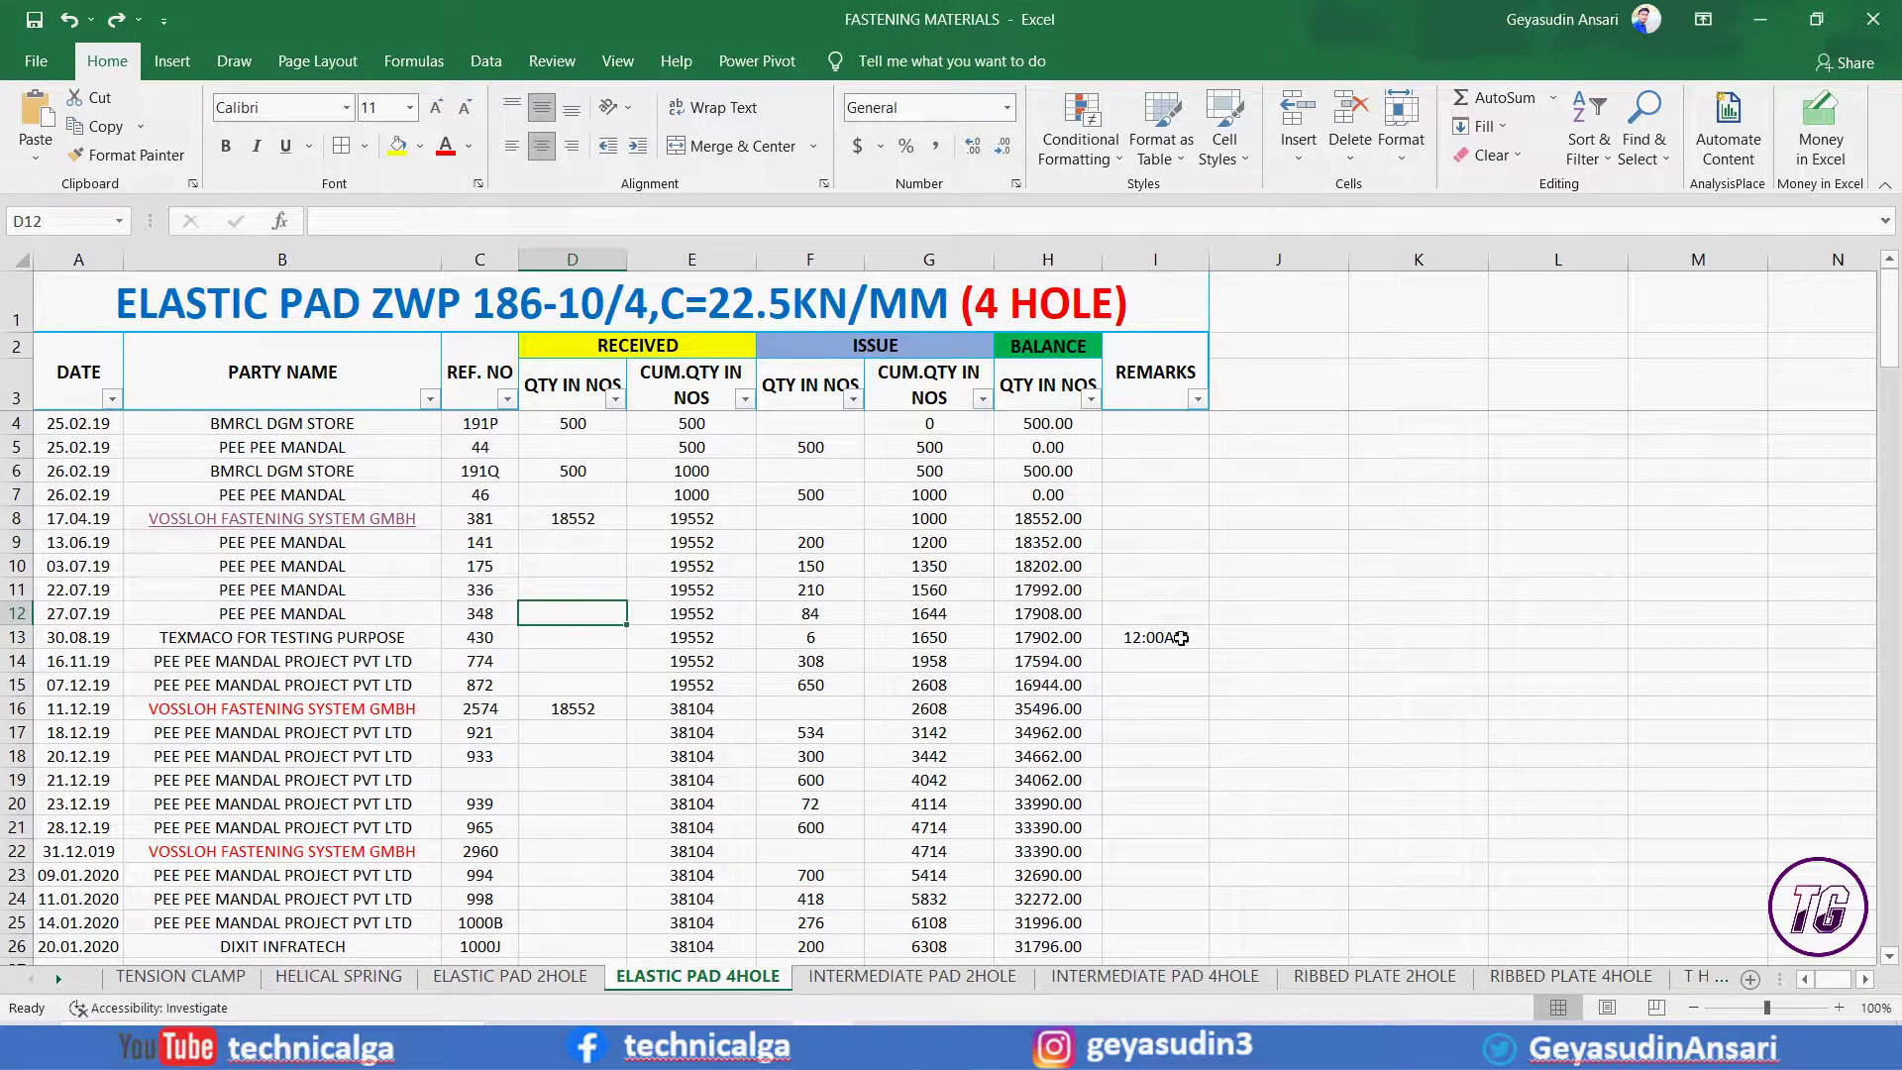
{"action": "left_click", "coordinate": [1181, 638]}
{"action": "key", "text": "Delete"}
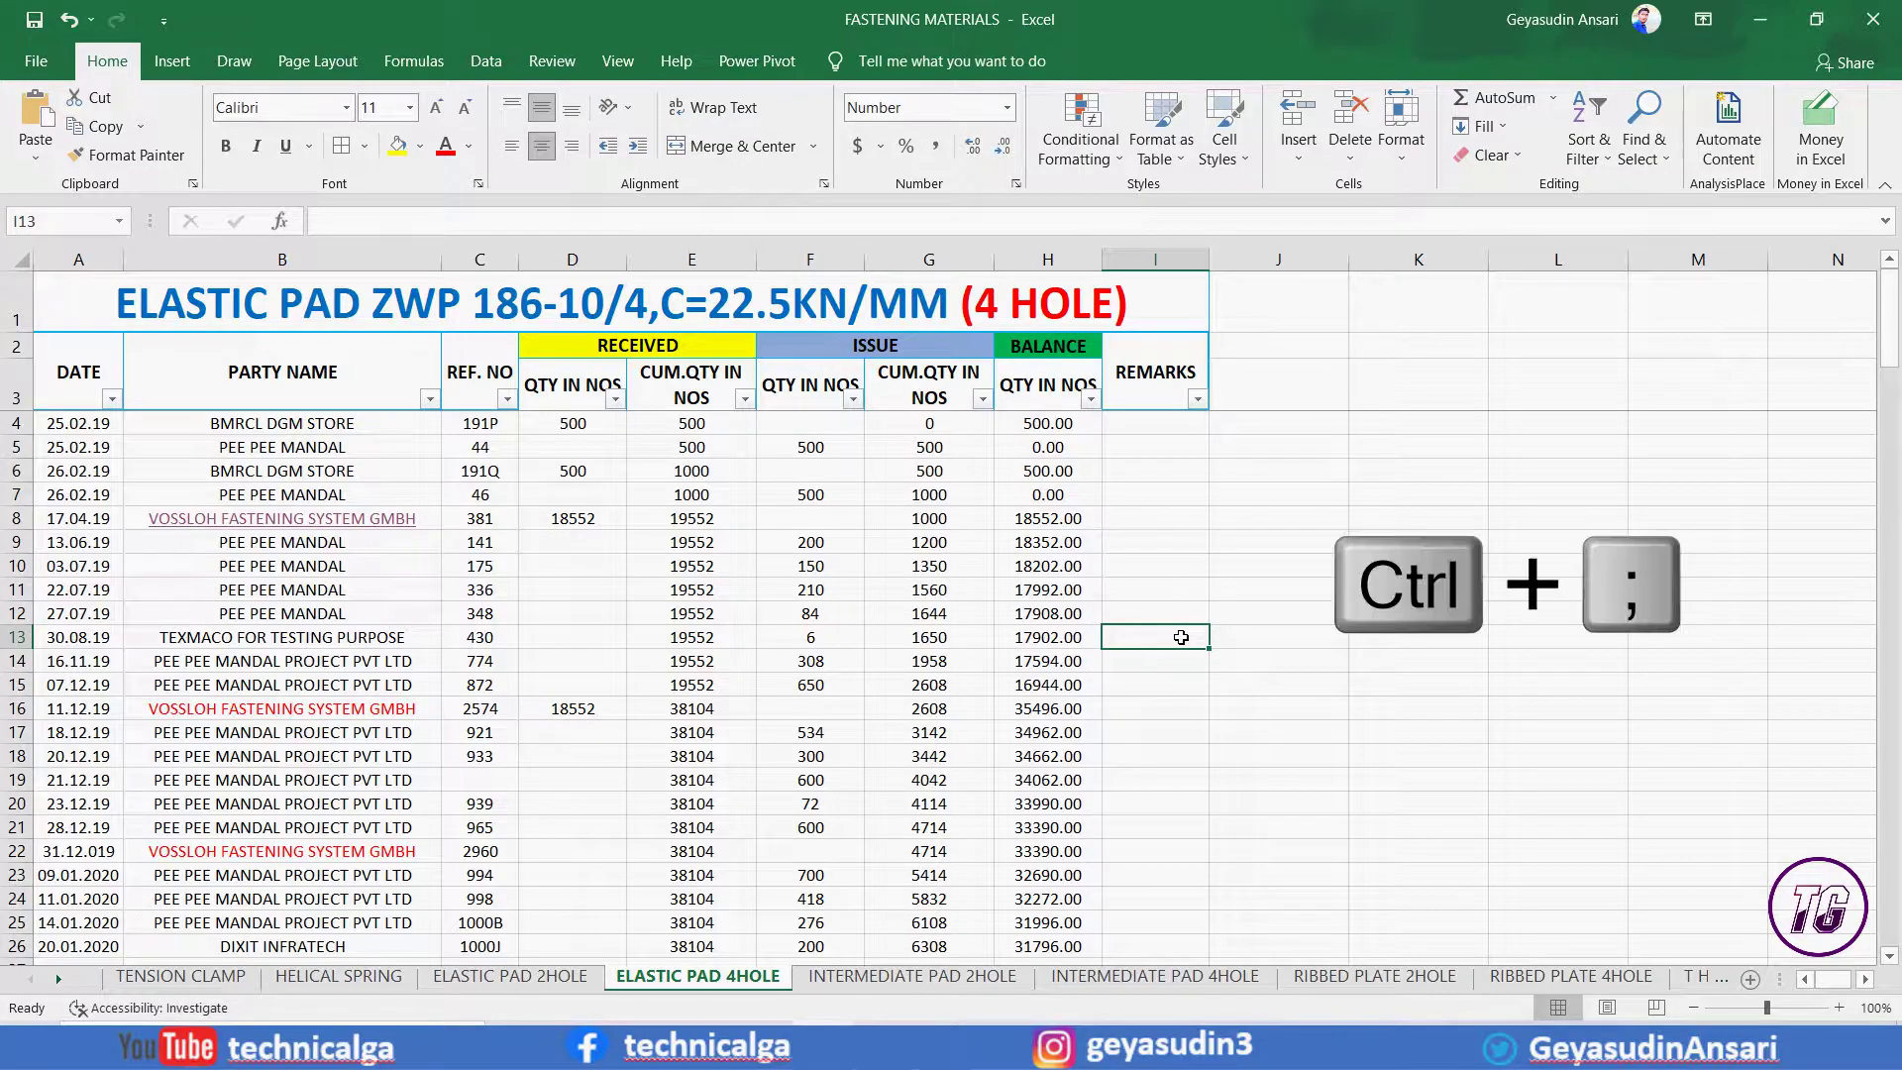
Insert today's date in I13 with Ctrl+;, then undo it so I13 stays blank.
{"action": "key", "text": "ctrl+semicolon"}
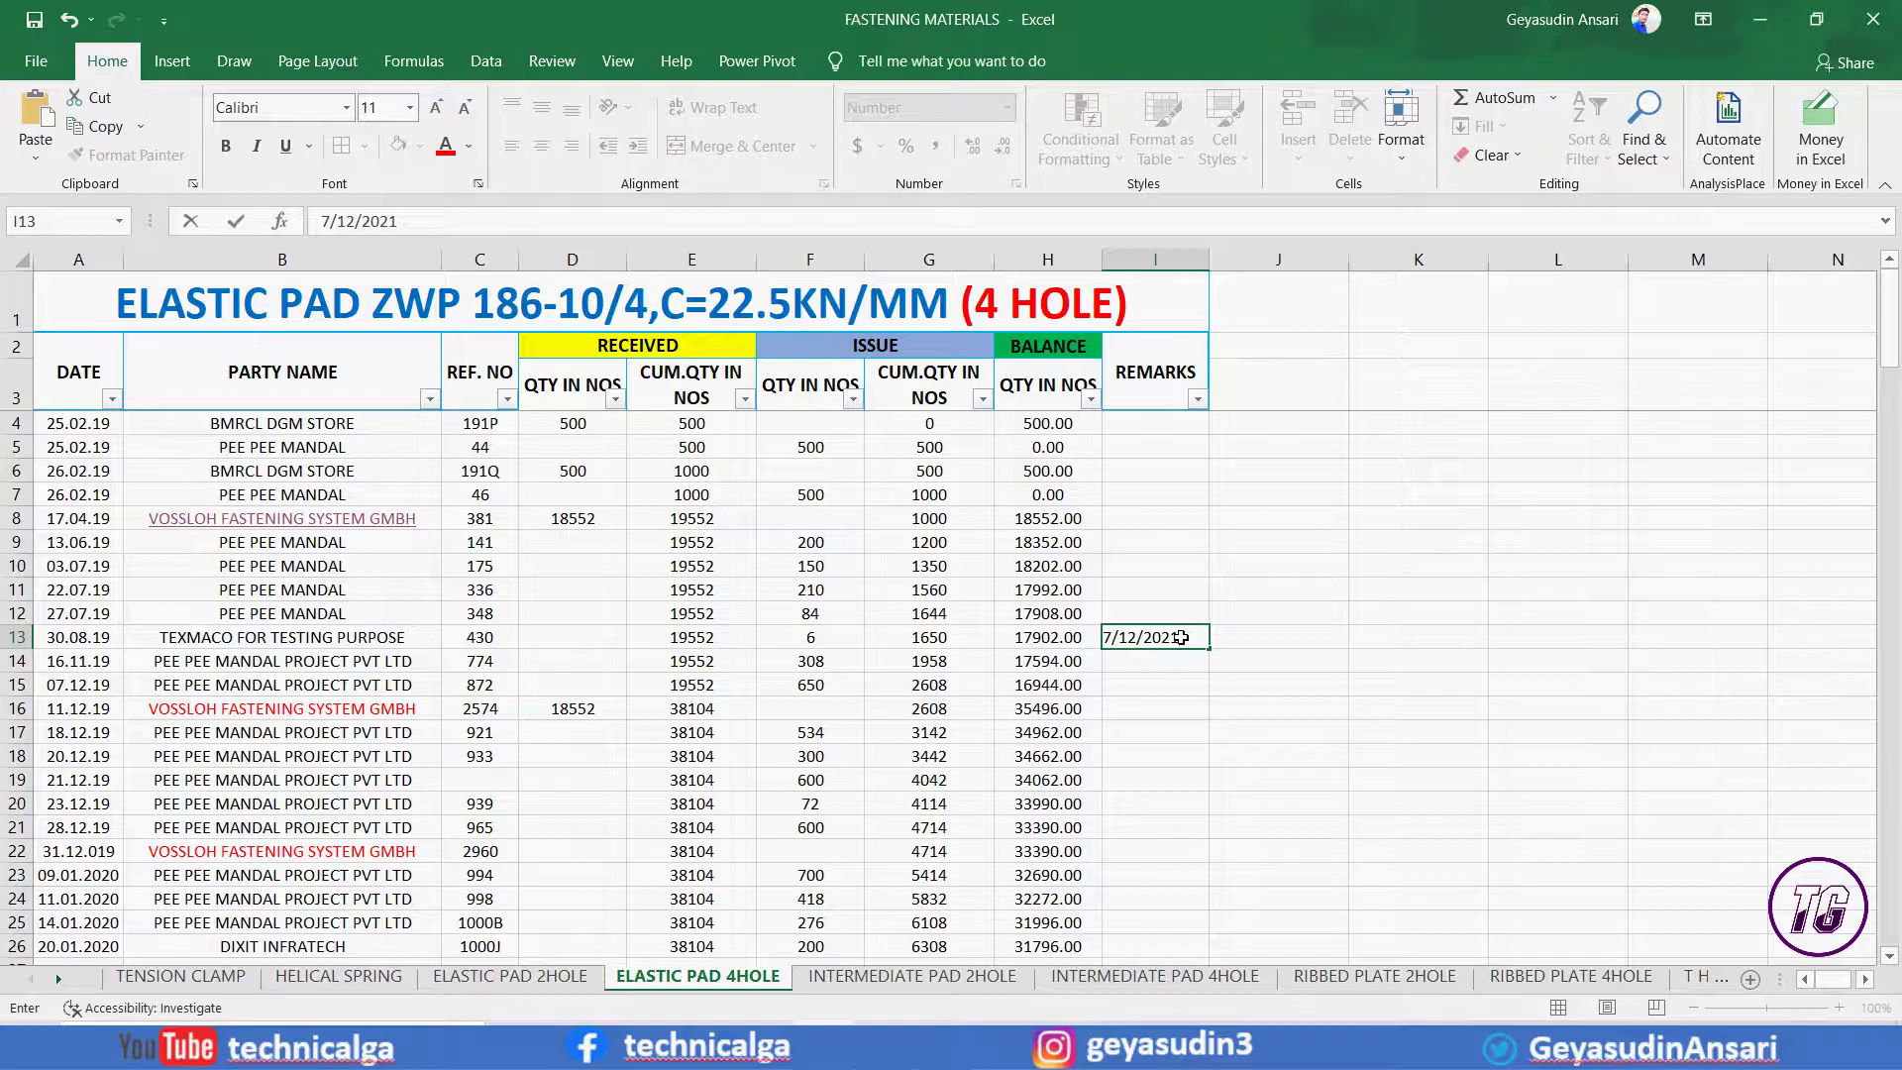
{"action": "left_click", "coordinate": [1163, 693]}
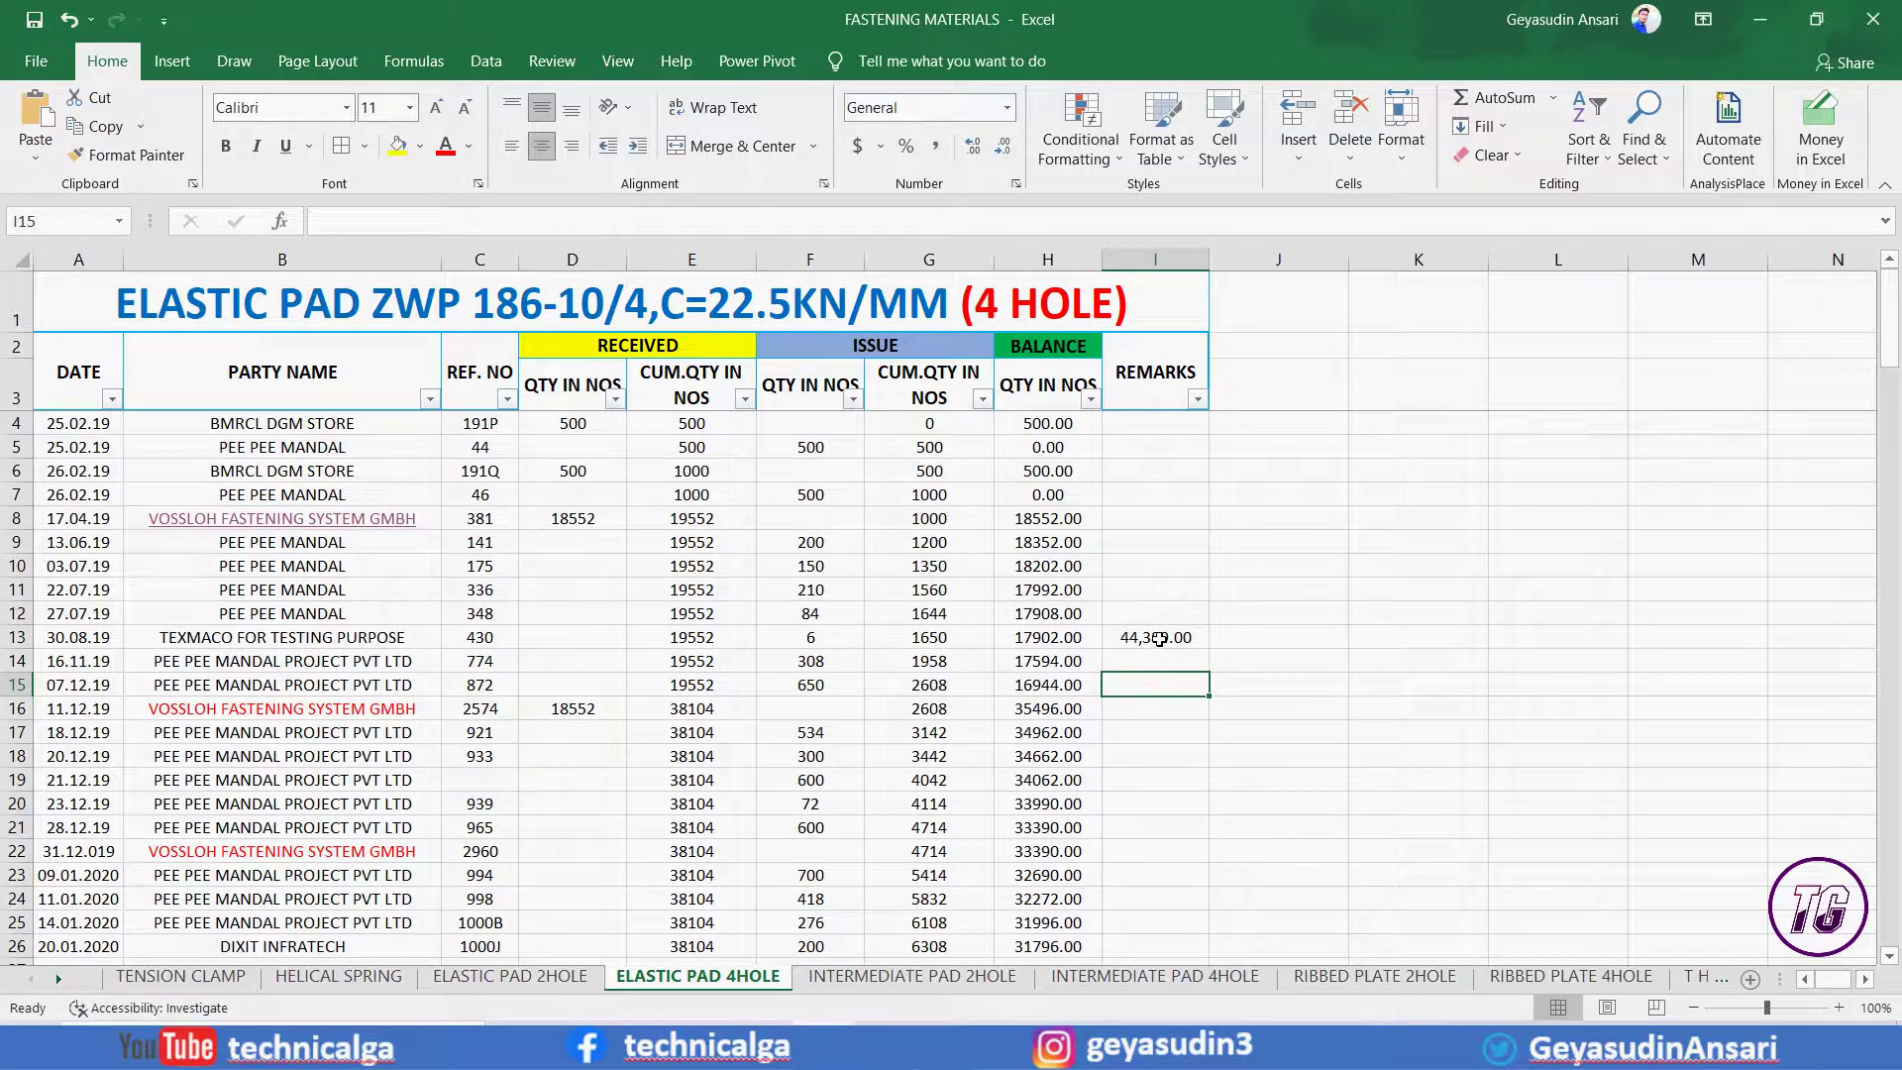
{"action": "left_click", "coordinate": [1159, 639]}
{"action": "left_click", "coordinate": [594, 686]}
{"action": "left_click", "coordinate": [398, 650]}
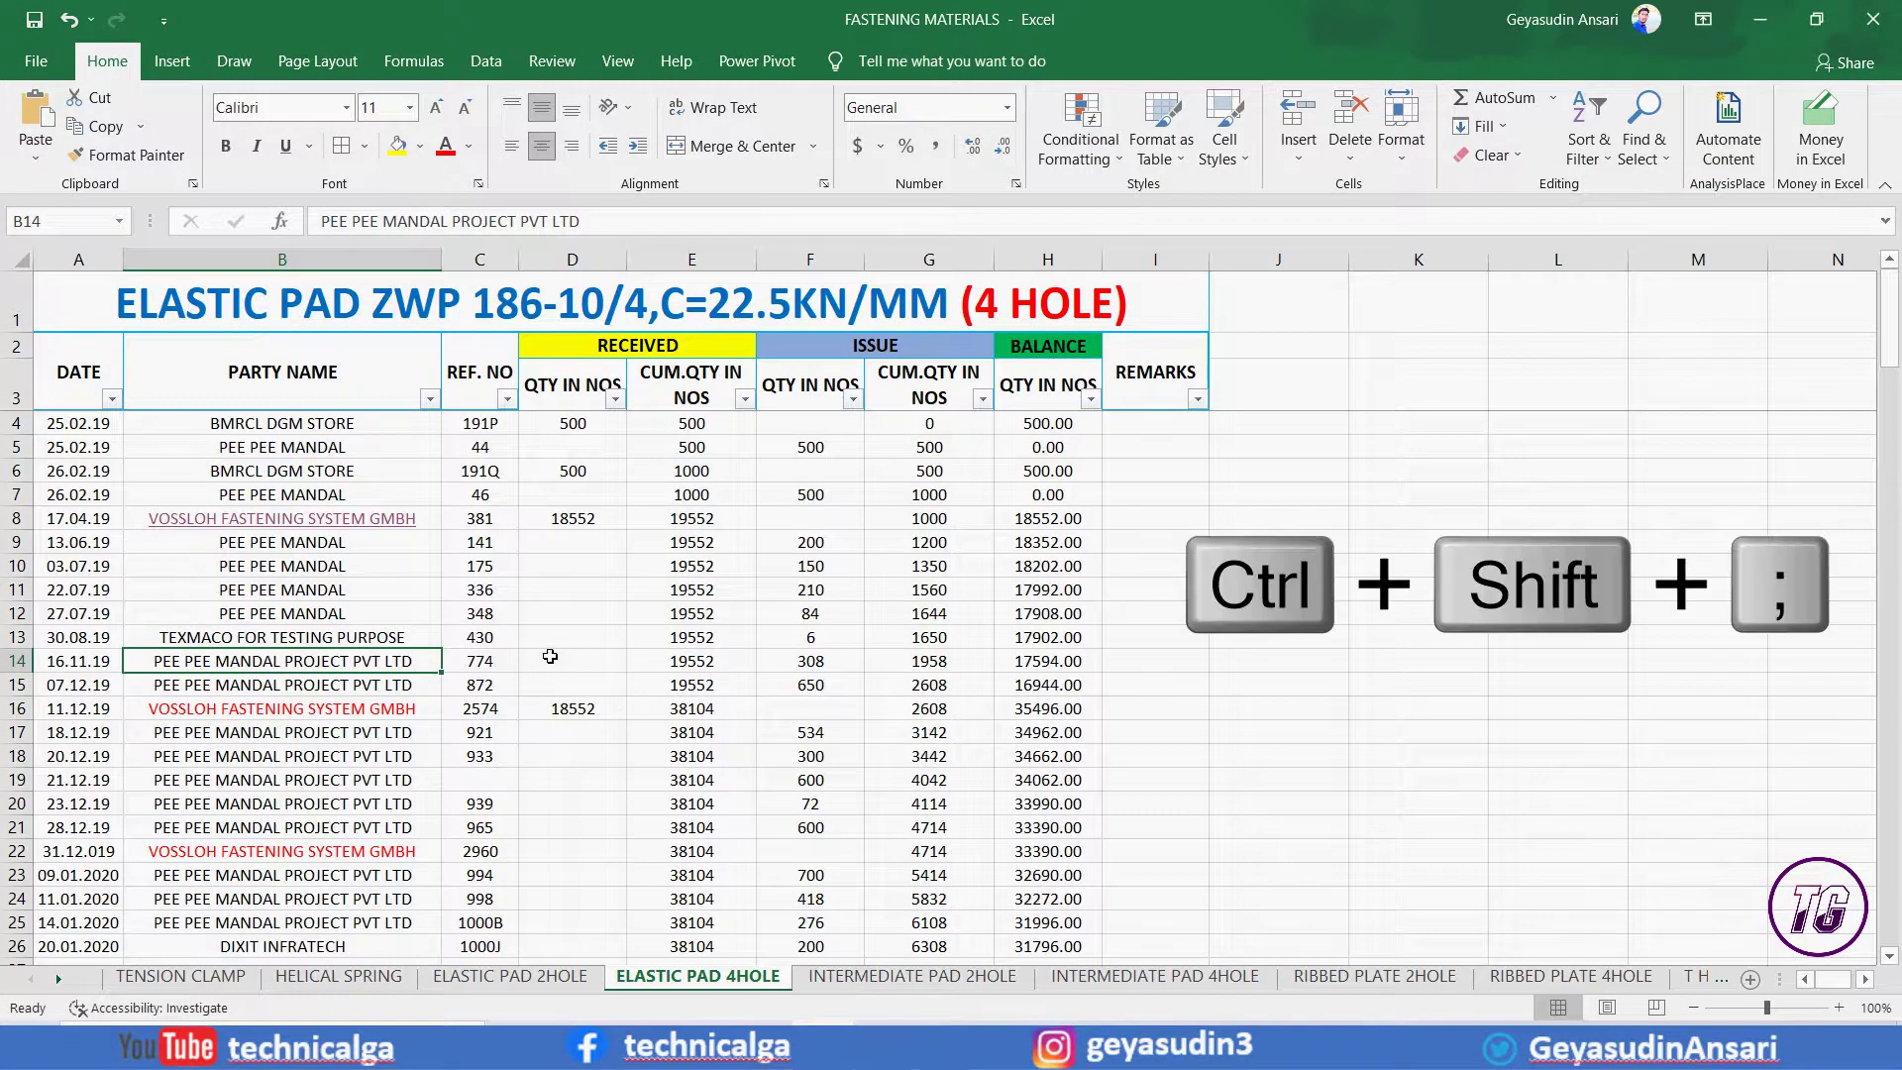
{"action": "key", "text": "ctrl+z"}
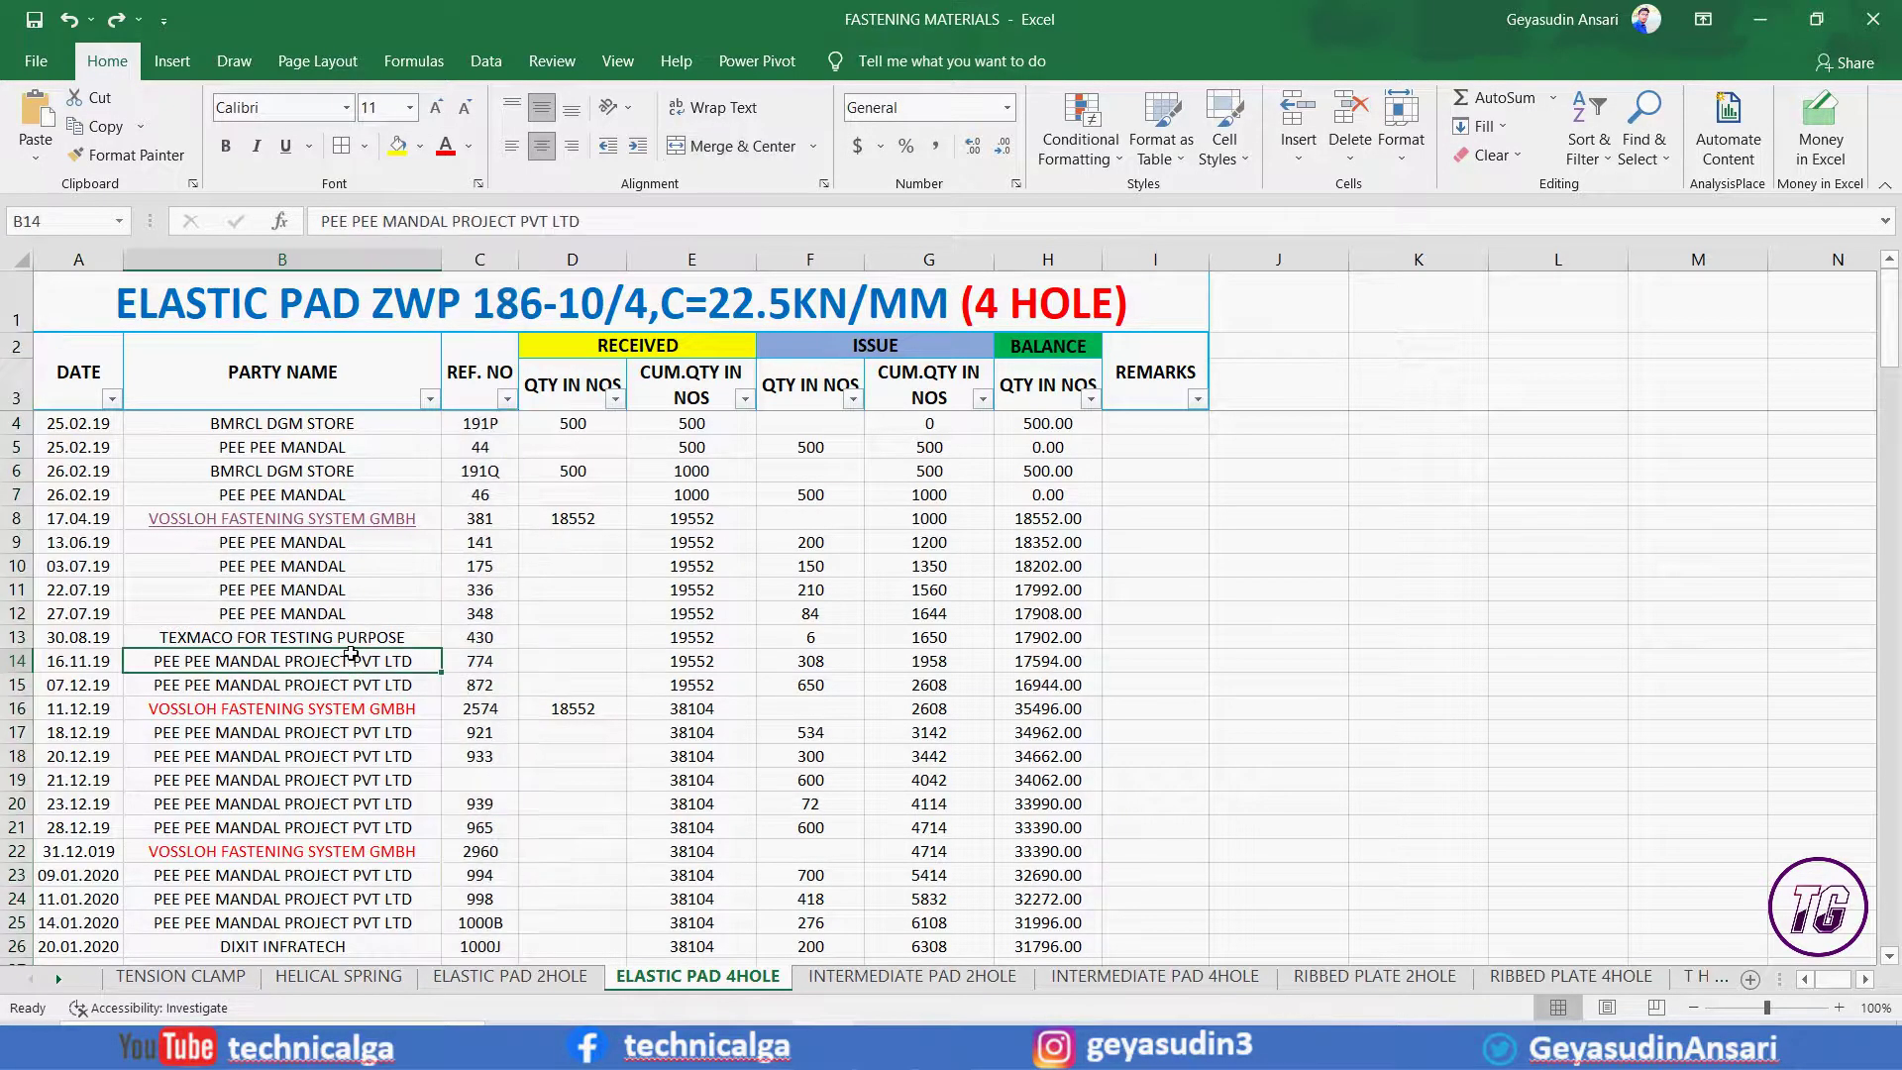
{"action": "left_click", "coordinate": [500, 261]}
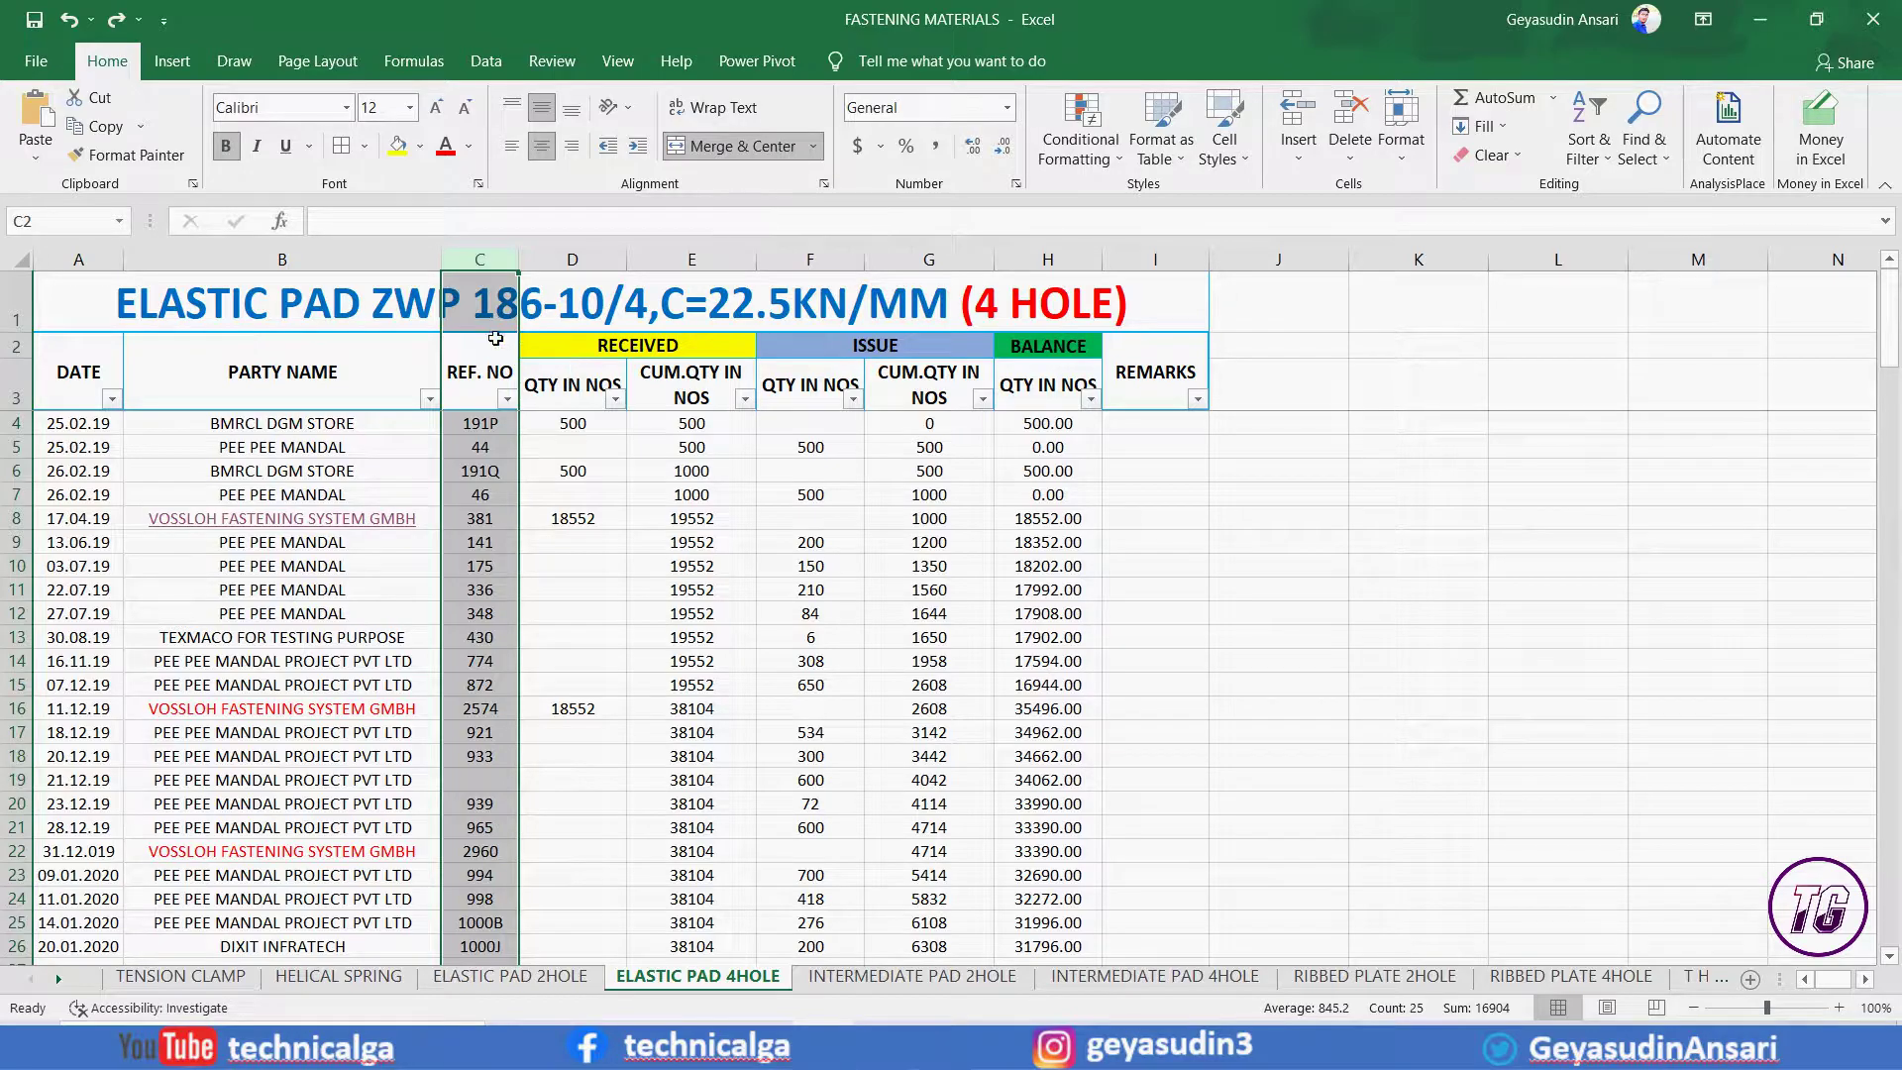
Delete the REF. NO column C, then undo the deletion.
{"action": "right_click", "coordinate": [490, 263]}
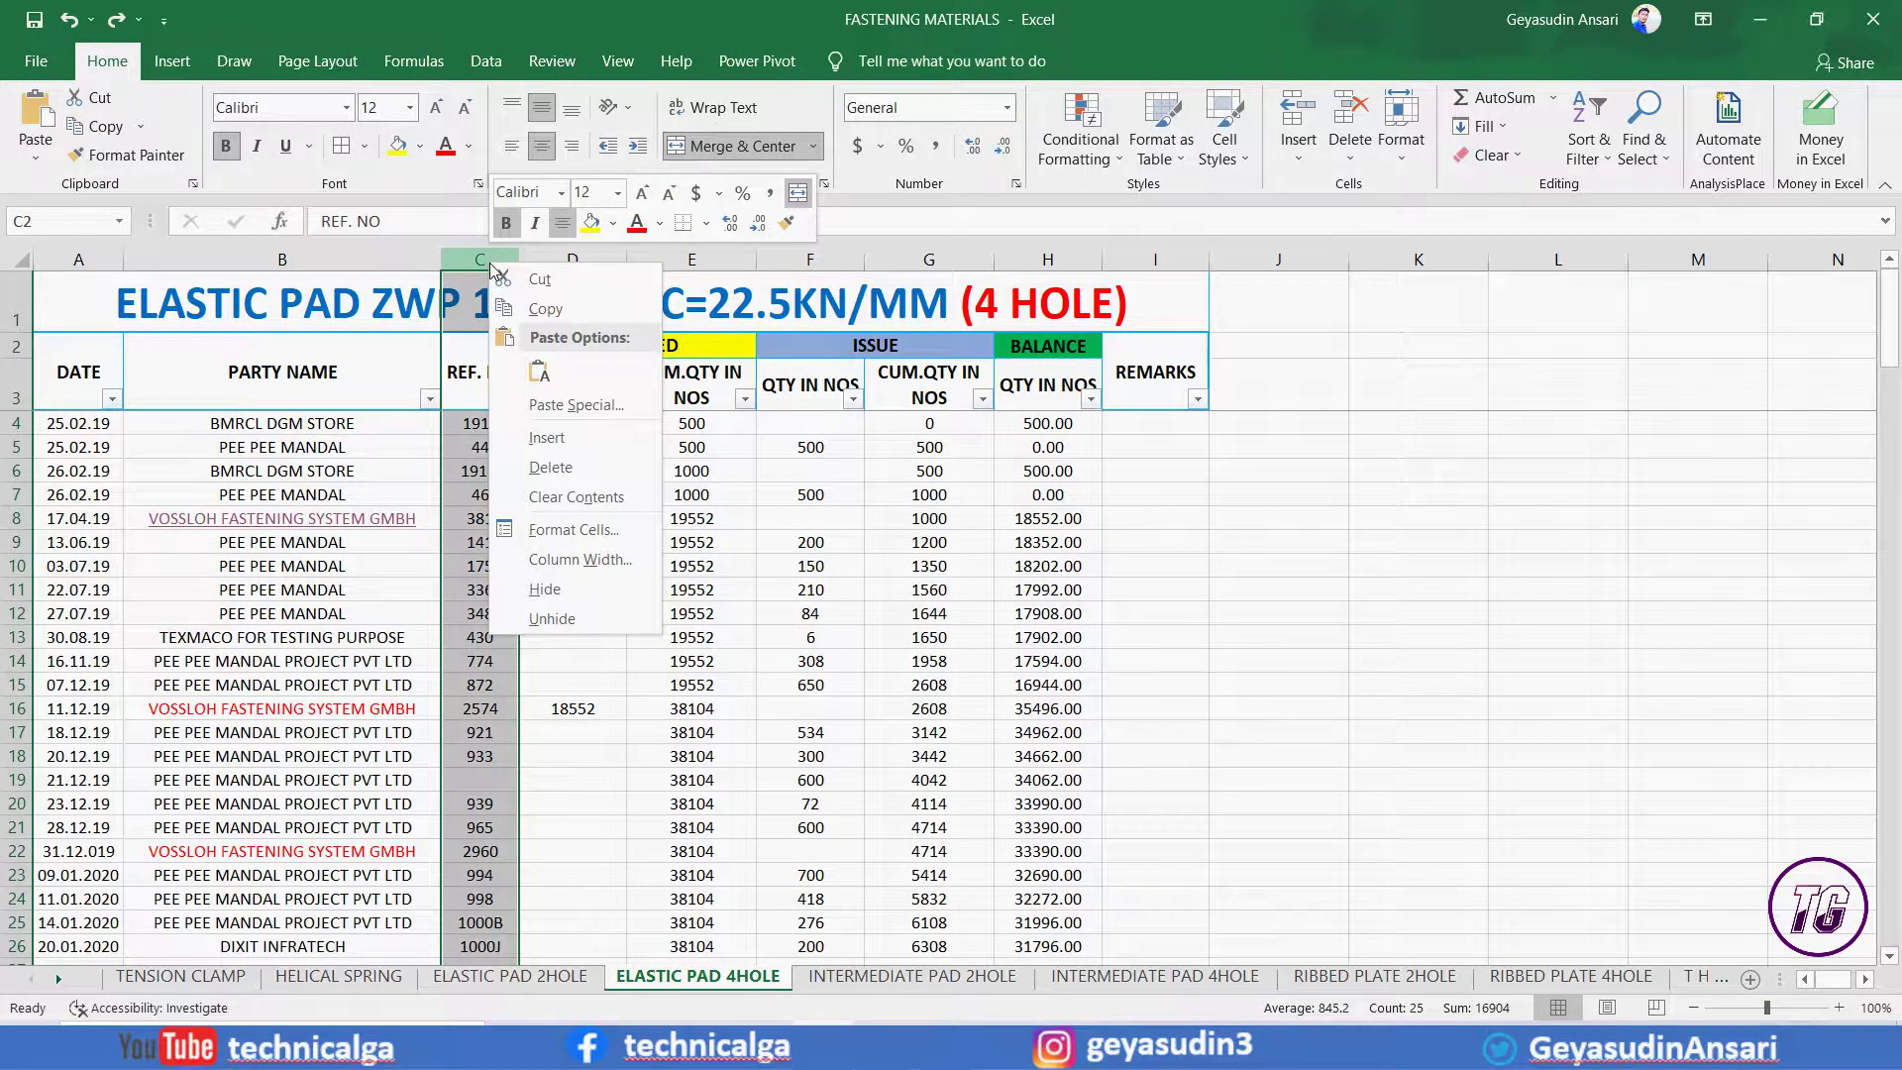
{"action": "left_click", "coordinate": [573, 467]}
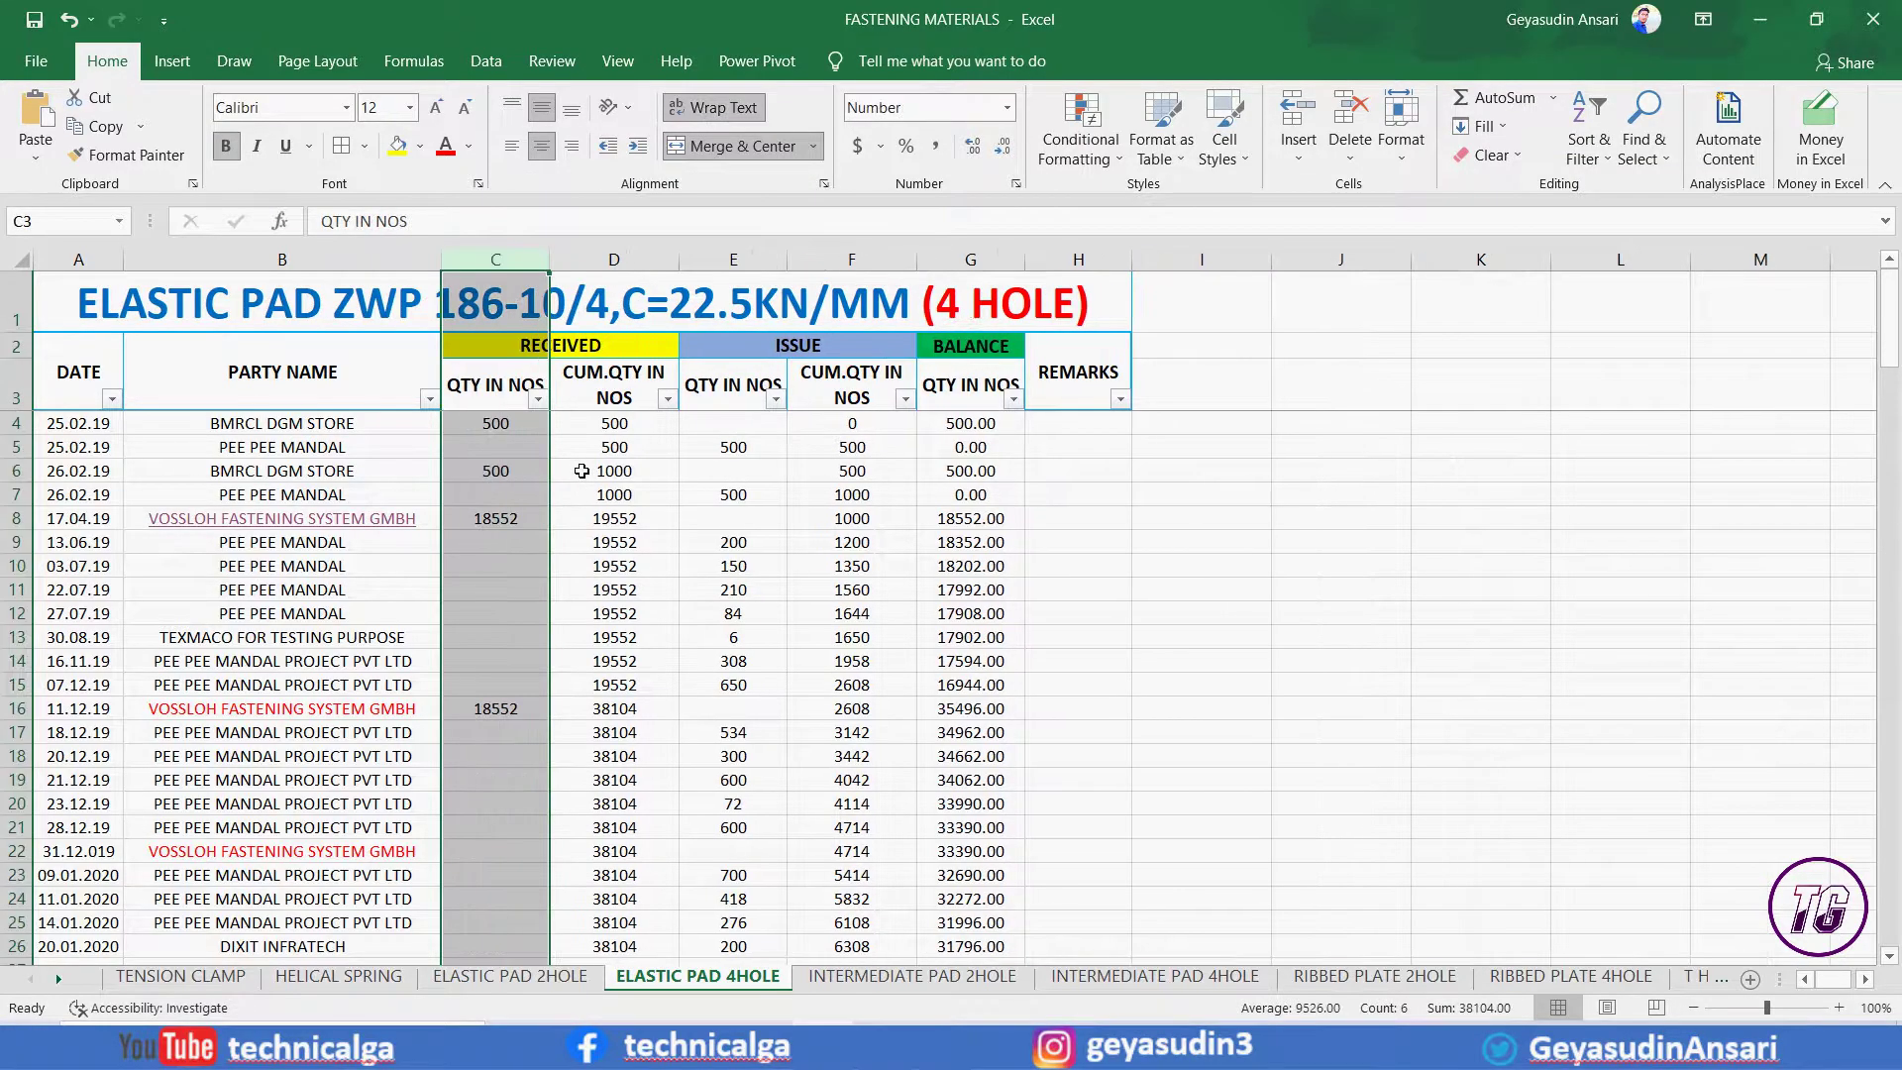
{"action": "left_click", "coordinate": [68, 18]}
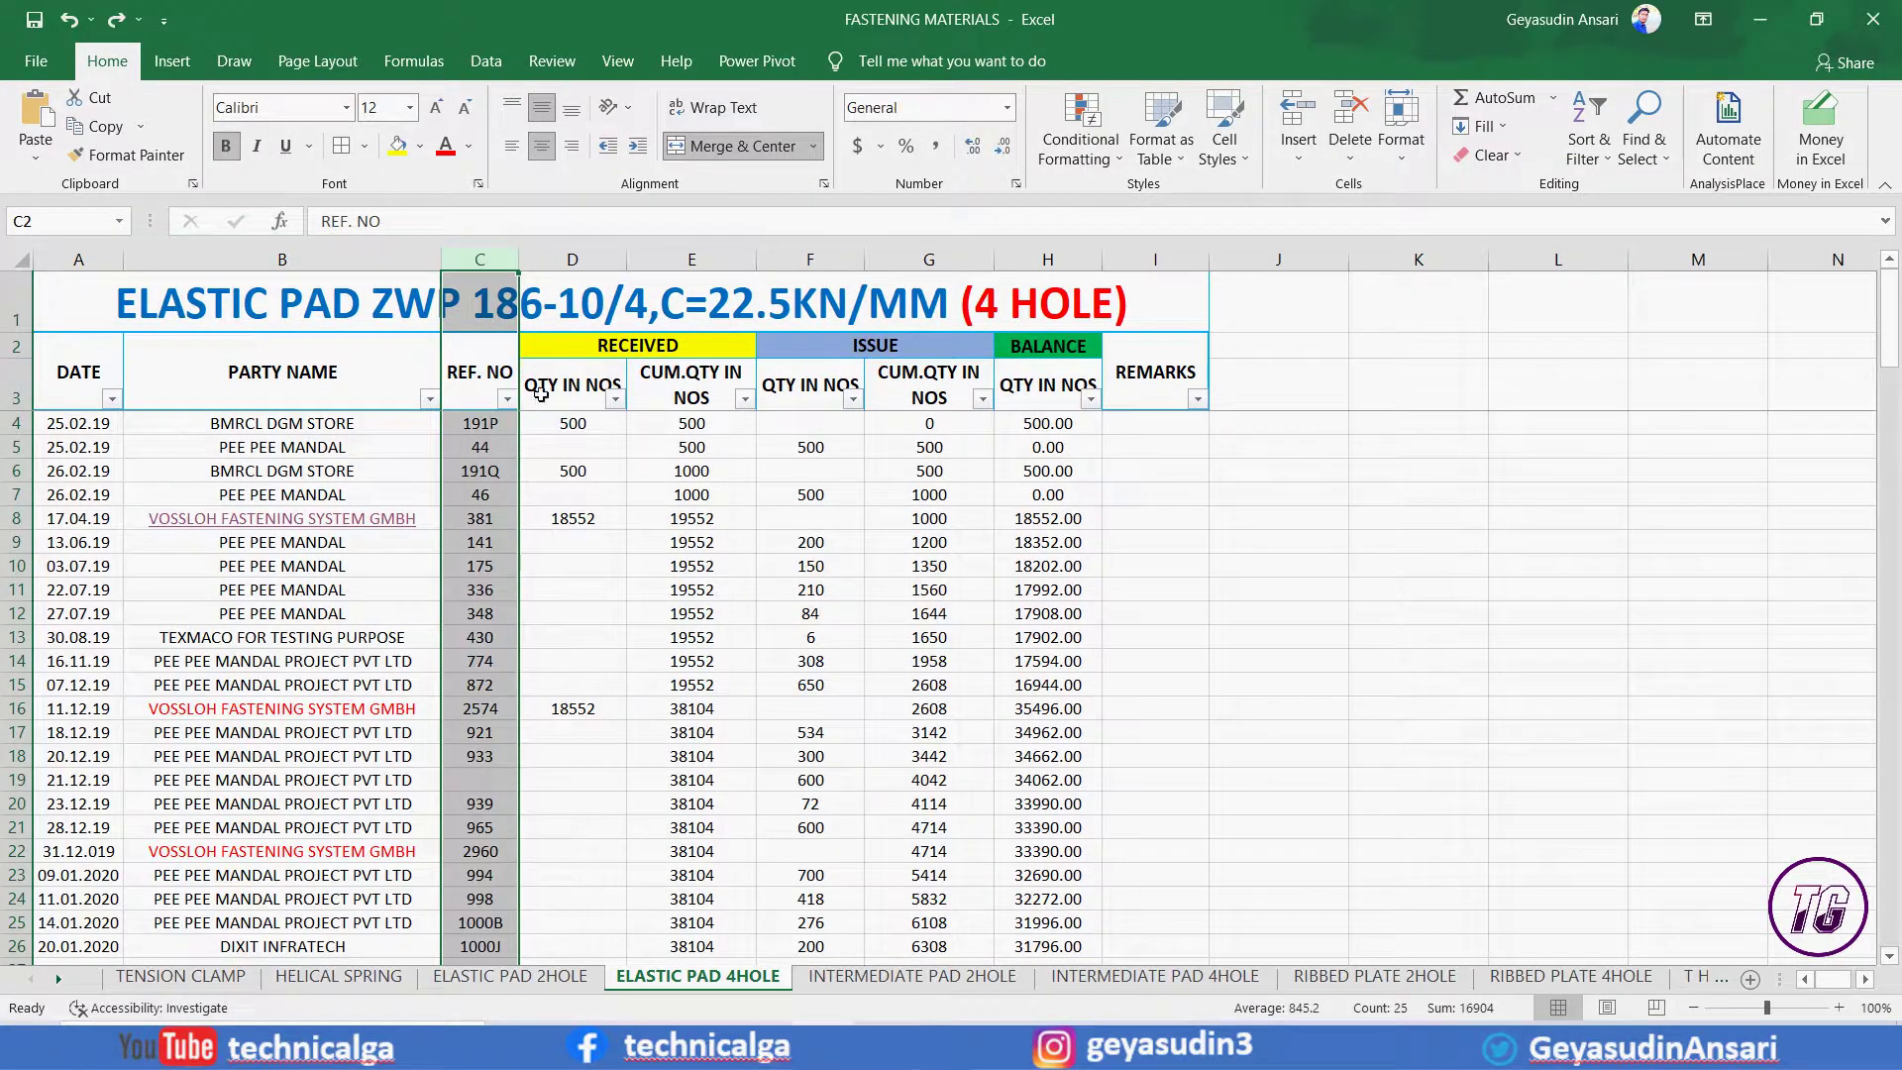
Hide column C and then columns D through G with Ctrl+0.
{"action": "left_click", "coordinate": [487, 260]}
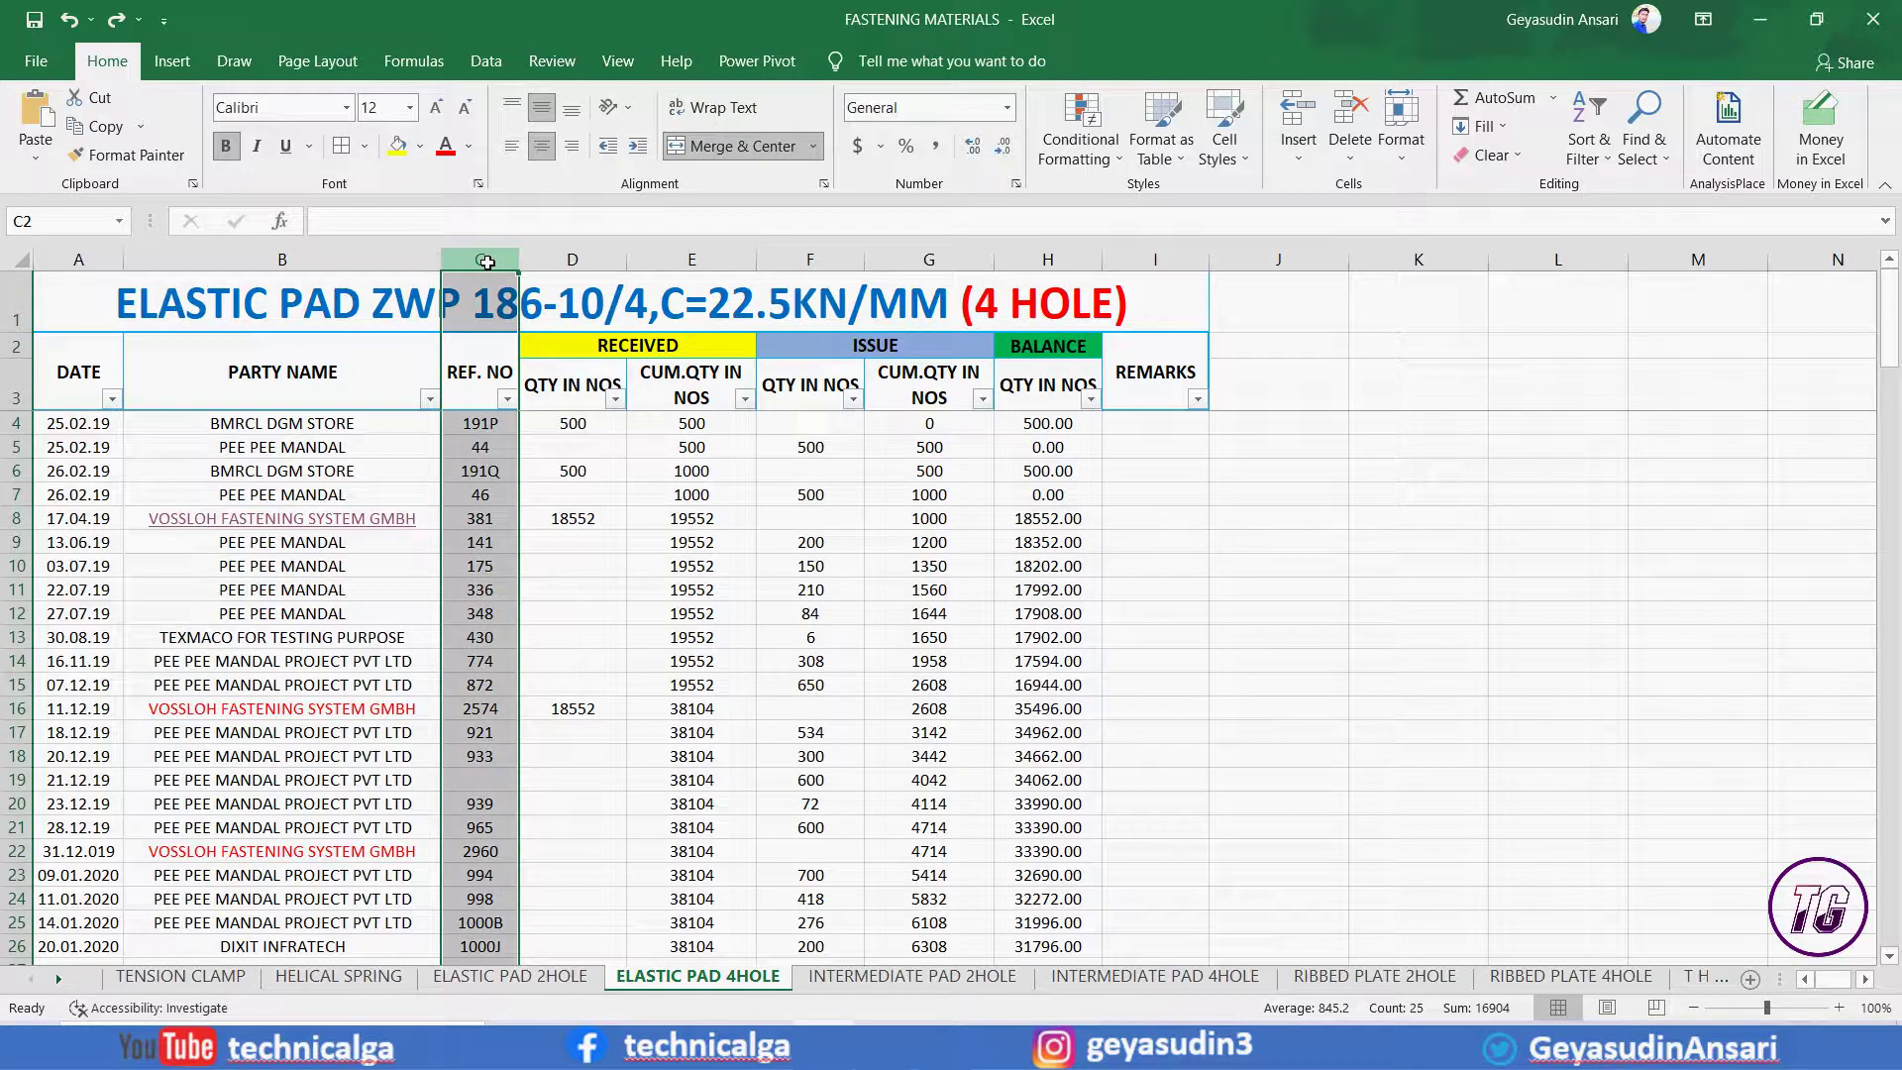
{"action": "key", "text": "ctrl+0"}
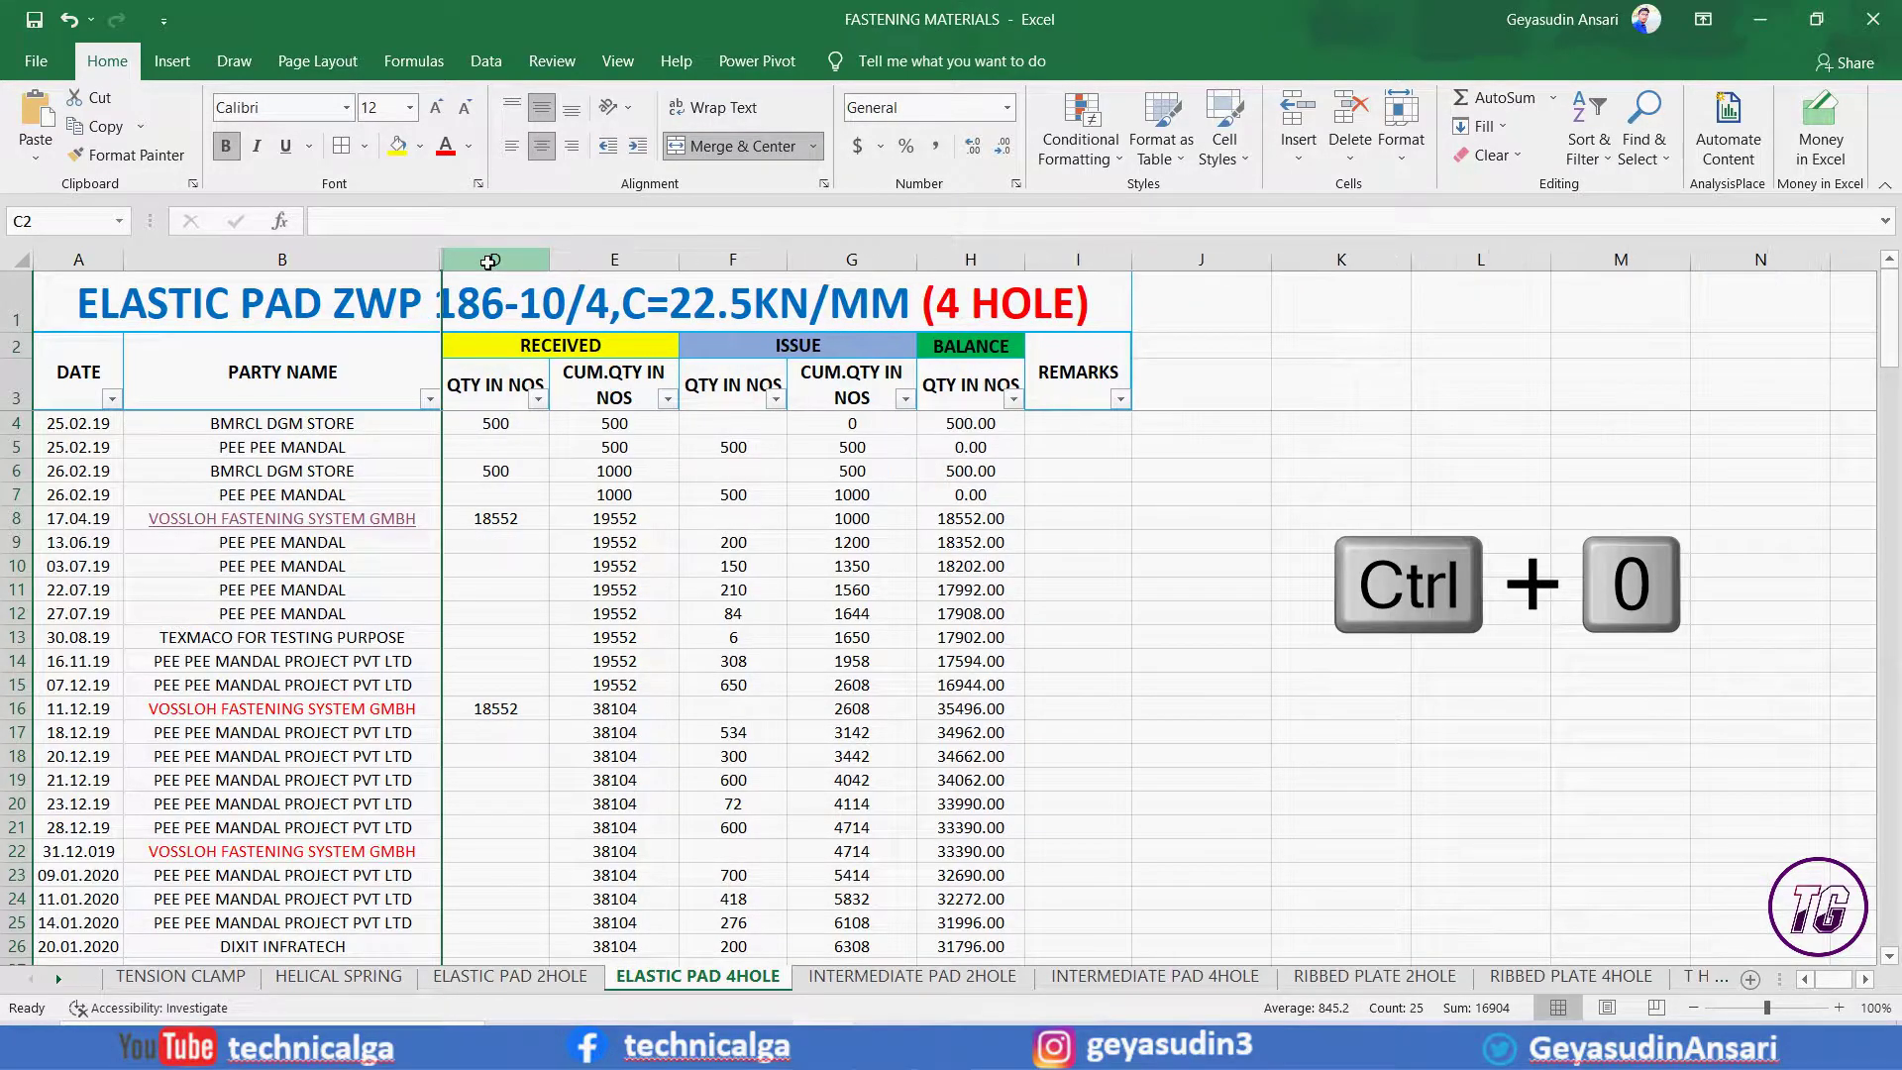
{"action": "left_click_drag", "start_coordinate": [496, 259], "coordinate": [804, 297]}
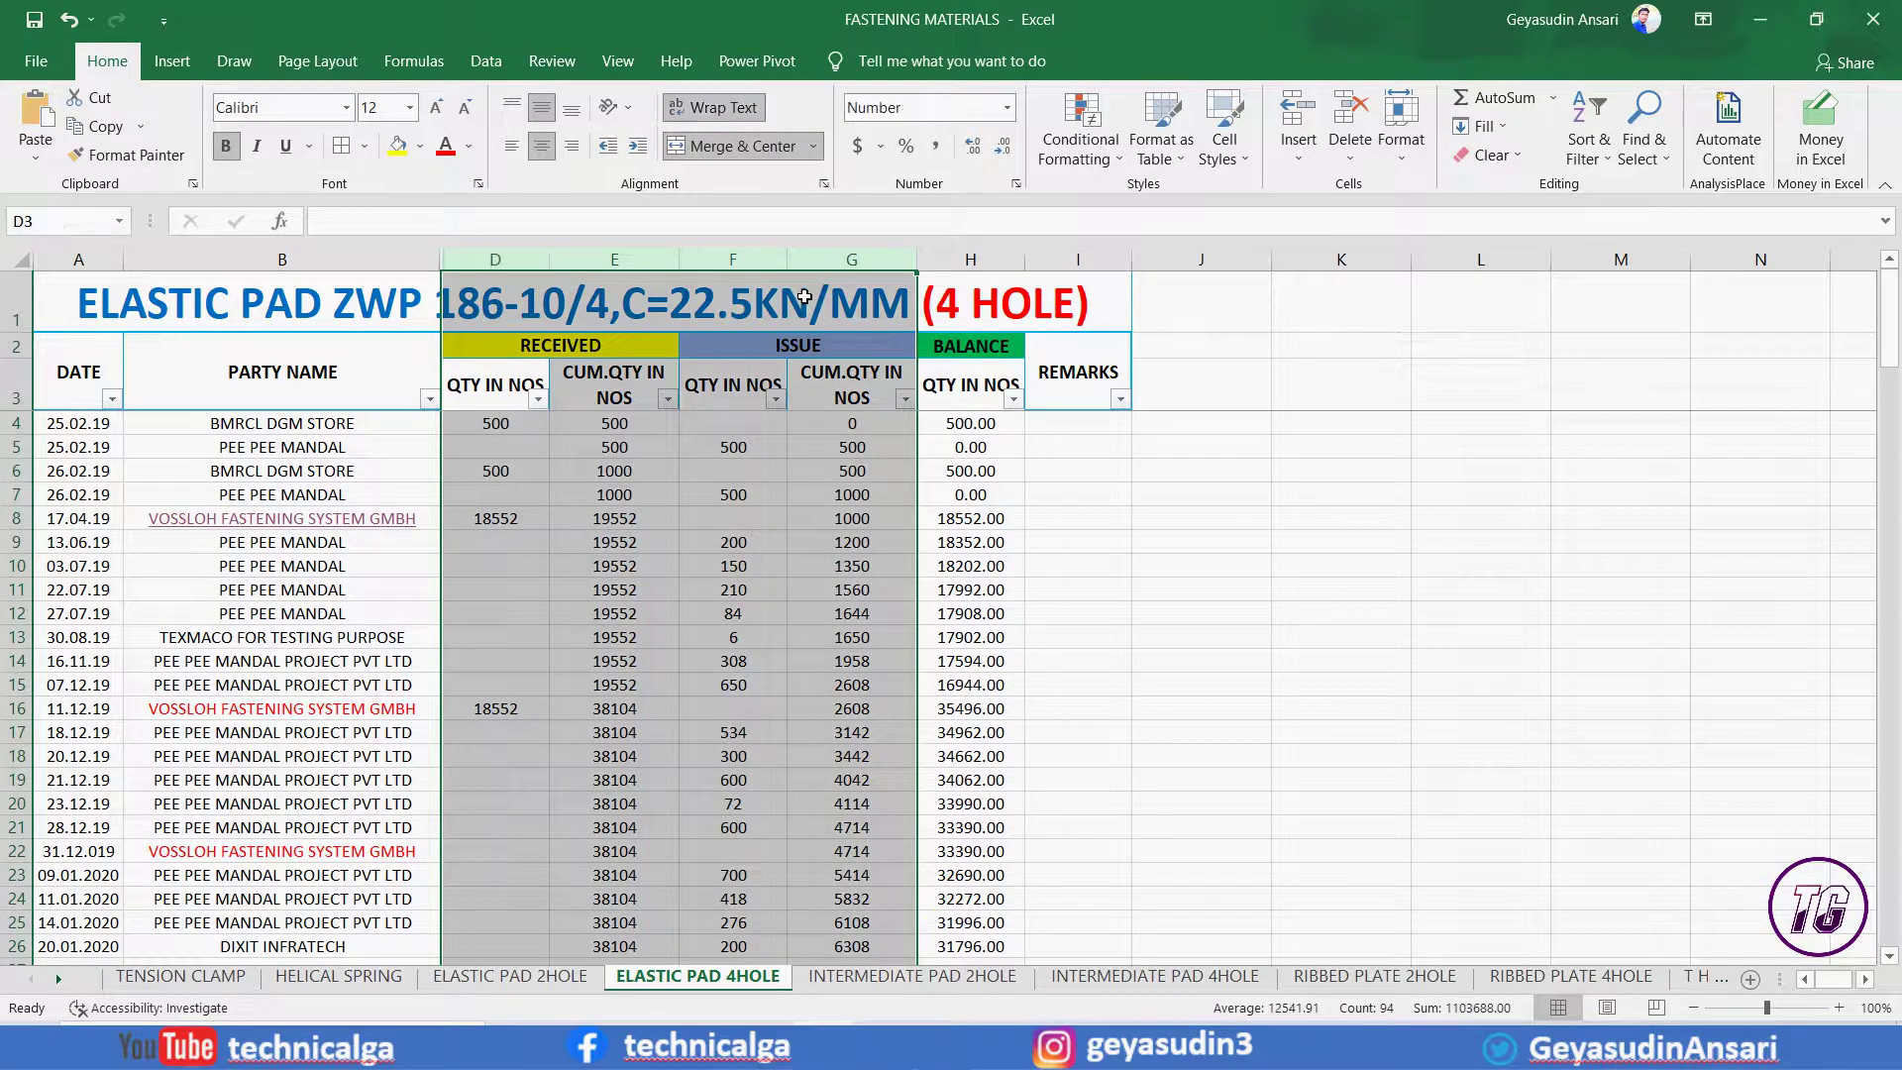
{"action": "key", "text": "ctrl+0"}
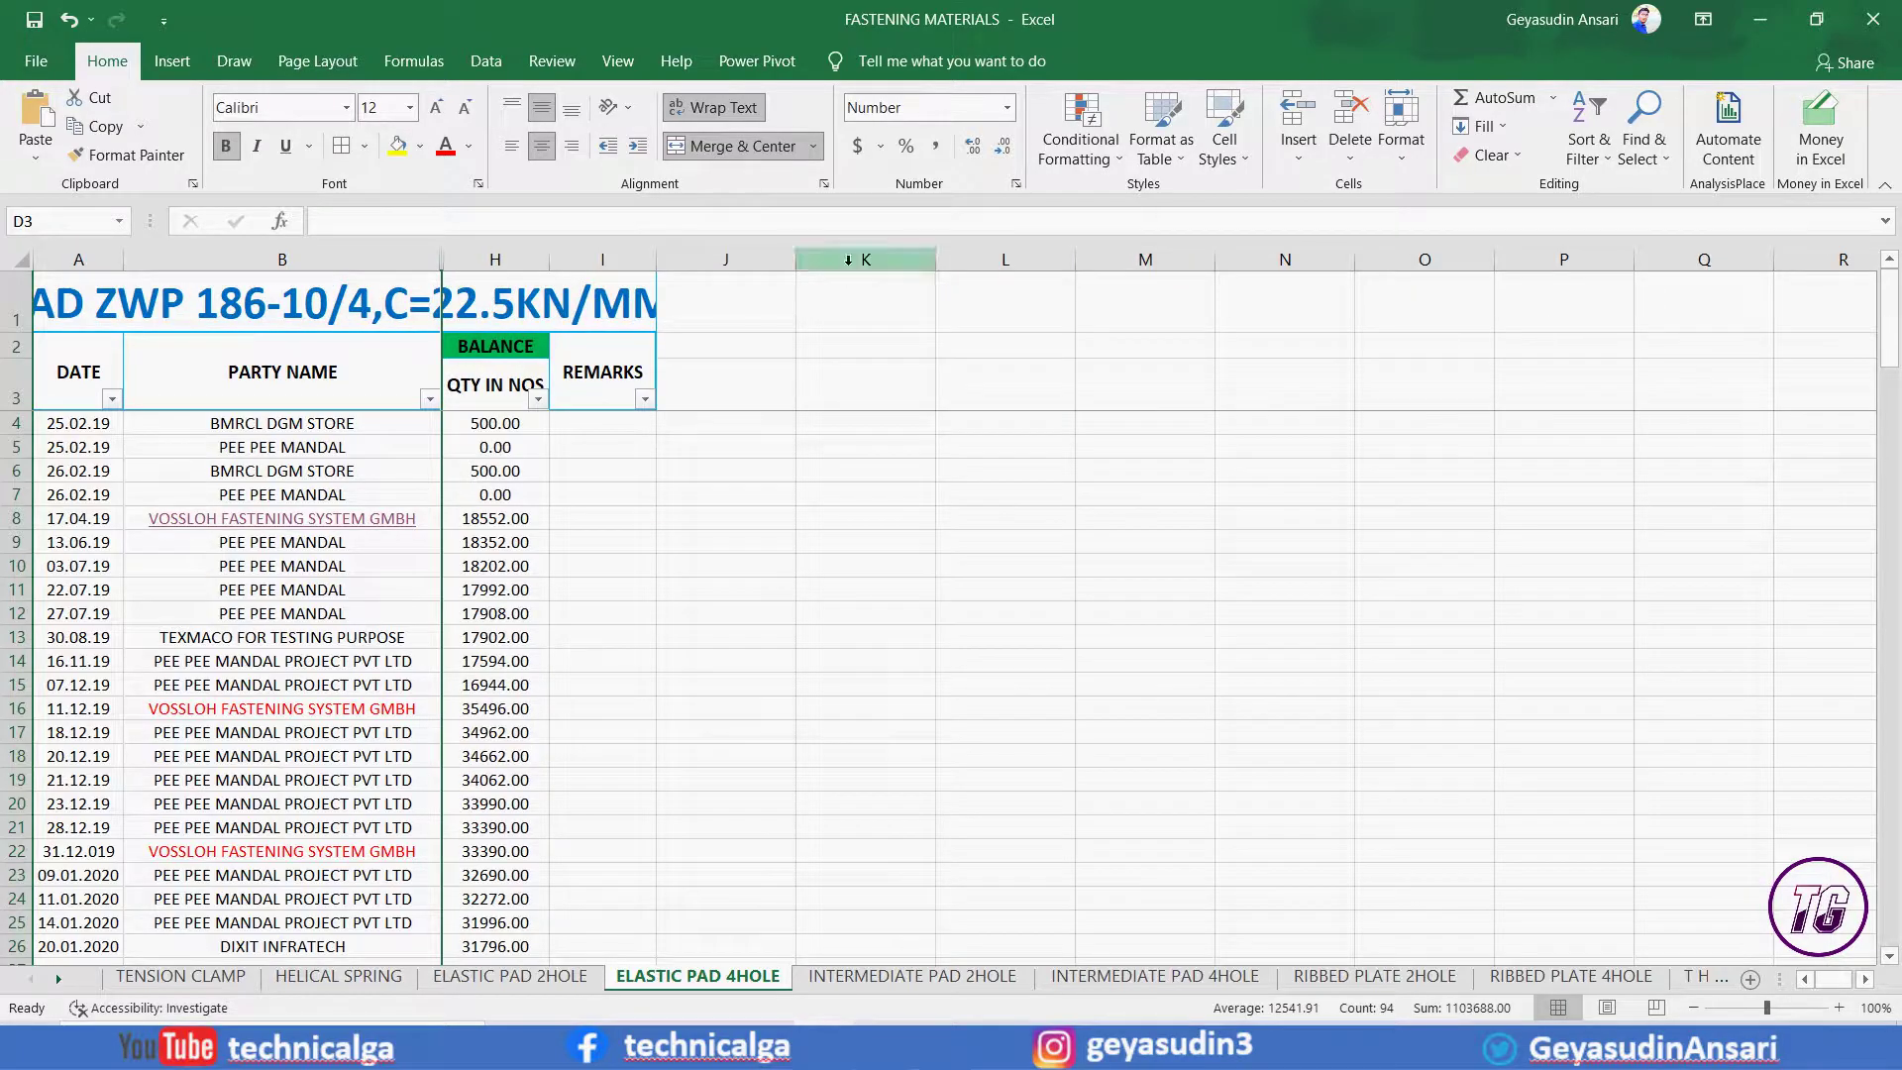
Undo repeatedly until all columns reappear and the sheet is back to its original state.
{"action": "double_click", "coordinate": [68, 18]}
{"action": "left_click", "coordinate": [67, 18]}
{"action": "left_click", "coordinate": [68, 18]}
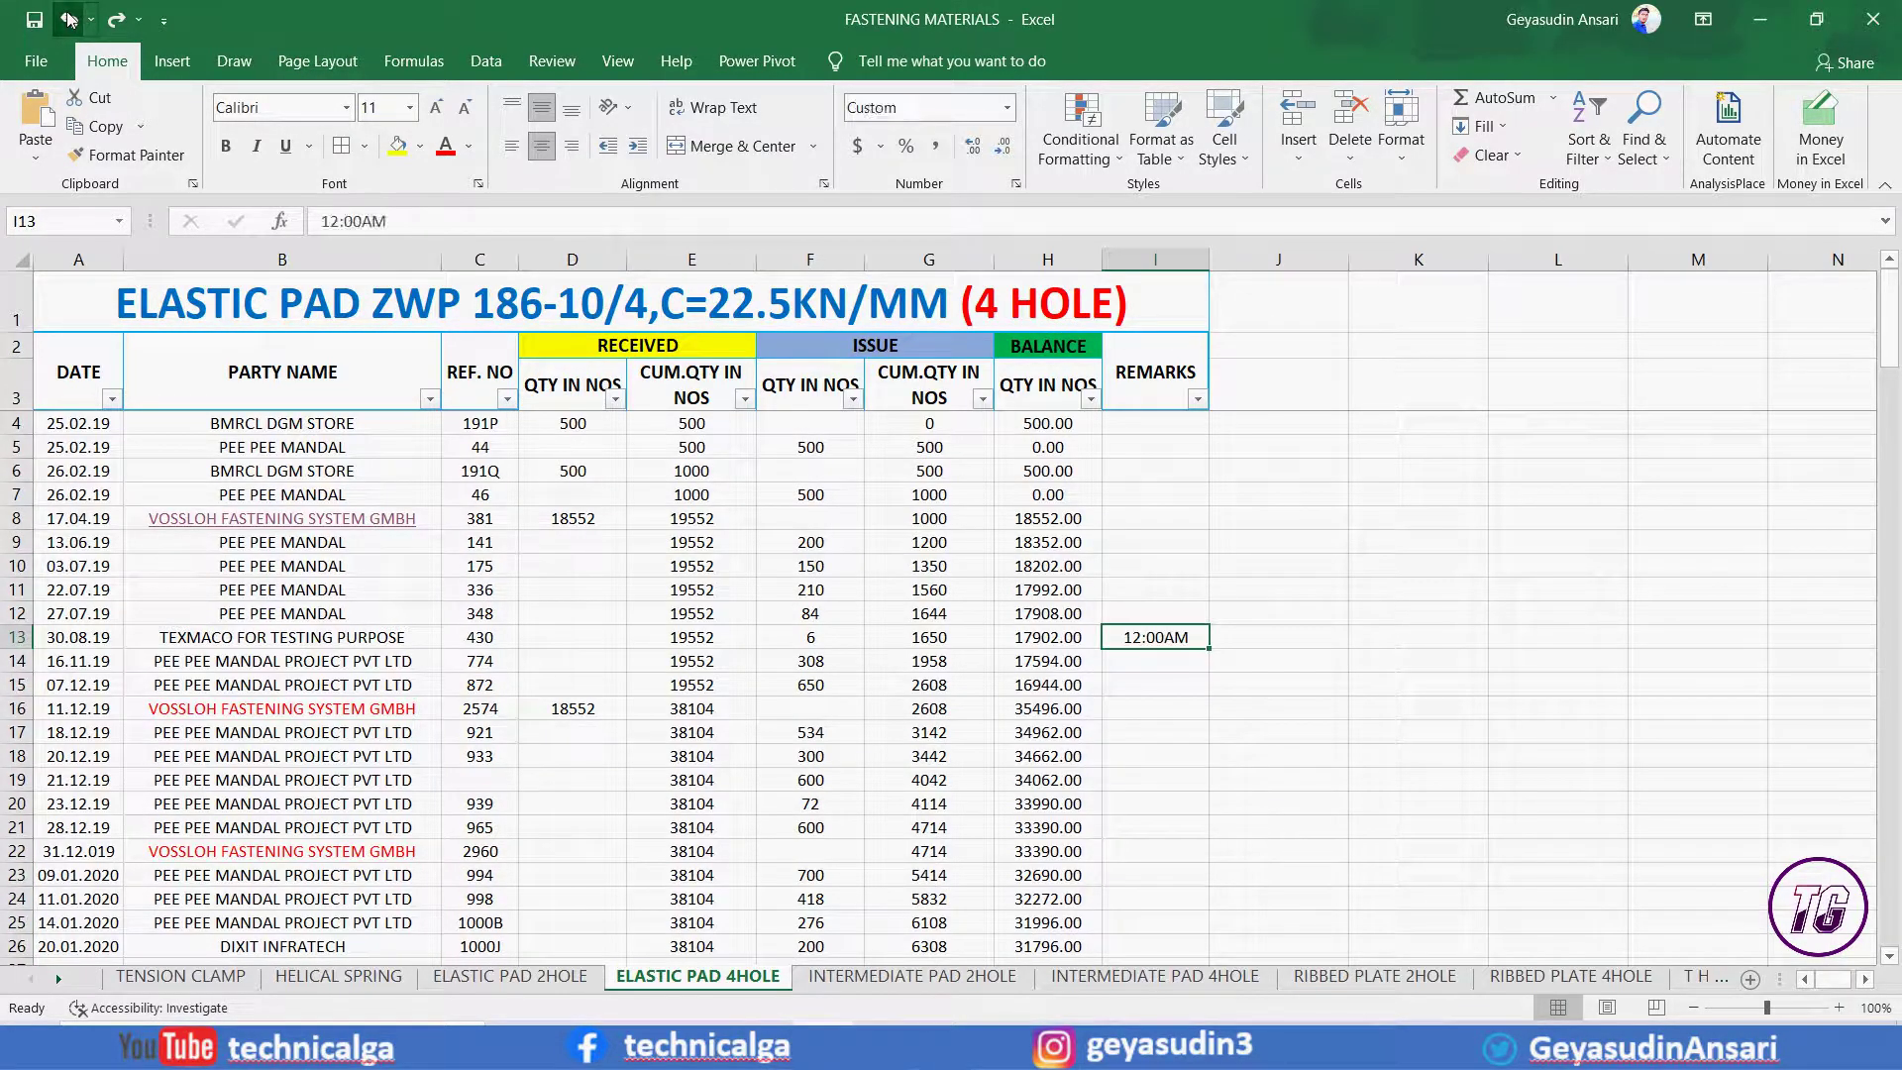
{"action": "left_click", "coordinate": [67, 17]}
{"action": "left_click", "coordinate": [68, 18]}
{"action": "left_click", "coordinate": [67, 18]}
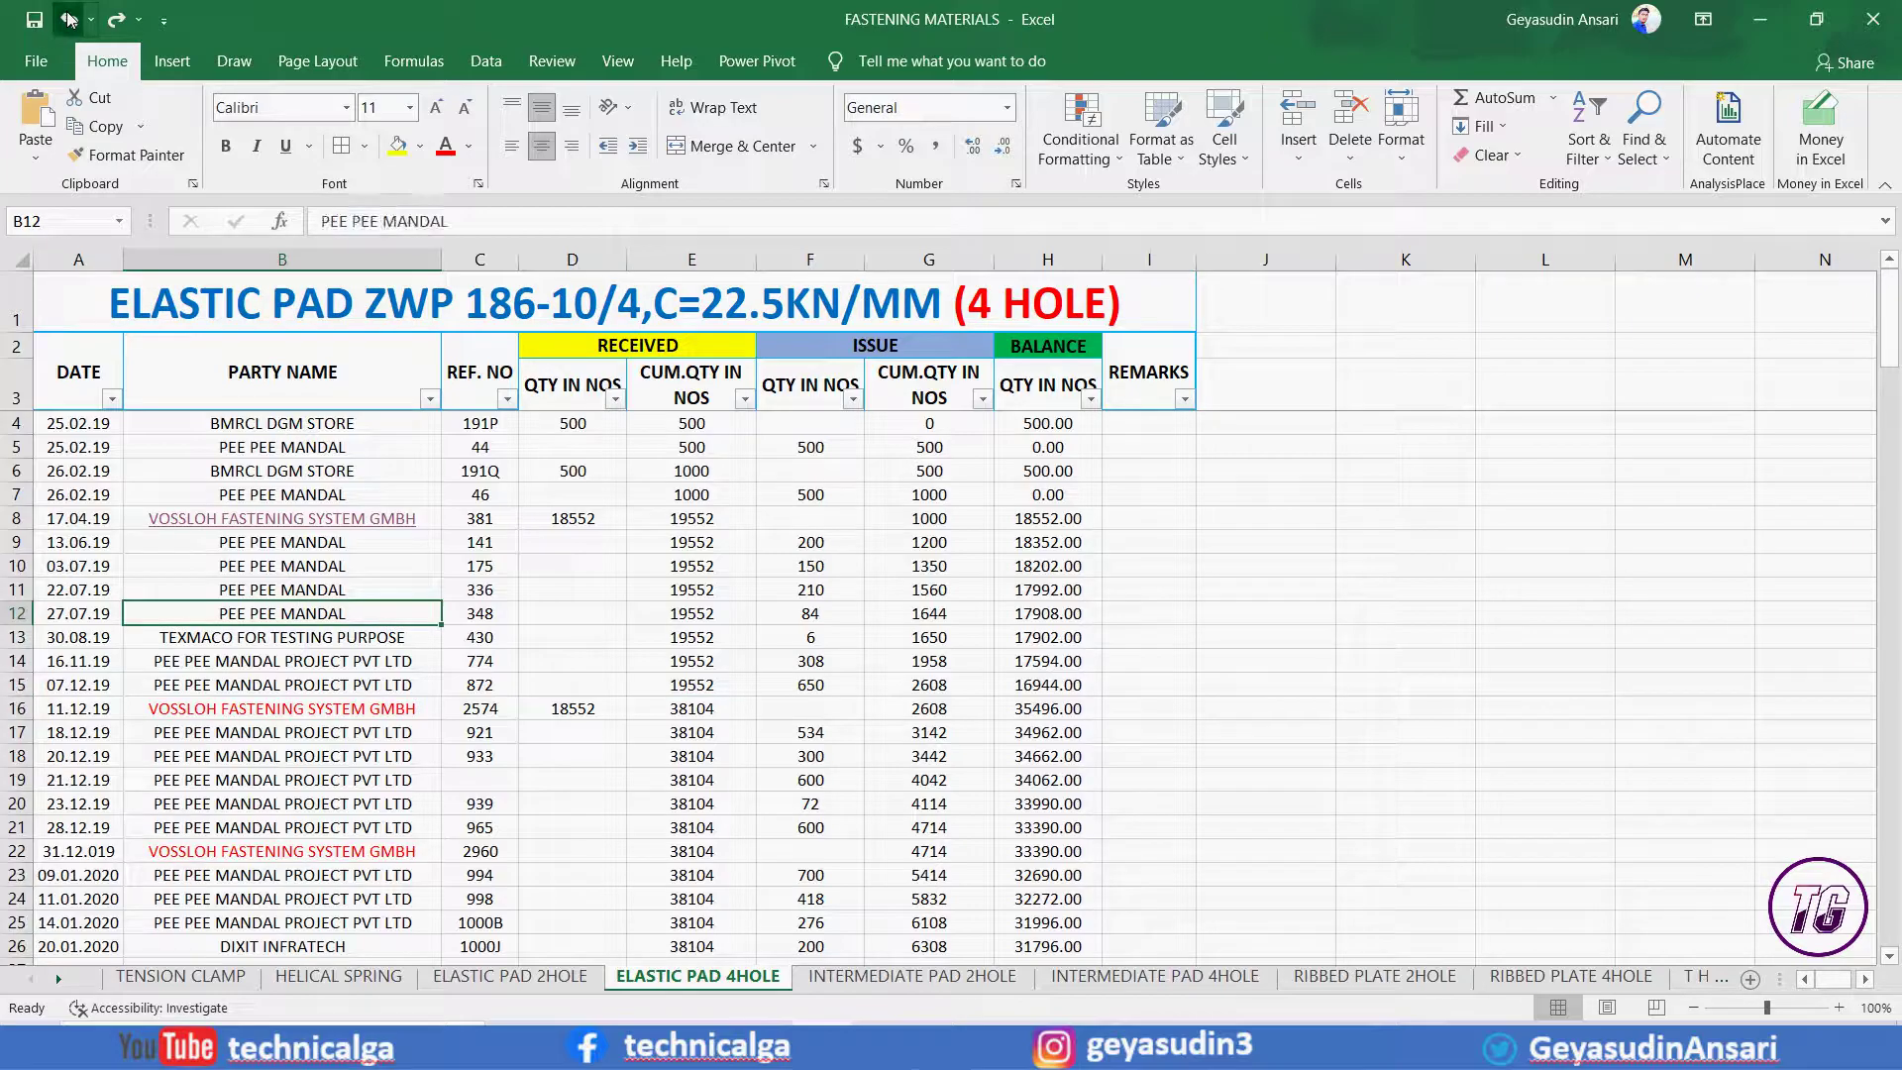
{"action": "left_click", "coordinate": [67, 17]}
{"action": "left_click", "coordinate": [68, 18]}
{"action": "left_click", "coordinate": [68, 17]}
{"action": "left_click", "coordinate": [297, 612]}
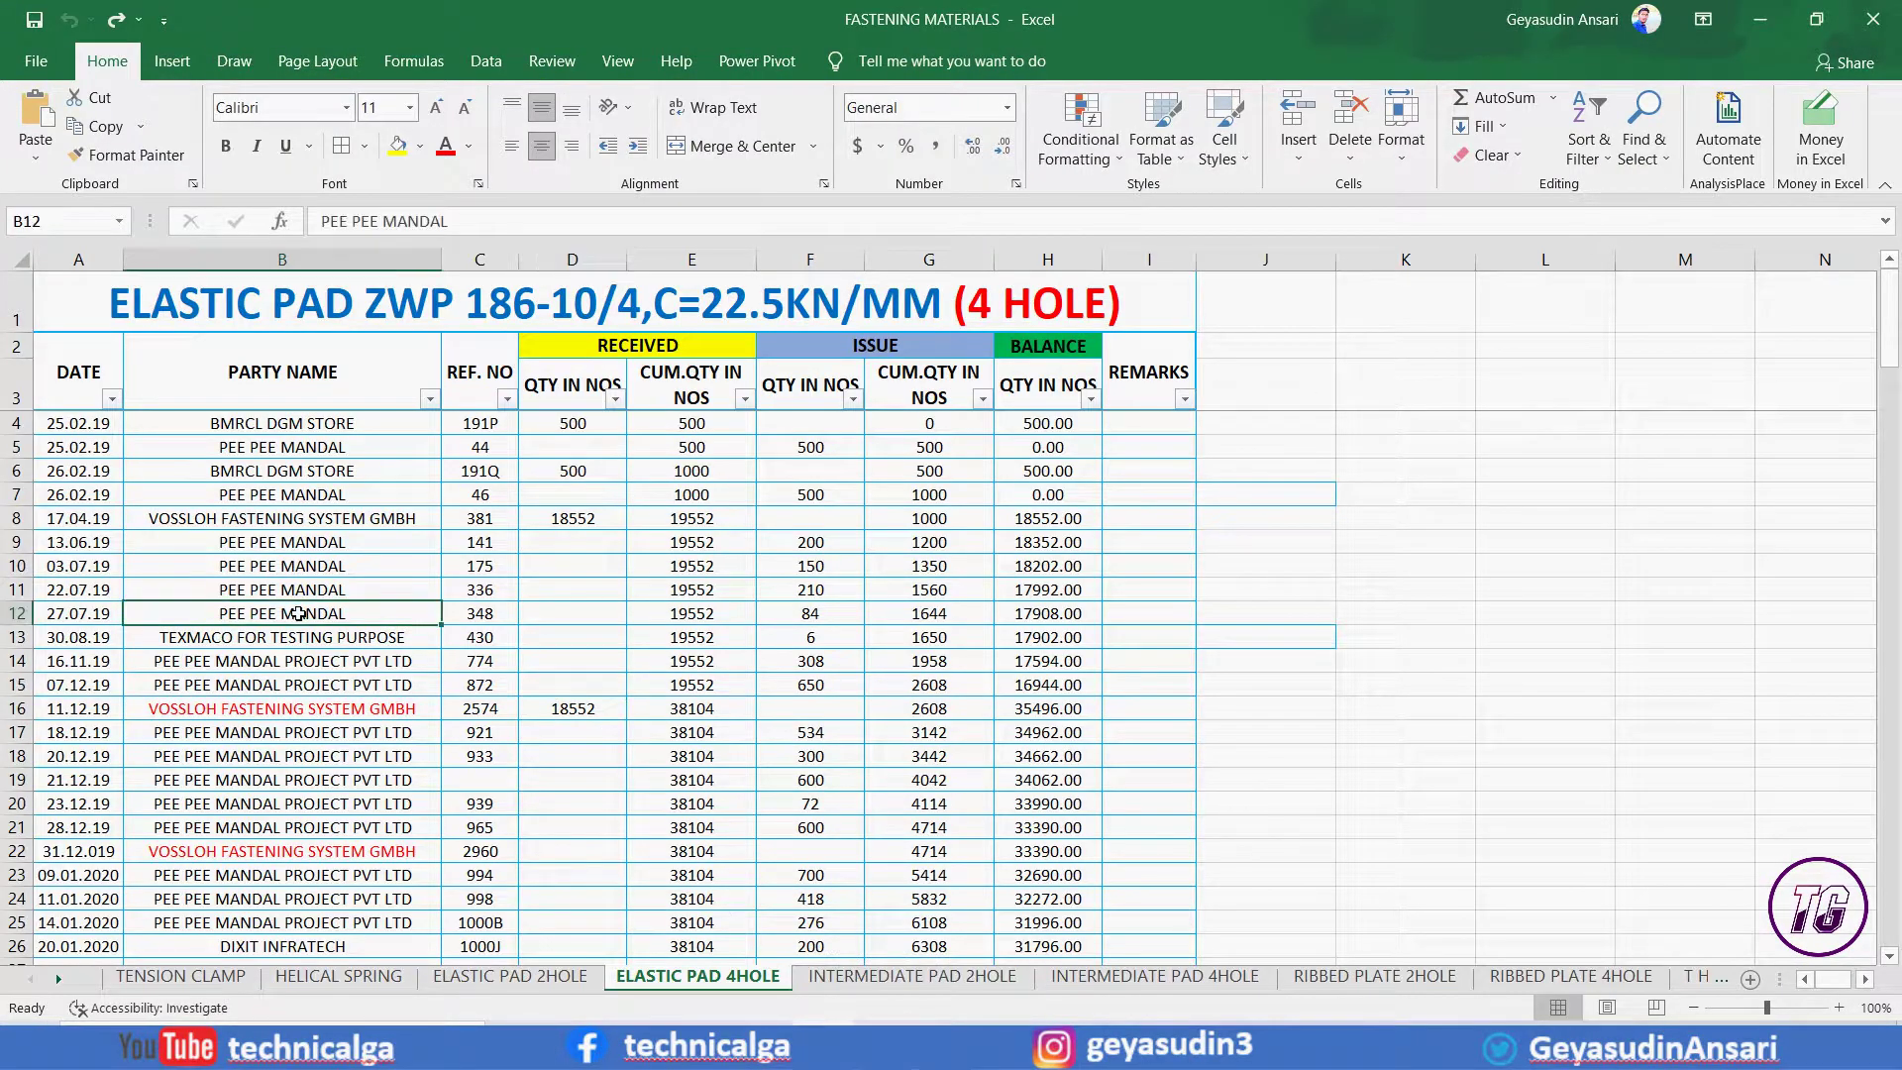
{"action": "left_click", "coordinate": [20, 565]}
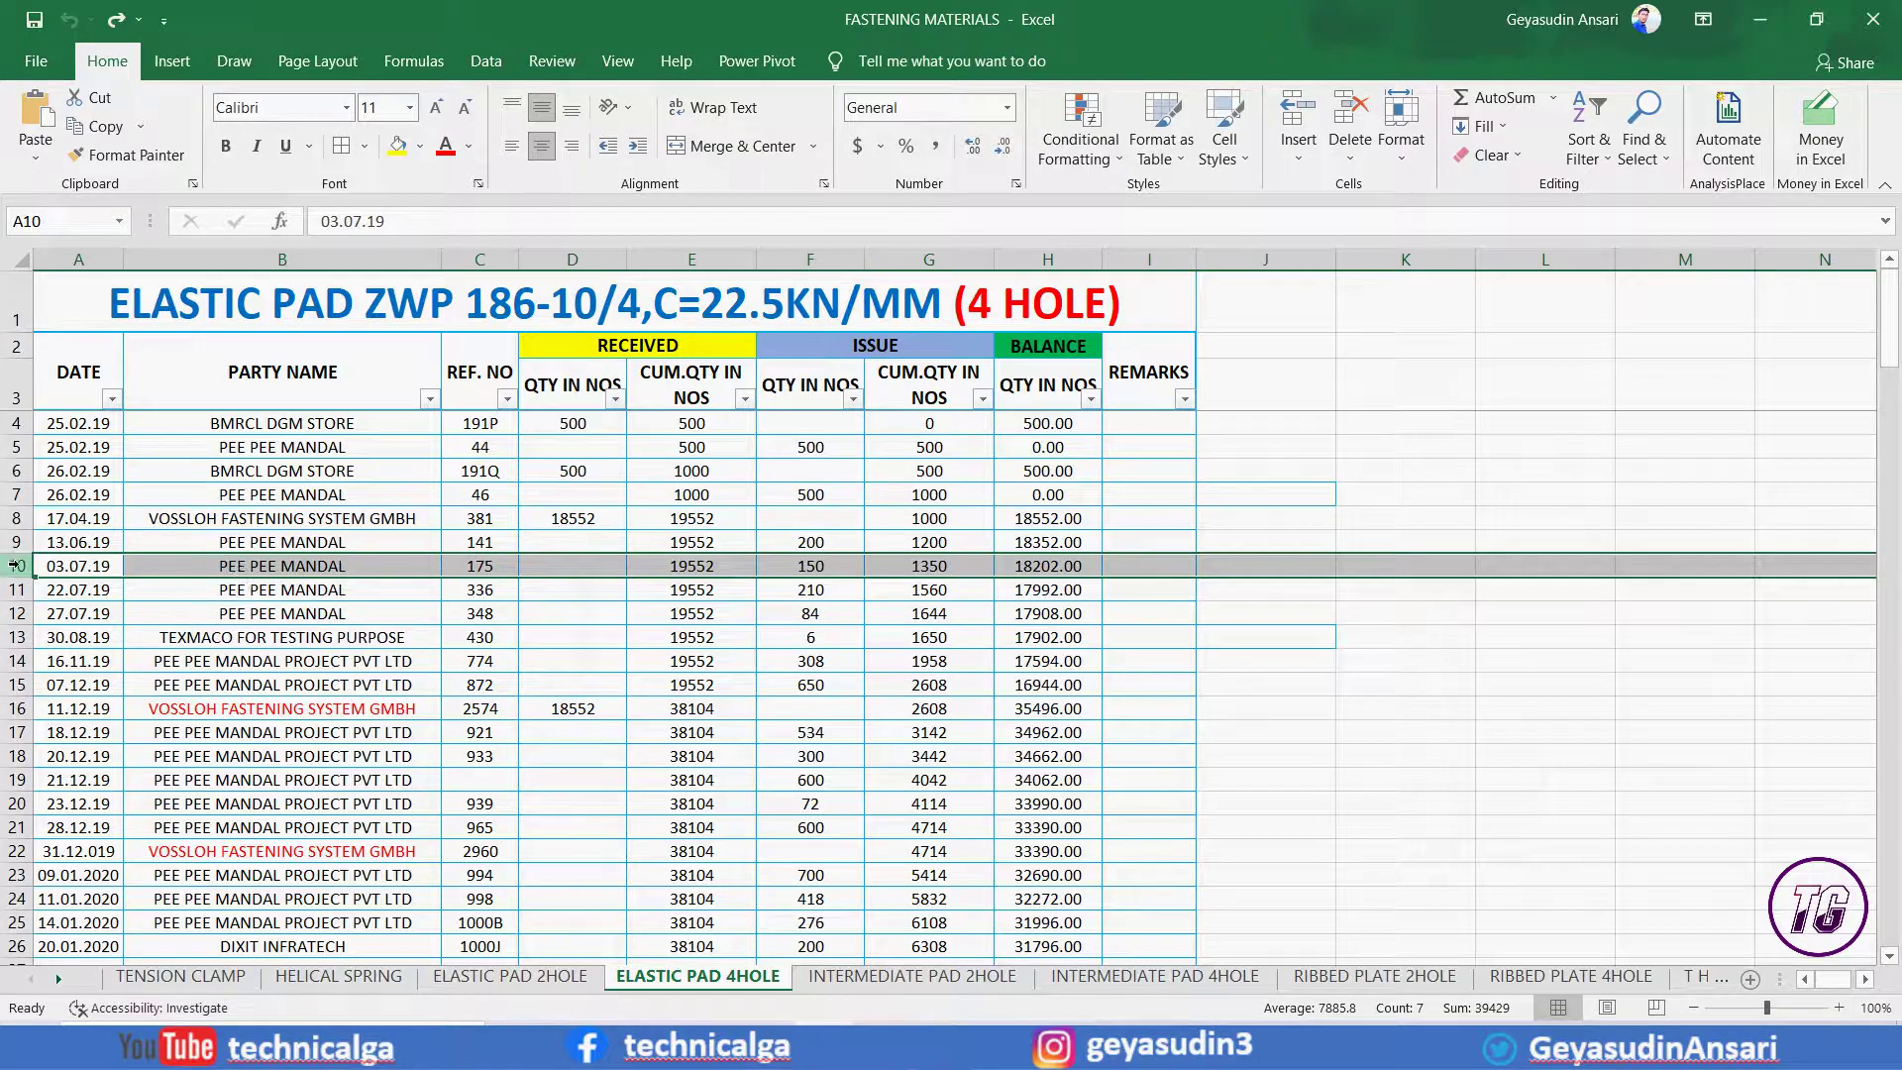
{"action": "right_click", "coordinate": [16, 565]}
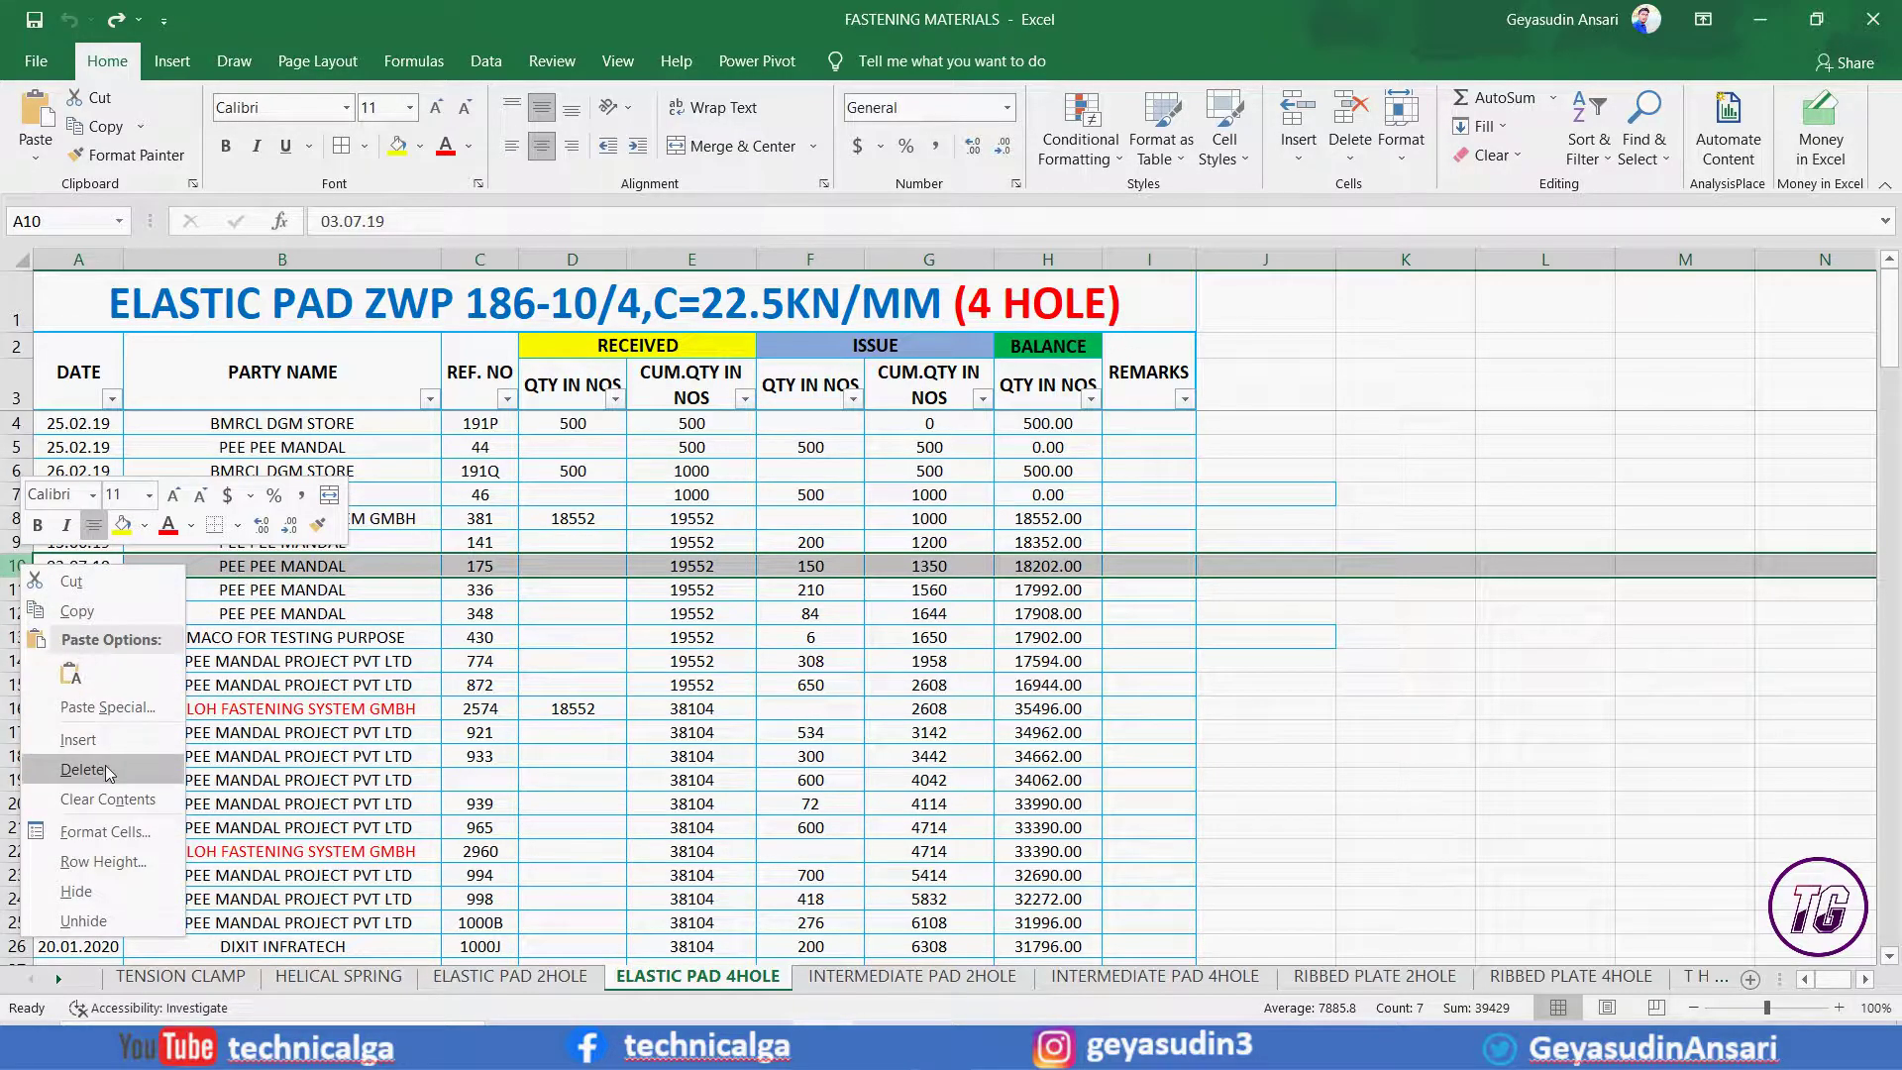
{"action": "left_click", "coordinate": [109, 772]}
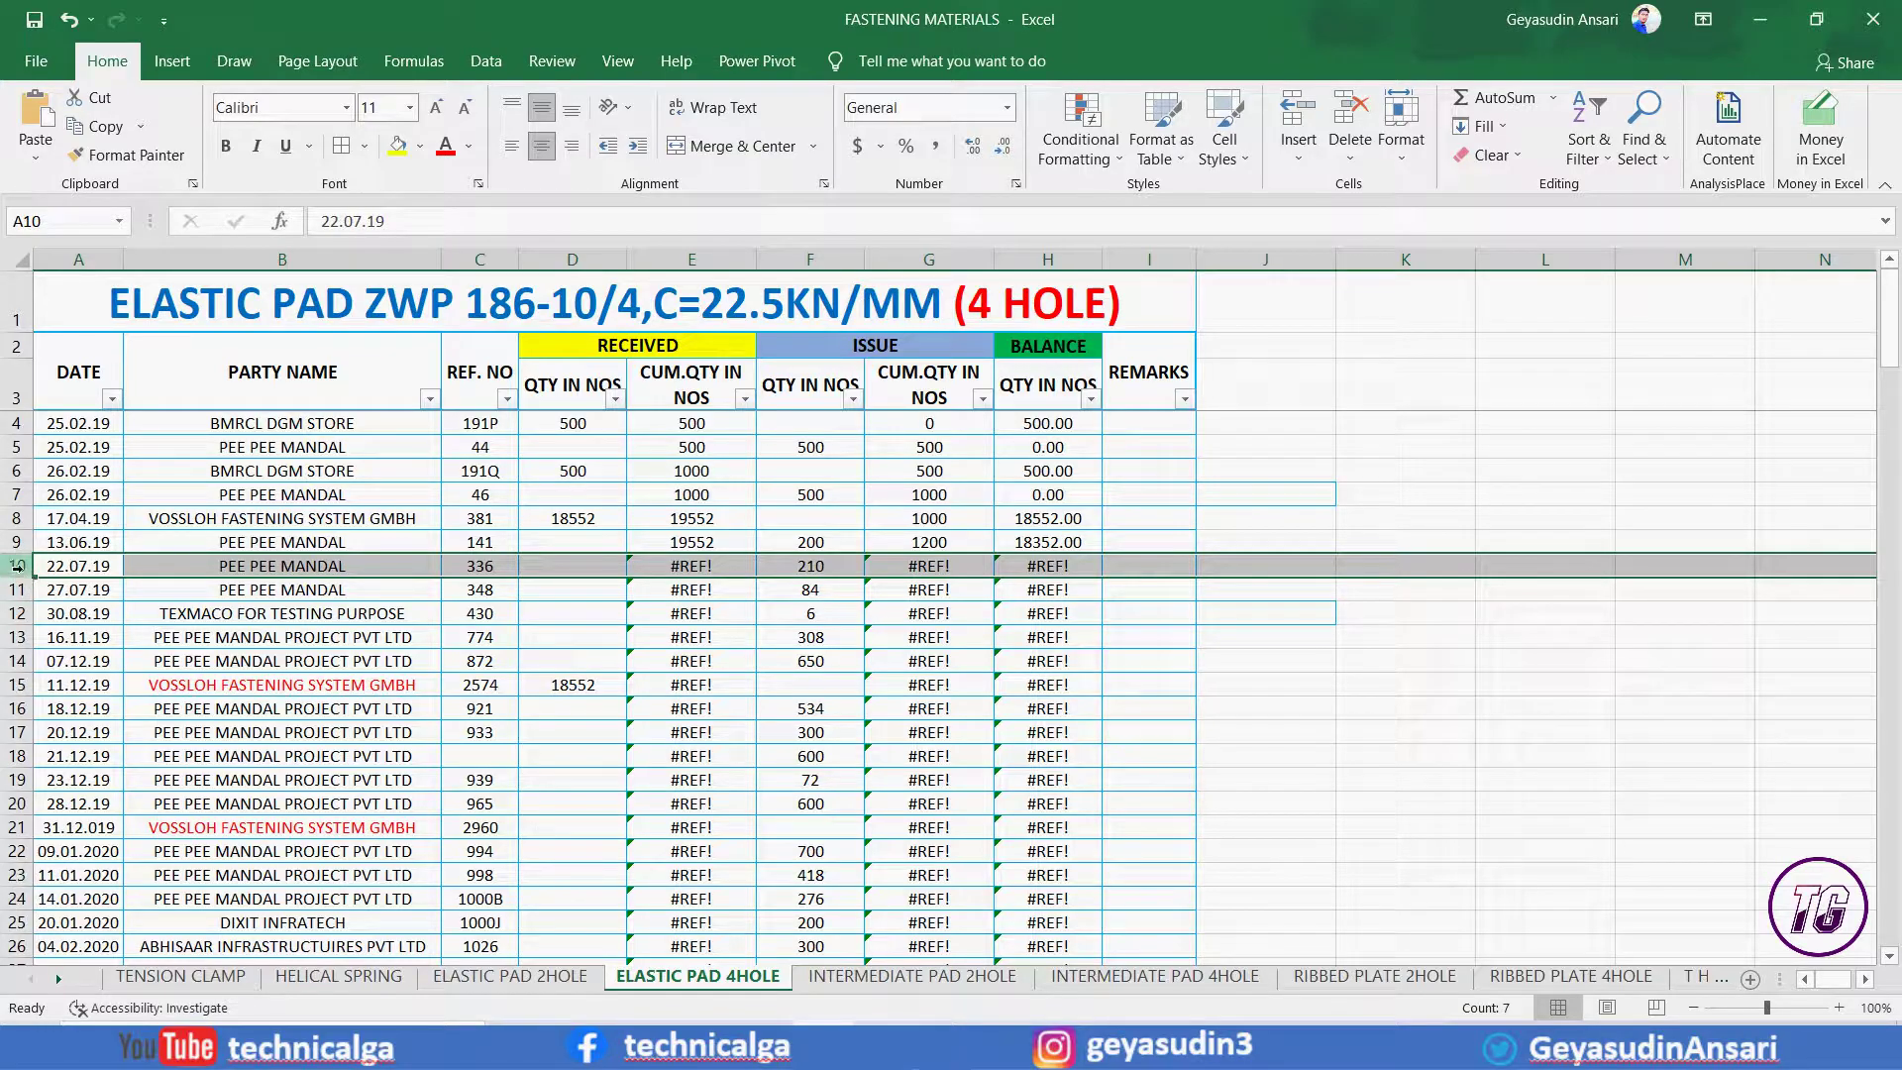
{"action": "left_click_drag", "start_coordinate": [16, 565], "coordinate": [37, 709]}
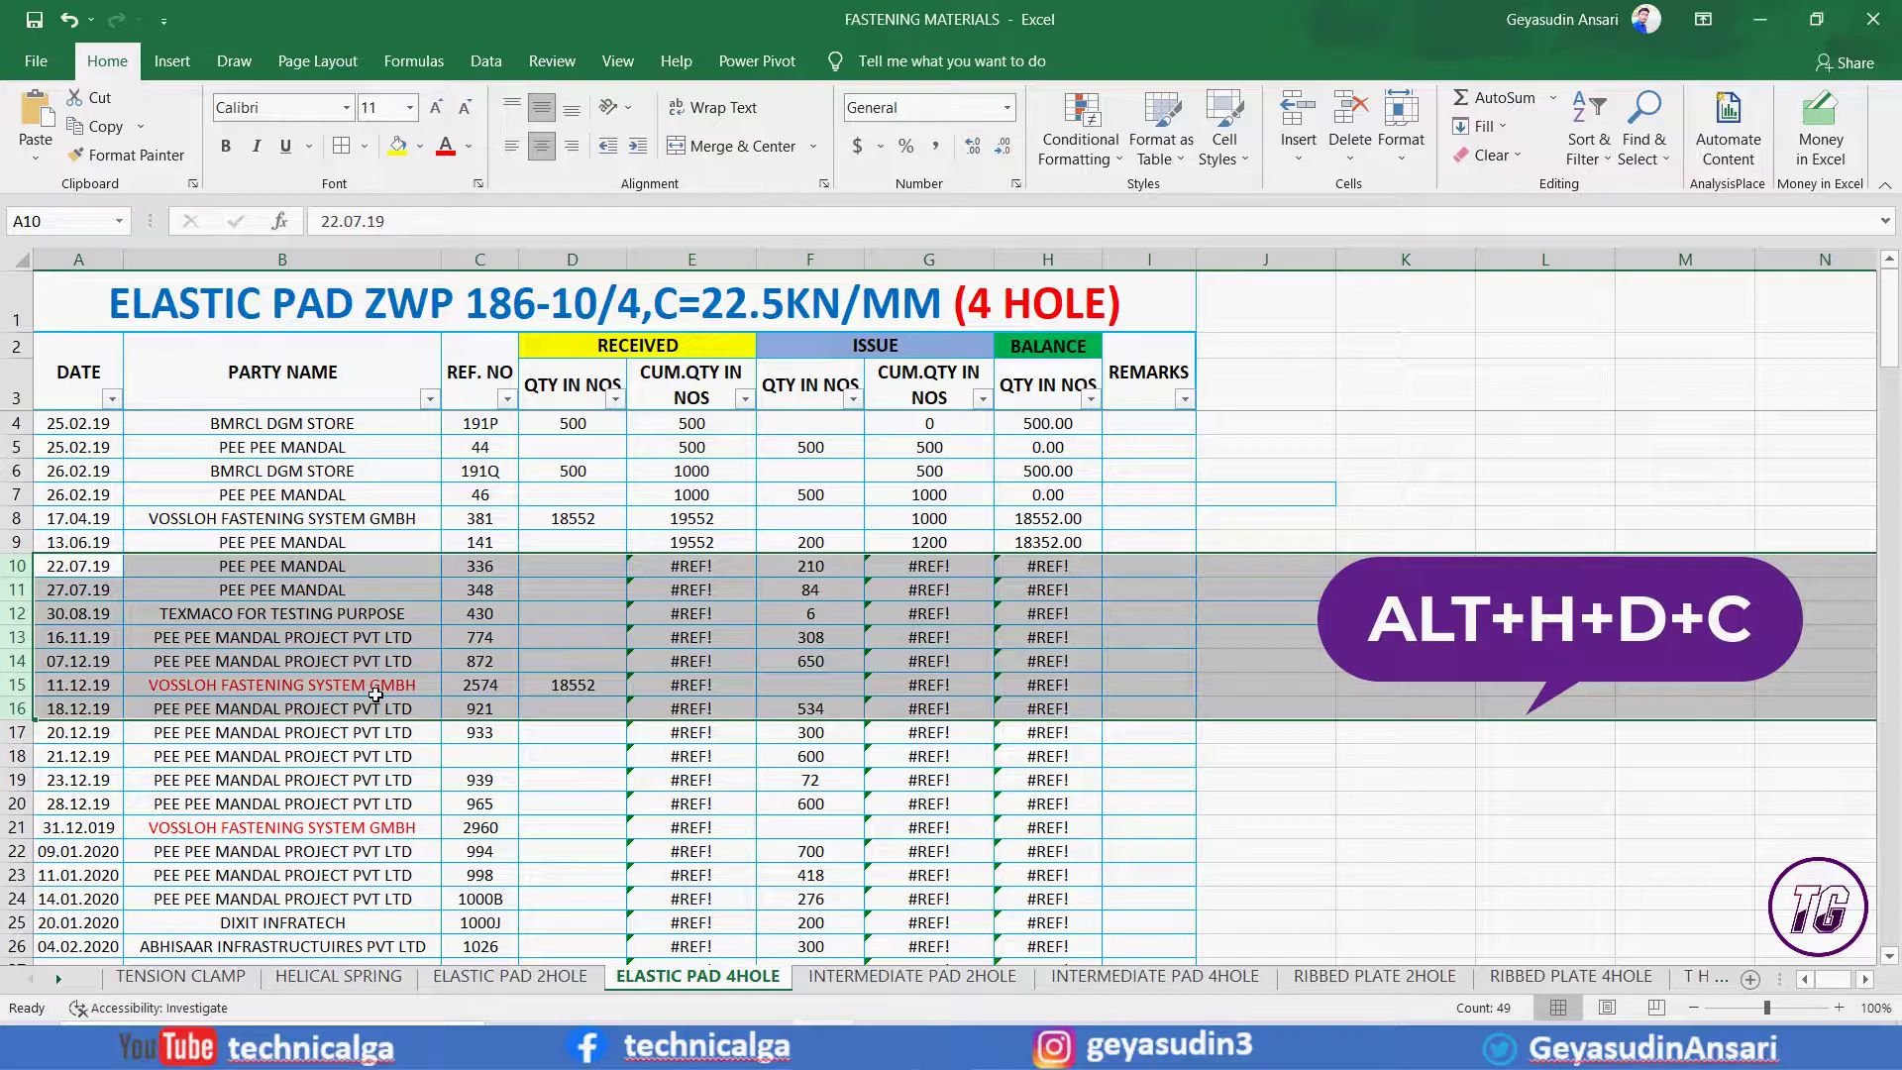
{"action": "key", "text": "alt+h"}
{"action": "key", "text": "d"}
{"action": "key", "text": "c"}
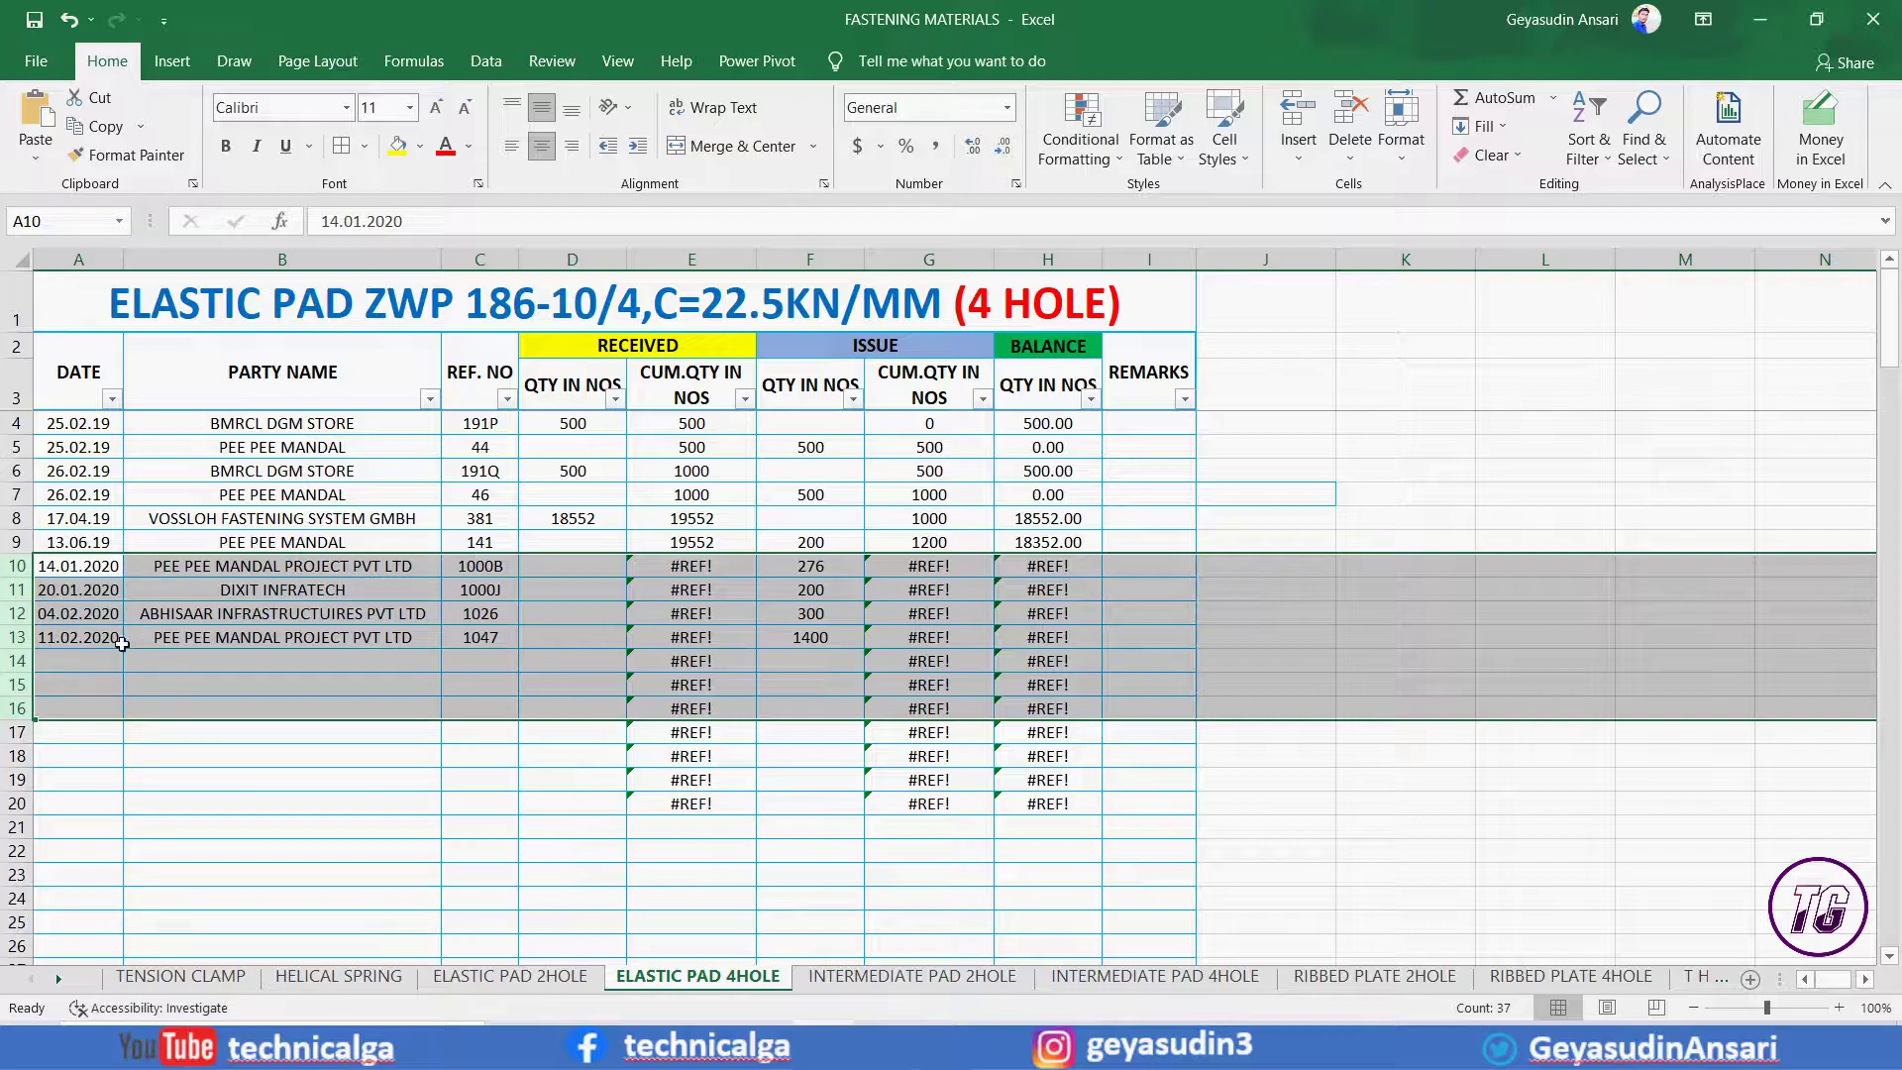
{"action": "left_click_drag", "start_coordinate": [17, 518], "coordinate": [18, 660]}
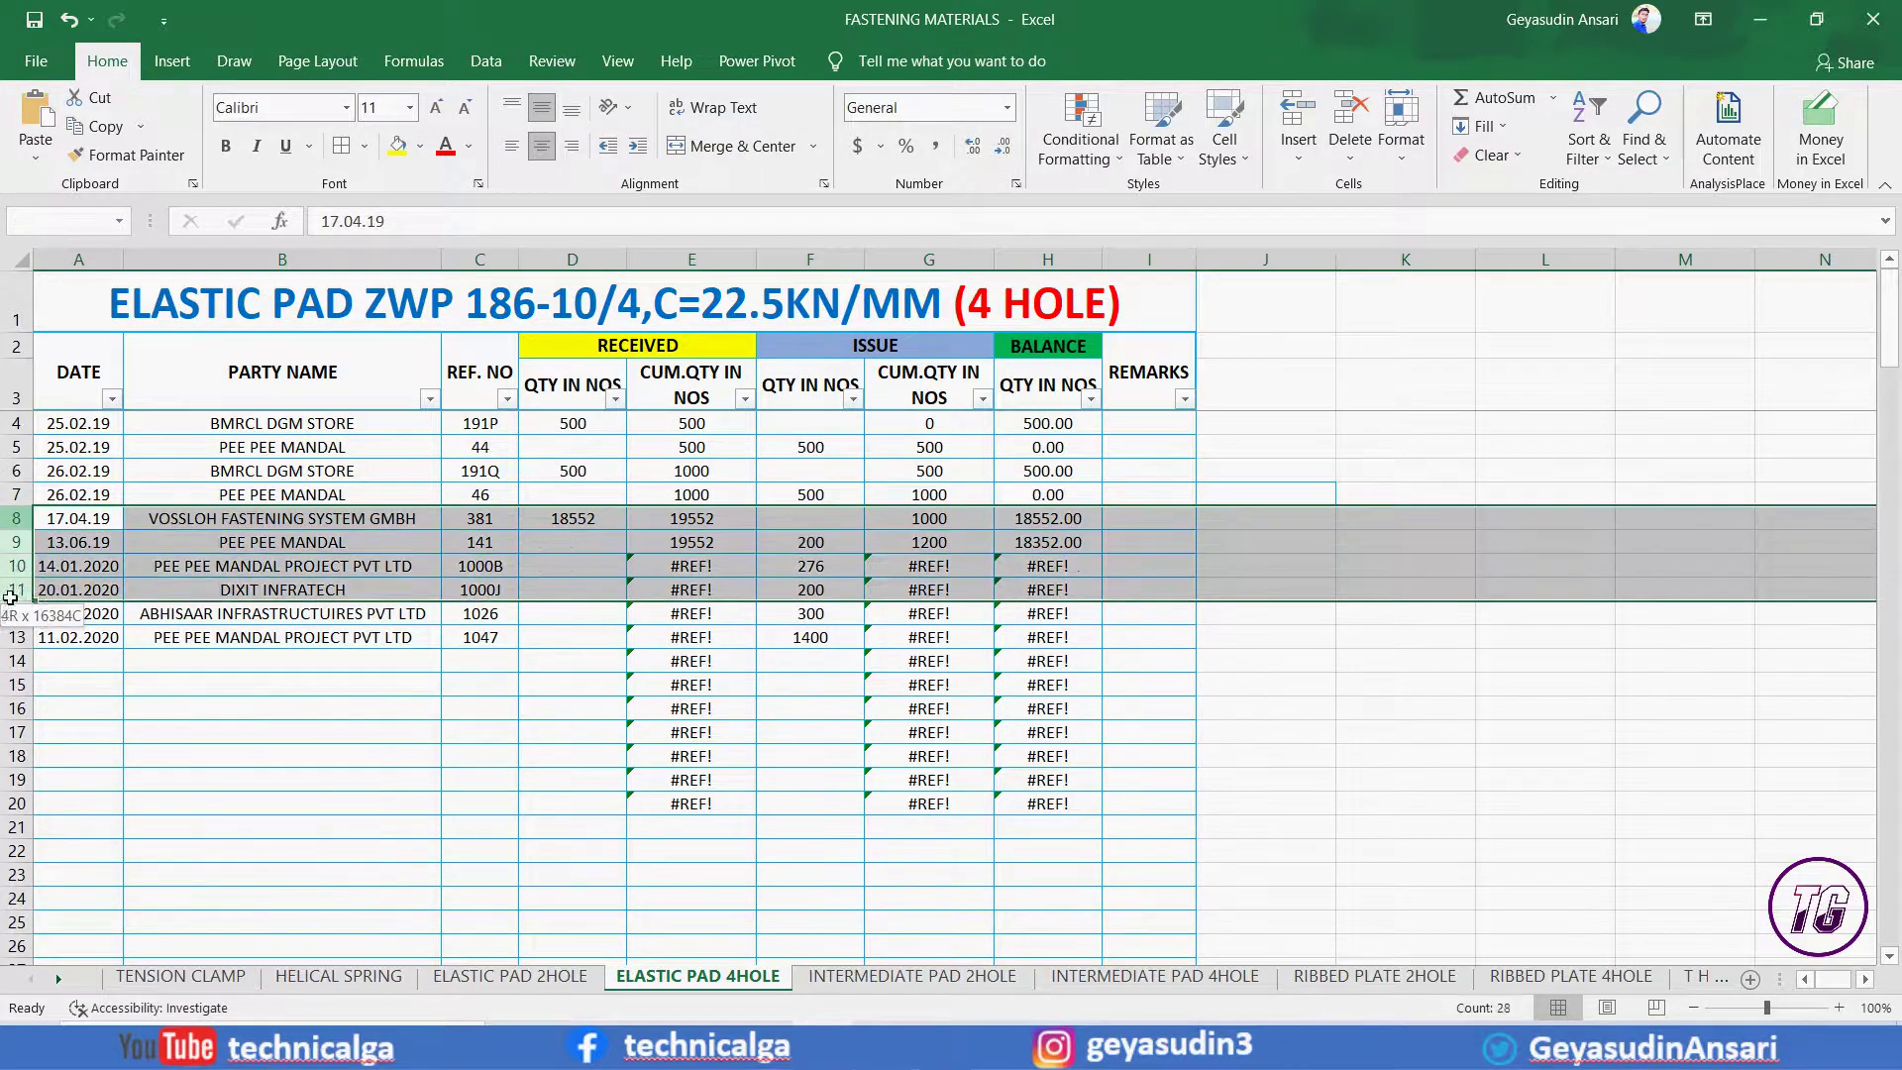
{"action": "right_click", "coordinate": [18, 562]}
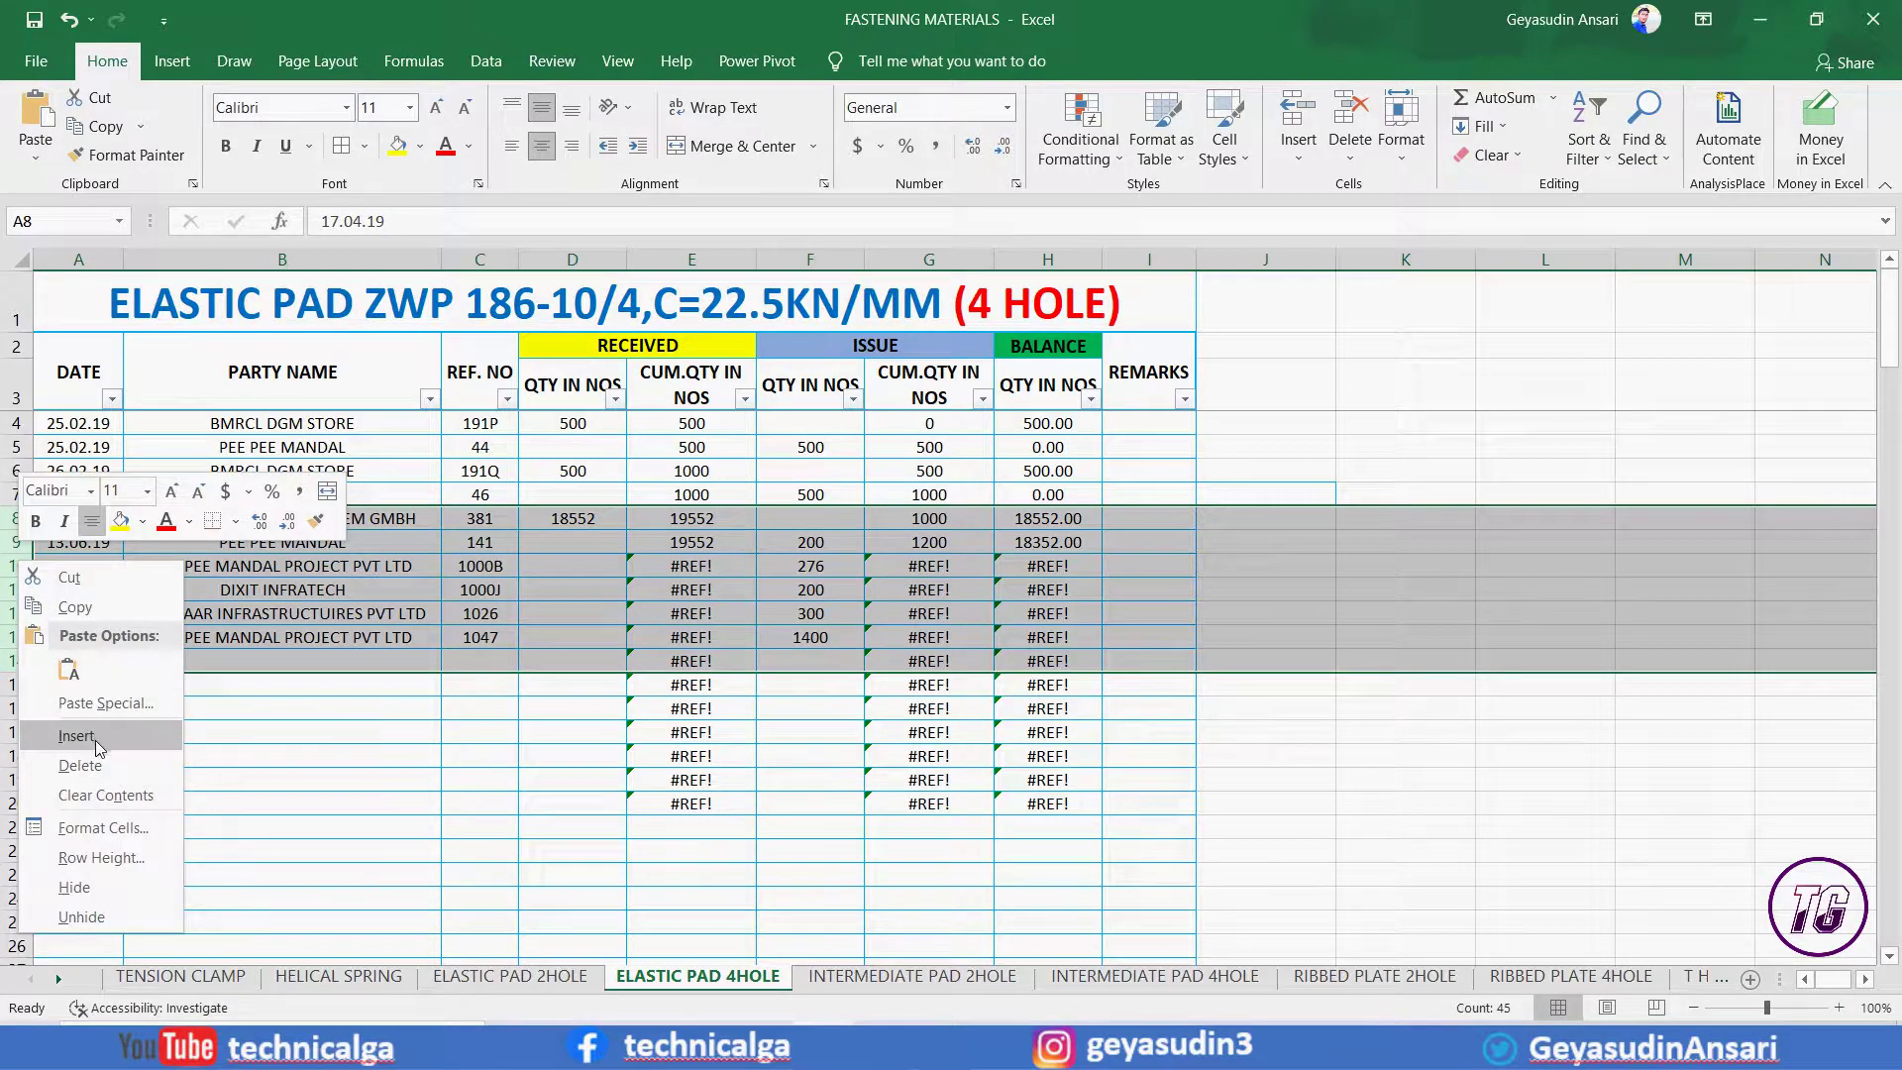
{"action": "left_click", "coordinate": [59, 764]}
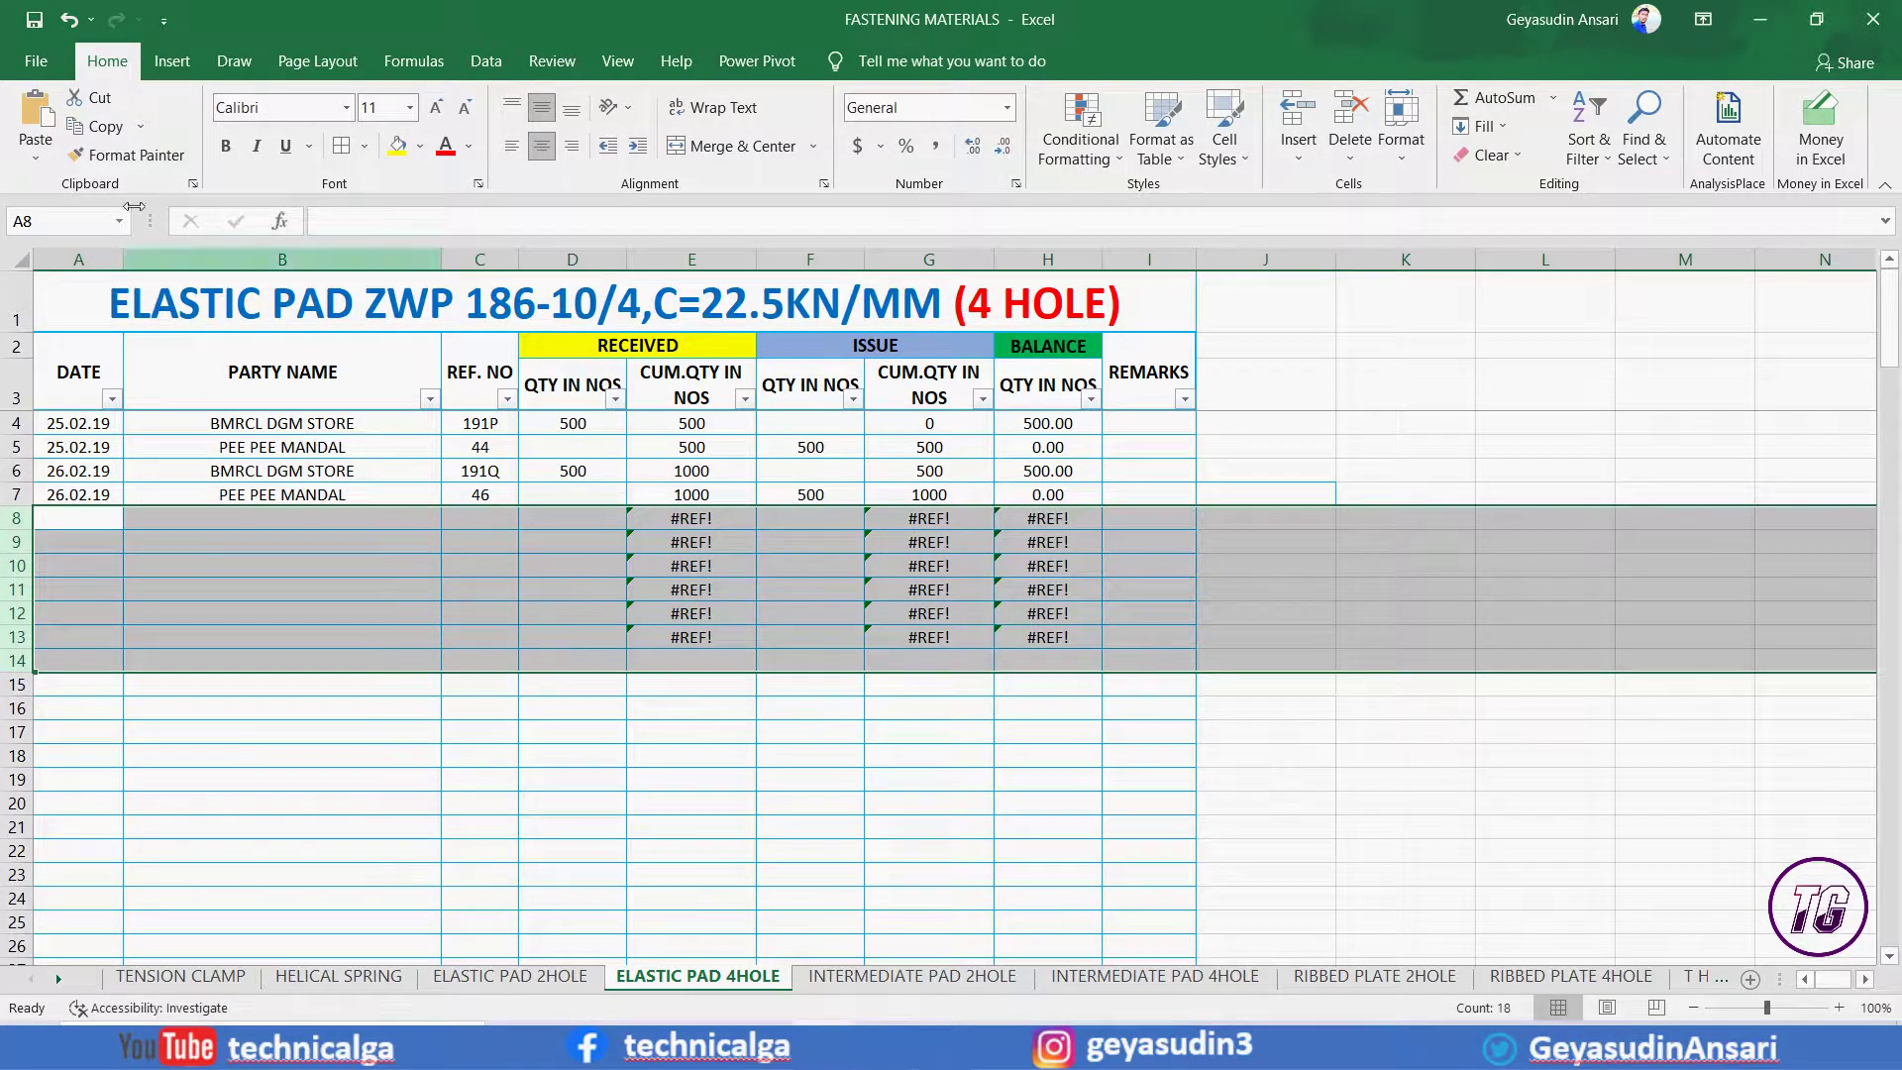
{"action": "left_click", "coordinate": [70, 19]}
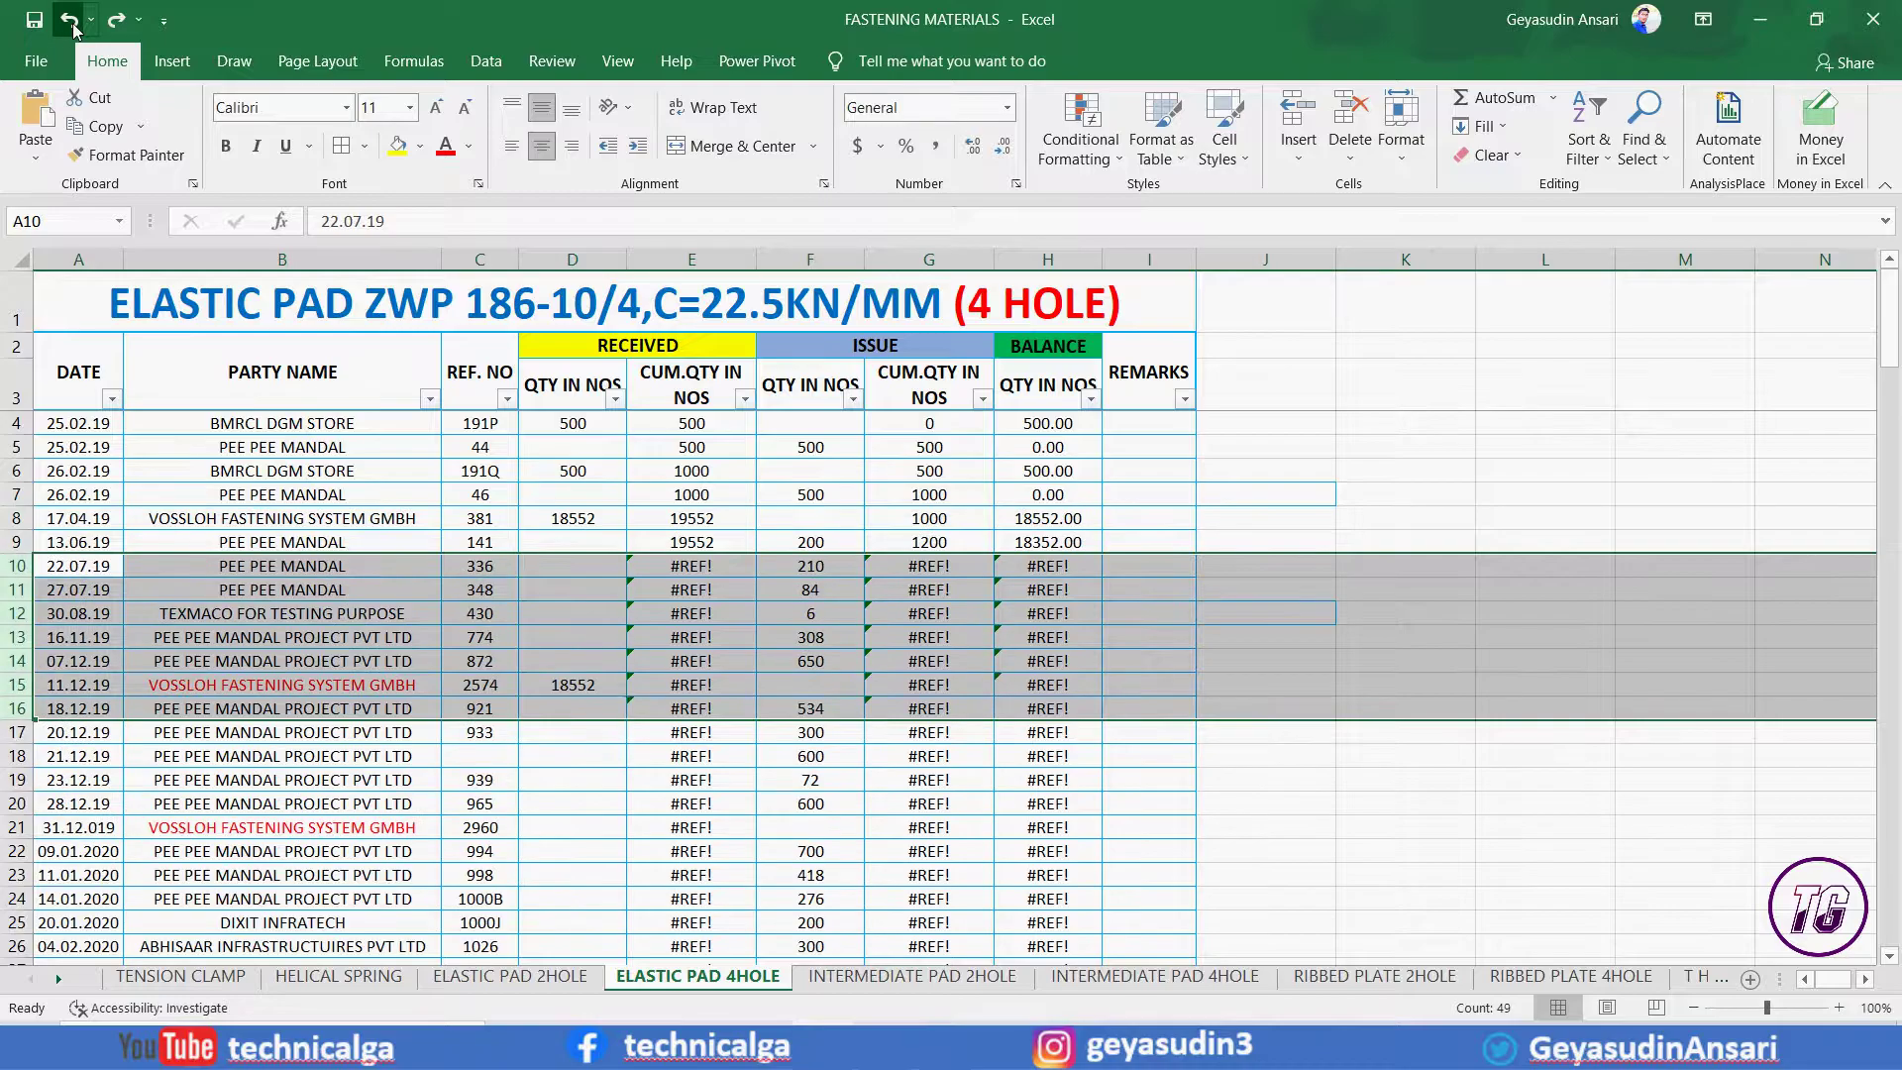
{"action": "left_click", "coordinate": [70, 20]}
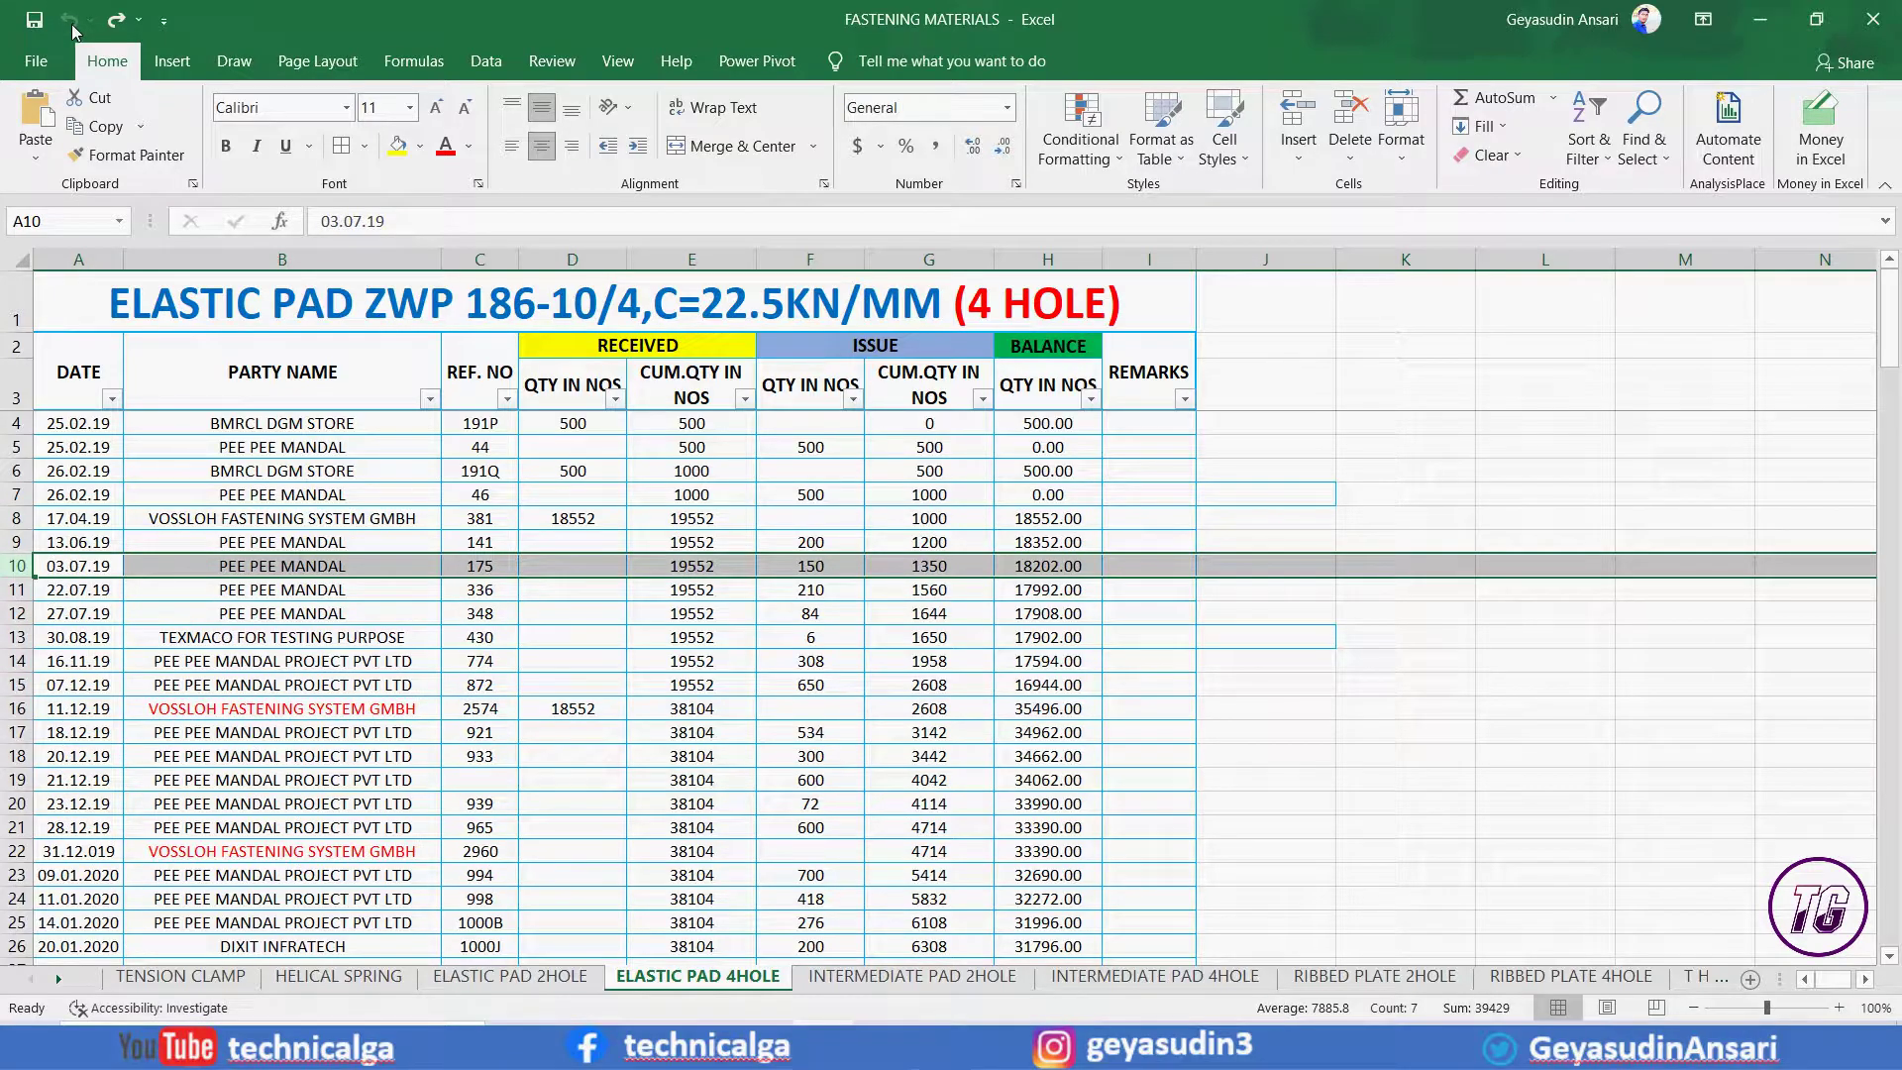
Fill B29 with PEE PEE MANDAL PROJECT PVT LTD from B28 using Ctrl+D.
{"action": "left_click", "coordinate": [330, 654]}
{"action": "scroll", "coordinate": [329, 631], "scroll_direction": "down", "scroll_amount": 6}
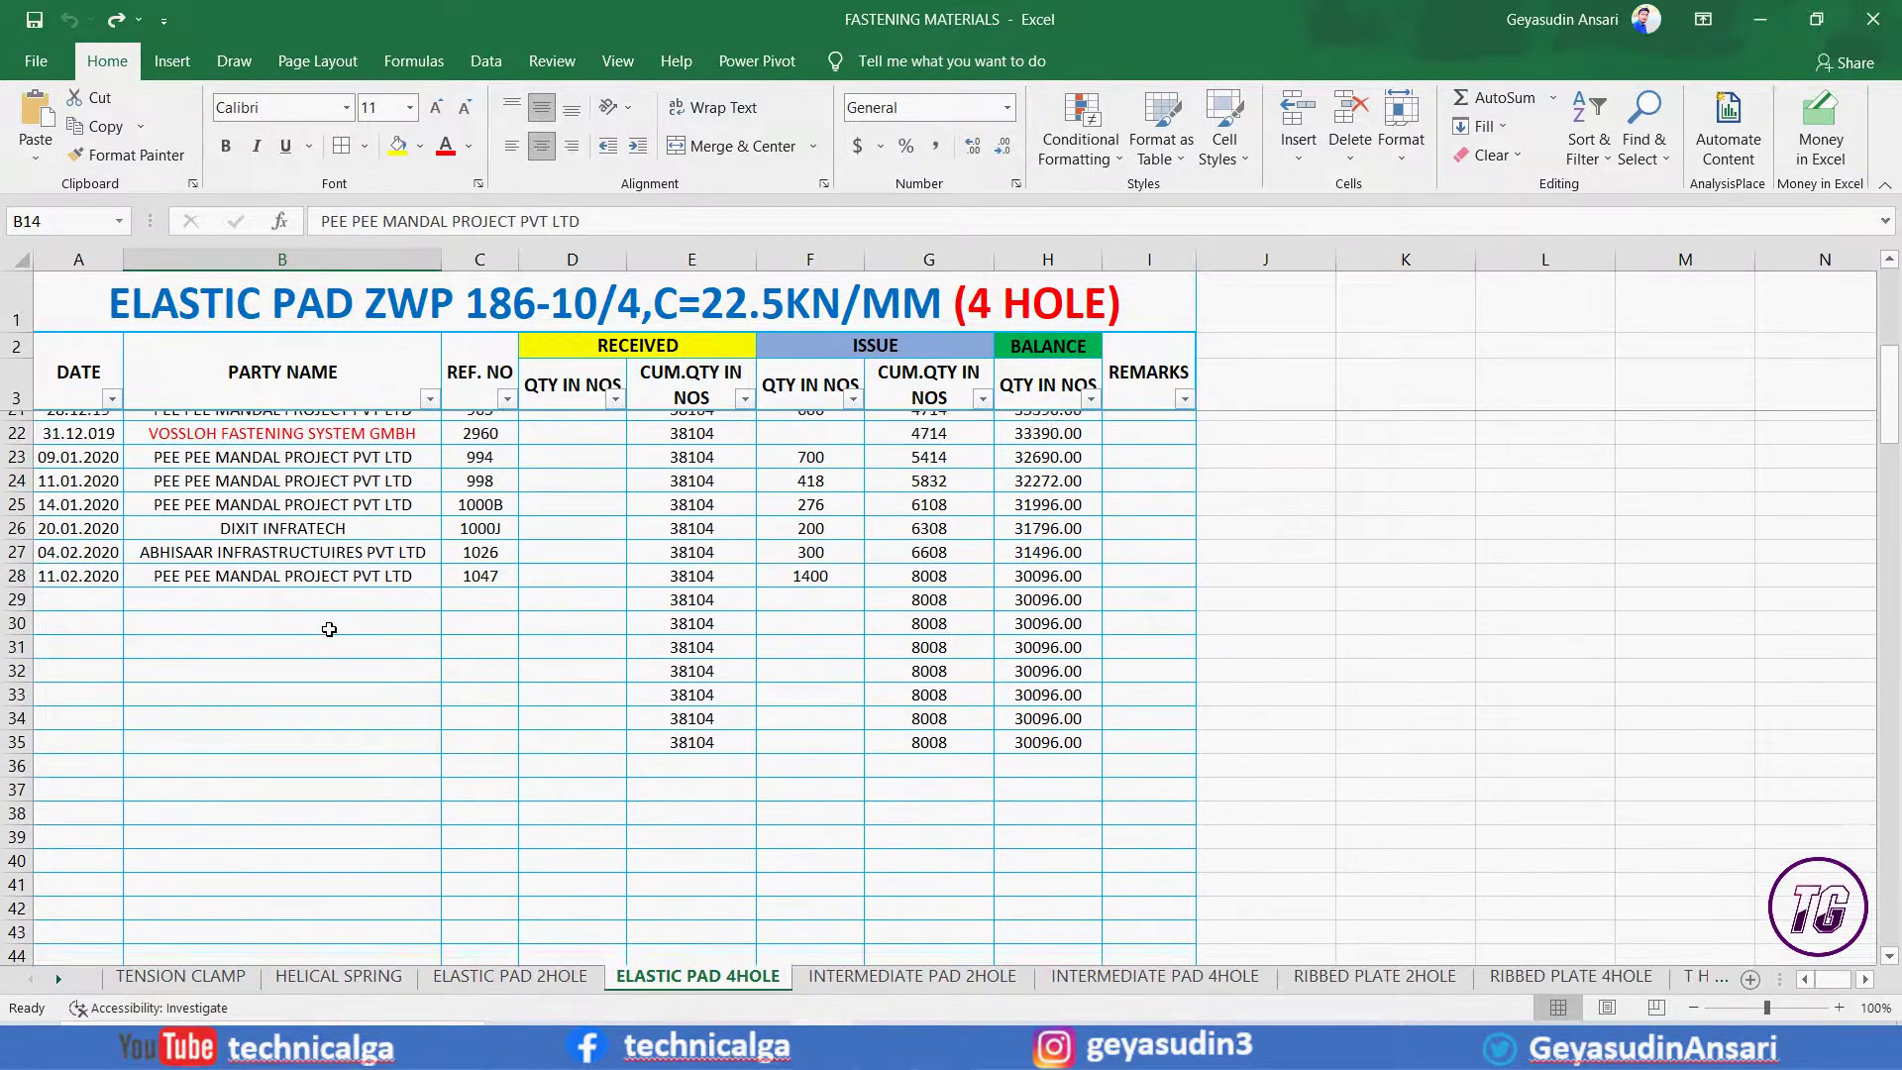
{"action": "scroll", "coordinate": [329, 630], "scroll_direction": "up", "scroll_amount": 2}
{"action": "scroll", "coordinate": [329, 630], "scroll_direction": "down", "scroll_amount": 4}
{"action": "left_click", "coordinate": [271, 477]}
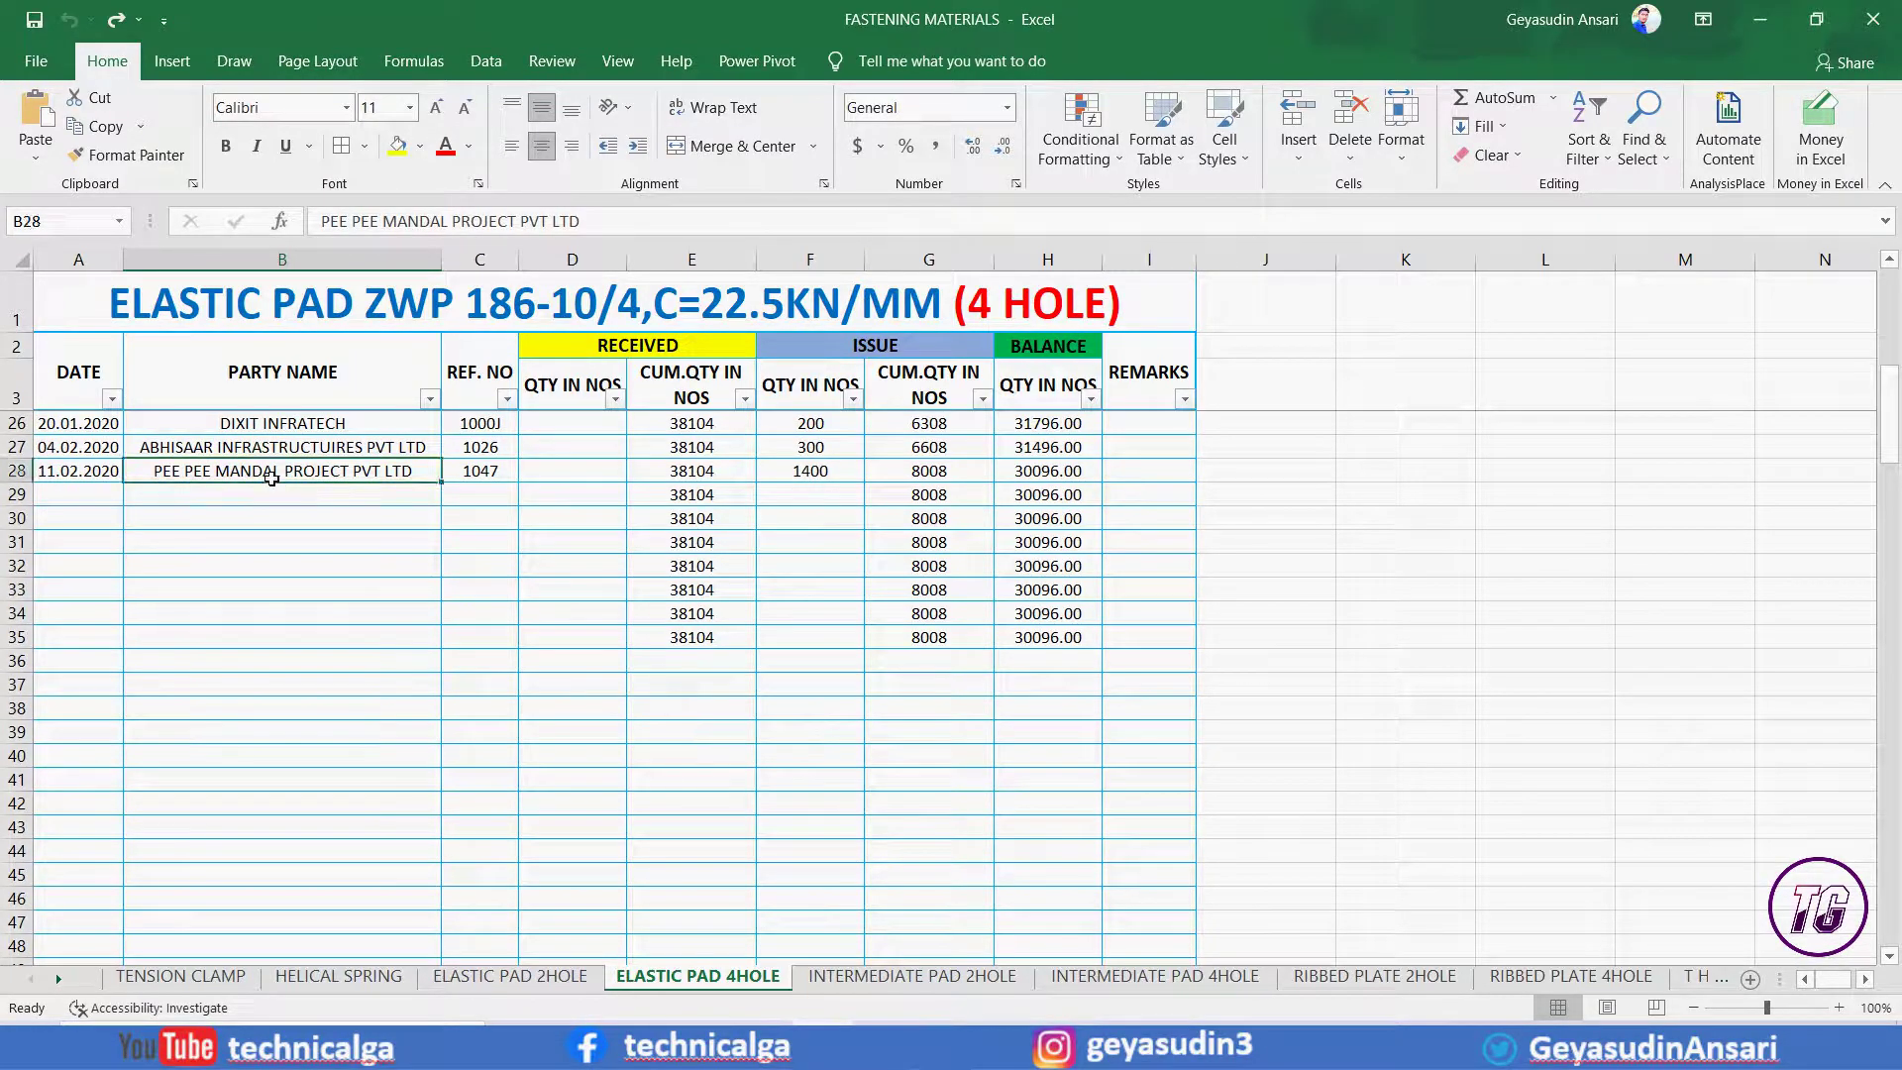
{"action": "left_click", "coordinate": [299, 492]}
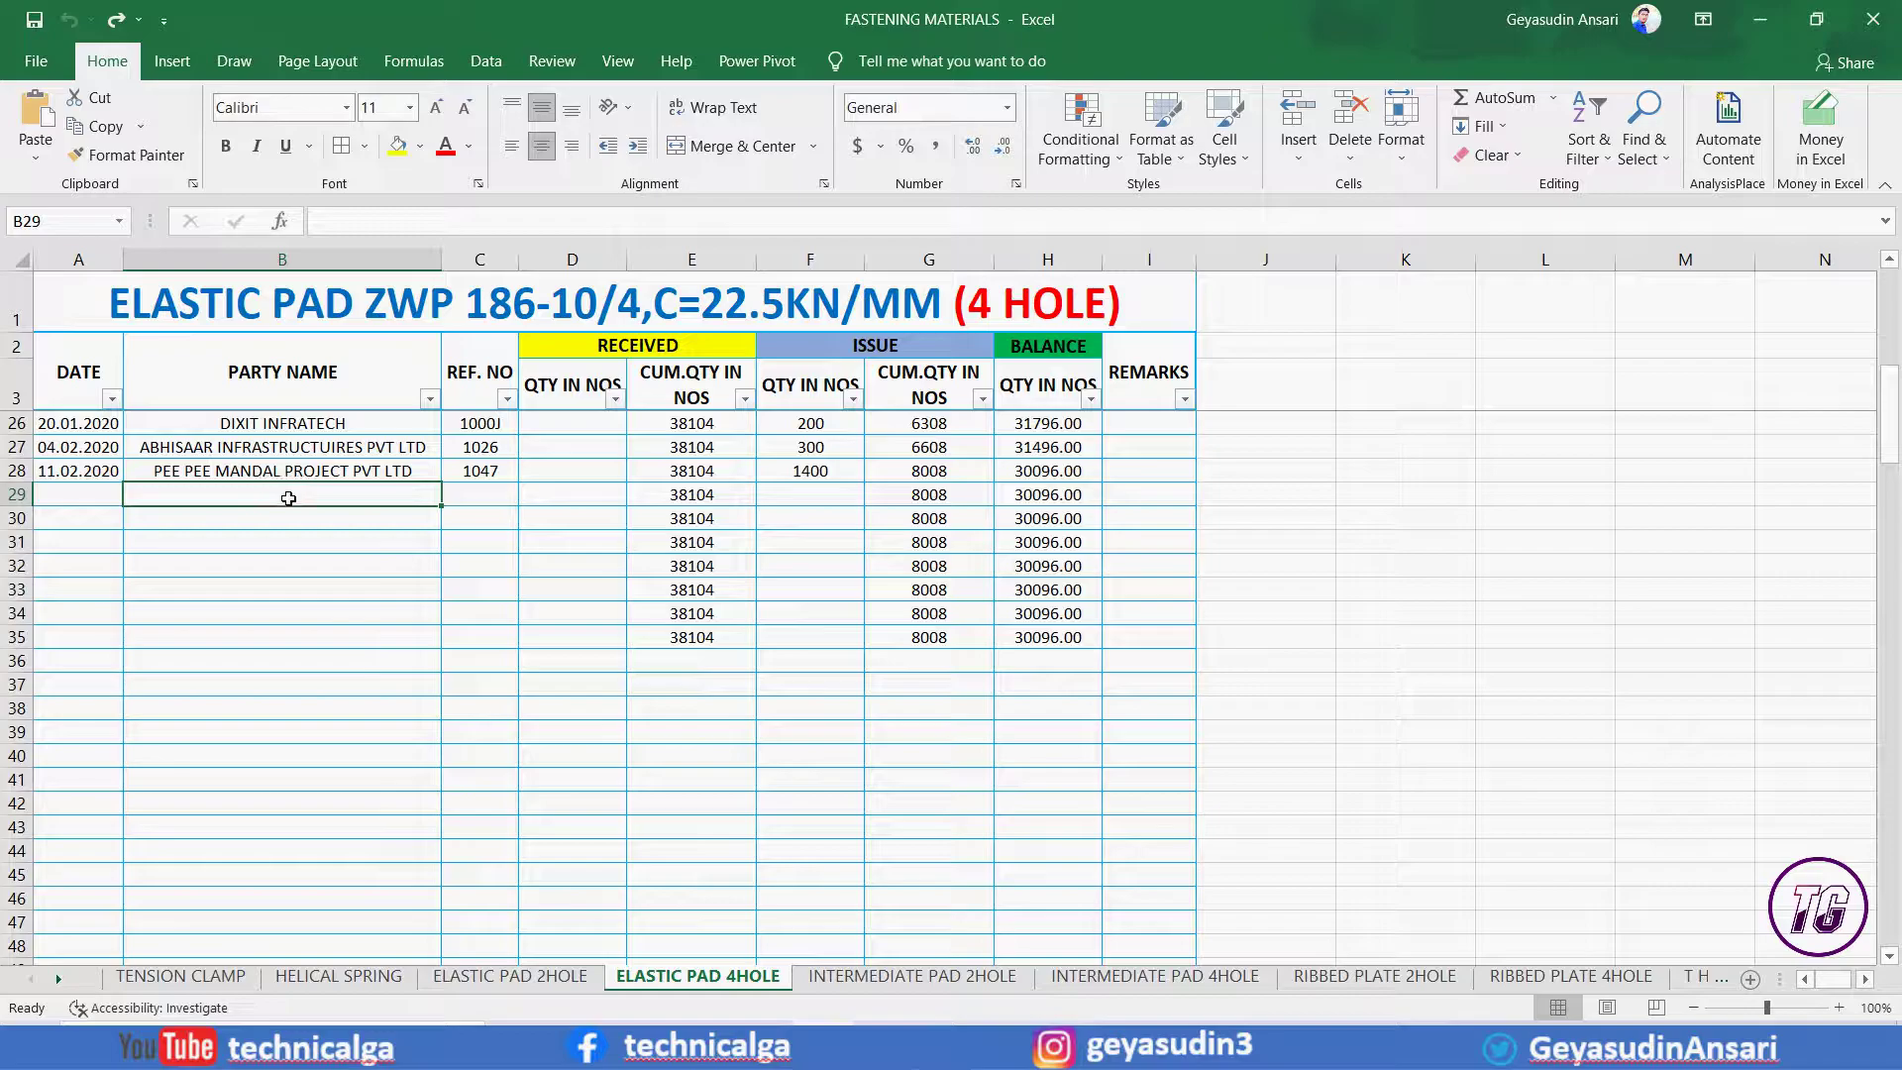
{"action": "key", "text": "ctrl+d"}
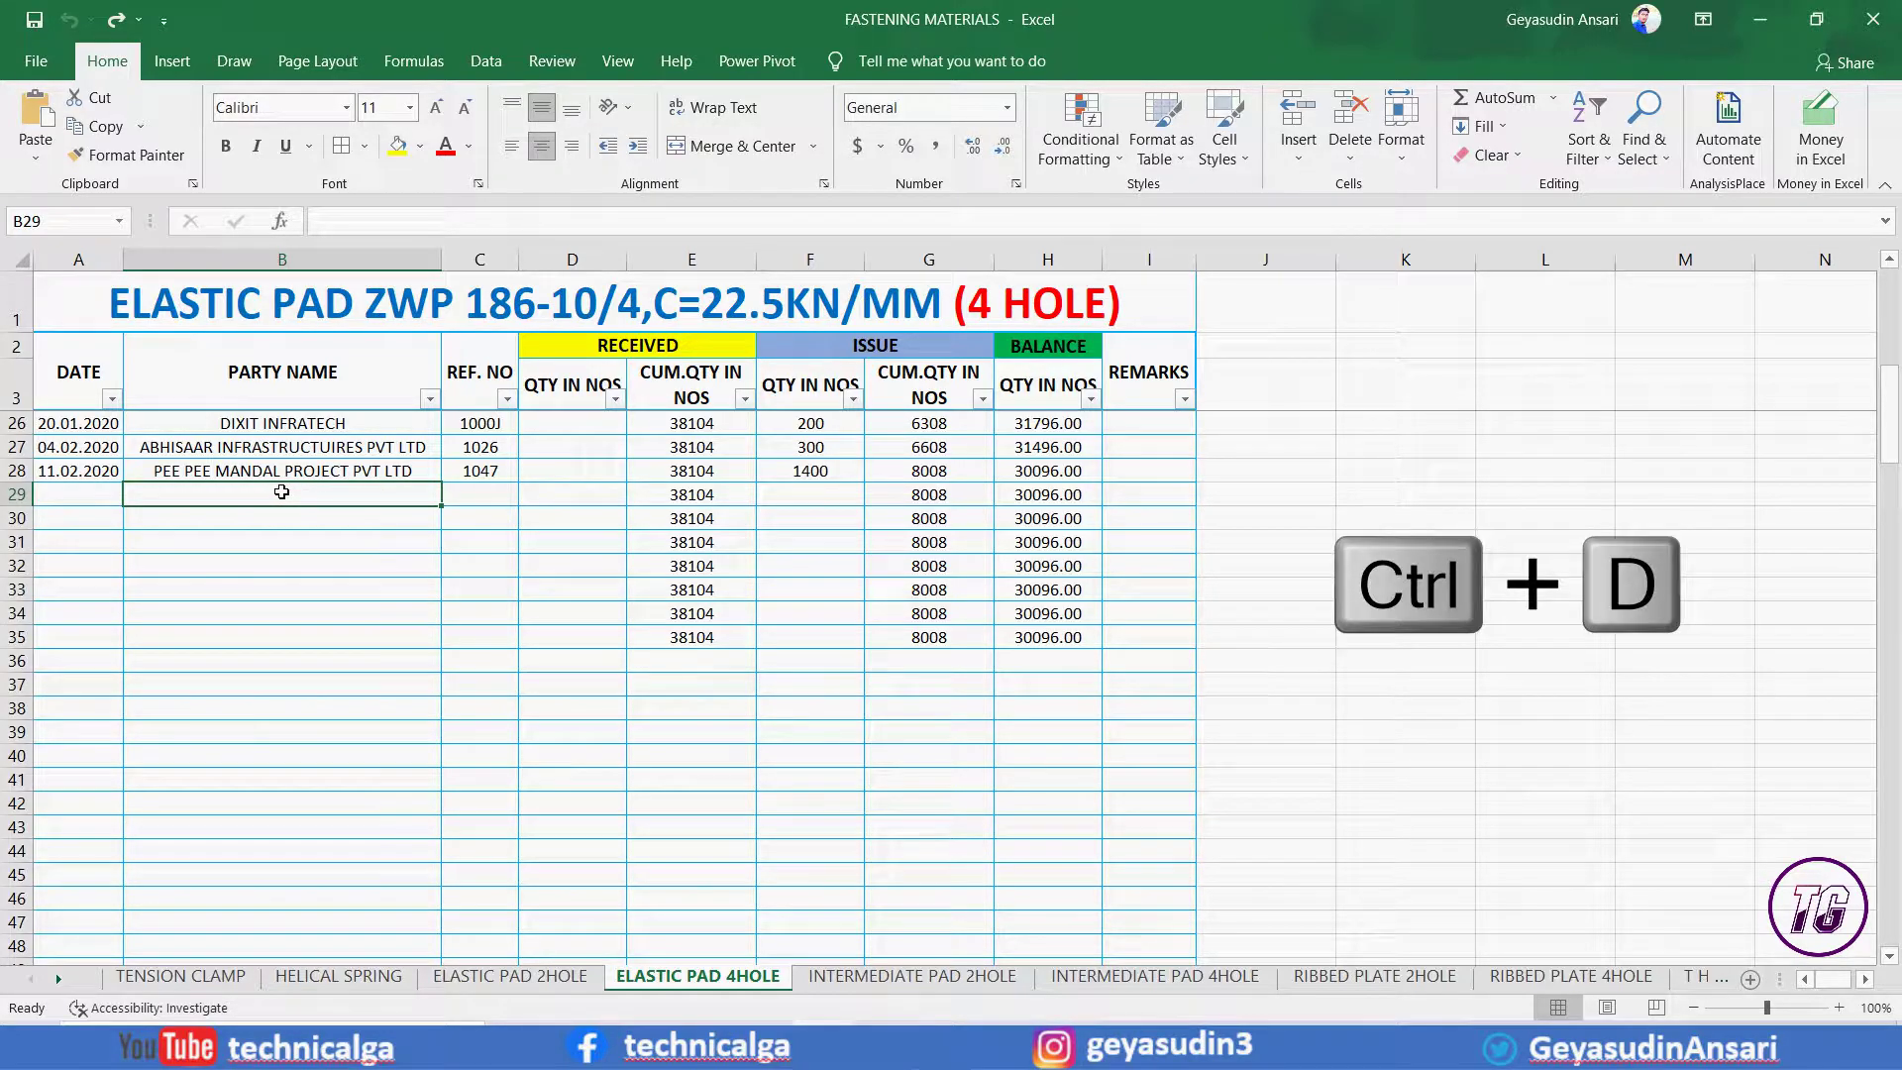
{"action": "key", "text": "ctrl+d"}
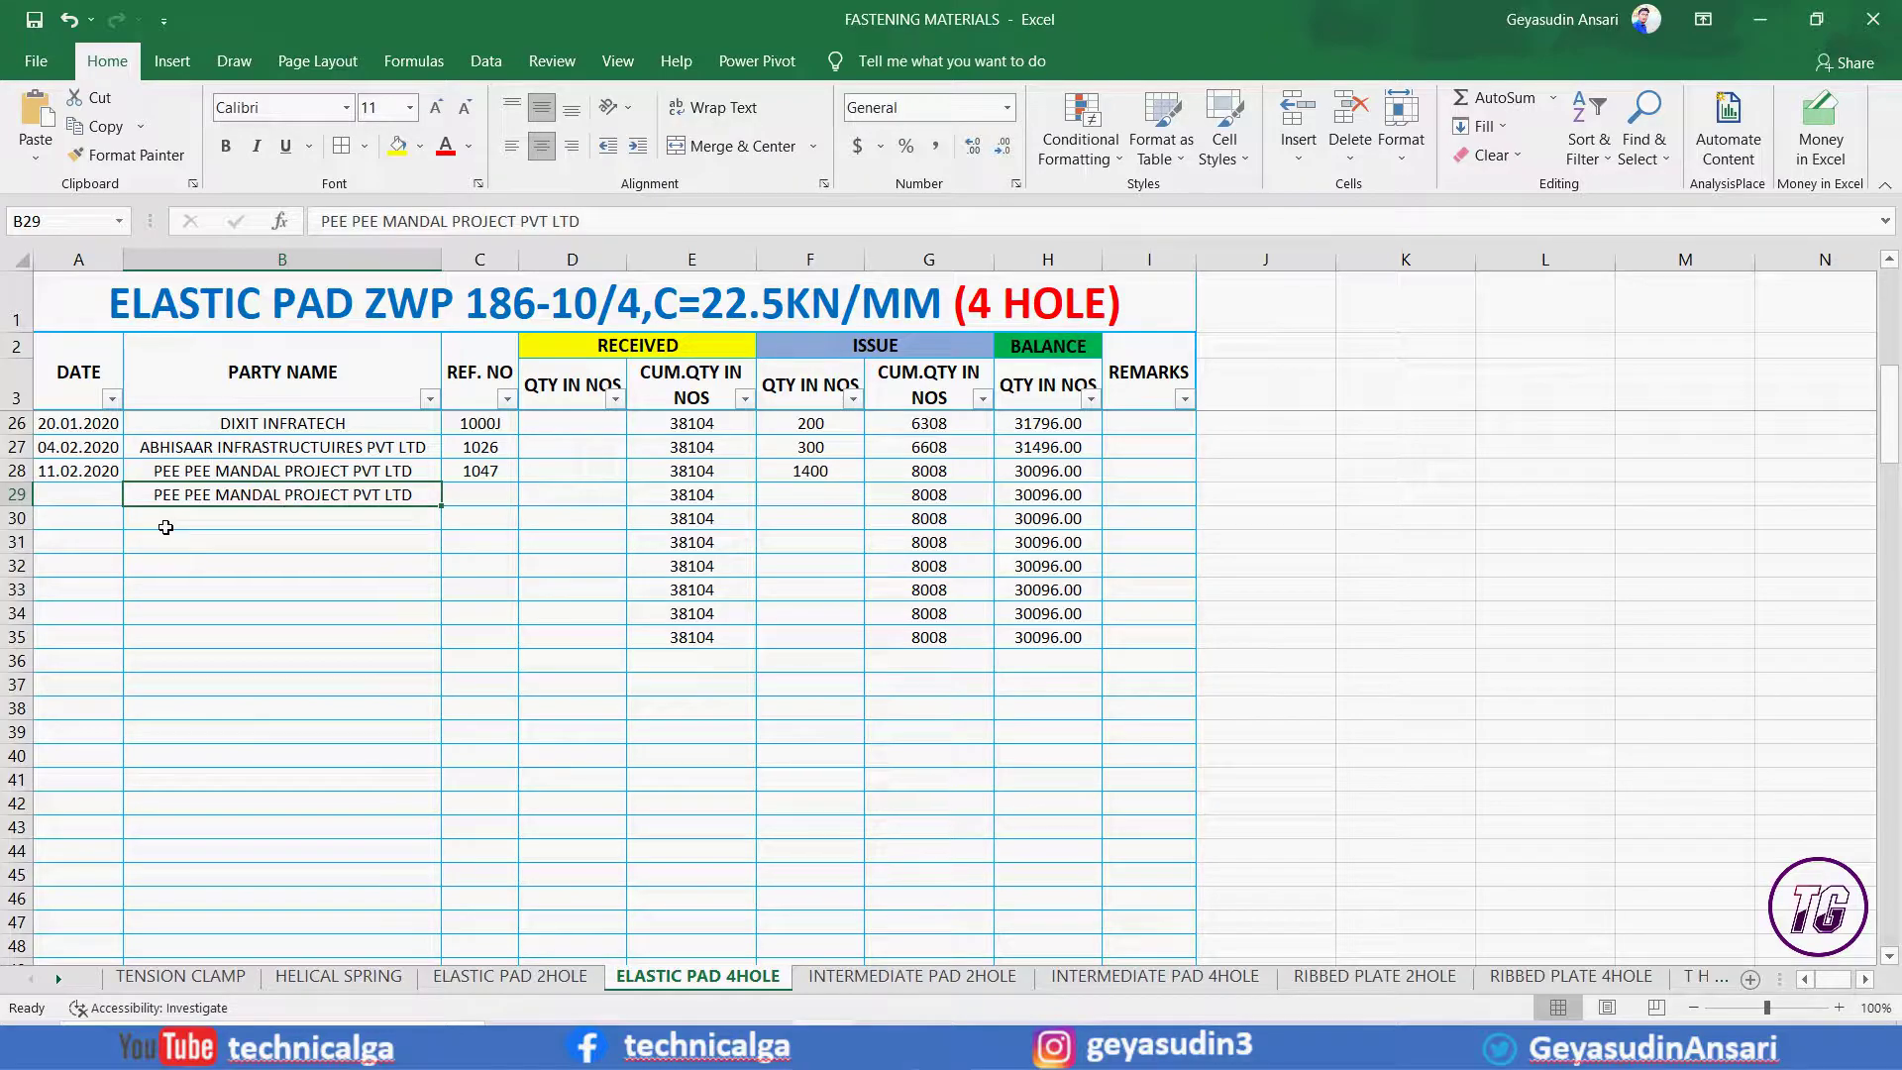
Select B33 and scroll up so rows 4 to 26 are visible.
{"action": "left_click", "coordinate": [340, 590]}
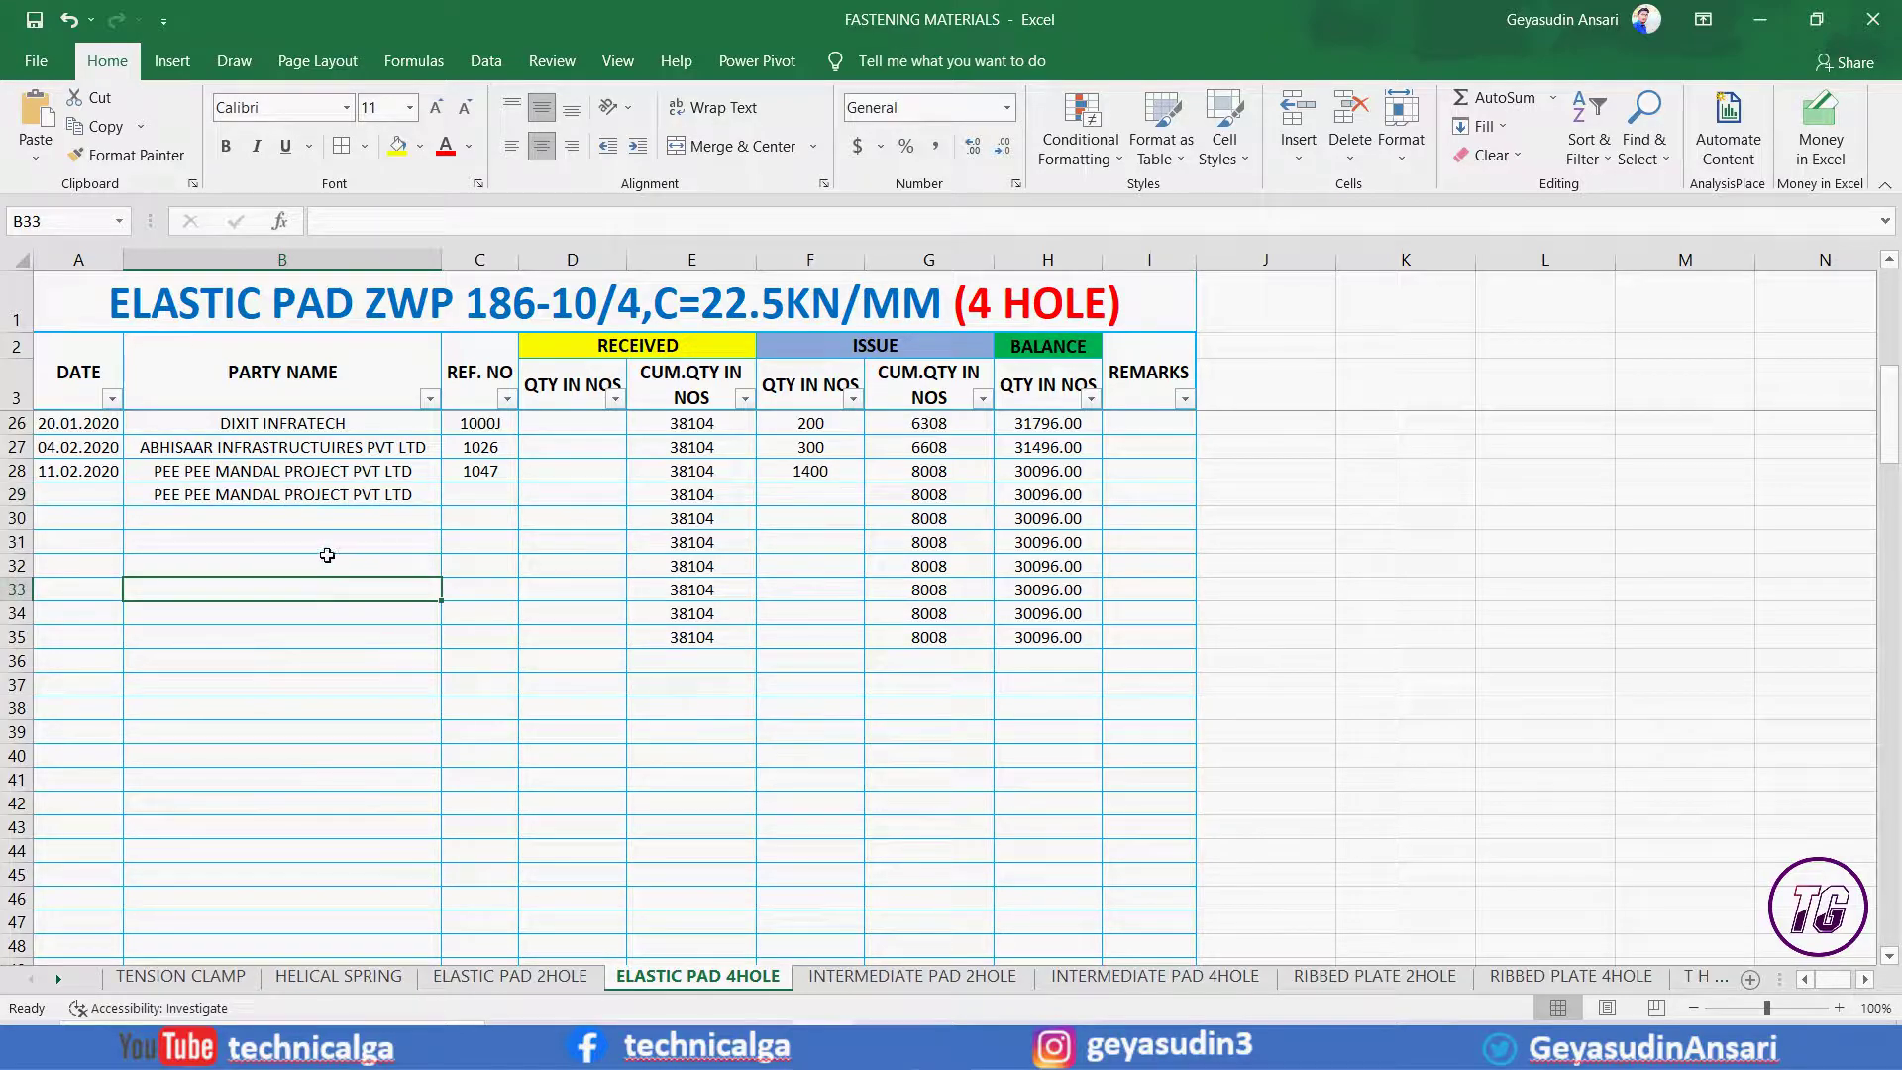
{"action": "scroll", "coordinate": [327, 555], "scroll_direction": "up", "scroll_amount": 7}
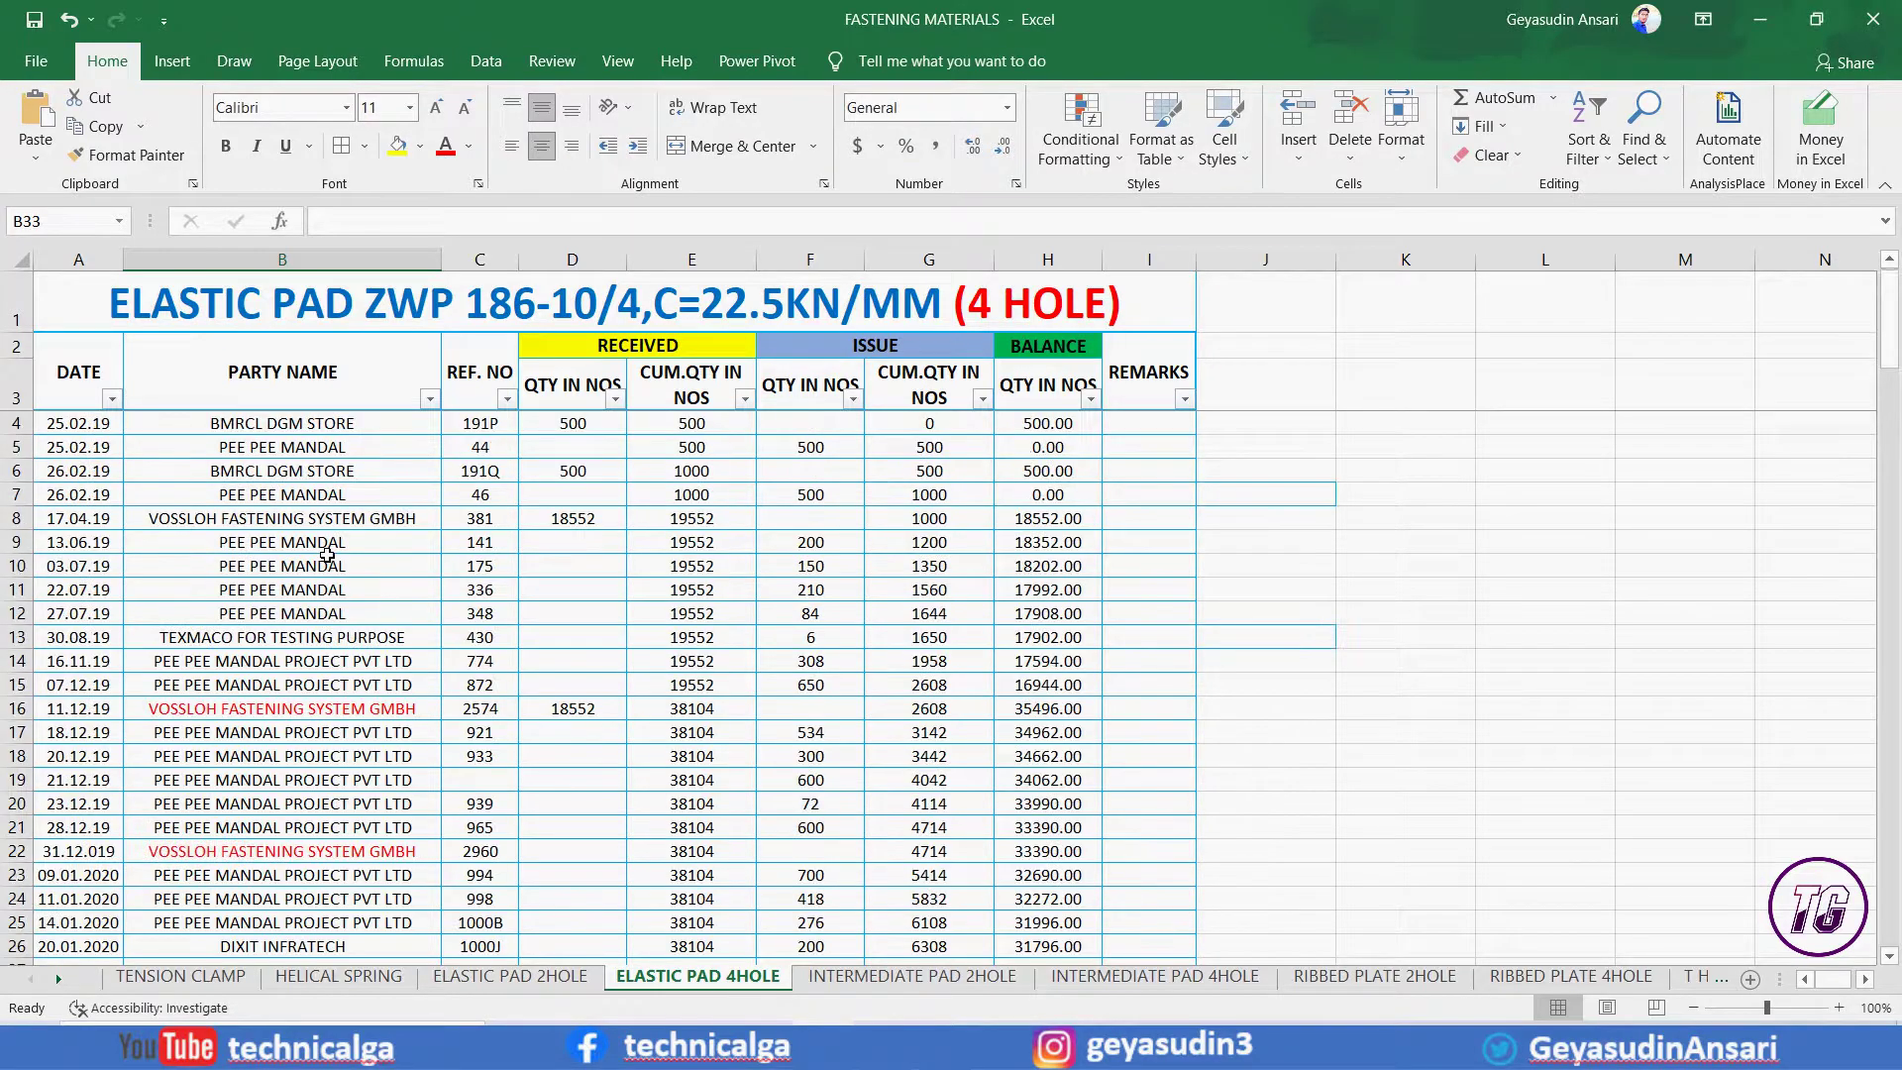
{"action": "left_click", "coordinate": [262, 559]}
{"action": "left_click", "coordinate": [342, 591]}
Open Find and Replace from Find & Select, then dismiss it.
{"action": "left_click", "coordinate": [332, 610]}
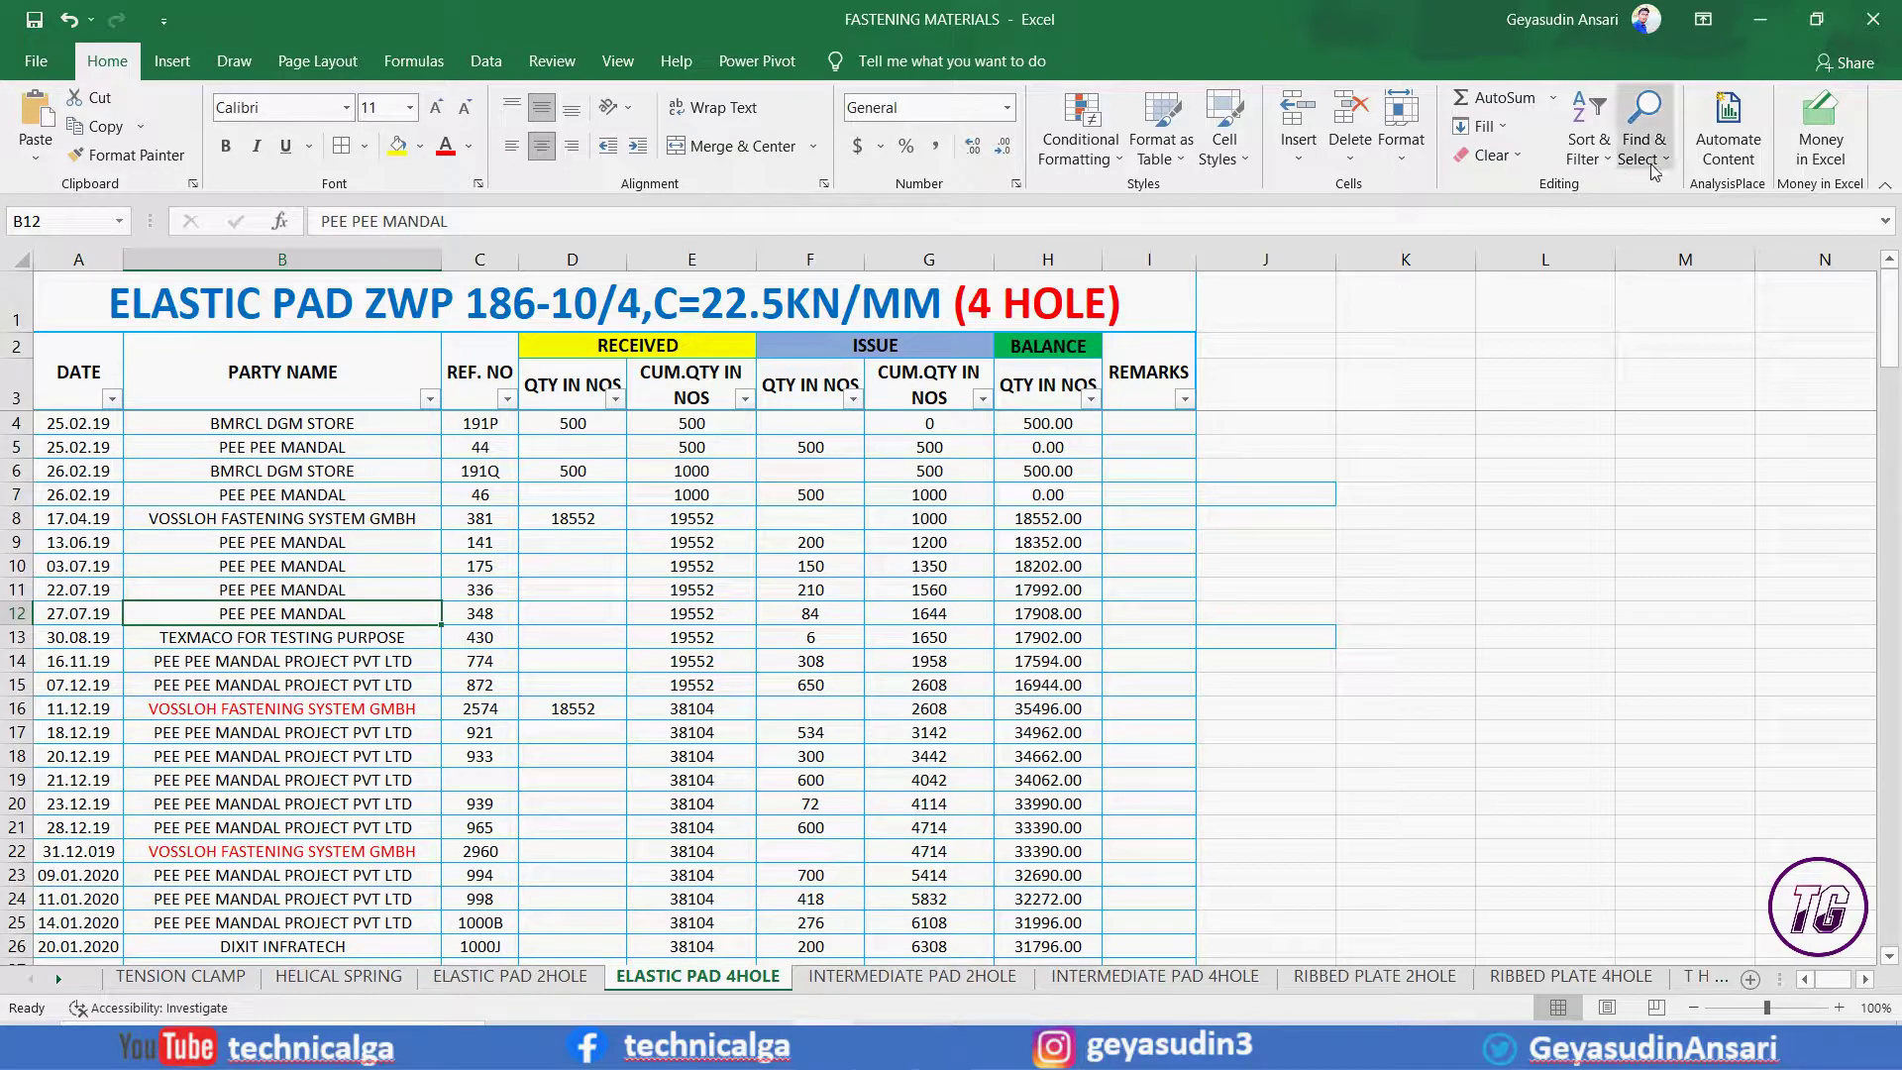
{"action": "left_click", "coordinate": [1643, 124]}
{"action": "left_click", "coordinate": [1673, 186]}
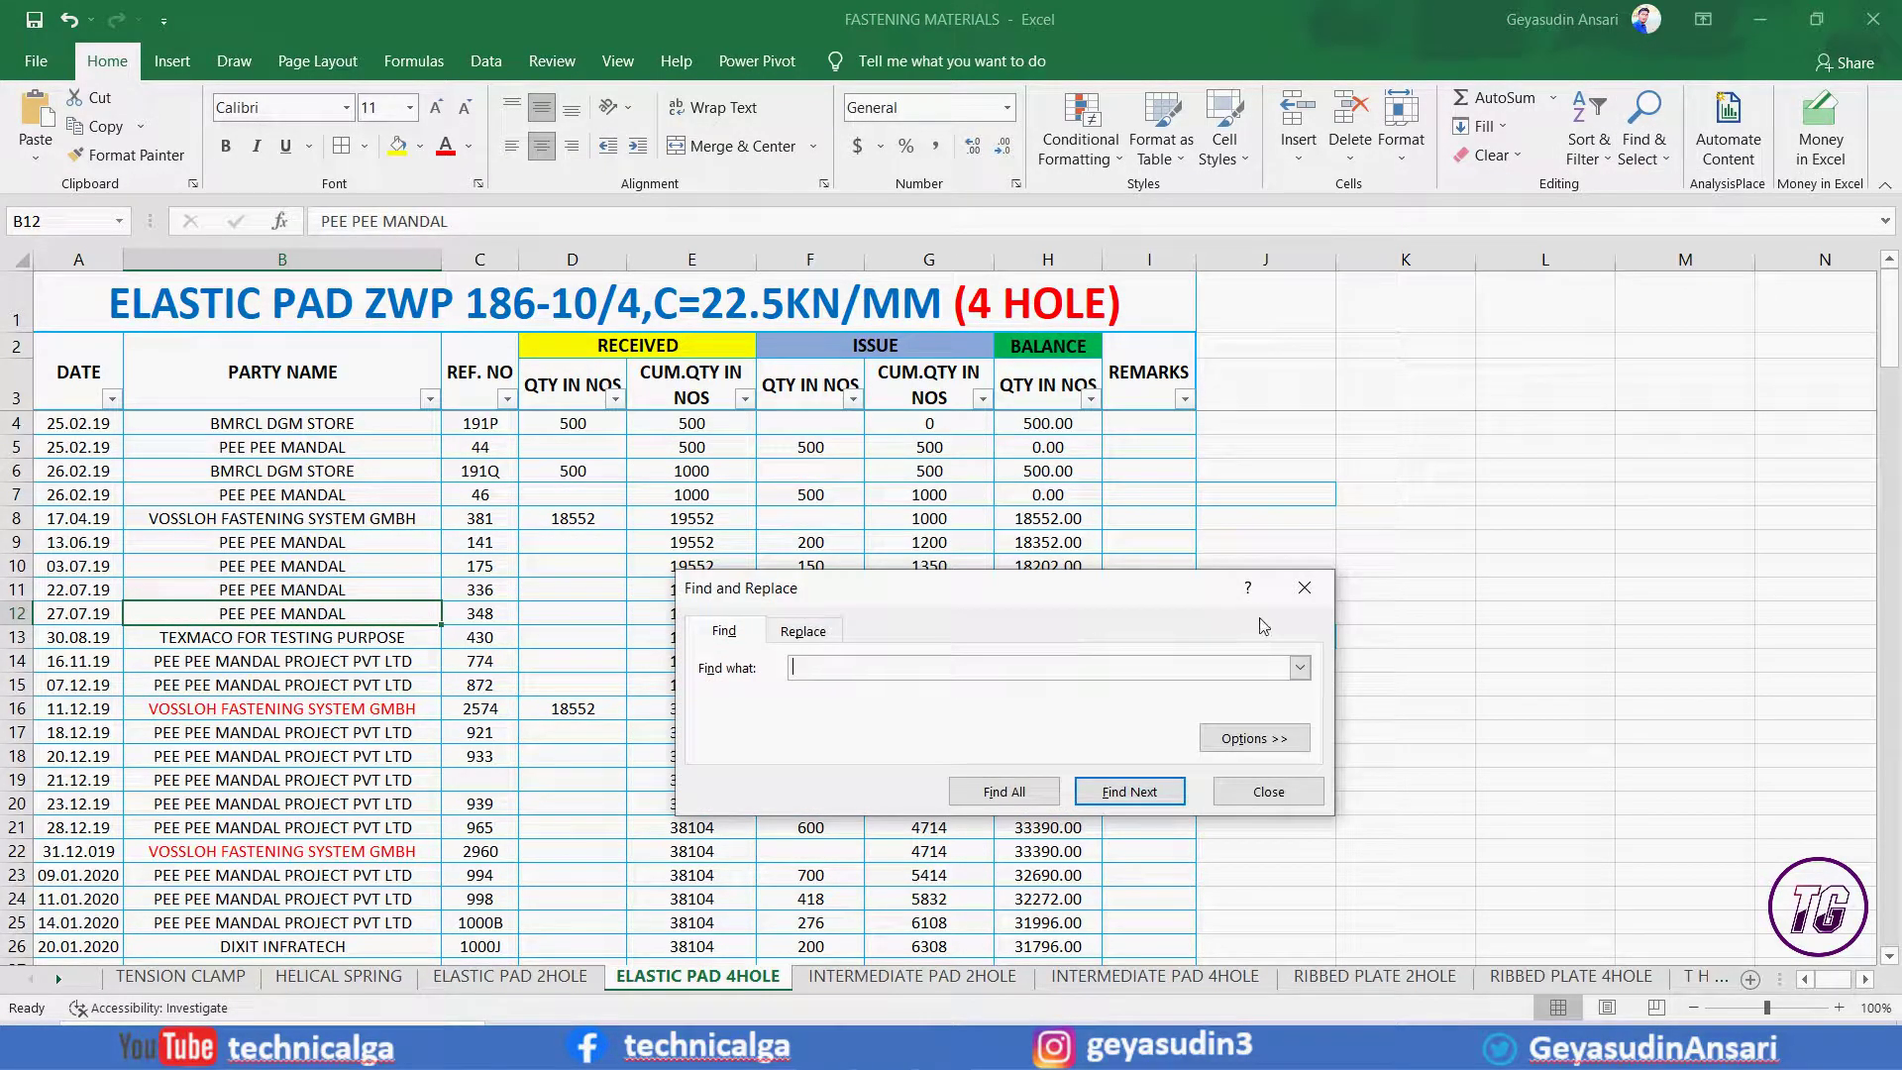
{"action": "left_click", "coordinate": [1305, 588]}
Search for 191Q with Ctrl+F, jump to its row 6 entry, and close Find.
{"action": "left_click", "coordinate": [590, 520]}
{"action": "key", "text": "ctrl+f"}
{"action": "type", "text": "191Q"}
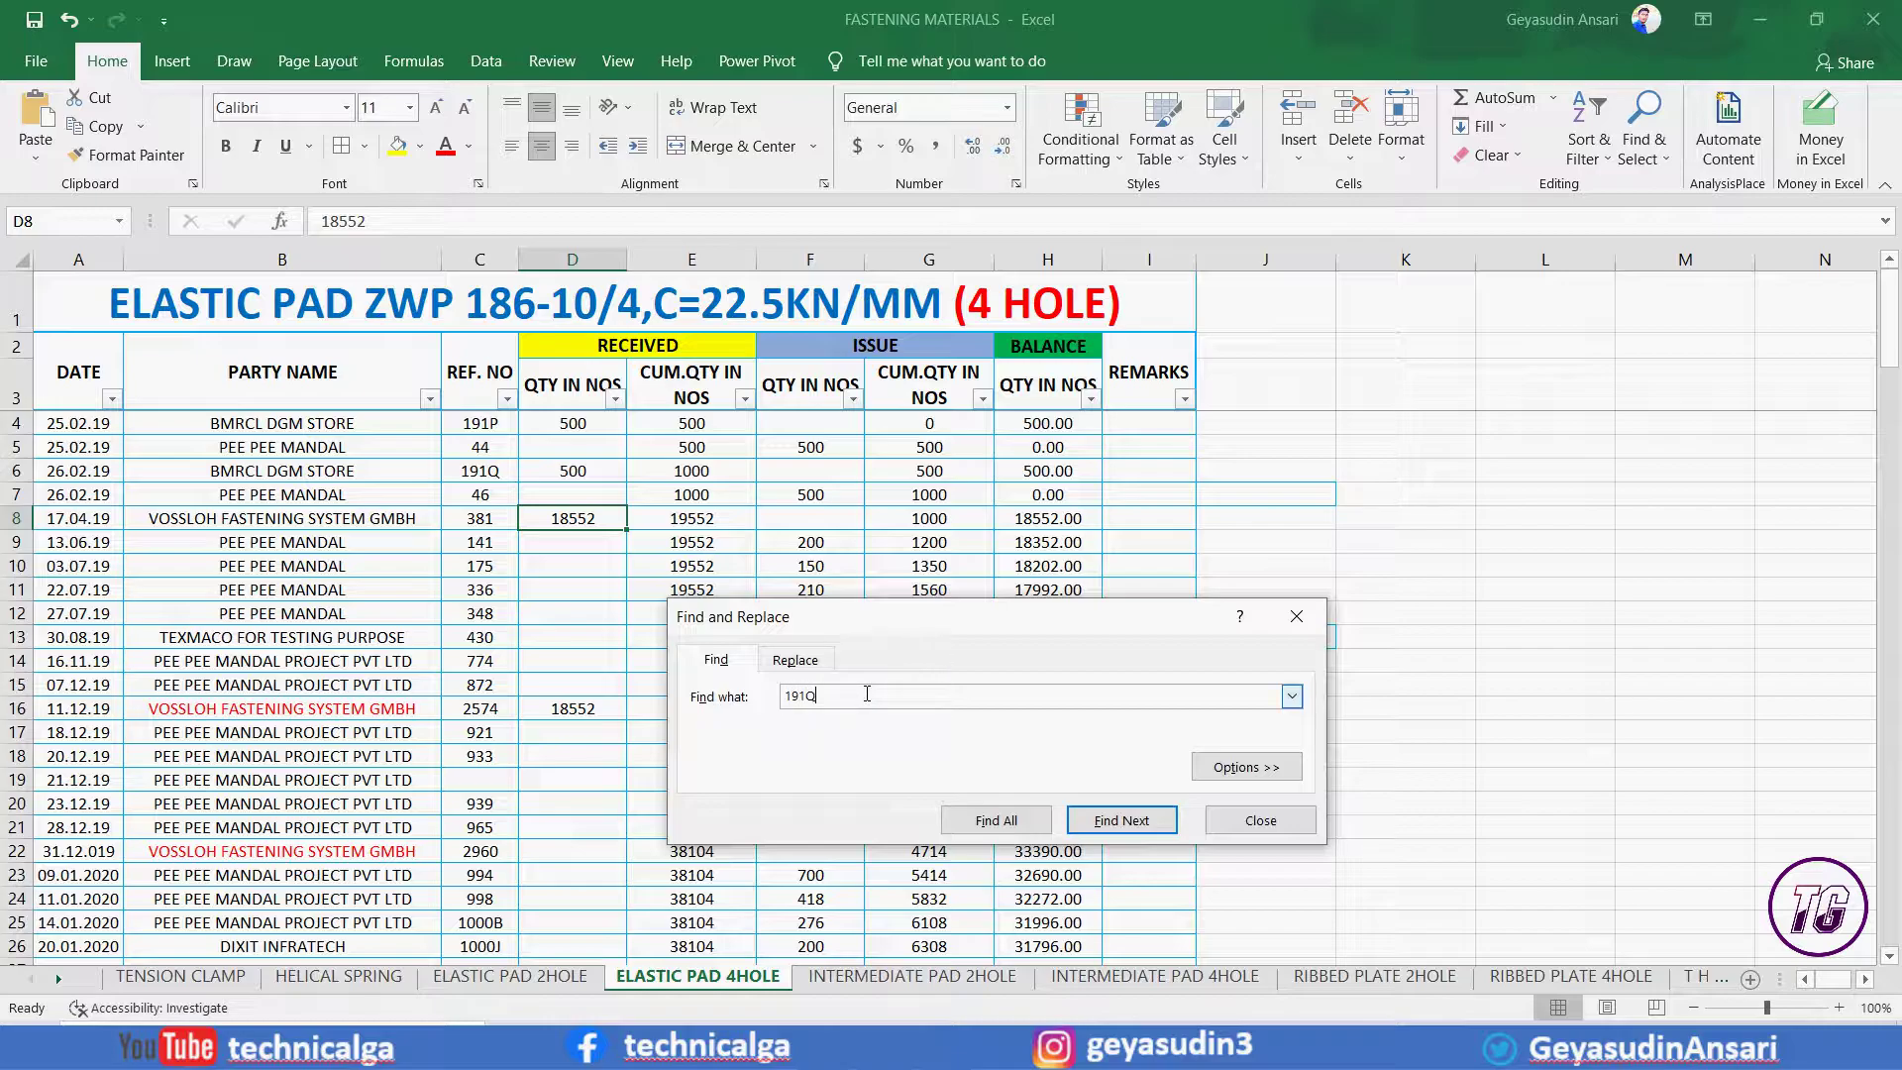
{"action": "left_click", "coordinate": [1070, 824]}
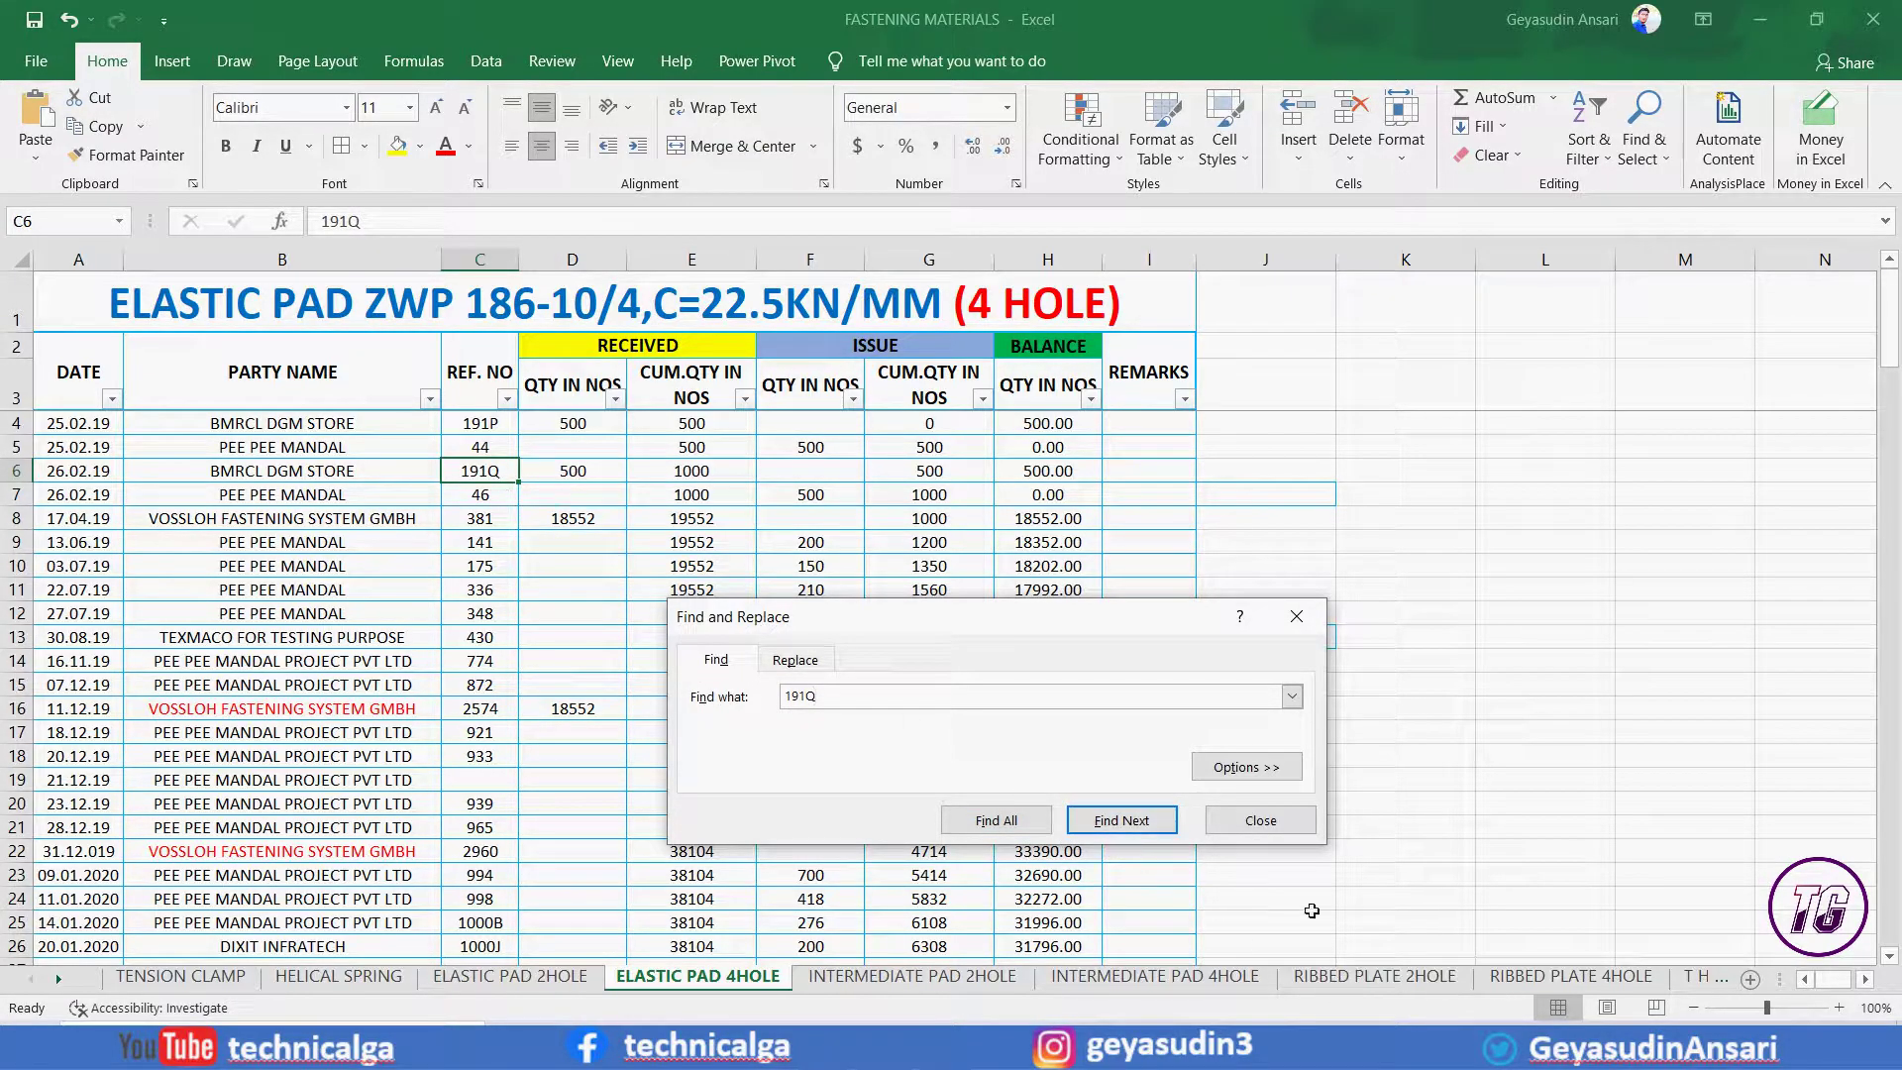
{"action": "left_click", "coordinate": [1281, 832]}
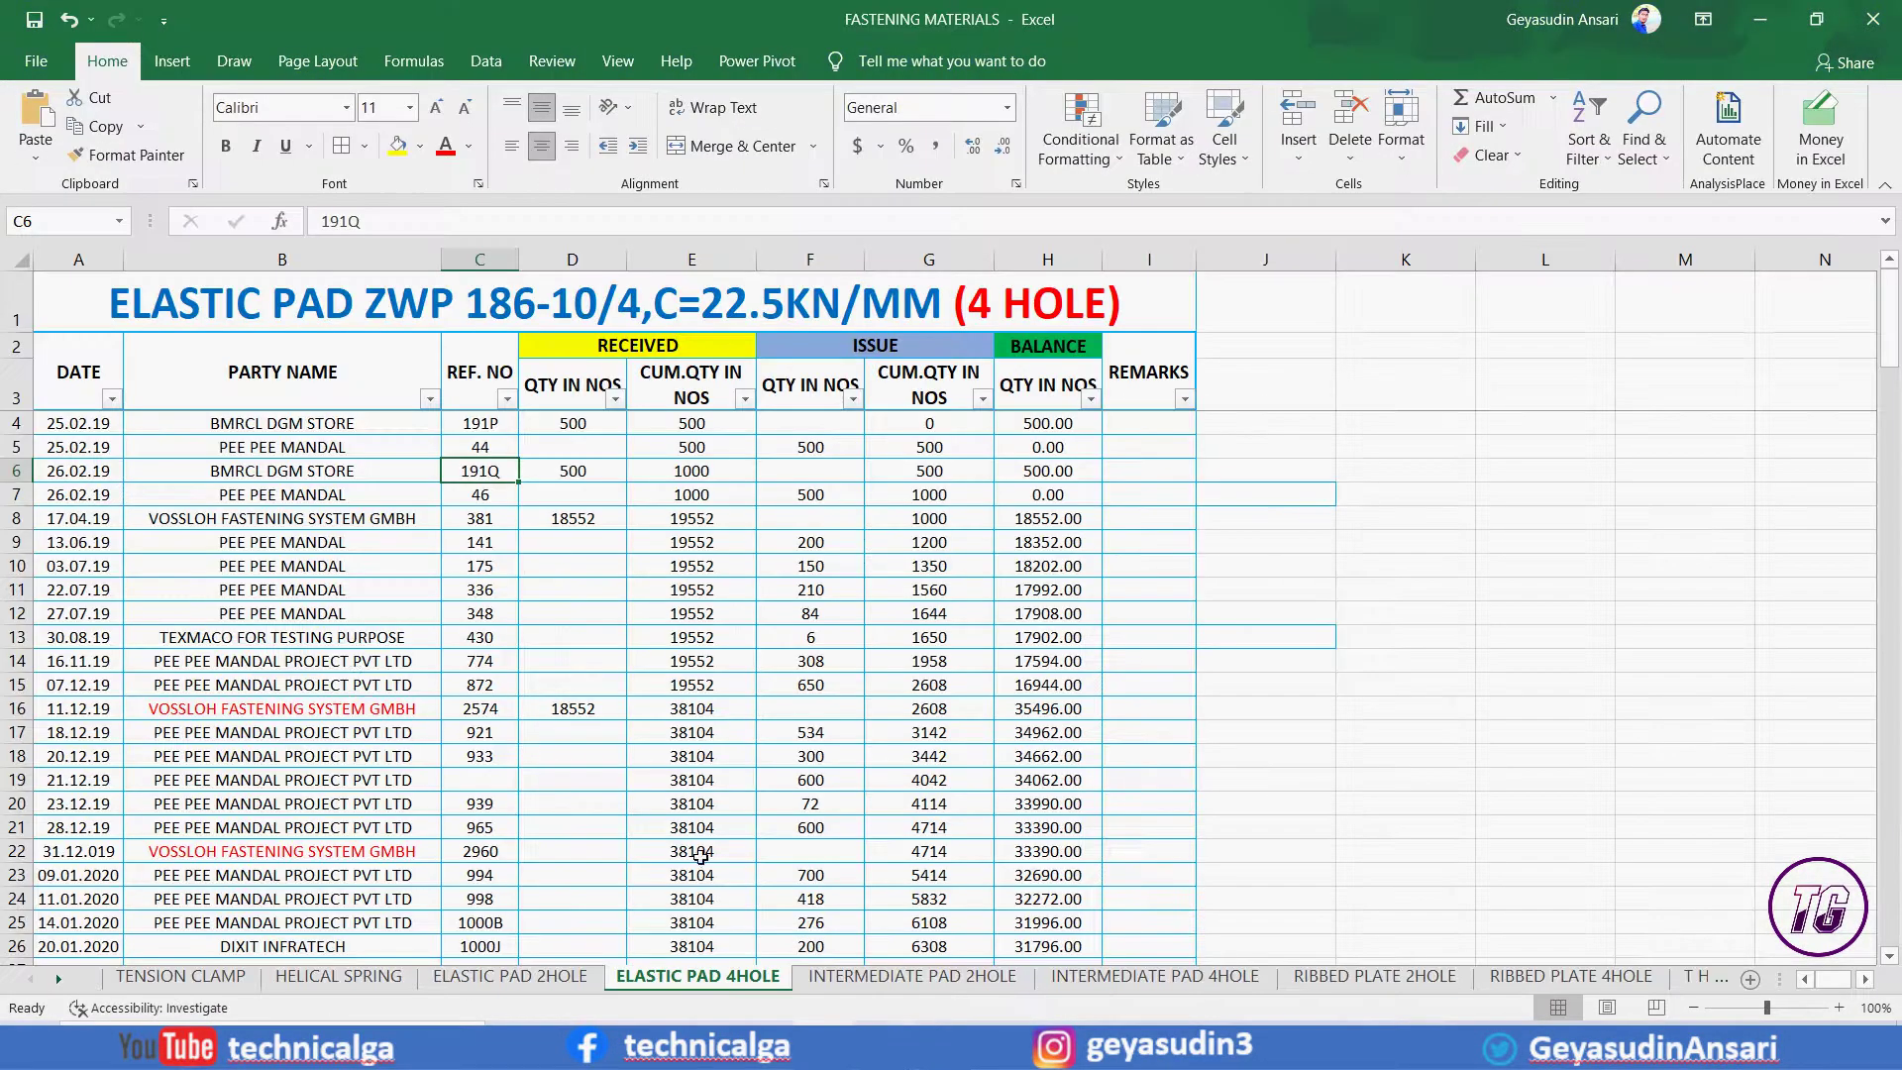
{"action": "left_click", "coordinate": [323, 661]}
{"action": "left_click", "coordinate": [311, 591]}
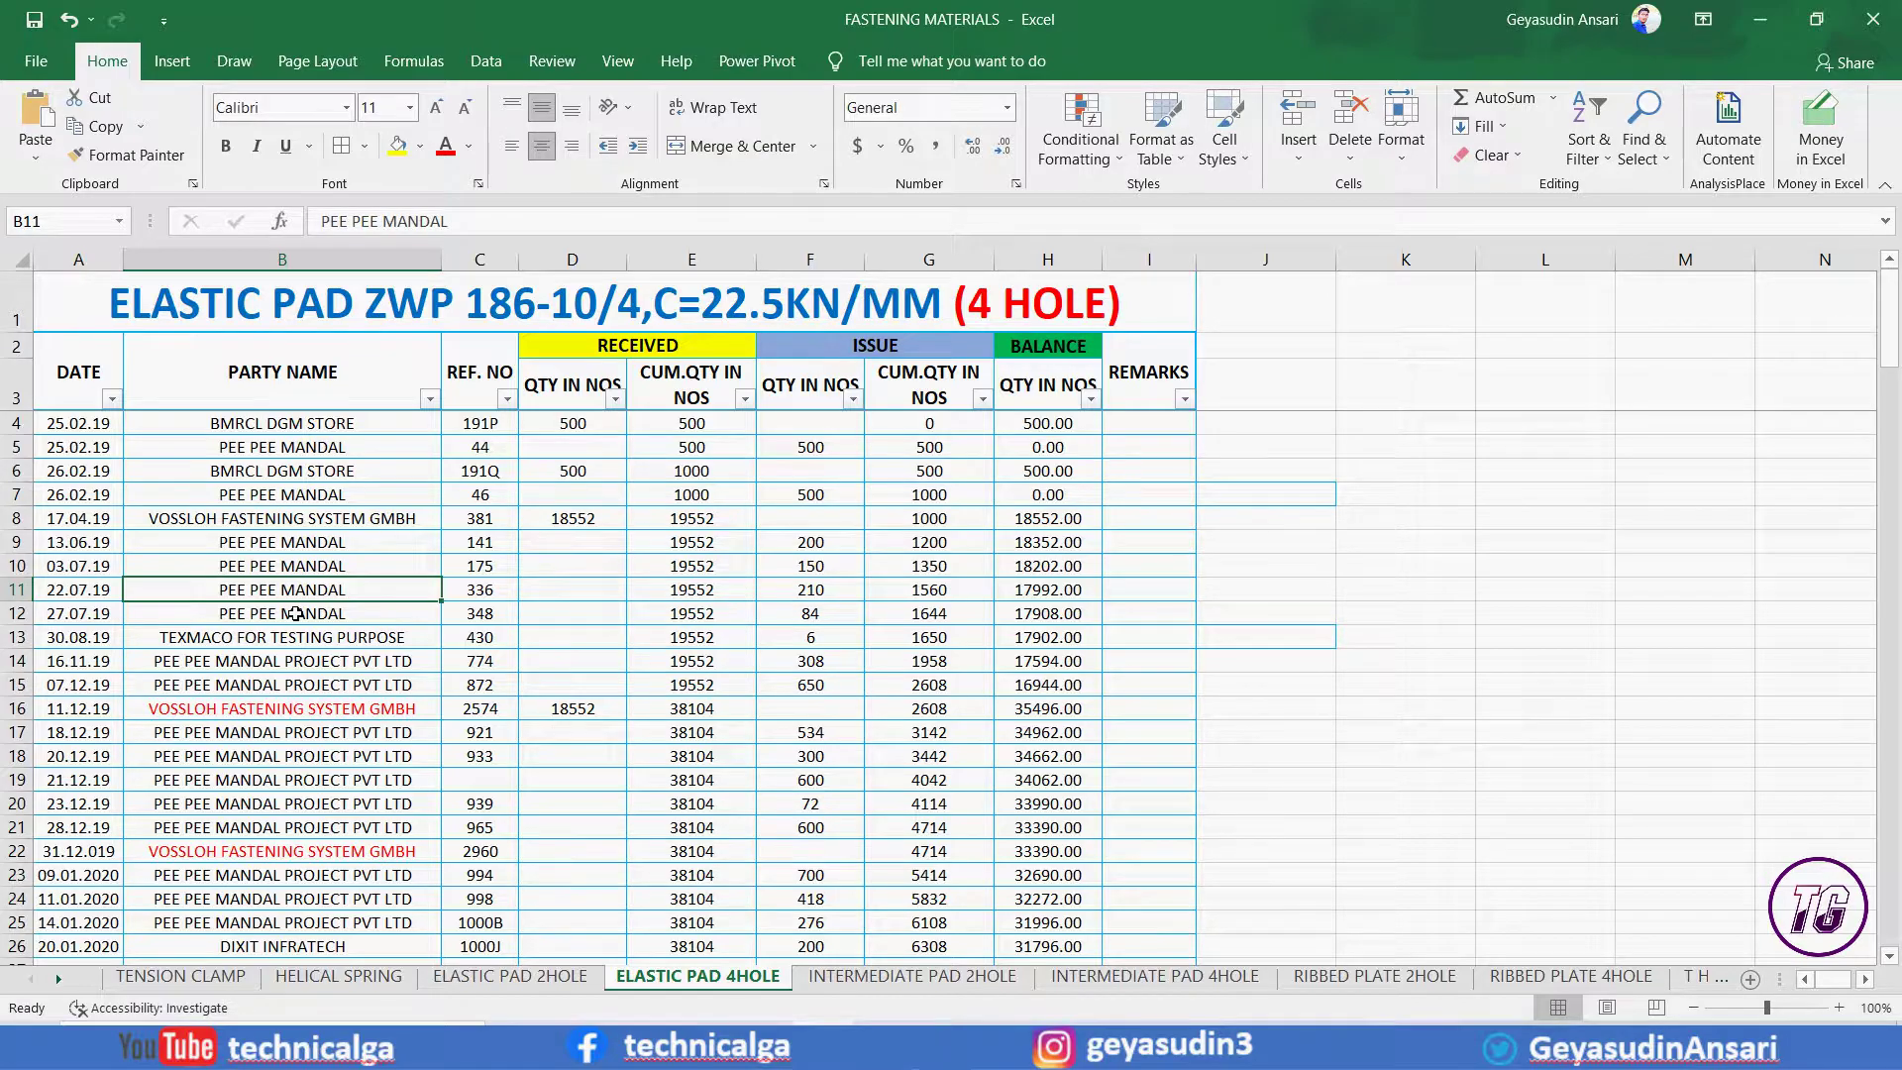
{"action": "key", "text": "ctrl+h"}
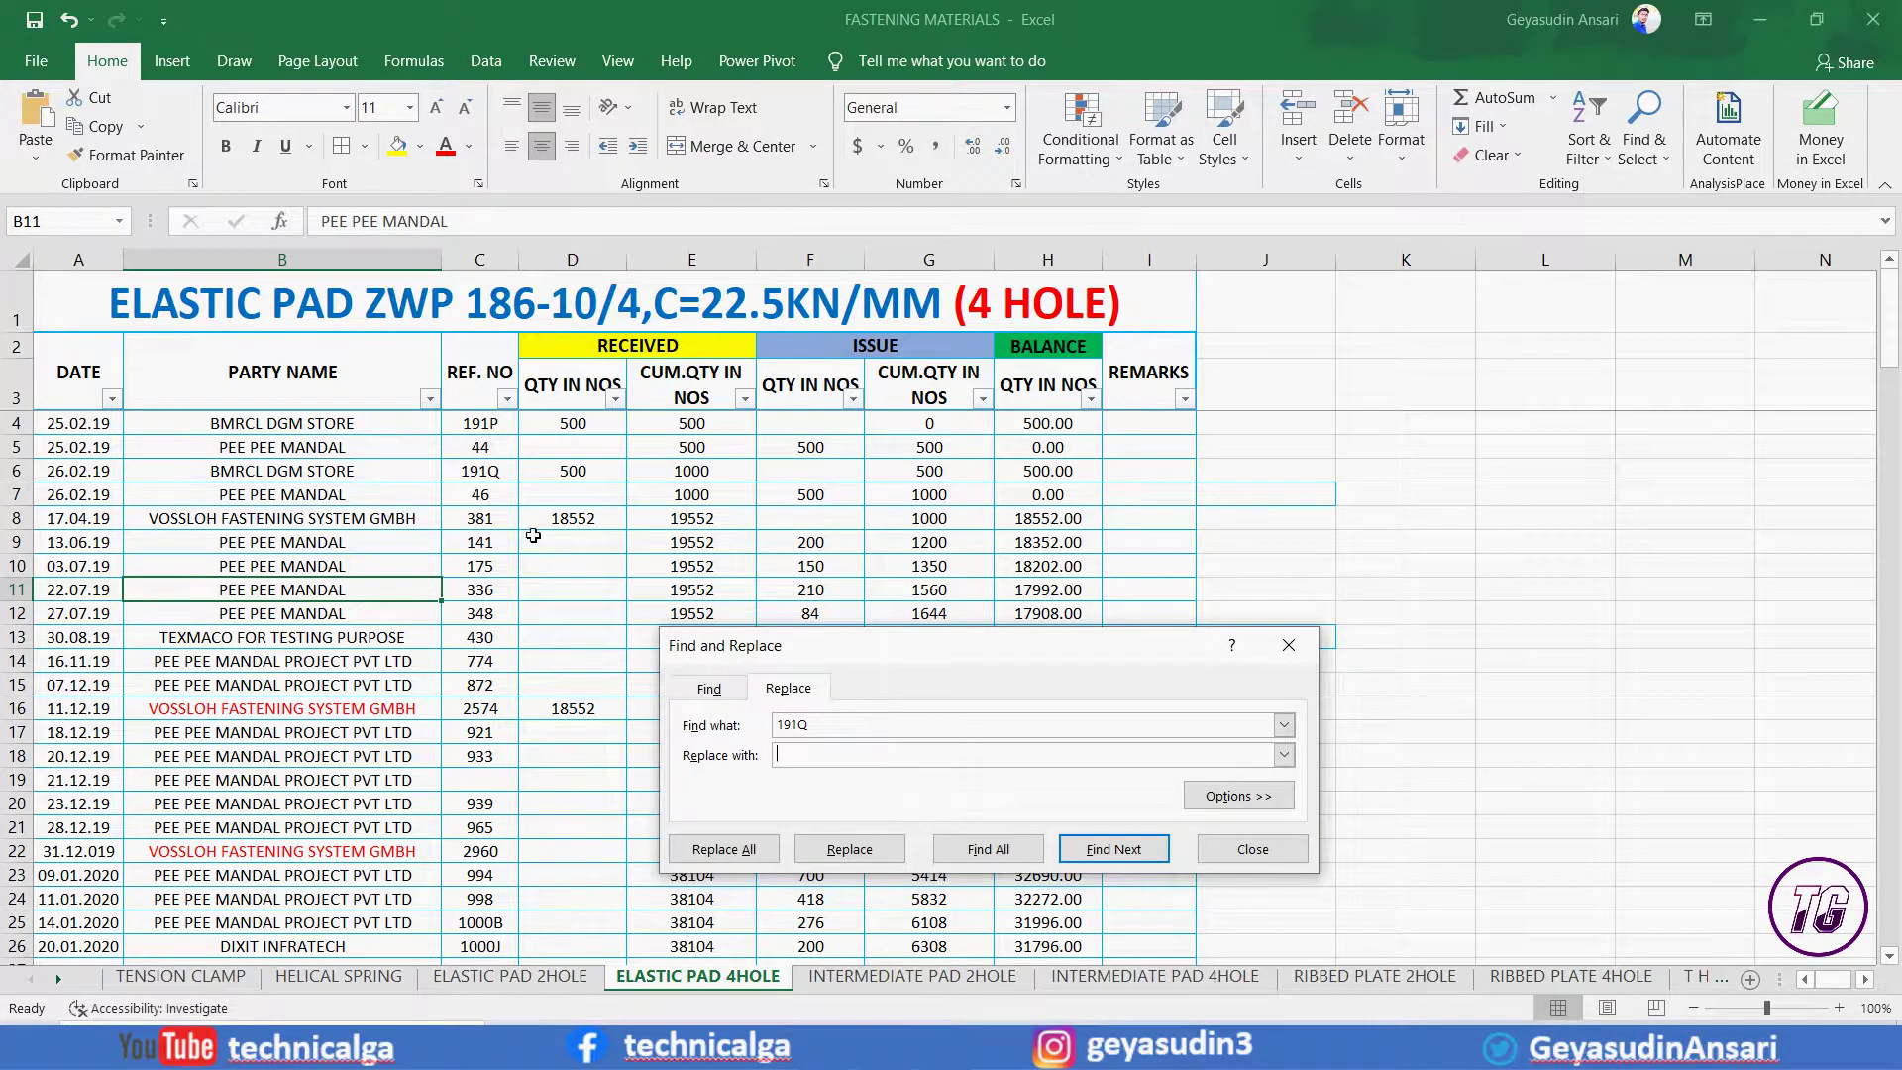
{"action": "left_click", "coordinate": [493, 480]}
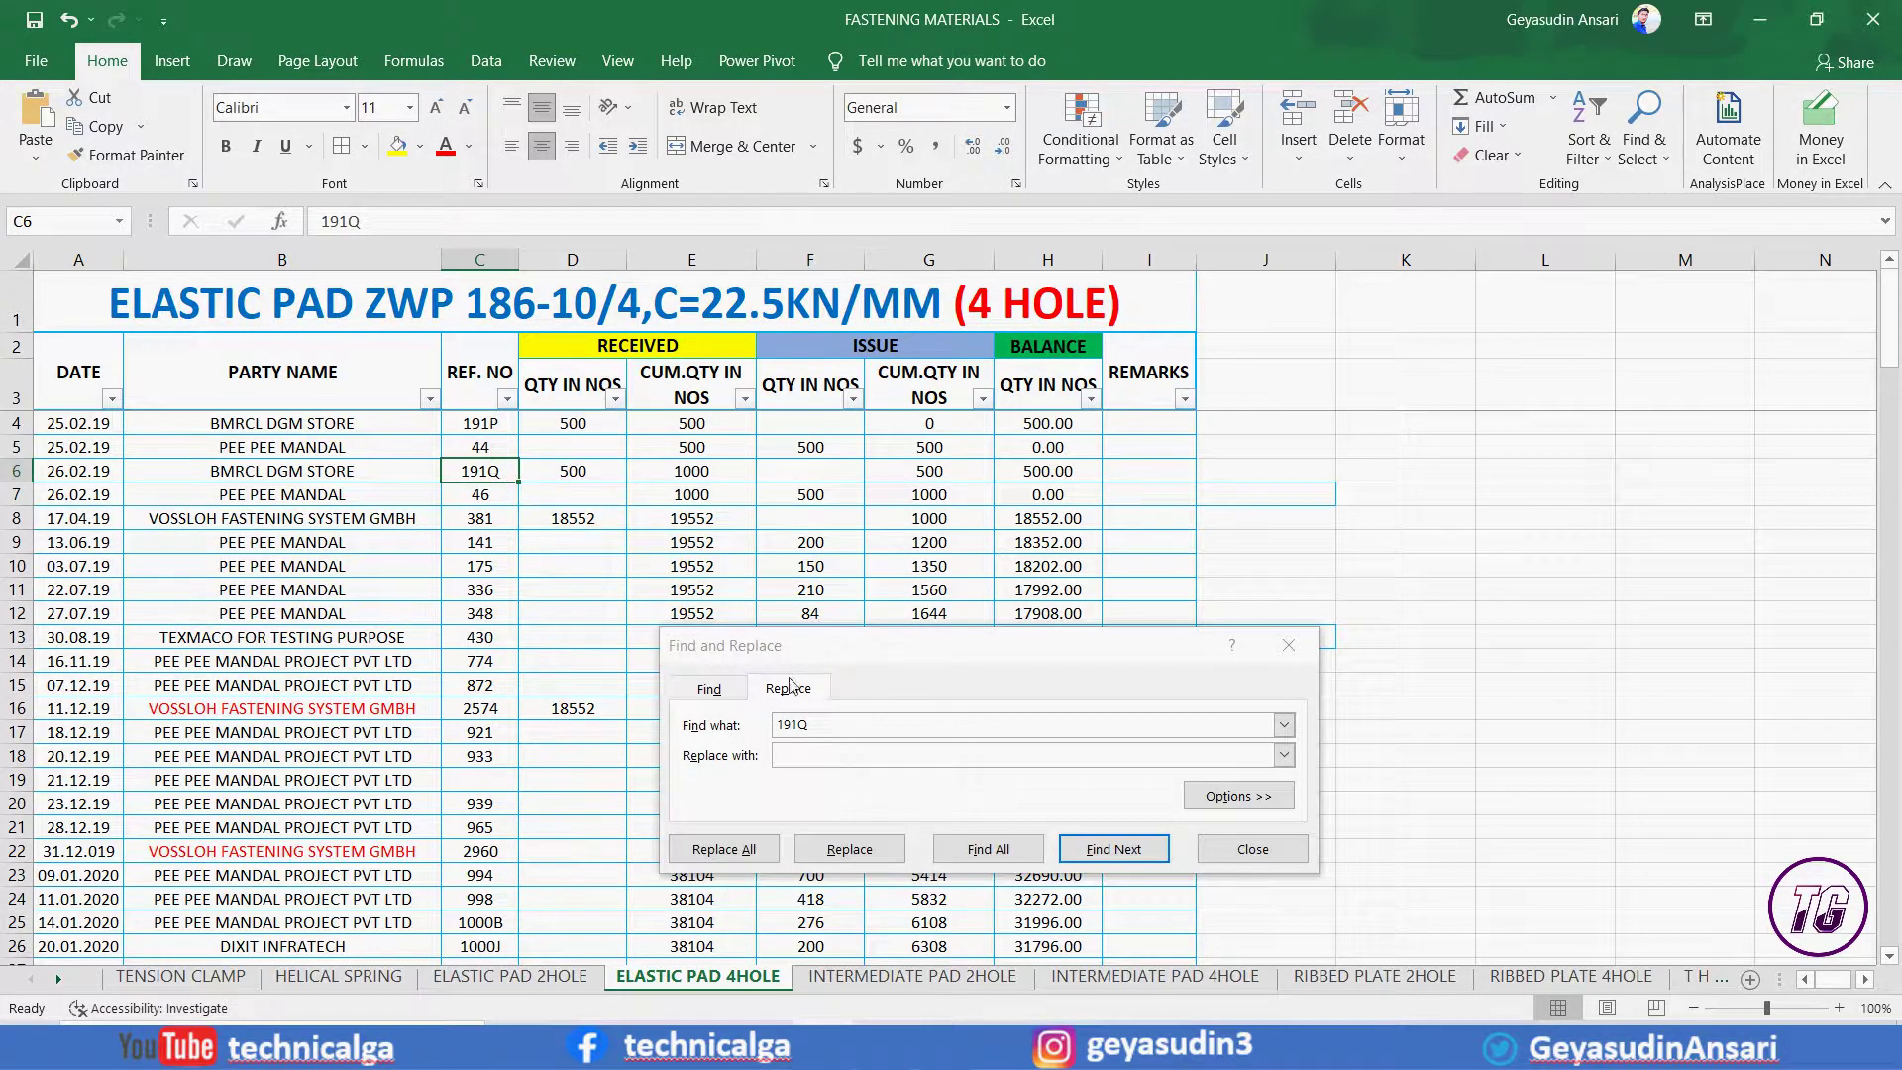
{"action": "left_click", "coordinate": [835, 759]}
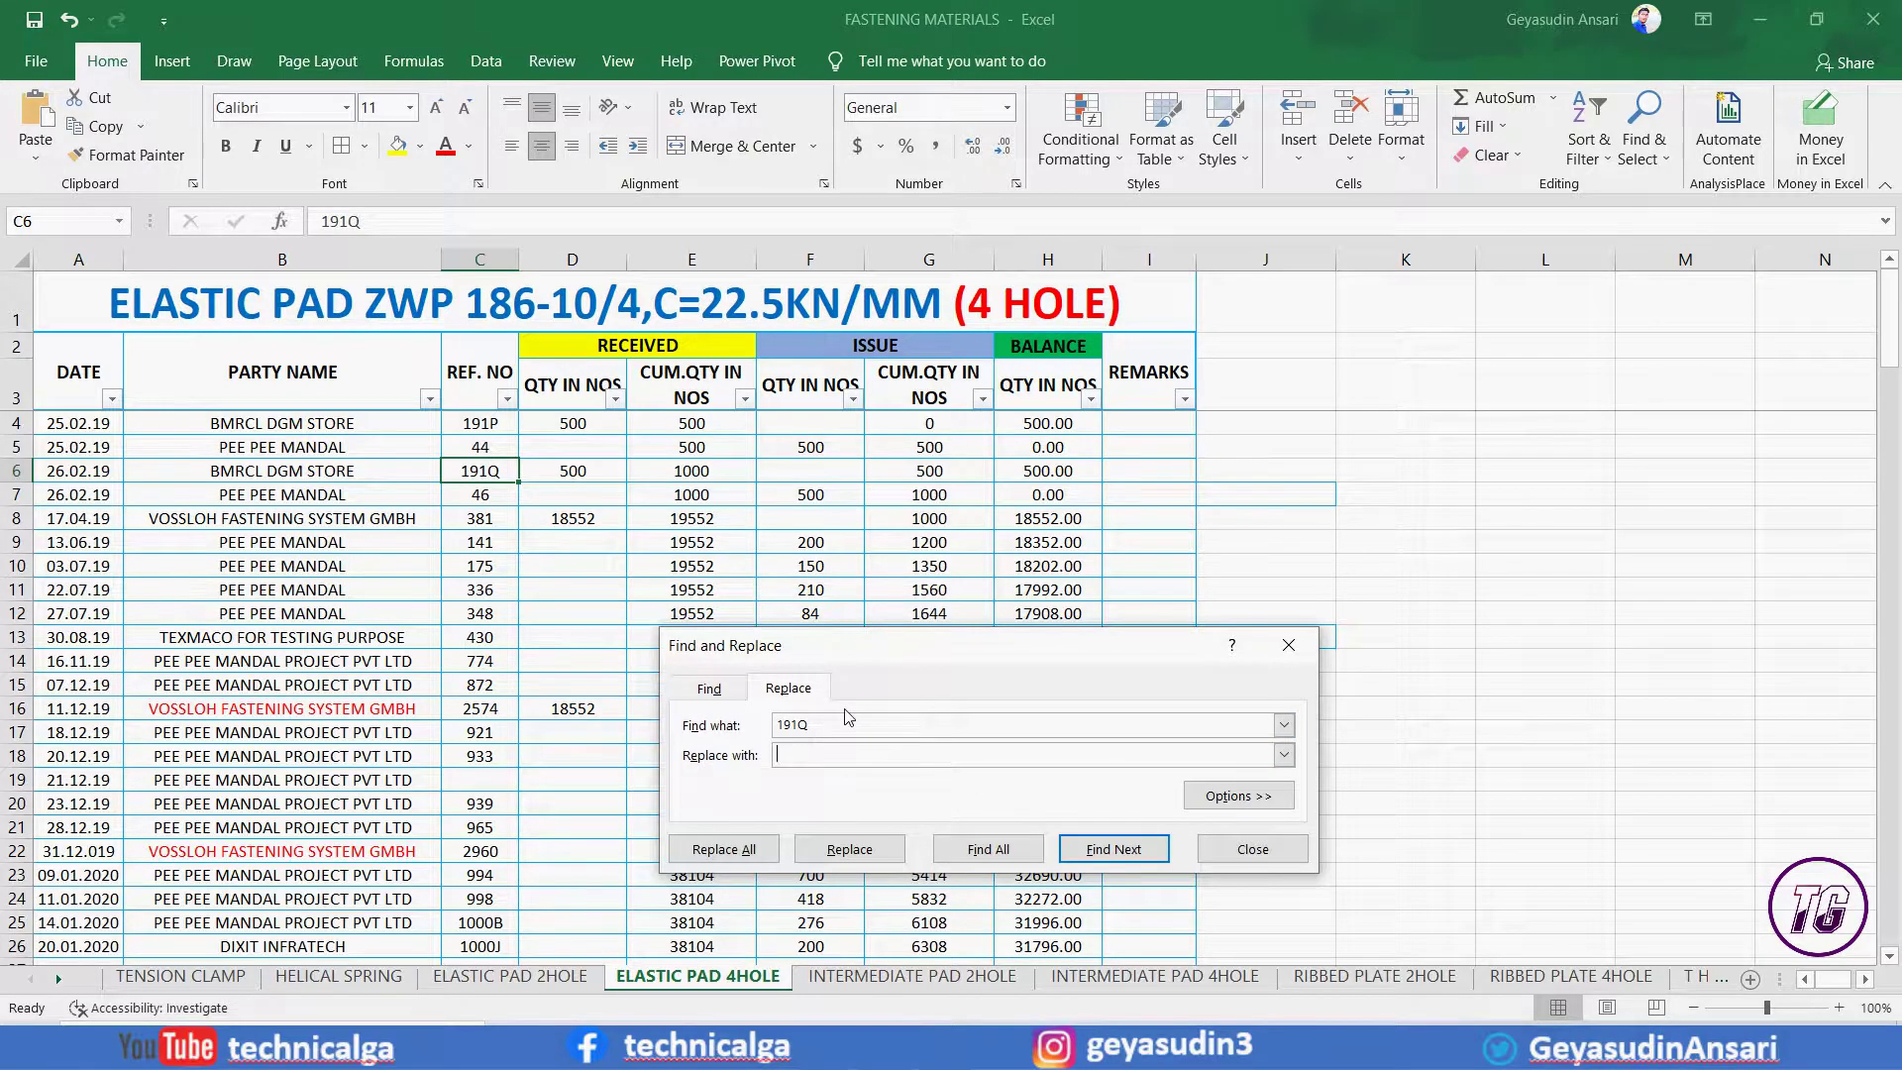
{"action": "left_click", "coordinate": [817, 725]}
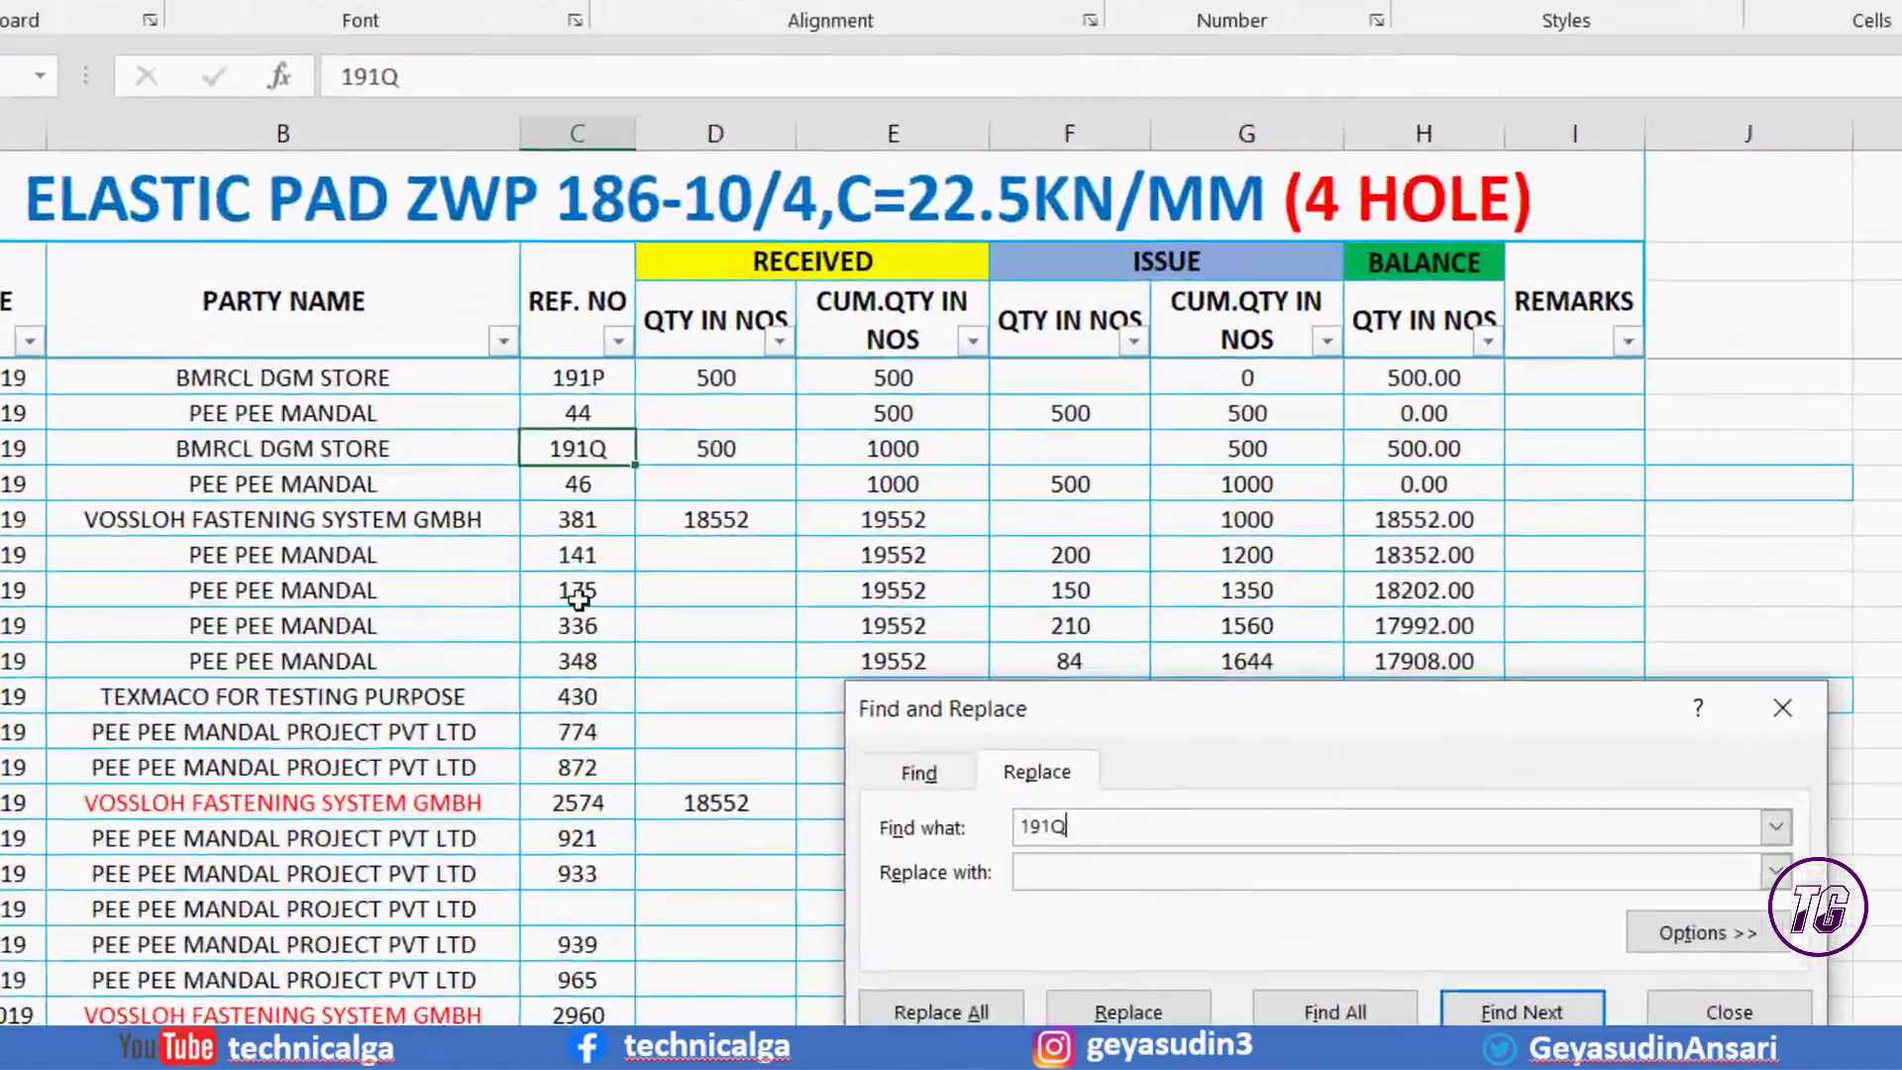
{"action": "left_click", "coordinate": [579, 593]}
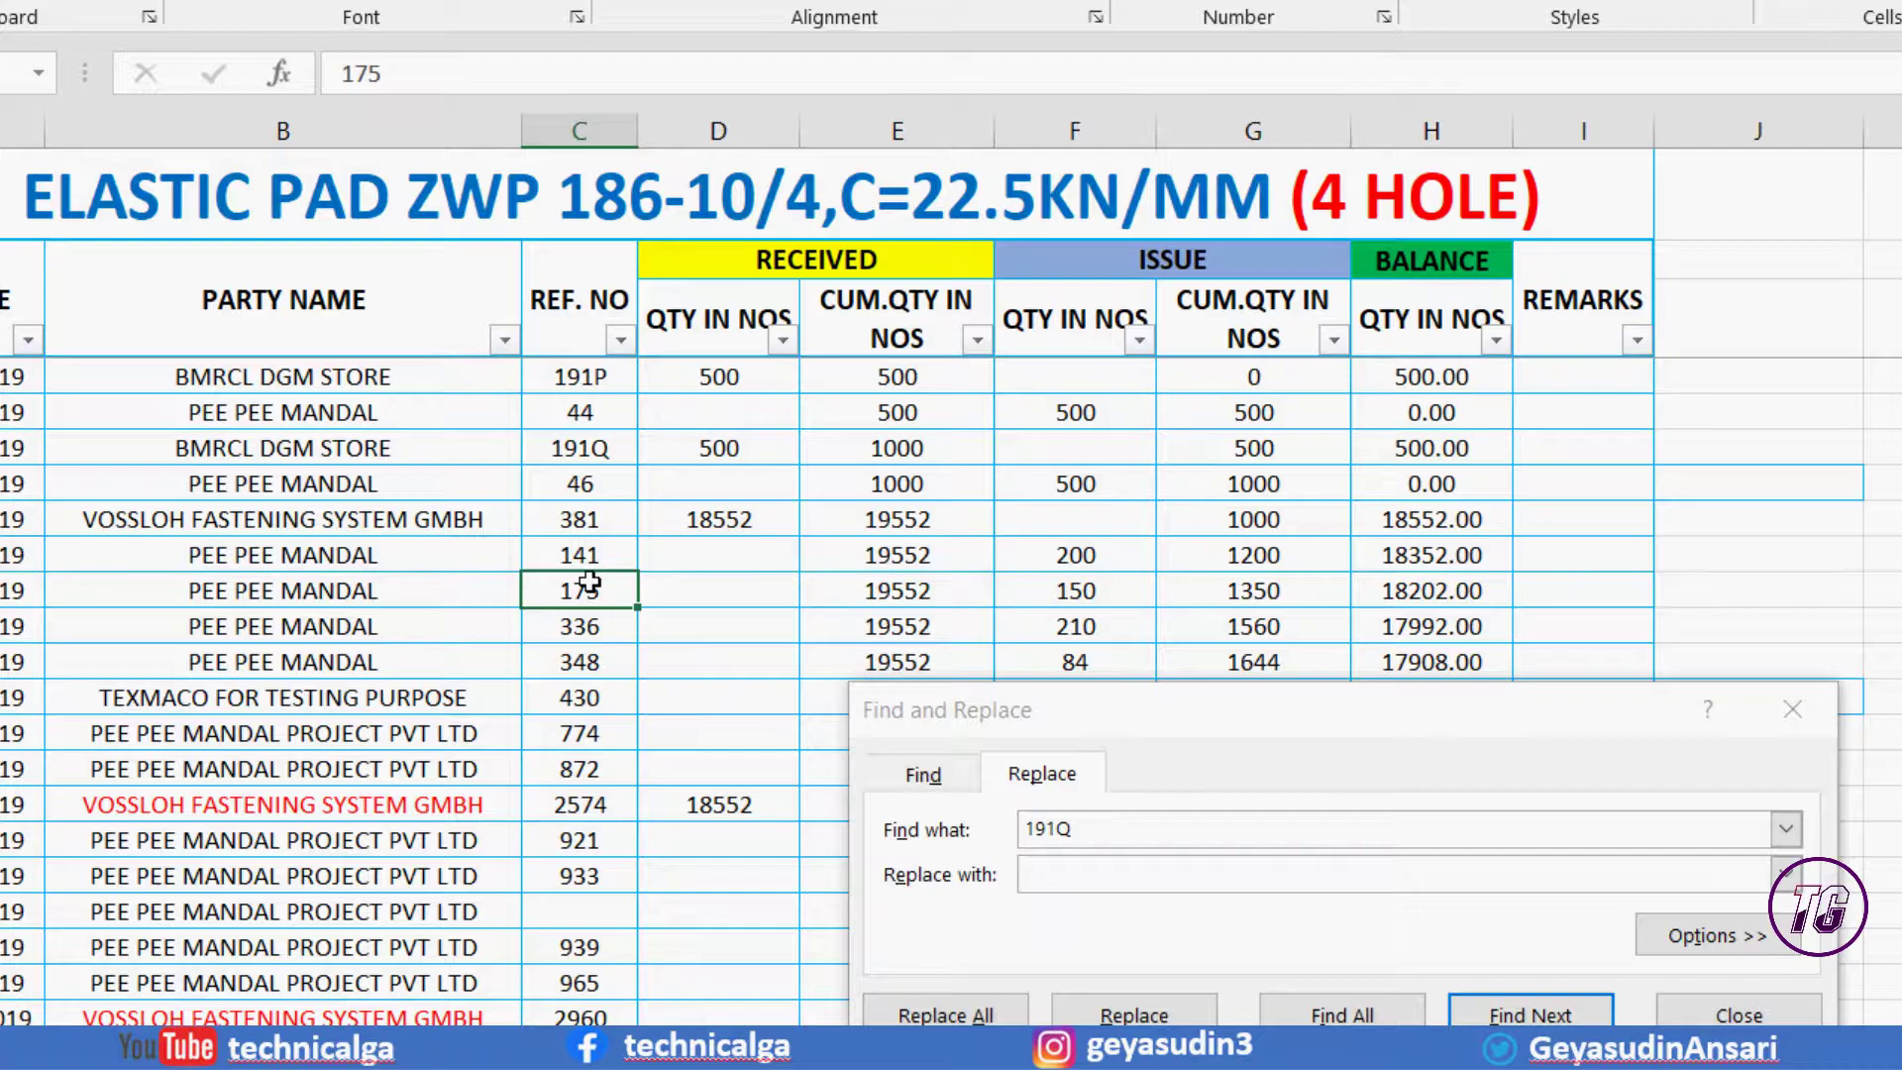
{"action": "left_click", "coordinate": [1100, 835]}
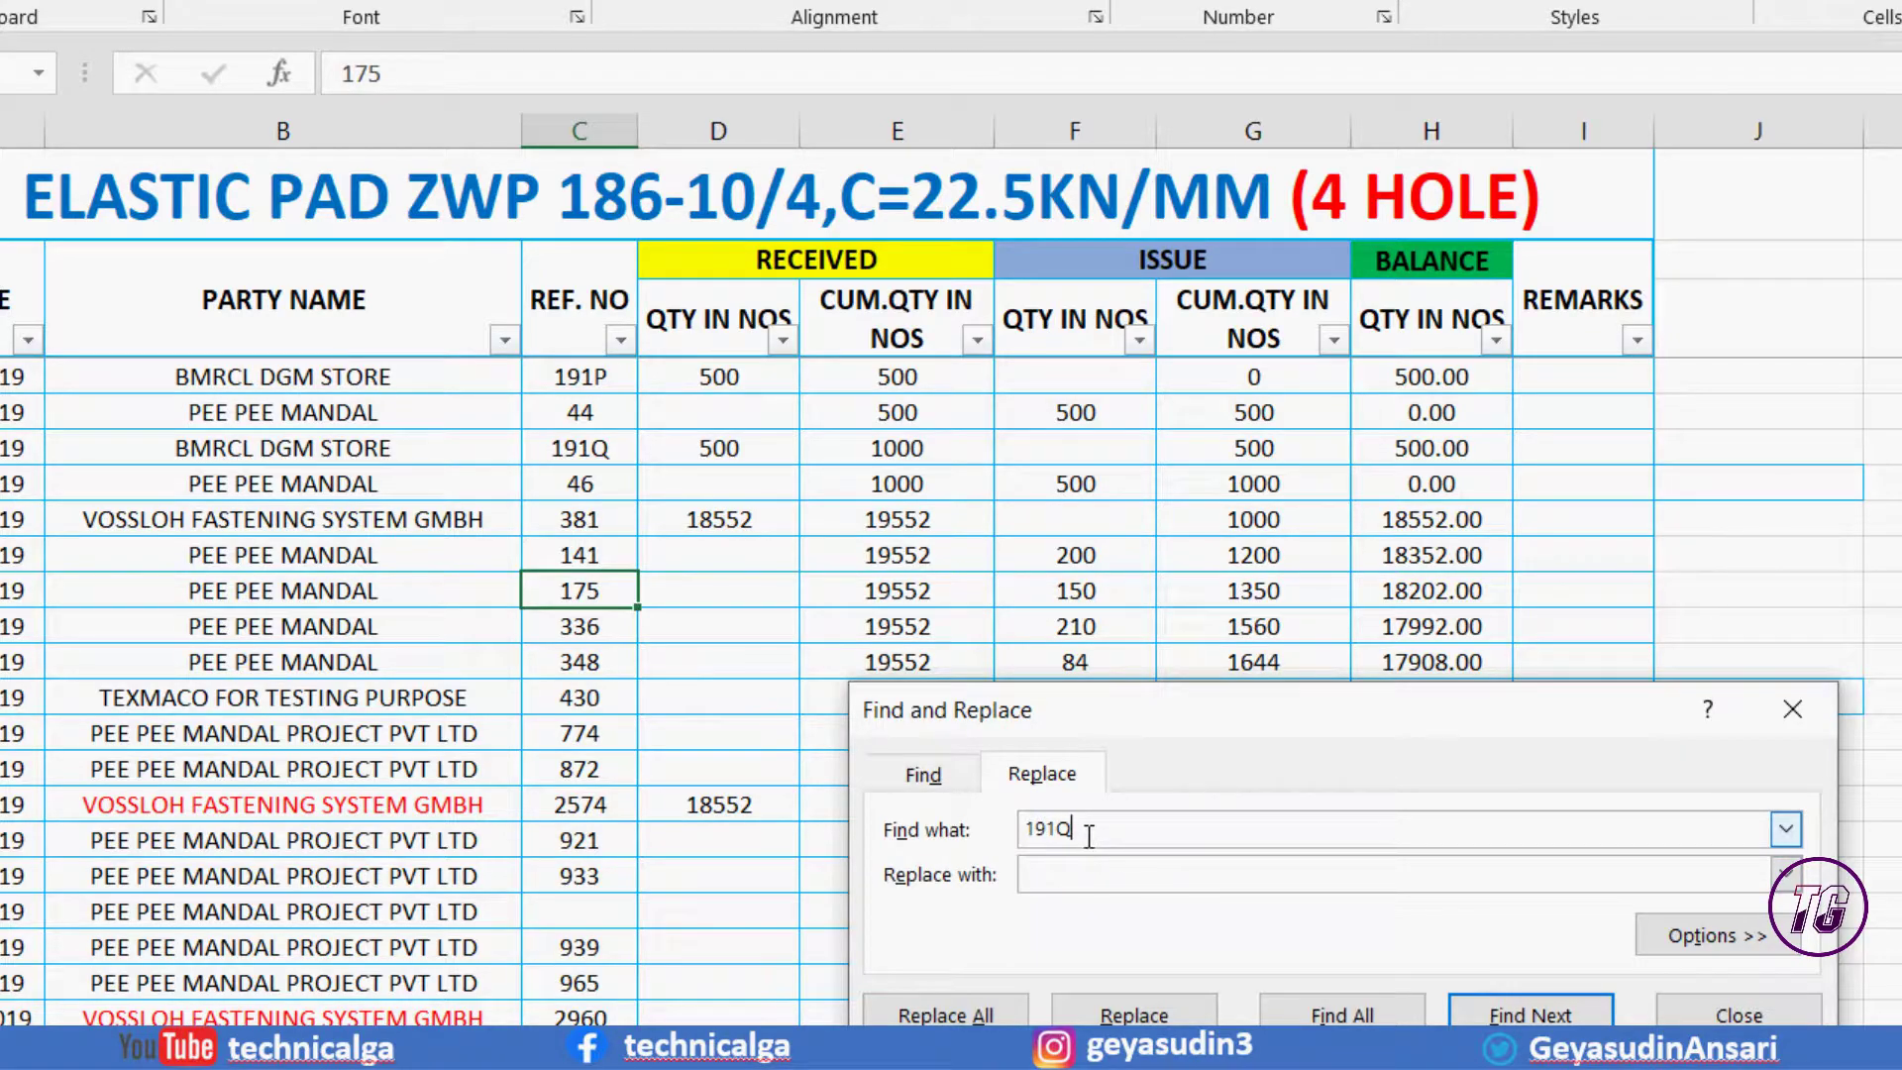
{"action": "left_click", "coordinate": [1110, 885]}
{"action": "type", "text": "19"}
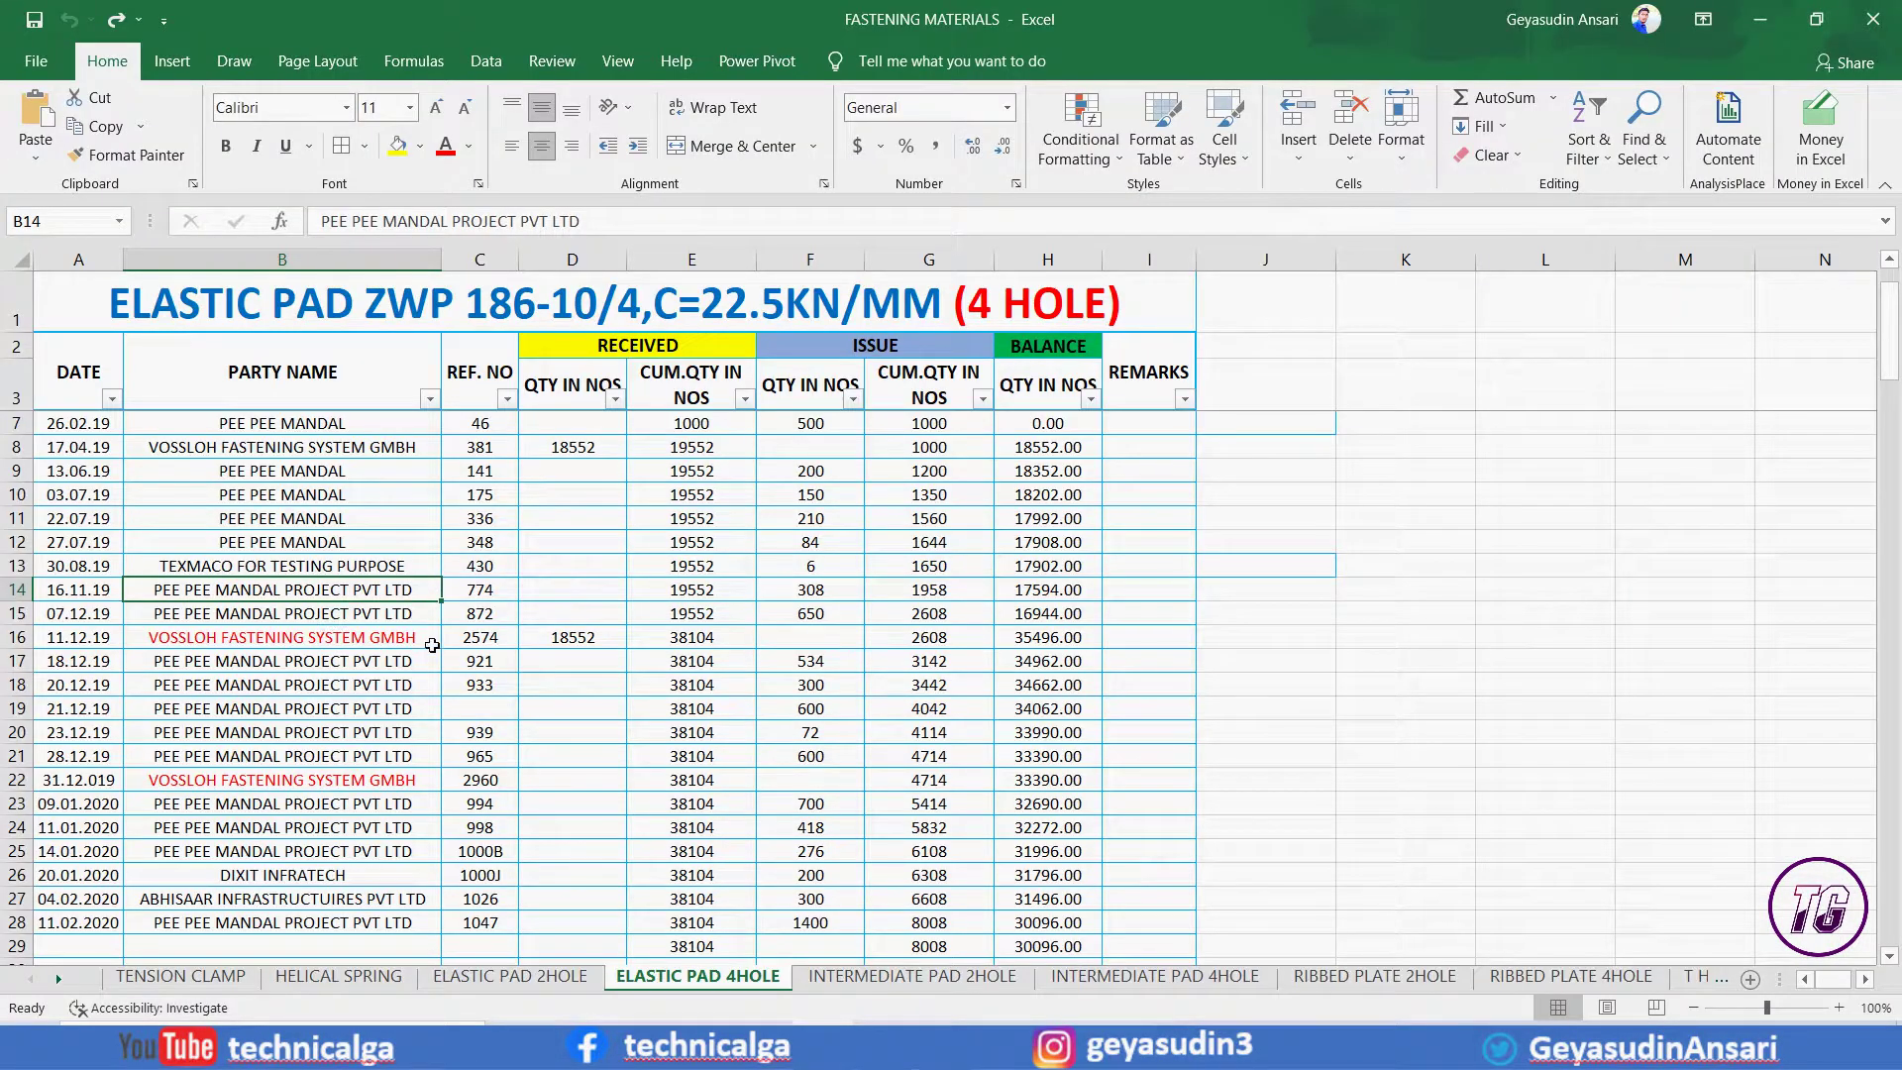
{"action": "left_click", "coordinate": [324, 751]}
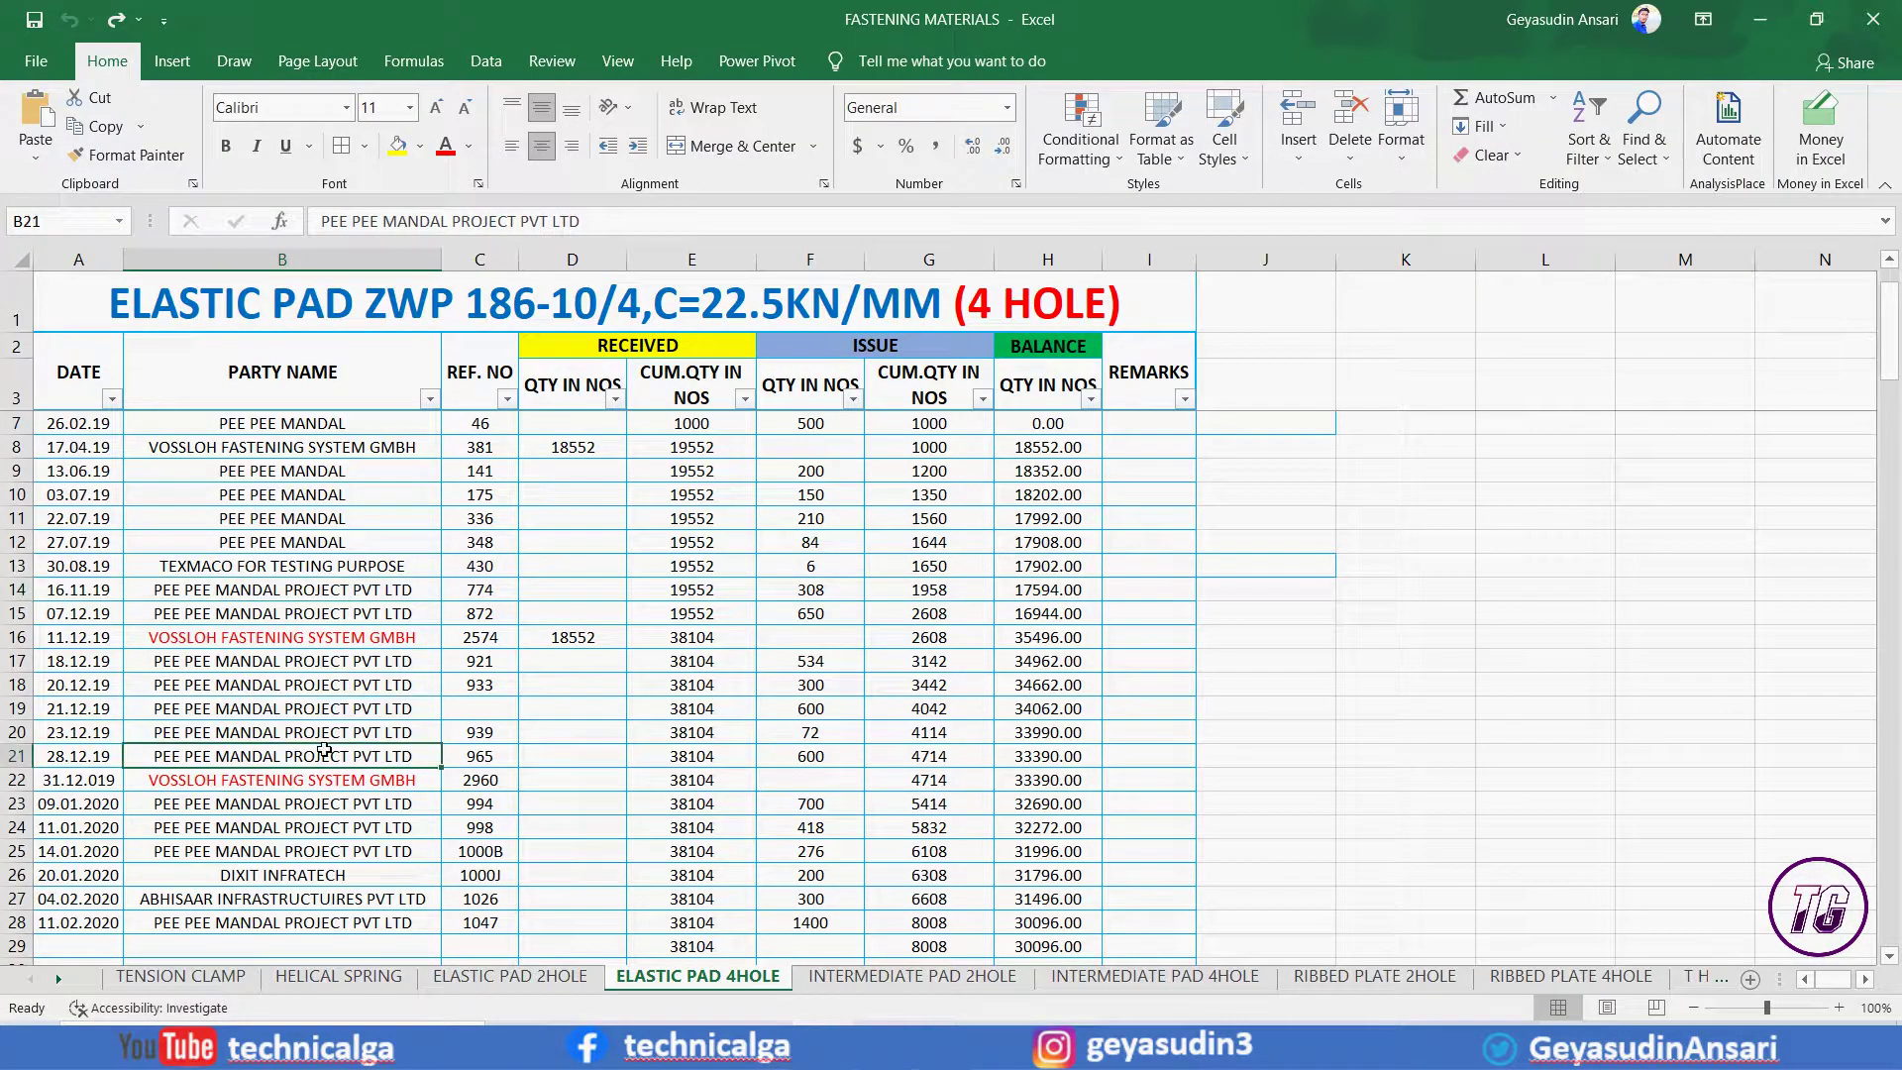
{"action": "left_click", "coordinate": [684, 63]}
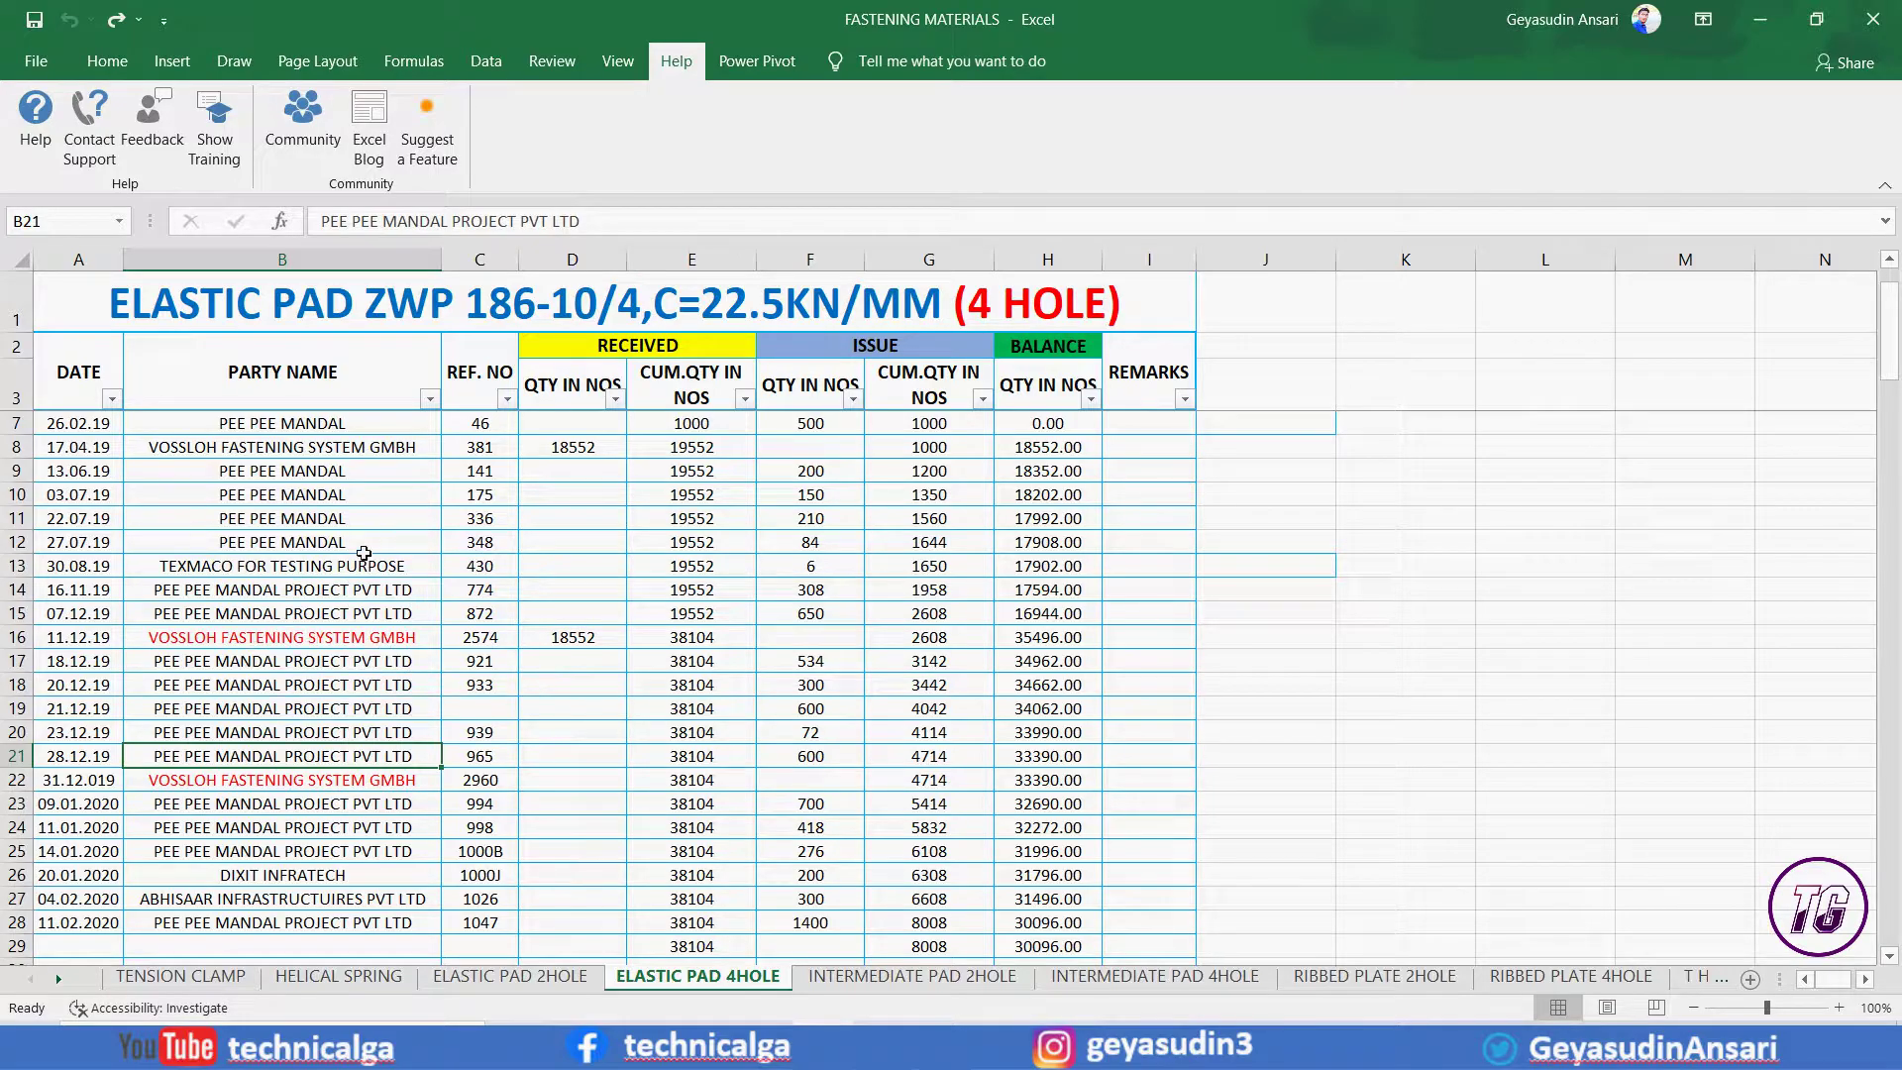
{"action": "left_click", "coordinate": [333, 566]}
{"action": "left_click", "coordinate": [273, 448]}
{"action": "left_click", "coordinate": [287, 535]}
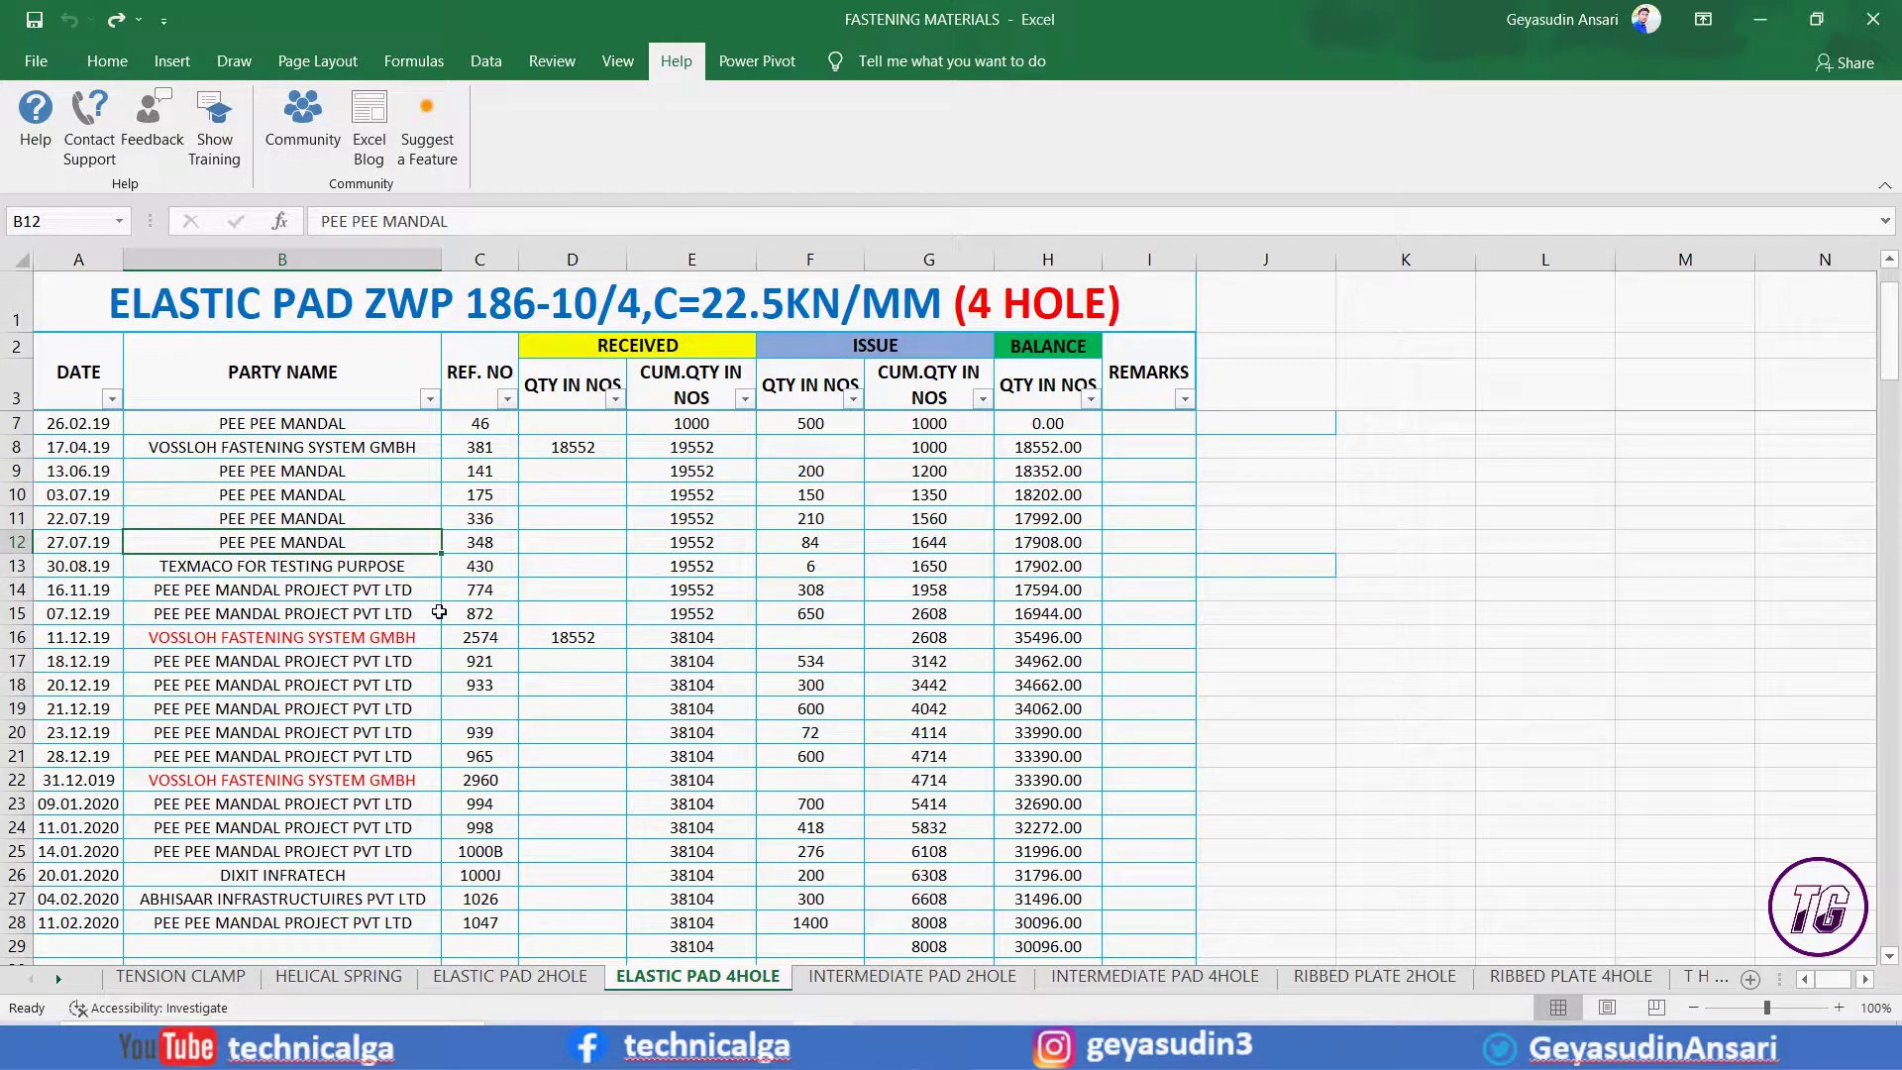
{"action": "key", "text": "alt+q"}
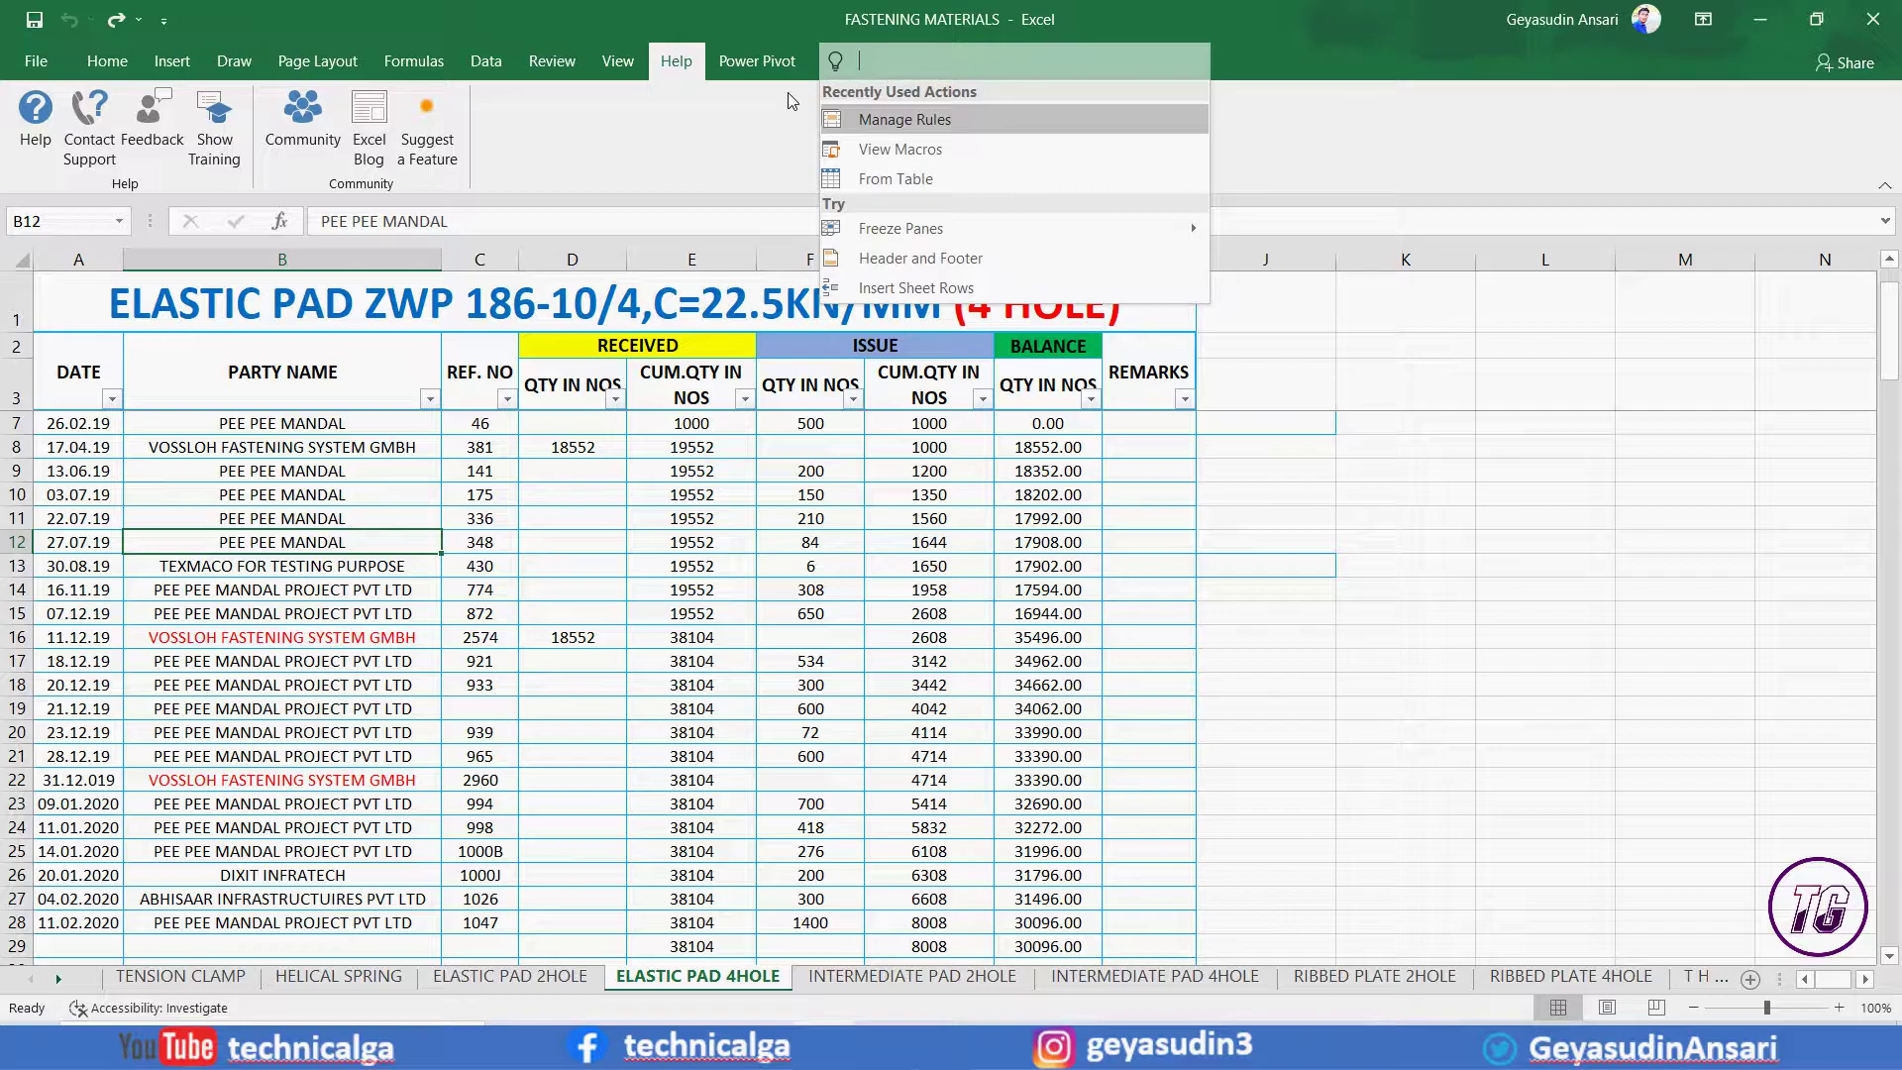
{"action": "type", "text": "sum"}
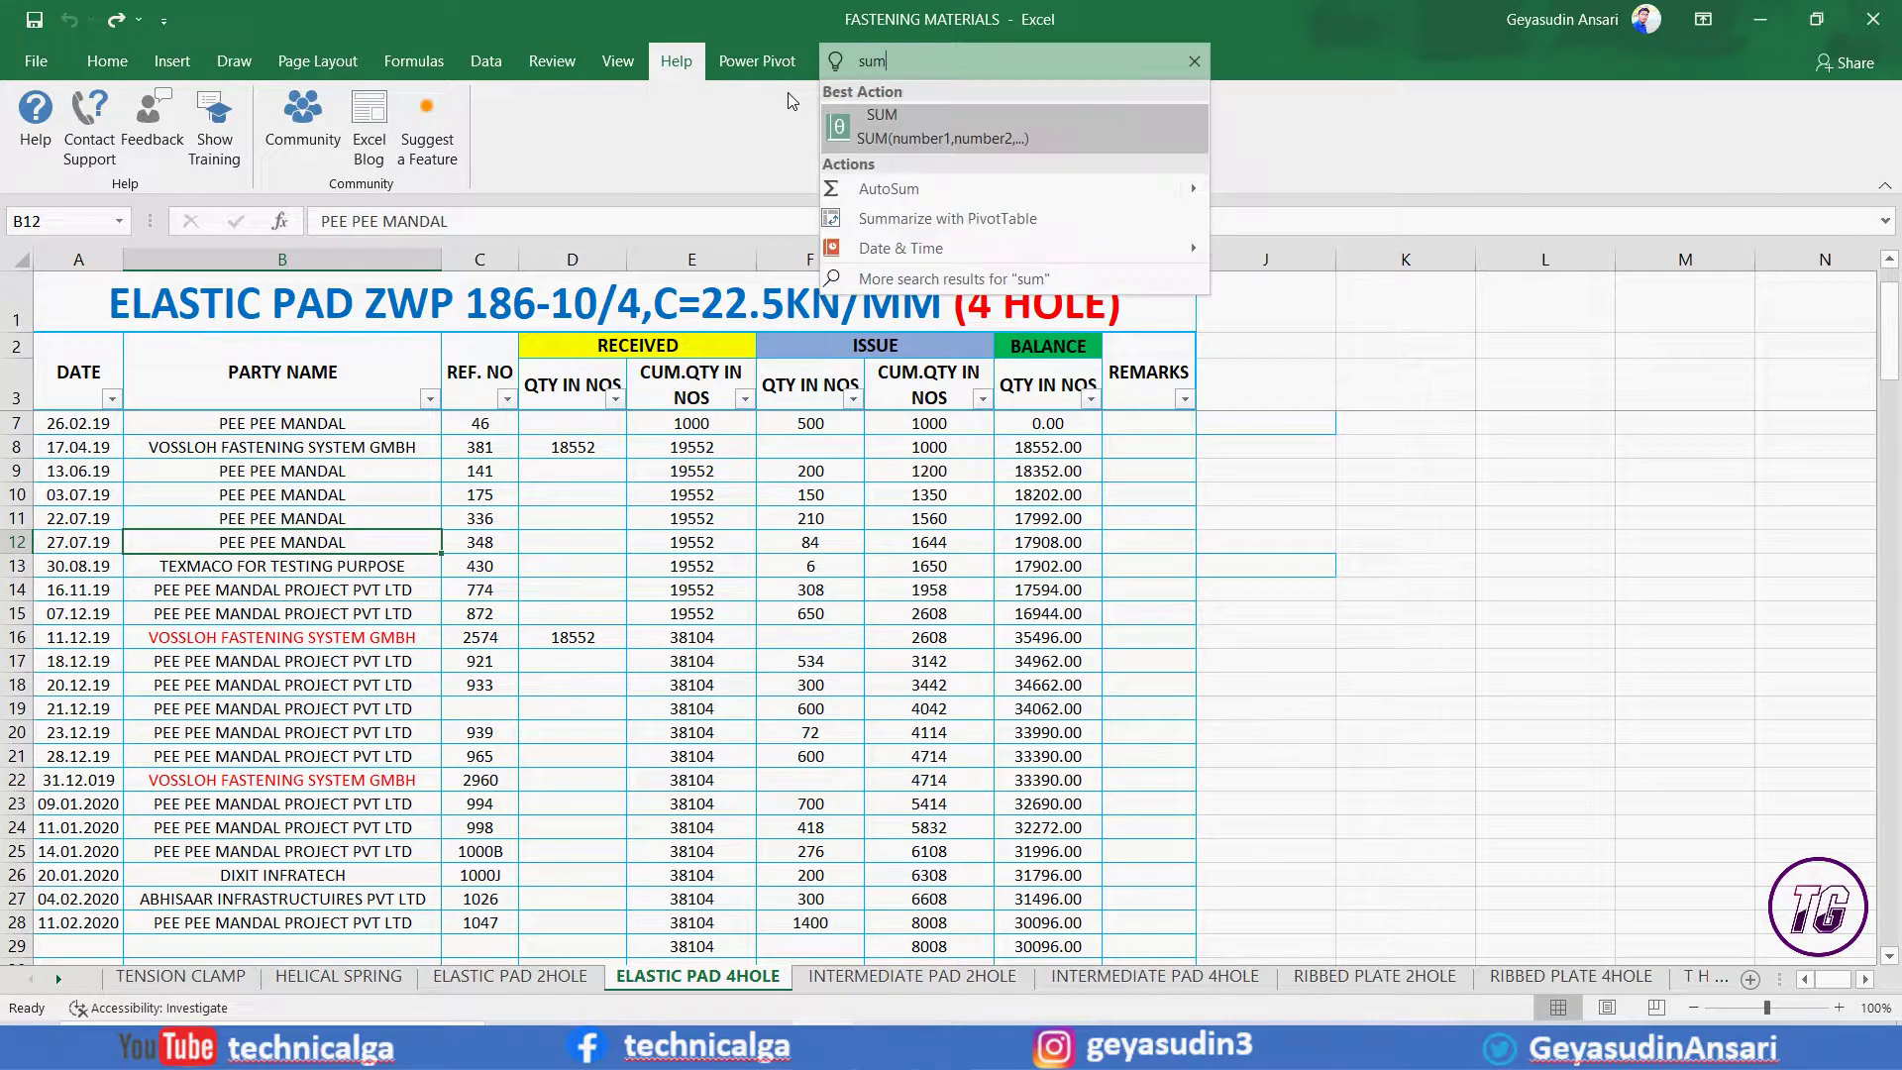
{"action": "key", "text": "Return"}
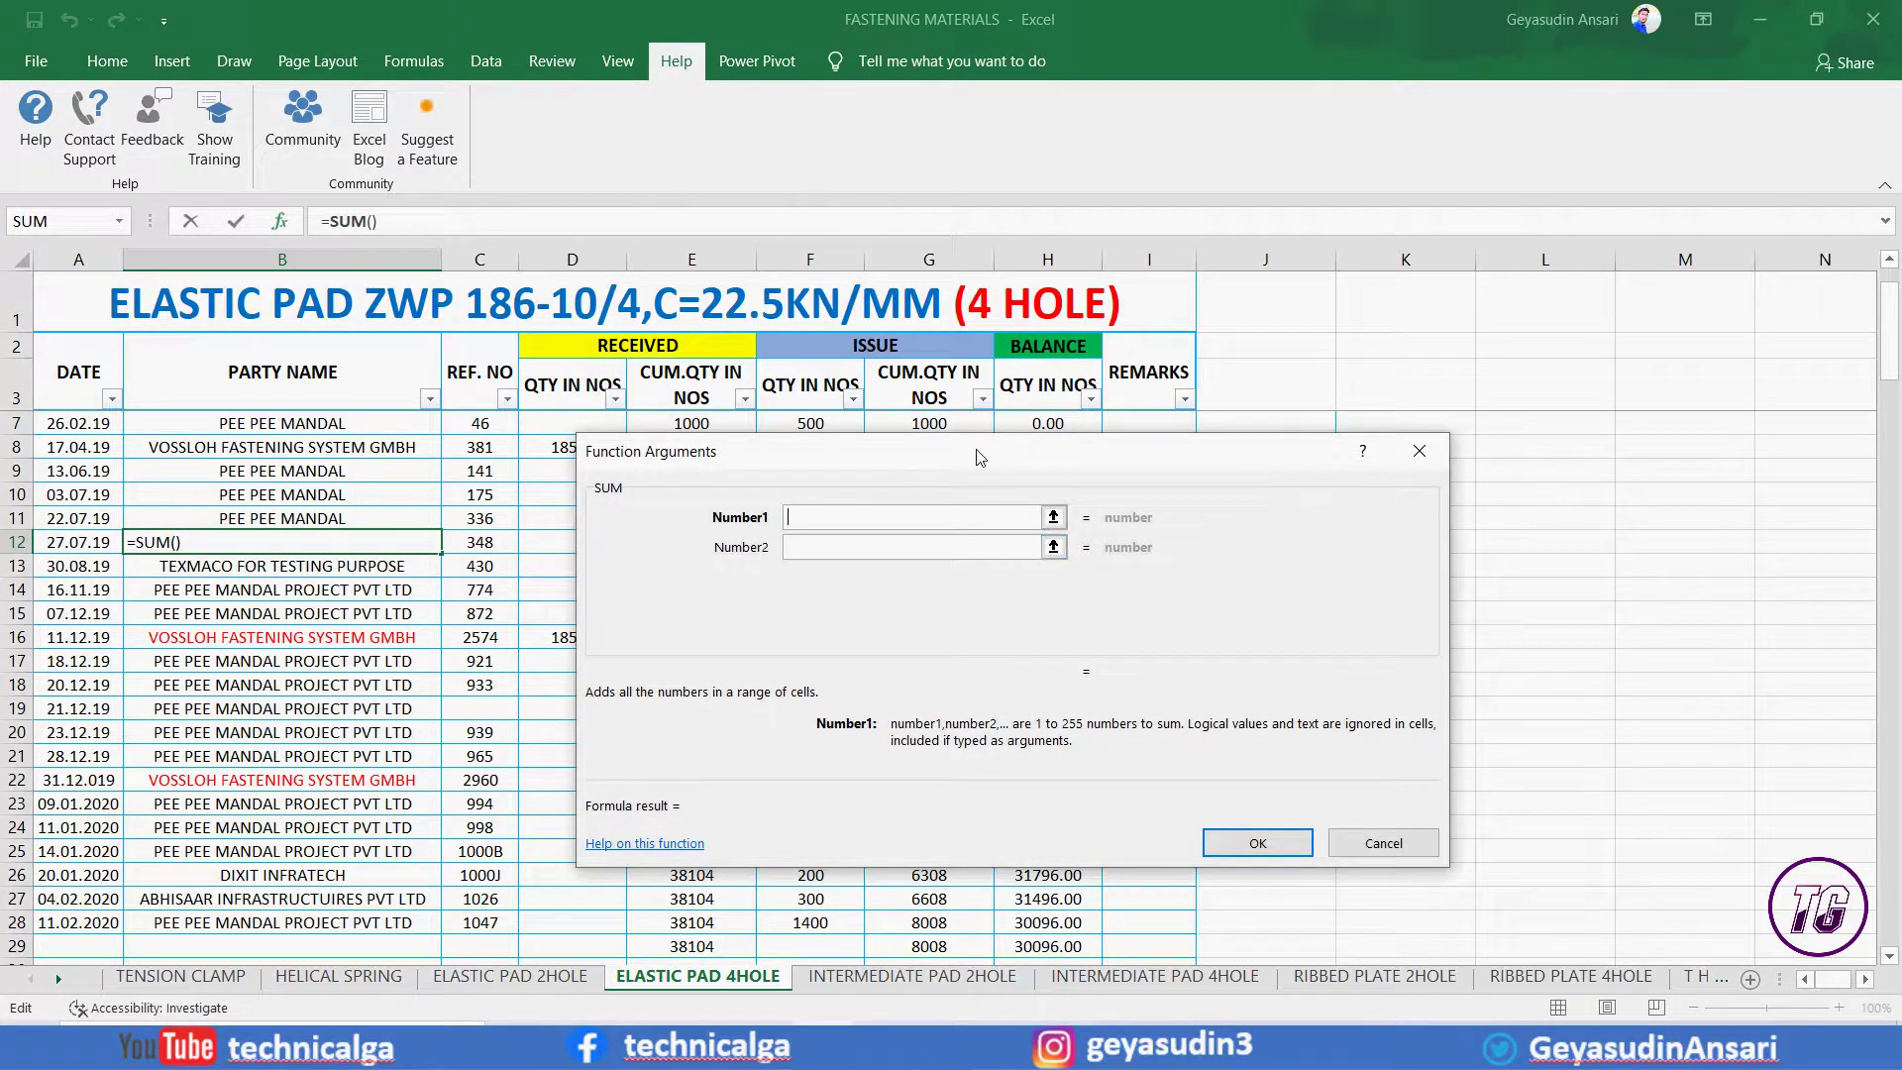
{"action": "left_click_drag", "start_coordinate": [979, 456], "coordinate": [744, 453]}
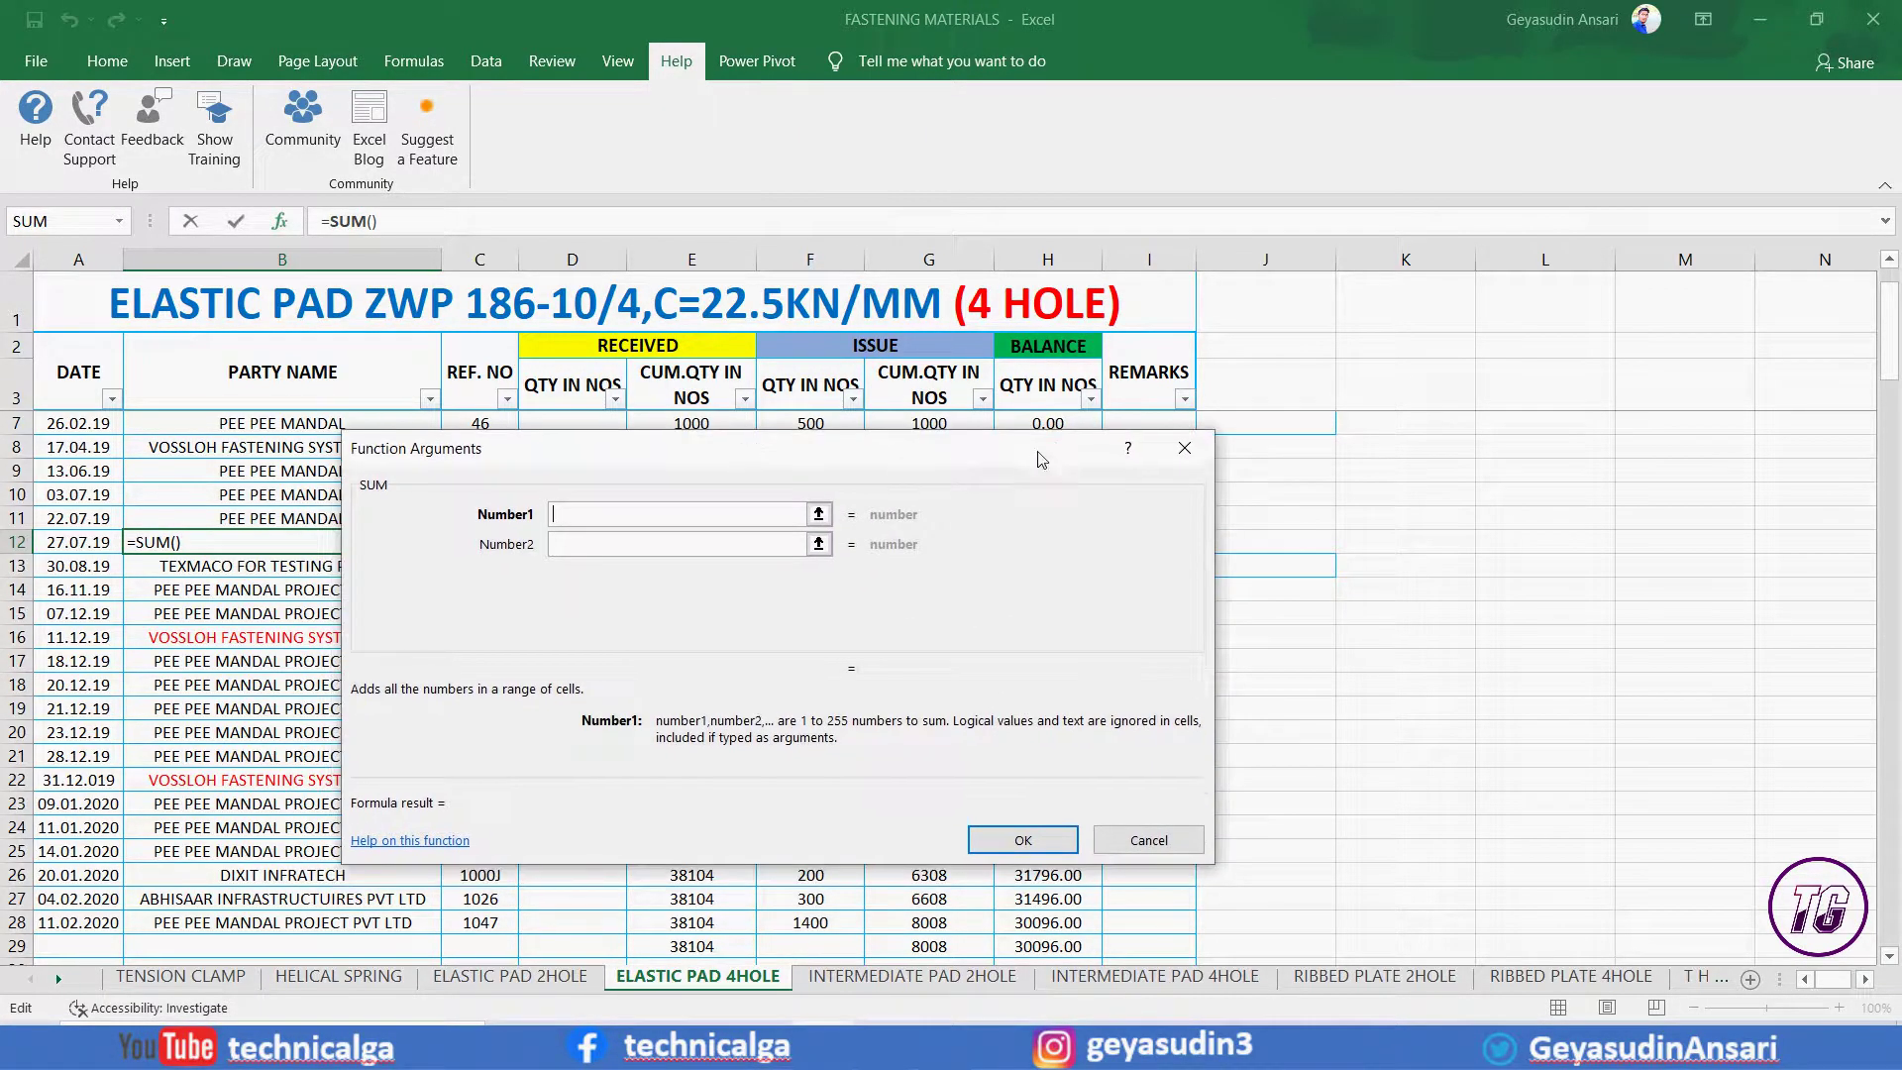
{"action": "left_click", "coordinate": [1185, 448]}
{"action": "left_click", "coordinate": [723, 611]}
{"action": "left_click", "coordinate": [755, 770]}
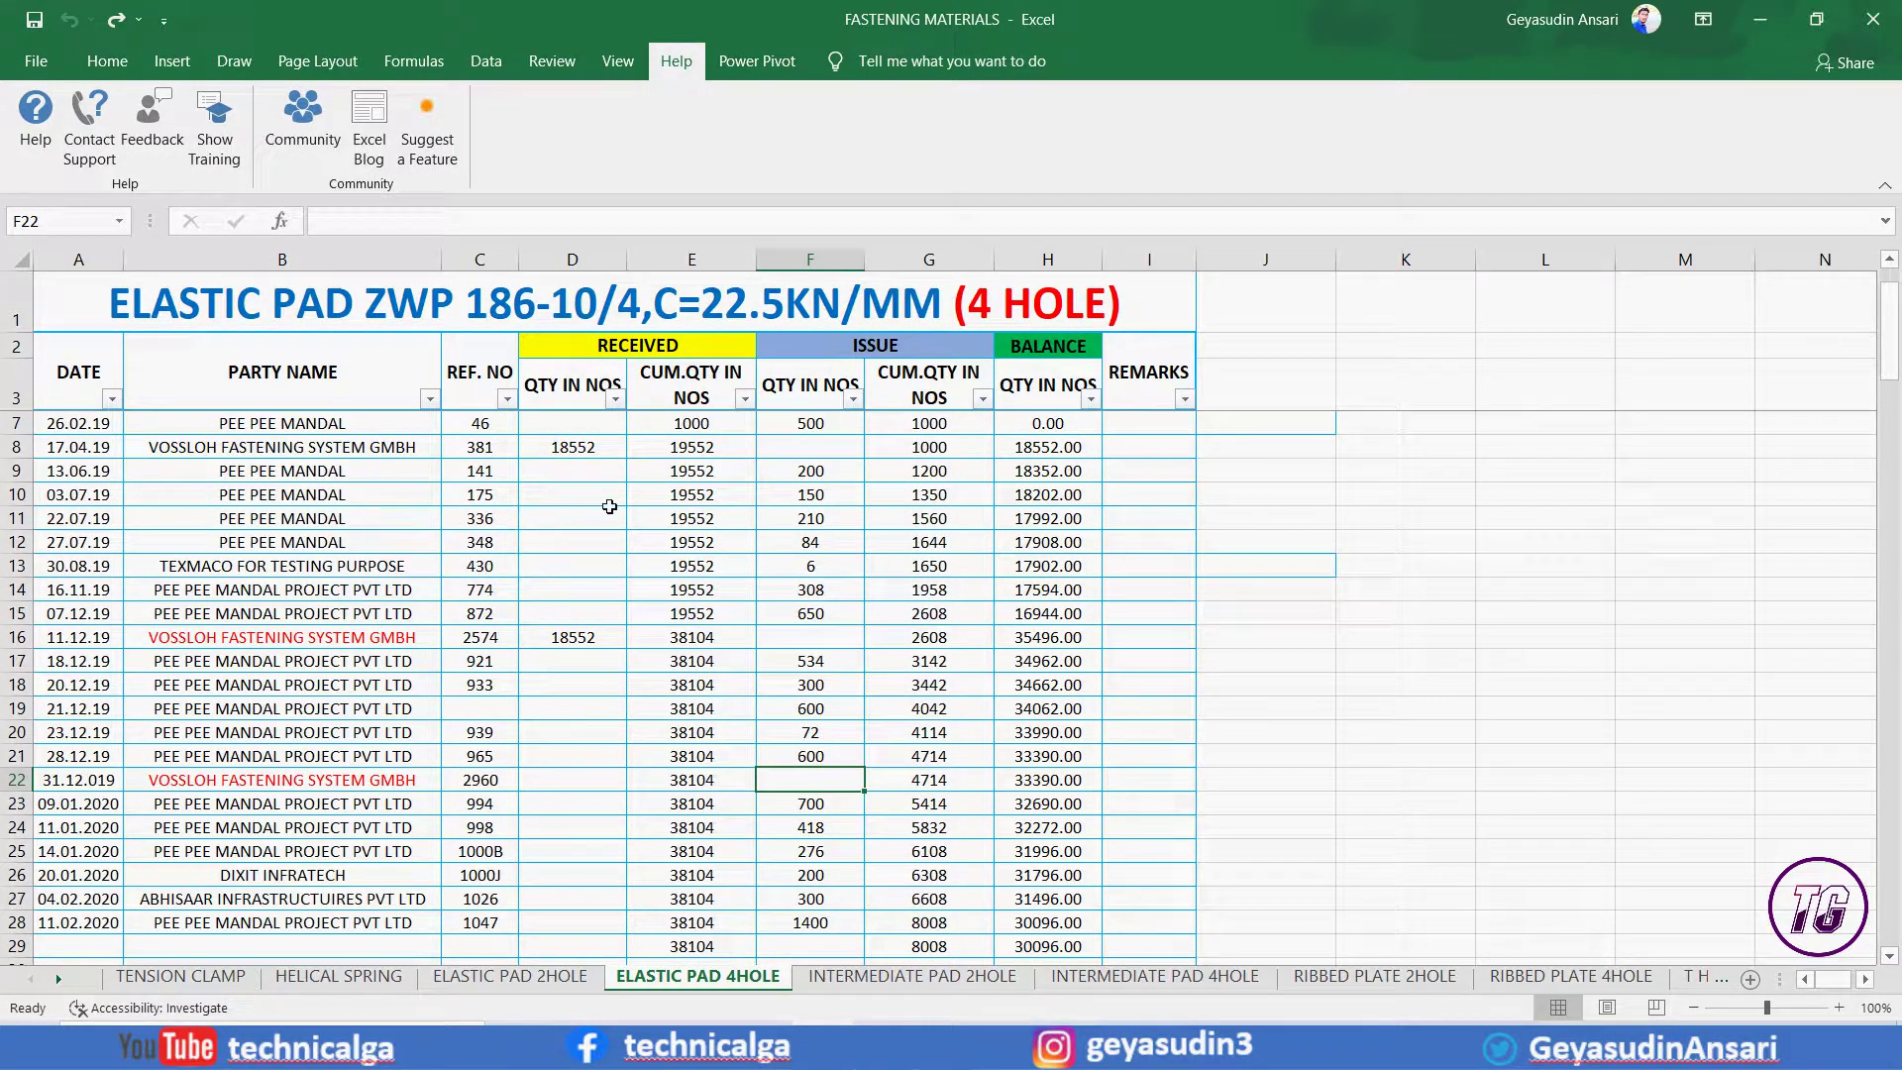
{"action": "left_click", "coordinate": [705, 517]}
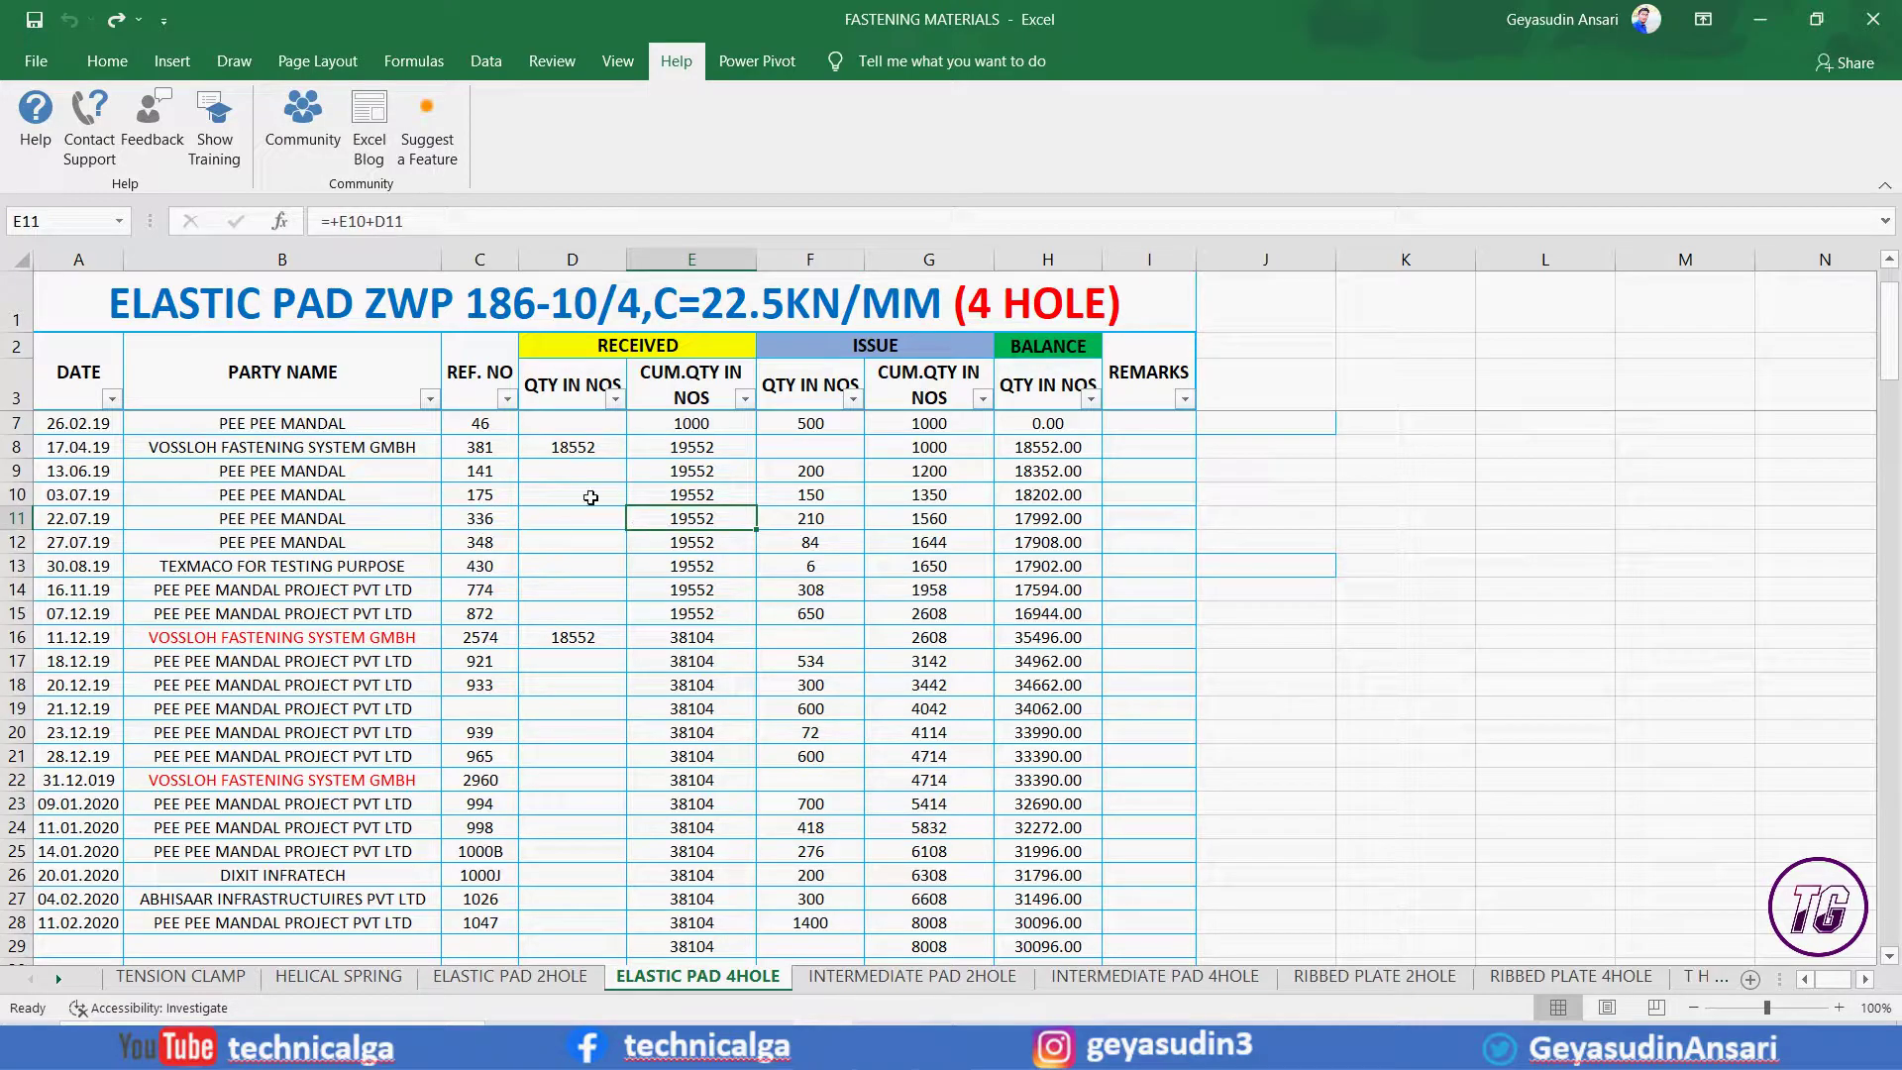
{"action": "left_click", "coordinate": [9, 518]}
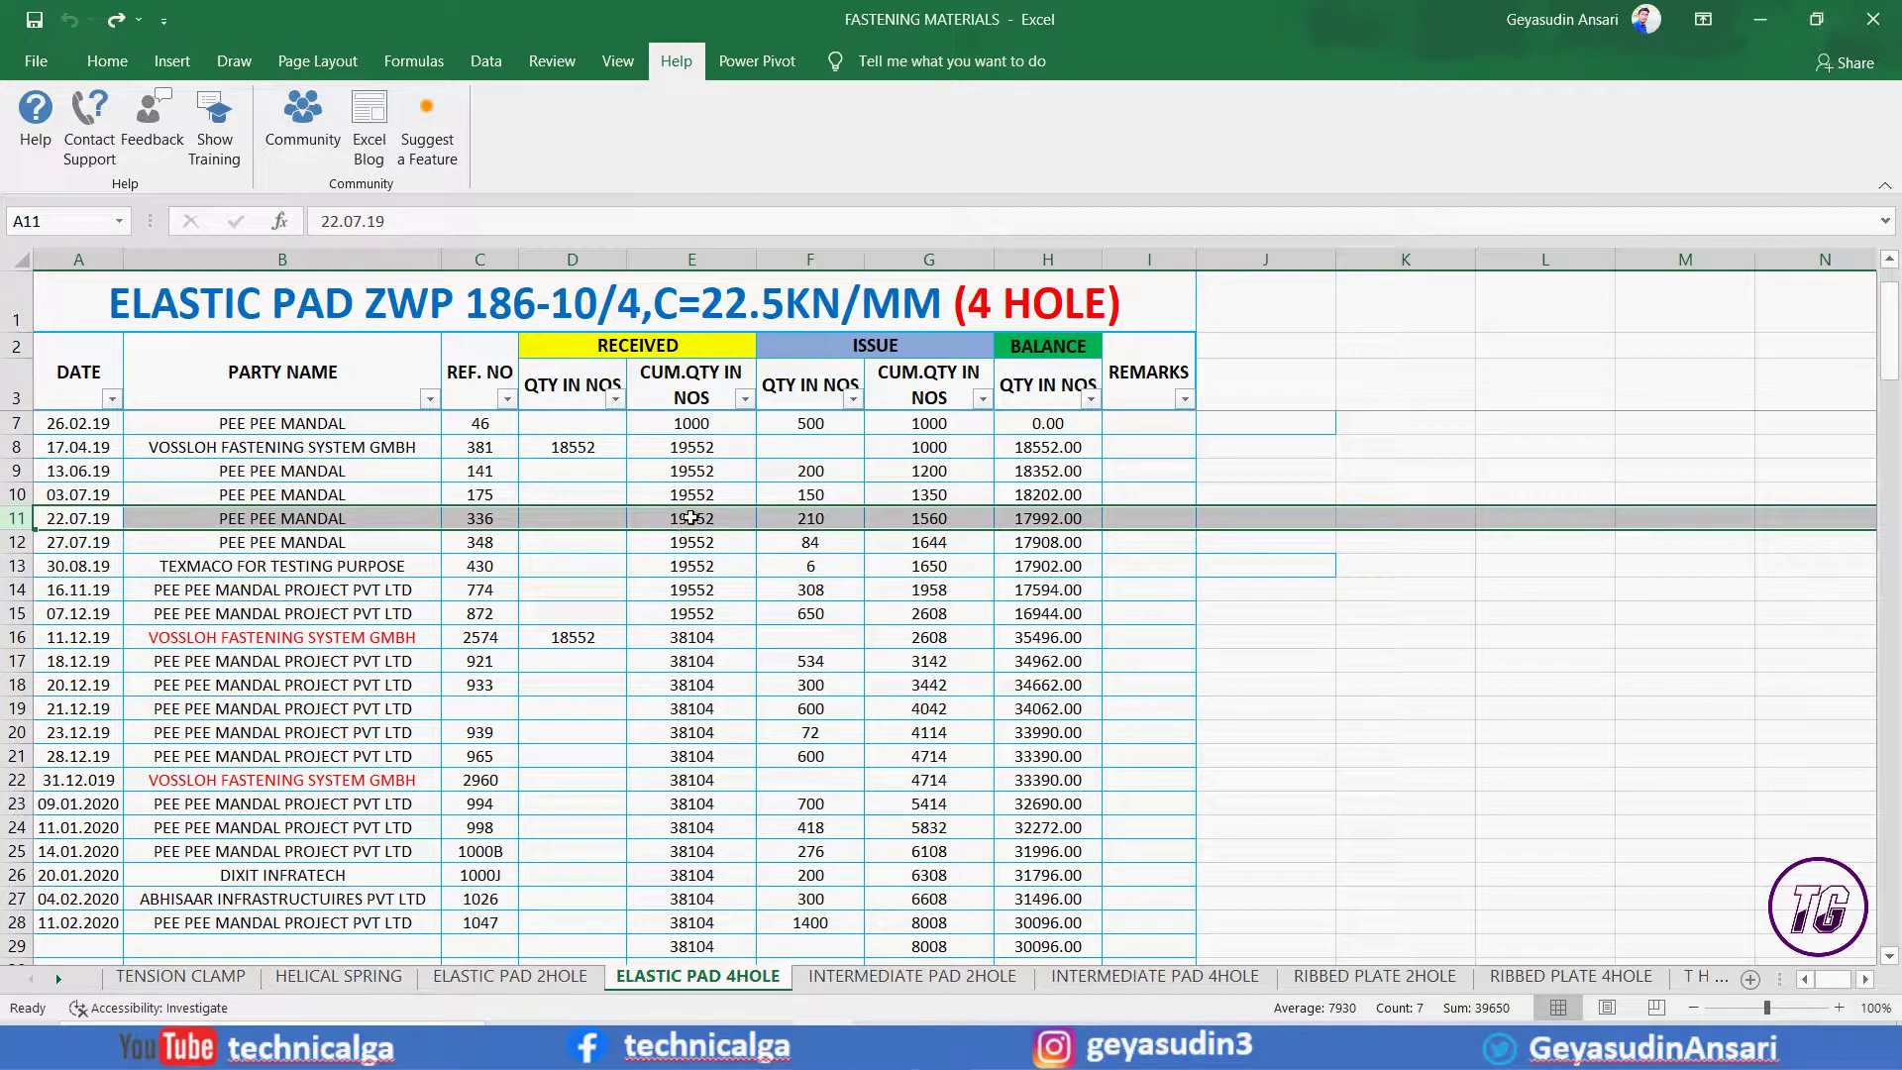
{"action": "left_click", "coordinate": [692, 519]}
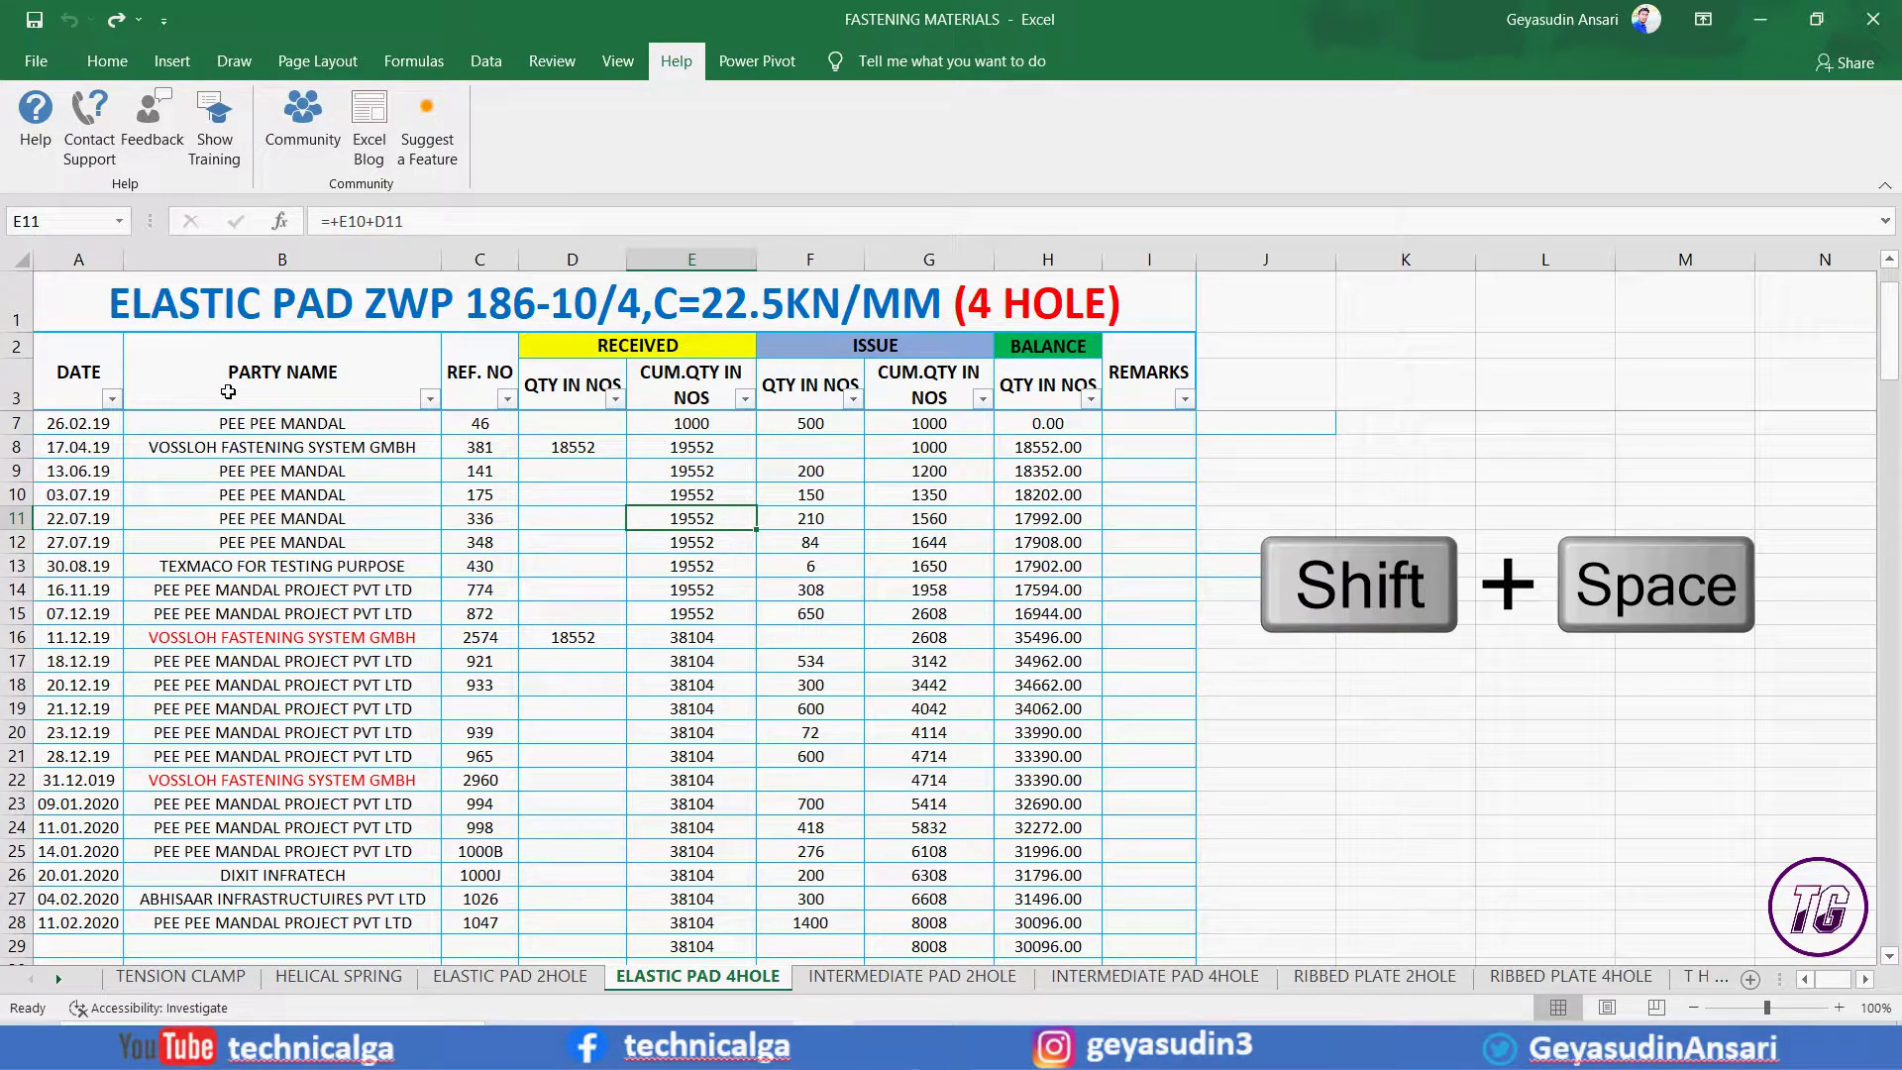
{"action": "key", "text": "shift+space"}
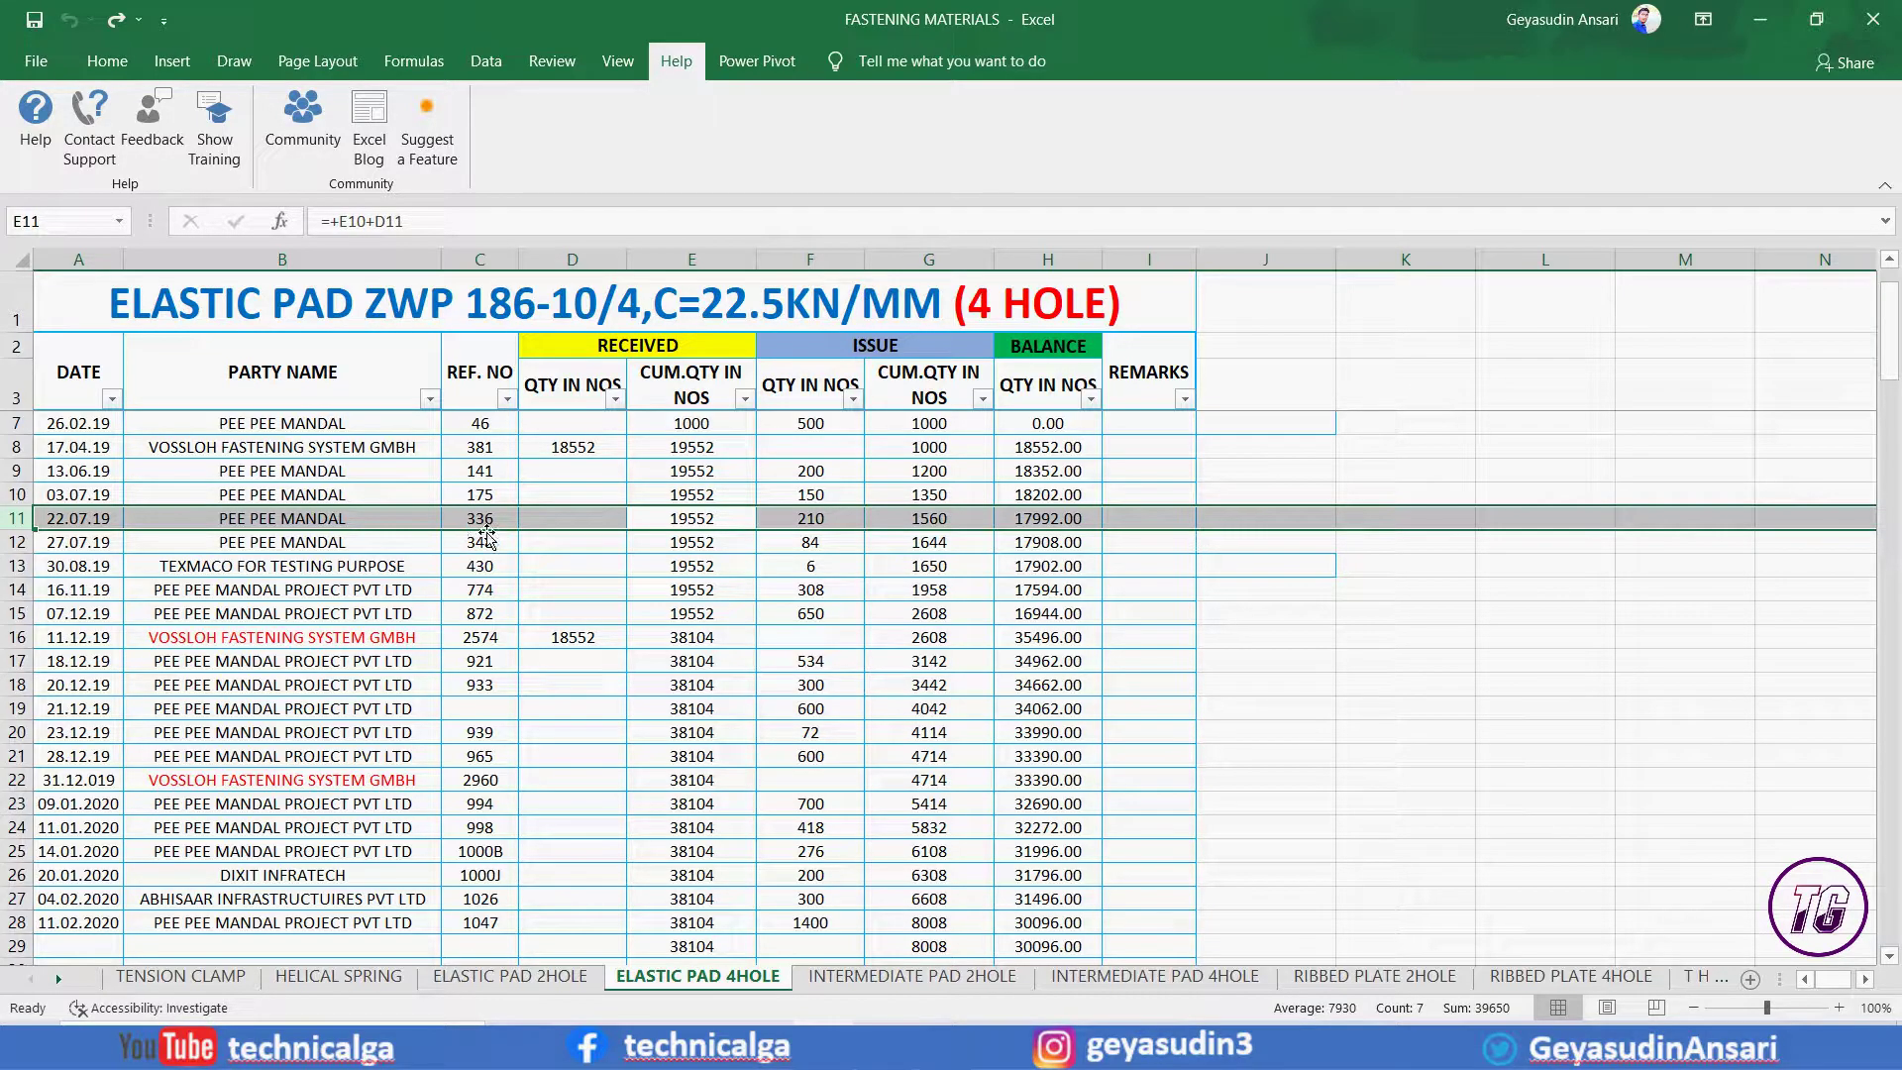
Restore the Home ribbon and select cells B17 and G16.
{"action": "left_click", "coordinate": [573, 589]}
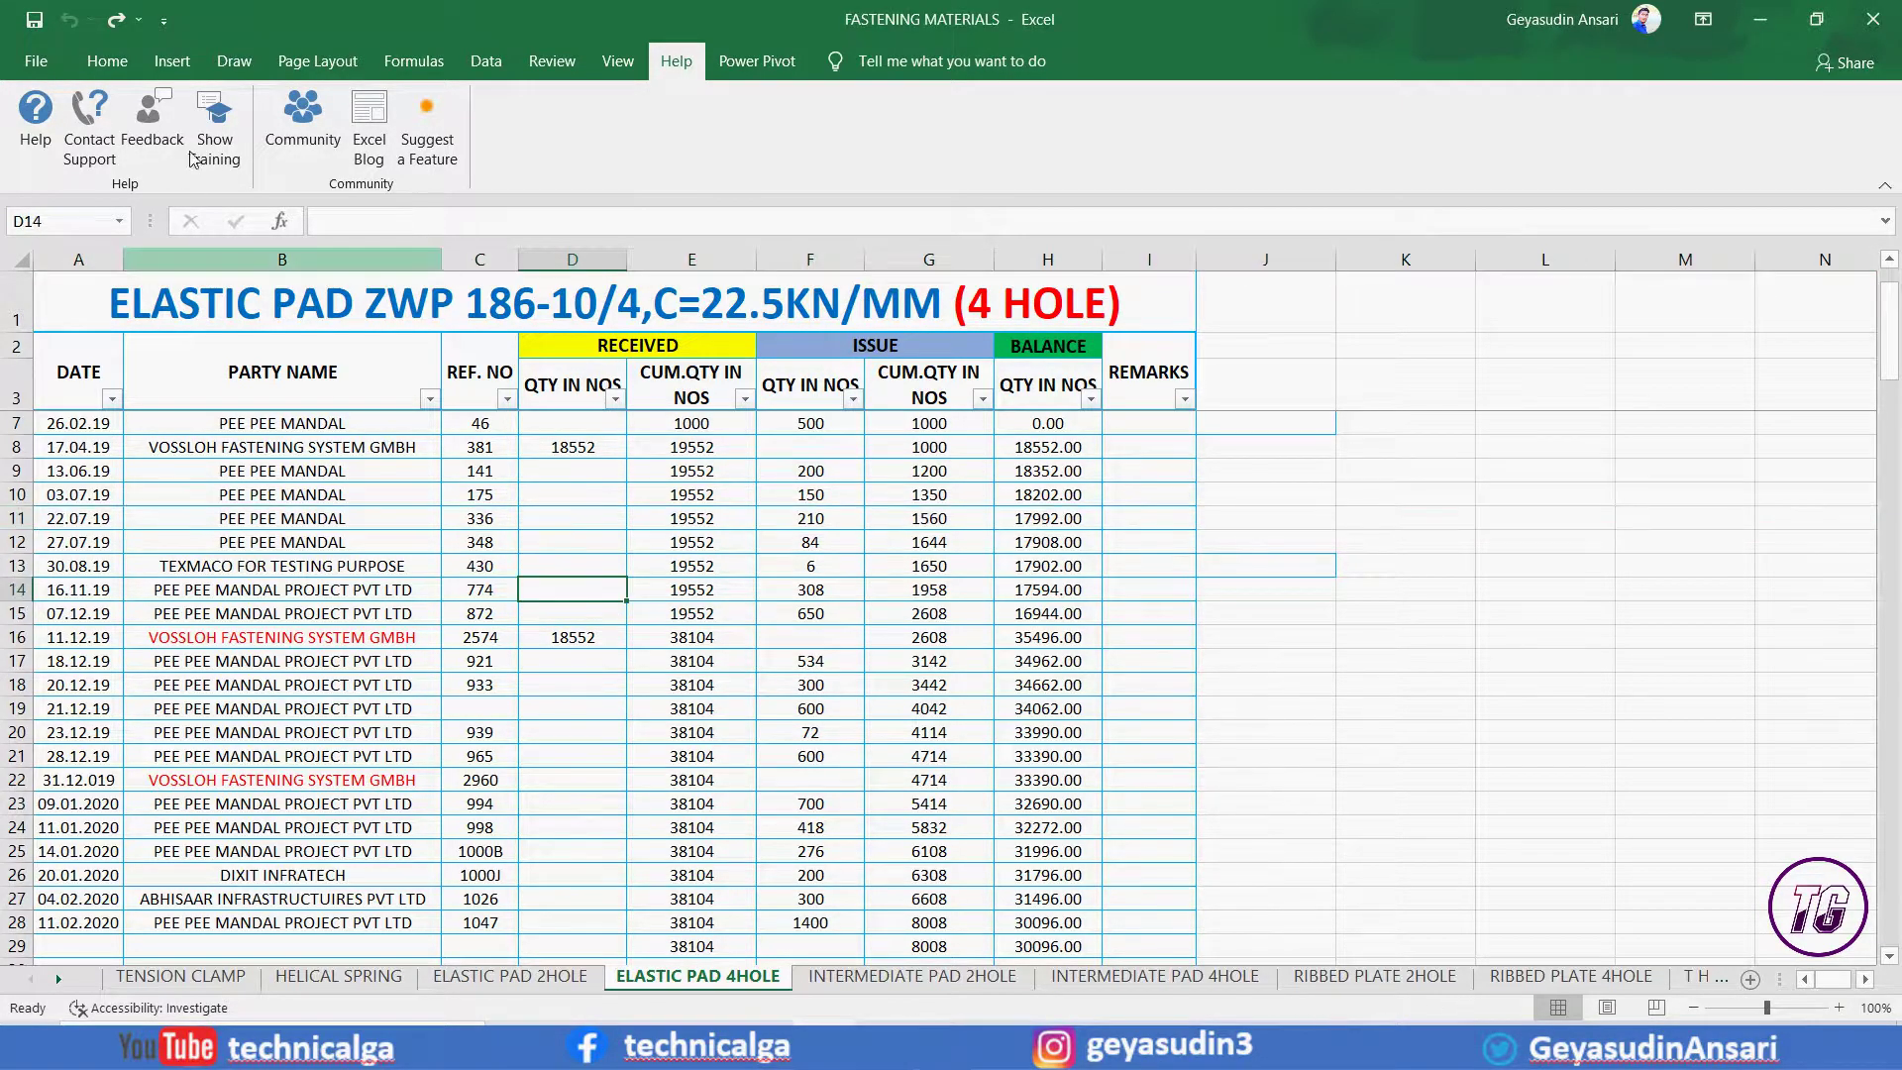
{"action": "left_click", "coordinate": [106, 61]}
{"action": "left_click", "coordinate": [283, 661]}
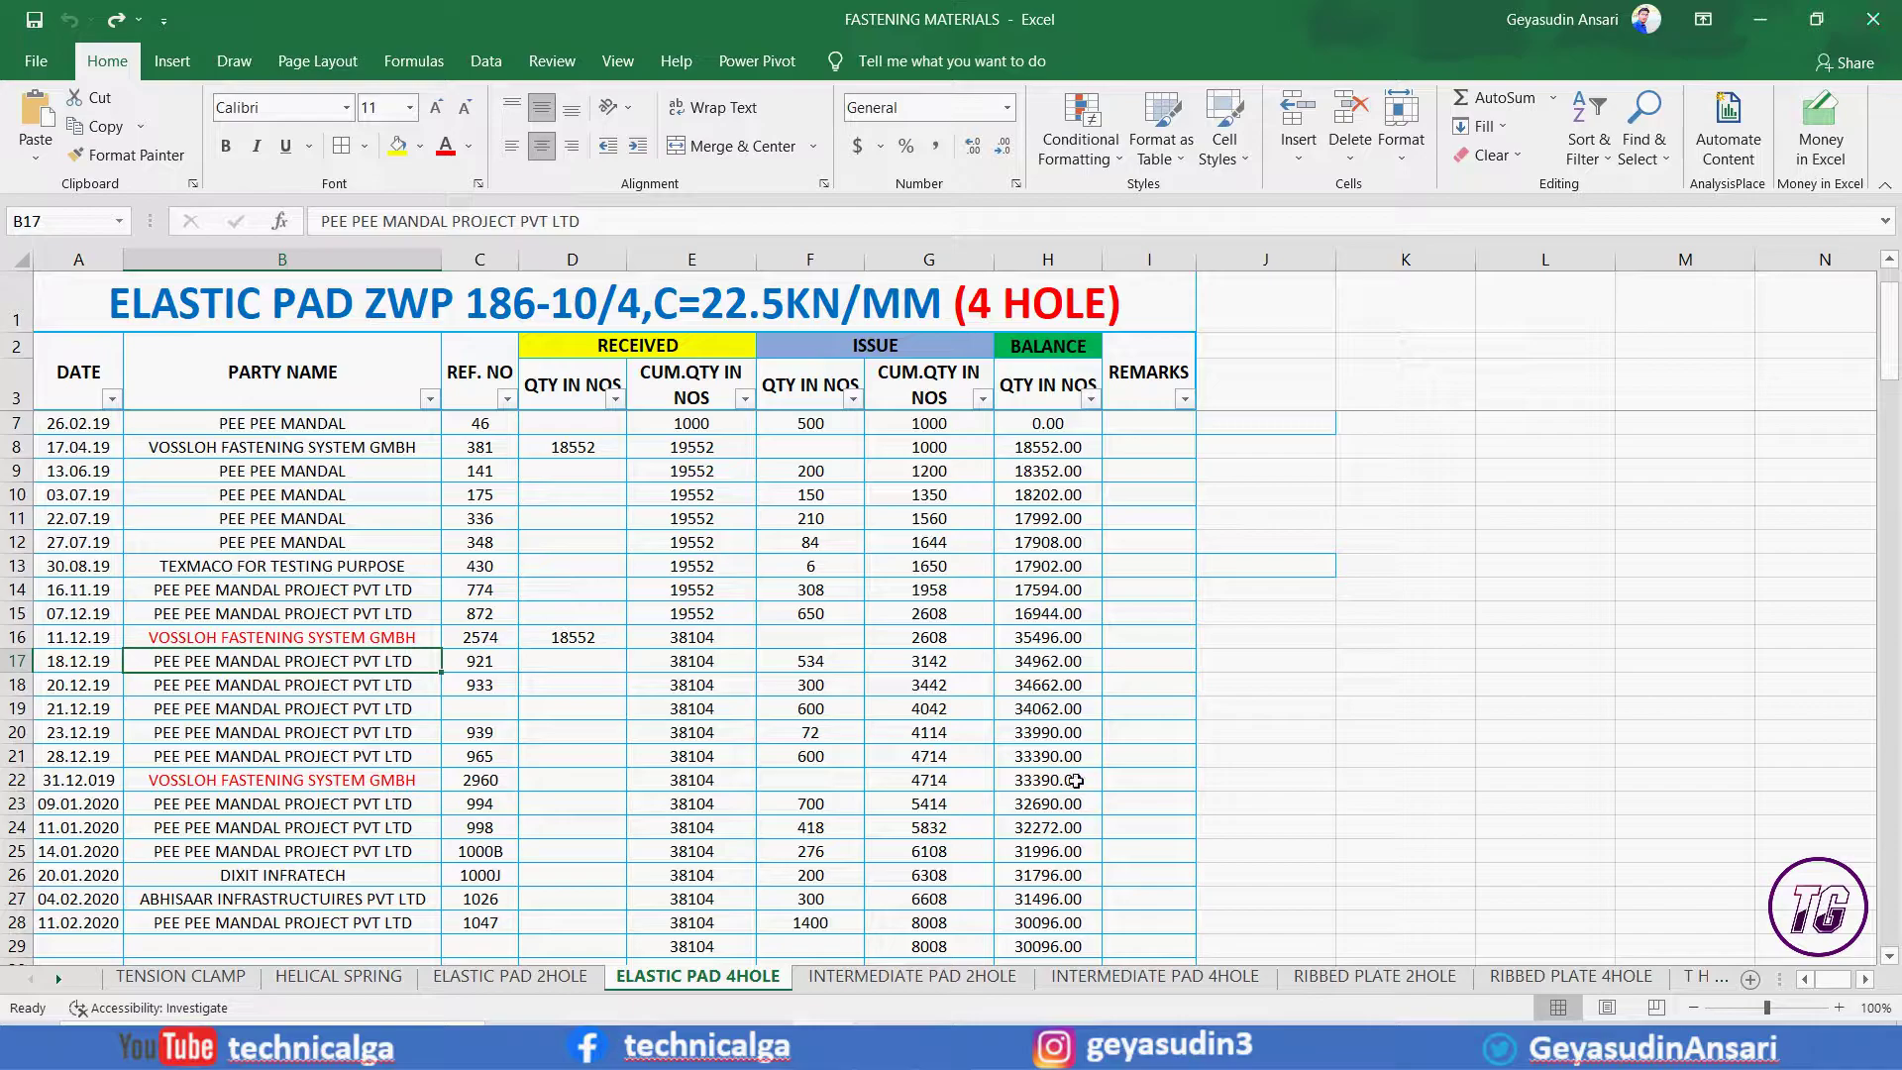
{"action": "left_click", "coordinate": [884, 642]}
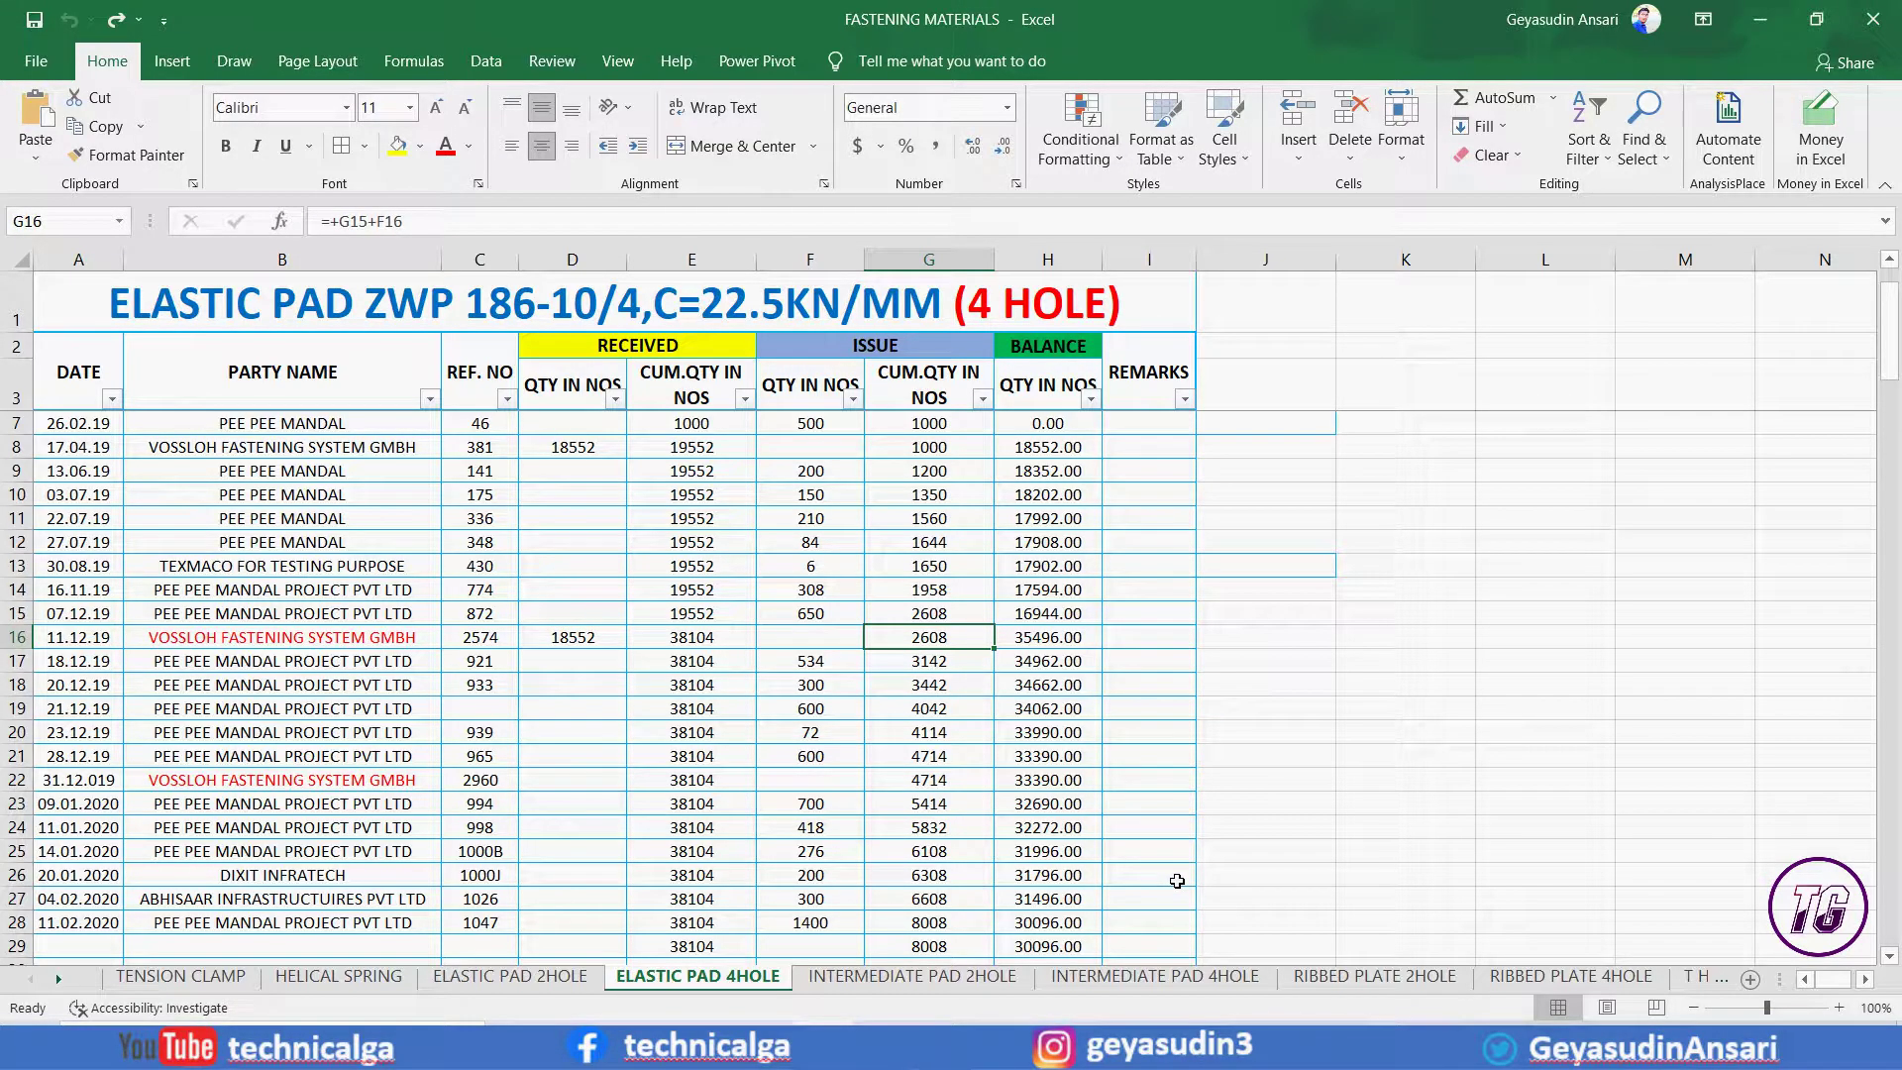
Close FASTENING MATERIALS with Ctrl+W and reopen it with Ctrl+O.
{"action": "key", "text": "ctrl+w"}
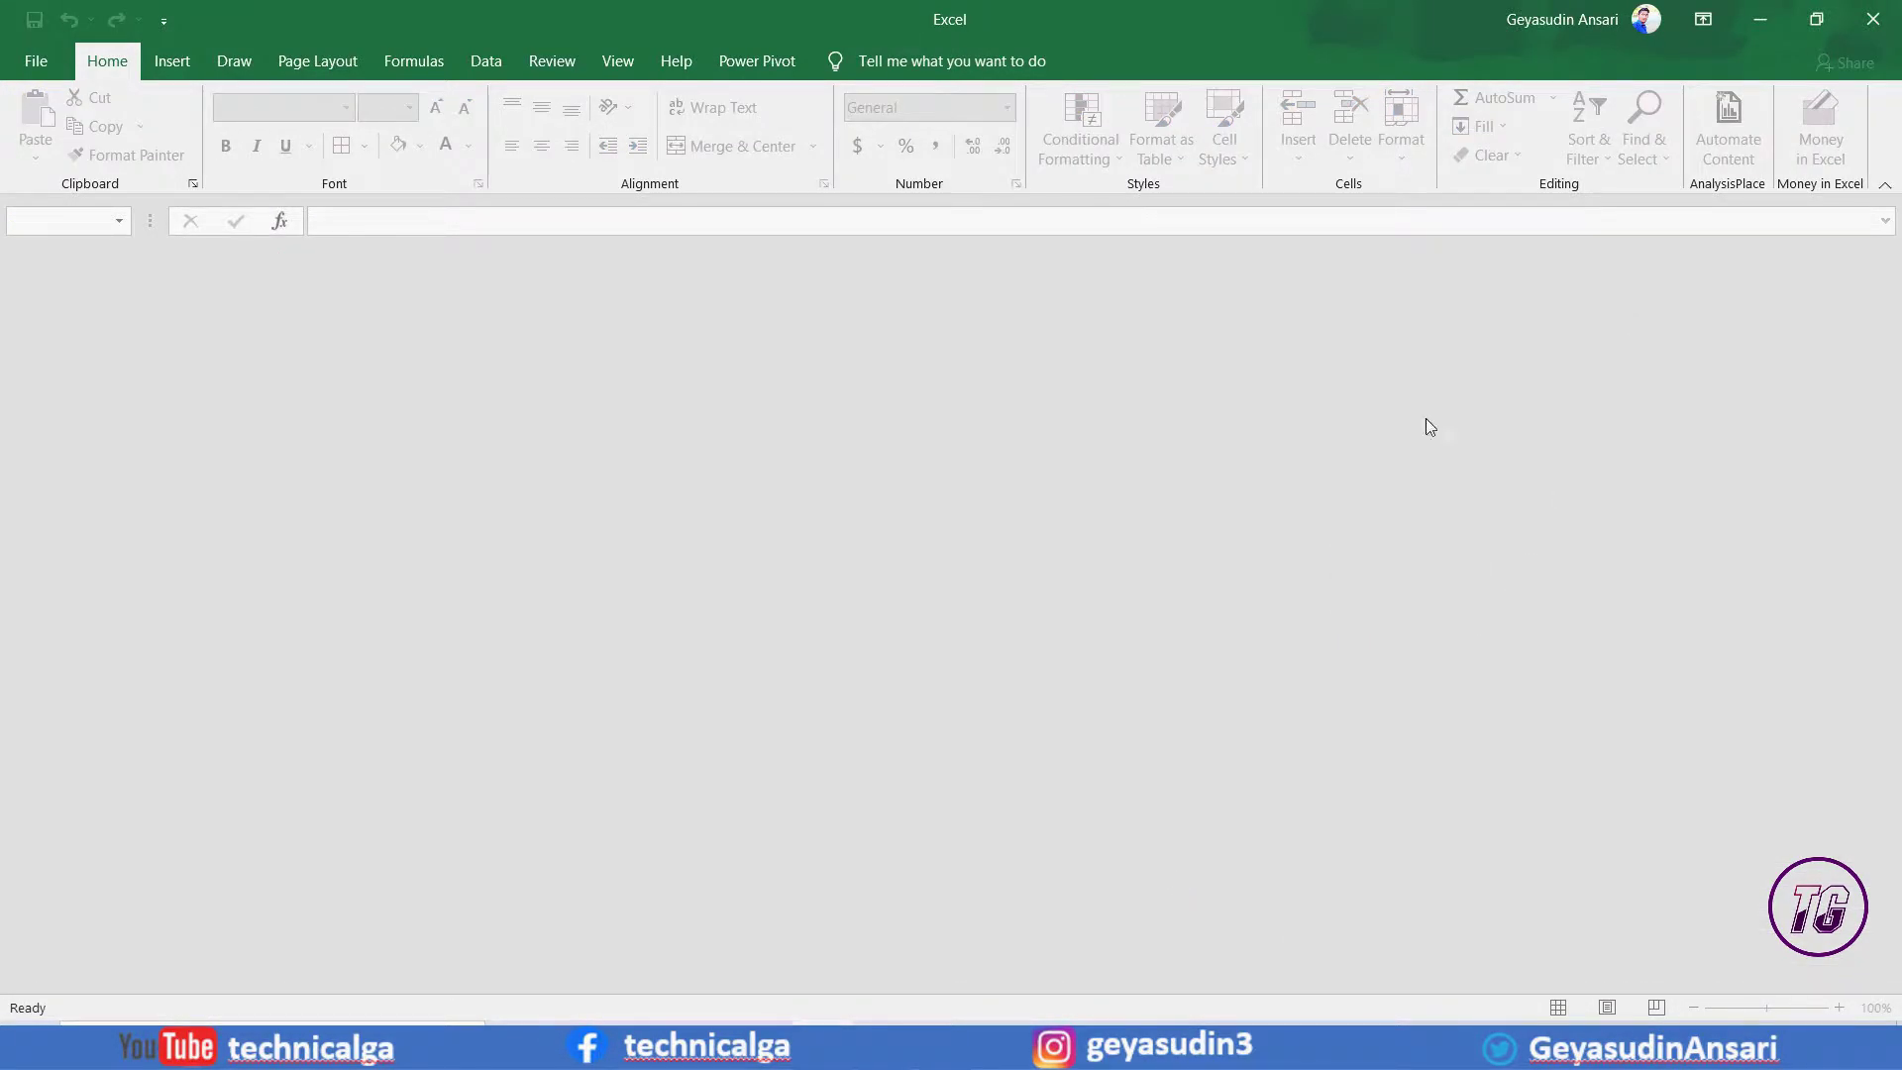
{"action": "key", "text": "alt+Tab"}
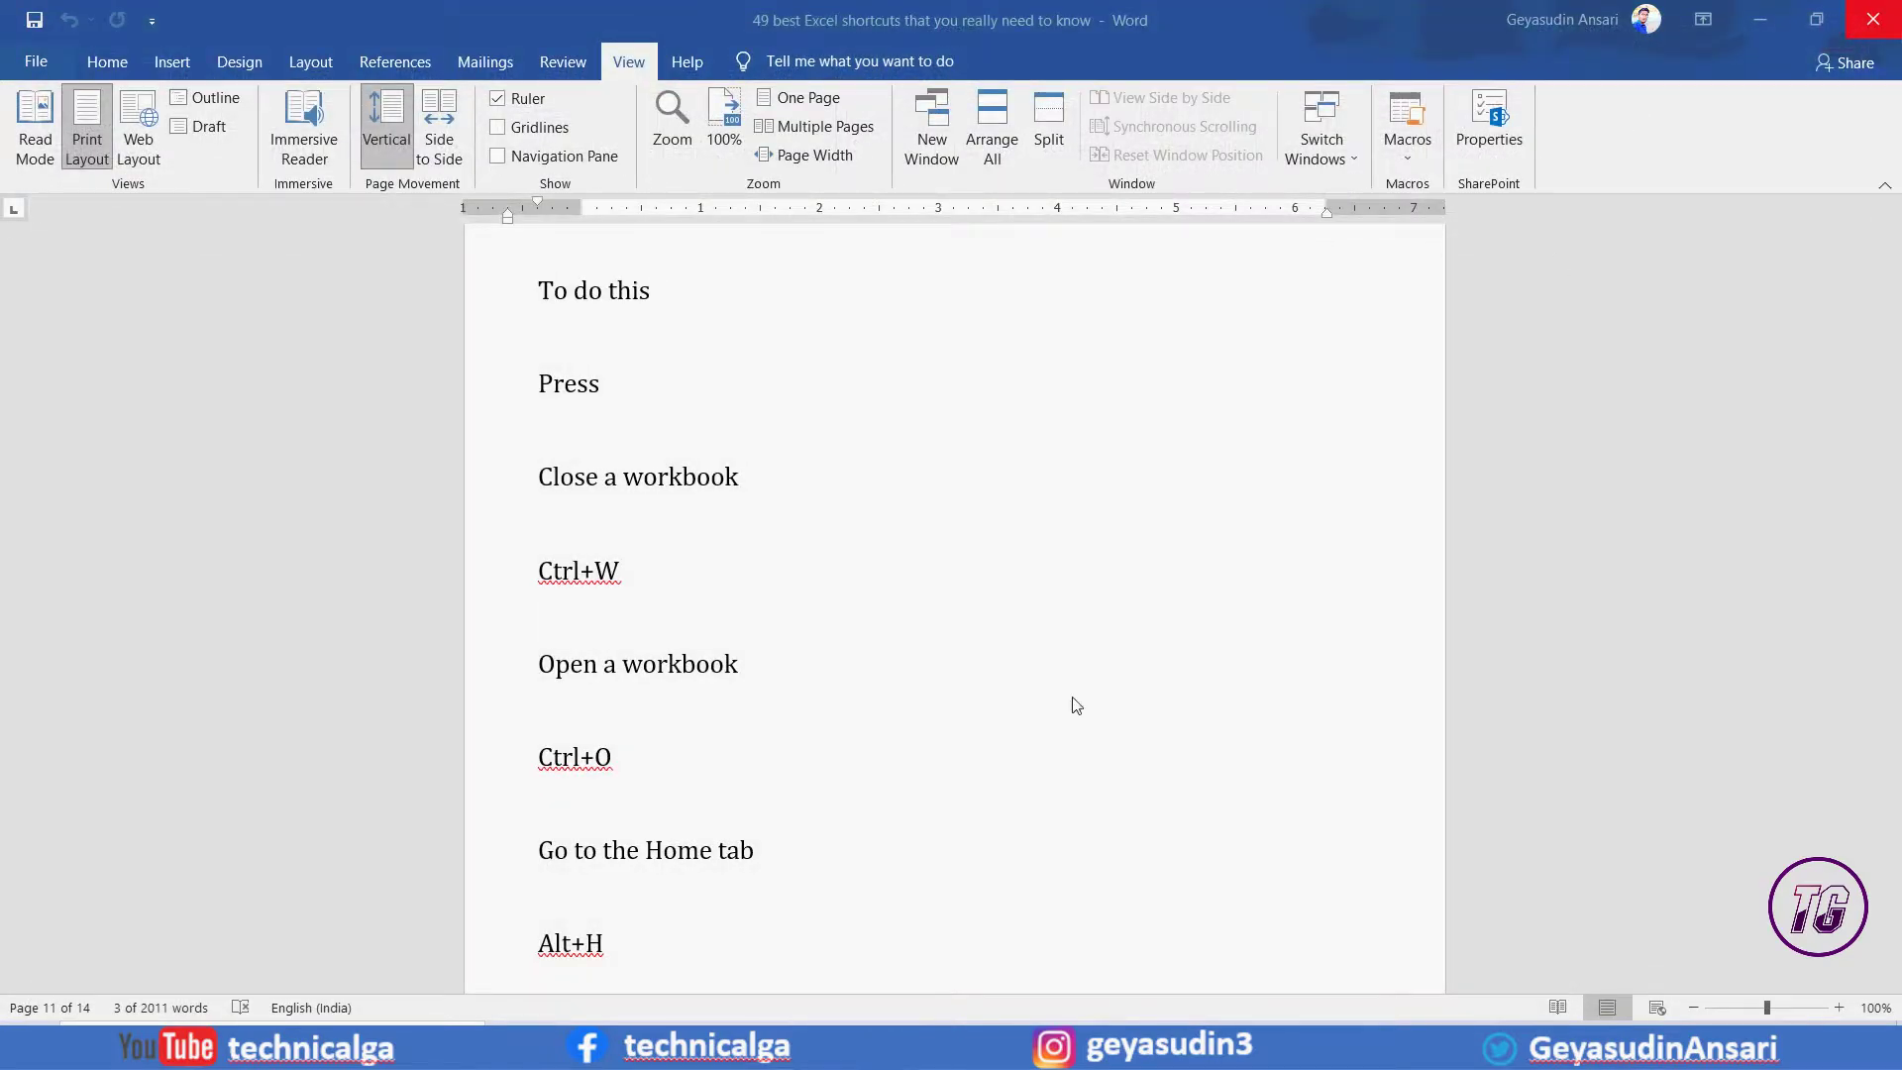
{"action": "key", "text": "alt+Tab"}
{"action": "key", "text": "ctrl+o"}
{"action": "left_click", "coordinate": [33, 73]}
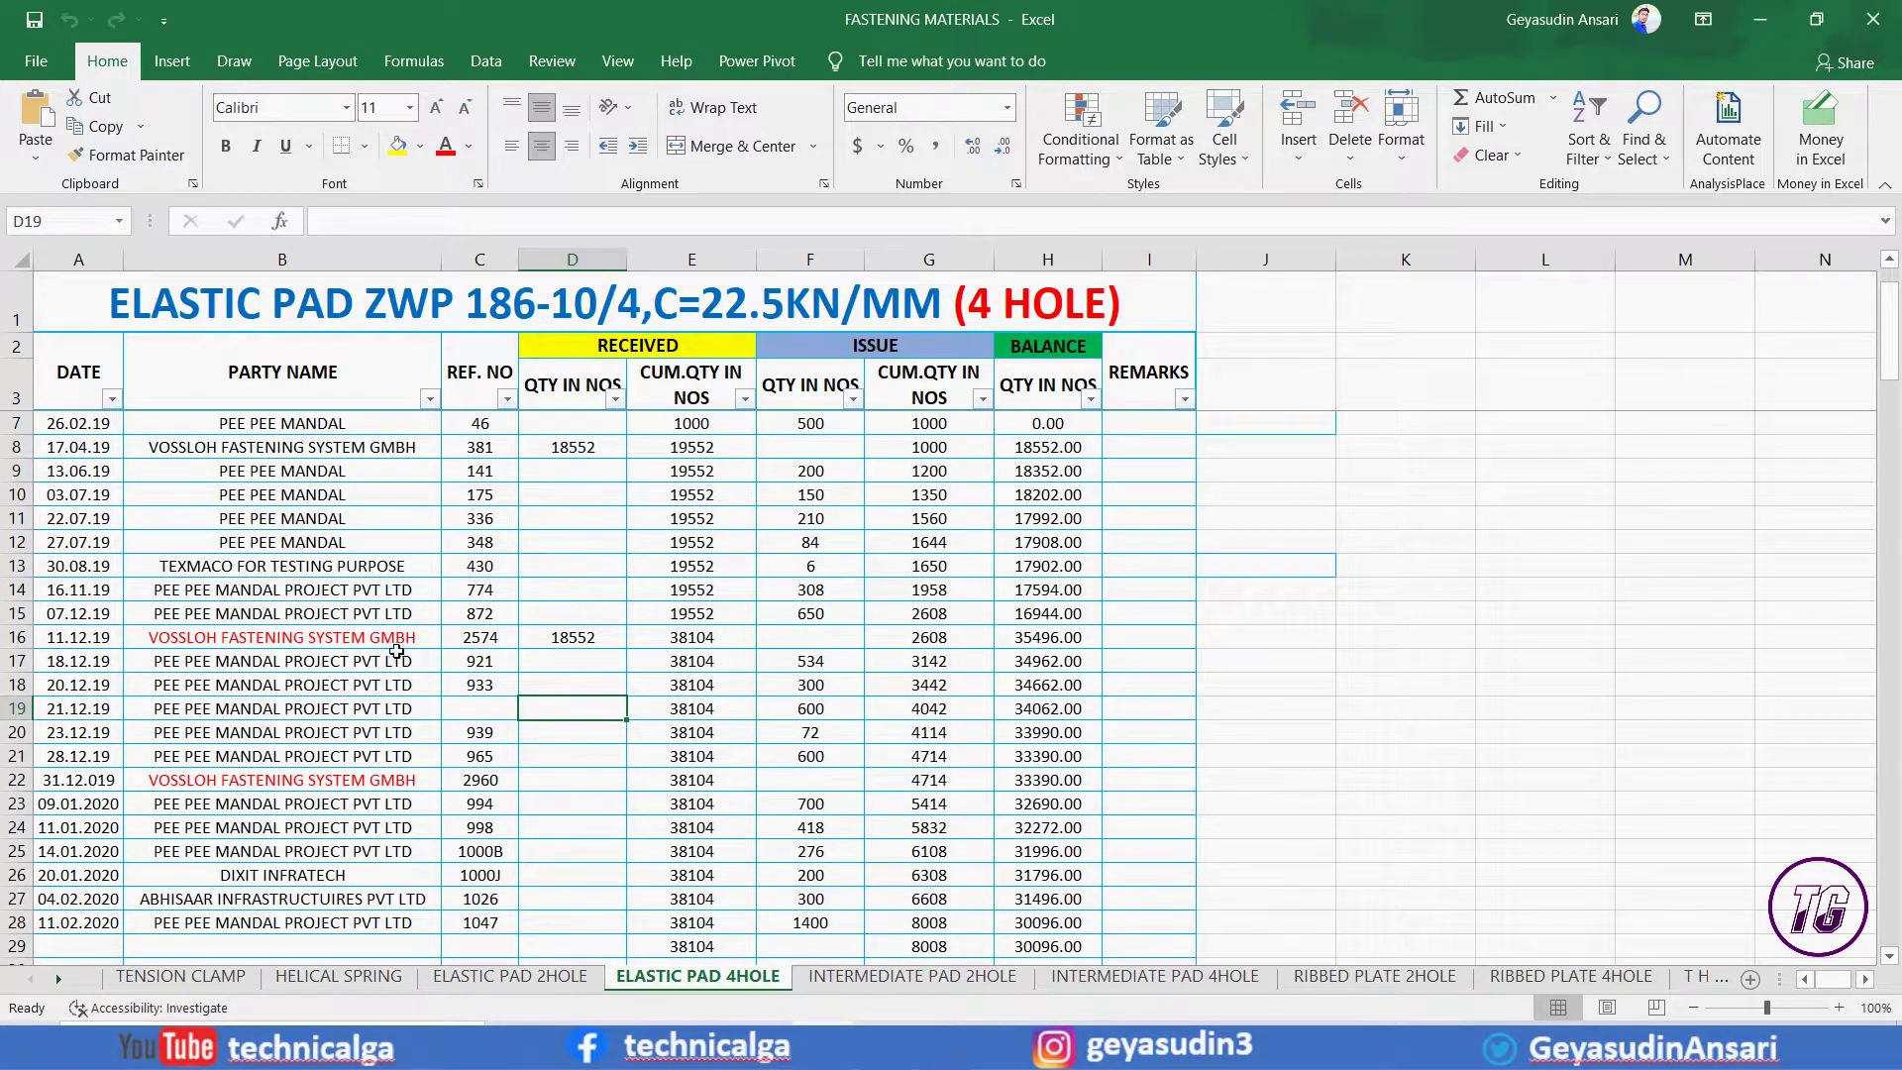
{"action": "left_click", "coordinate": [367, 639]}
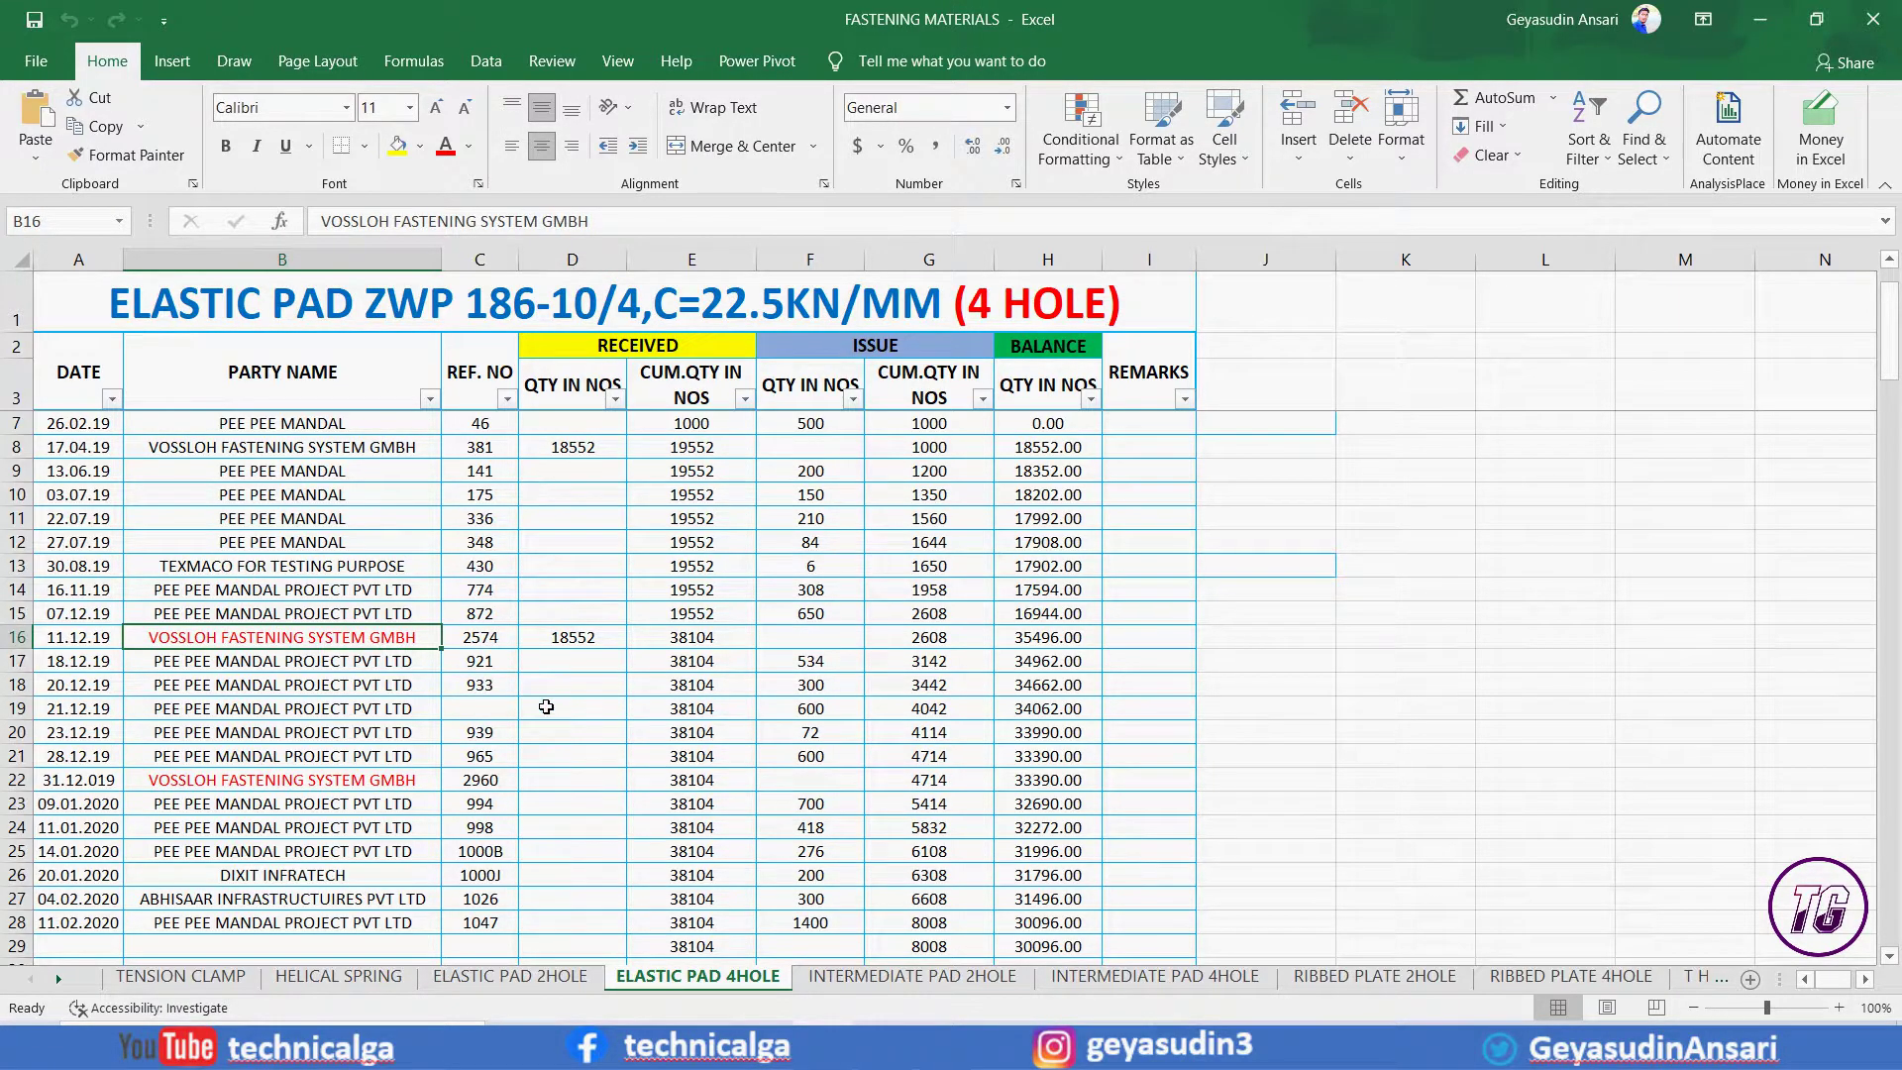
{"action": "key", "text": "ctrl+o"}
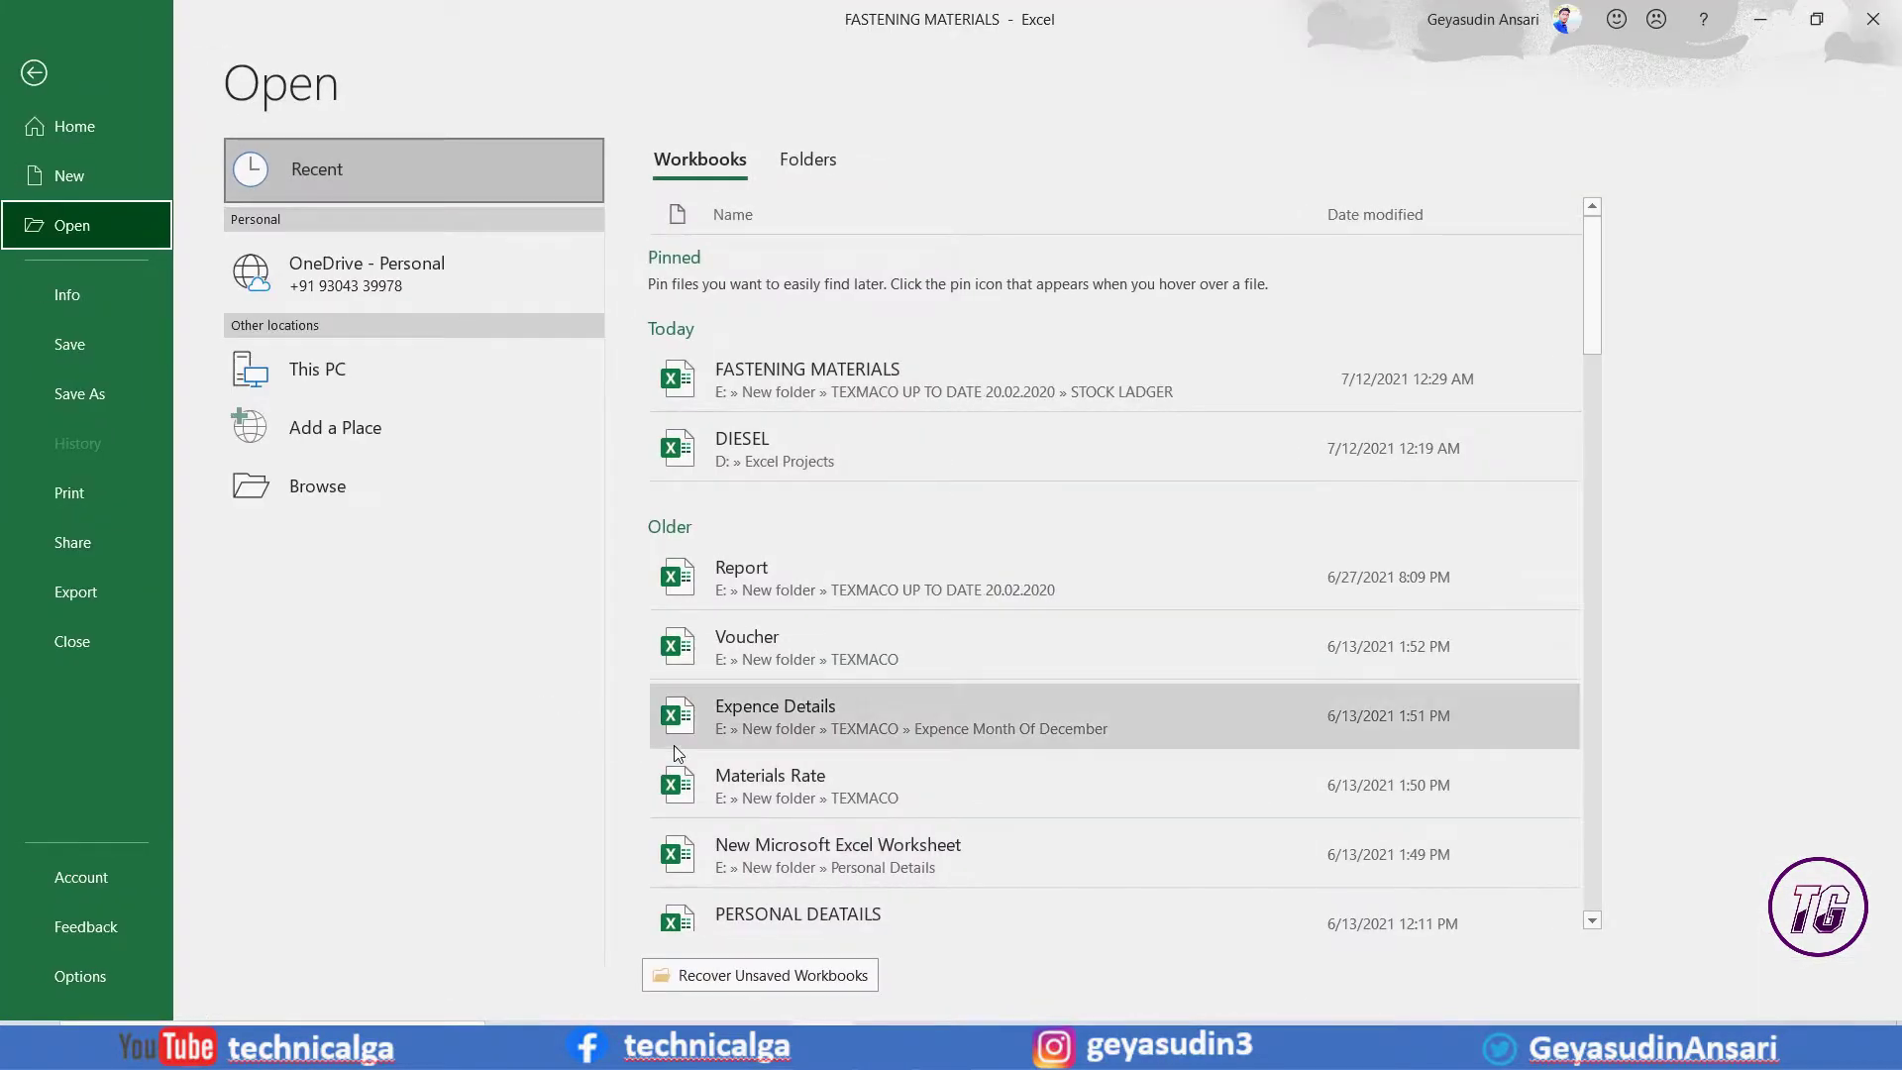
{"action": "scroll", "coordinate": [821, 449], "scroll_direction": "down", "scroll_amount": 3}
{"action": "scroll", "coordinate": [762, 589], "scroll_direction": "down", "scroll_amount": 7}
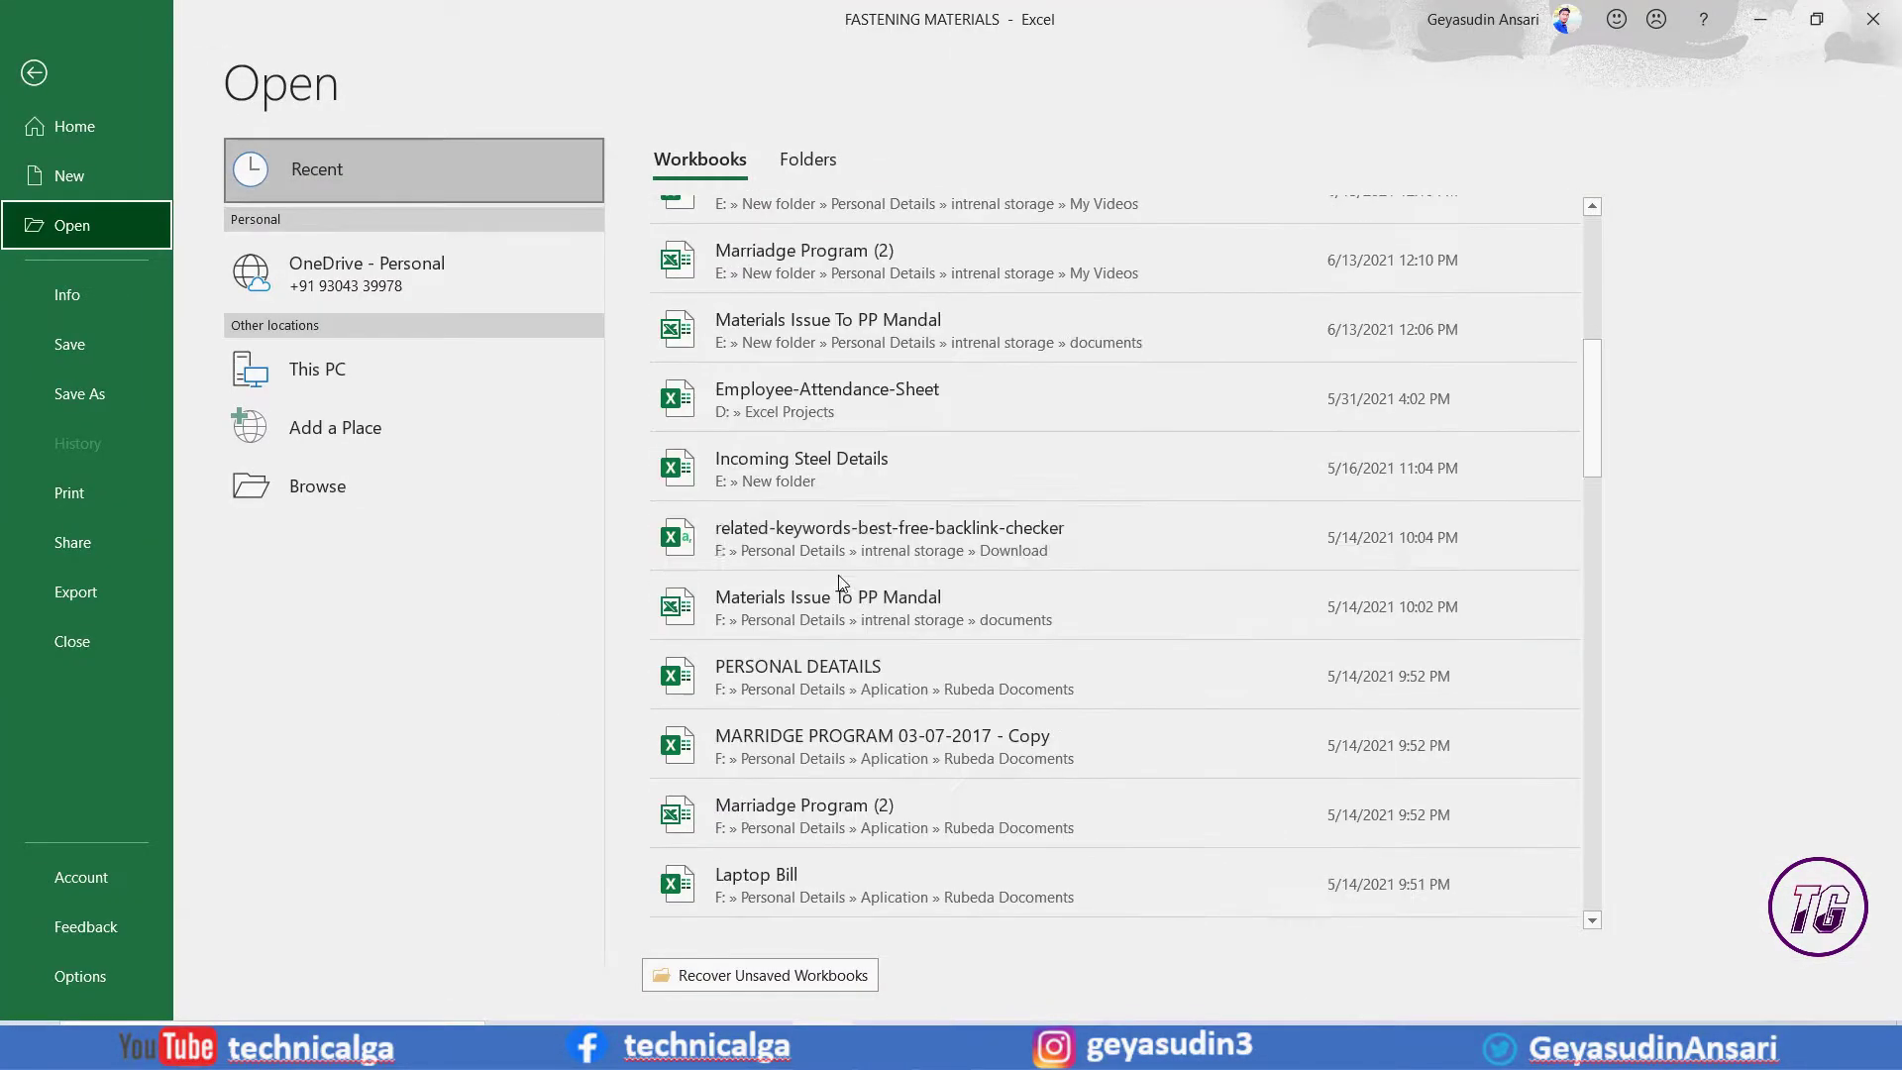
{"action": "left_click", "coordinate": [931, 609]}
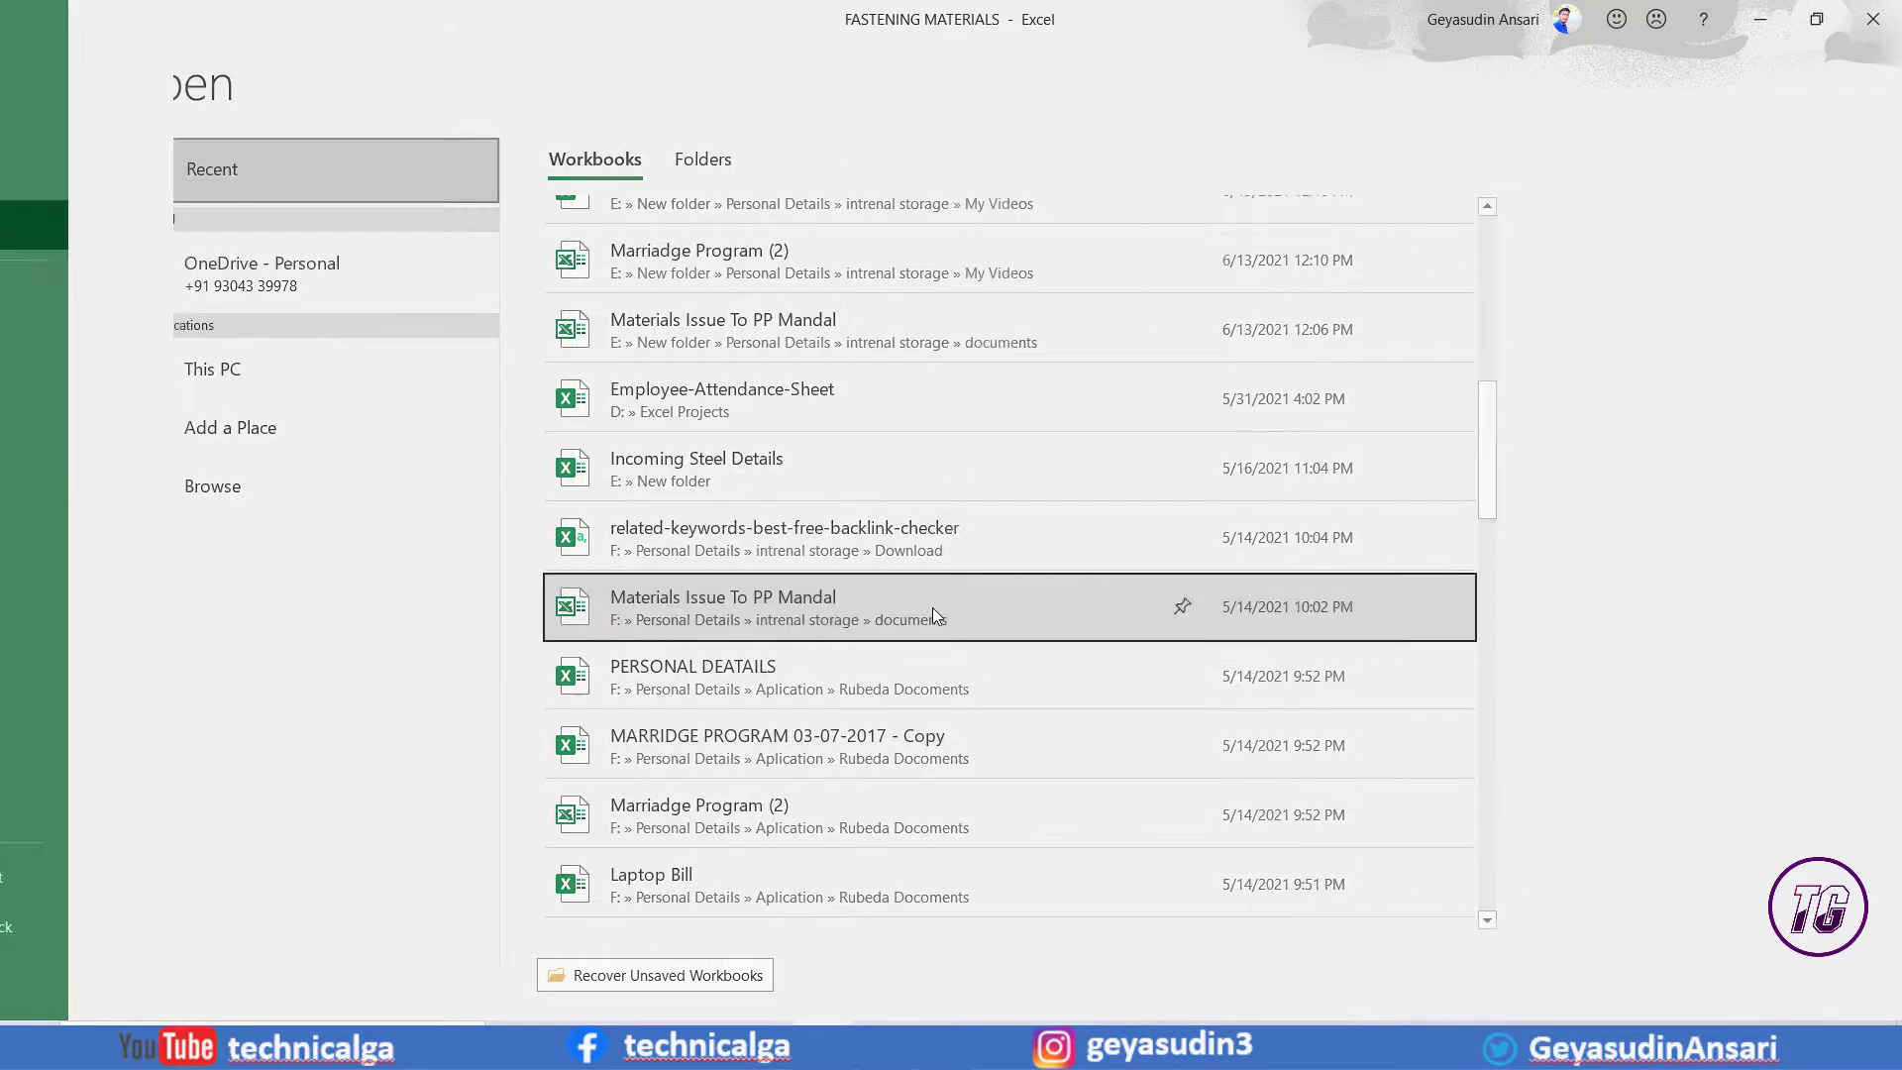
{"action": "left_click", "coordinate": [960, 591]}
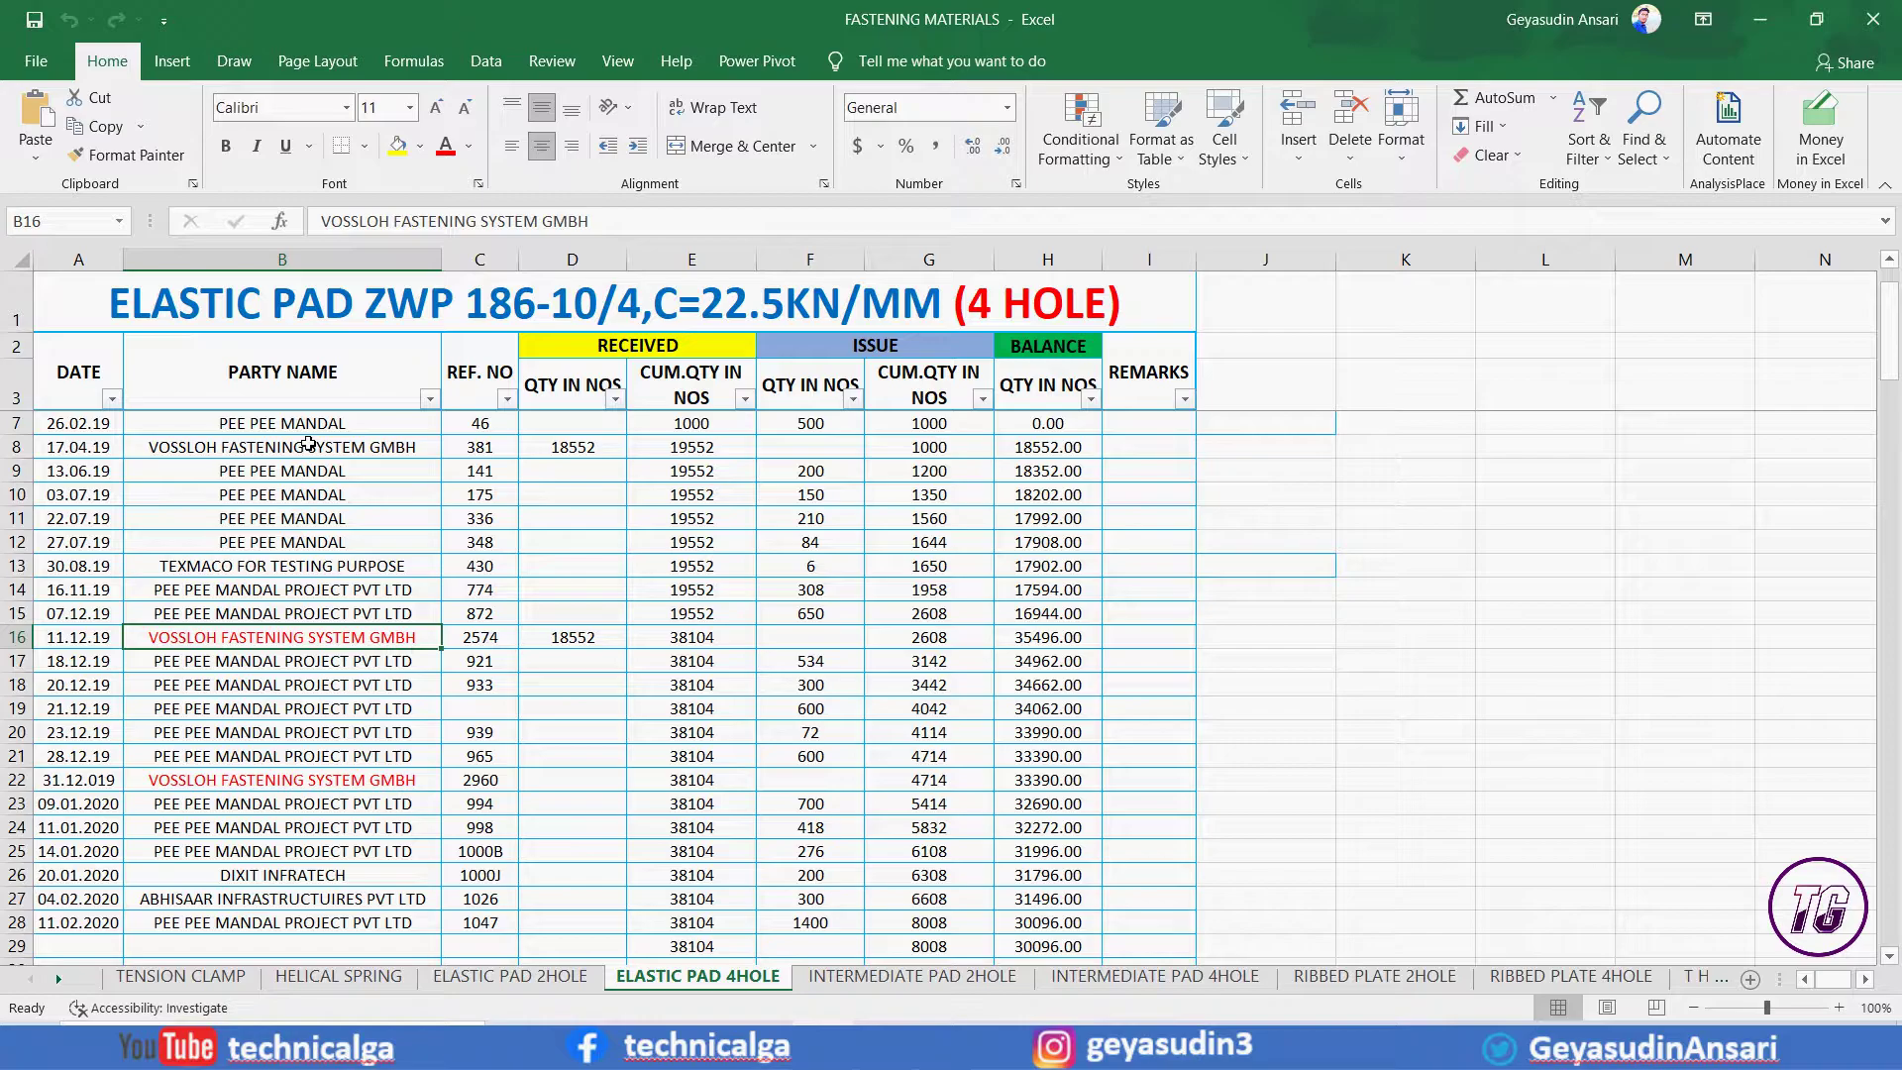
{"action": "key", "text": "ctrl+o"}
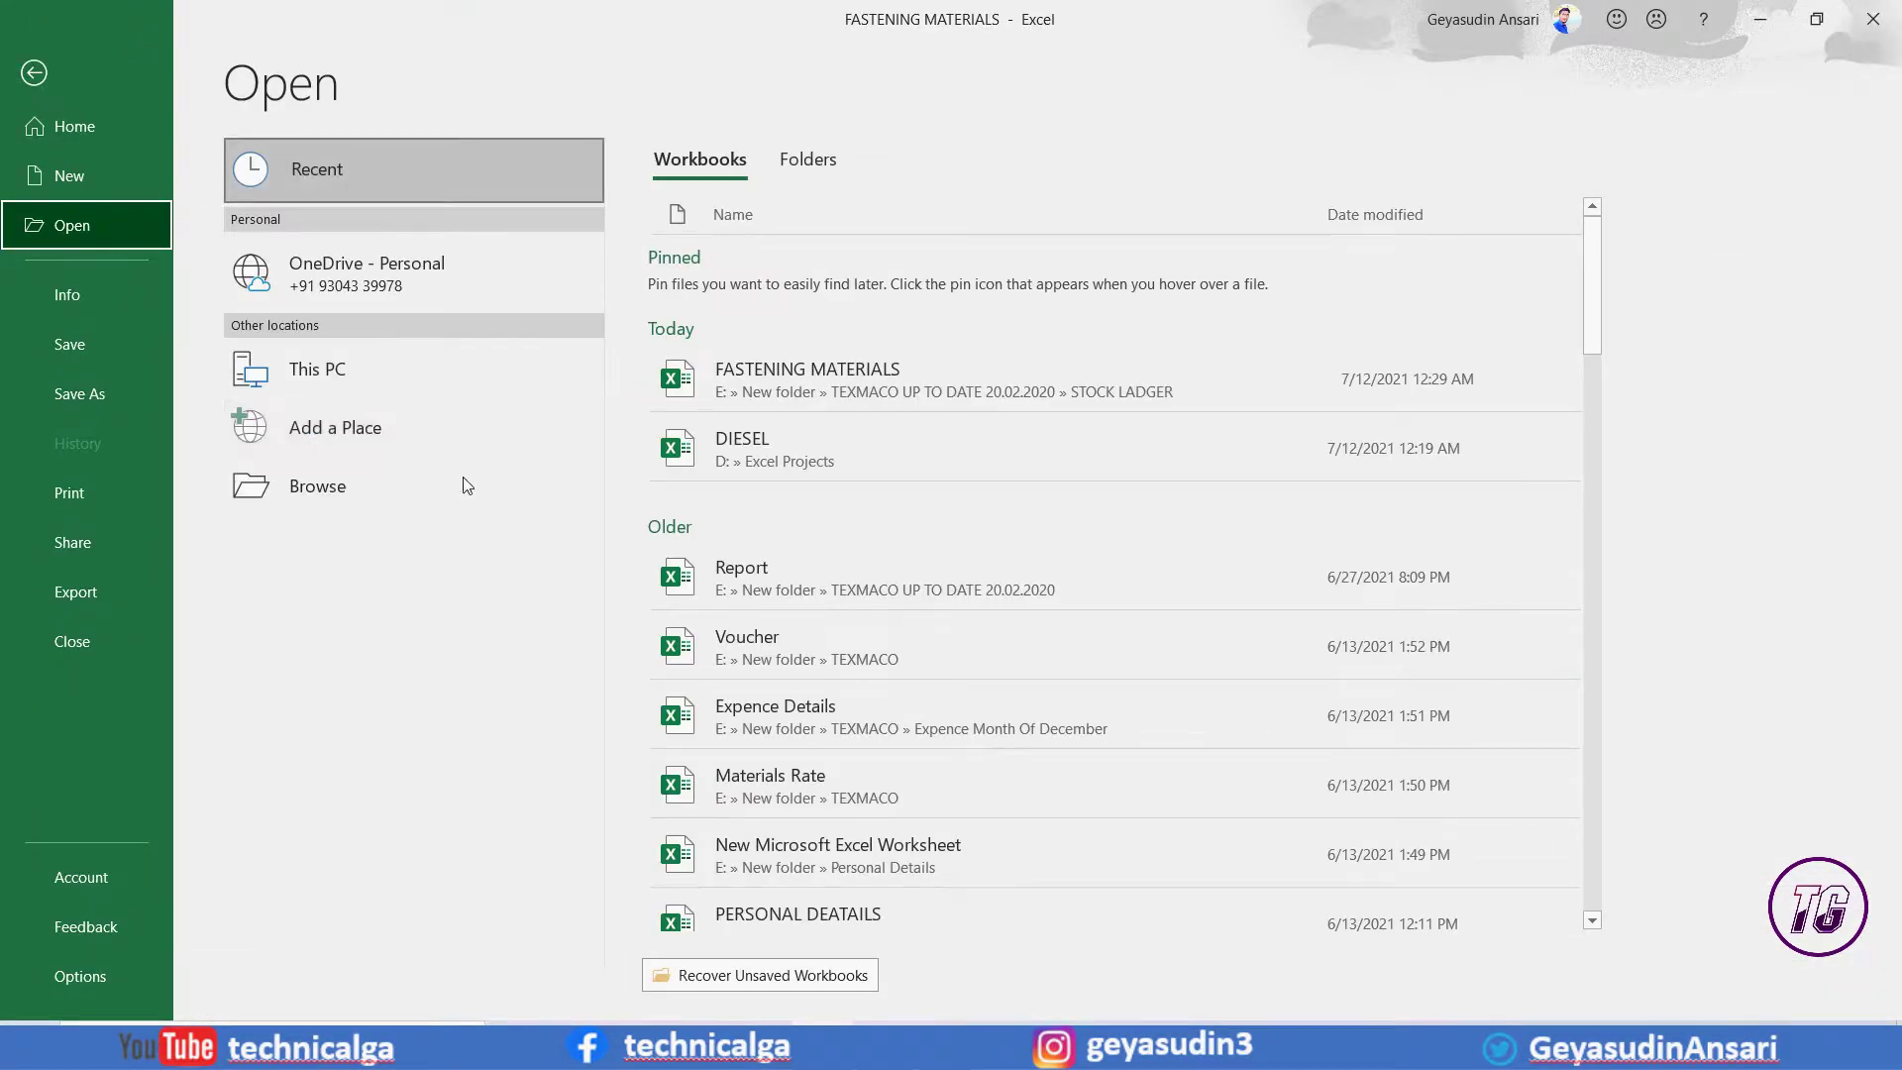
{"action": "mouse_move", "coordinate": [834, 662]}
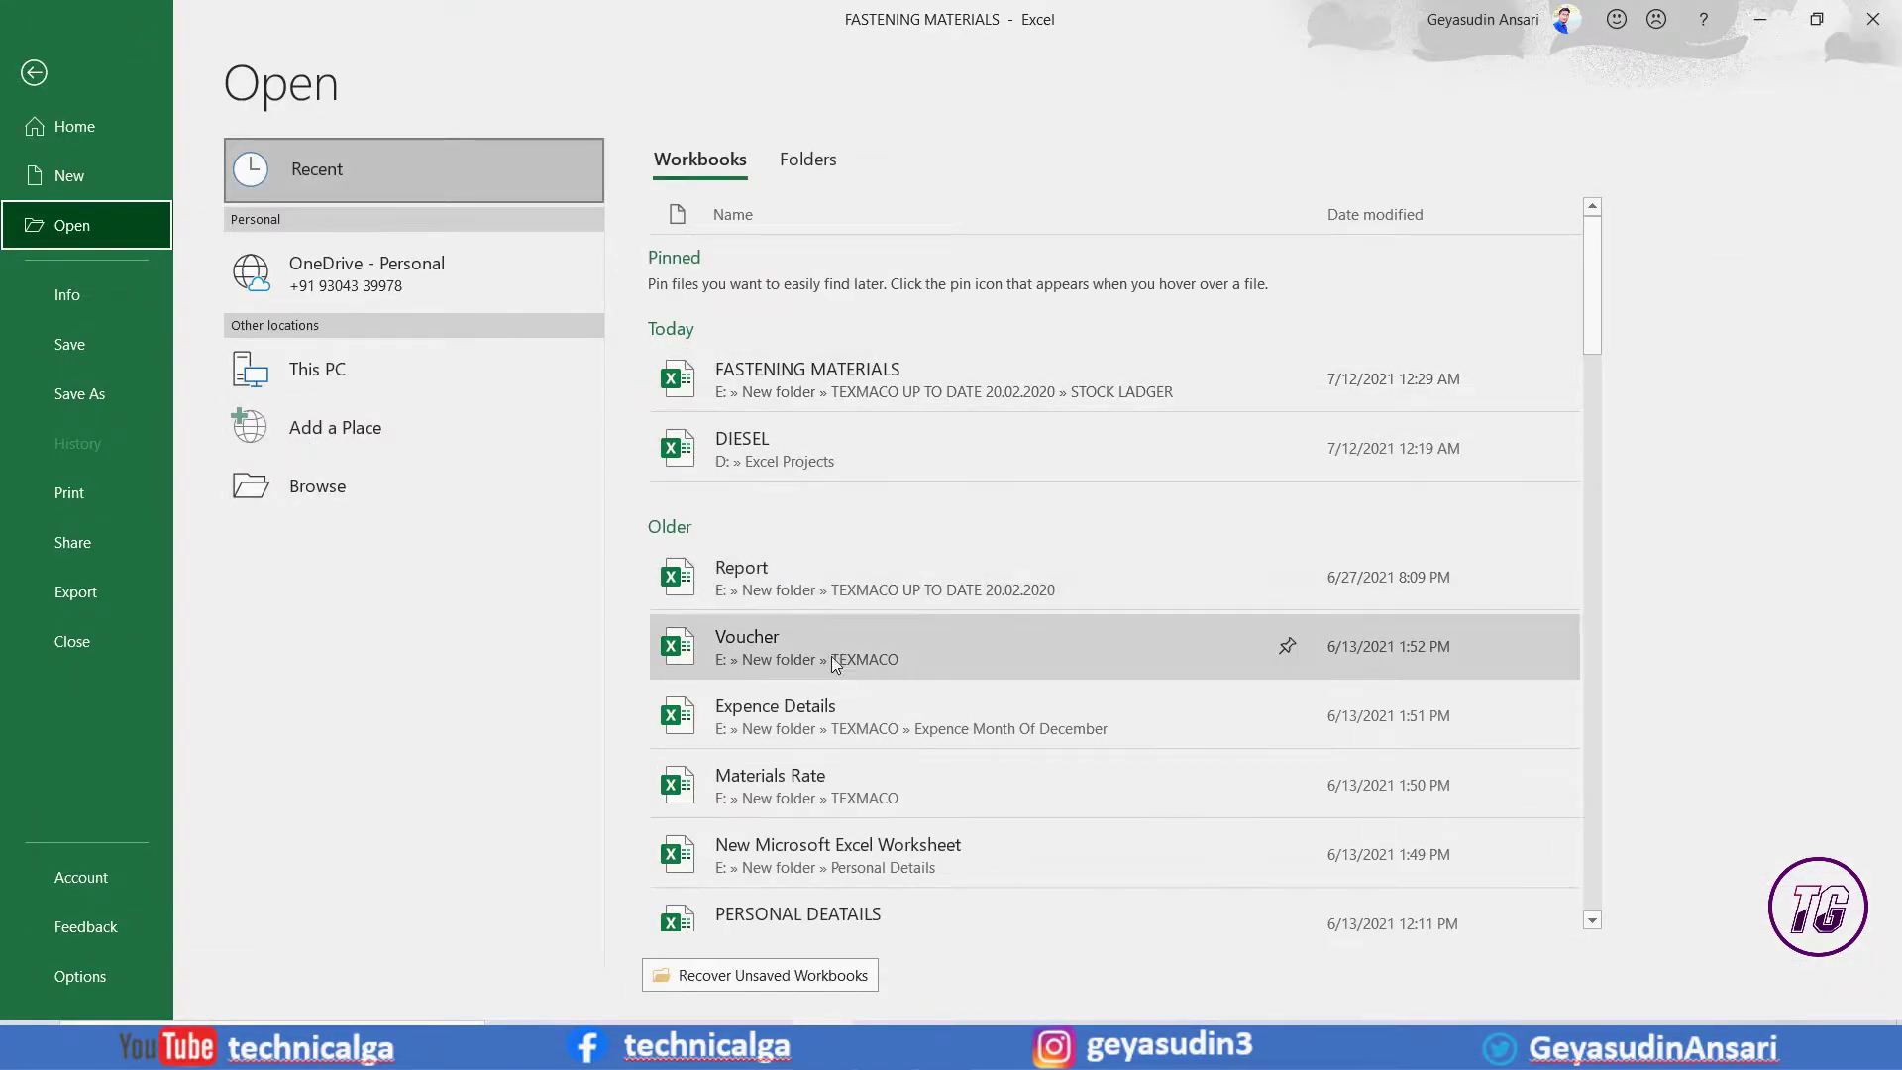
{"action": "left_click", "coordinate": [862, 654]}
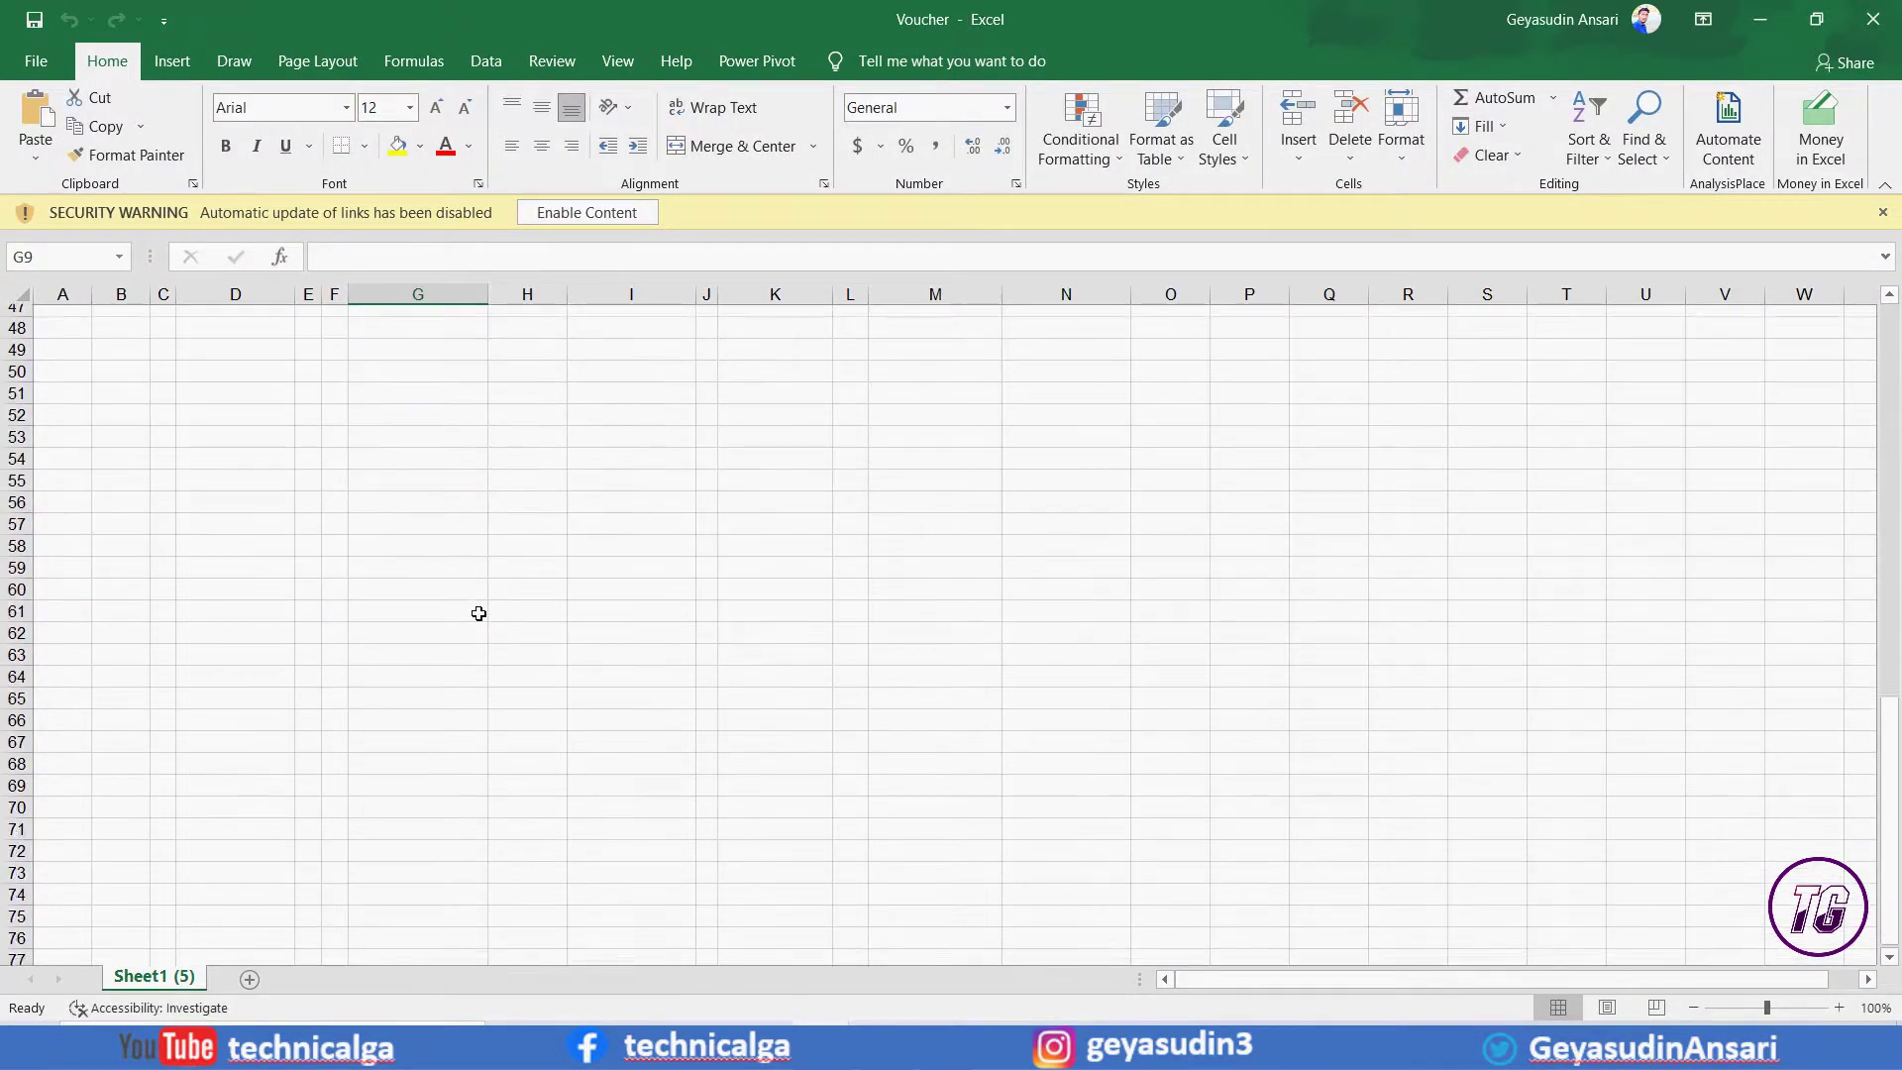
{"action": "left_click", "coordinate": [1851, 28]}
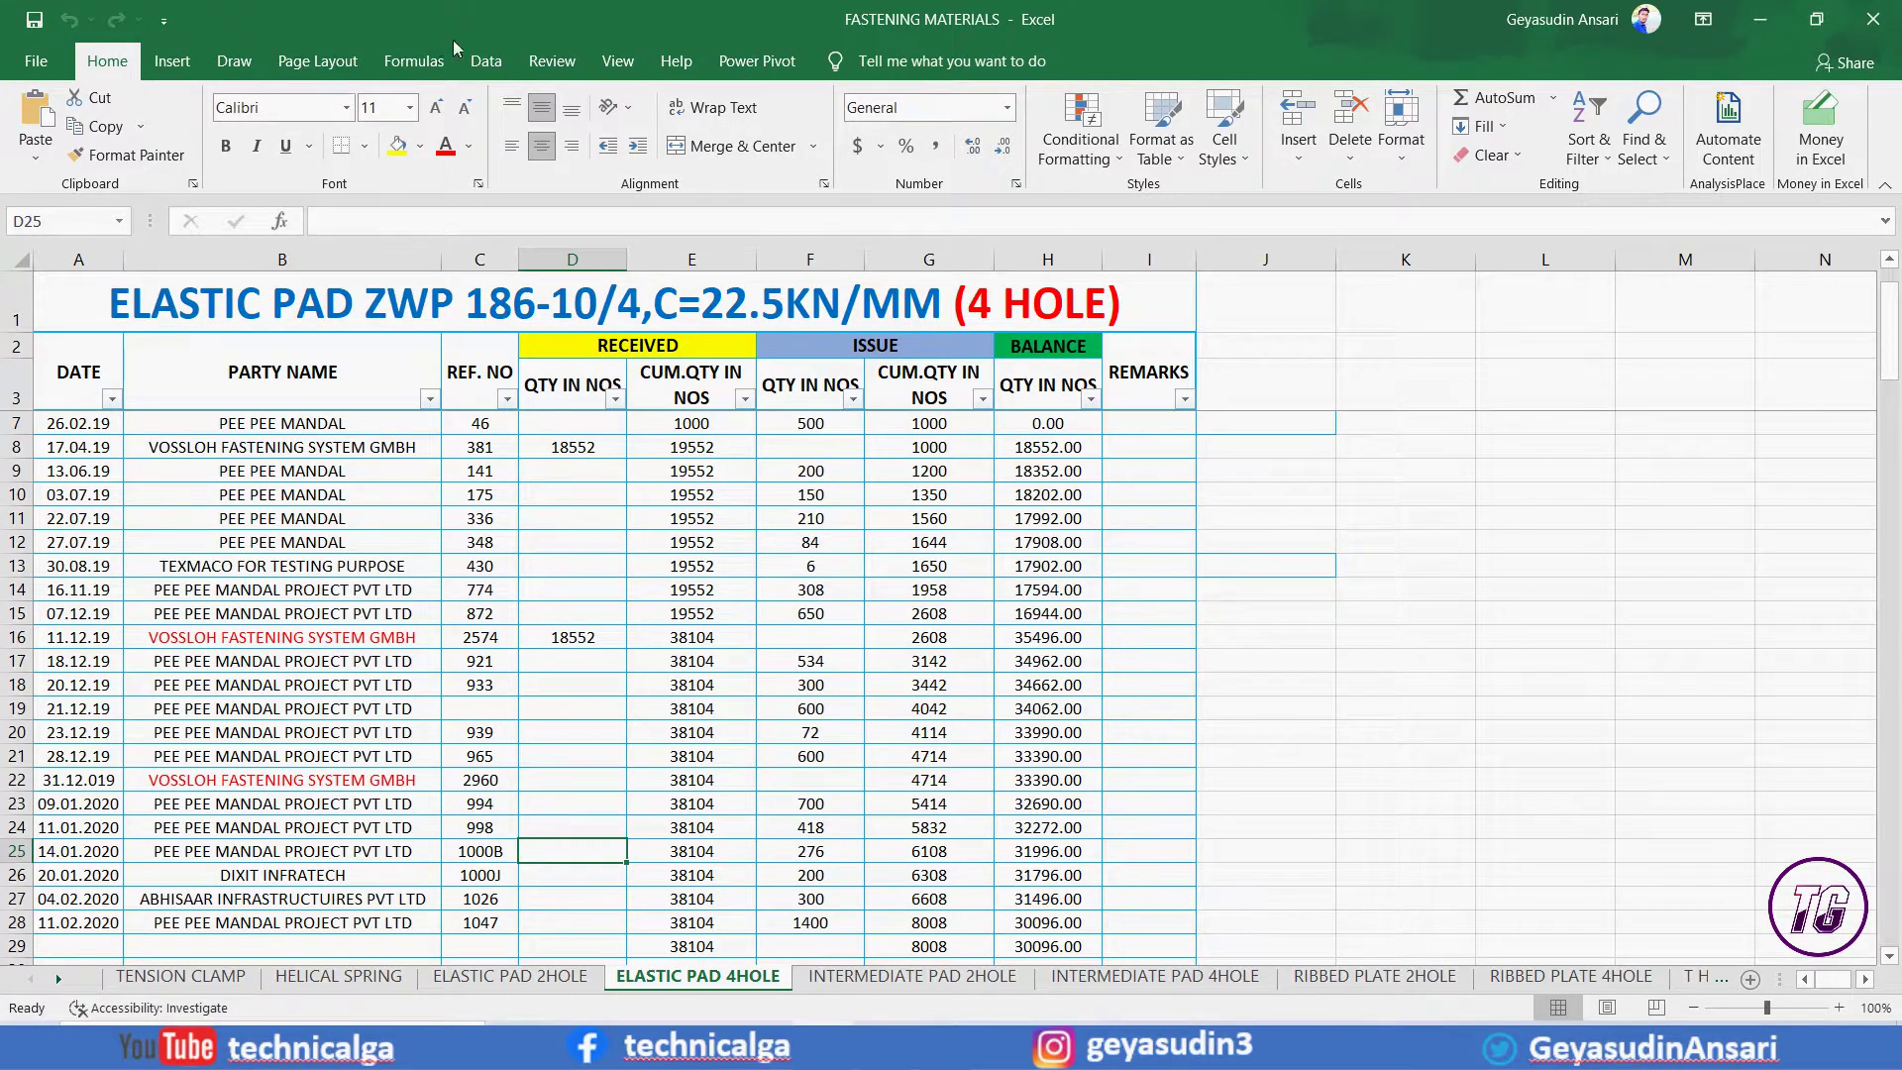
Cycle through the Data, Review and Home ribbon tabs, finishing on the View tab's settings.
{"action": "left_click", "coordinate": [513, 568]}
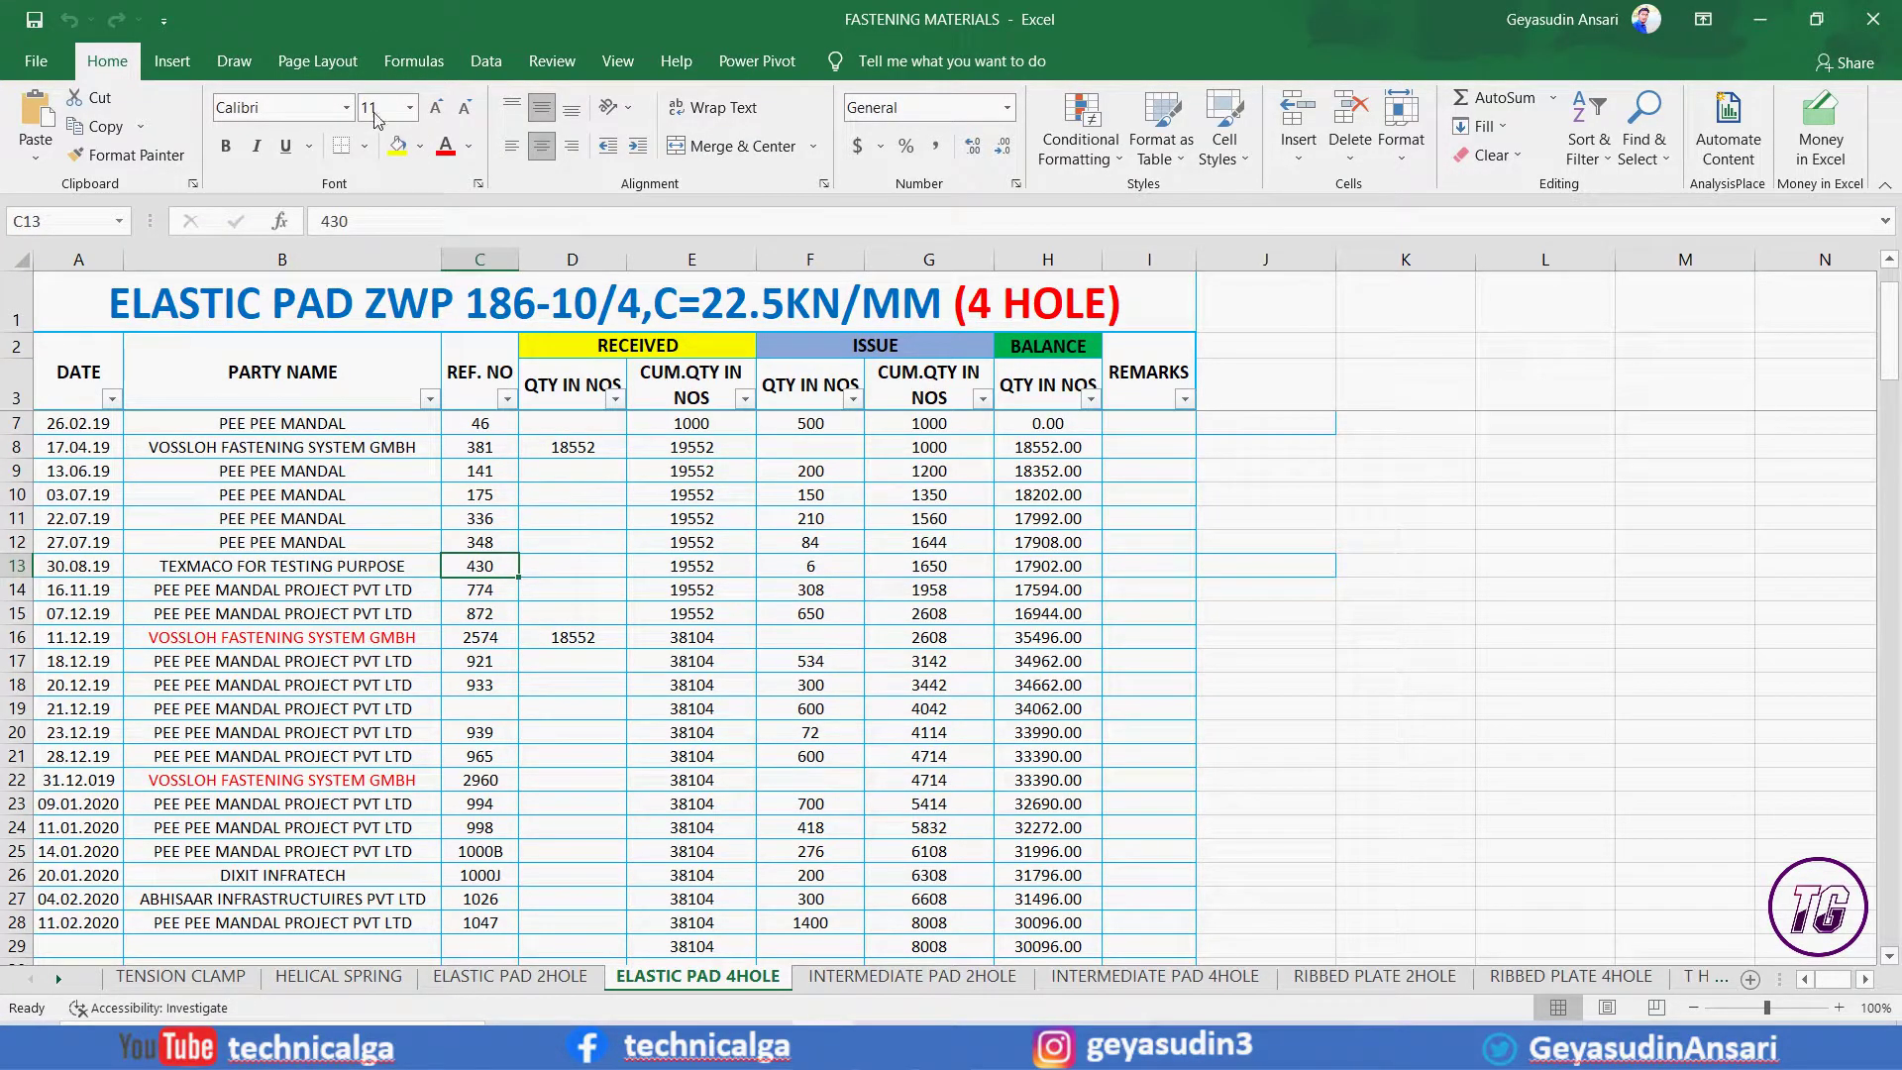
{"action": "left_click", "coordinate": [243, 64]}
{"action": "left_click", "coordinate": [485, 61]}
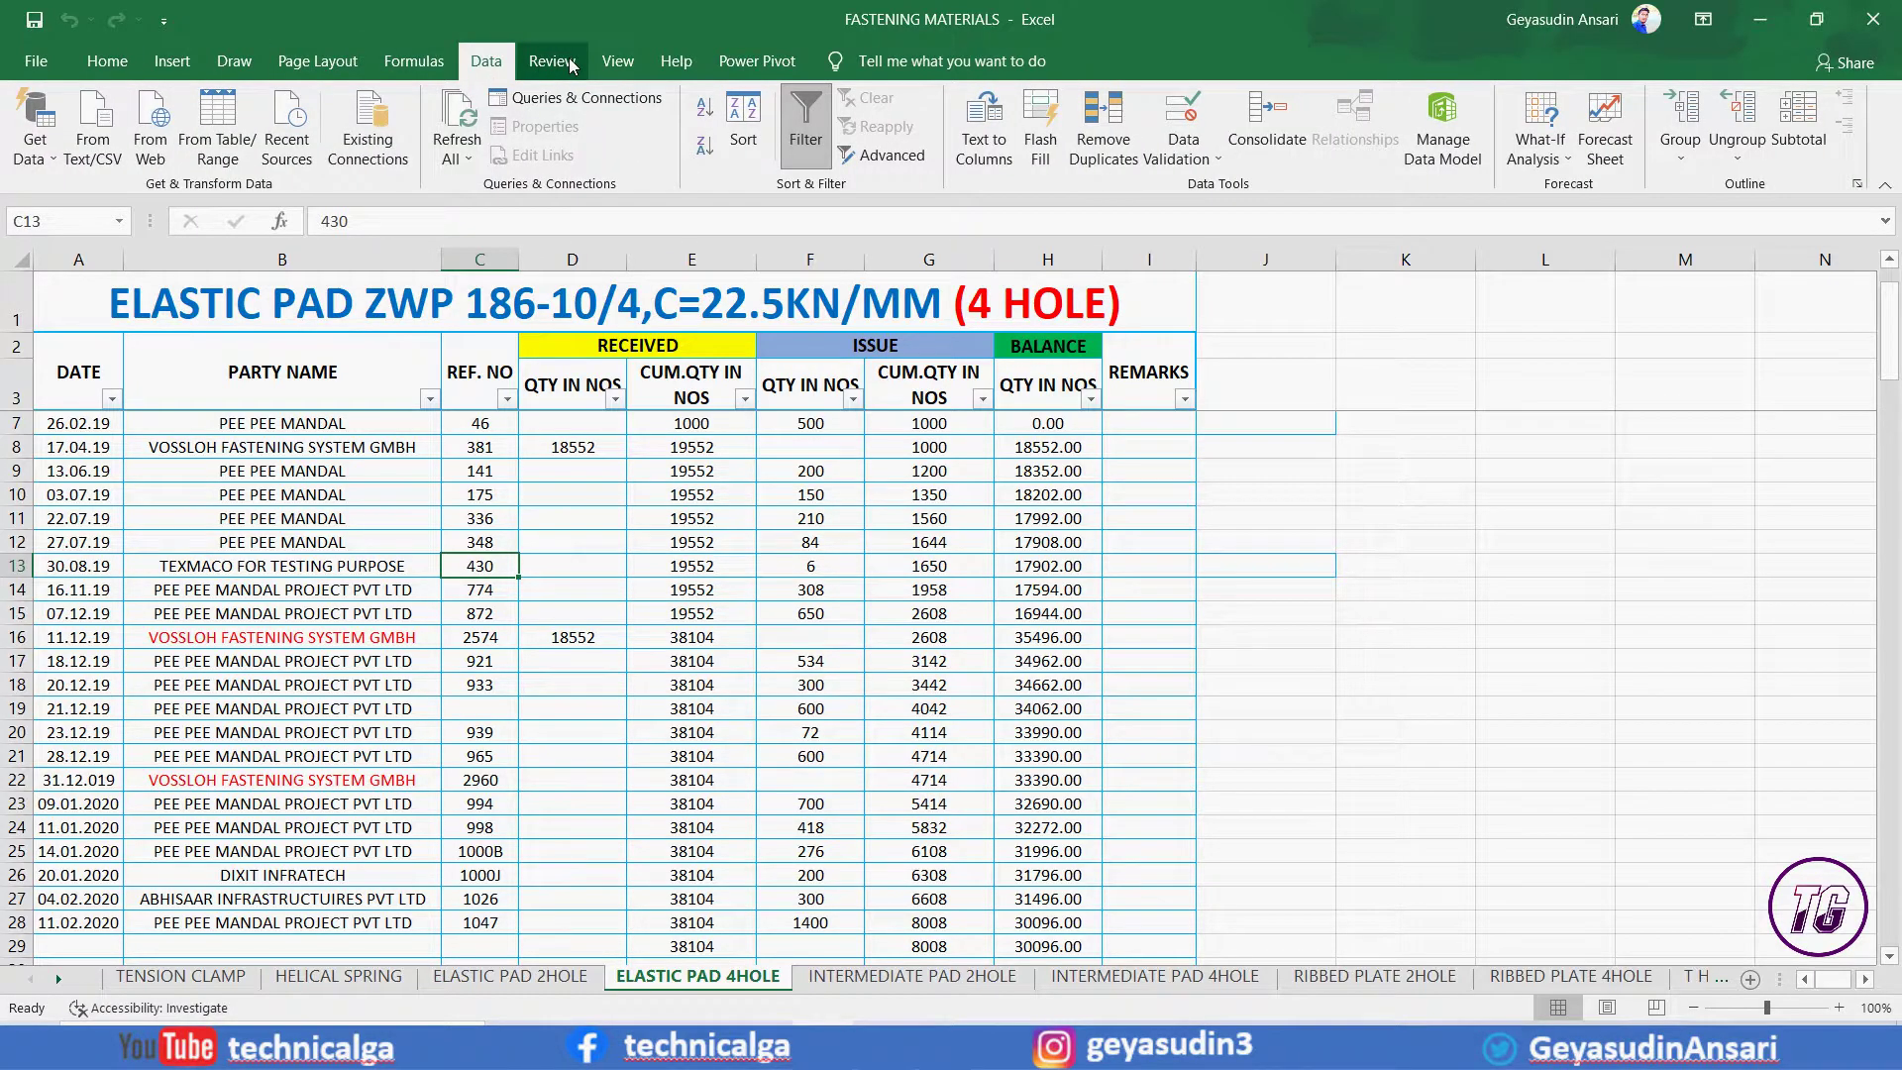
{"action": "left_click", "coordinate": [551, 62]}
{"action": "left_click", "coordinate": [719, 711]}
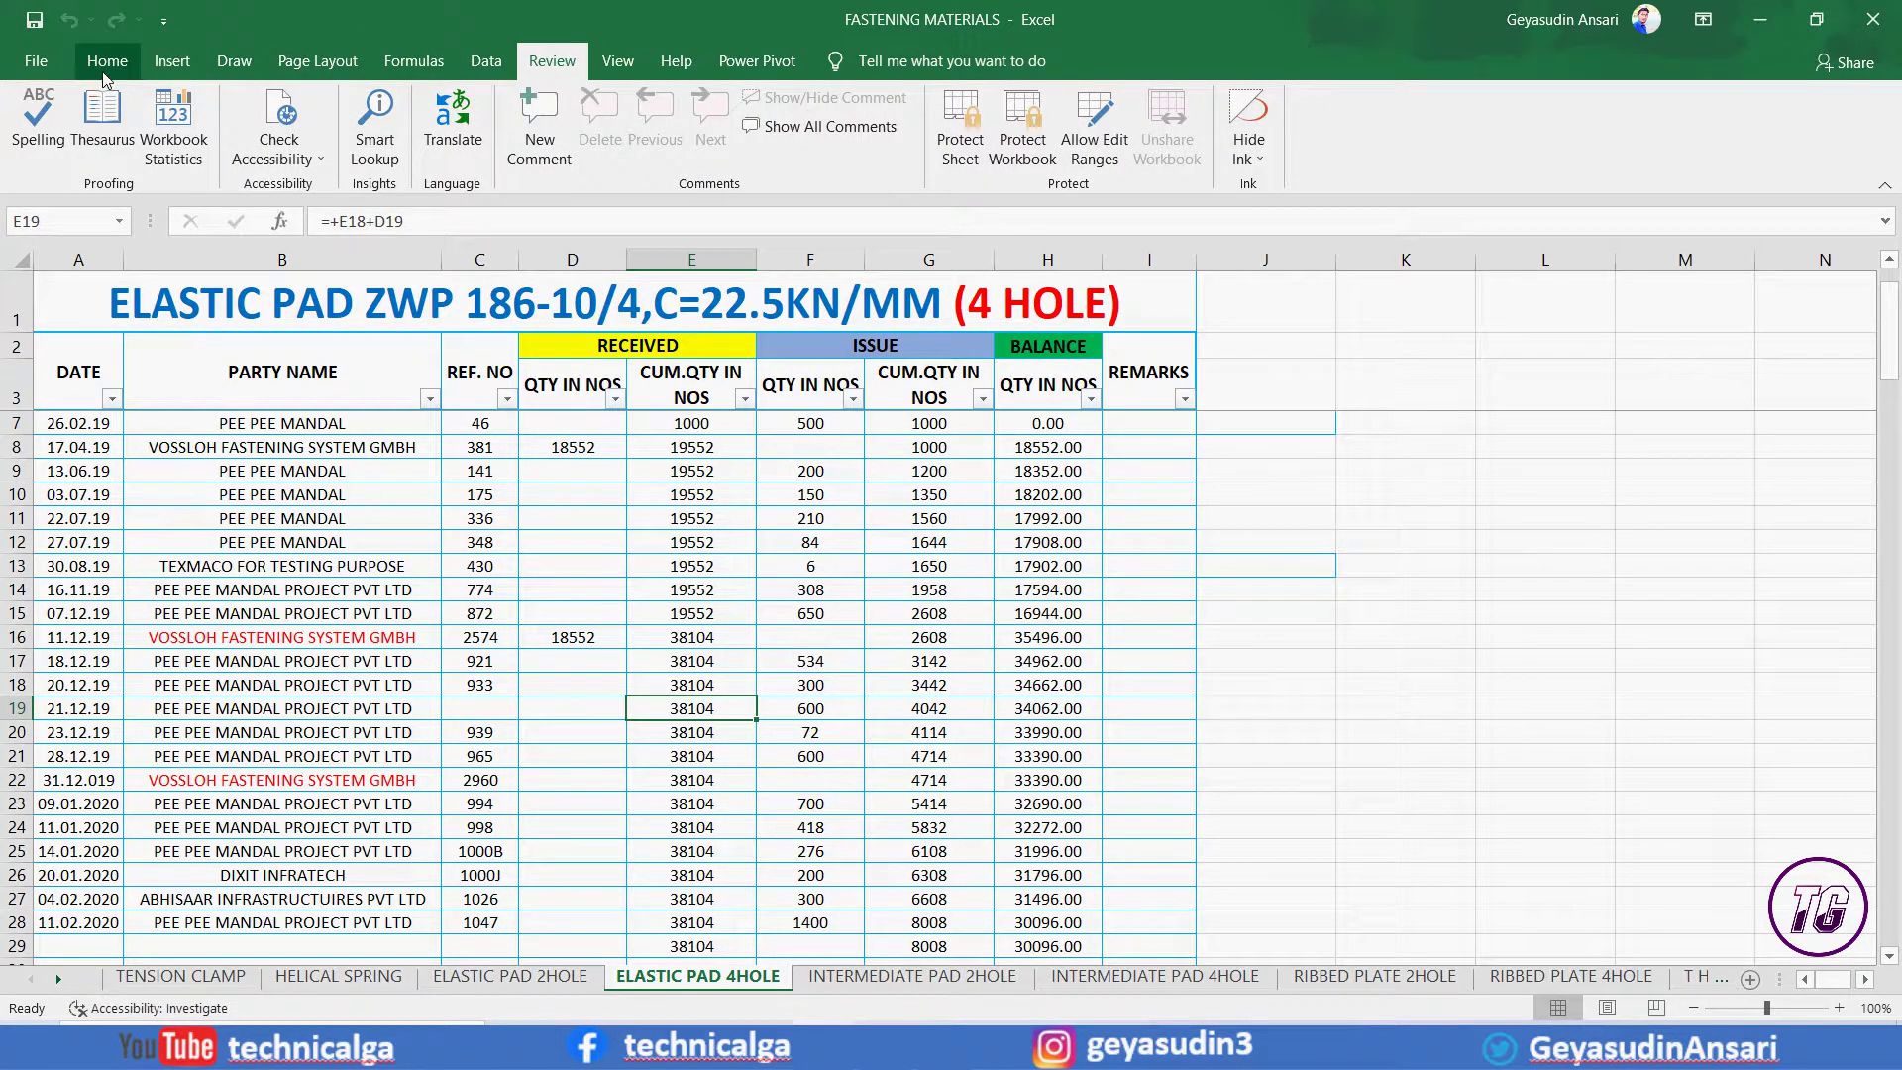
{"action": "left_click", "coordinate": [107, 64]}
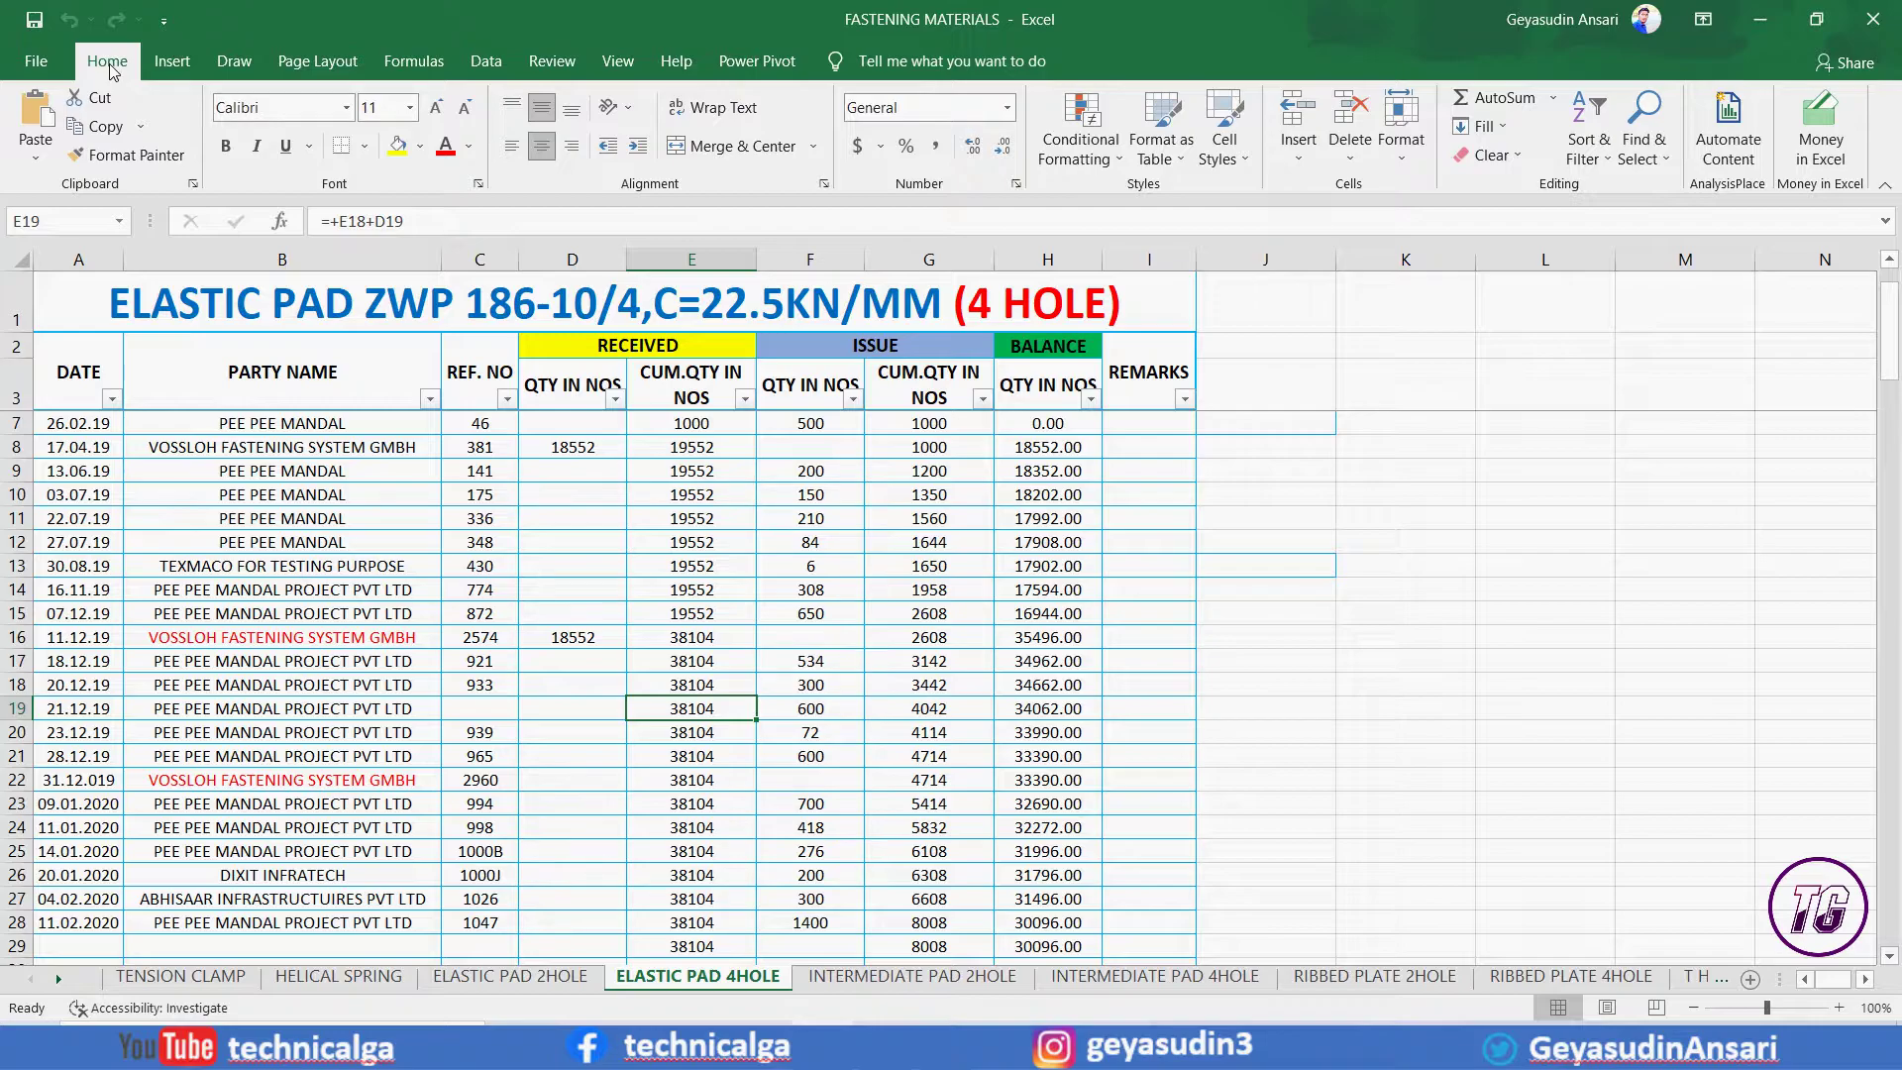
{"action": "left_click", "coordinate": [619, 62]}
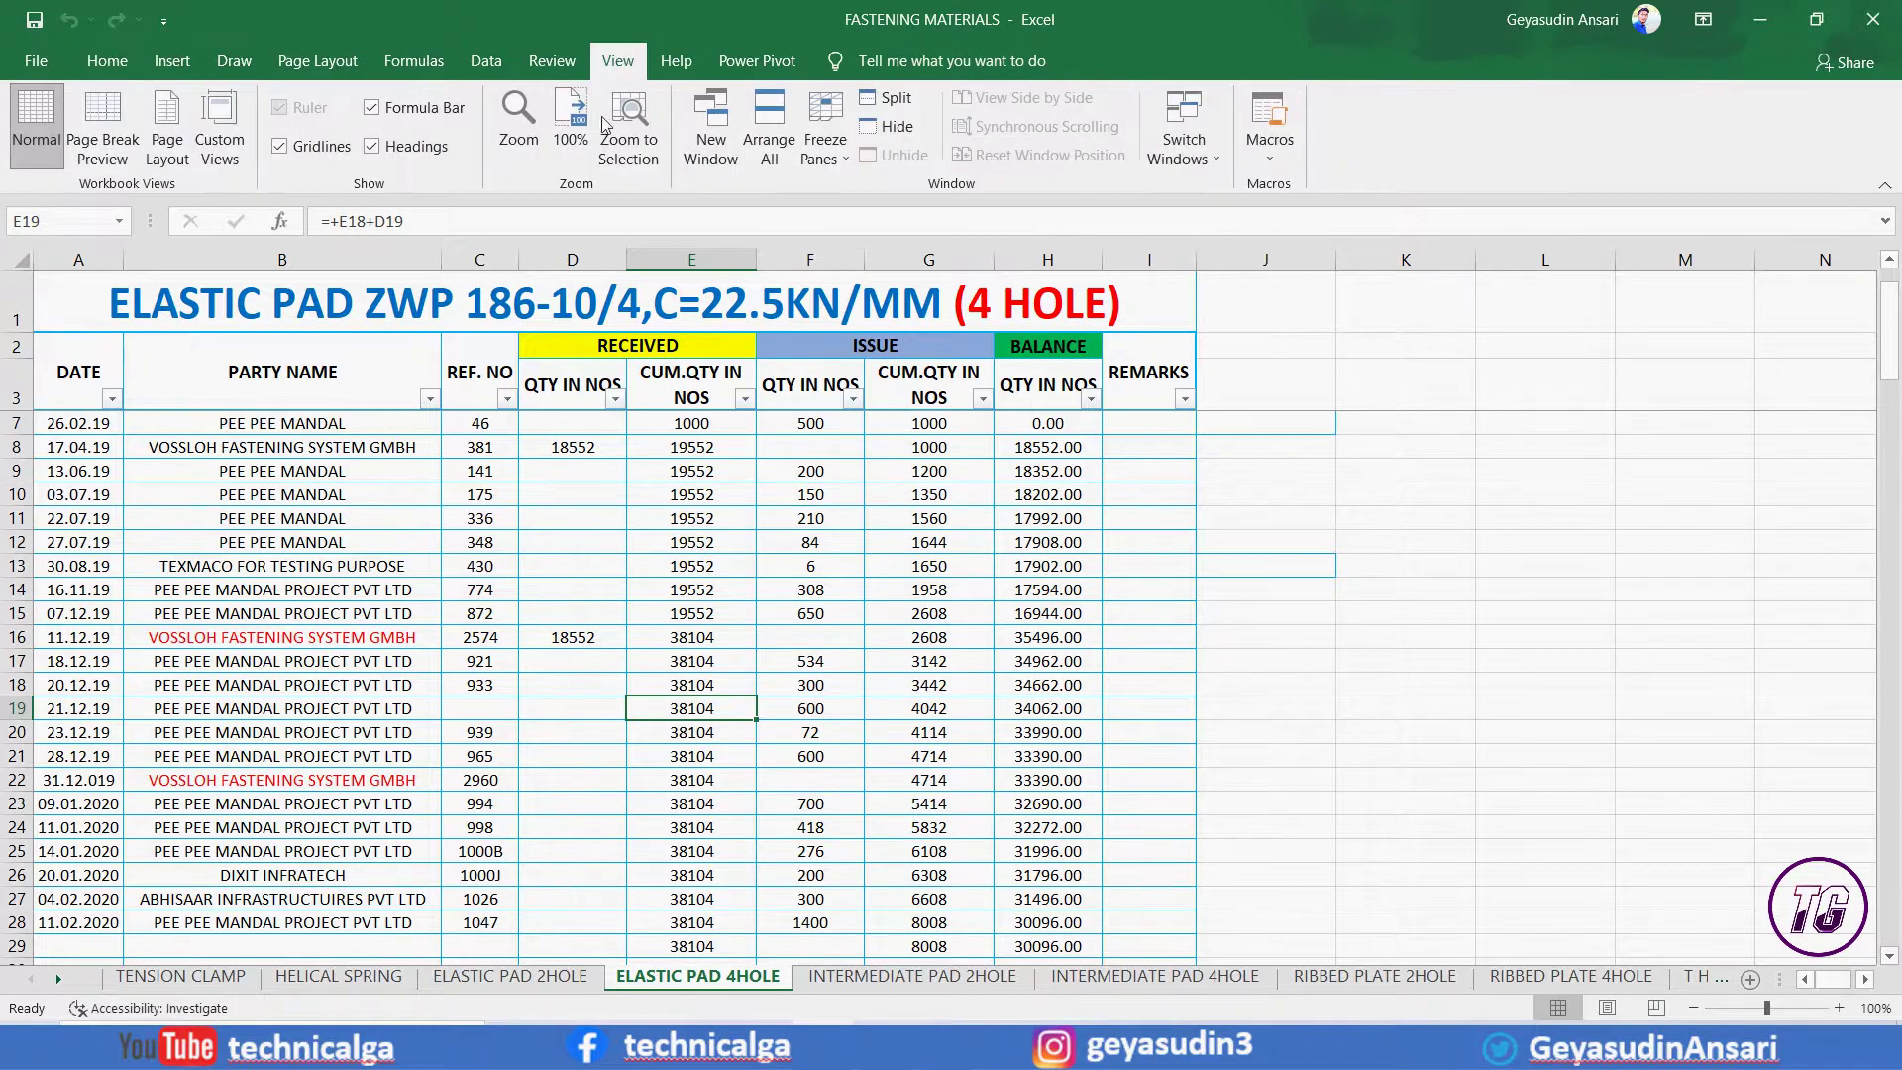
{"action": "left_click", "coordinate": [507, 497]}
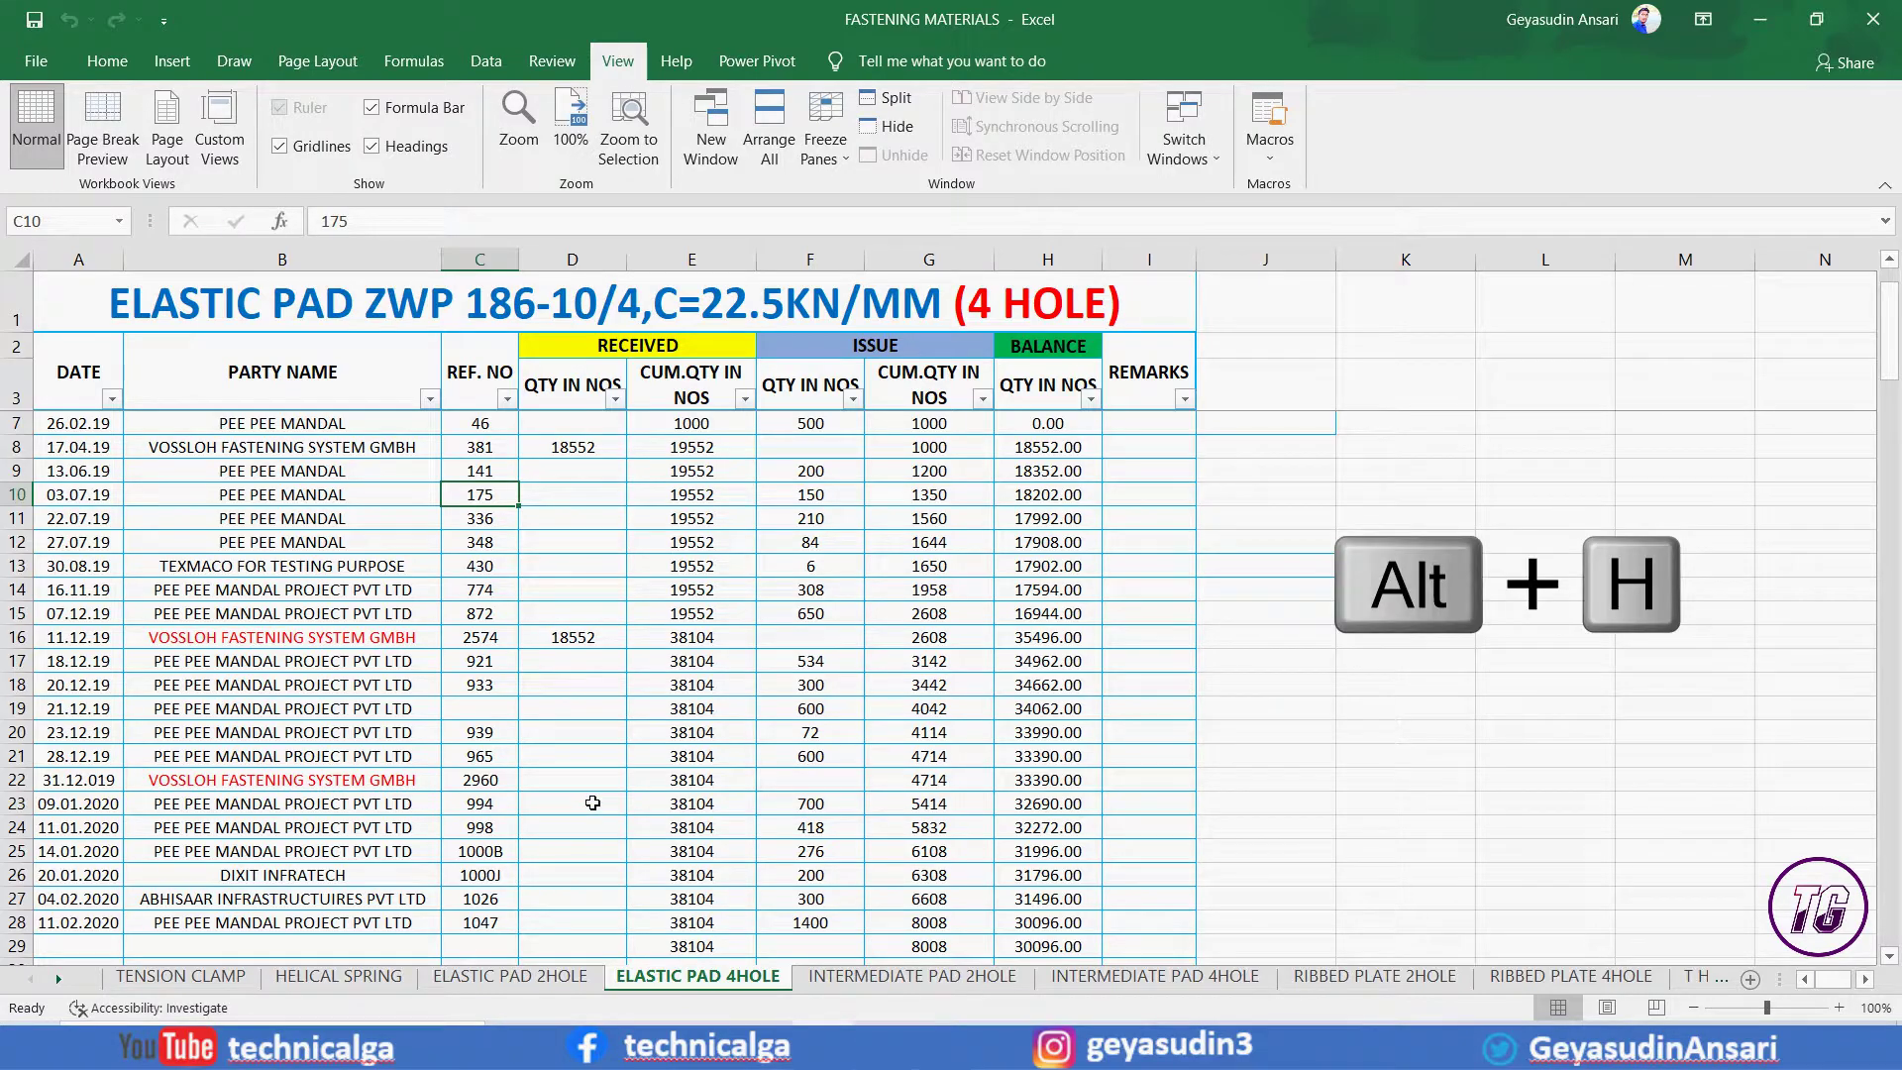
{"action": "key", "text": "alt+h"}
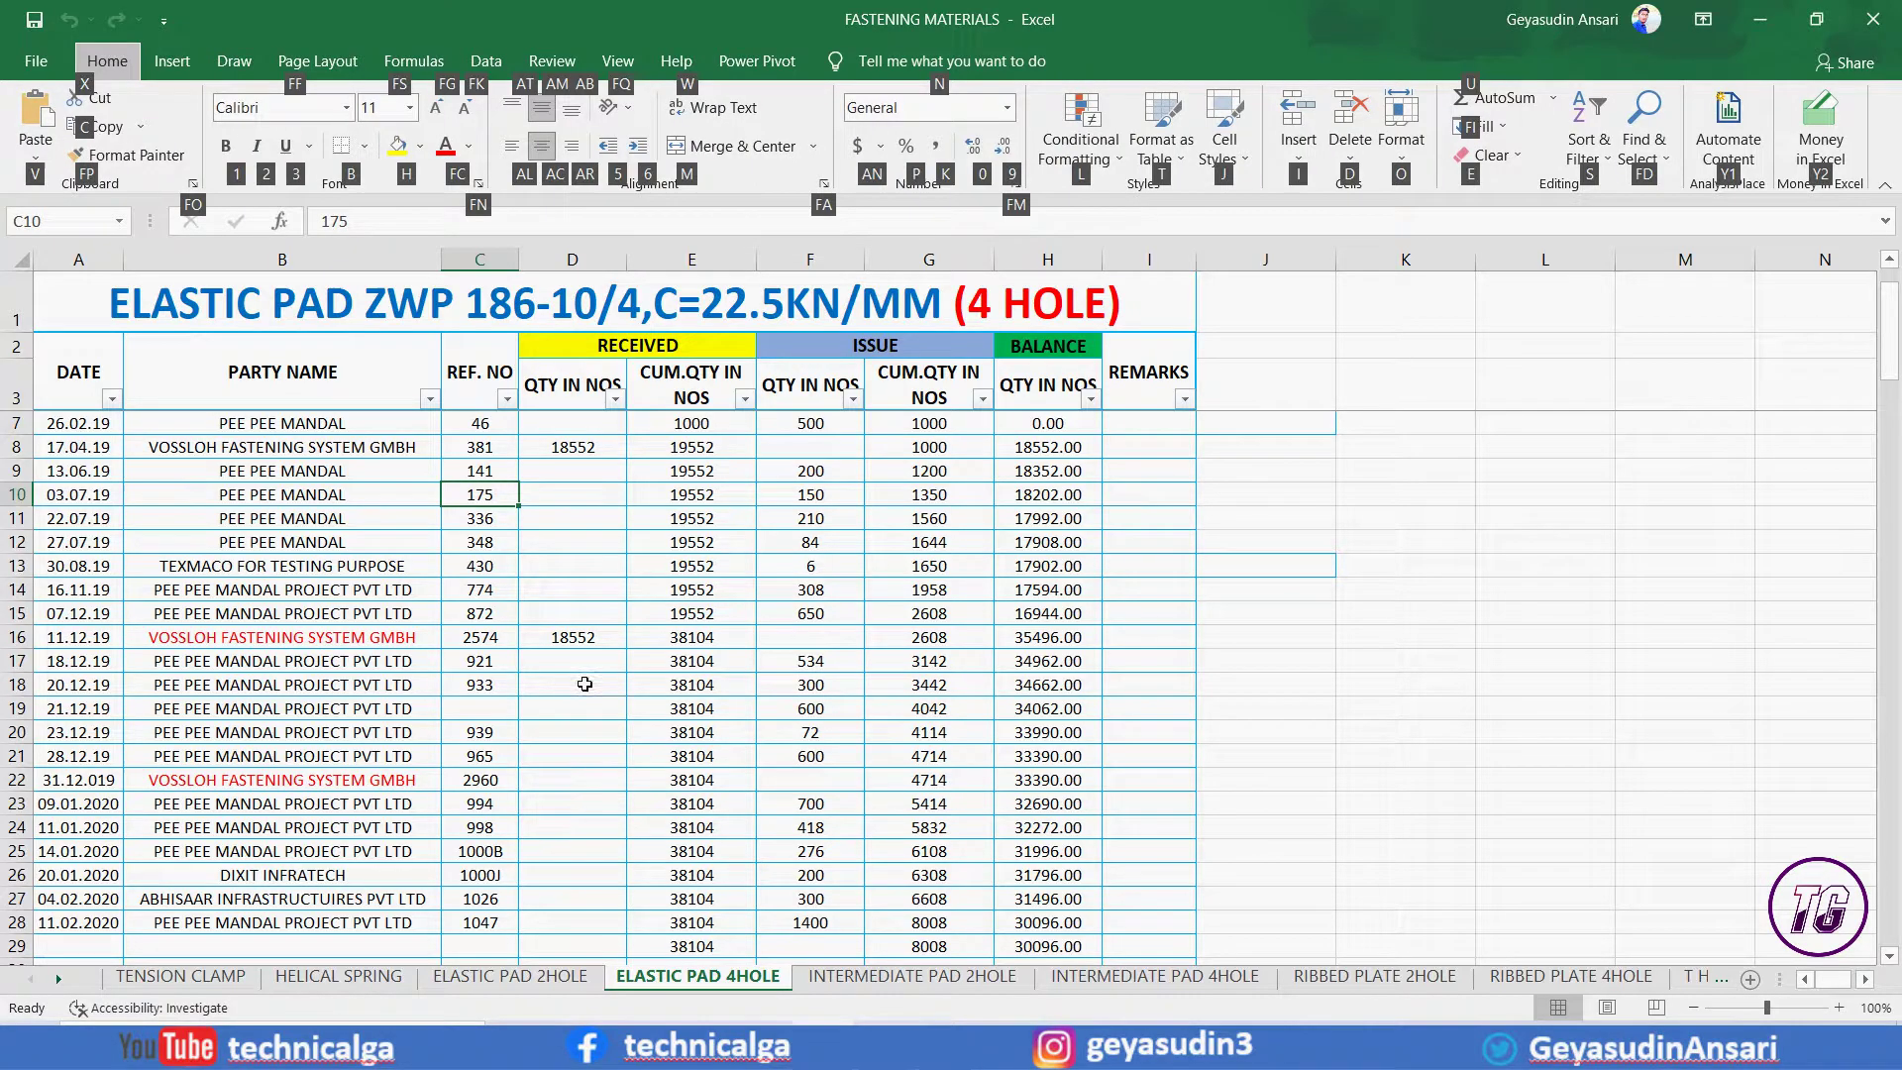
{"action": "left_click", "coordinate": [480, 566]}
{"action": "scroll", "coordinate": [337, 590], "scroll_direction": "up", "scroll_amount": 1}
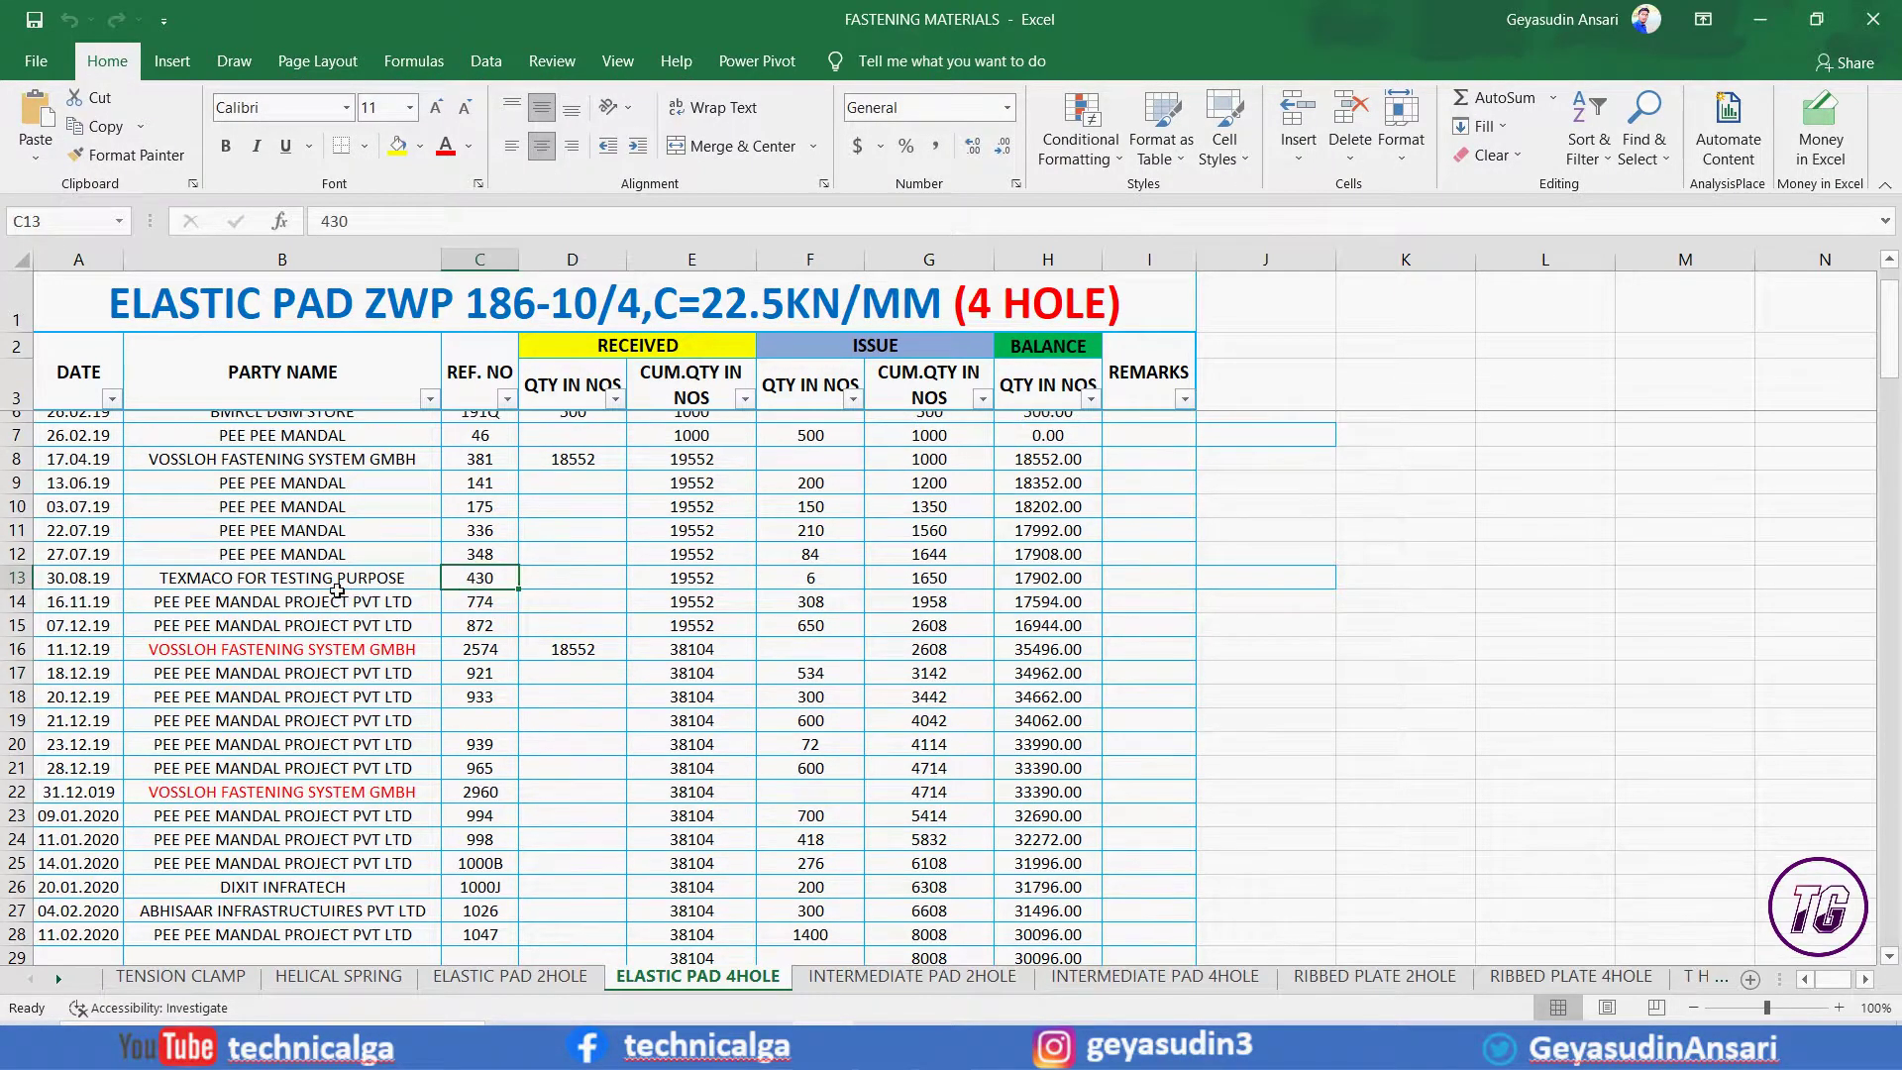
{"action": "left_click", "coordinate": [287, 540]}
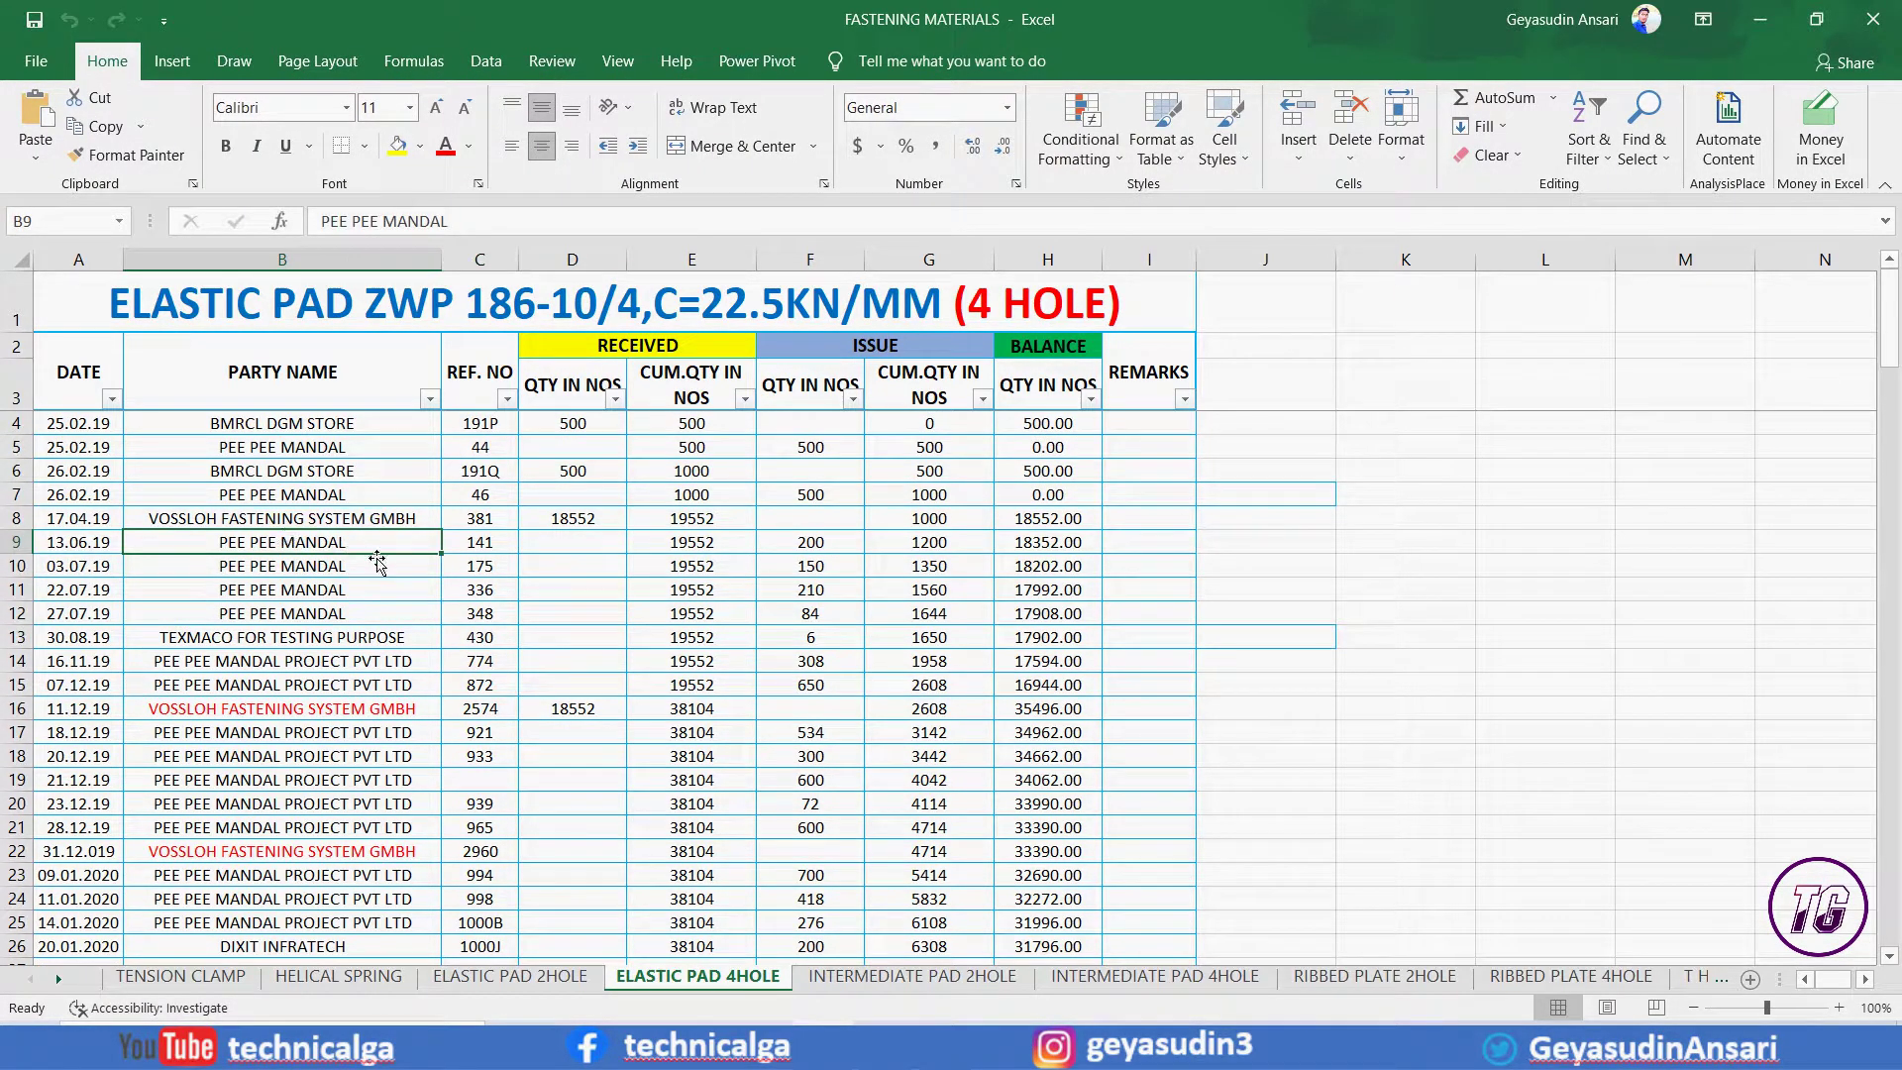
{"action": "left_click", "coordinate": [377, 569]}
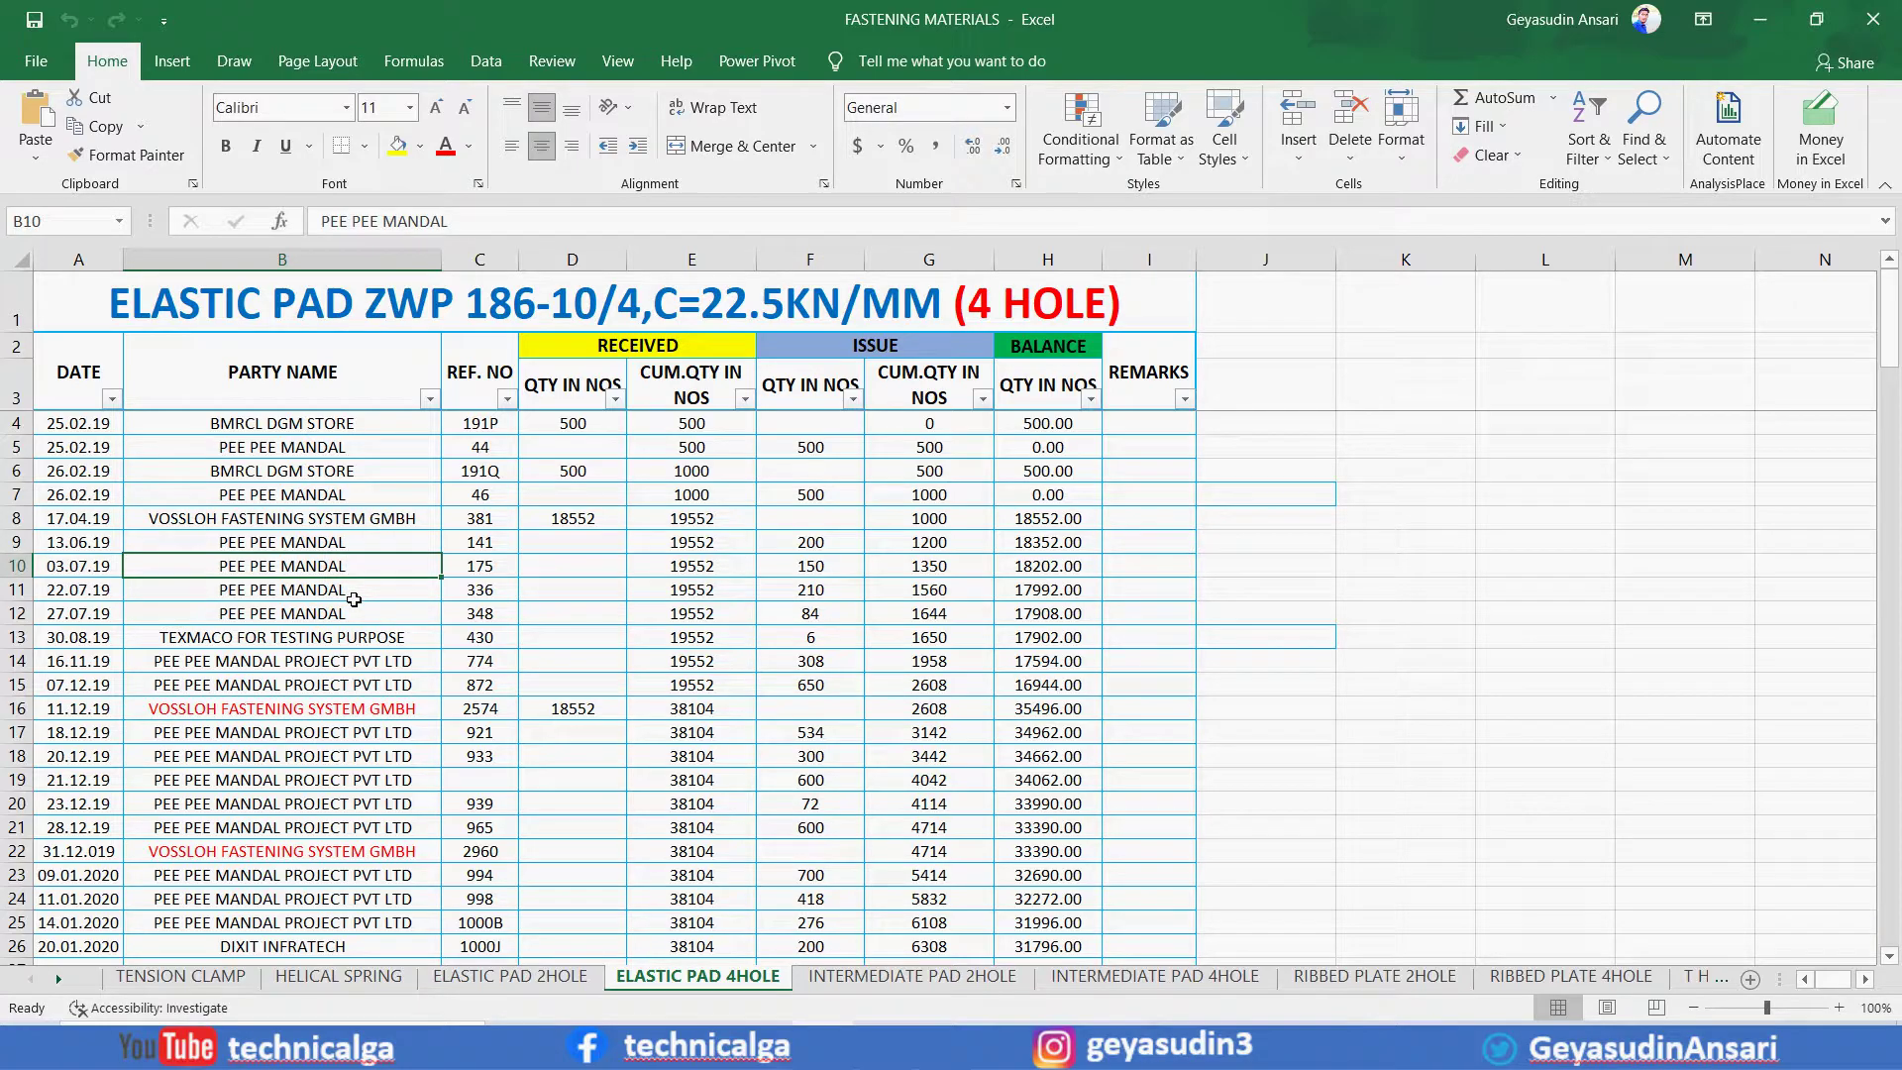
{"action": "left_click", "coordinate": [358, 592]}
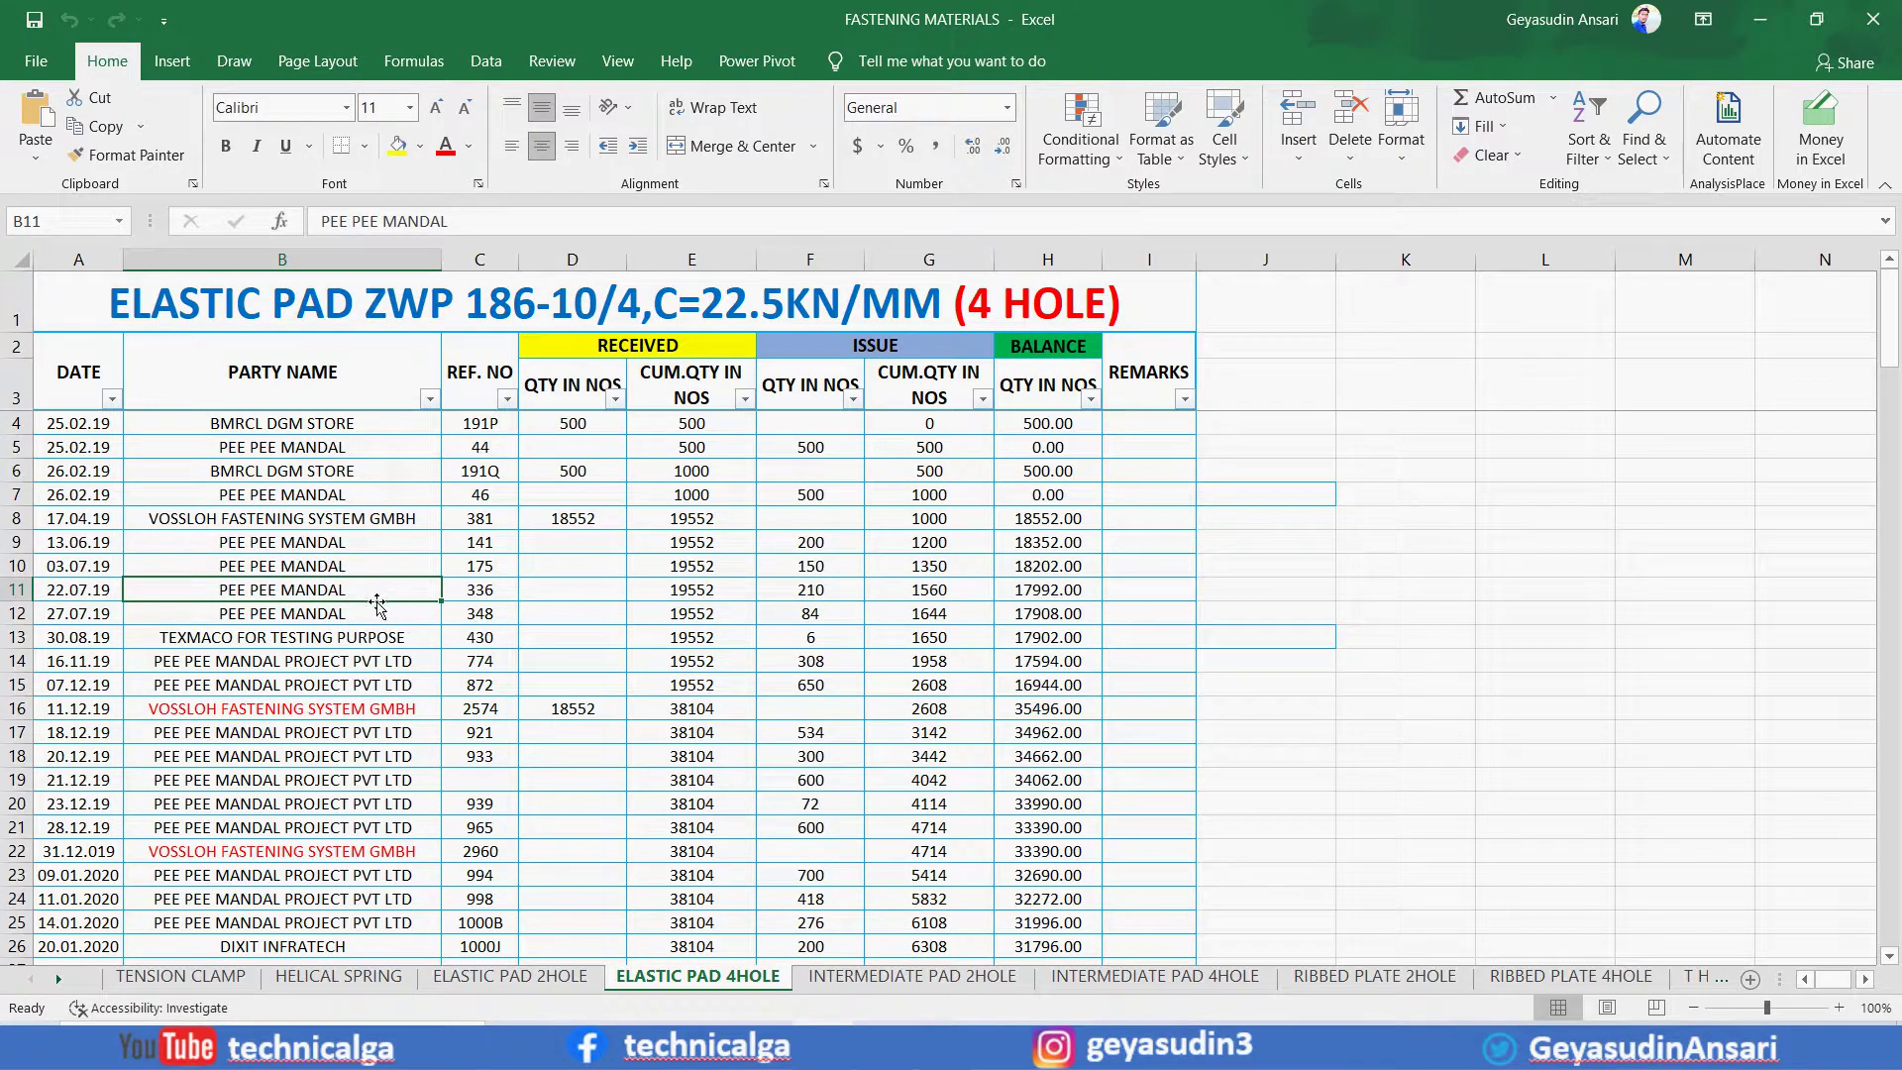
{"action": "left_click", "coordinate": [366, 613]}
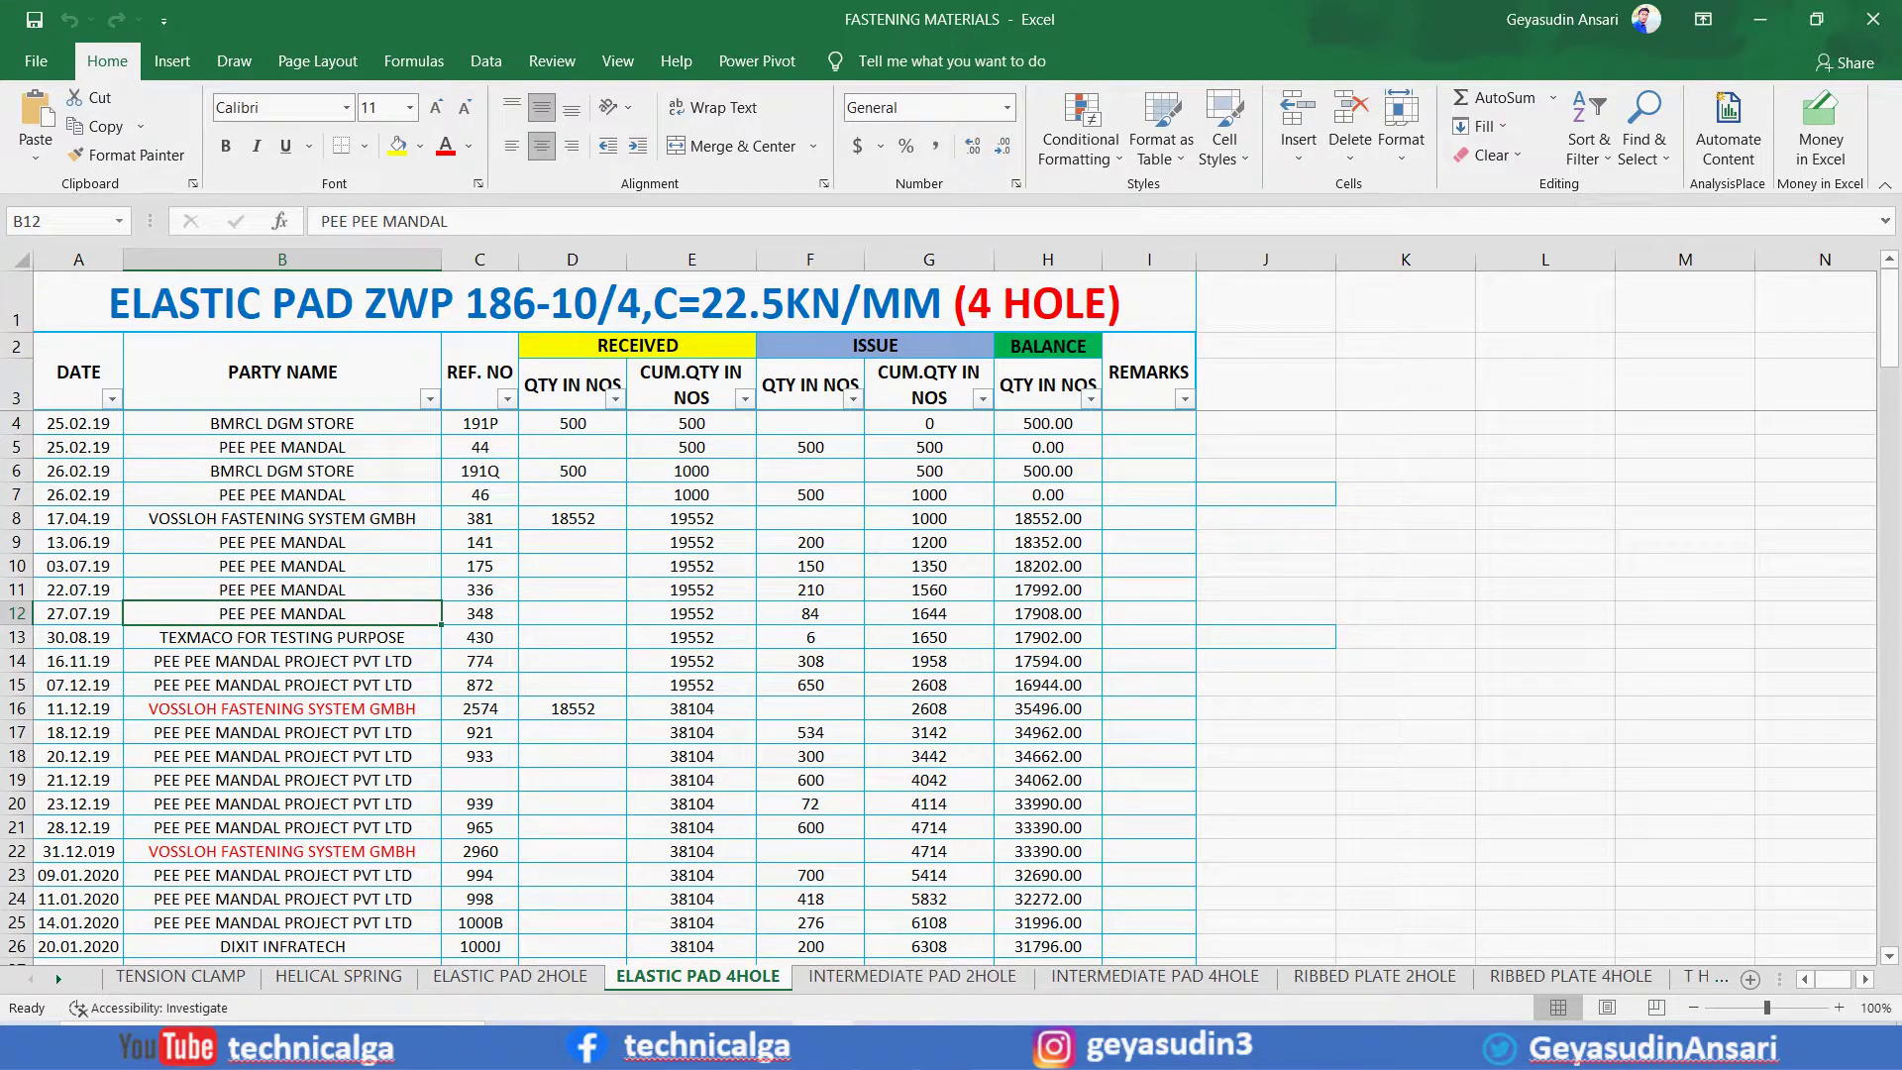
{"action": "left_click", "coordinate": [559, 637]}
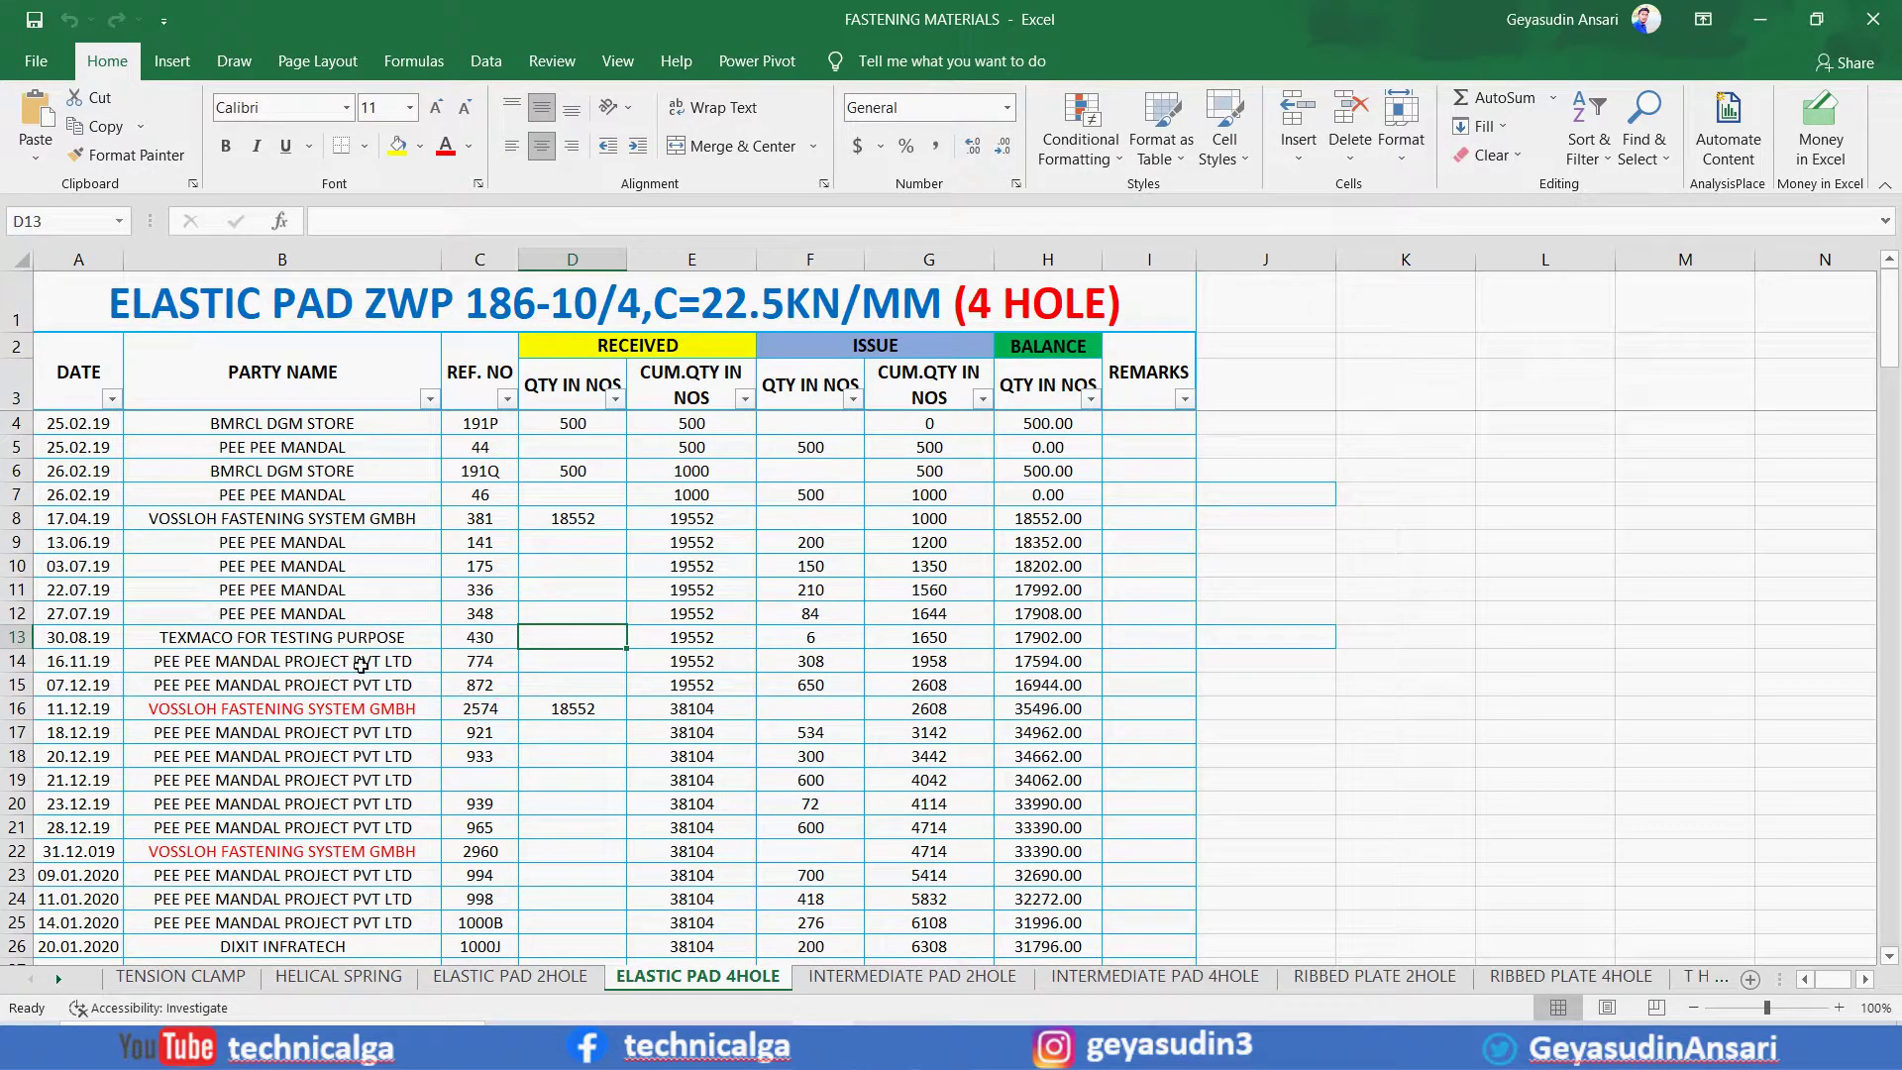
{"action": "left_click", "coordinate": [336, 639]}
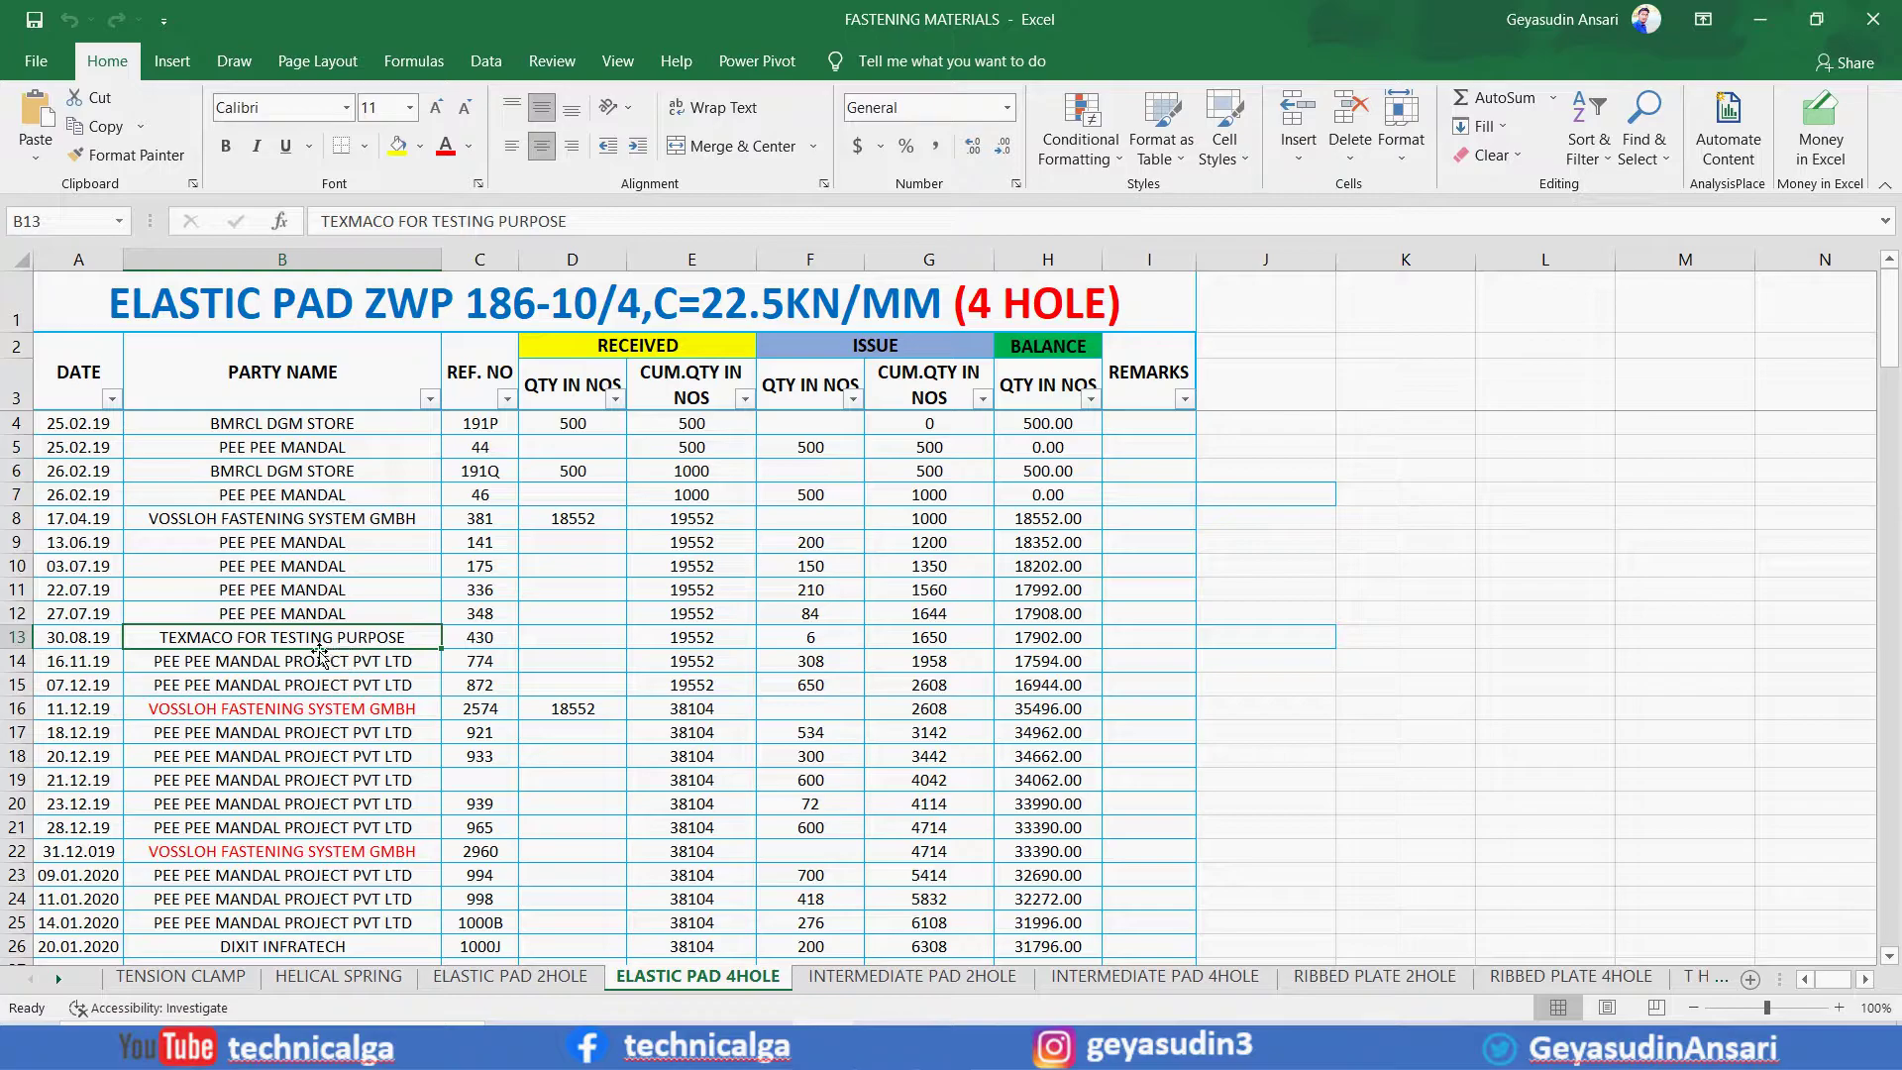
{"action": "left_click", "coordinate": [346, 611]}
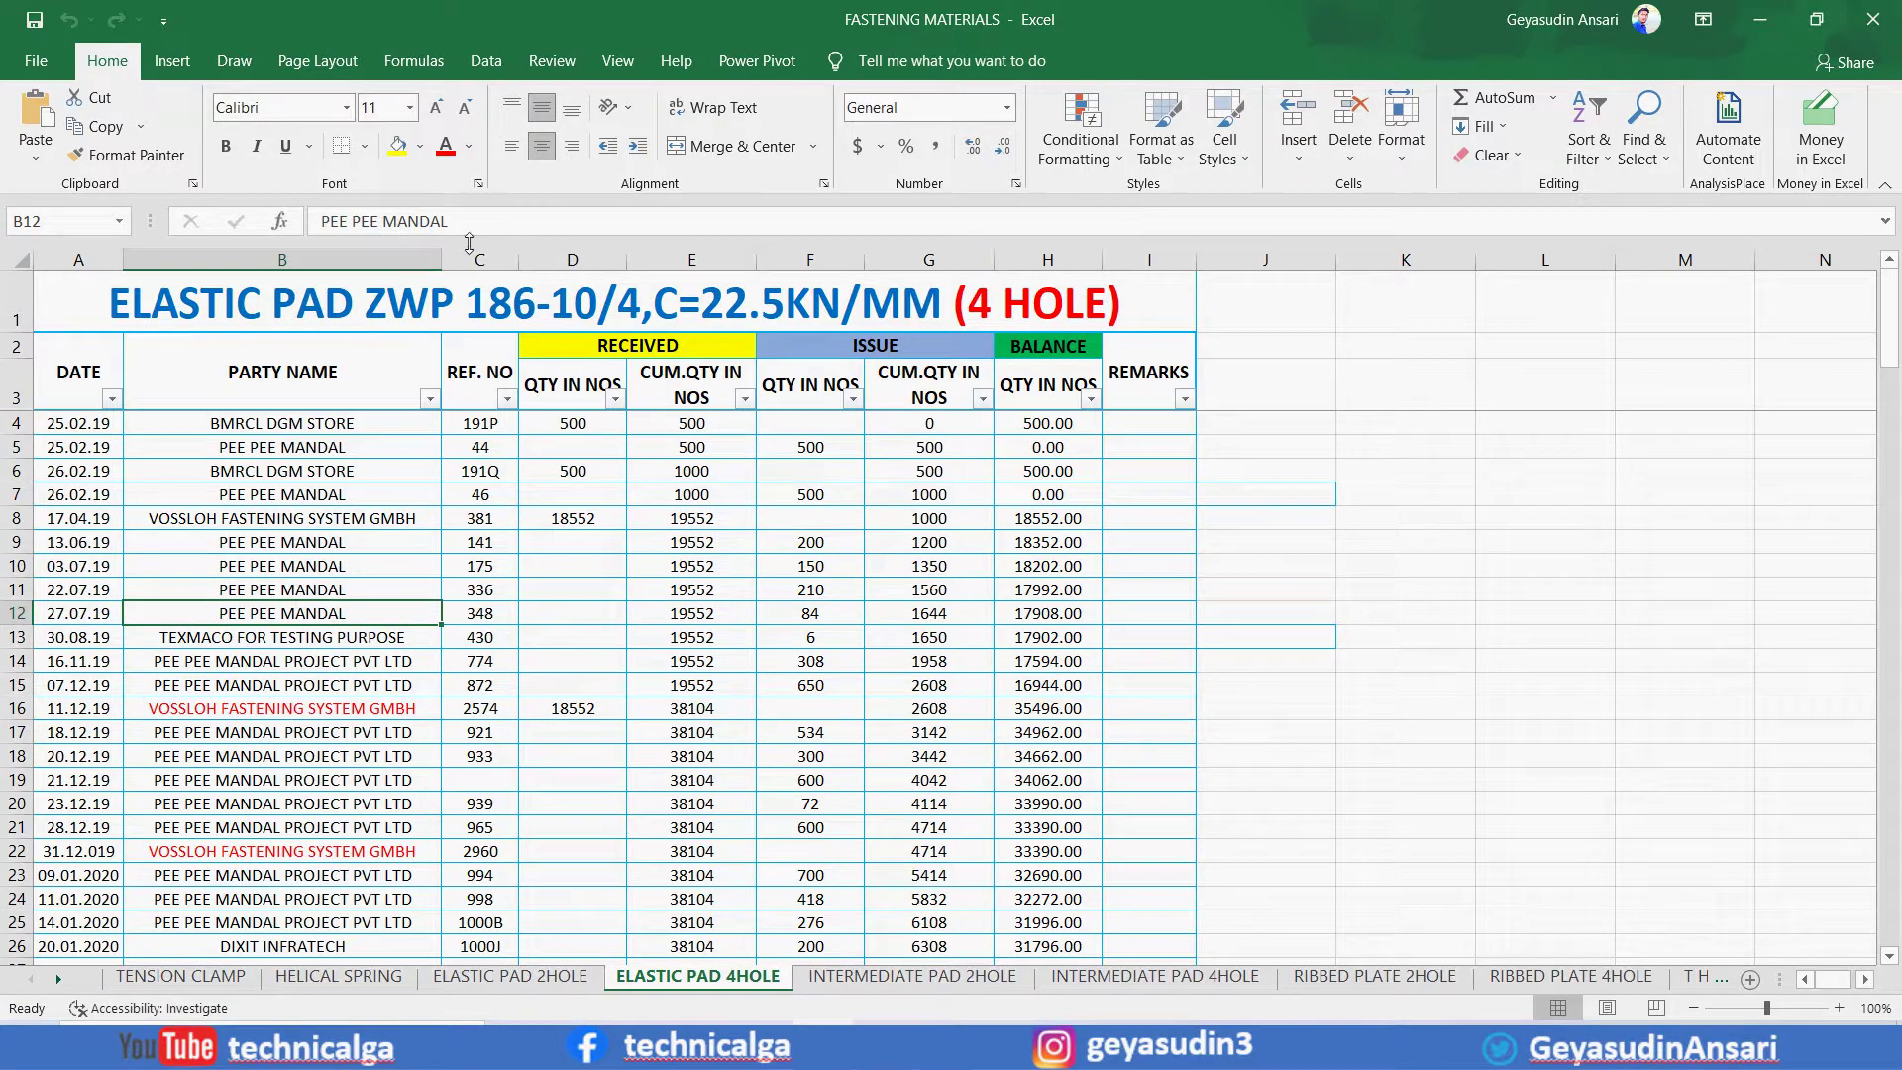
{"action": "left_click", "coordinate": [444, 146]}
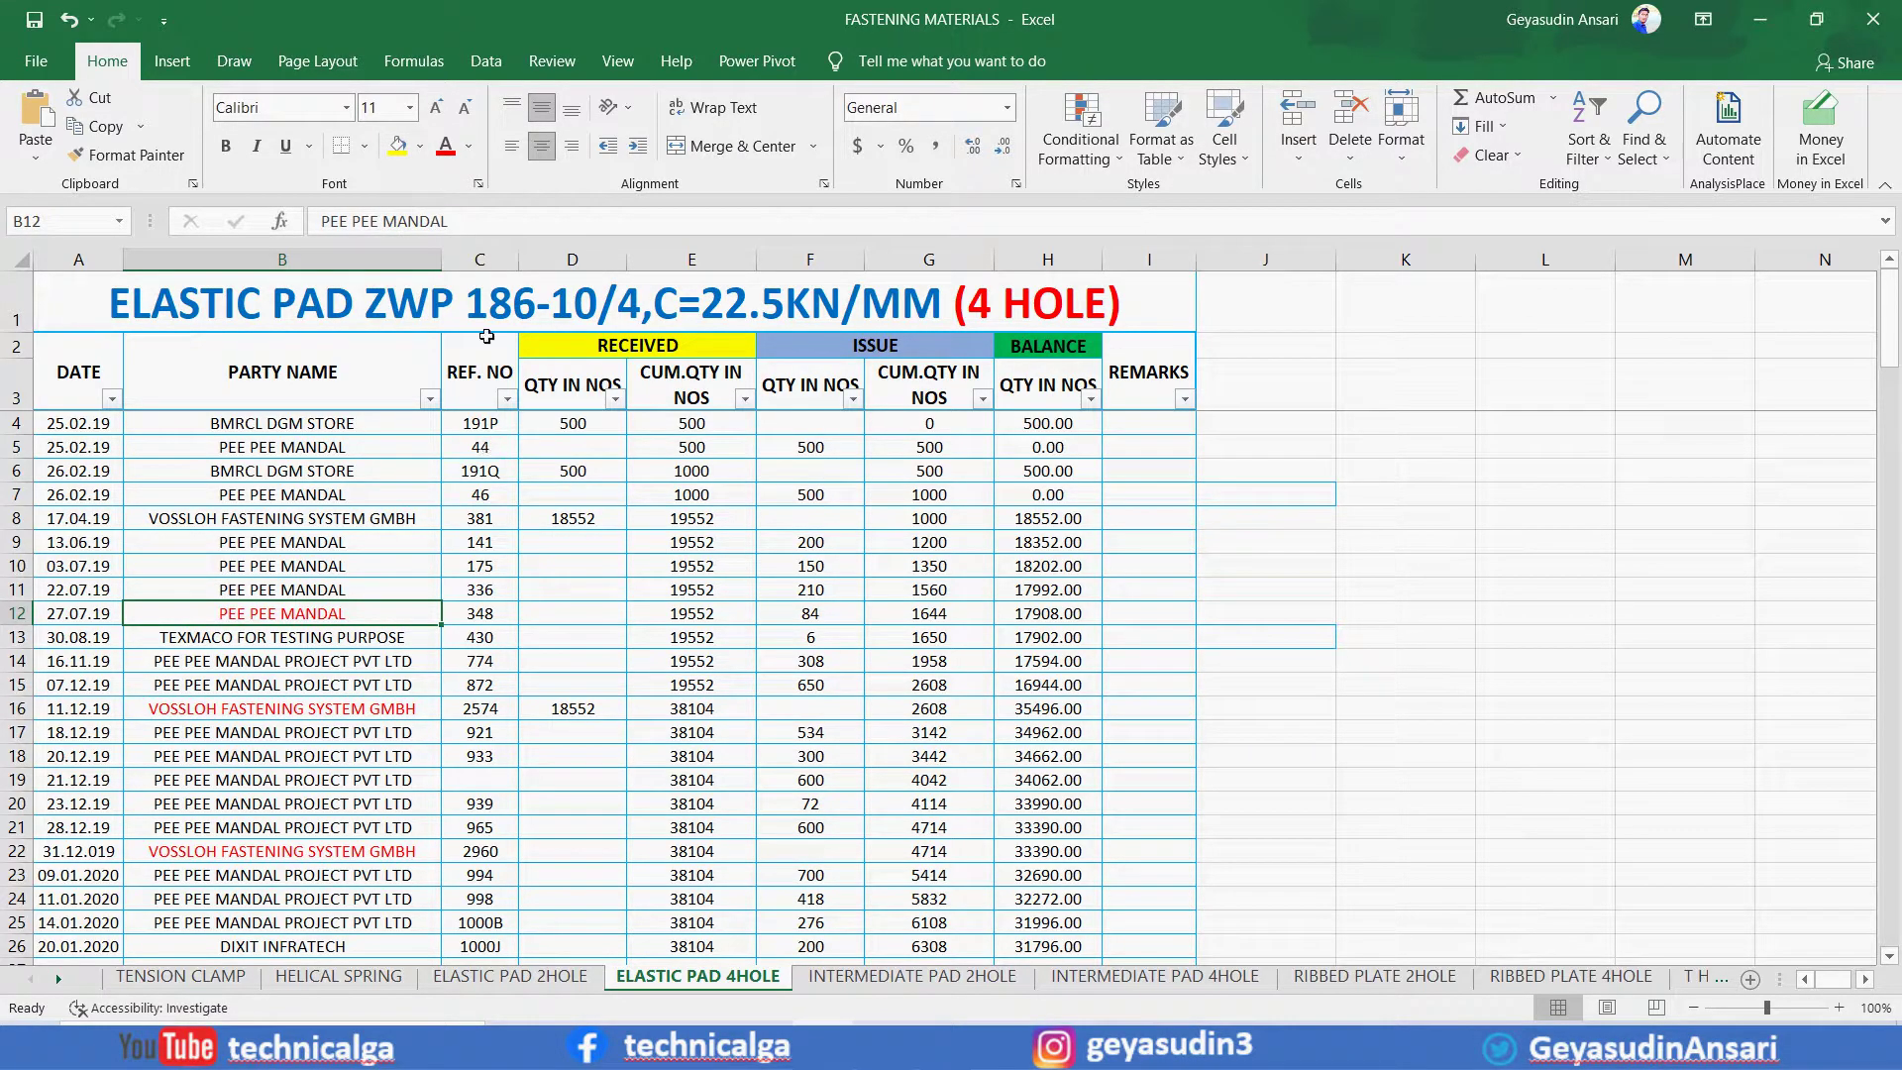
{"action": "left_click", "coordinate": [390, 152]}
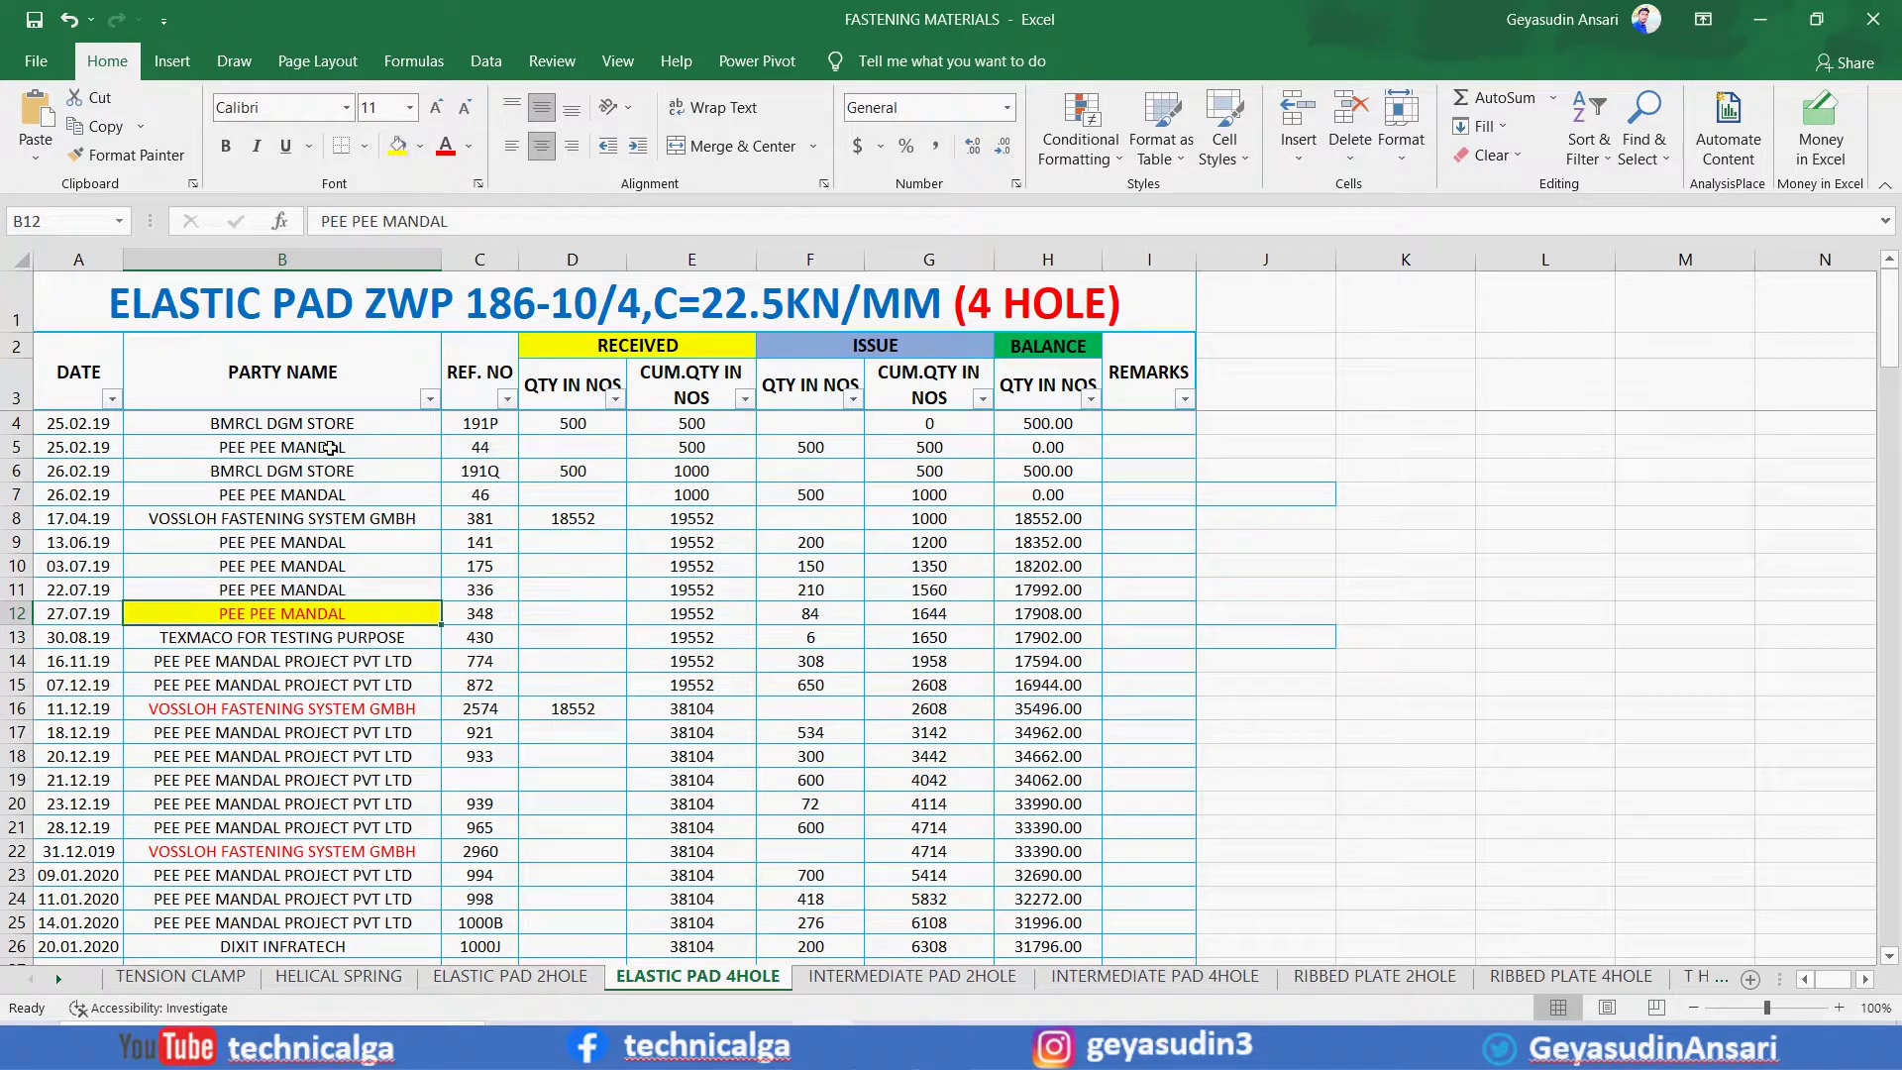
{"action": "left_click", "coordinate": [83, 28]}
{"action": "left_click", "coordinate": [83, 28]}
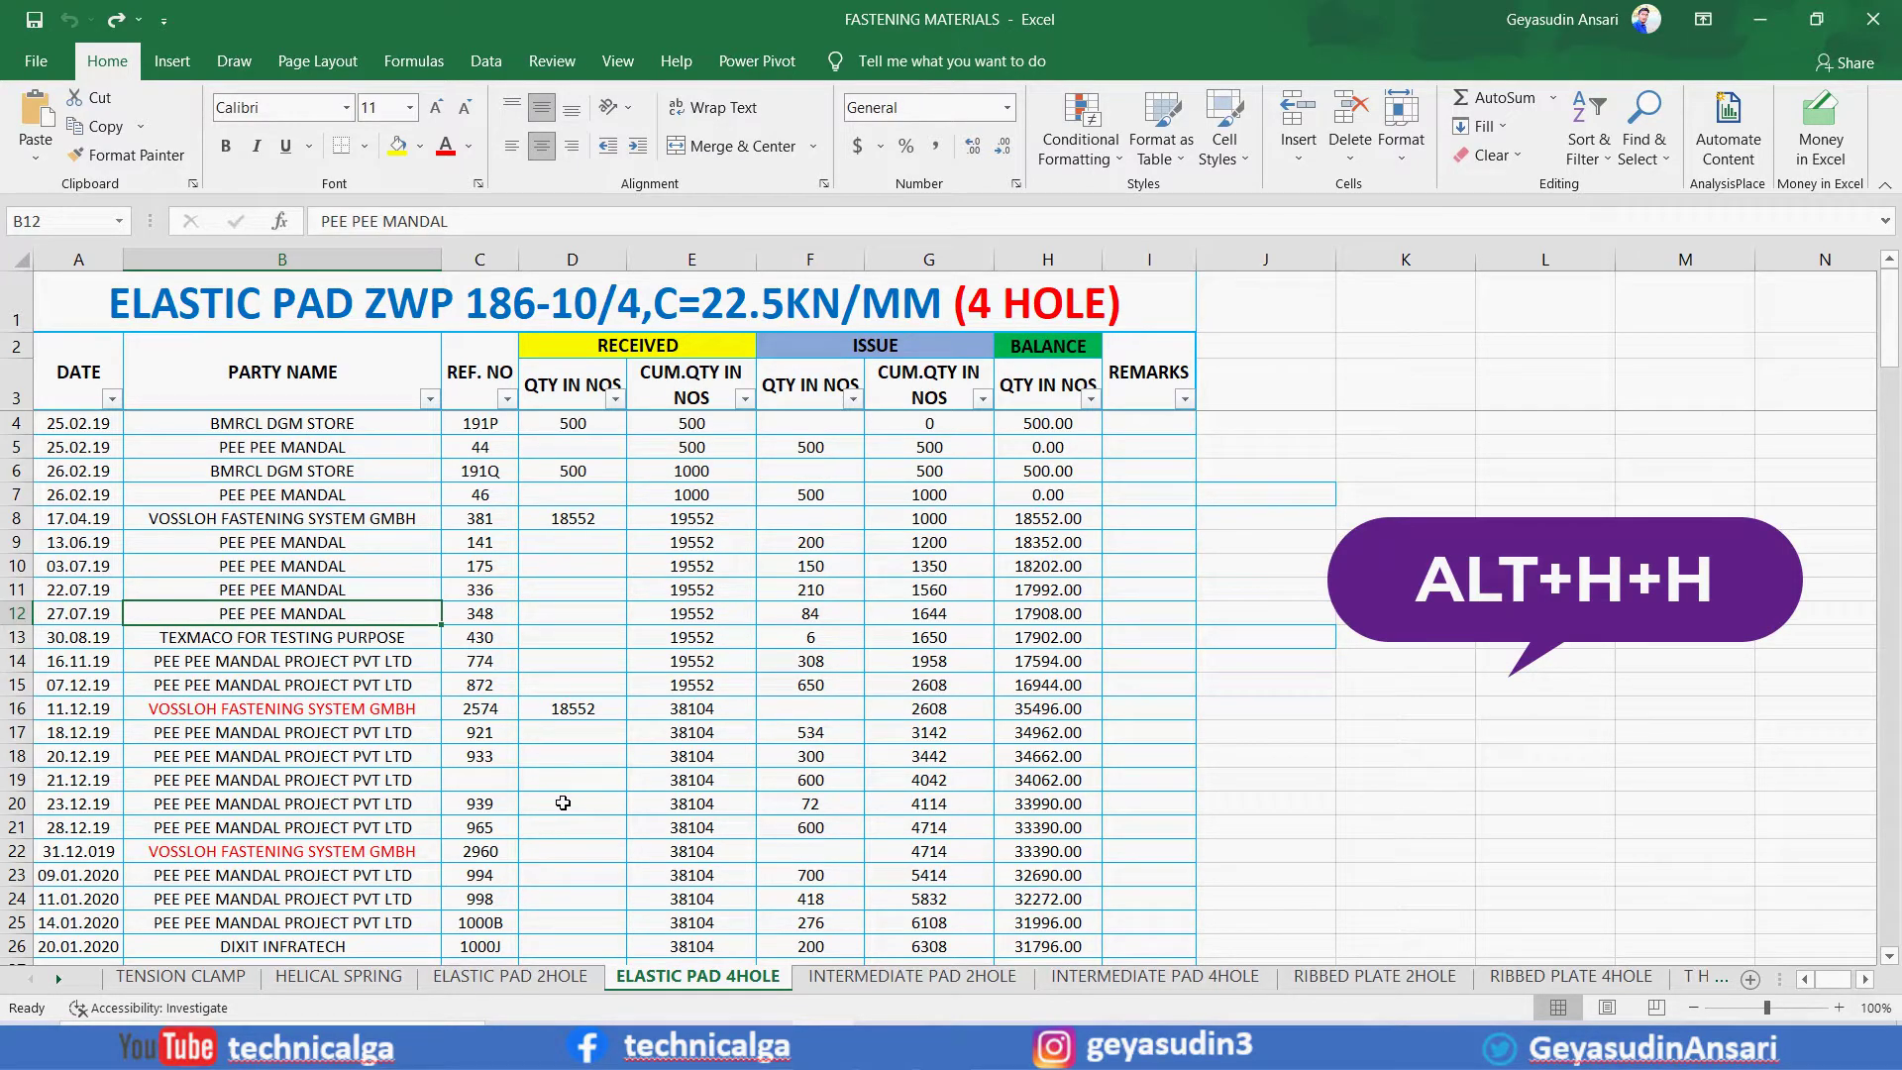
Fill cell B12 with Red from Standard Colors using the Alt+H+H shortcut.
{"action": "key", "text": "alt+h"}
{"action": "key", "text": "h"}
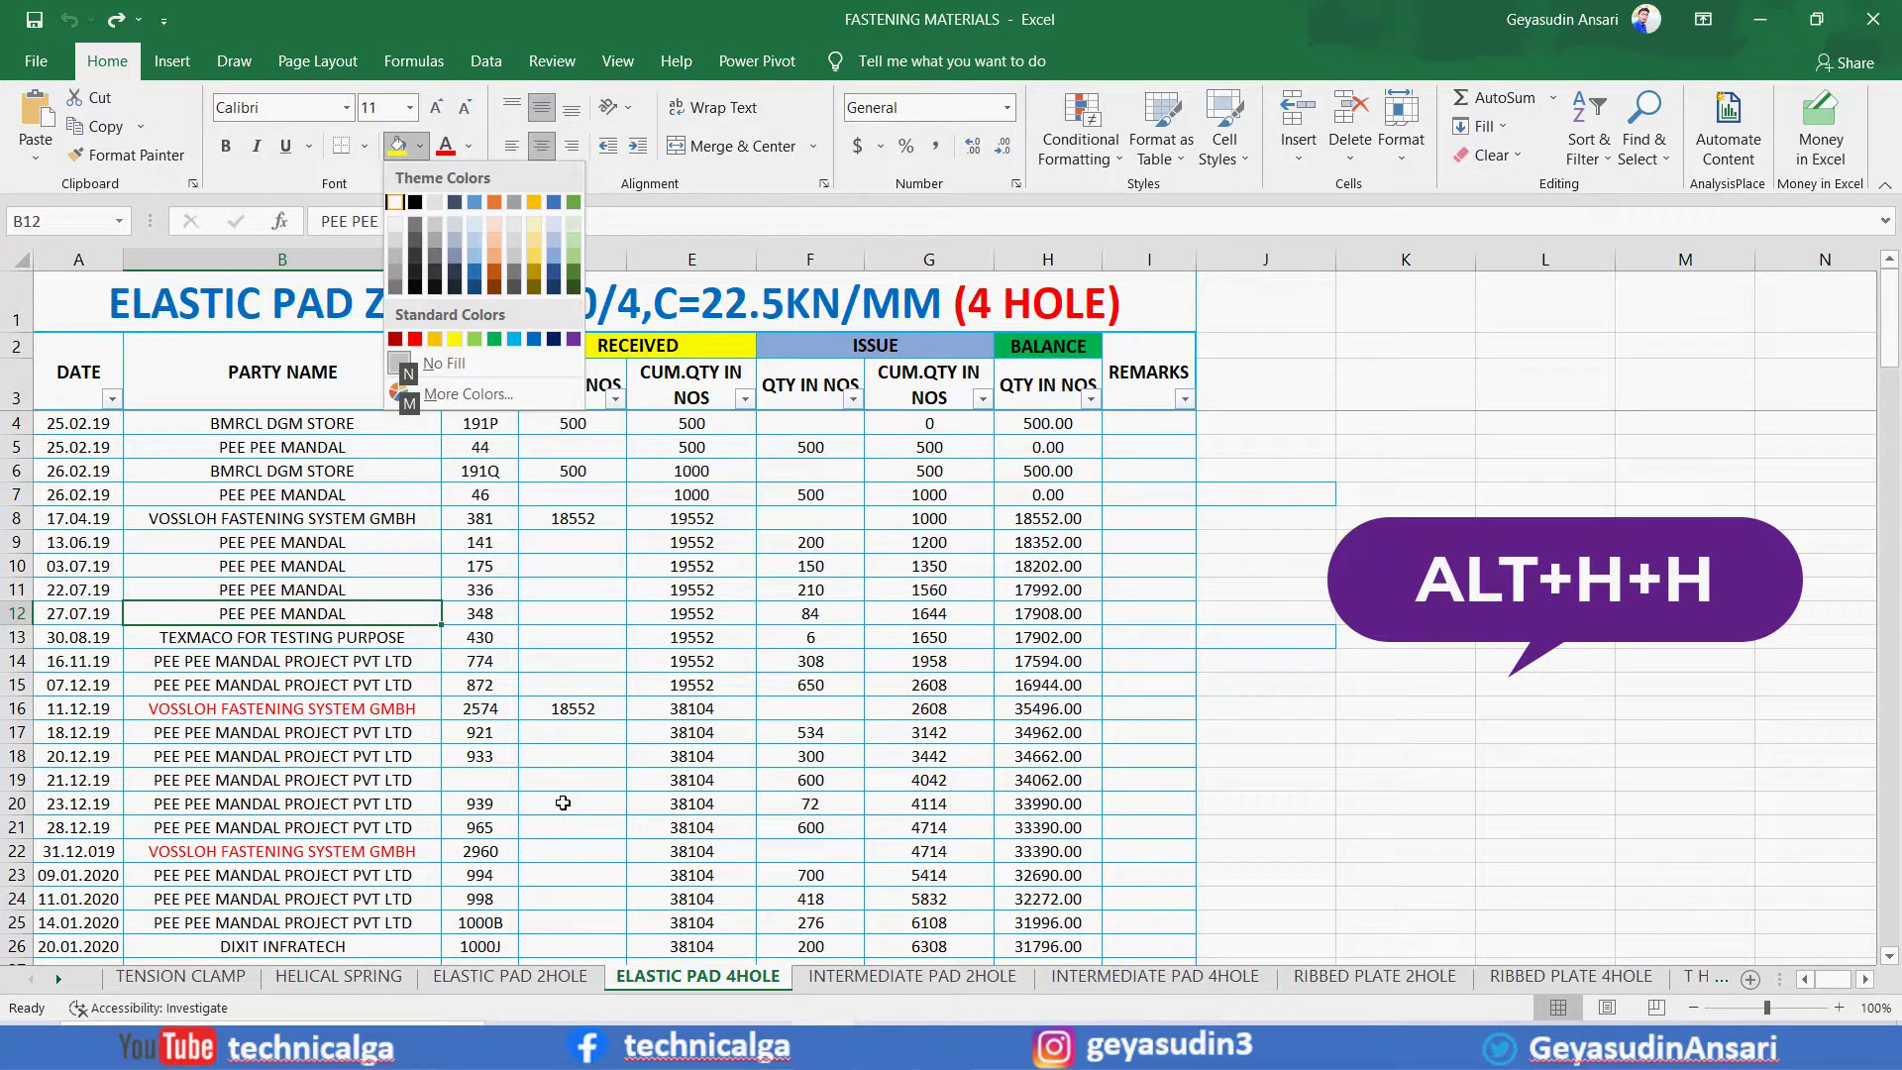
{"action": "left_click", "coordinate": [415, 339]}
{"action": "left_click_drag", "start_coordinate": [80, 851], "coordinate": [79, 828]}
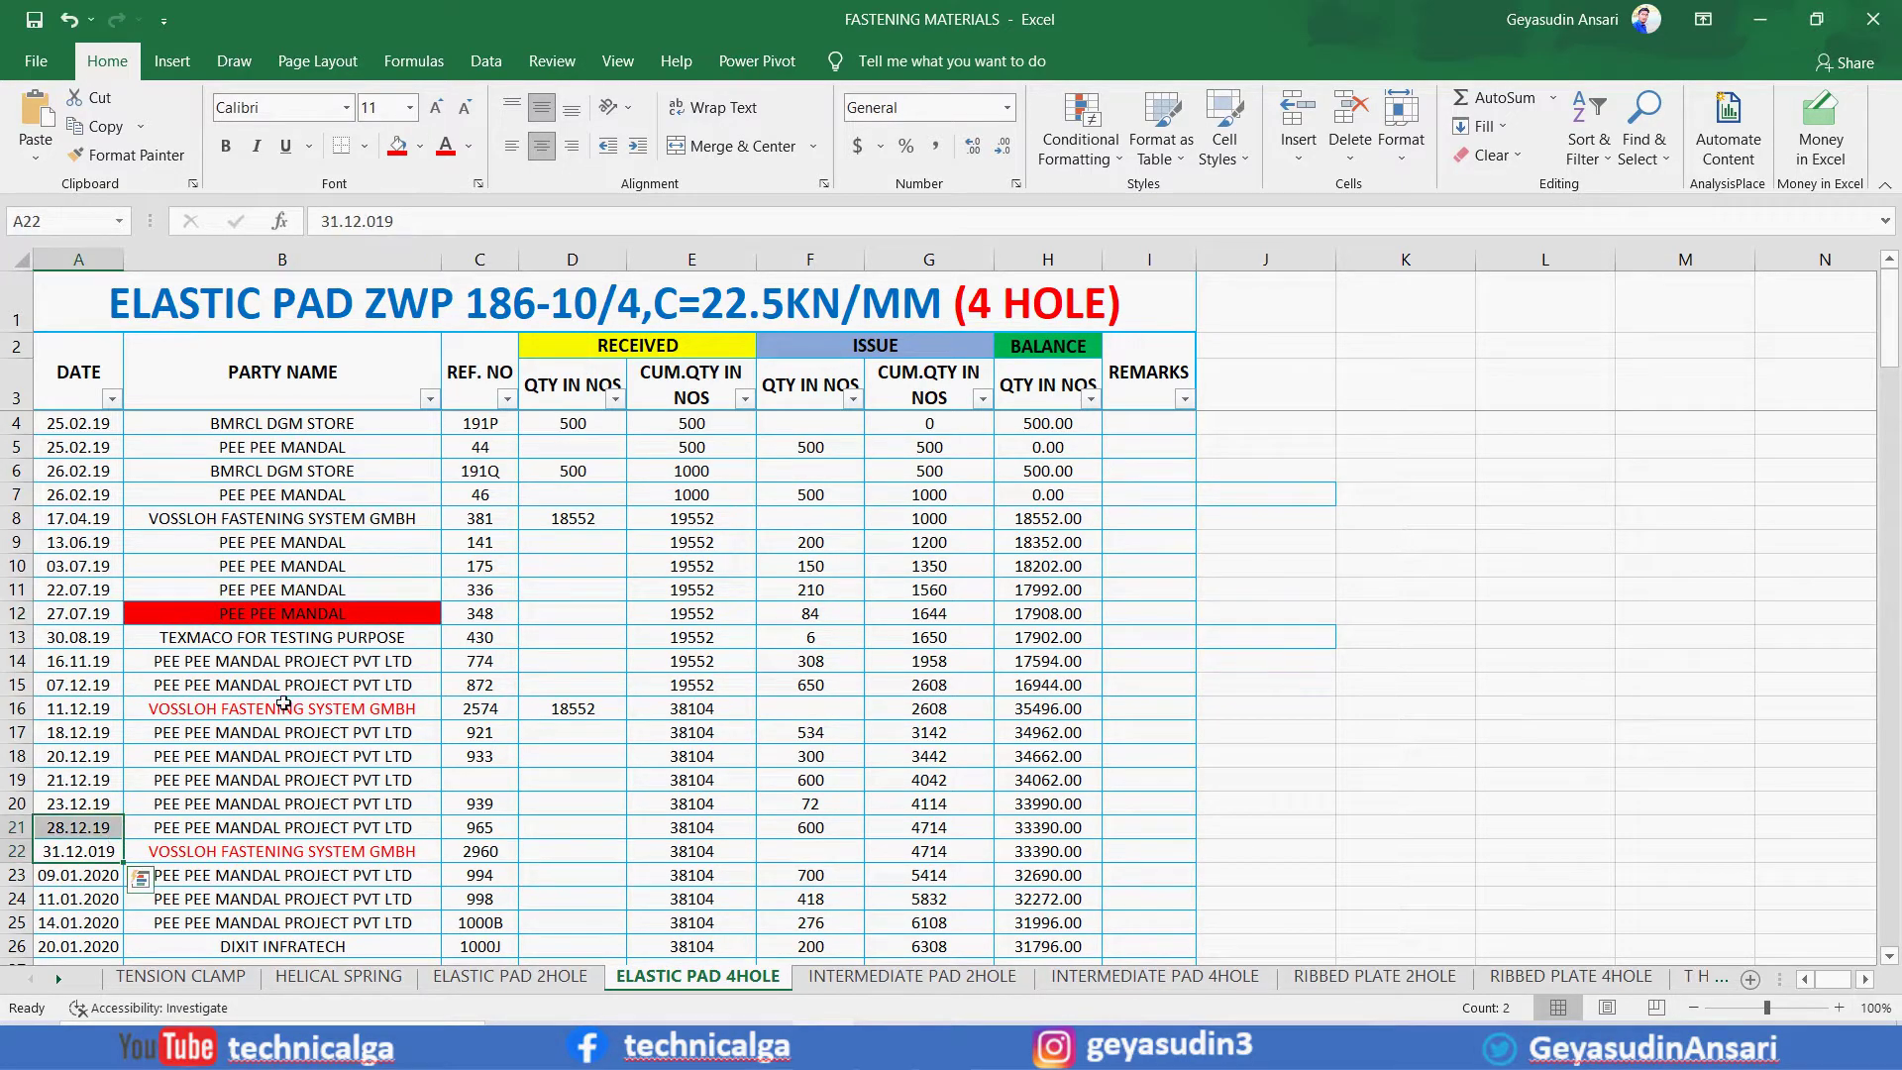